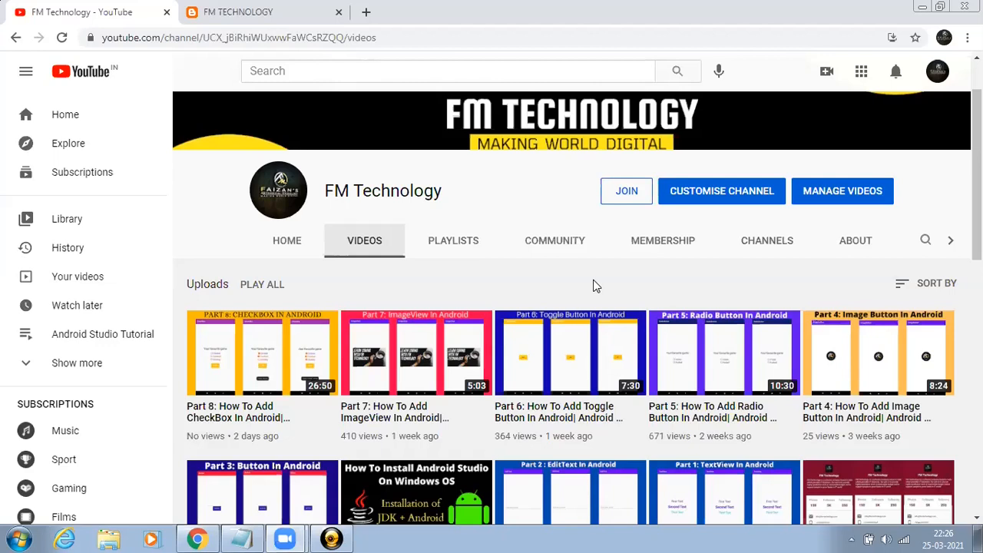
Switch to the FM Technology blog and examine its homepage navigation, featured posts, social links and email subscription form.
click(254, 11)
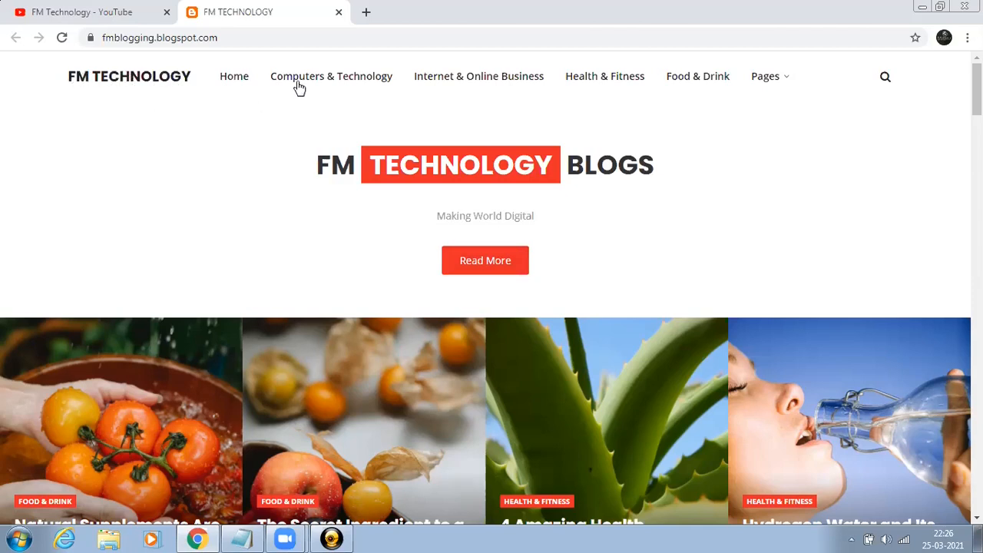
click(776, 84)
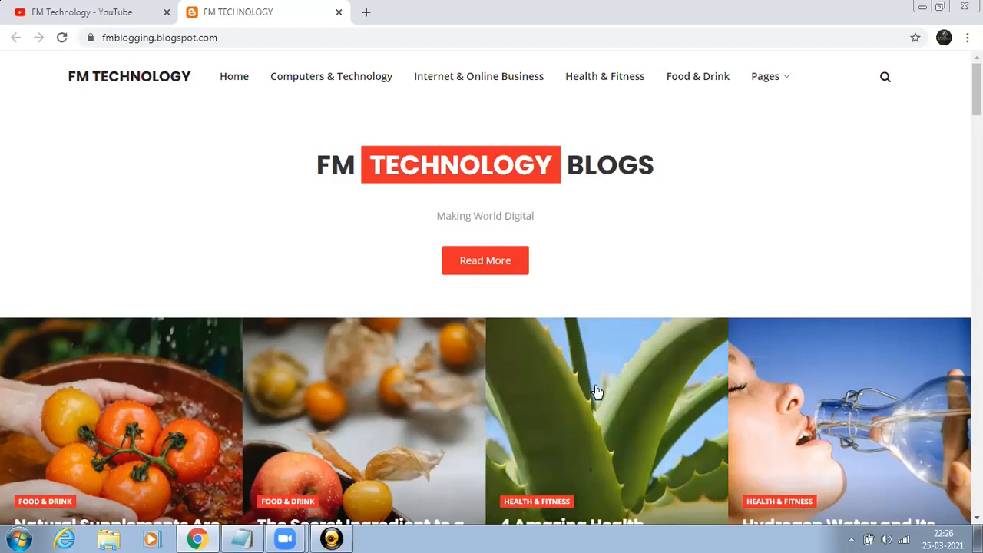
scroll(596, 390, down, 2)
scroll(597, 390, down, 2)
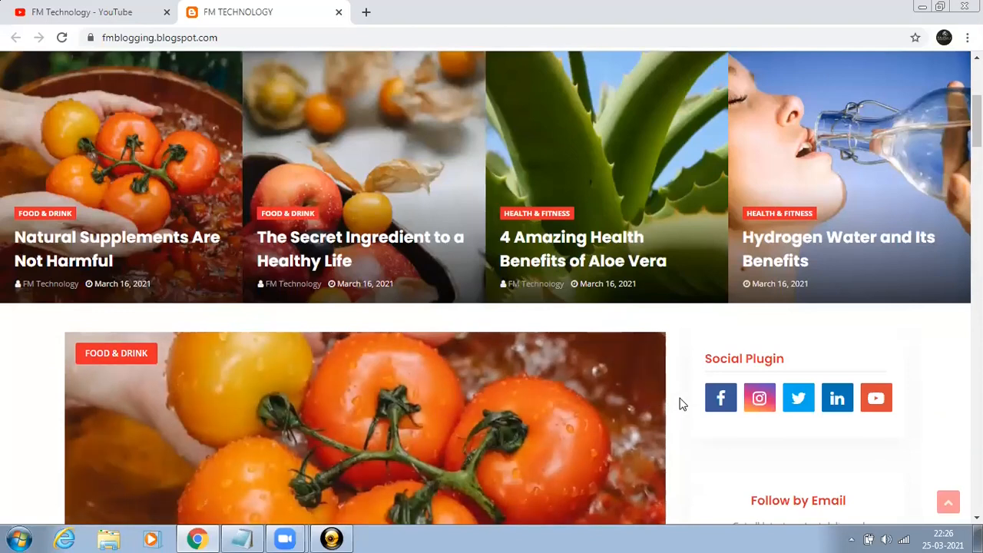
scroll(682, 404, down, 4)
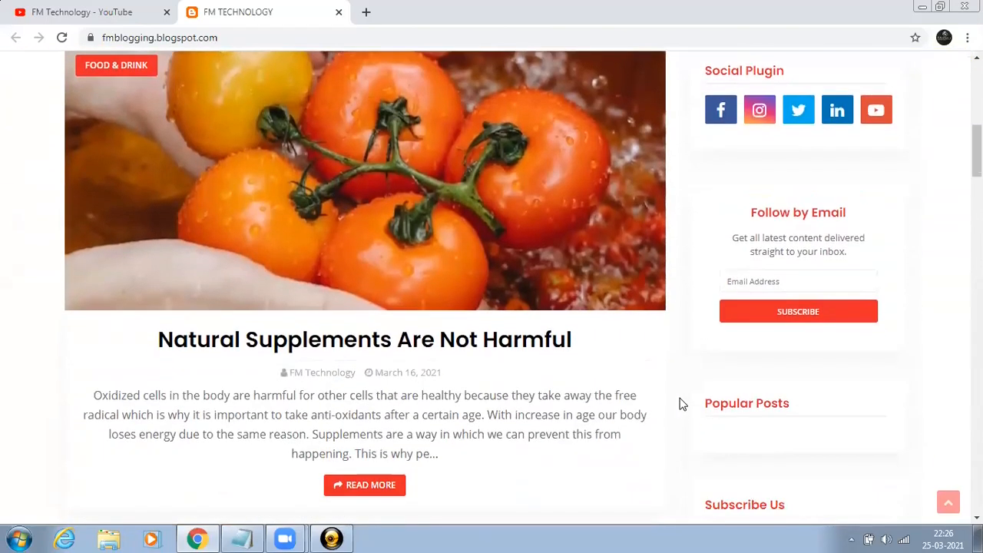
scroll(724, 390, up, 2)
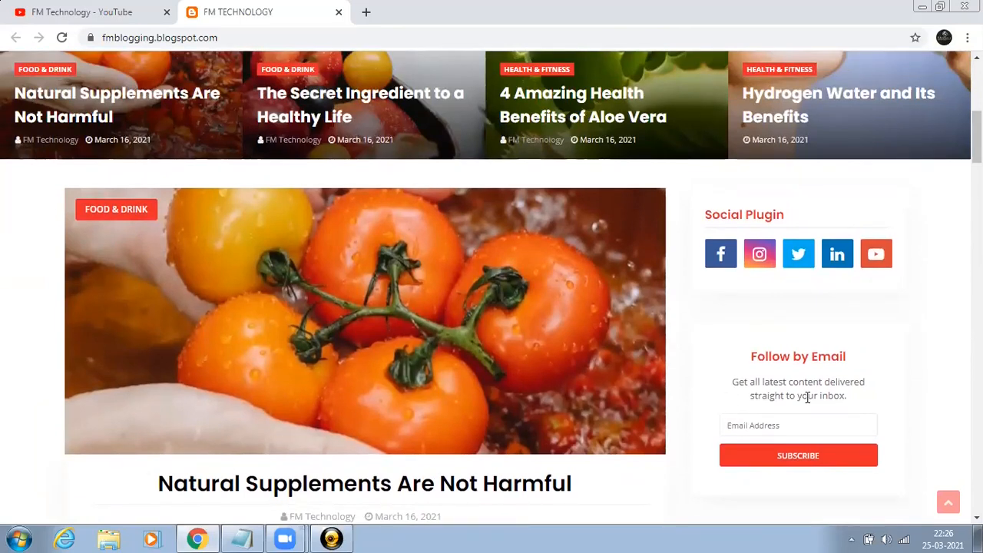
scroll(809, 397, down, 1)
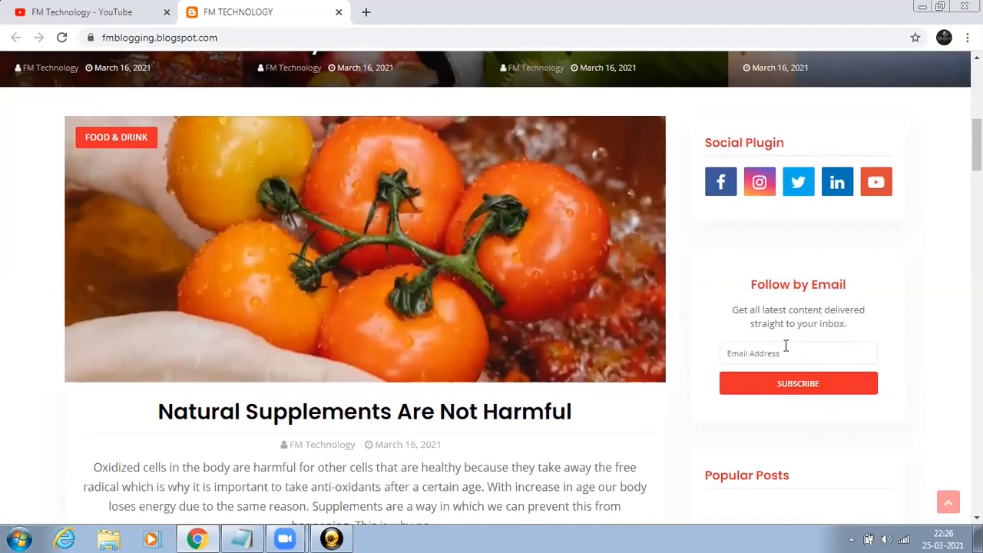
scroll(787, 313, down, 2)
scroll(788, 314, down, 1)
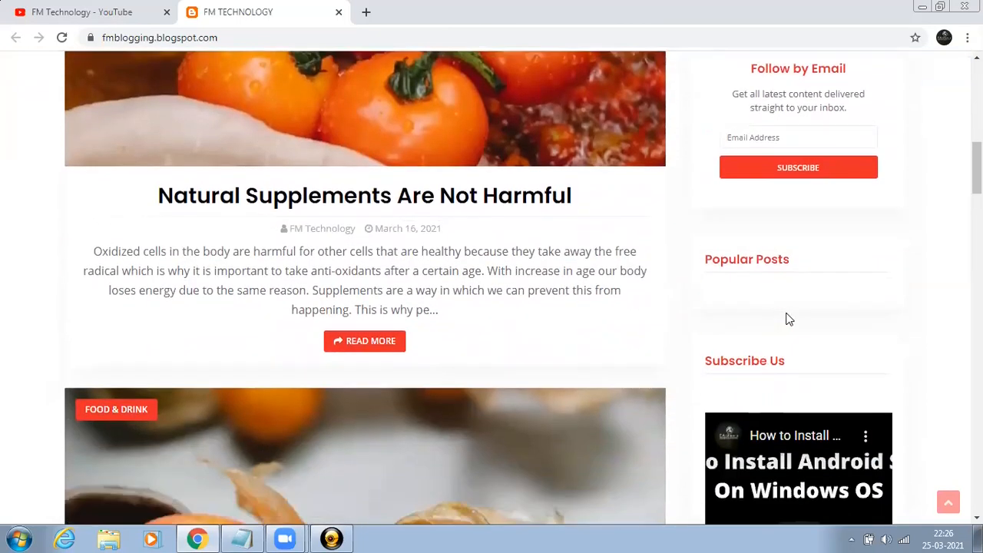
scroll(589, 325, down, 2)
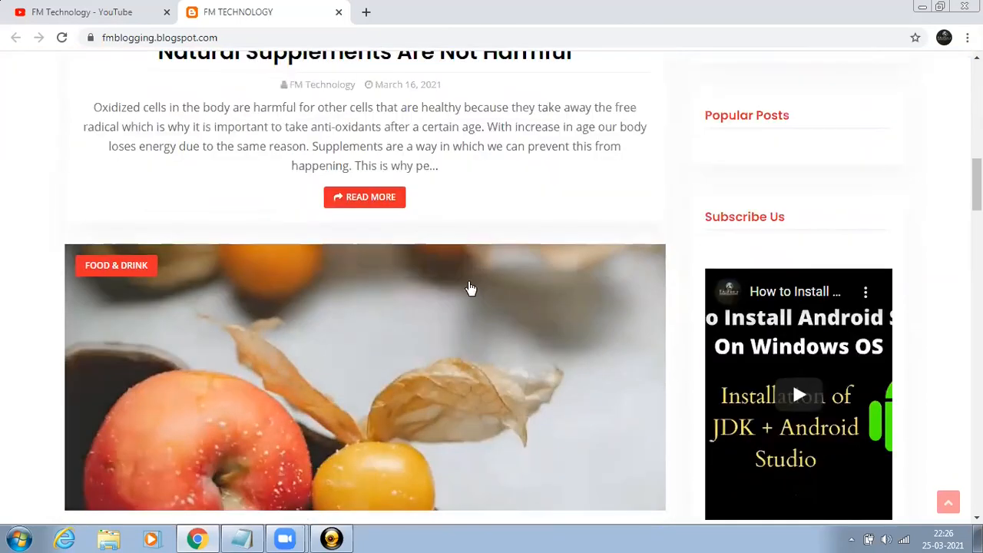
scroll(480, 303, up, 2)
scroll(540, 319, down, 2)
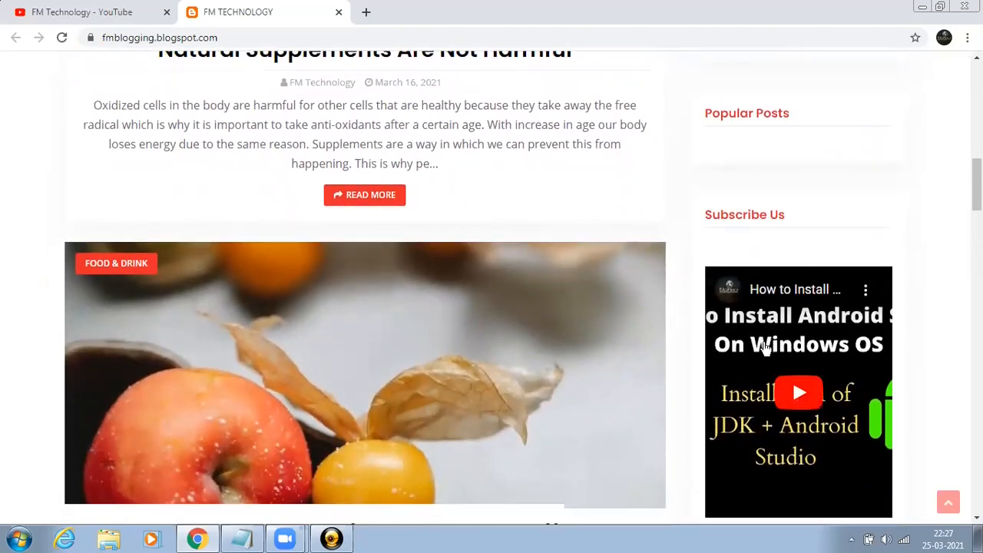
Examine the homepage's remaining posts and sidebar widgets, from the Subscribe Us video to About Me, and return to the page header.
scroll(766, 347, down, 1)
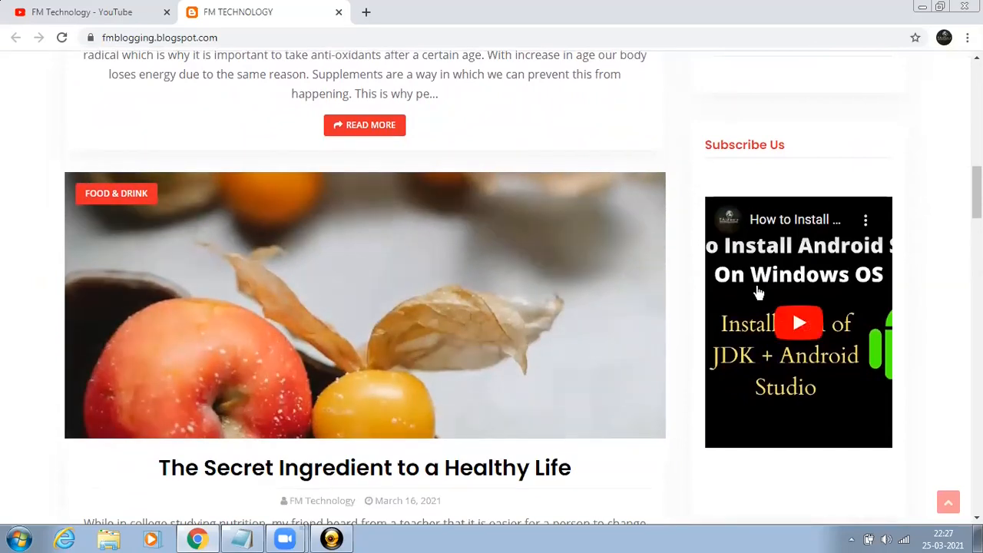
scroll(767, 382, down, 2)
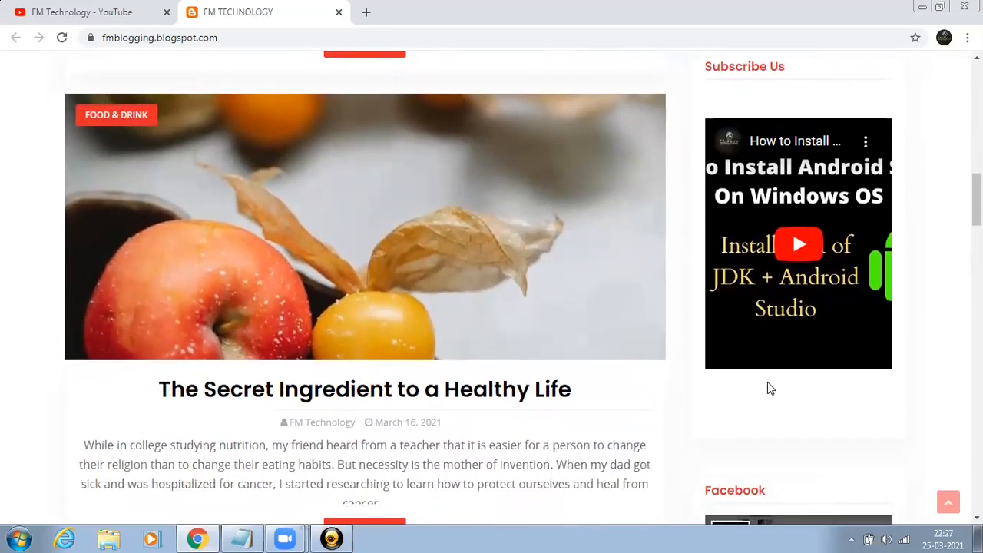
scroll(740, 372, down, 2)
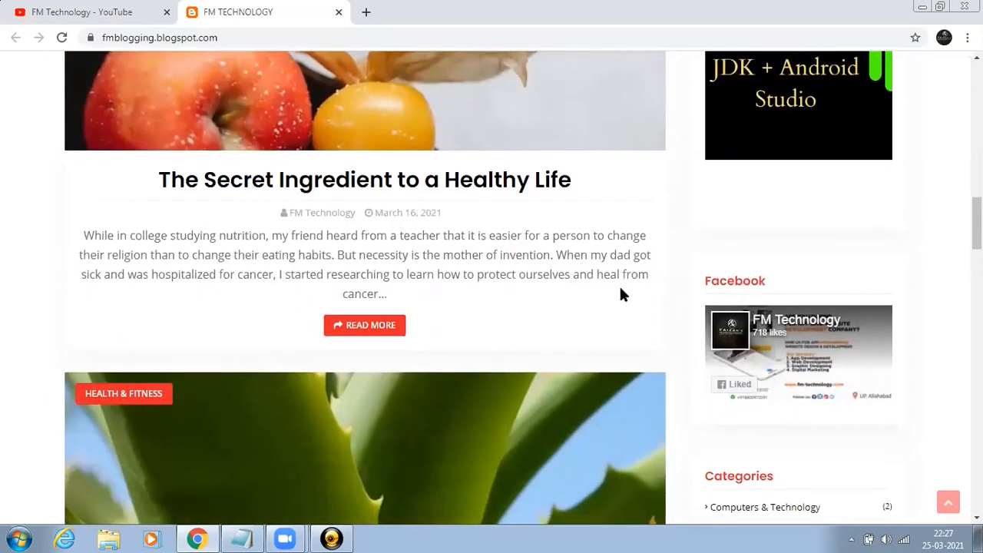
scroll(736, 398, down, 2)
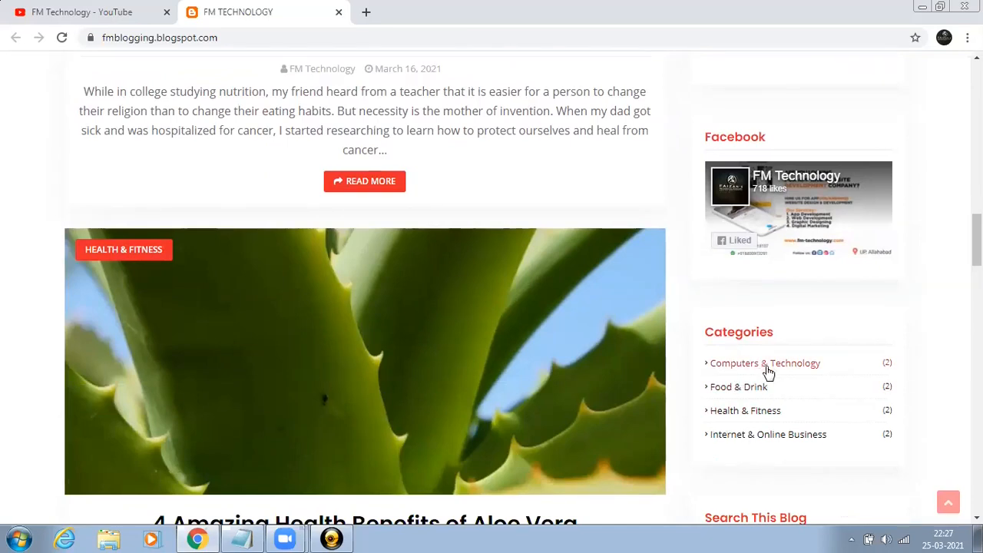
scroll(654, 404, down, 4)
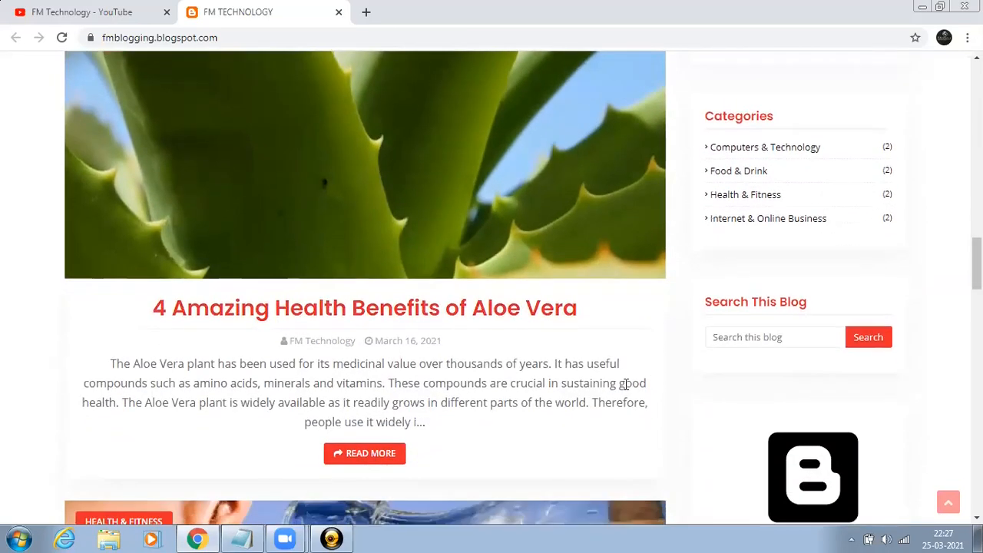
scroll(603, 356, down, 3)
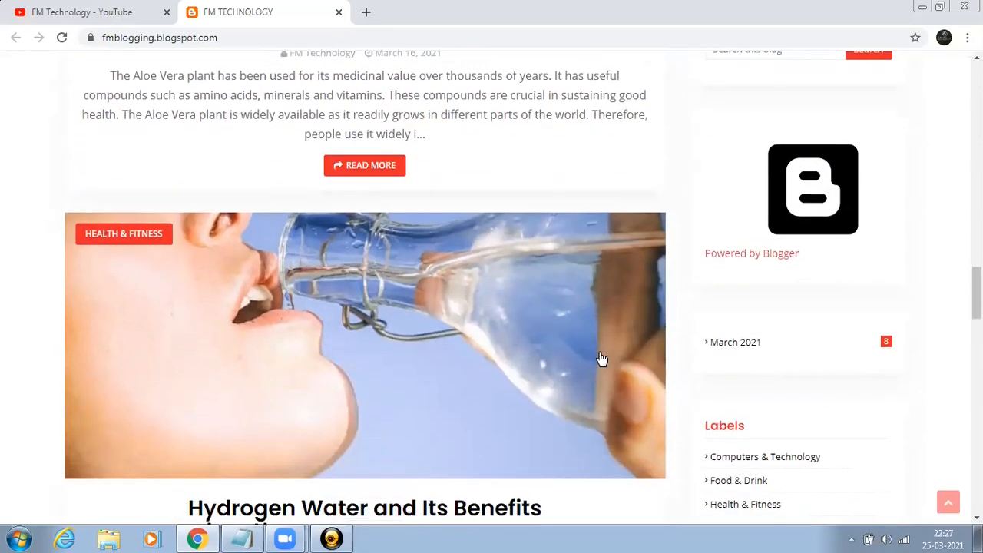
scroll(602, 359, down, 2)
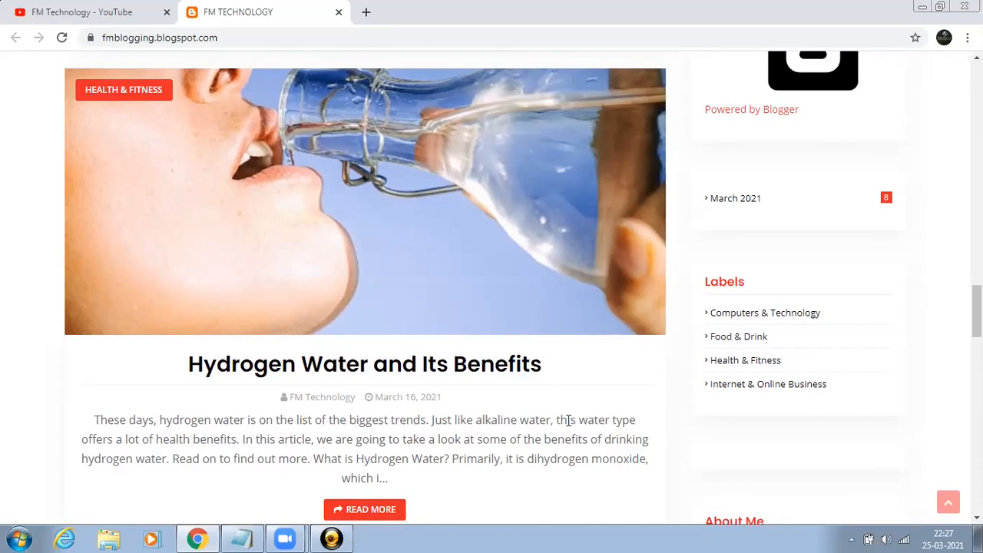
scroll(569, 420, down, 2)
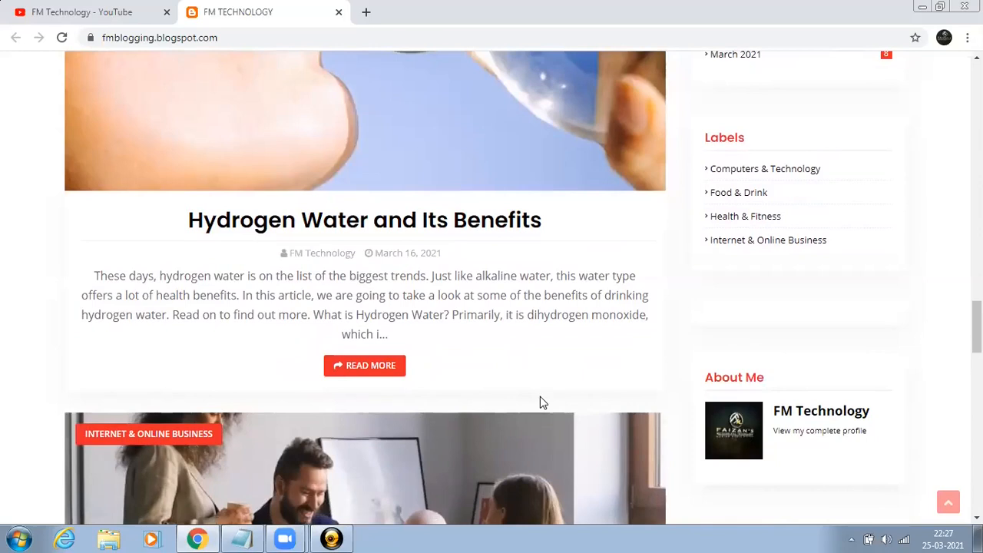
scroll(541, 402, down, 2)
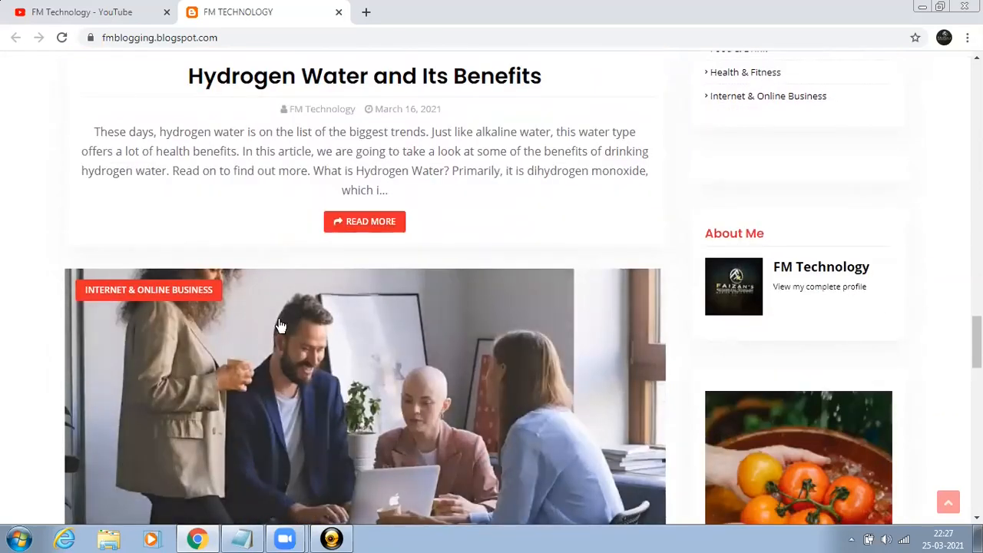
scroll(638, 430, down, 6)
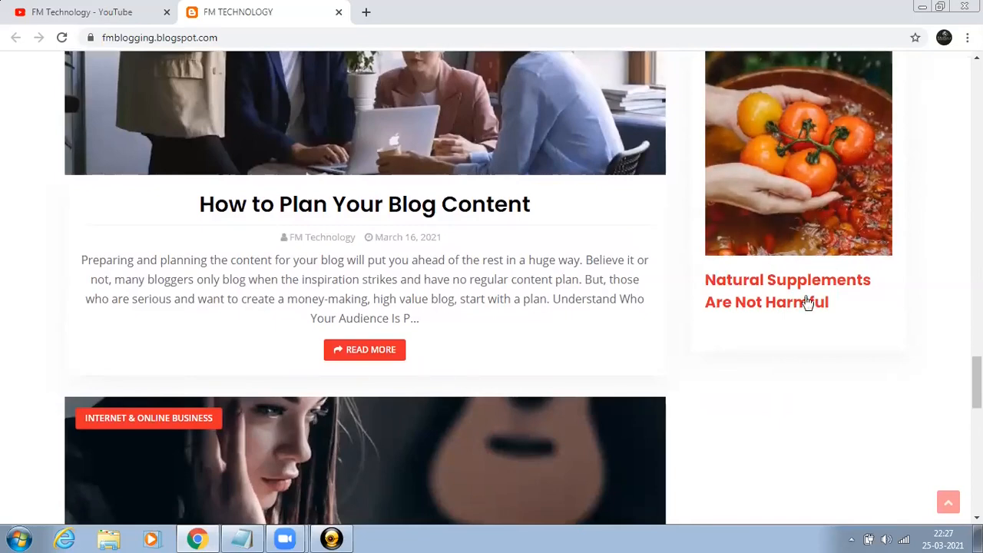
scroll(718, 338, down, 8)
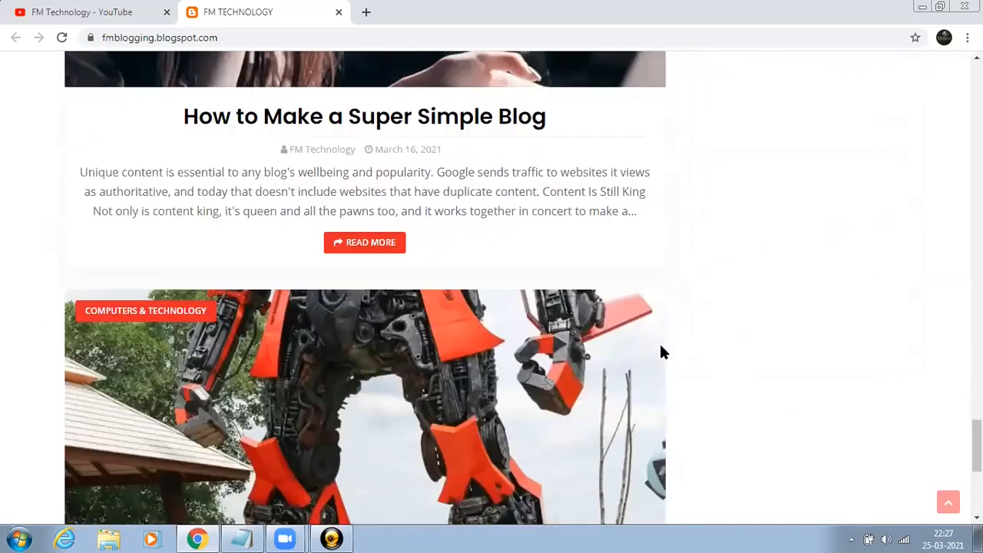
scroll(668, 350, up, 5)
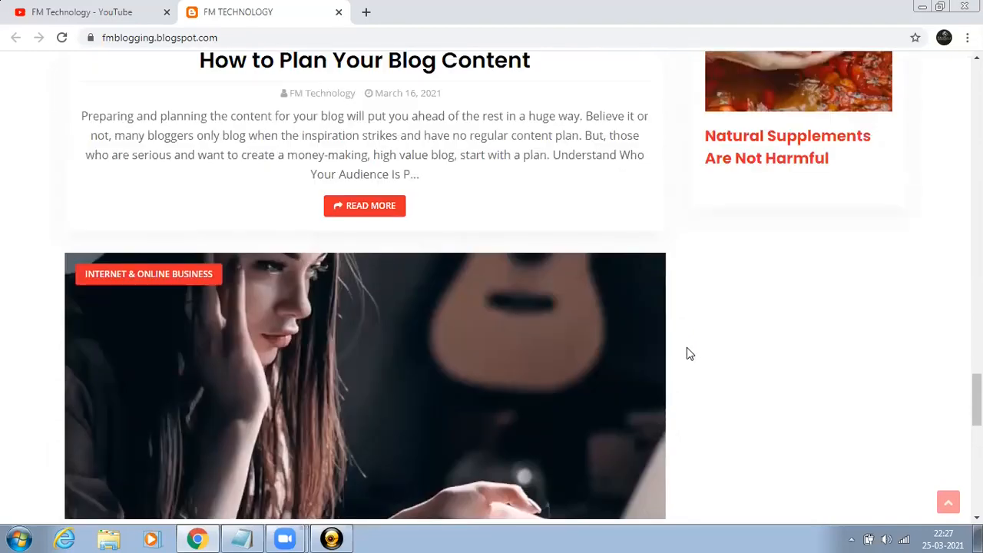
scroll(687, 349, up, 6)
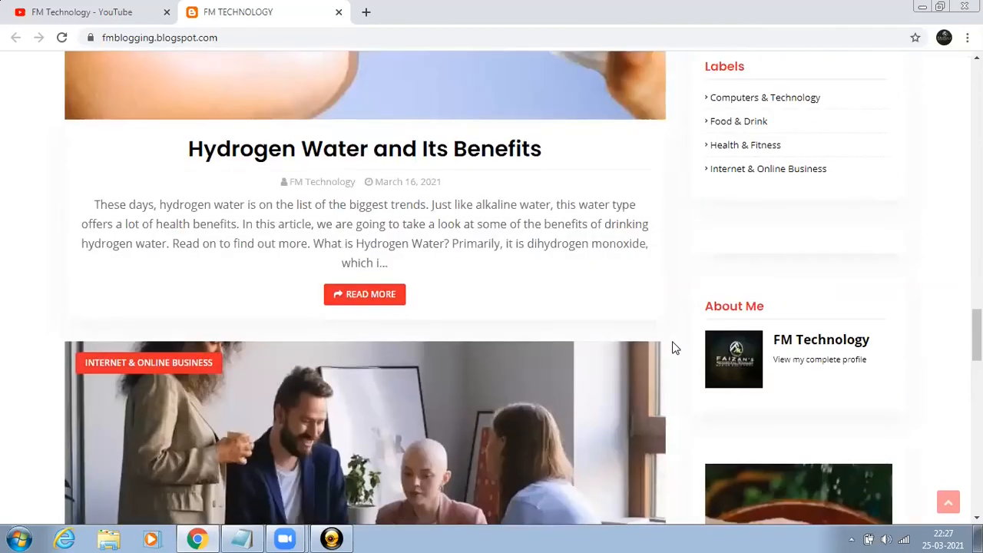
scroll(672, 348, up, 5)
scroll(672, 346, up, 11)
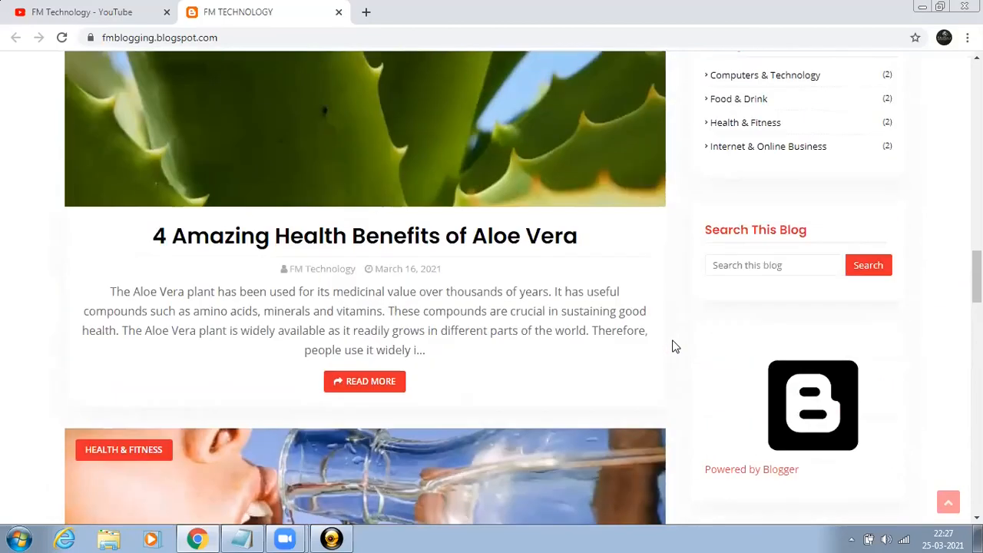
scroll(673, 347, up, 8)
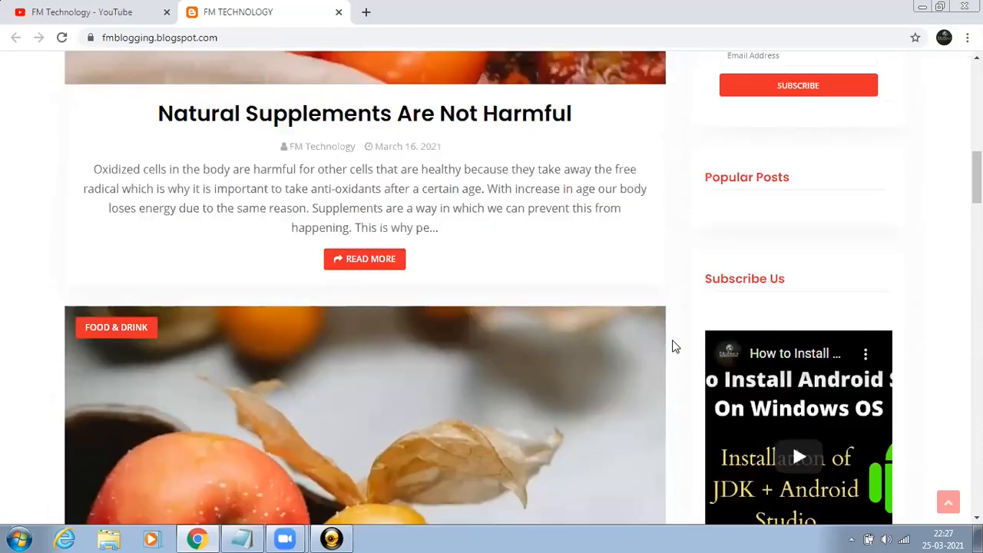
scroll(673, 347, up, 6)
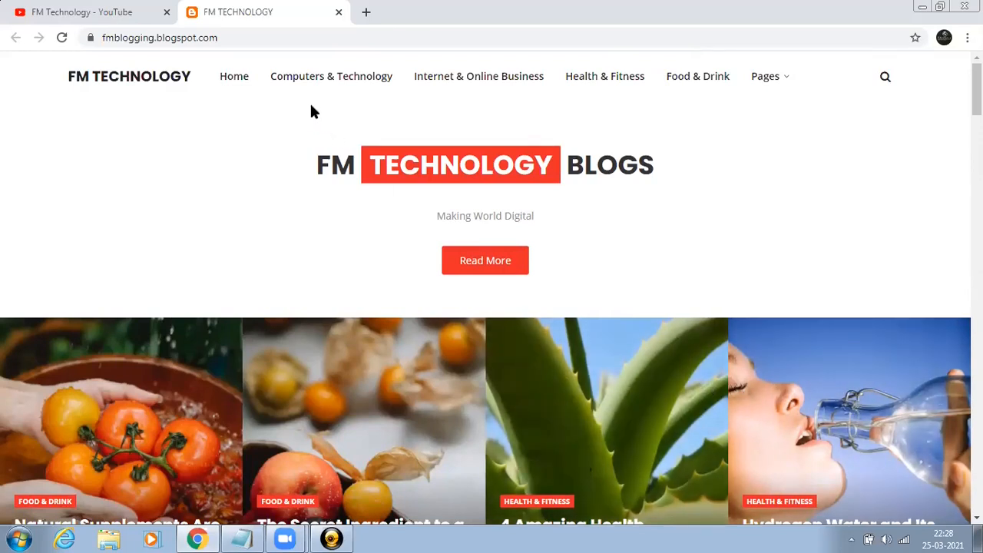
Show the blog's Computers & Technology category and look through its posts and the sidebar widgets.
click(341, 80)
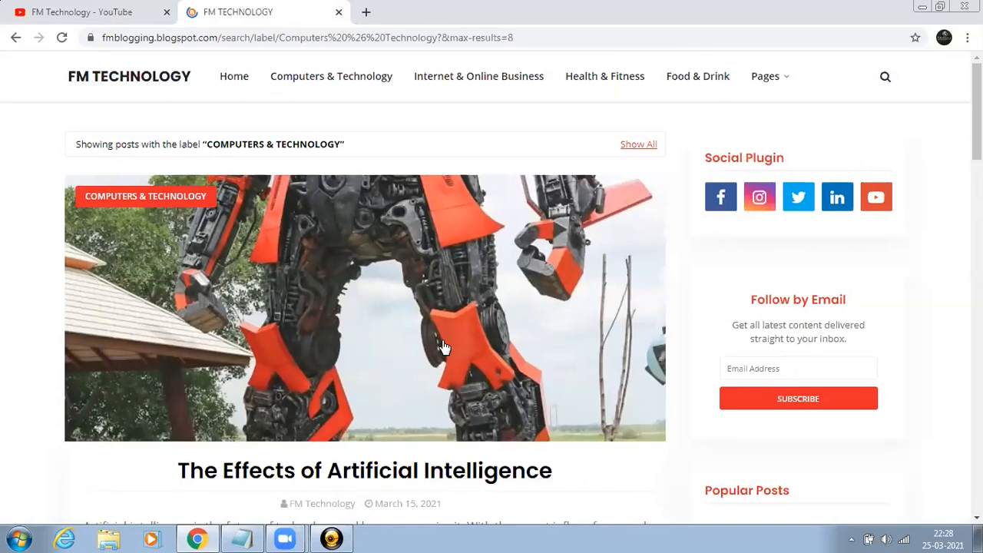
scroll(453, 394, down, 6)
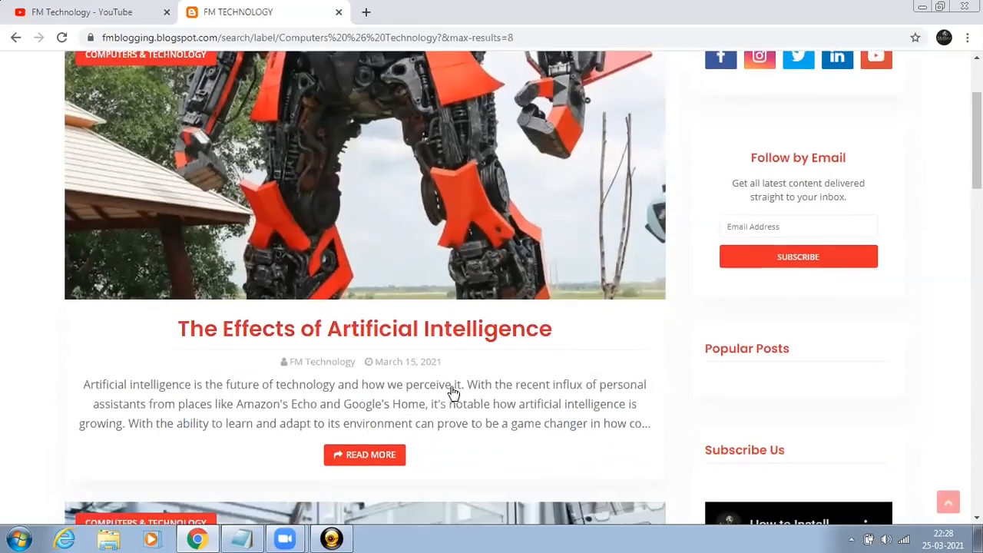
scroll(495, 388, down, 4)
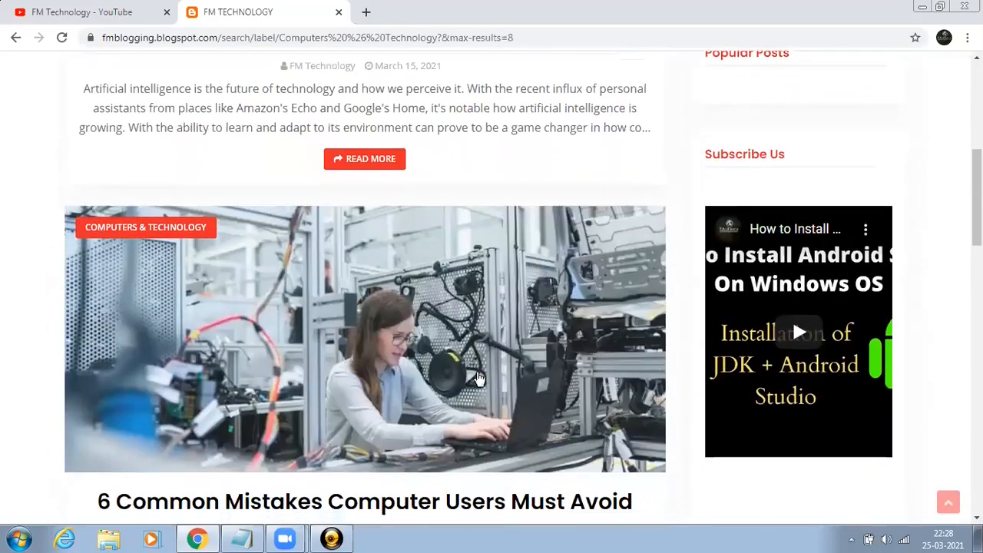
scroll(493, 378, down, 2)
scroll(495, 379, up, 3)
scroll(498, 380, down, 2)
scroll(498, 380, down, 7)
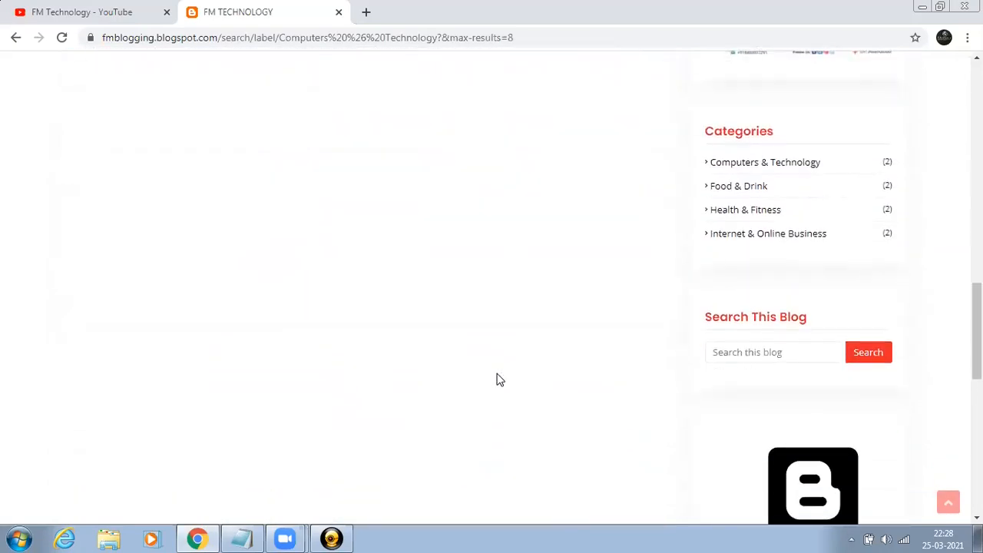
scroll(498, 379, up, 5)
scroll(497, 378, up, 9)
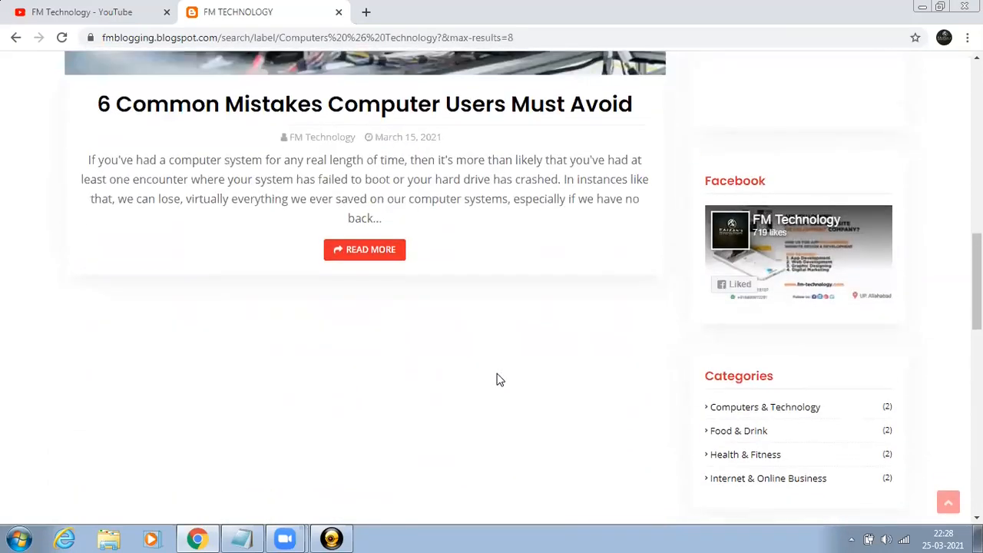
scroll(499, 381, up, 3)
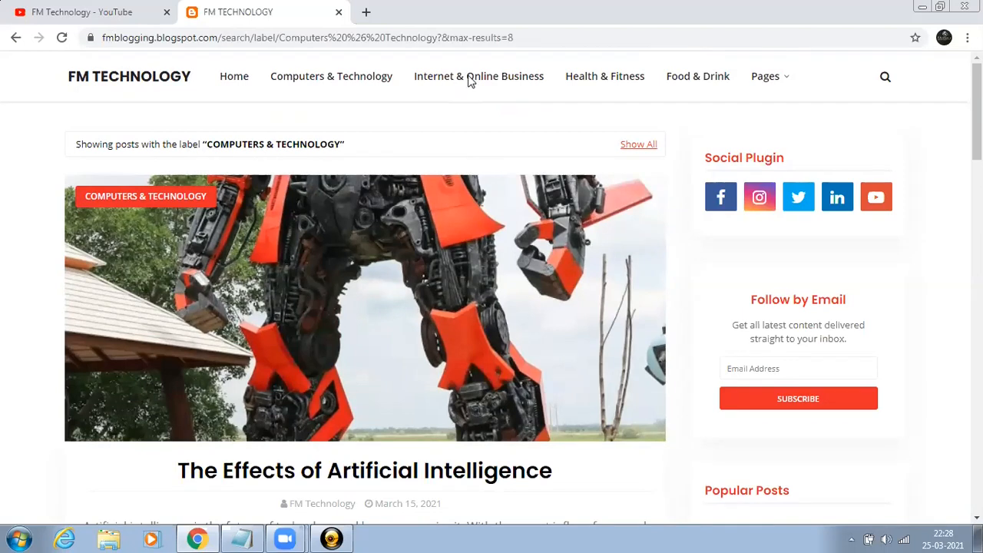
Show the blog's Internet & Online Business category, look through its posts and return to the page header.
click(470, 78)
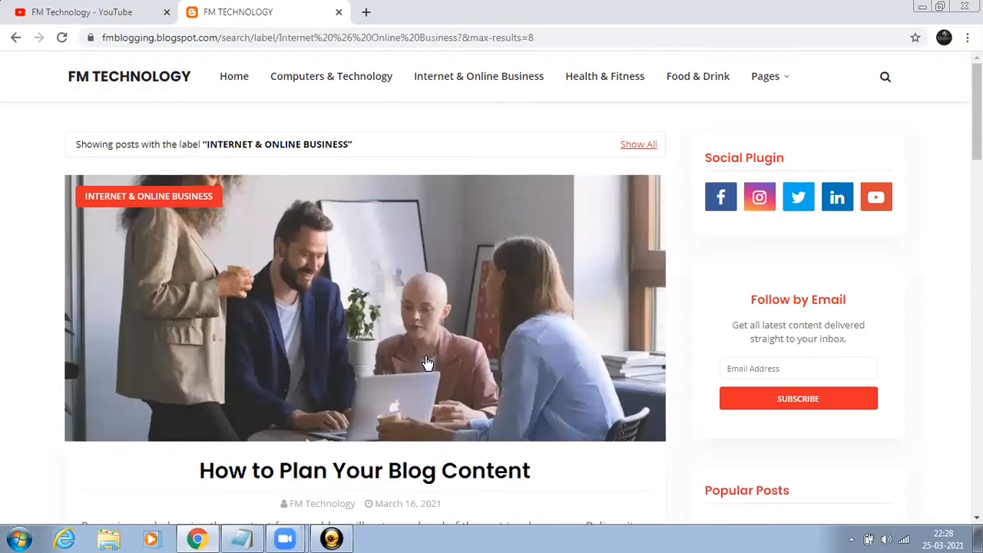
scroll(428, 362, down, 3)
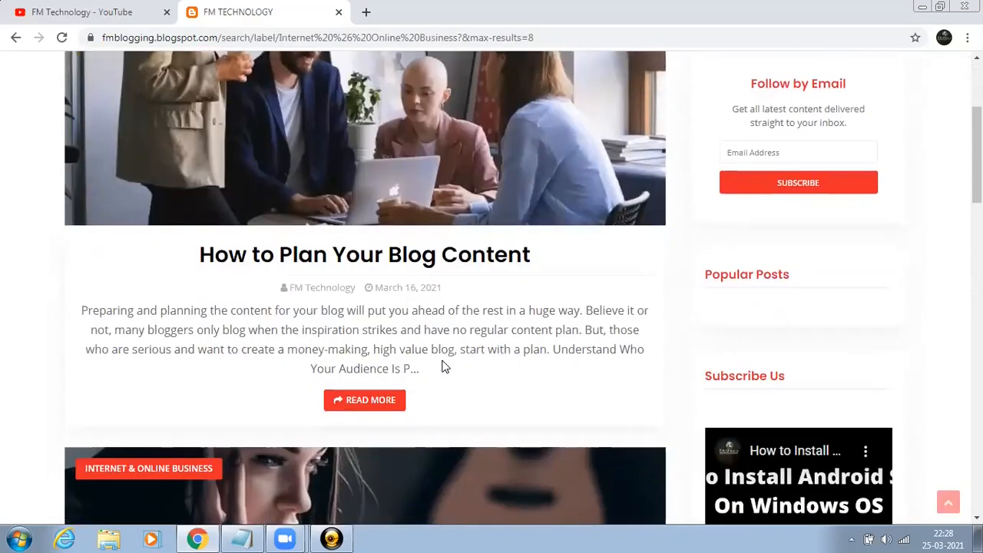
scroll(446, 365, up, 3)
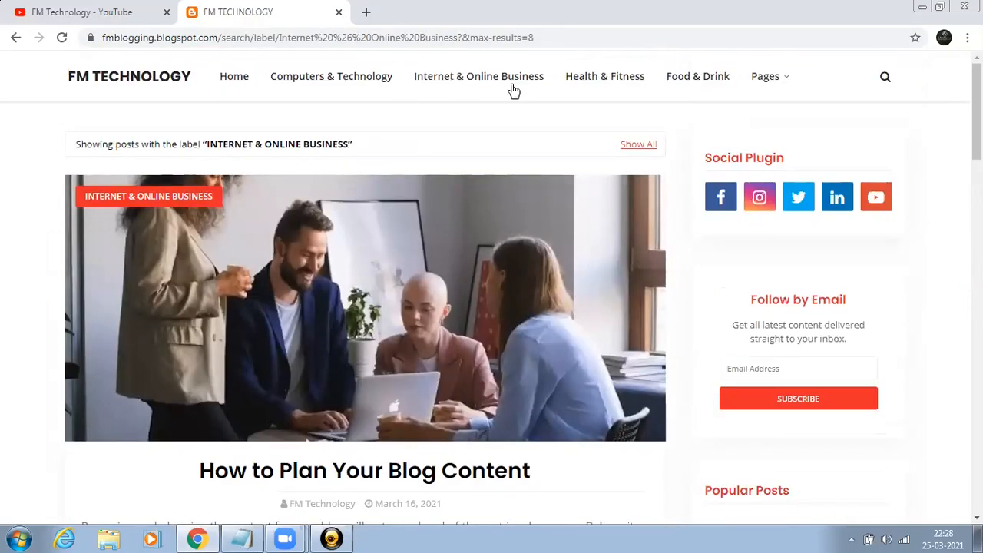
scroll(527, 433, down, 4)
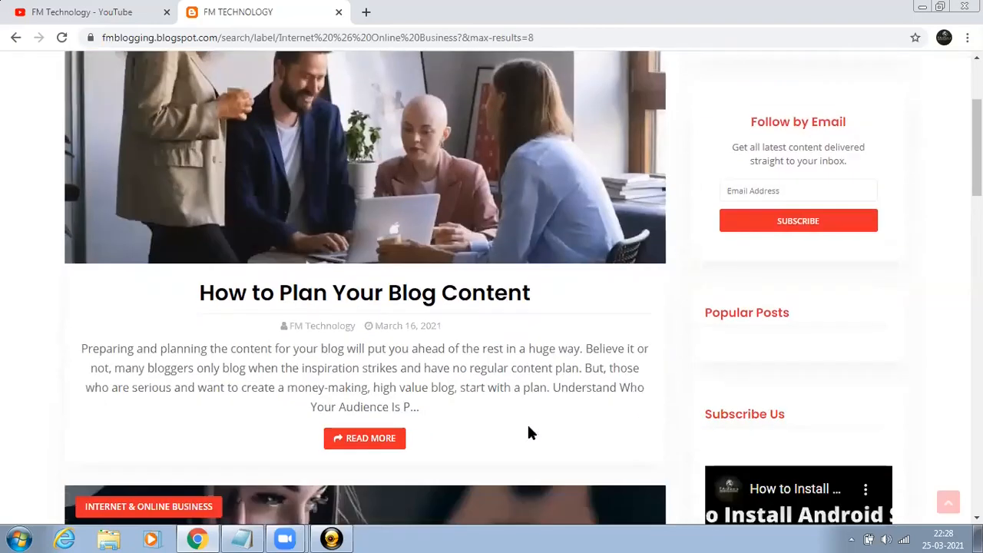
scroll(529, 432, down, 5)
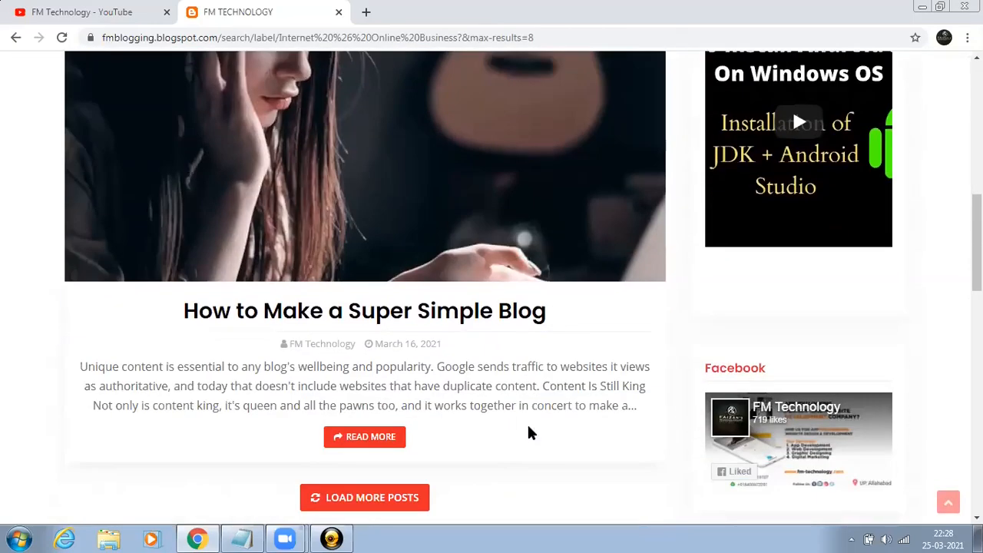
scroll(528, 432, down, 2)
scroll(529, 433, up, 10)
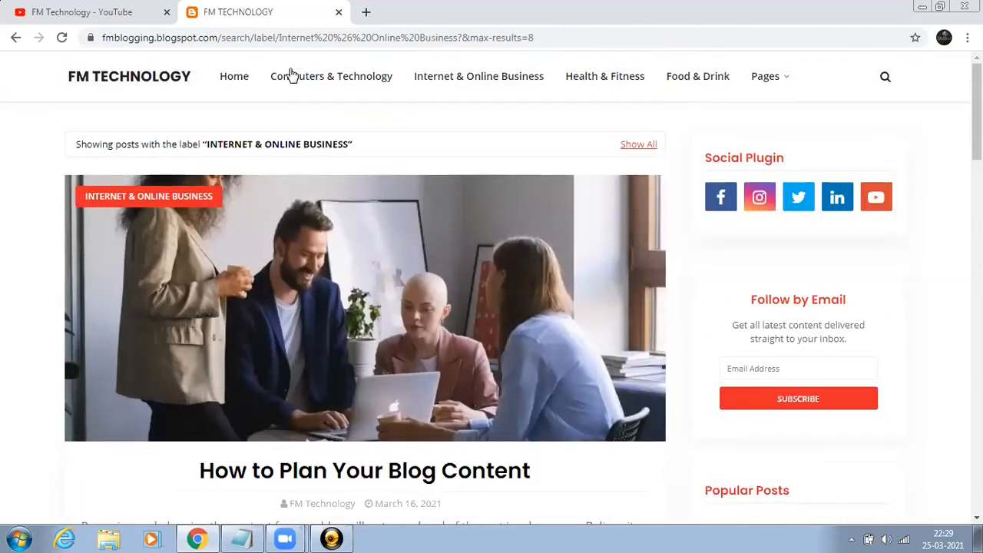
Show the Health & Fitness category and examine its posts on Aloe Vera and Hydrogen Water, ending back at the page header.
click(597, 79)
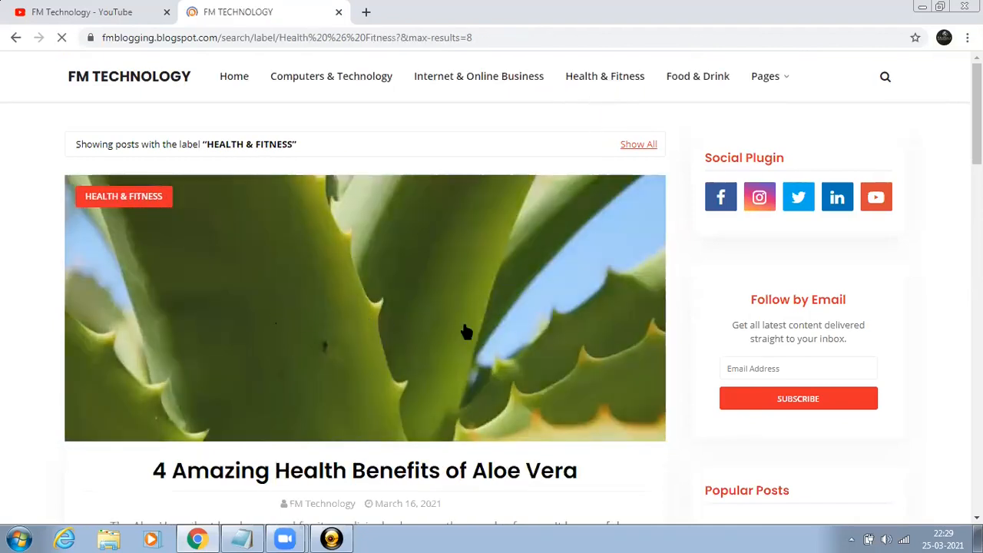
scroll(479, 334, down, 3)
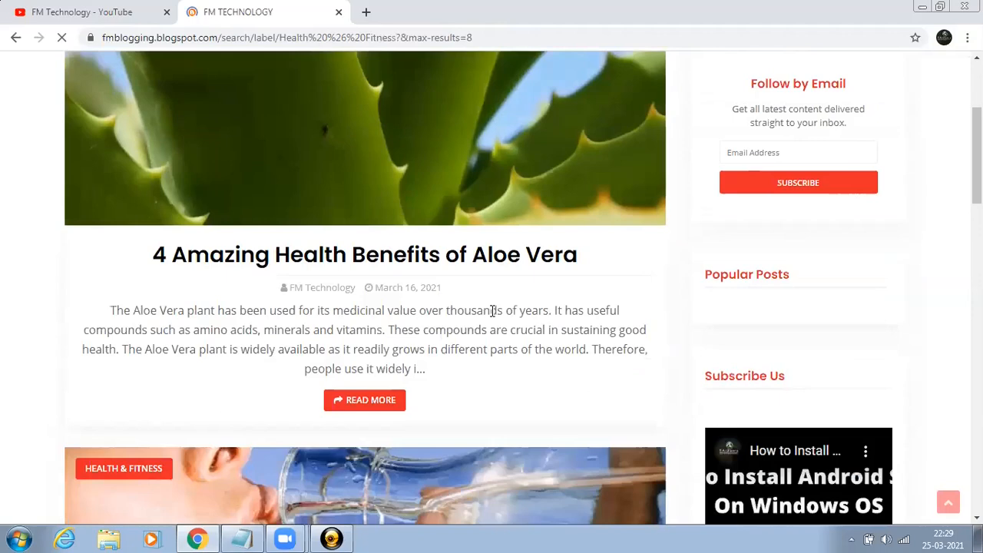
scroll(489, 330, down, 7)
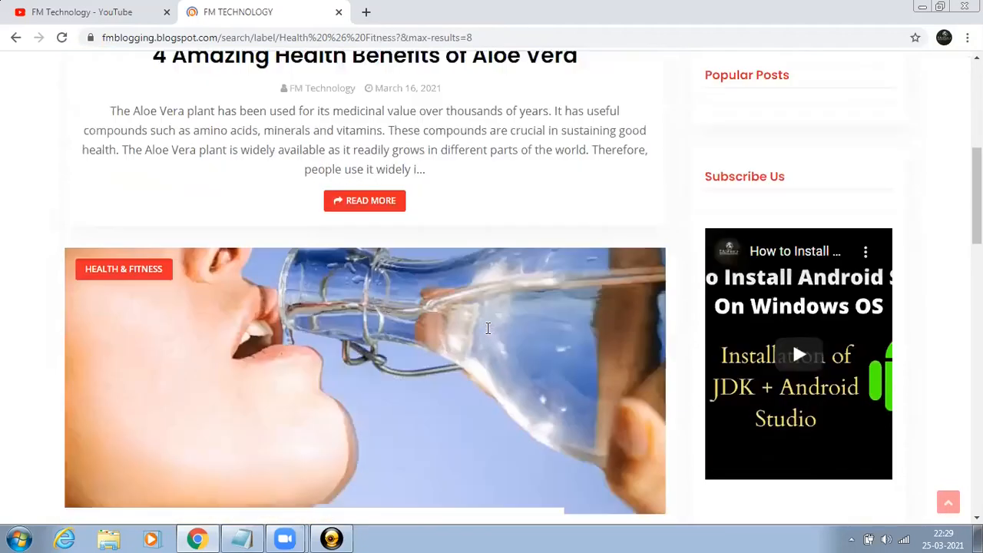
scroll(488, 335, down, 2)
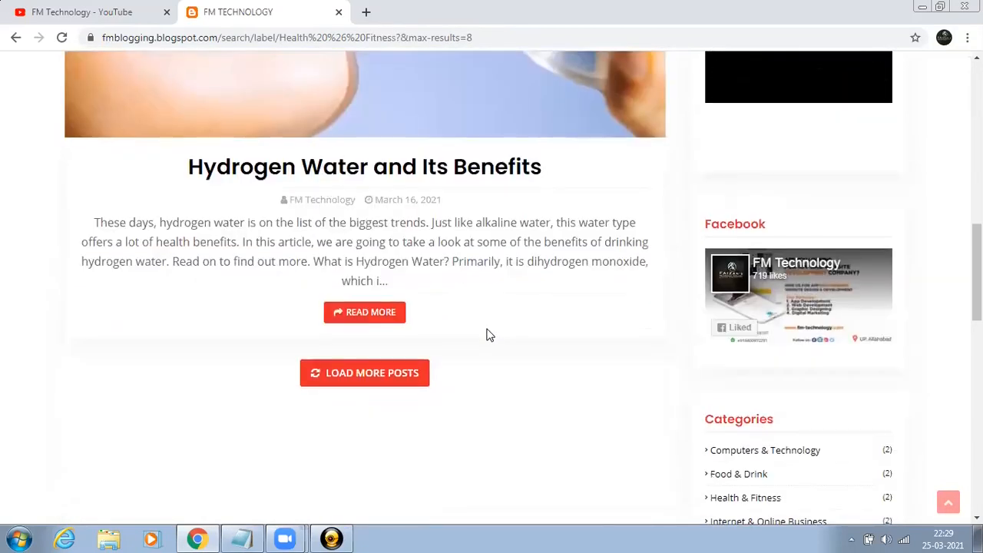
scroll(489, 335, up, 11)
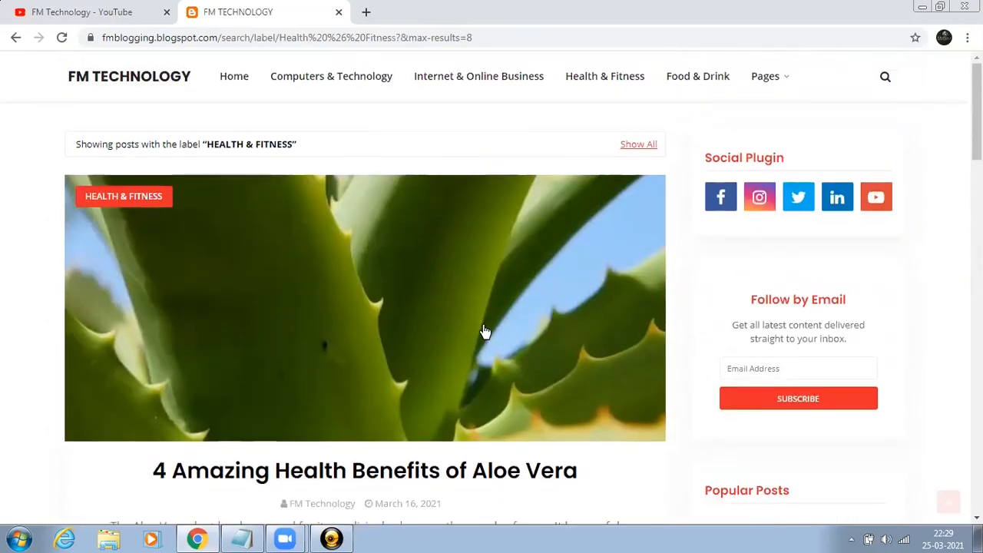
scroll(435, 328, down, 4)
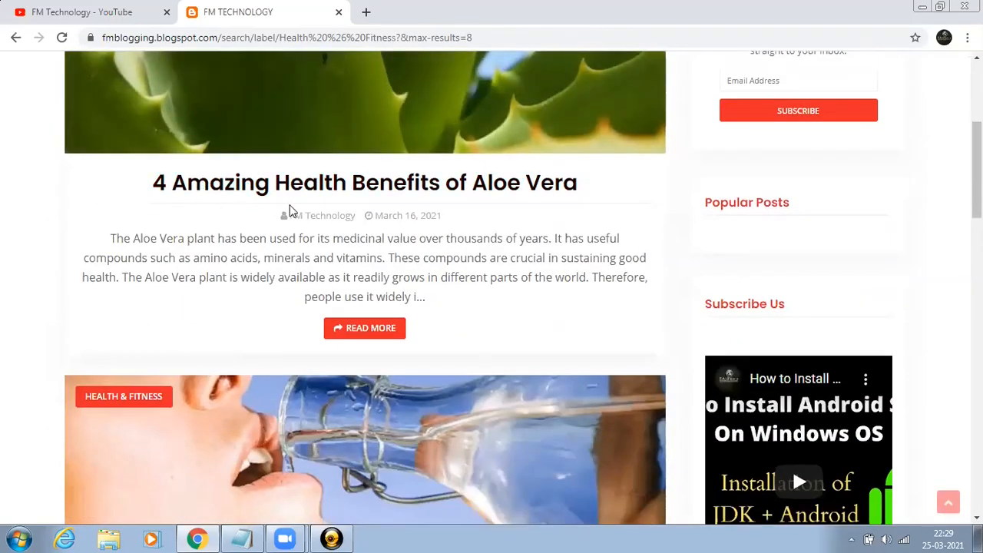
scroll(453, 325, down, 5)
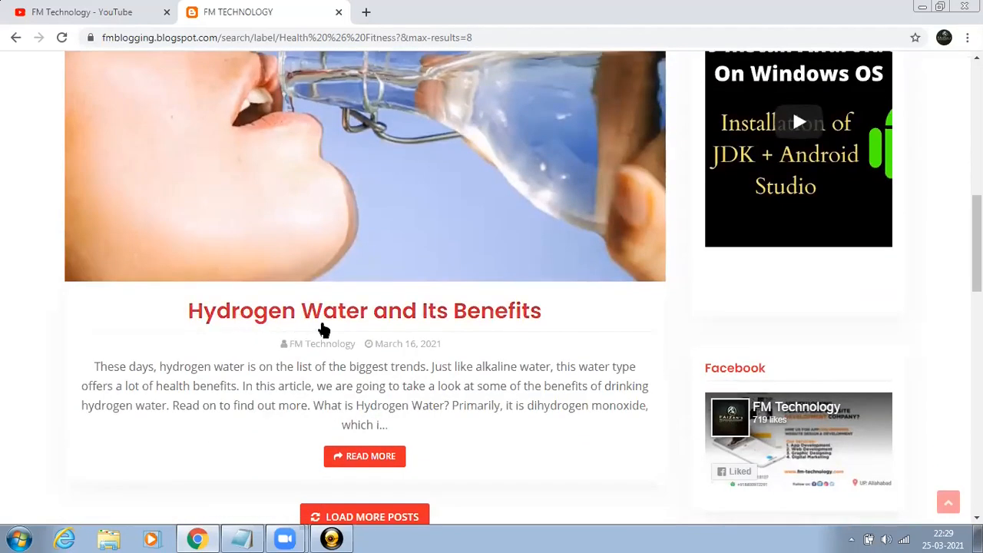
scroll(510, 346, down, 3)
scroll(509, 346, up, 6)
scroll(507, 346, up, 6)
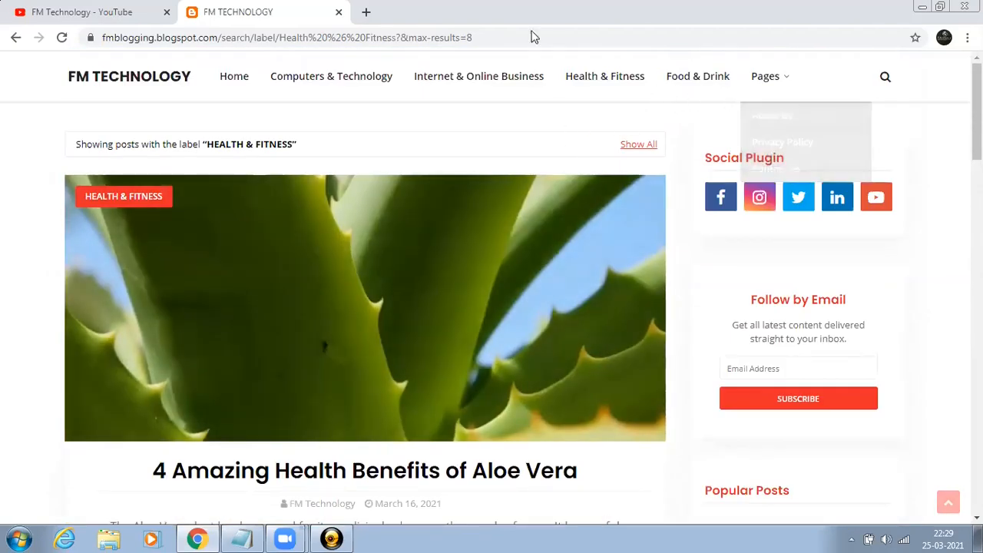
Open the blog's About us page and read its introduction text and the comment section below.
mouse_move(785, 79)
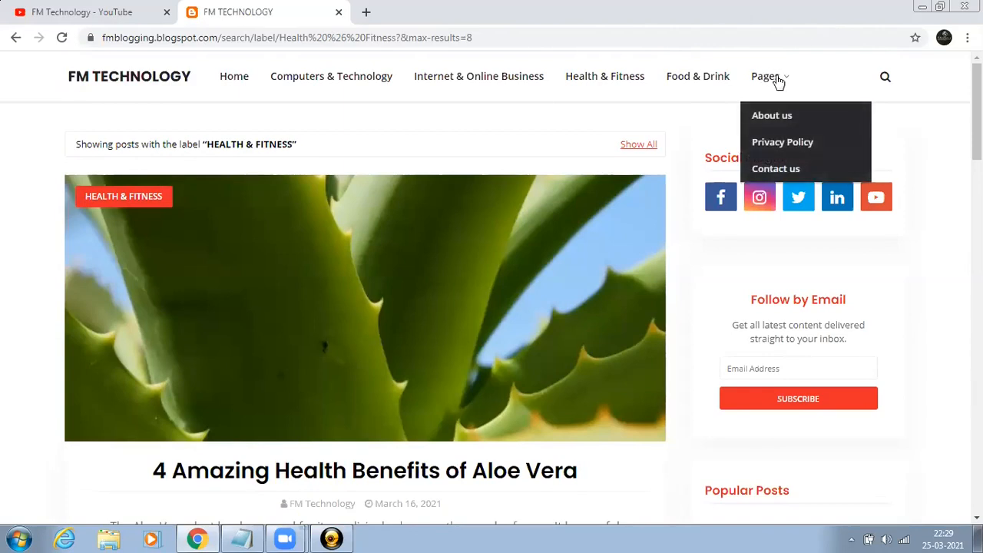
click(798, 115)
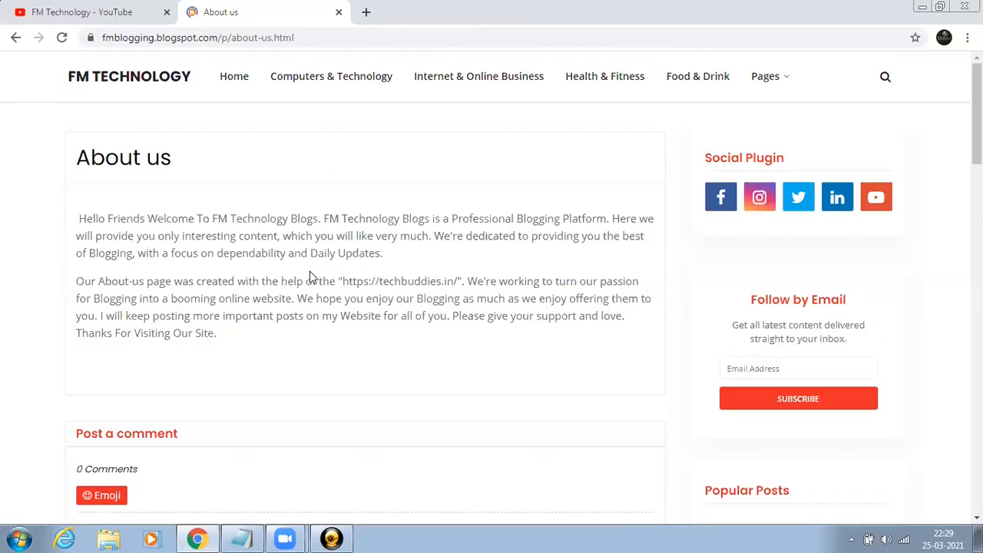
scroll(402, 313, down, 2)
scroll(402, 314, up, 2)
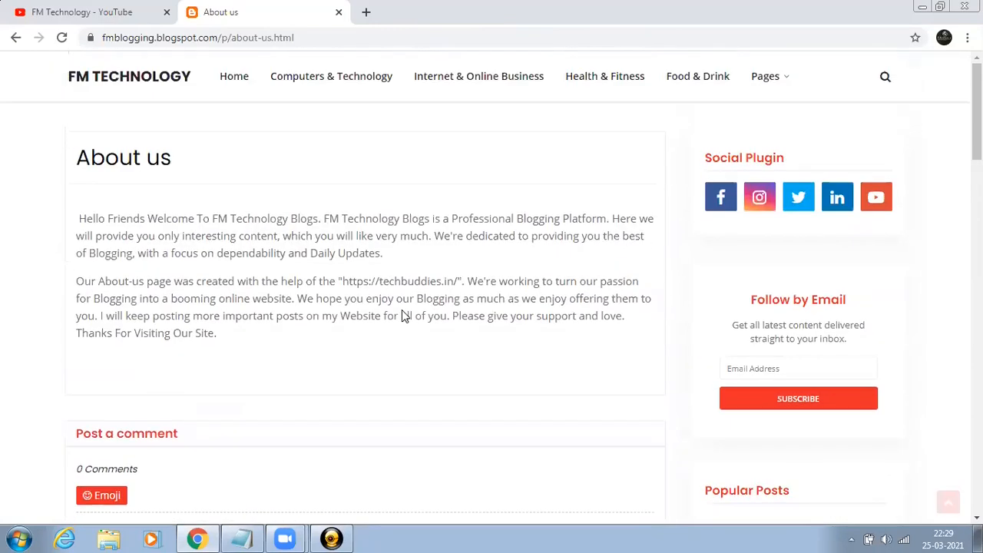
scroll(402, 314, down, 2)
scroll(401, 314, up, 2)
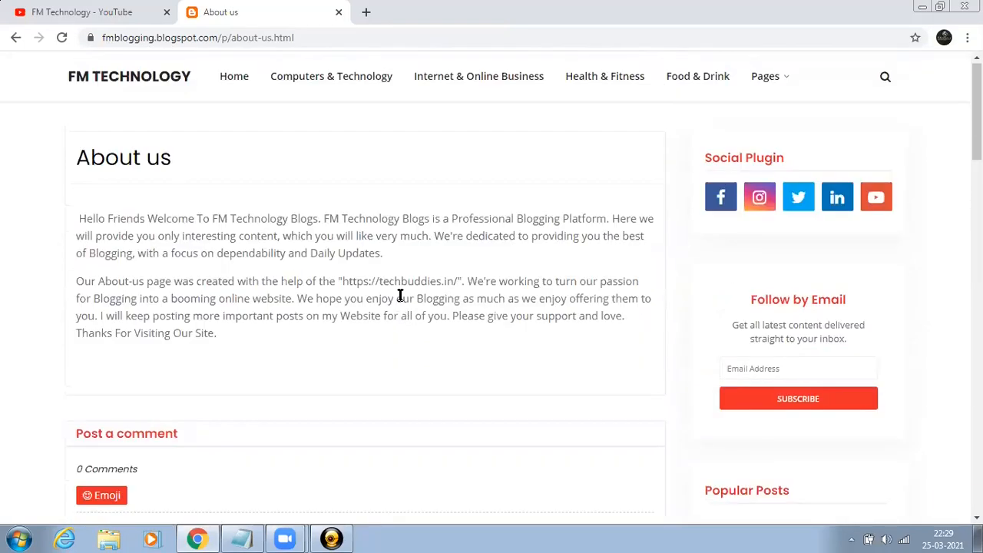
Open the blog's Privacy Policy page and skim its sections down to the GDPR Data Protection Rights, returning to the top.
mouse_move(763, 80)
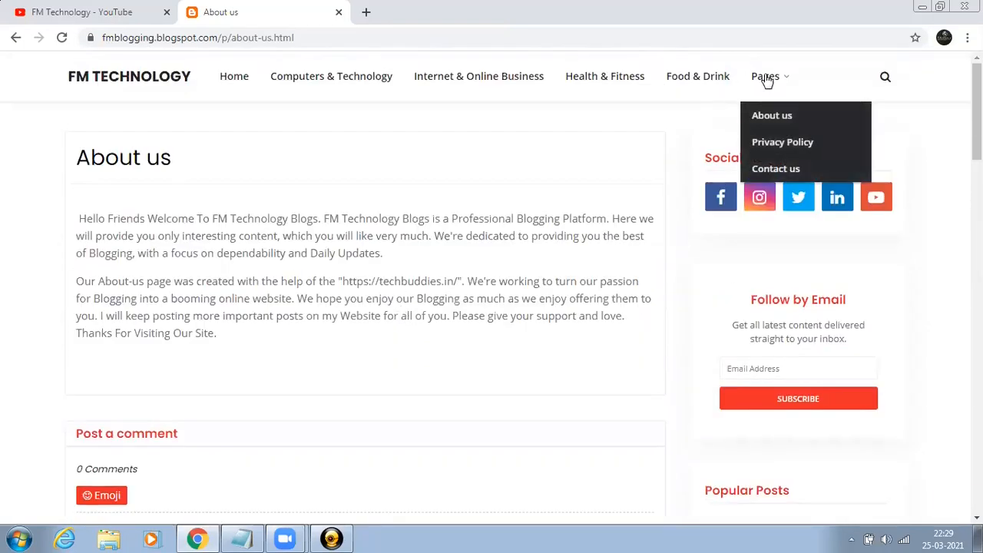
click(769, 149)
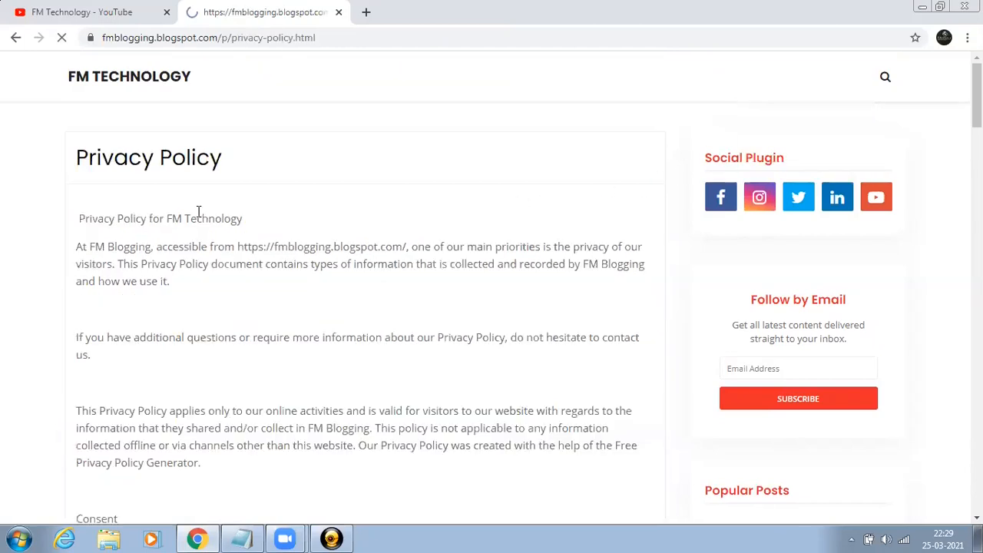
scroll(413, 236, down, 2)
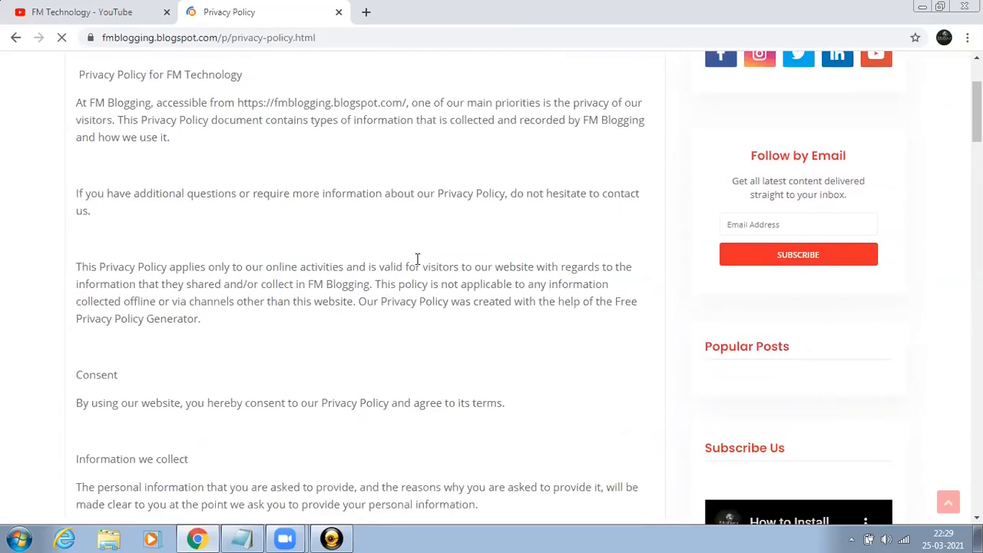
scroll(417, 259, up, 2)
scroll(417, 259, down, 5)
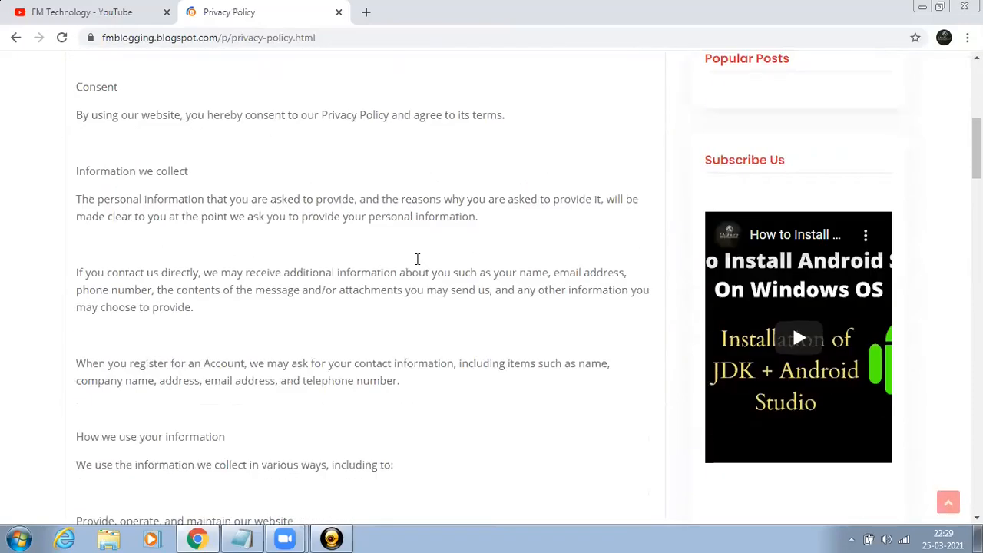
scroll(417, 259, down, 10)
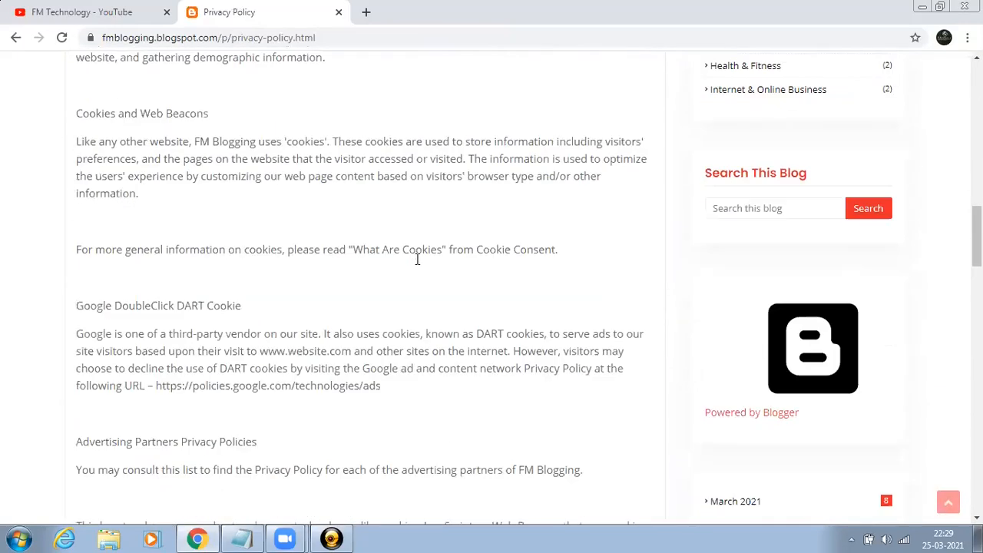
scroll(417, 259, down, 7)
scroll(471, 263, down, 5)
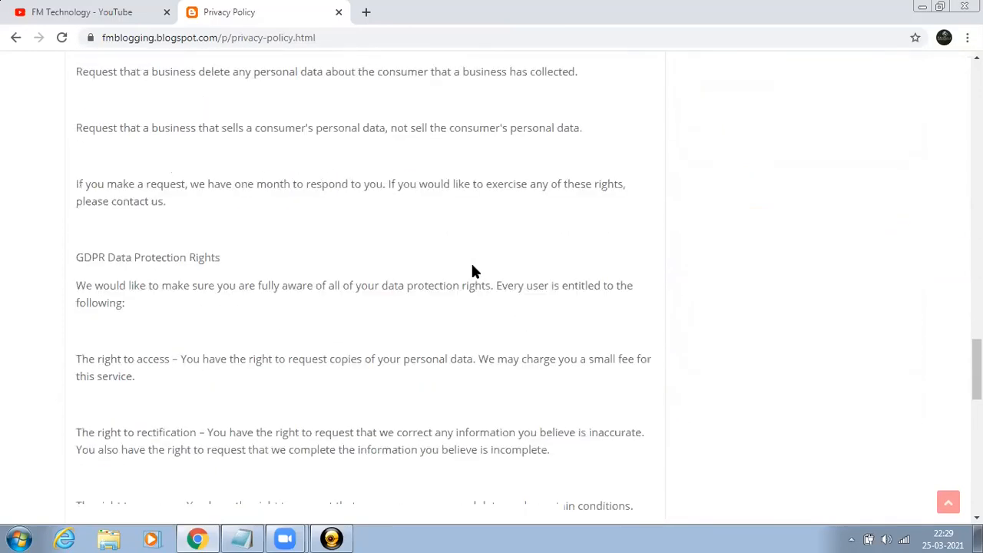
scroll(473, 269, down, 1)
scroll(472, 267, up, 5)
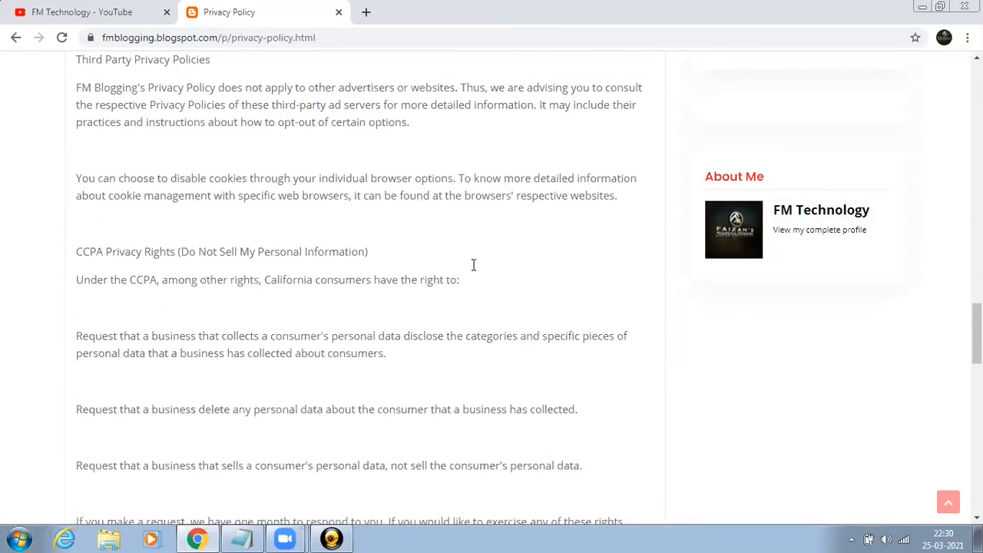
scroll(473, 265, up, 7)
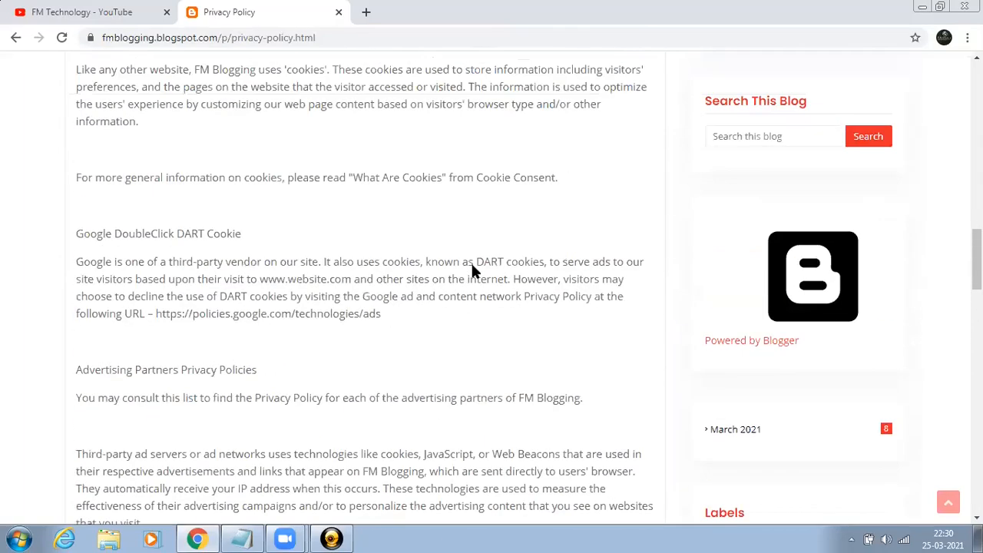
scroll(473, 269, up, 8)
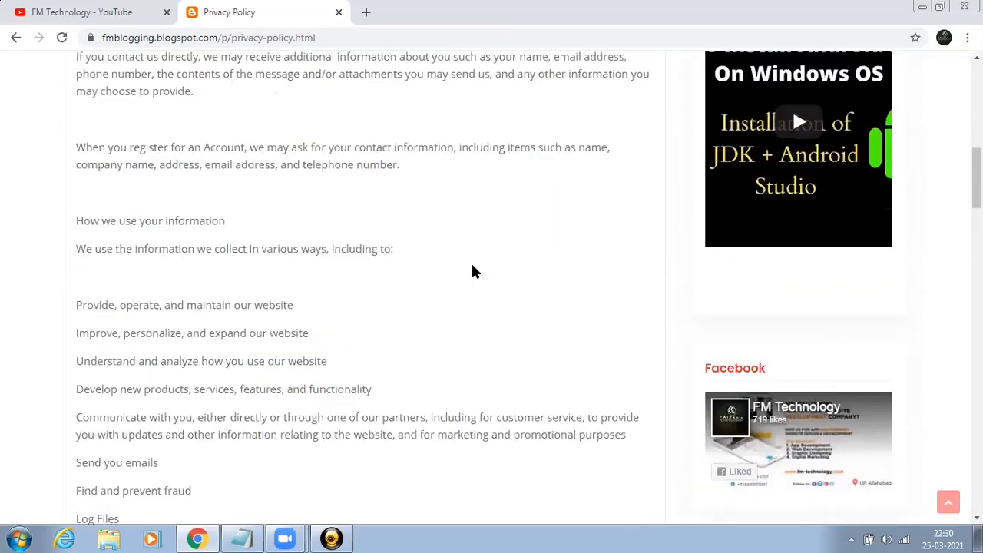
scroll(472, 271, up, 5)
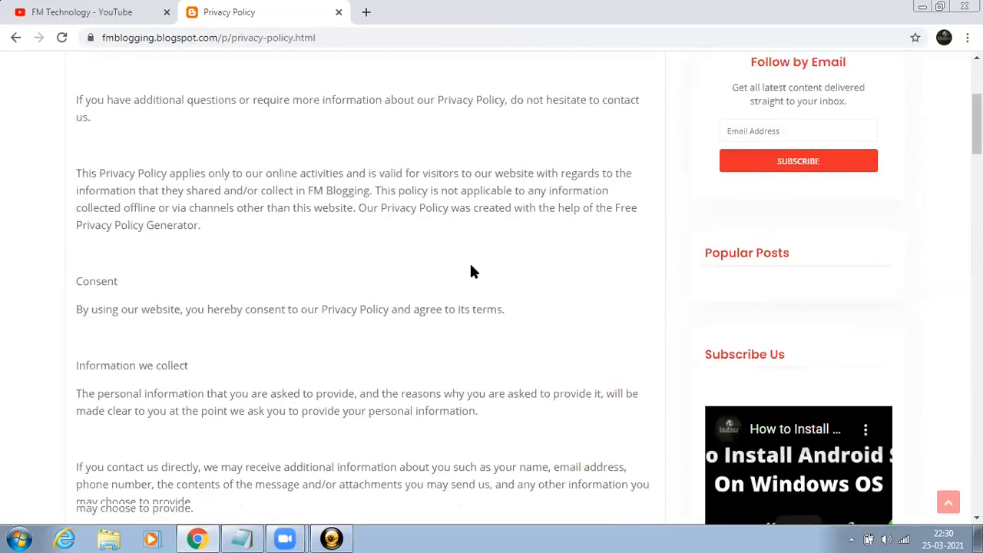
scroll(472, 271, up, 3)
Open the blog's Contact us page.
mouse_move(763, 79)
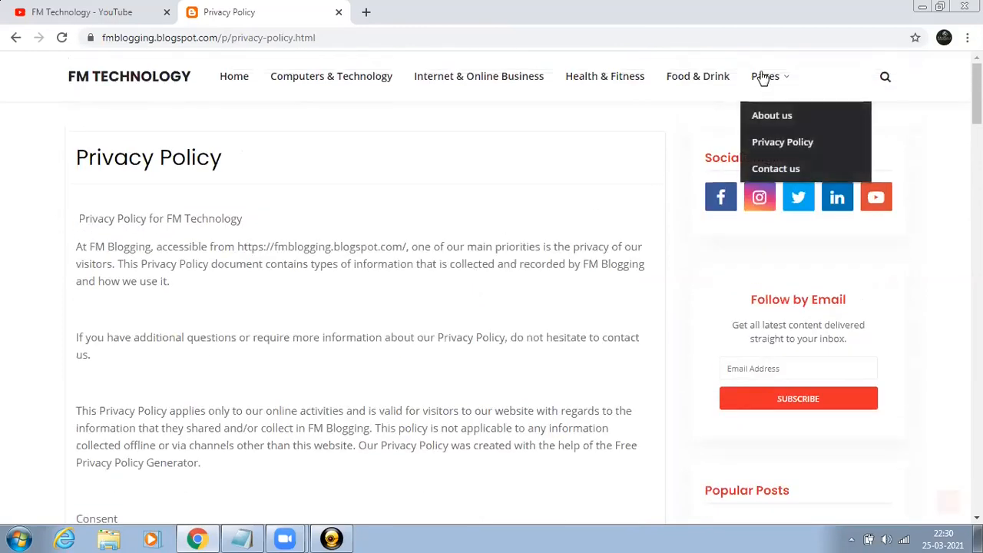
click(778, 169)
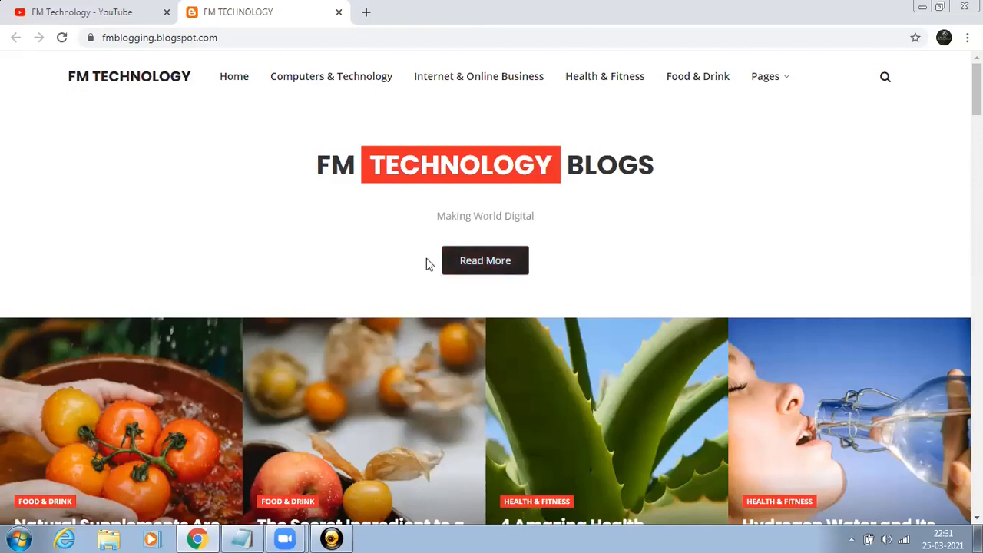
Review the homepage's featured posts, article list and sidebar widgets down to Categories, and go back up the page.
scroll(623, 266, down, 8)
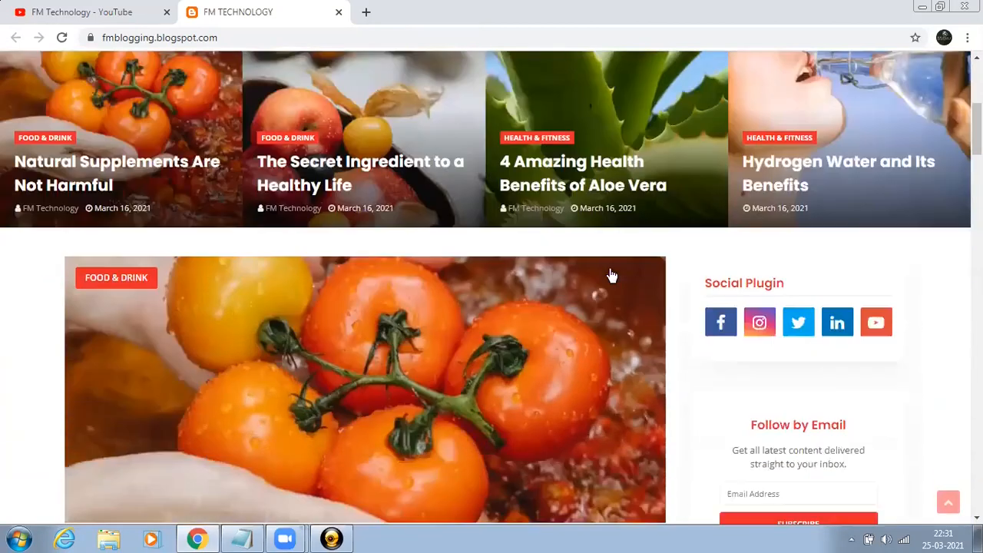
scroll(624, 307, down, 2)
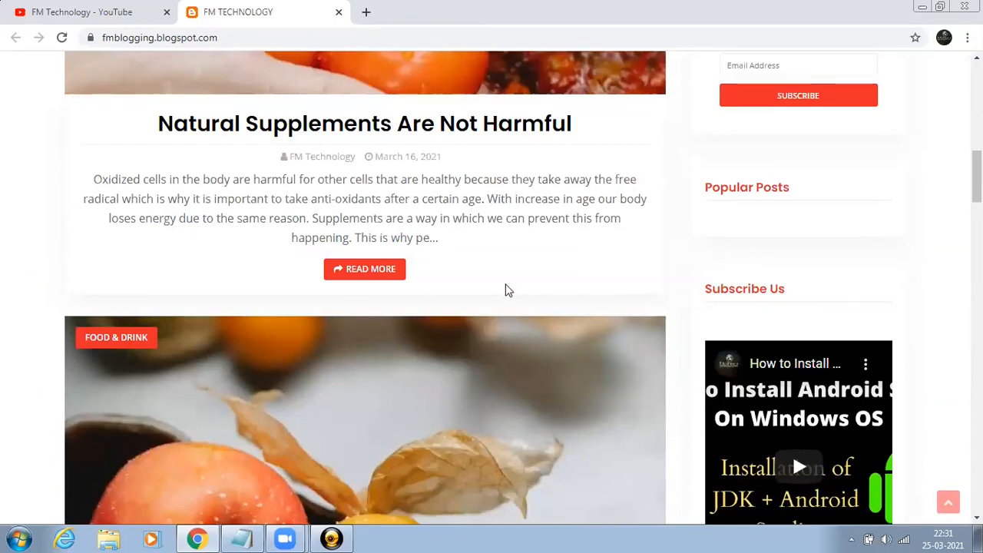
scroll(509, 288, down, 3)
scroll(512, 293, down, 5)
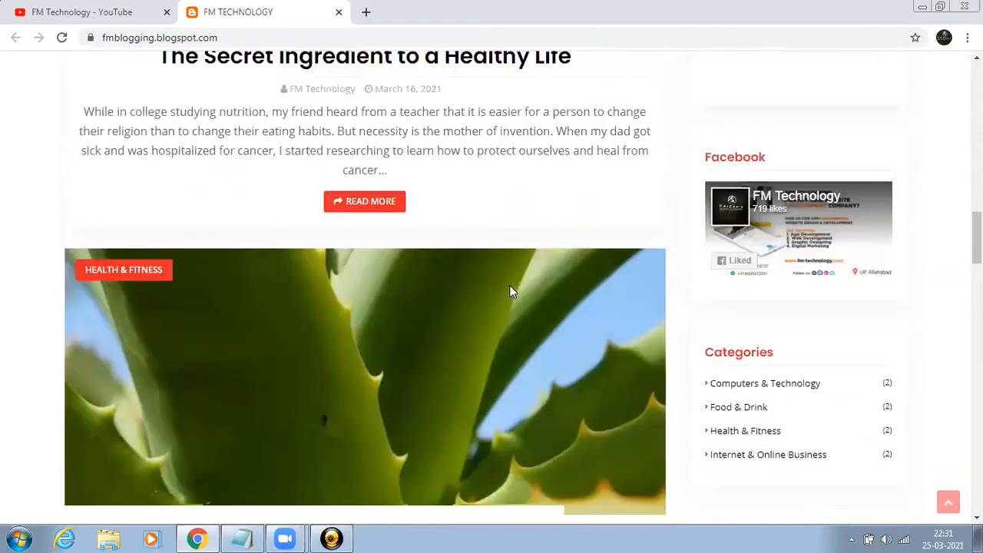
scroll(512, 292, up, 3)
scroll(512, 293, up, 11)
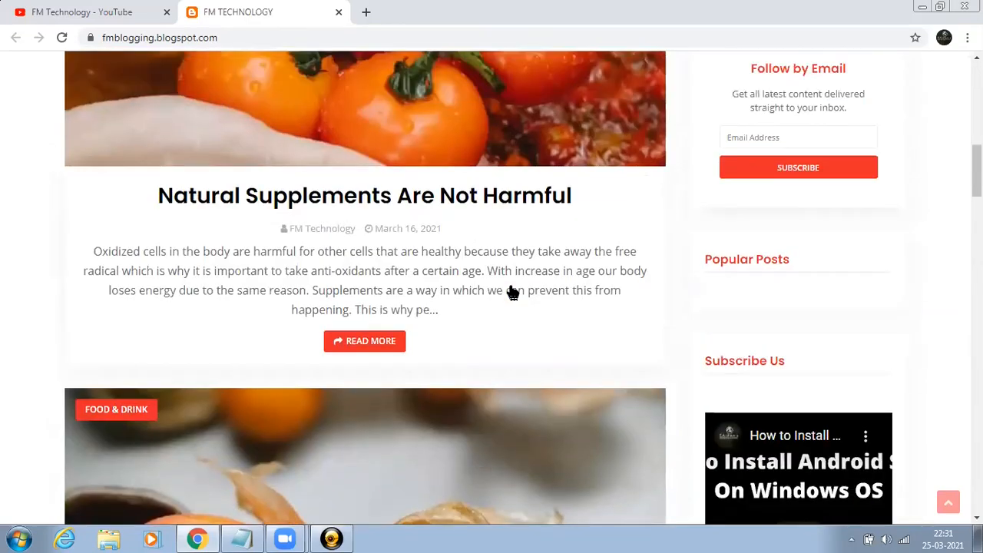
scroll(511, 285, up, 3)
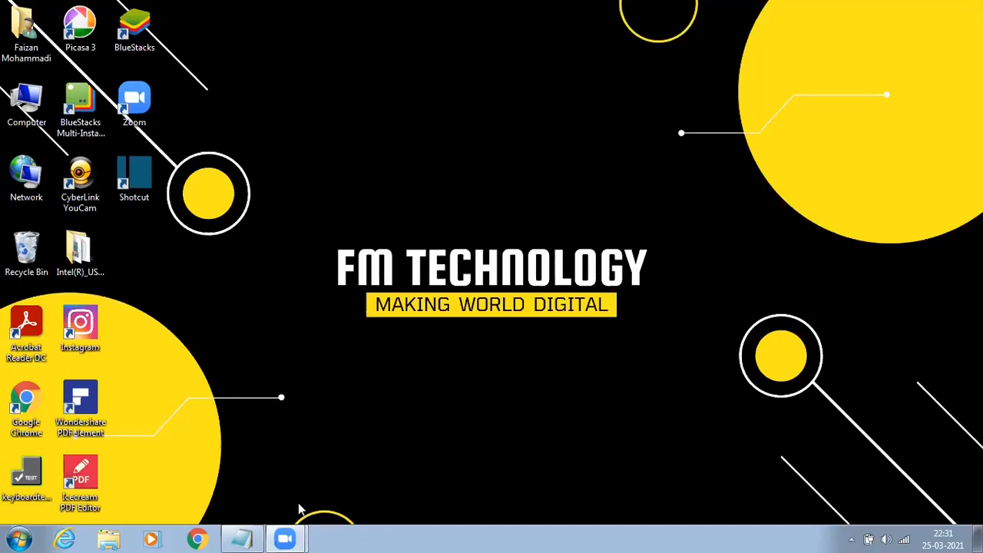
Switch to Google Chrome, search Google for blogger, and open the Blogger.com site from the results.
click(198, 539)
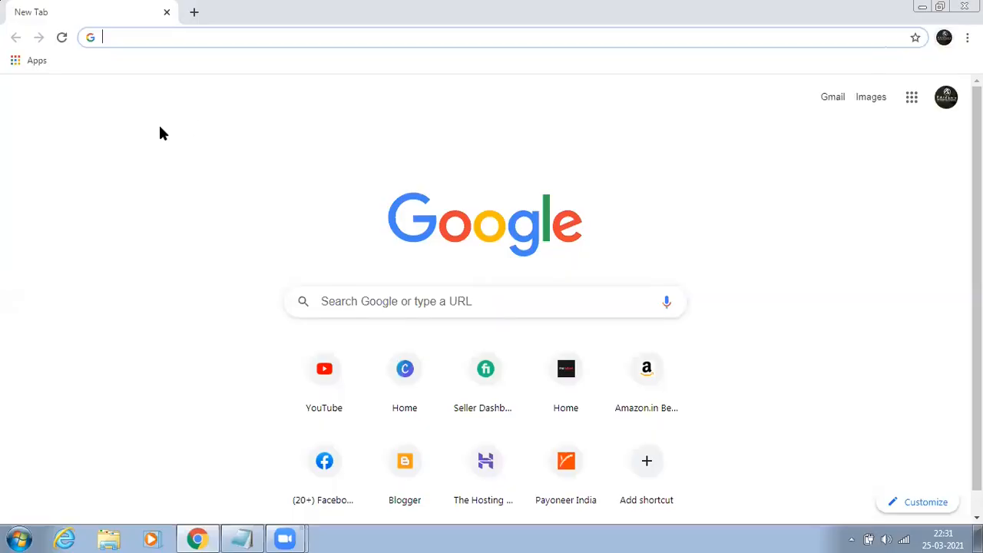
text(b)
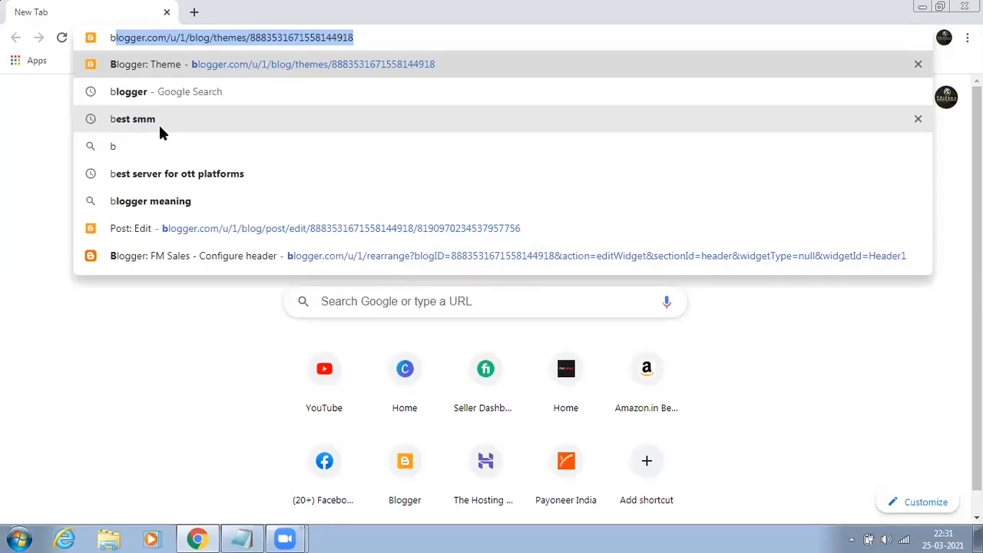
click(237, 99)
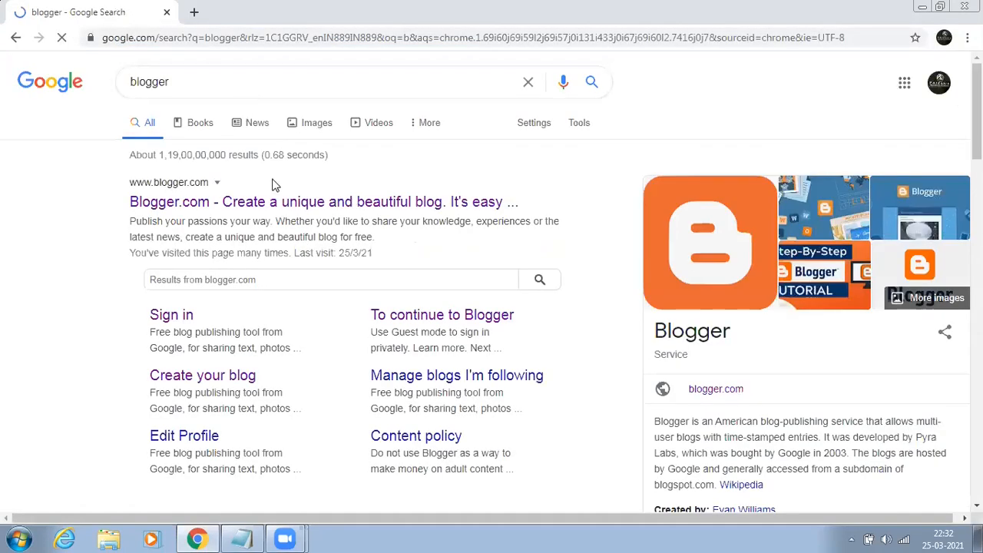
click(250, 202)
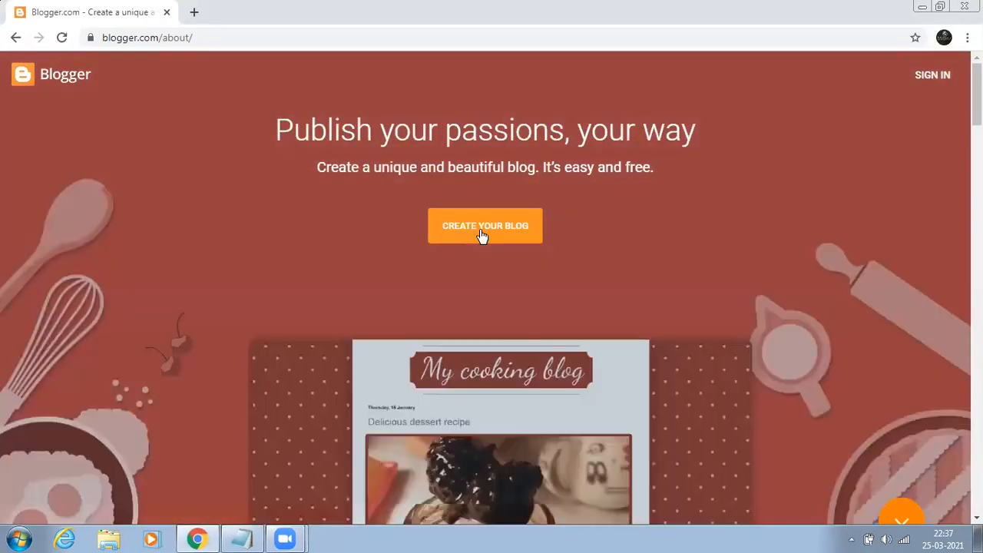
Start creating a new blog under the second listed Google account and title it FM Technology.
click(483, 235)
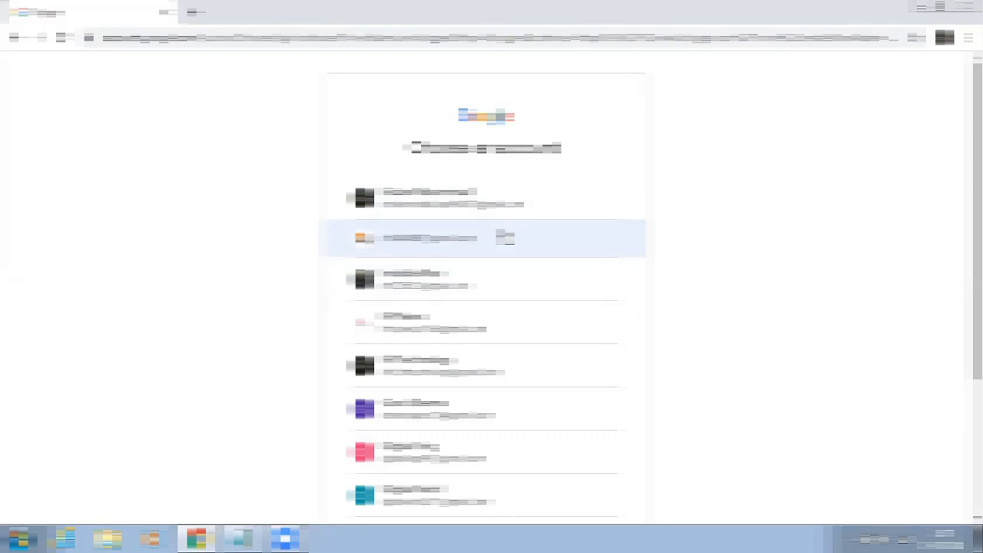
click(488, 238)
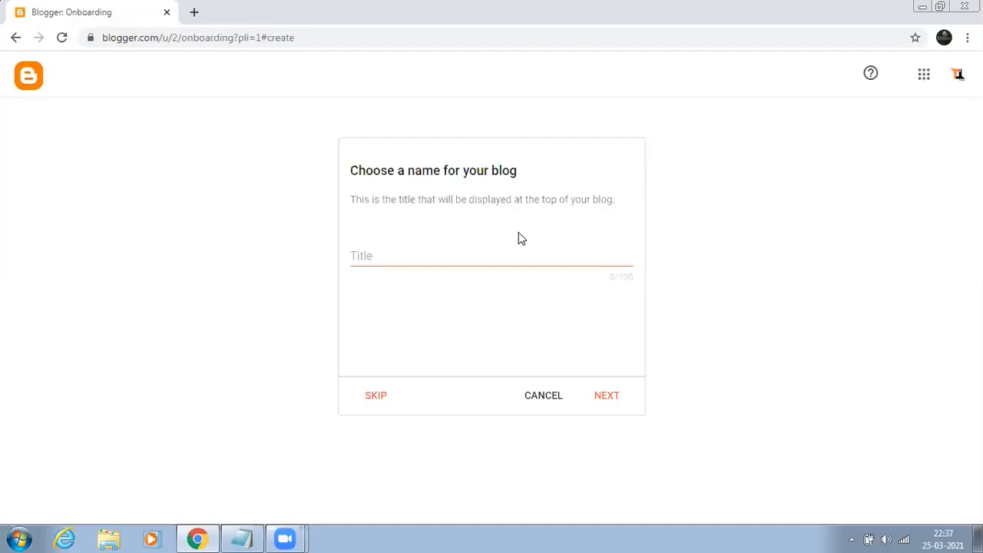
click(382, 256)
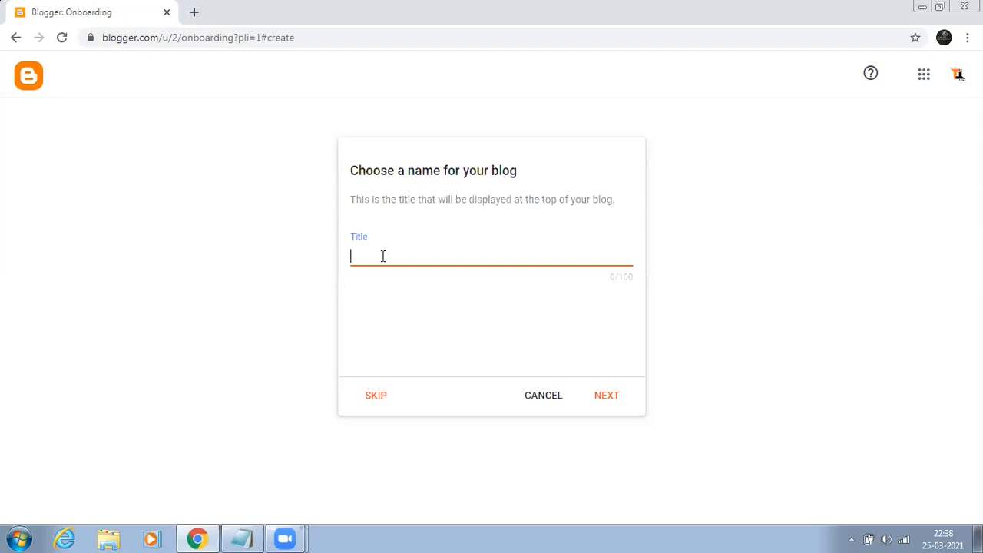
text(FM Technology)
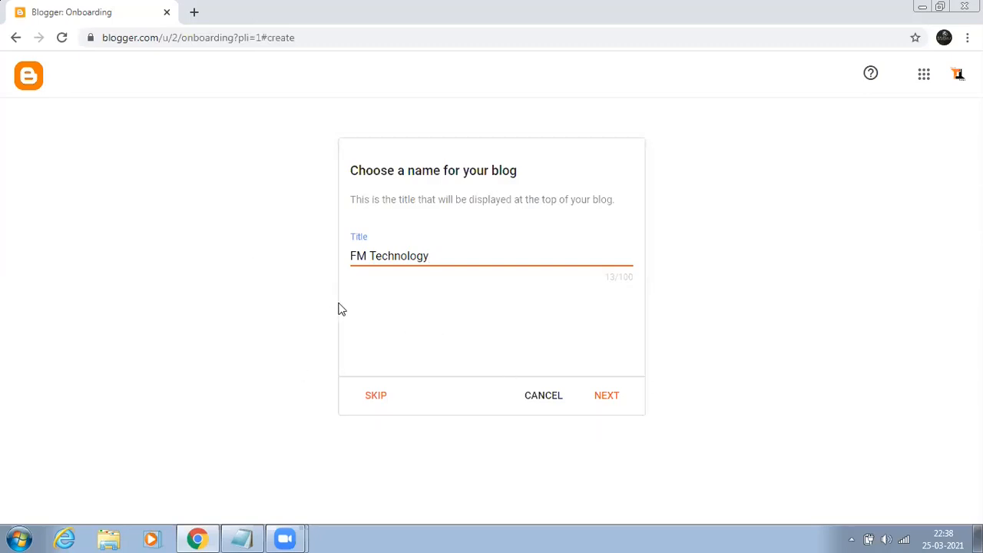
click(602, 403)
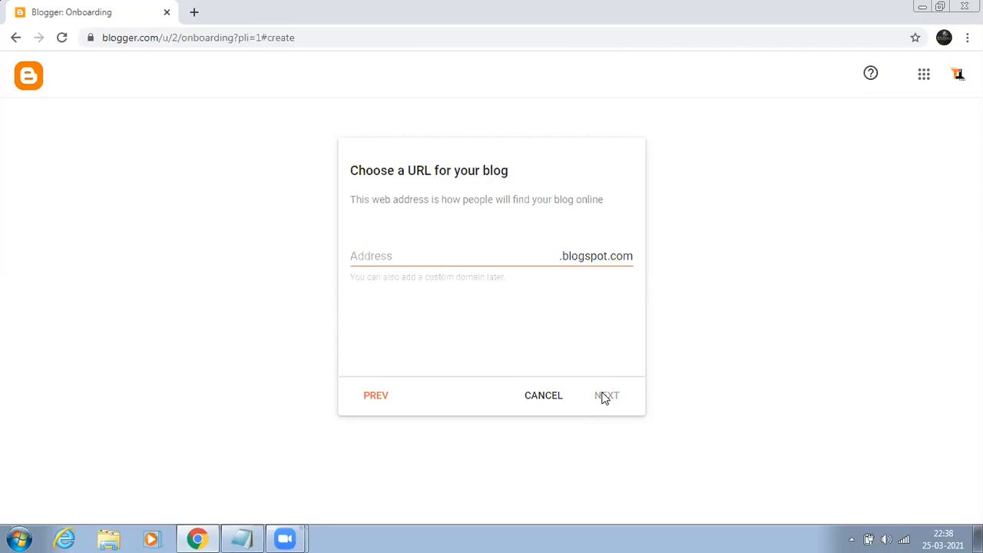
Set the blog's web address to fmblogs786.blogspot.com and accept it.
click(391, 255)
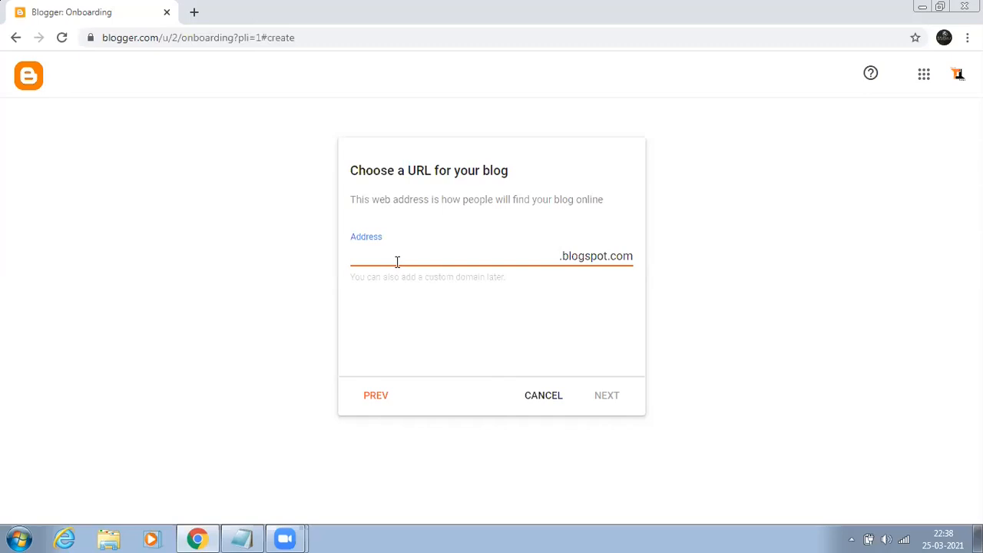
text(fmblogs)
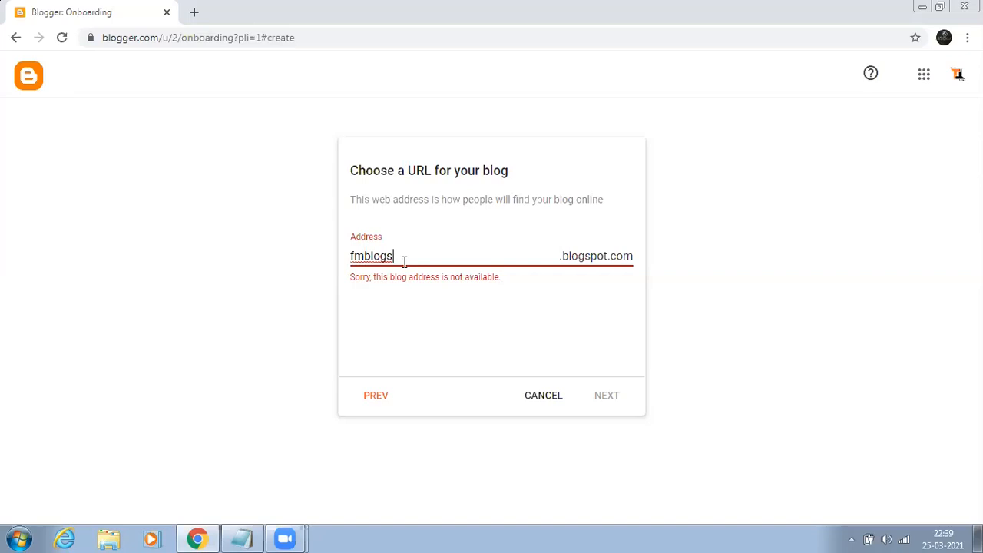
text(786)
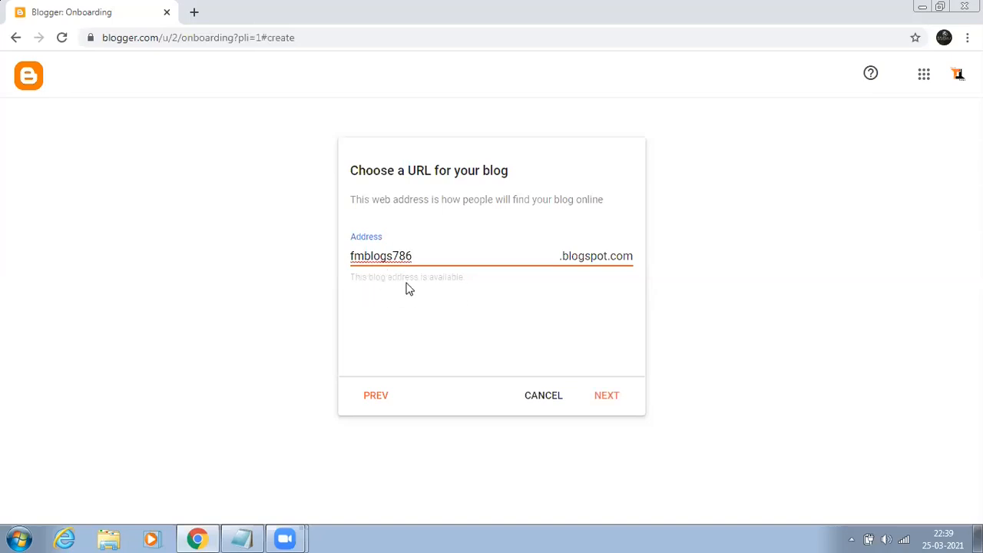
click(607, 400)
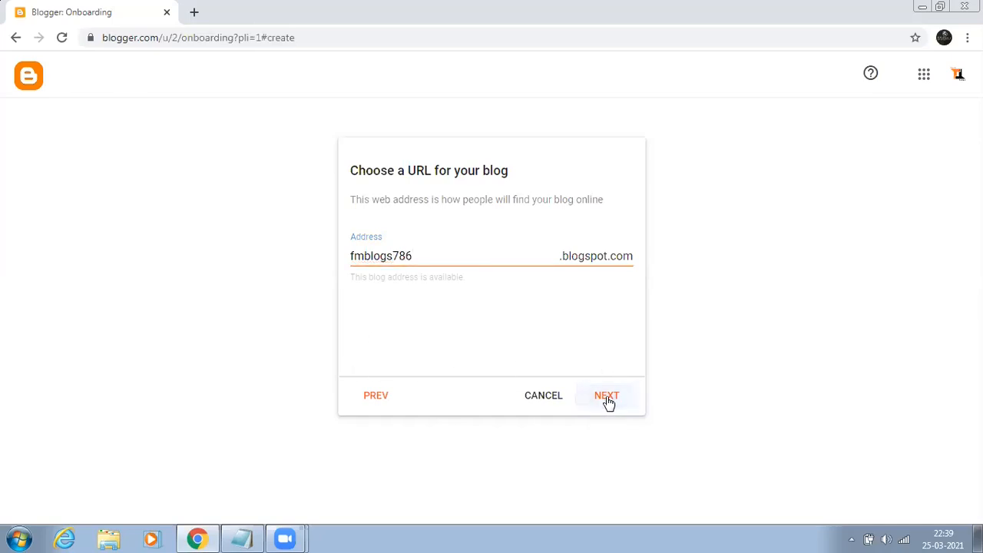
Set the display name shown to readers as FM Technology and finish creating the blog.
click(399, 259)
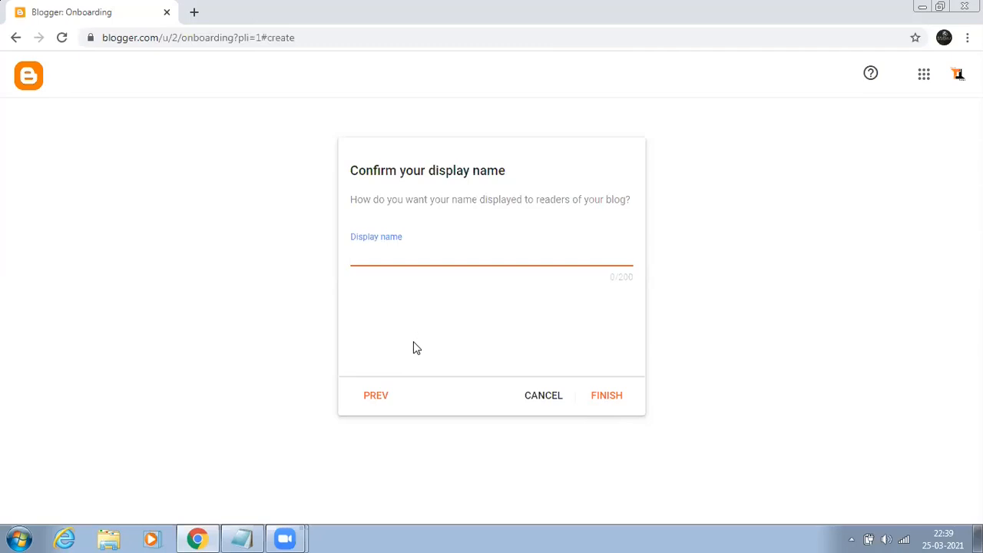
text(FM Technology)
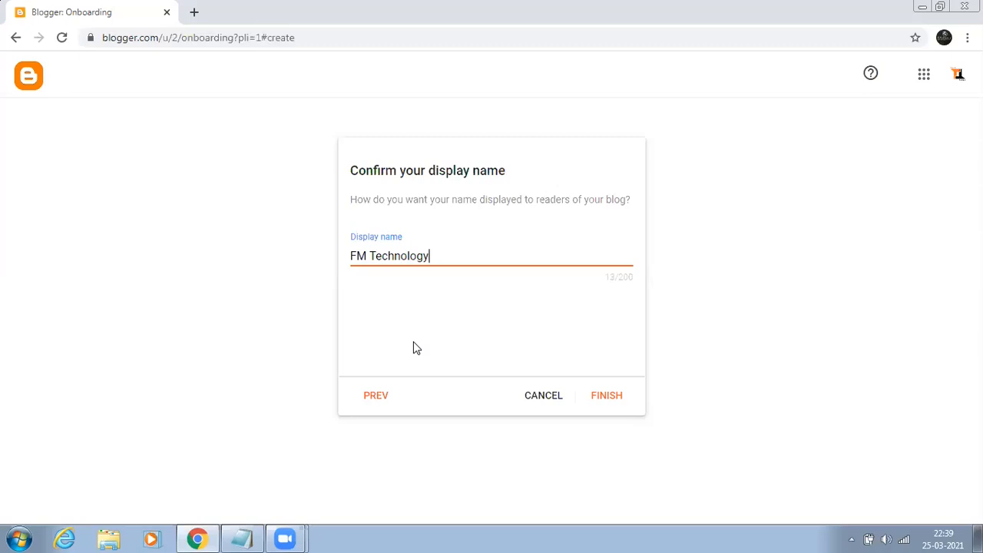
click(607, 402)
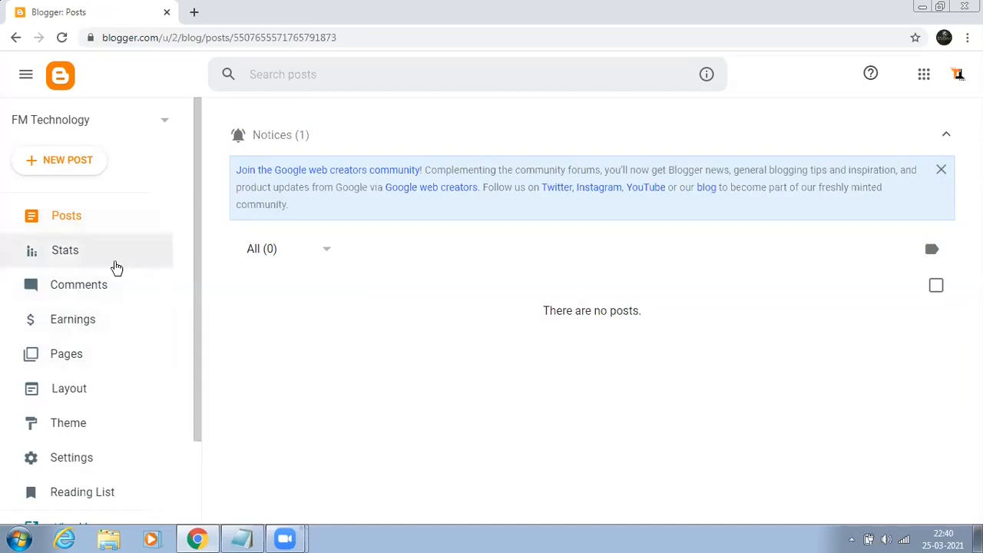
Go to the new blog's settings and open the user profile from the General section.
scroll(146, 298, down, 3)
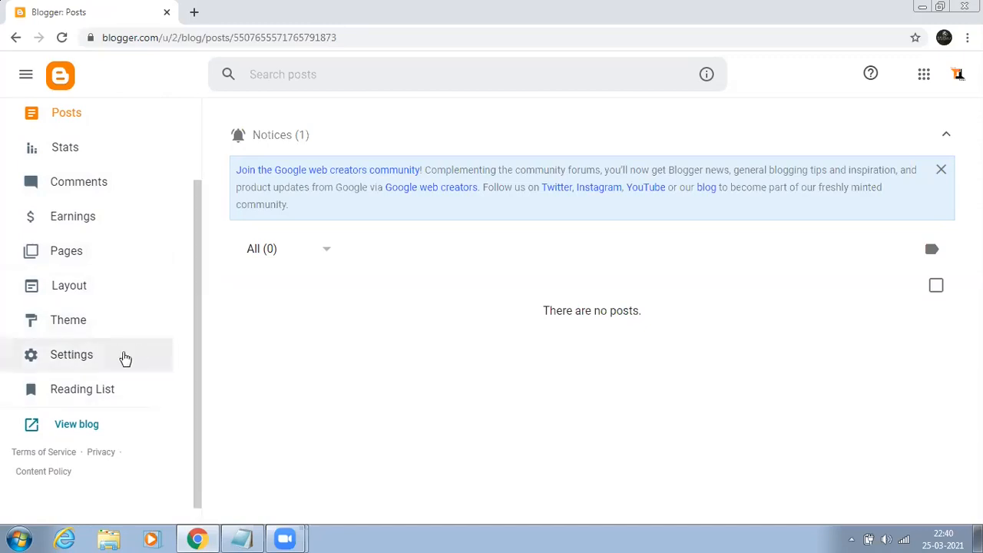
click(102, 359)
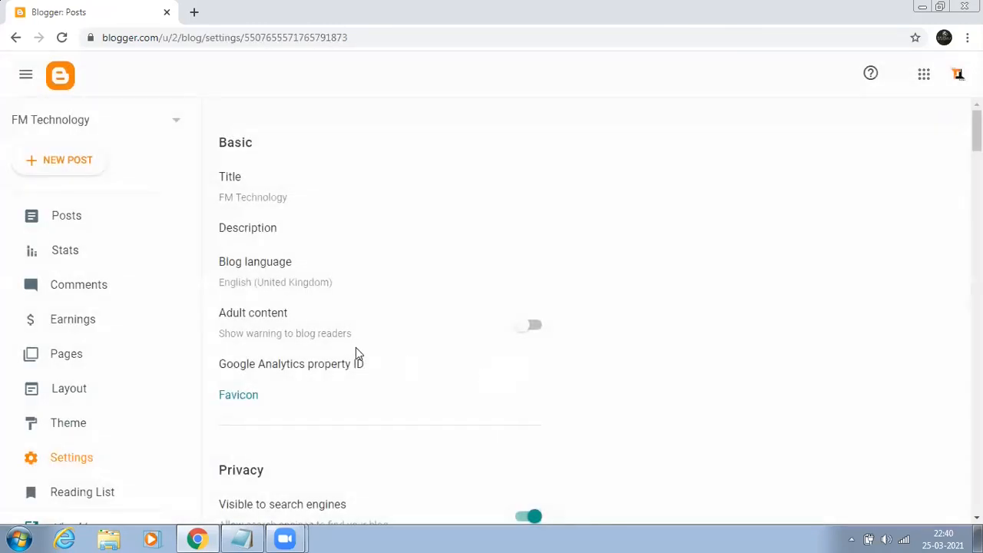
scroll(358, 353, down, 10)
scroll(358, 362, down, 3)
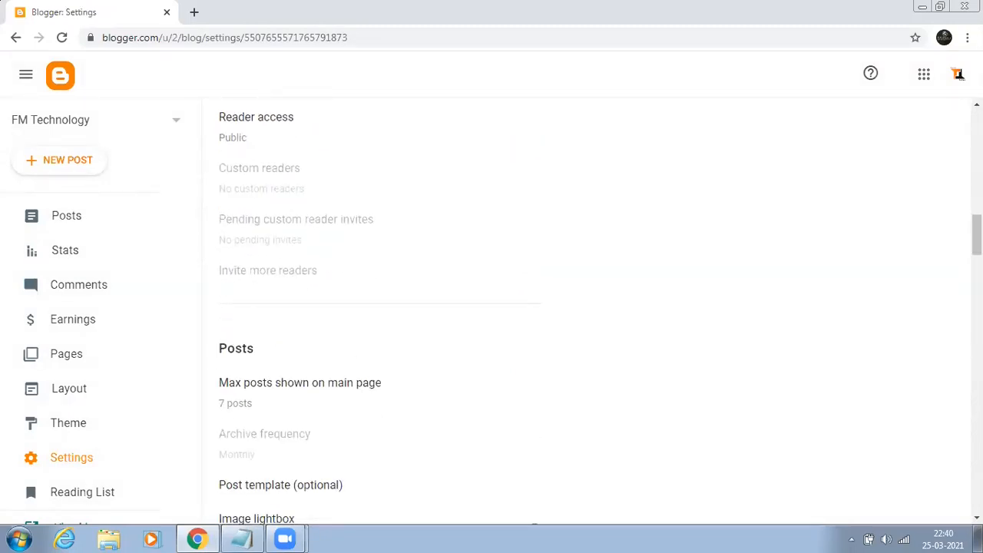
drag(977, 235, 978, 492)
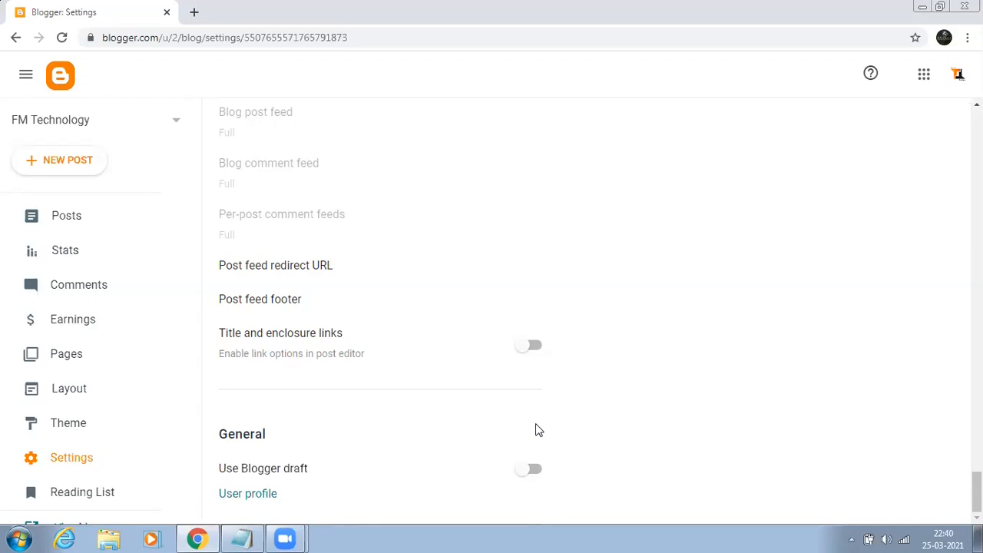
click(255, 495)
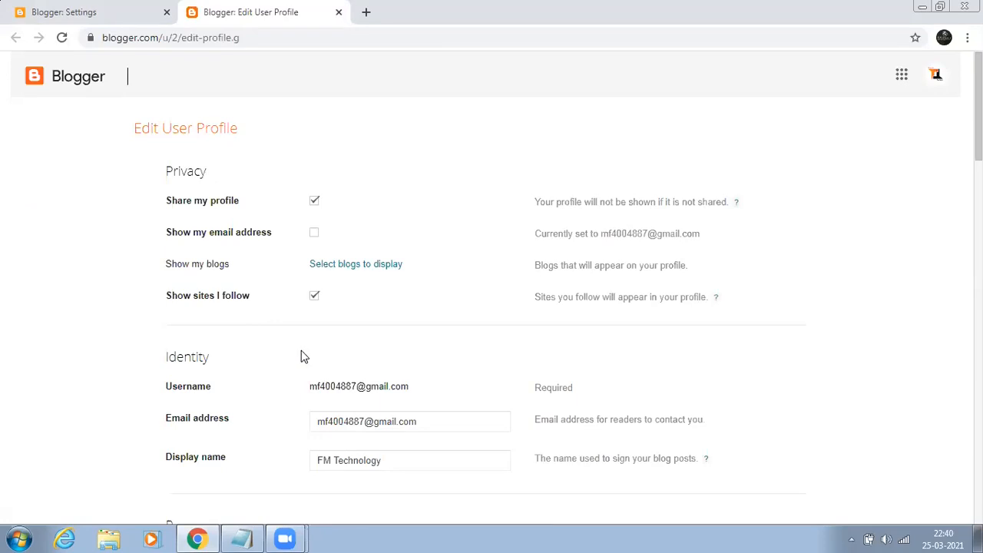
Upload the image "1. FM Technology" from the Downloads folder as the profile photo and save the profile.
scroll(303, 357, down, 3)
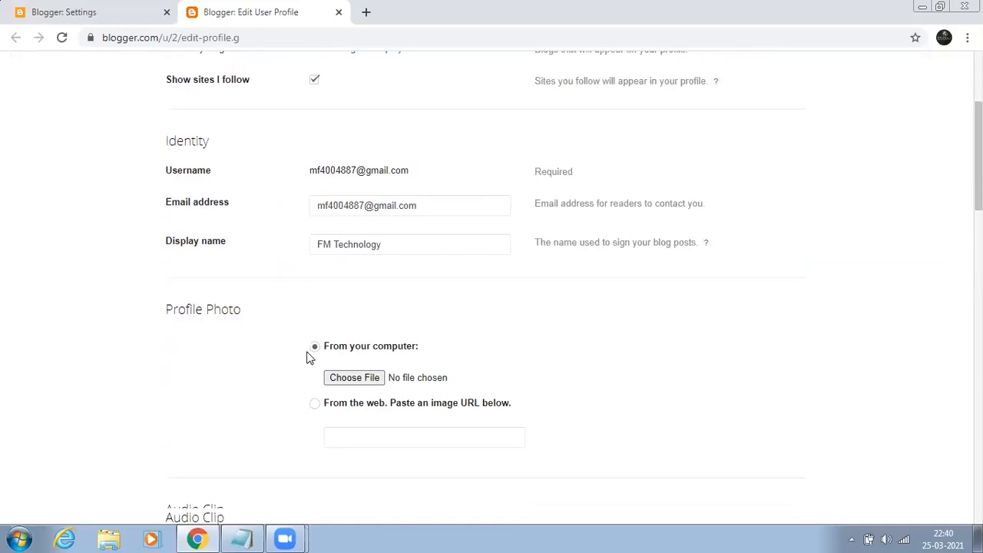
scroll(257, 386, down, 1)
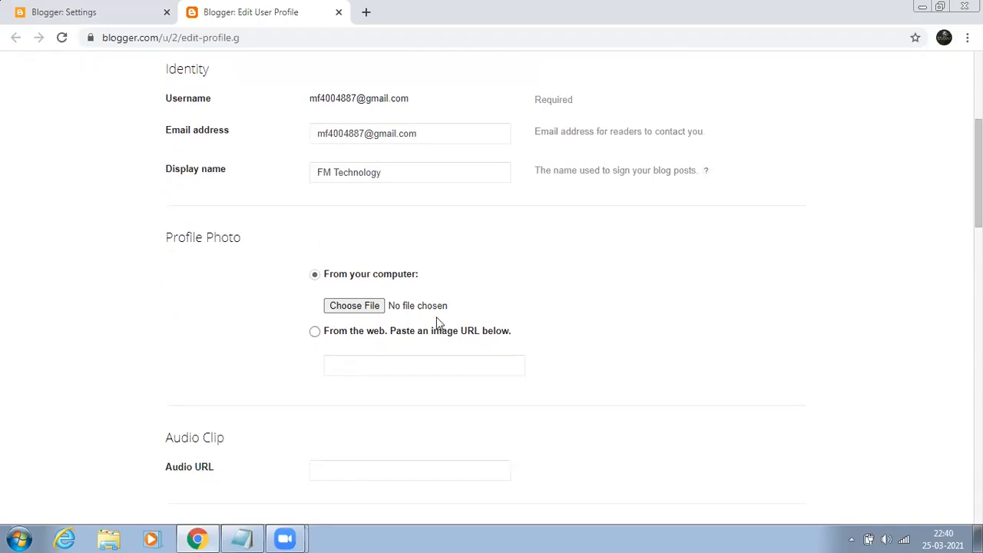
click(359, 305)
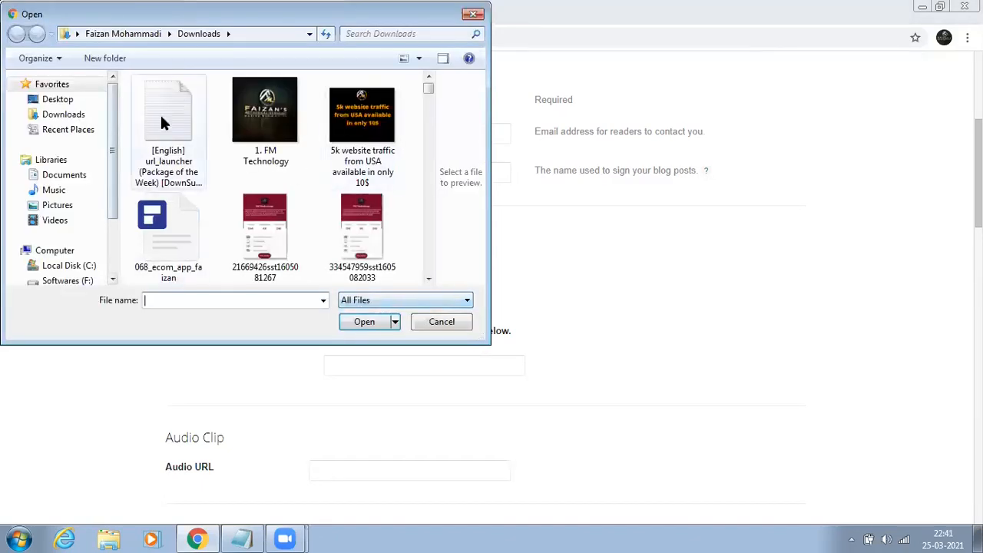
double_click(237, 123)
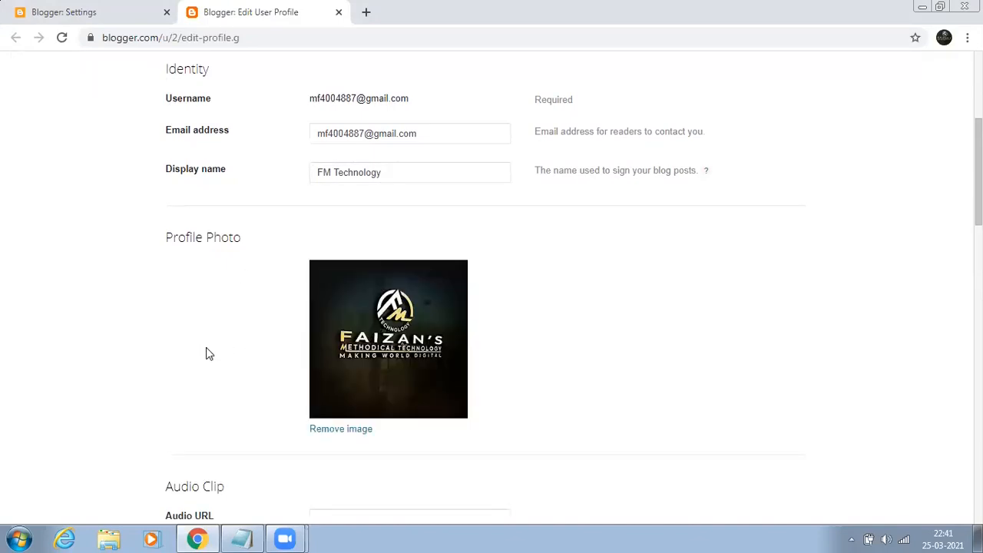
scroll(206, 353, down, 7)
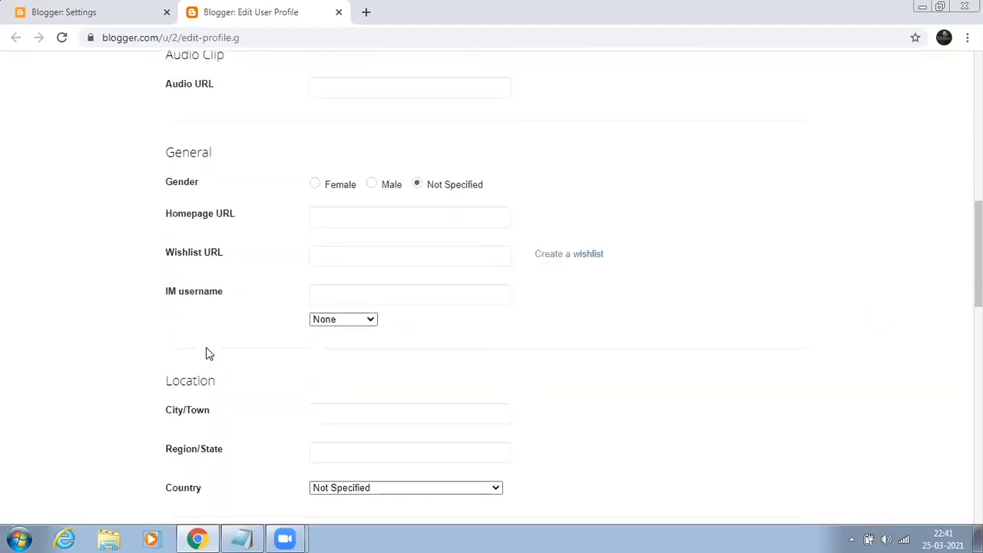
scroll(206, 353, down, 10)
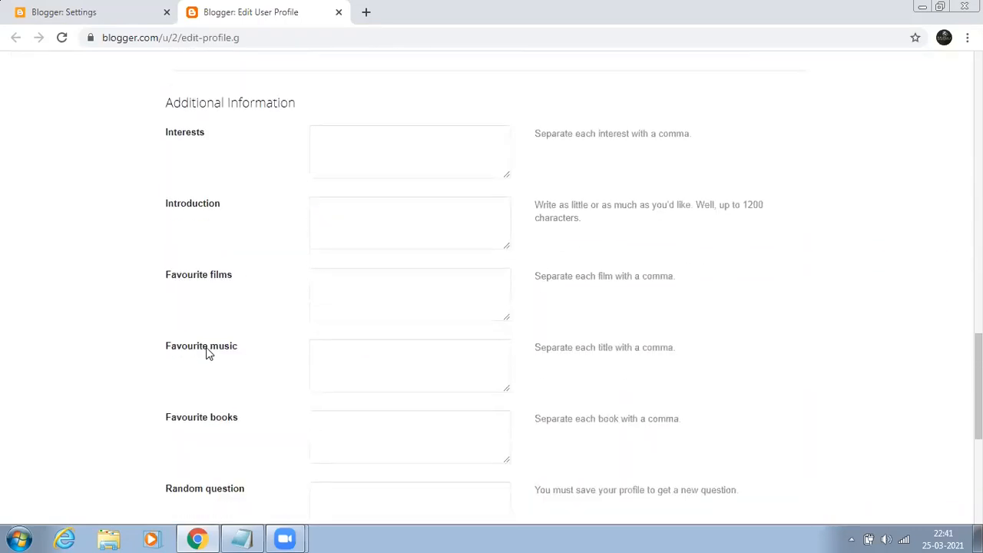
scroll(206, 352, down, 2)
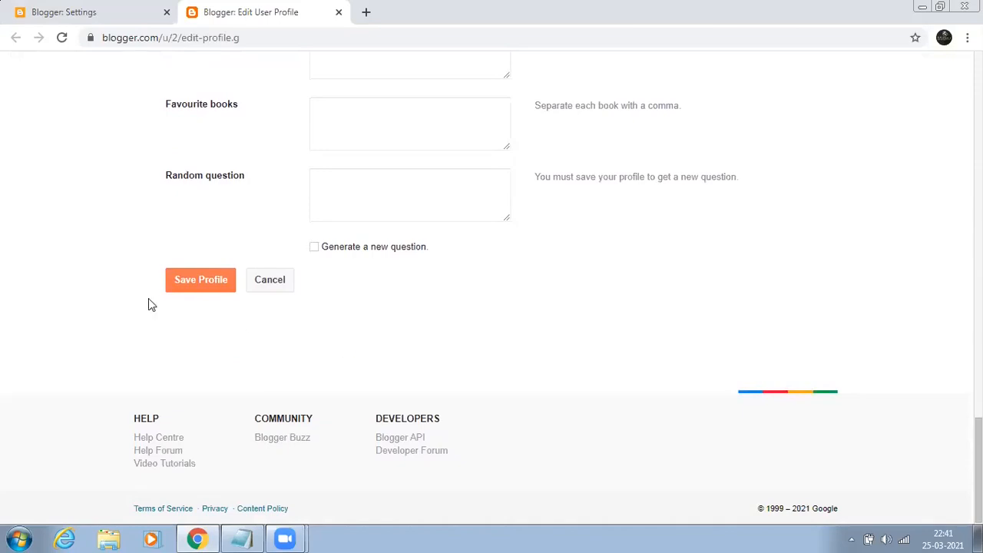
click(201, 282)
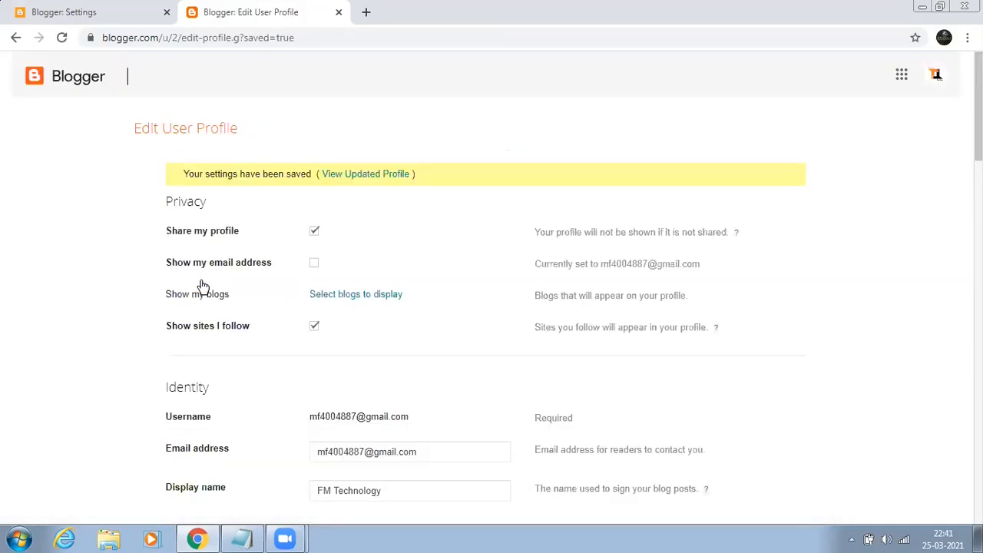
Check the saved profile's photo and details, and close the profile page to return to the blog settings.
scroll(320, 358, down, 3)
scroll(320, 359, down, 3)
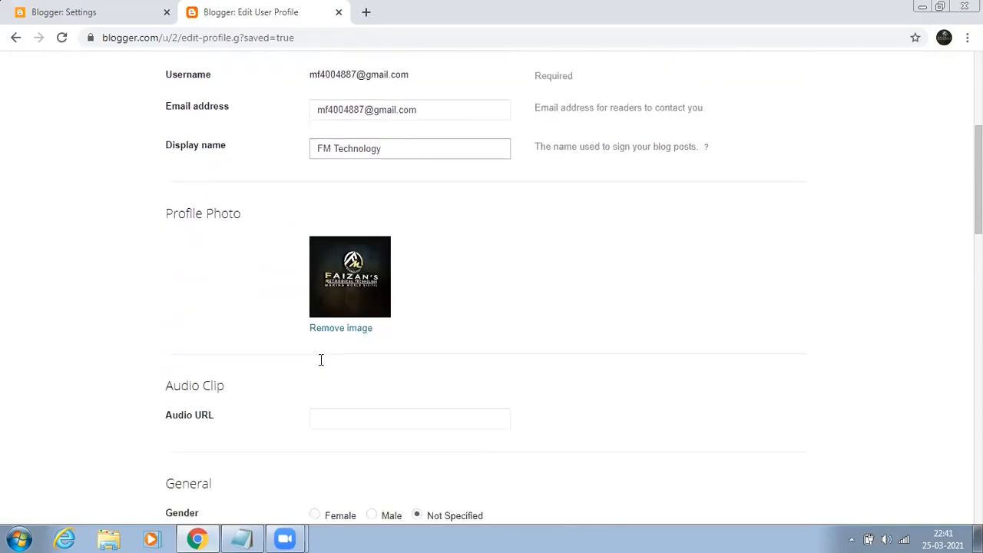
scroll(321, 361, up, 5)
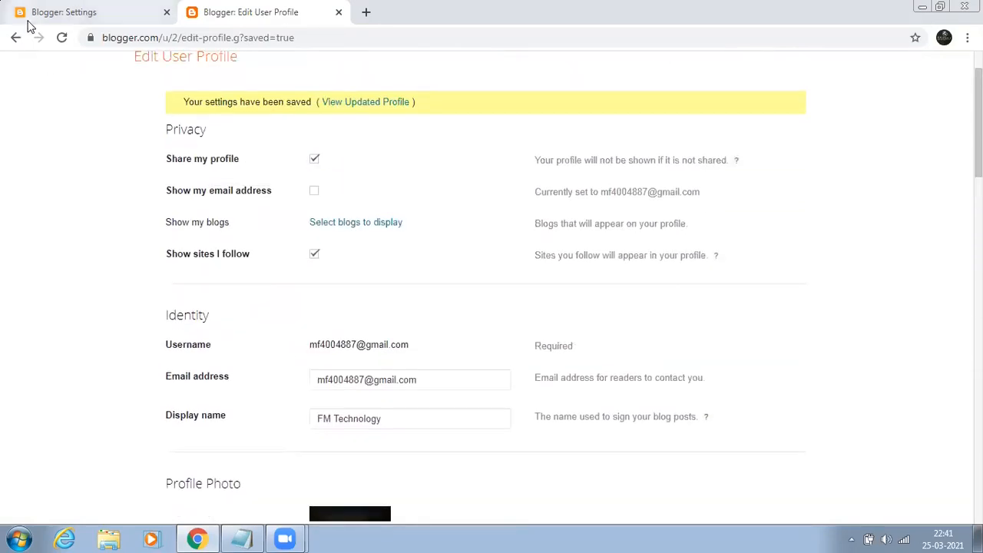
click(339, 13)
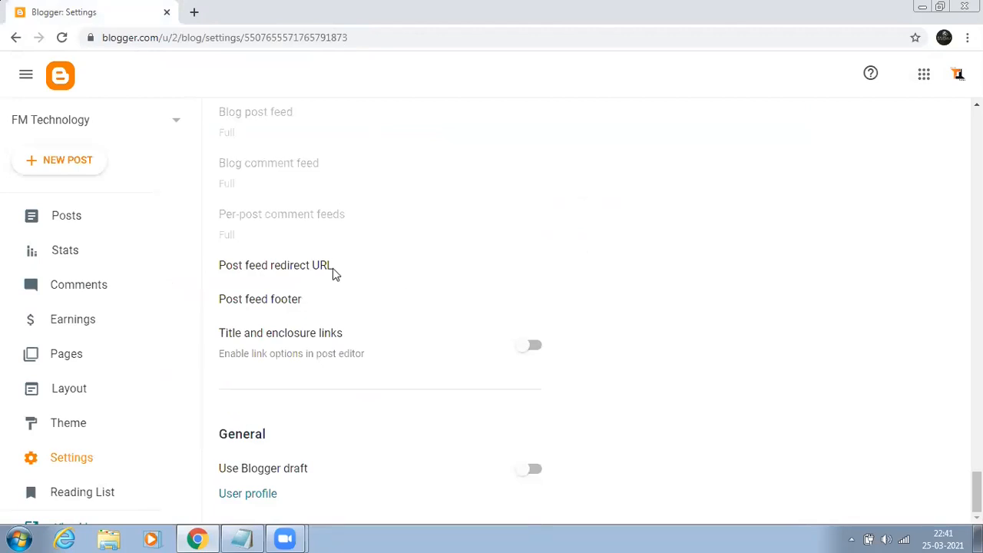
scroll(248, 312, up, 2)
scroll(249, 312, up, 6)
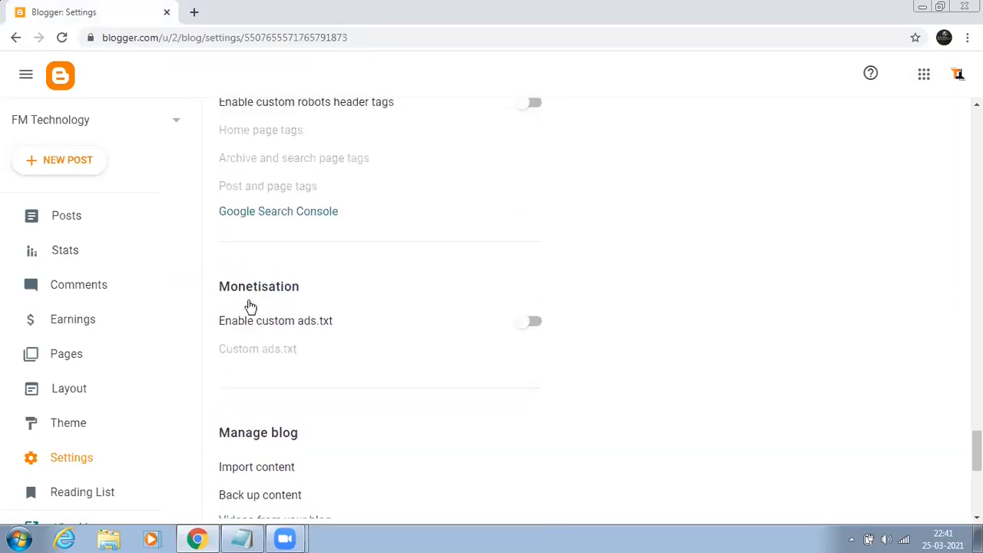
scroll(250, 306, up, 8)
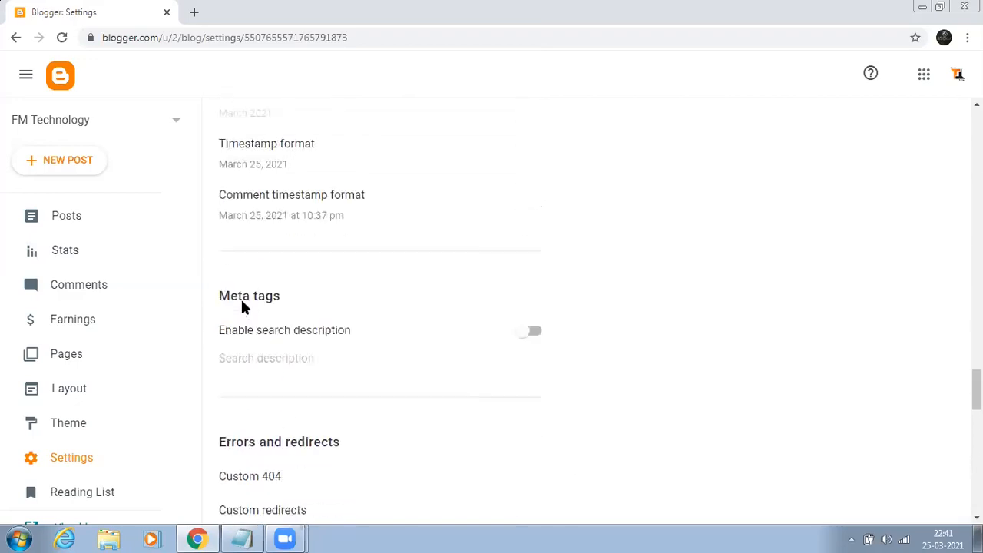
scroll(242, 307, up, 12)
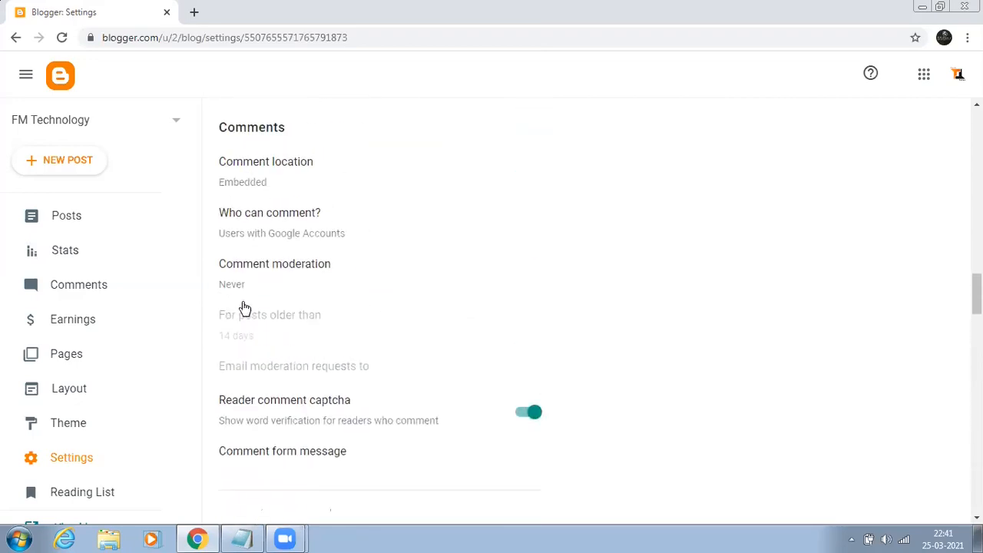
scroll(249, 307, up, 1)
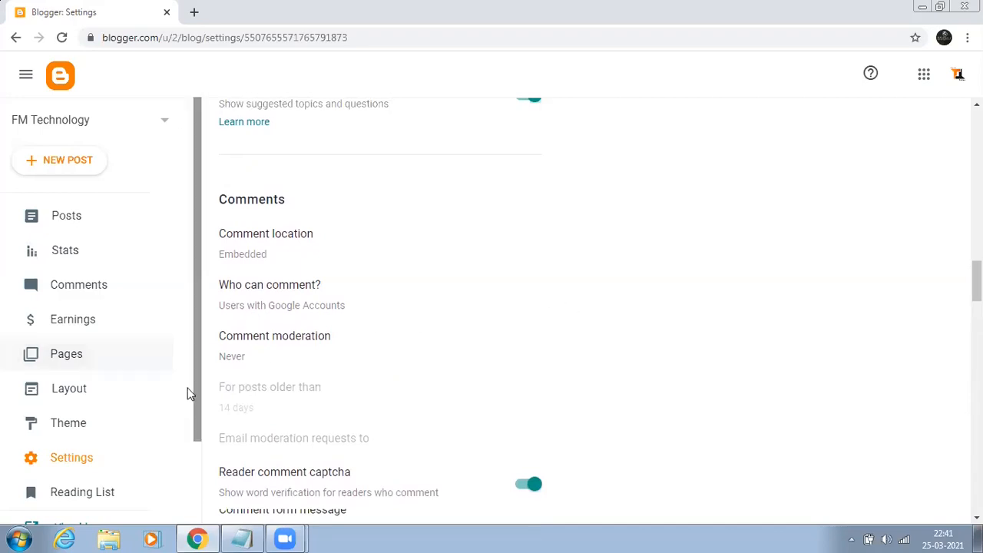
Go to the blog's theme page and restore the theme from the "blogging theme" file in the Downloads folder.
click(99, 422)
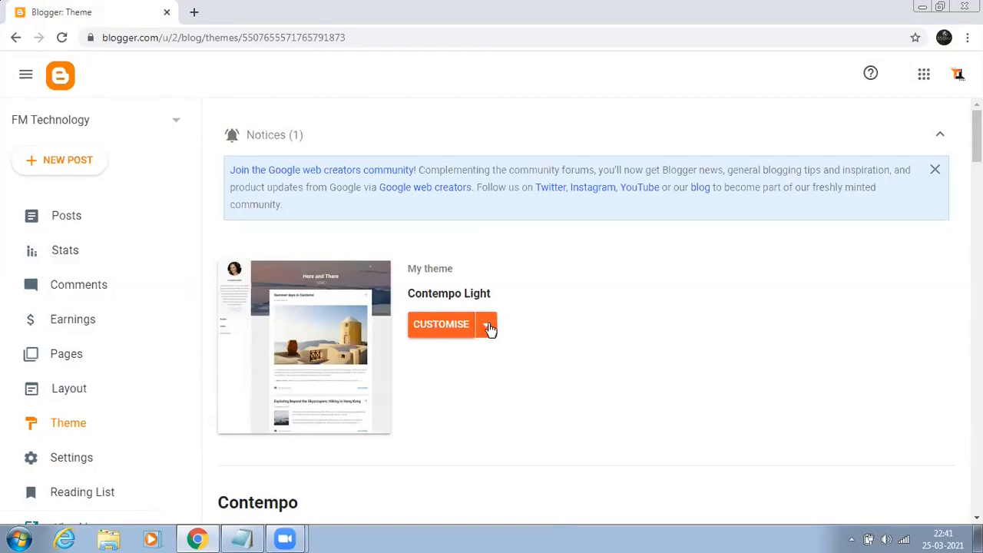
click(489, 326)
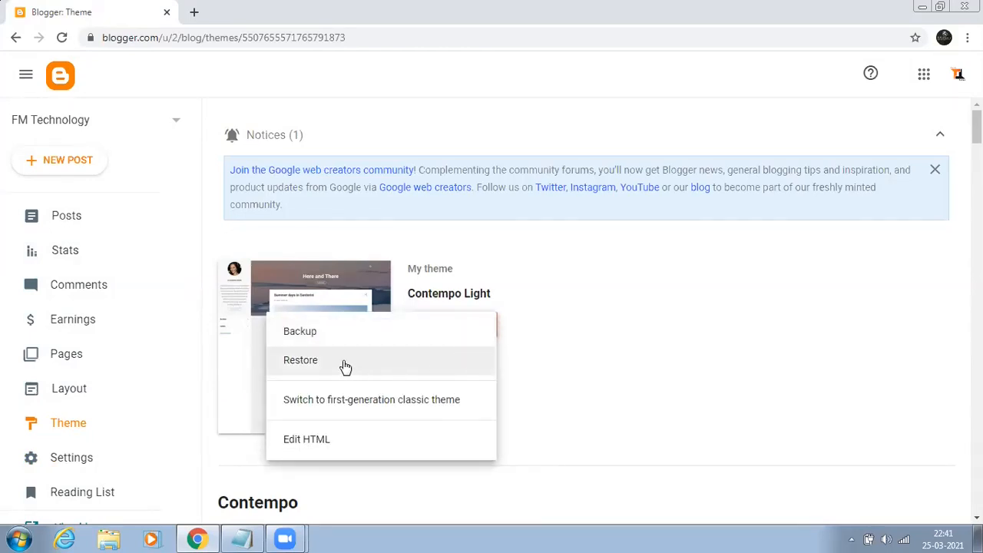
click(320, 362)
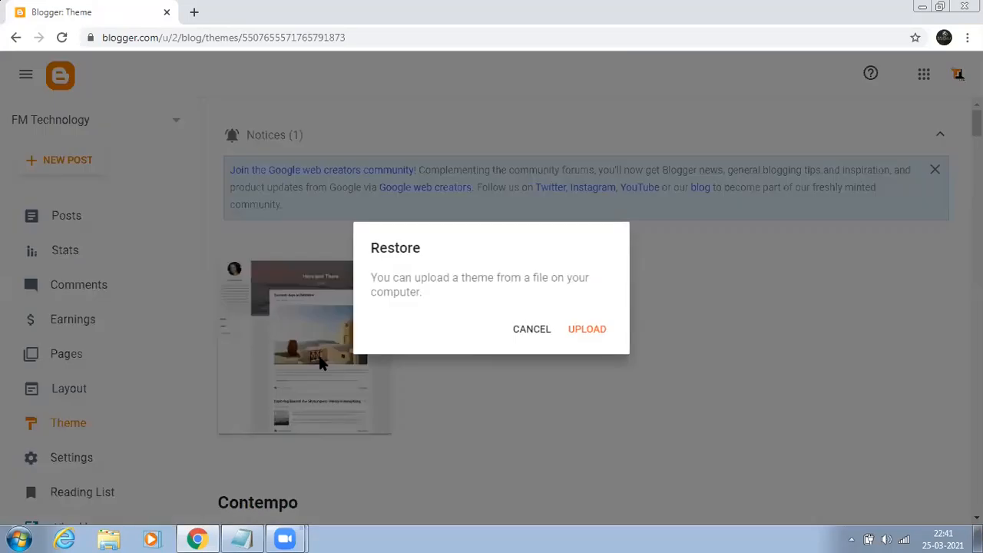
click(588, 330)
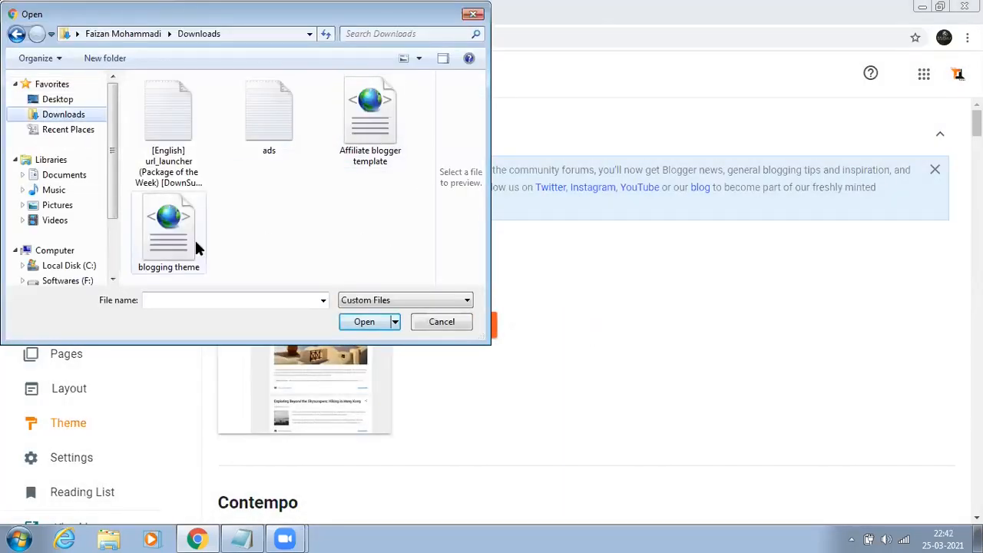
click(192, 258)
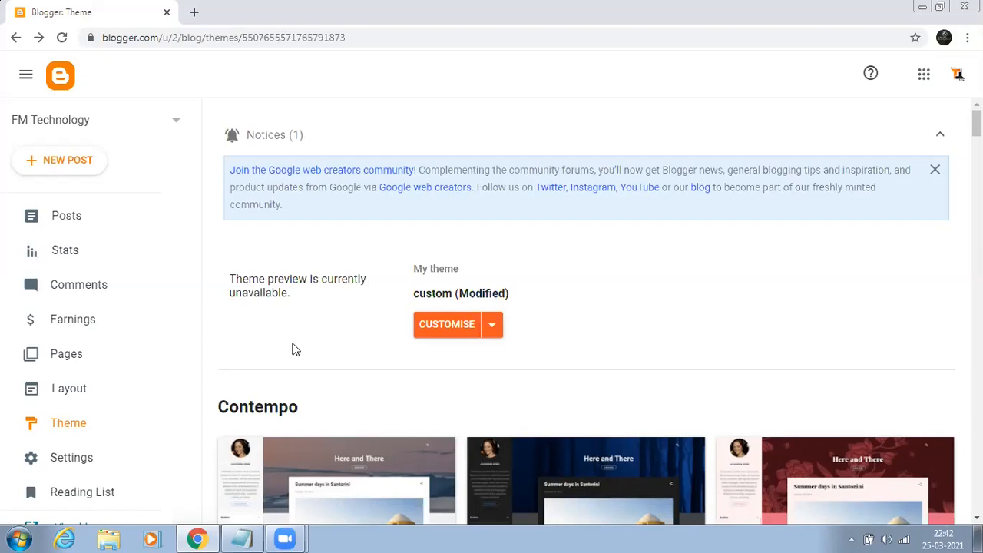
View the live blog and examine the uploaded theme's home page from the header through the sidebar widgets to the footer.
scroll(290, 349, down, 3)
scroll(187, 337, down, 2)
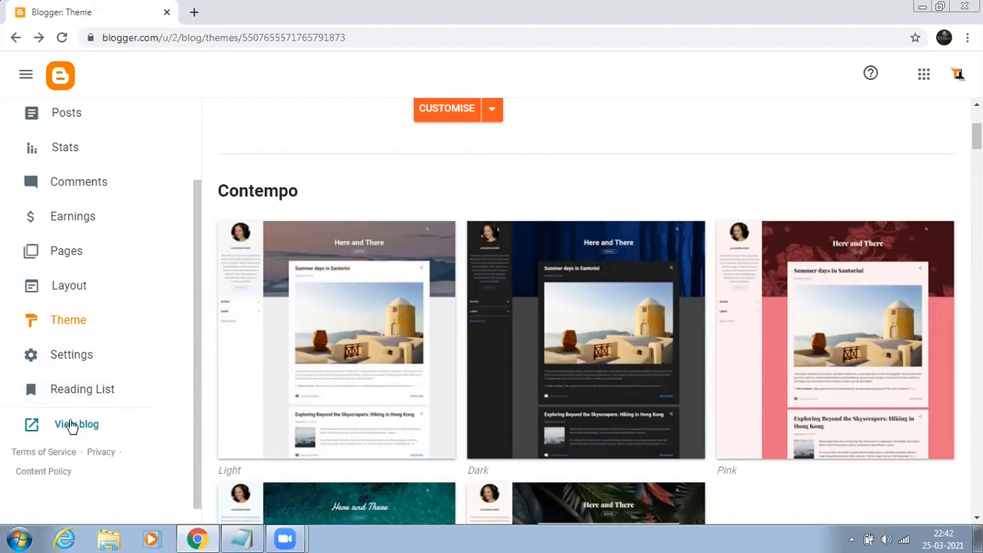
click(71, 425)
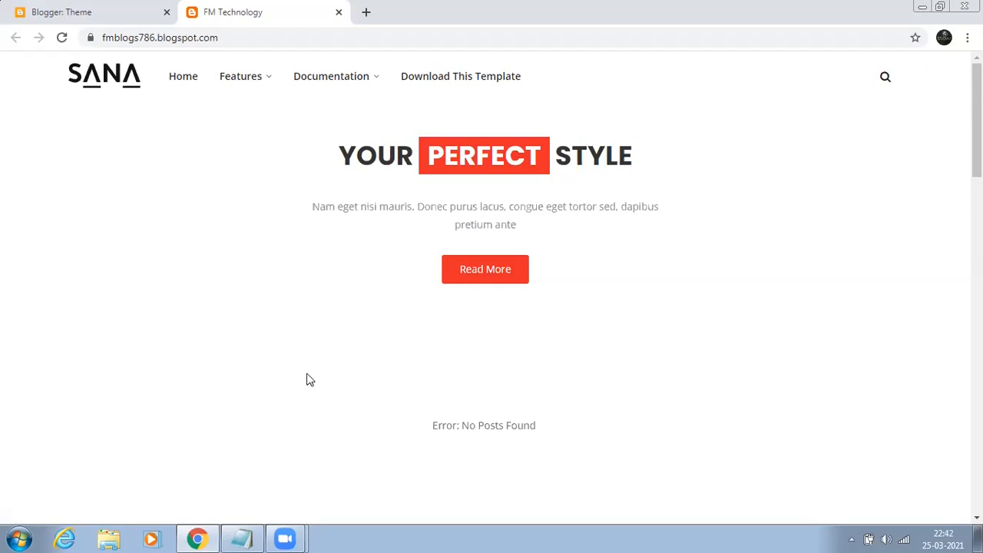
scroll(362, 338, down, 2)
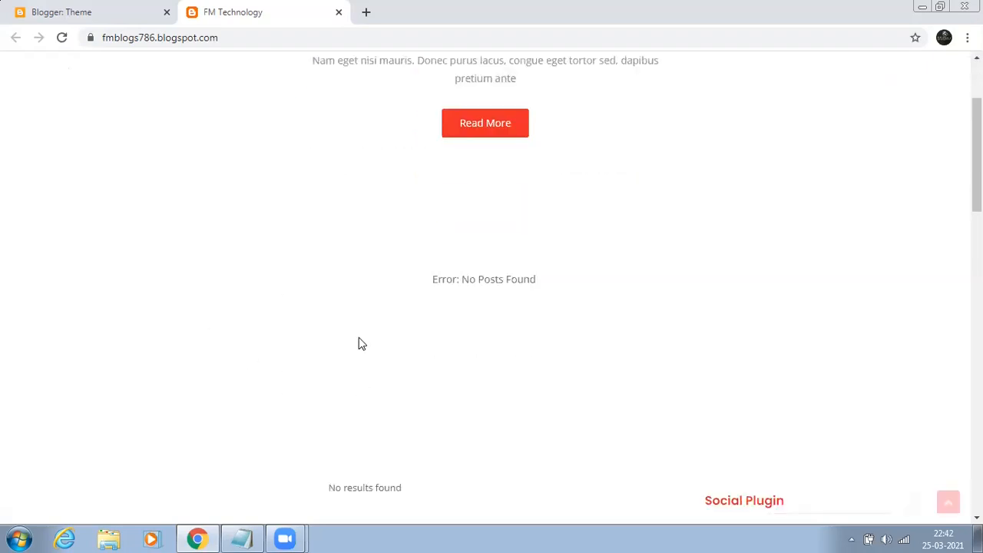
scroll(360, 344, down, 5)
scroll(347, 343, down, 1)
scroll(347, 344, up, 3)
scroll(347, 343, down, 4)
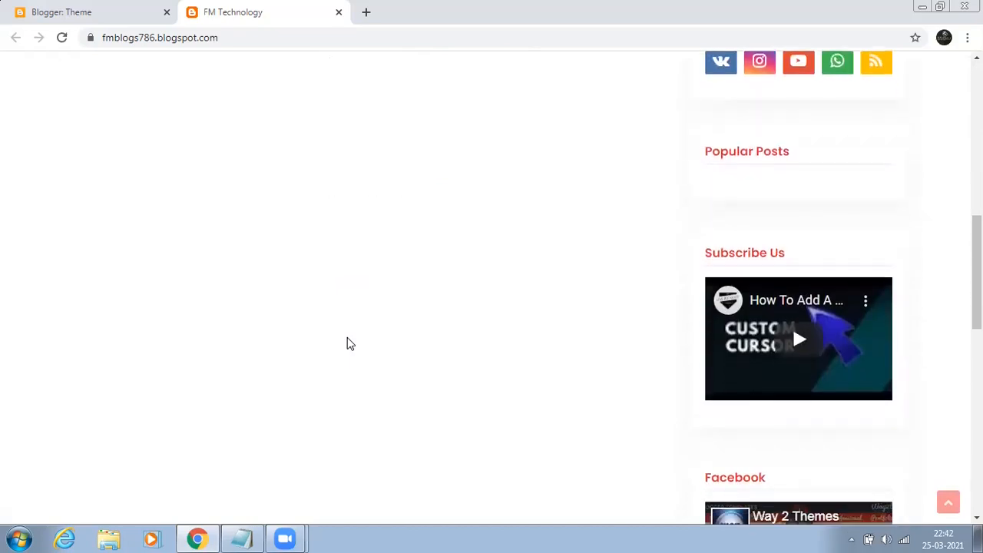
scroll(348, 343, down, 8)
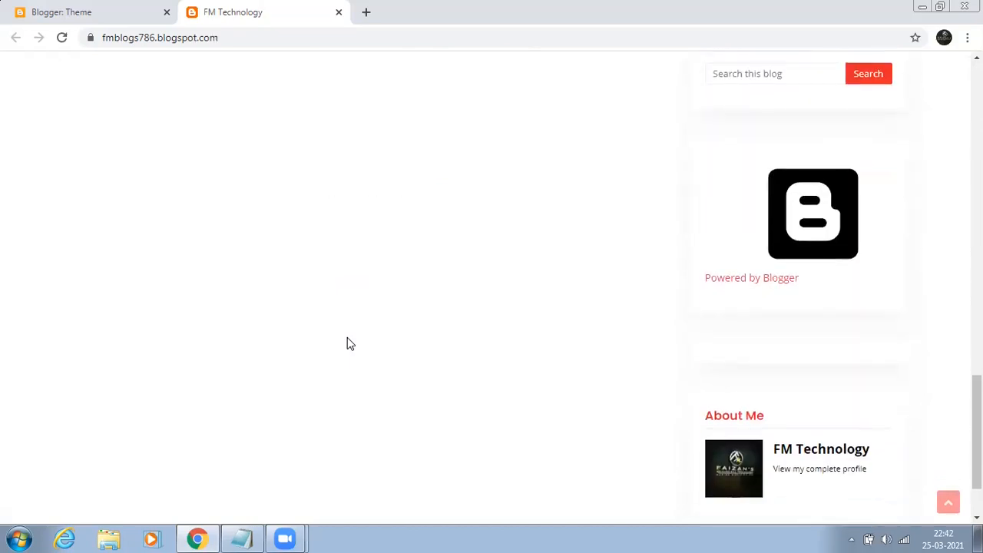
scroll(348, 344, down, 1)
scroll(347, 343, up, 5)
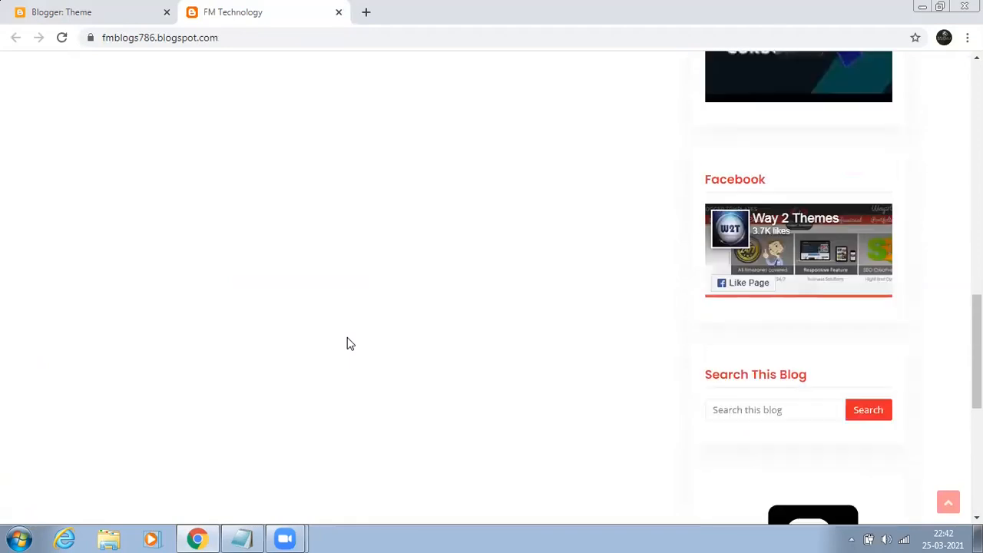
scroll(347, 344, up, 6)
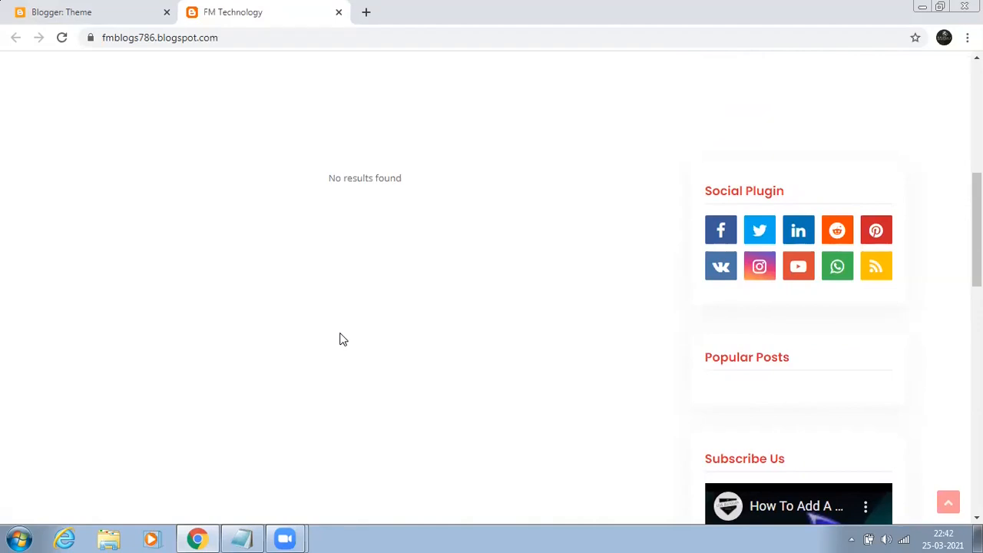
scroll(429, 367, down, 6)
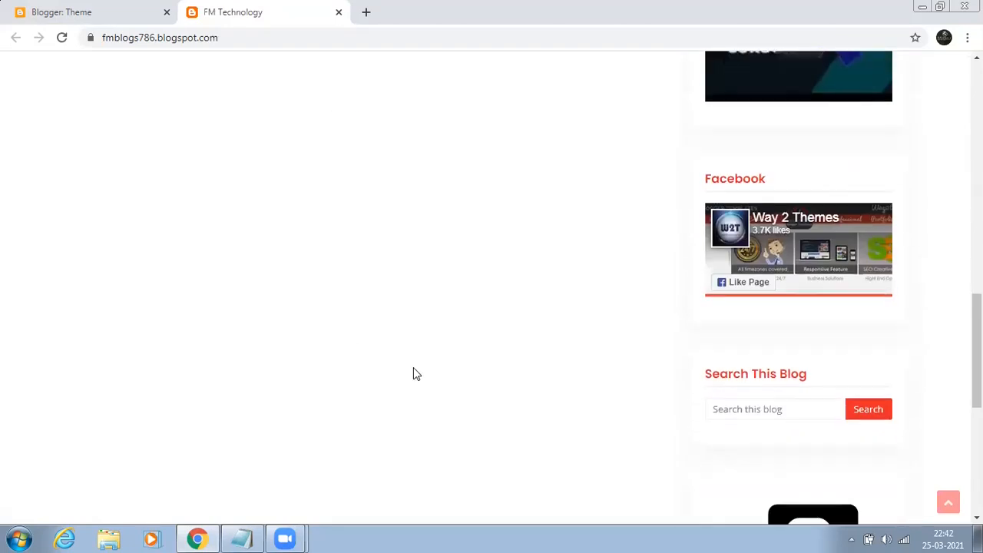
scroll(414, 367, down, 5)
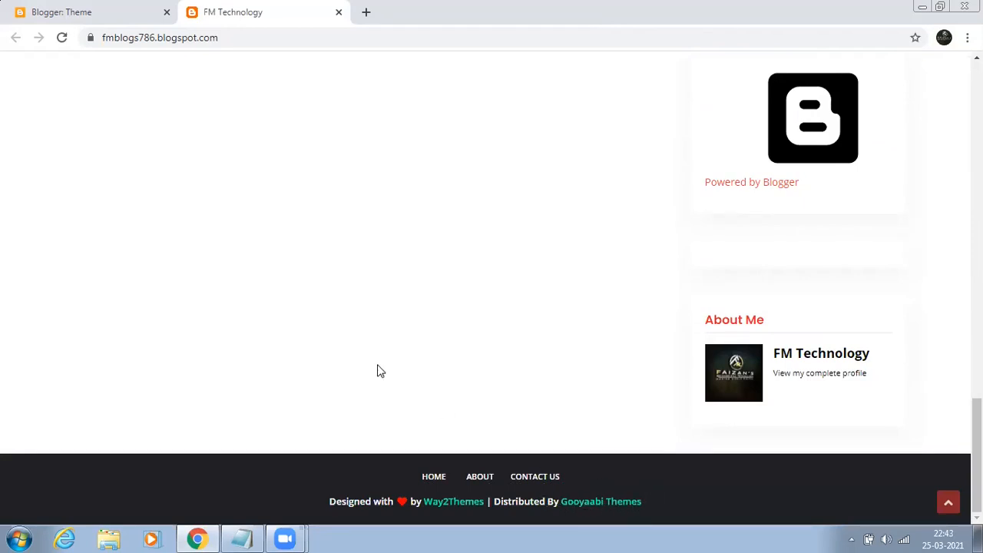
scroll(377, 371, up, 10)
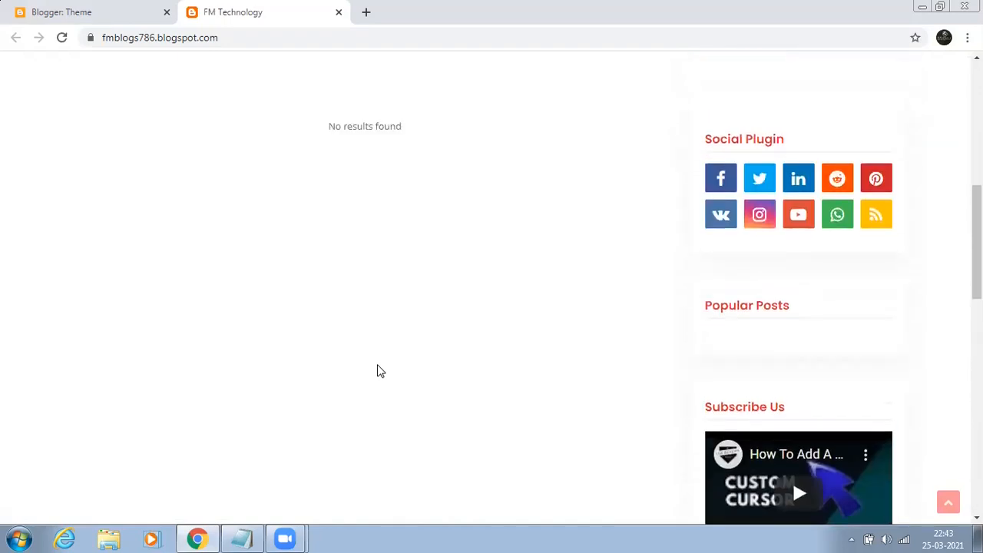
scroll(377, 371, up, 6)
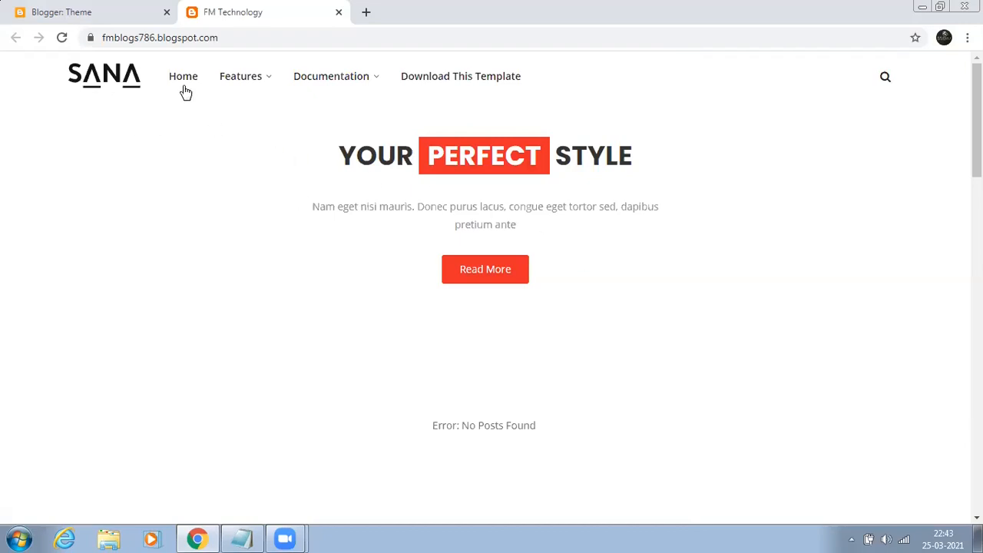
Examine the live blog's Documentation menu, Subscribe Us and Facebook widgets, and the footer once more.
mouse_move(363, 85)
scroll(568, 361, down, 6)
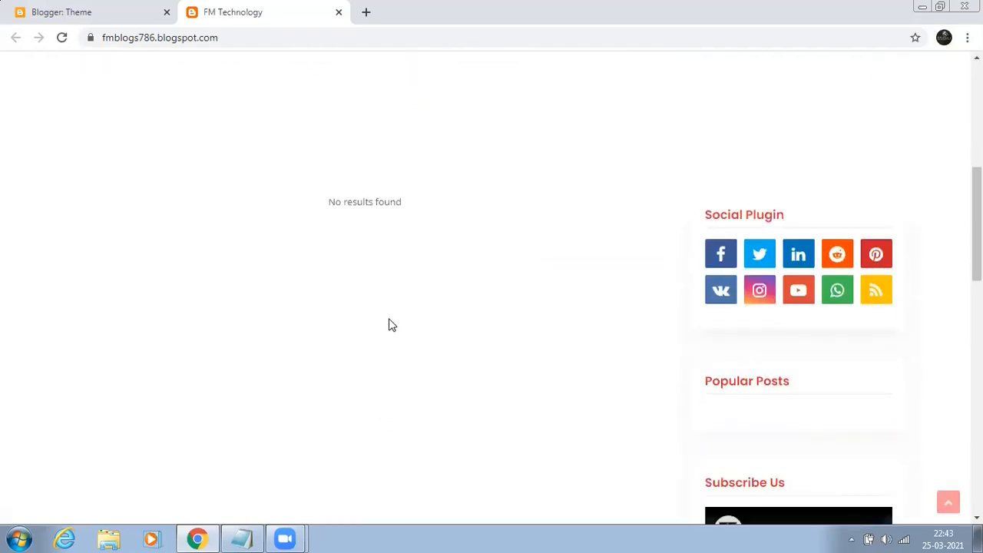
scroll(399, 327, down, 3)
scroll(851, 246, up, 2)
scroll(793, 311, down, 3)
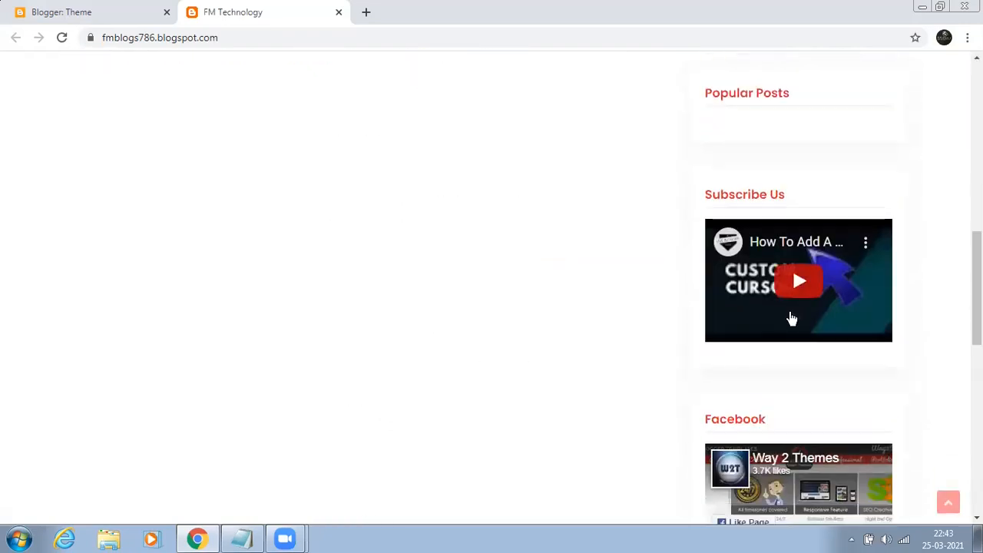
scroll(793, 319, down, 9)
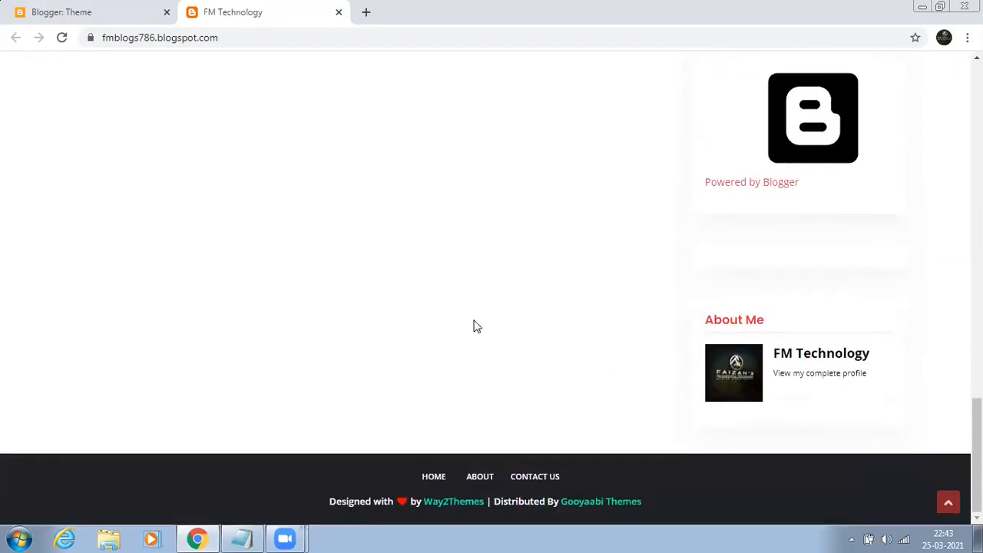
scroll(470, 300, up, 12)
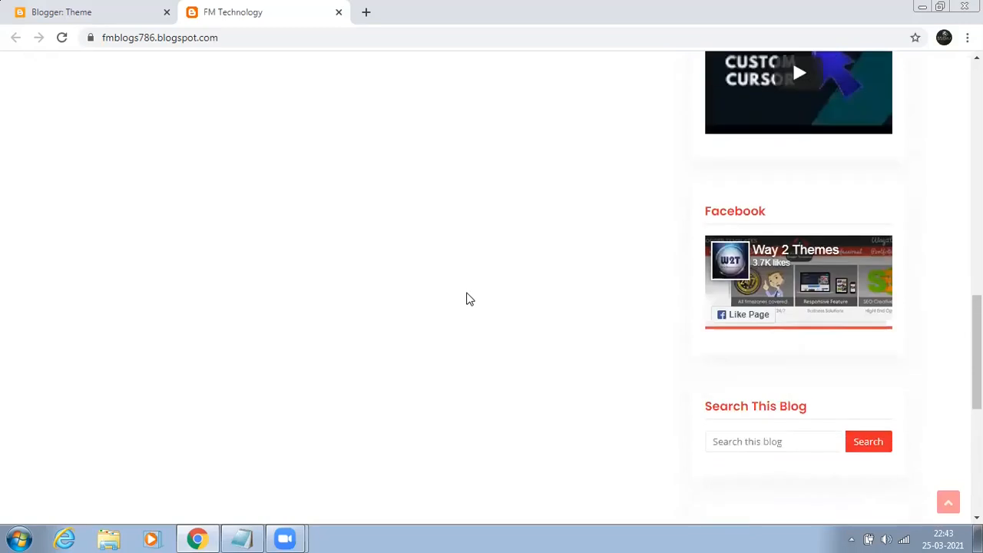
scroll(464, 273, up, 8)
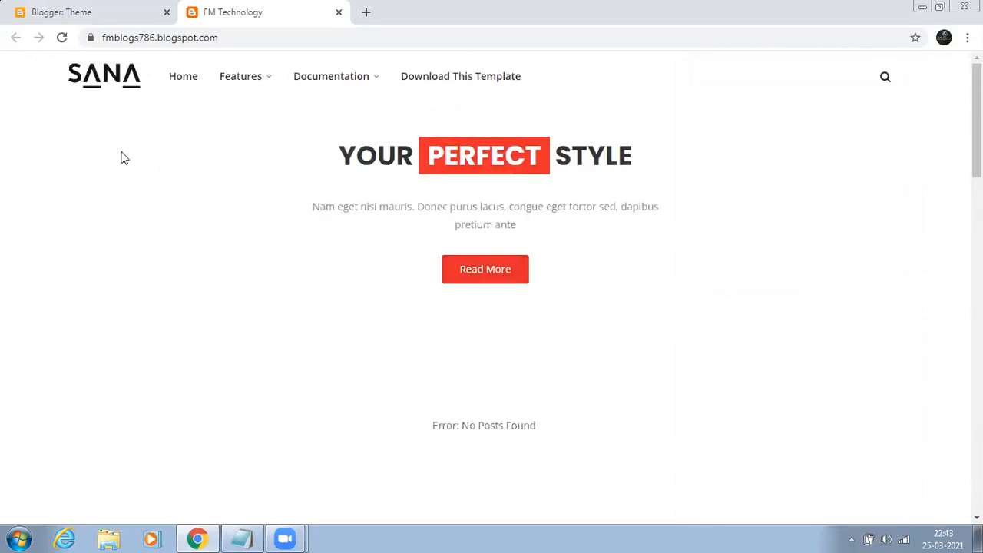
Switch back to the Blogger dashboard and open the blog's layout at the Header Logo section.
click(105, 9)
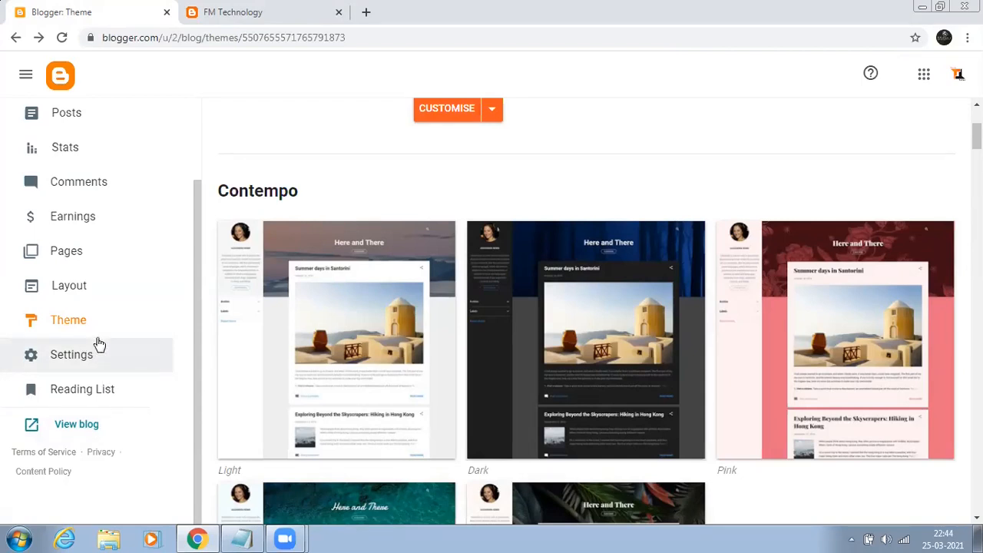
click(98, 295)
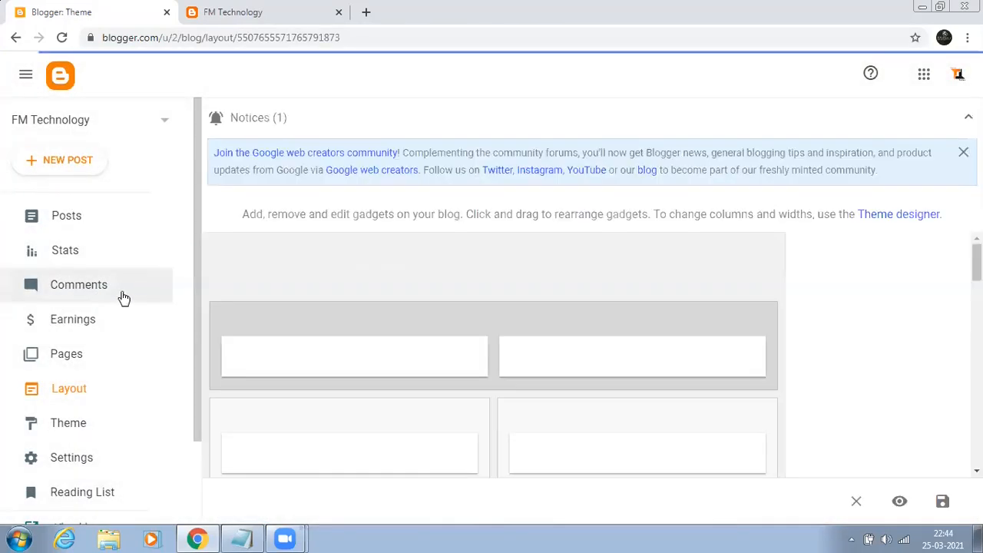
scroll(354, 332, down, 2)
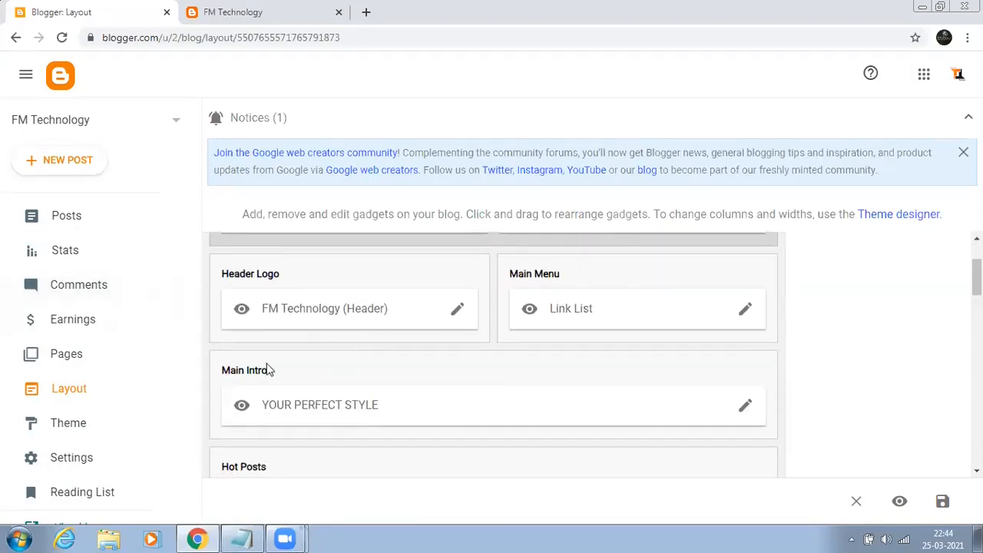
scroll(400, 361, up, 1)
scroll(403, 362, up, 1)
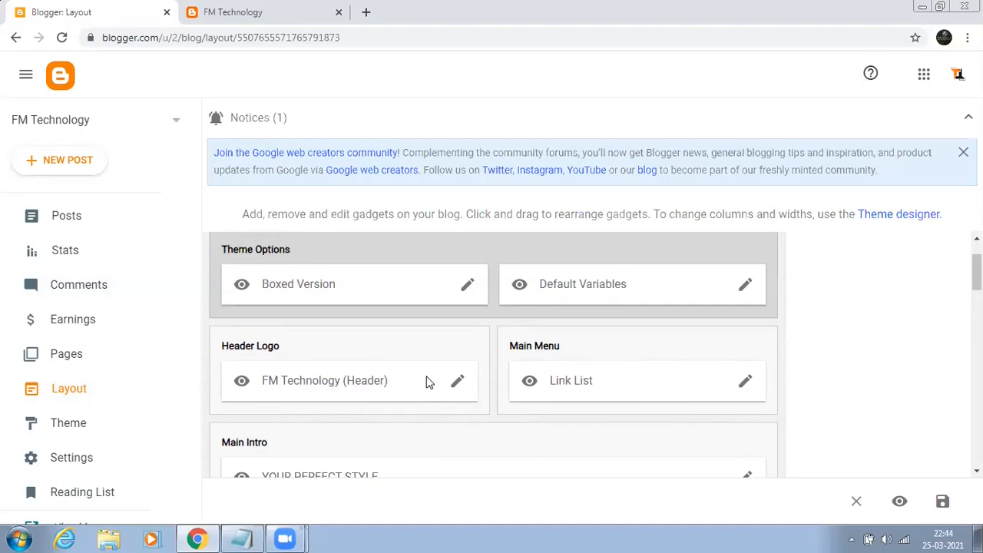
Remove the SANA image from the Header Logo gadget, save the header, and reload the live blog to check its title.
click(458, 385)
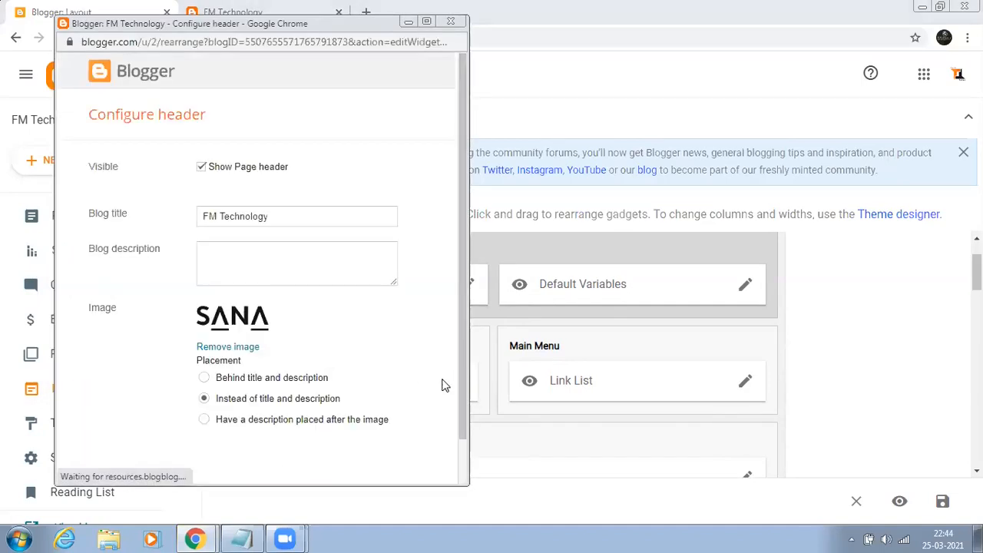
click(240, 347)
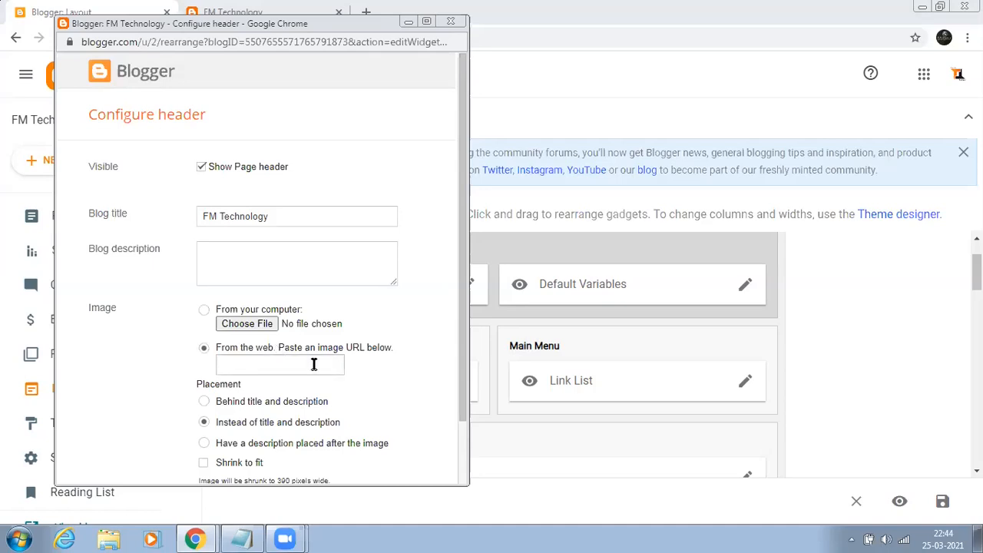
scroll(164, 388, down, 1)
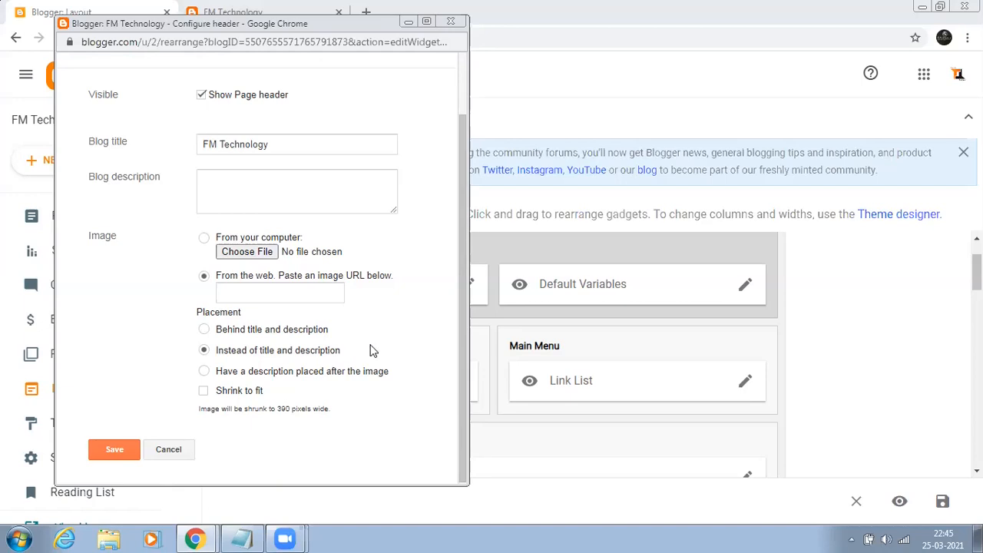
click(109, 455)
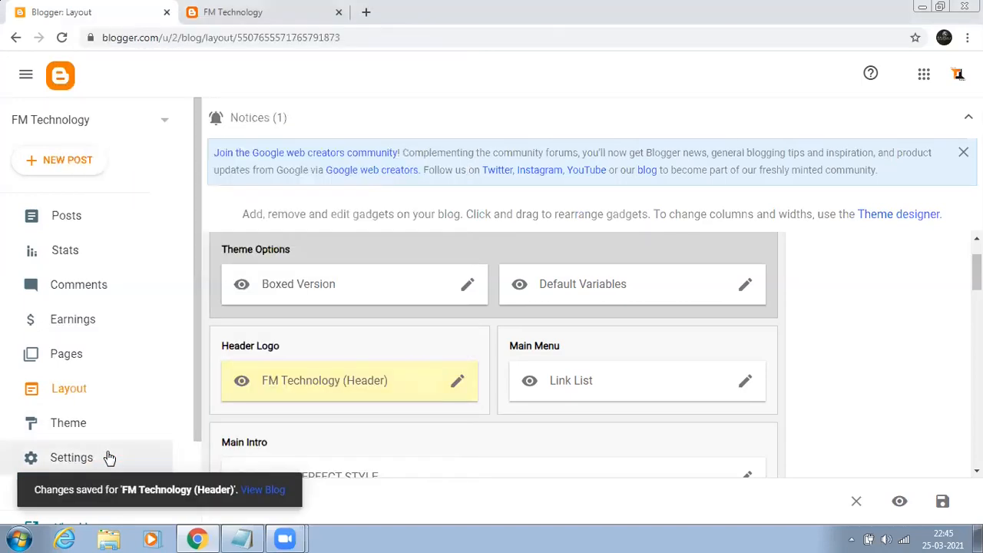
click(244, 12)
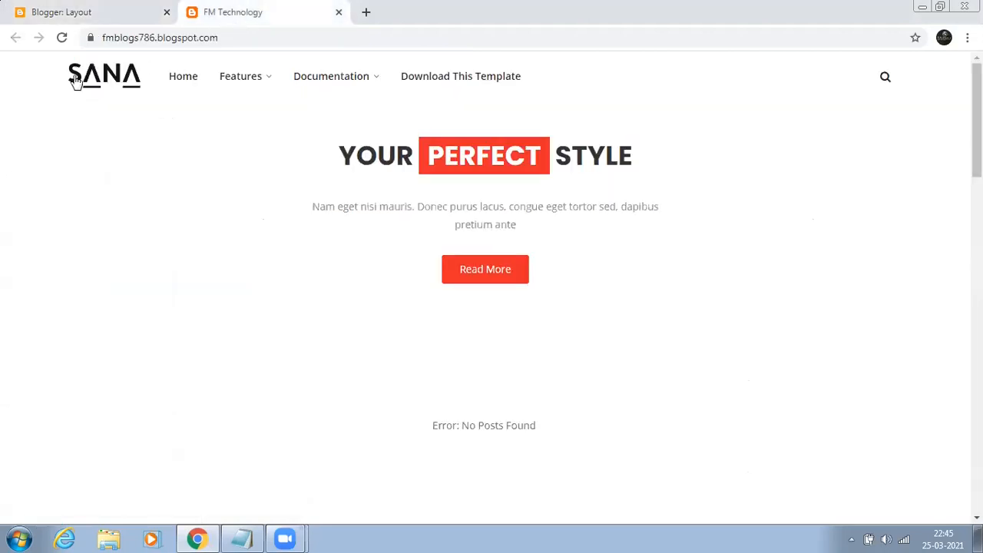
click(62, 38)
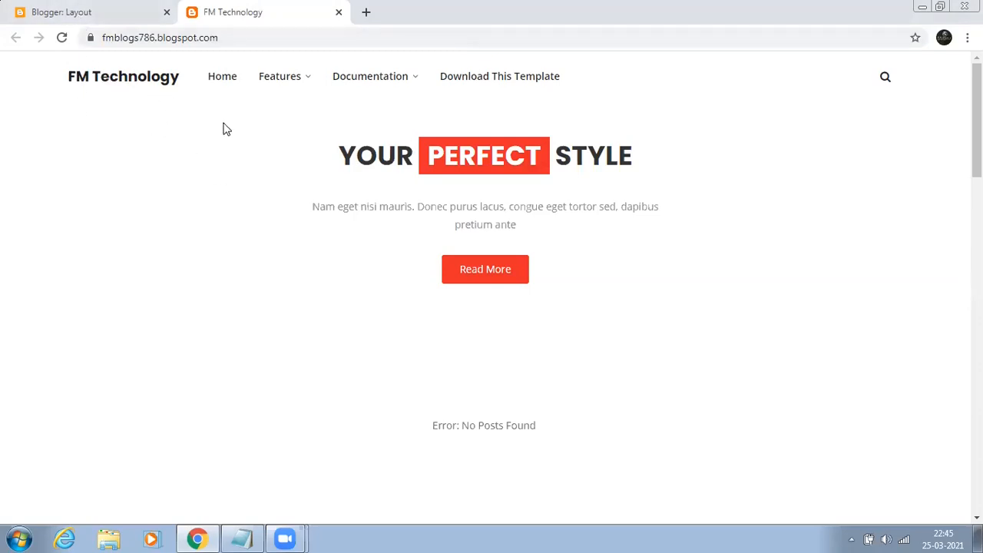
Switch back to the Blogger layout and open the Main Menu's Link List gadget for editing.
click(70, 10)
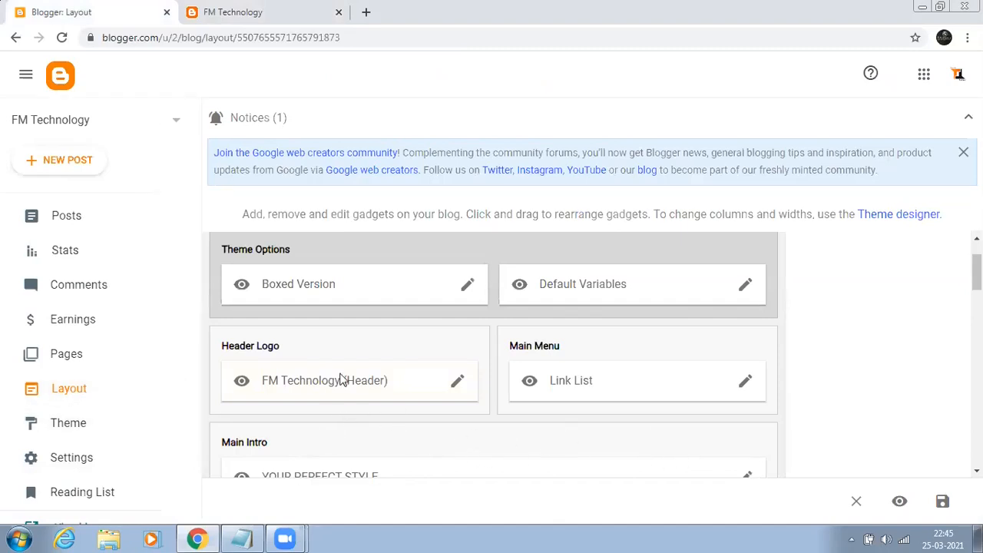
click(747, 382)
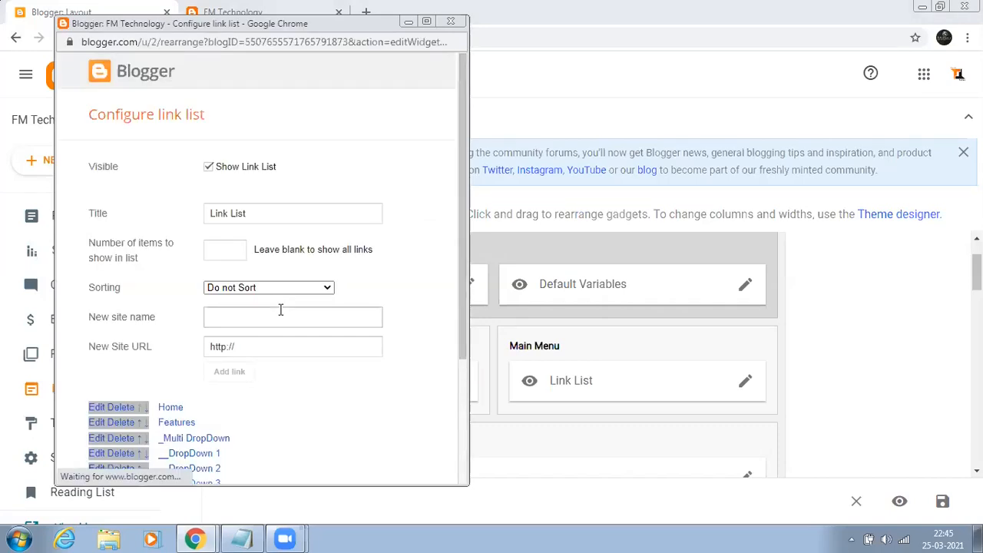
scroll(303, 390, down, 1)
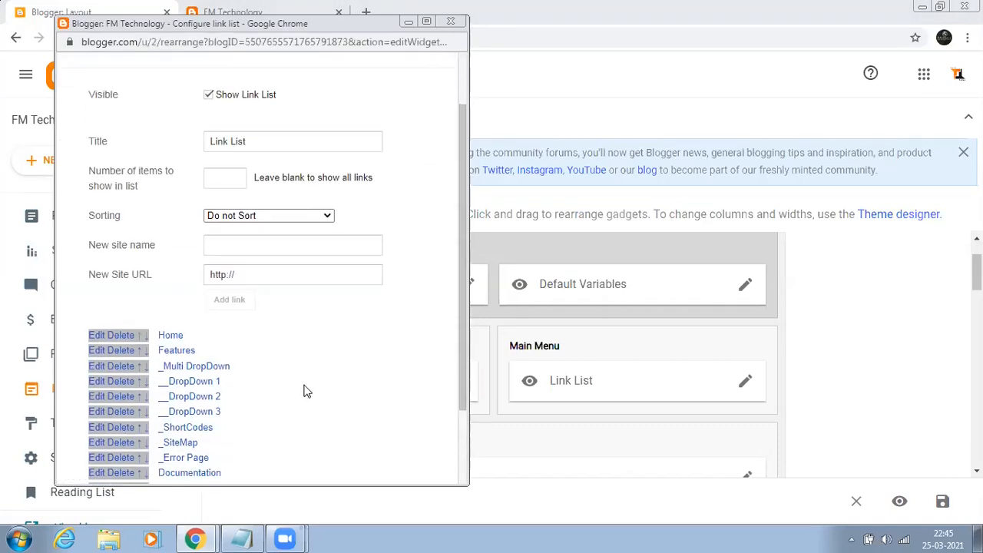
scroll(347, 341, down, 1)
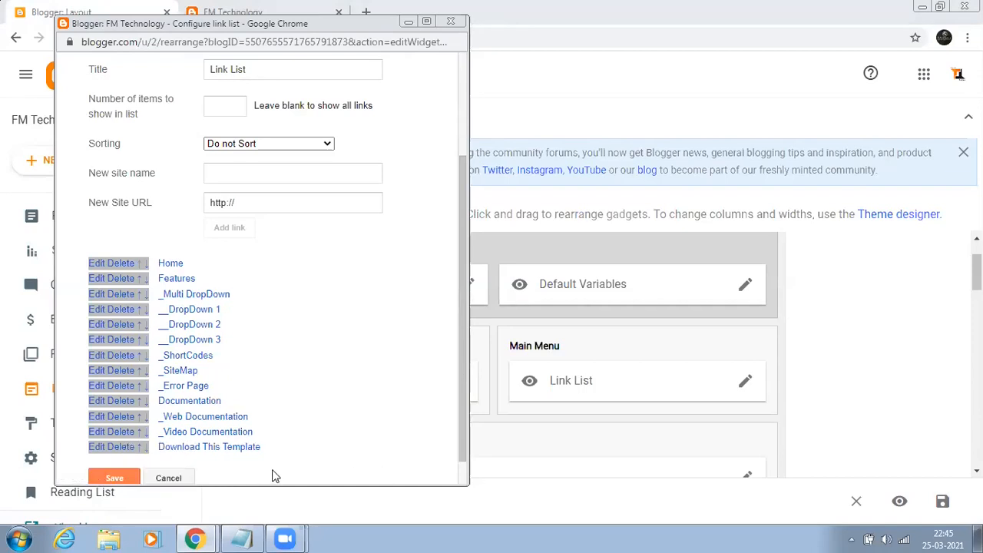
Delete the Download This Template, _Video Documentation, _Web Documentation and Documentation links from the Main Menu list.
click(117, 453)
scroll(230, 423, down, 3)
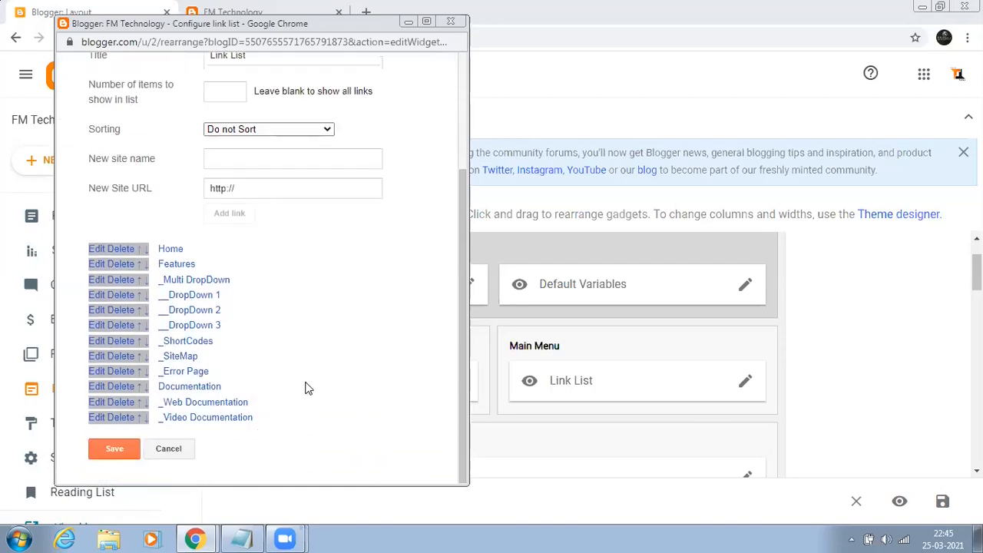
click(127, 417)
scroll(137, 421, down, 3)
click(126, 417)
scroll(127, 417, down, 3)
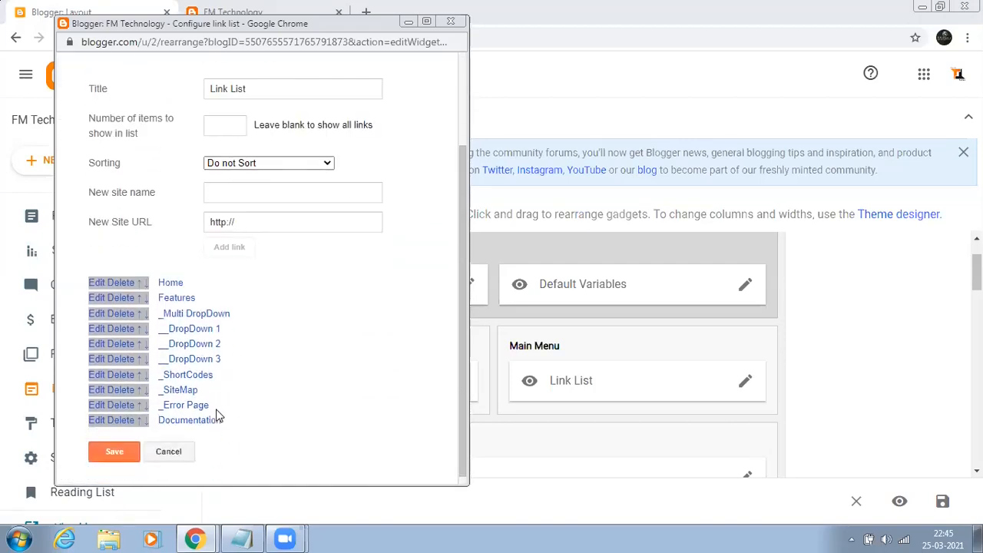
click(127, 417)
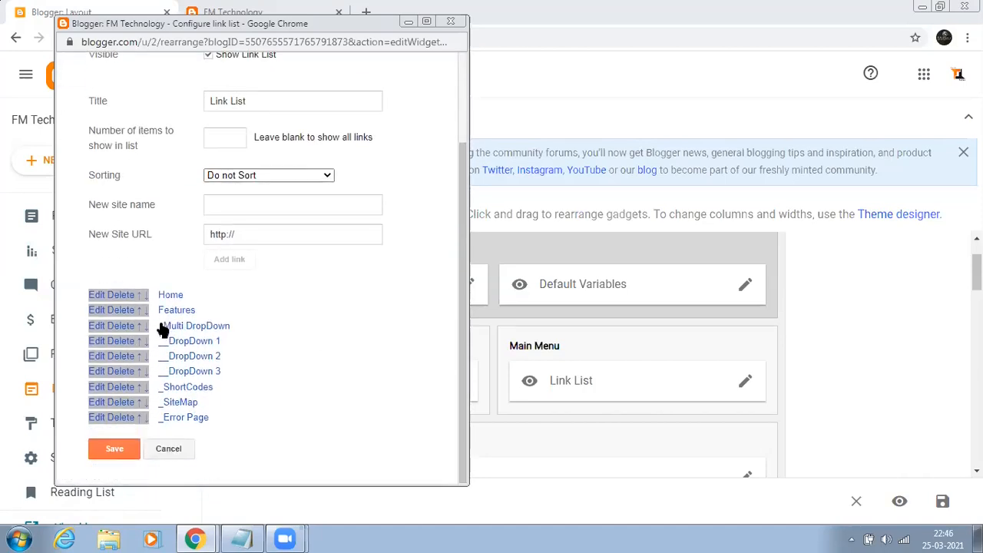
Delete the _Error Page, _SiteMap and _ShortCodes links from the Main Menu list.
scroll(131, 417, up, 2)
scroll(163, 405, down, 2)
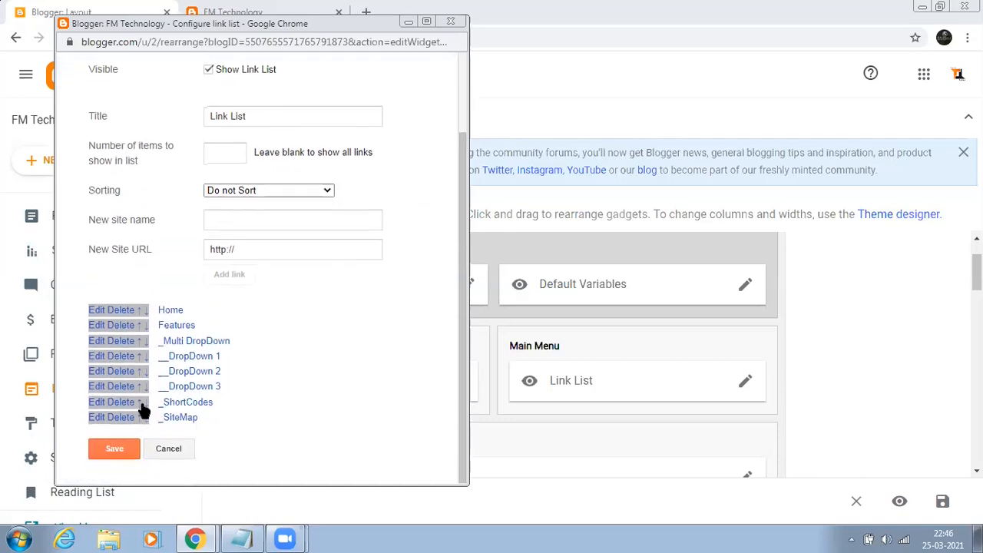
scroll(125, 413, up, 2)
scroll(125, 412, down, 1)
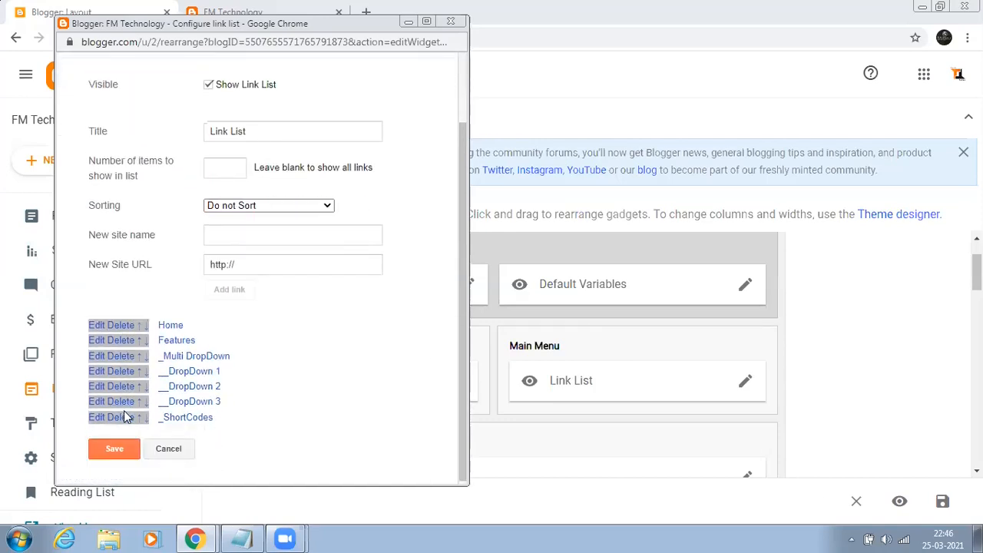
click(123, 413)
scroll(125, 407, down, 2)
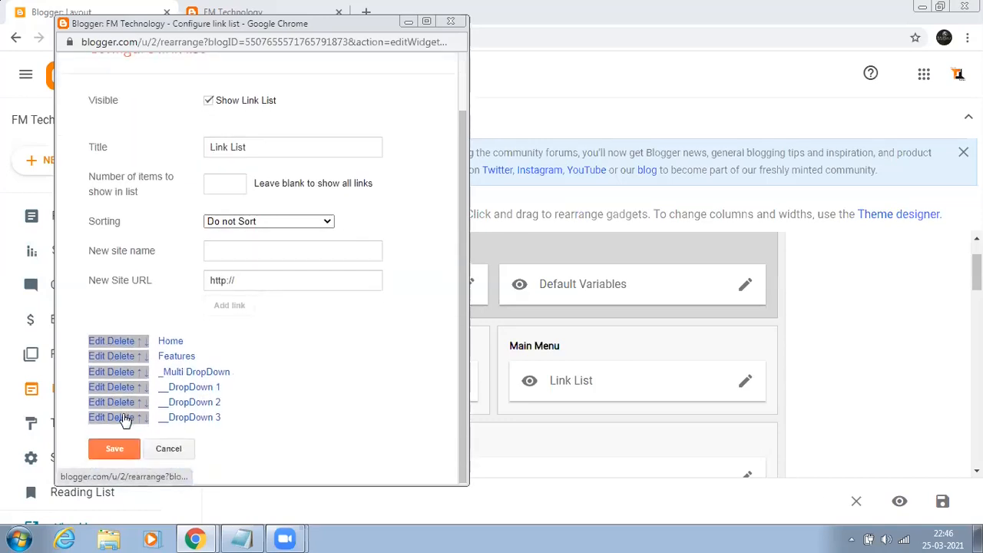
Delete the Features, _Multi DropDown and all three __DropDown links, leaving only Home in the Main Menu list.
click(123, 419)
scroll(125, 417, down, 2)
click(126, 417)
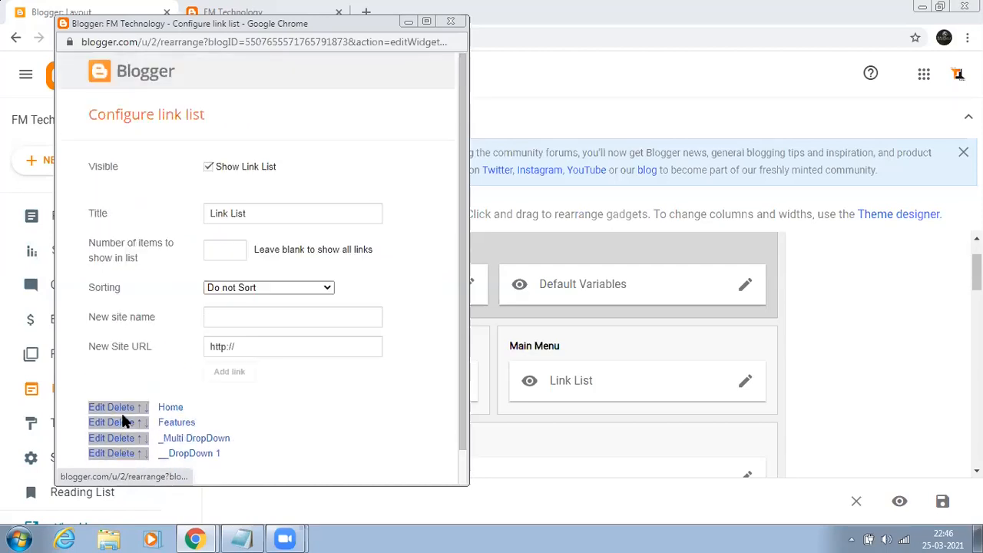
click(123, 422)
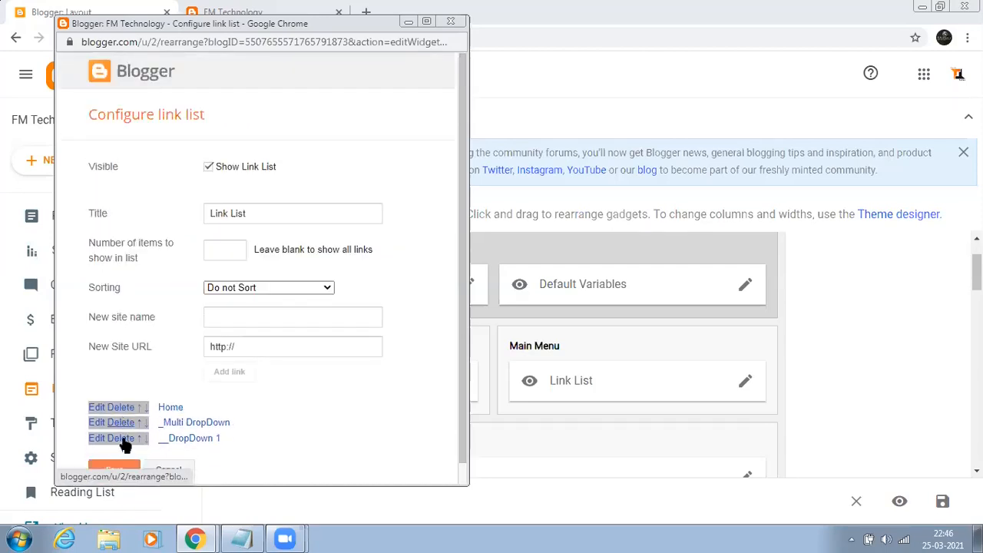
click(124, 437)
click(124, 423)
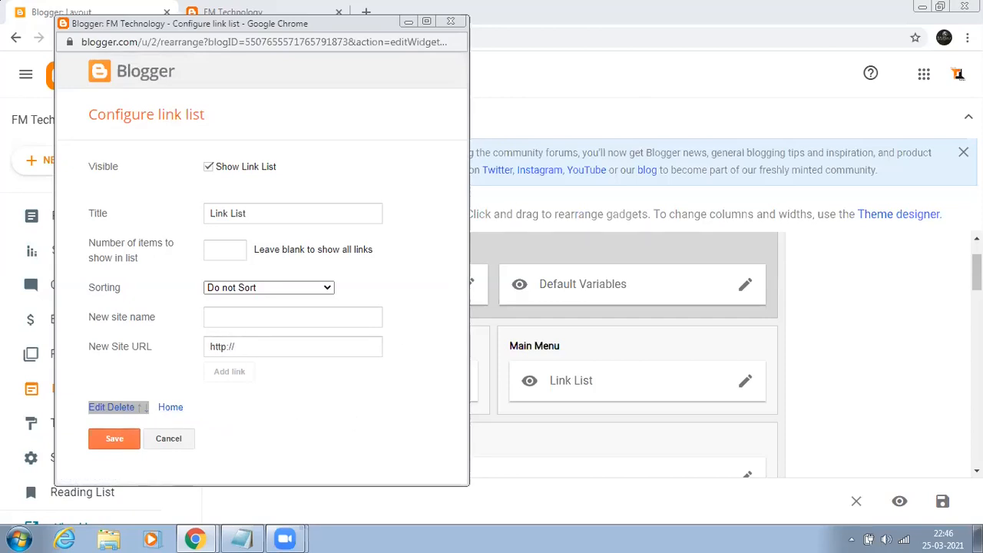
Add a link named Computers & Technology with the URL # and place it below Home.
click(218, 321)
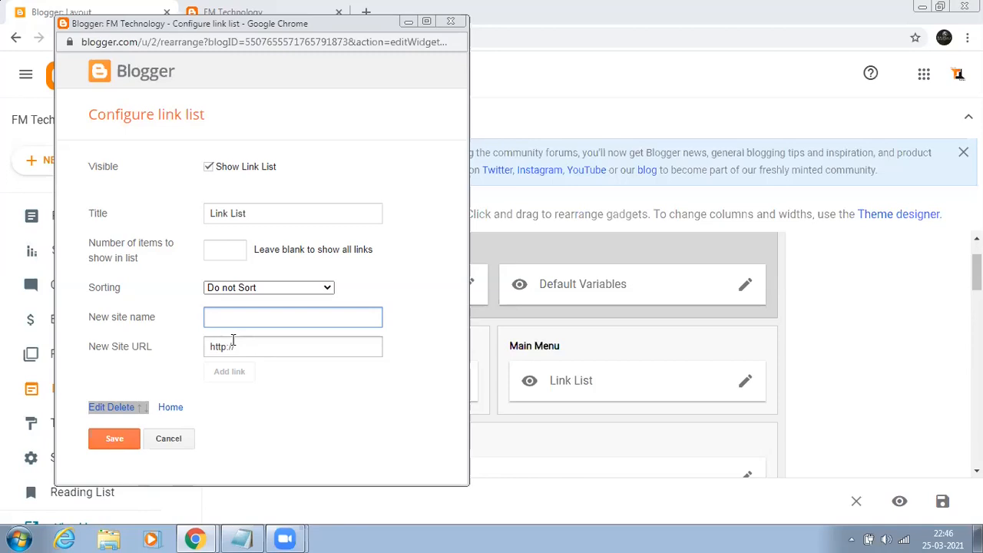
text(C)
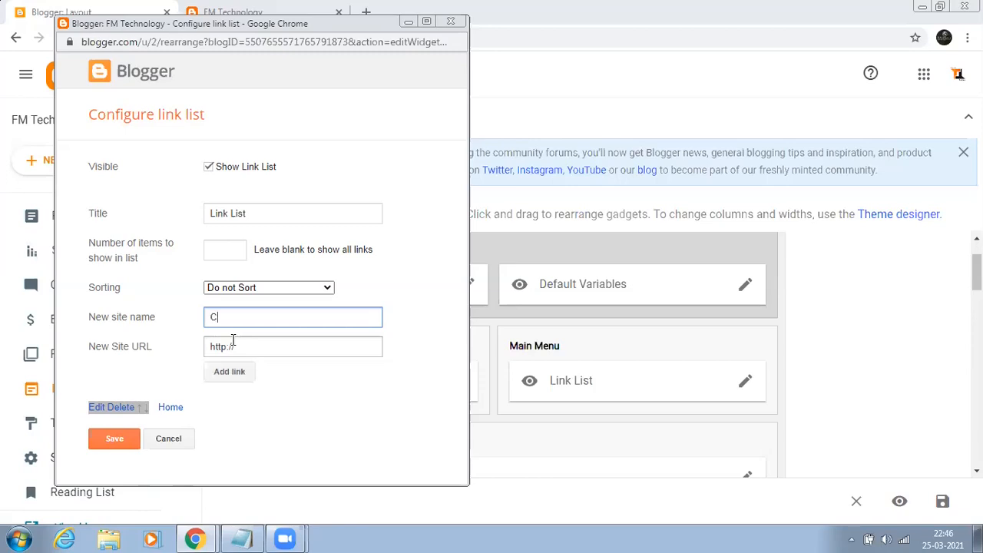
text(omputers & Technology)
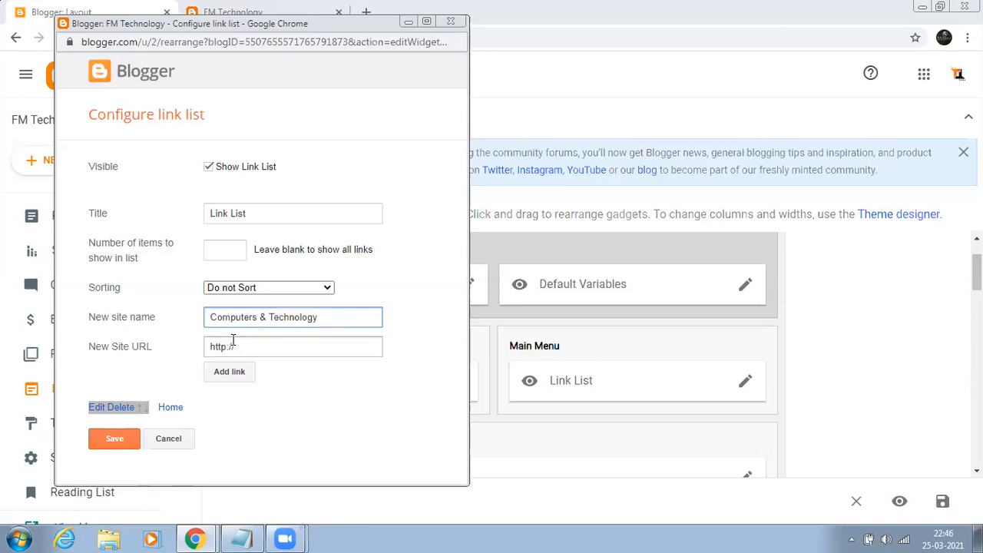
click(241, 348)
key(BackSpace)
key(BackSpace)
key(BackSpace)
key(BackSpace)
key(BackSpace)
key(BackSpace)
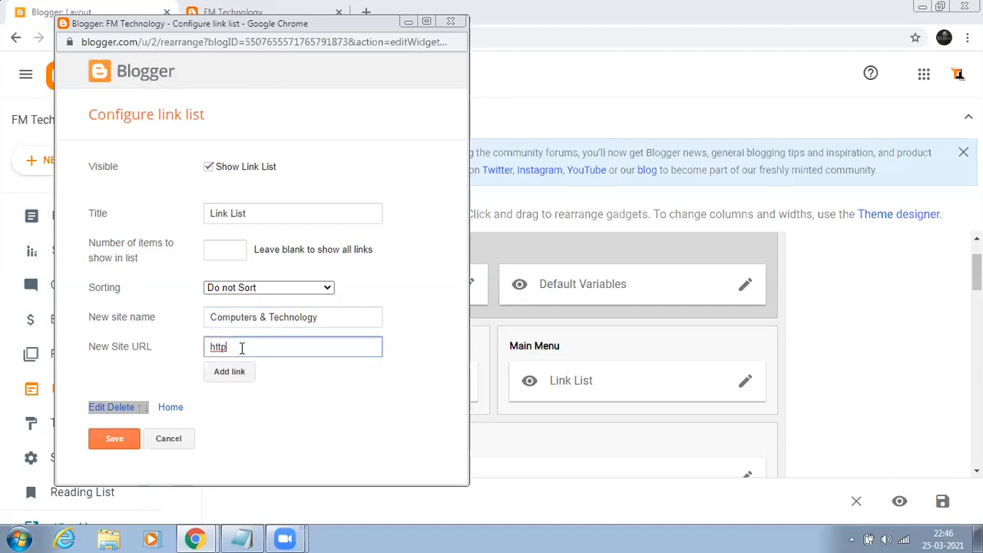
text(#)
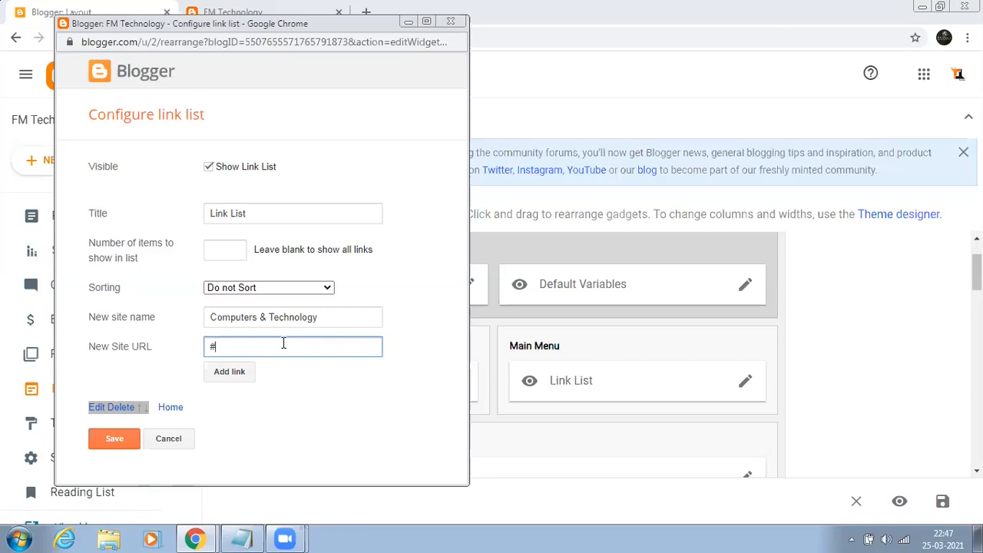
click(229, 375)
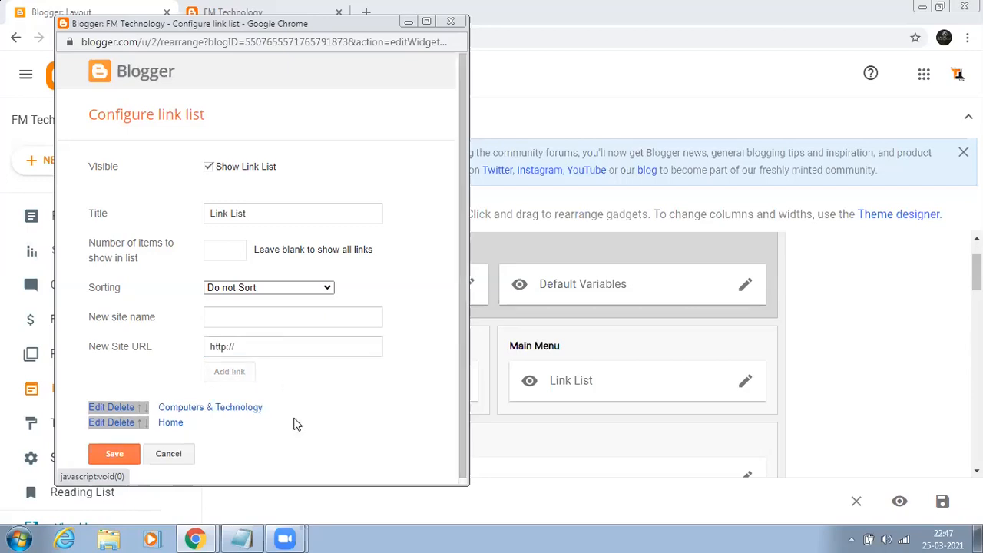
click(141, 421)
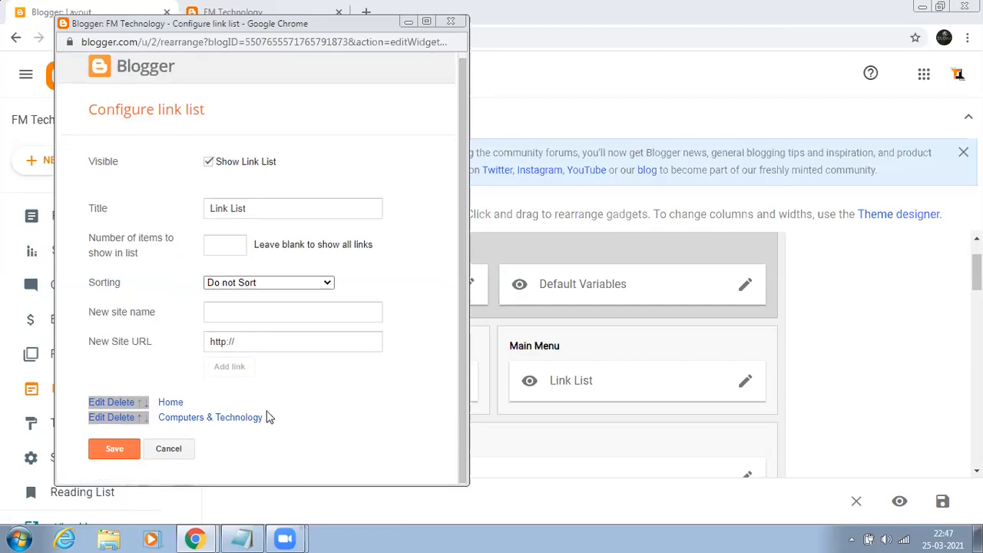
Add a link named Internet & Online Business with the URL # to the Main Menu list.
click(248, 318)
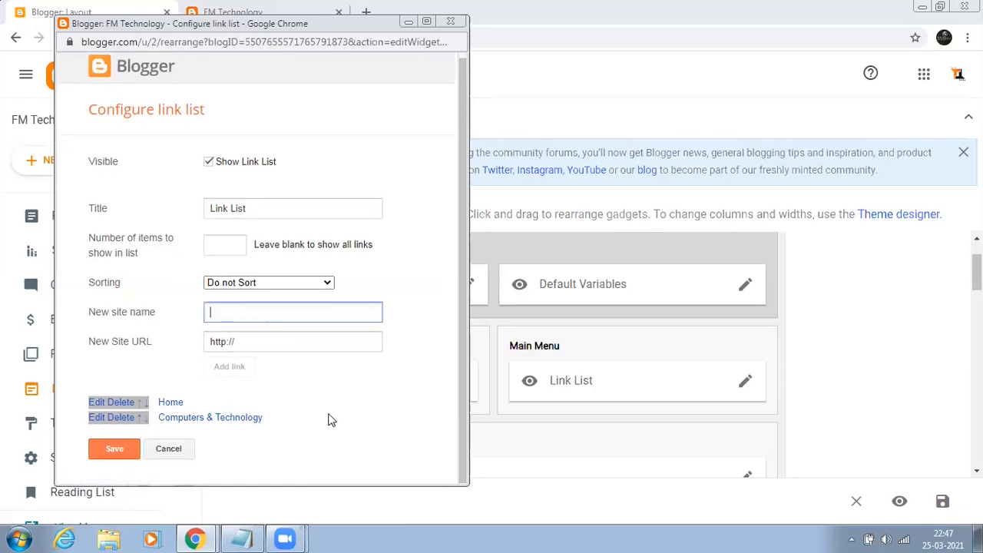
key(shift)
text(Internet)
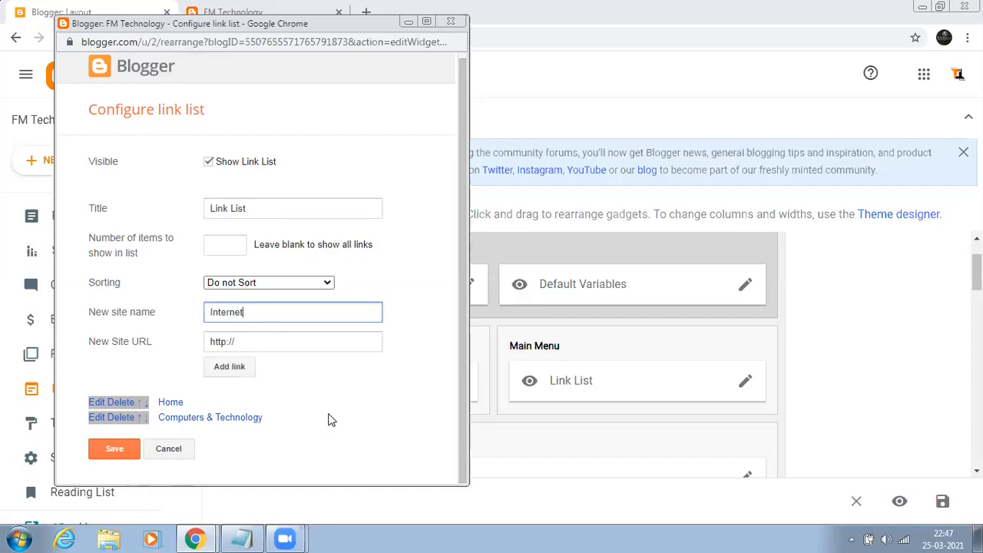
text( & Online Business)
click(267, 343)
key(BackSpace)
key(BackSpace)
key(BackSpace)
key(BackSpace)
key(BackSpace)
key(BackSpace)
text(#)
click(222, 368)
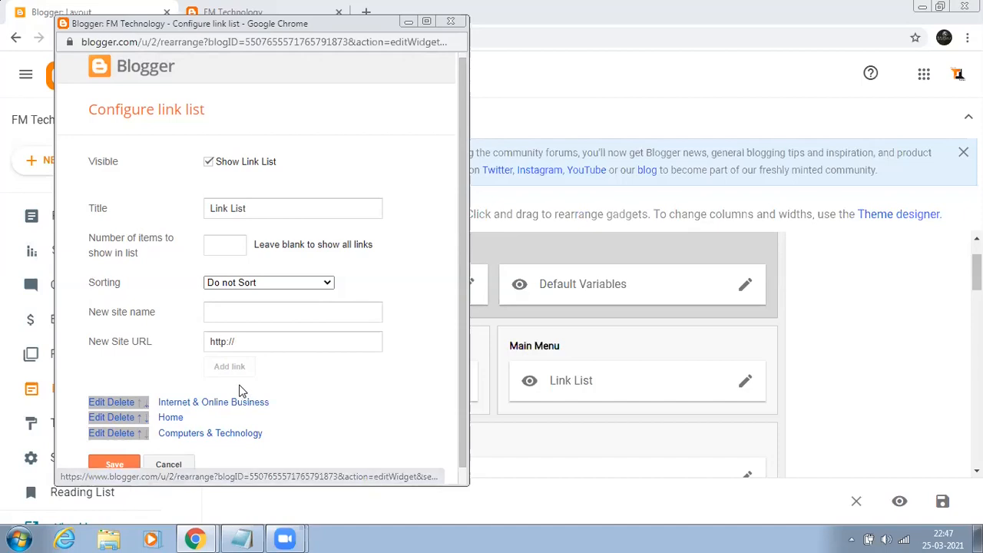
Move the Internet & Online Business link down to below Computers & Technology.
scroll(230, 396, down, 1)
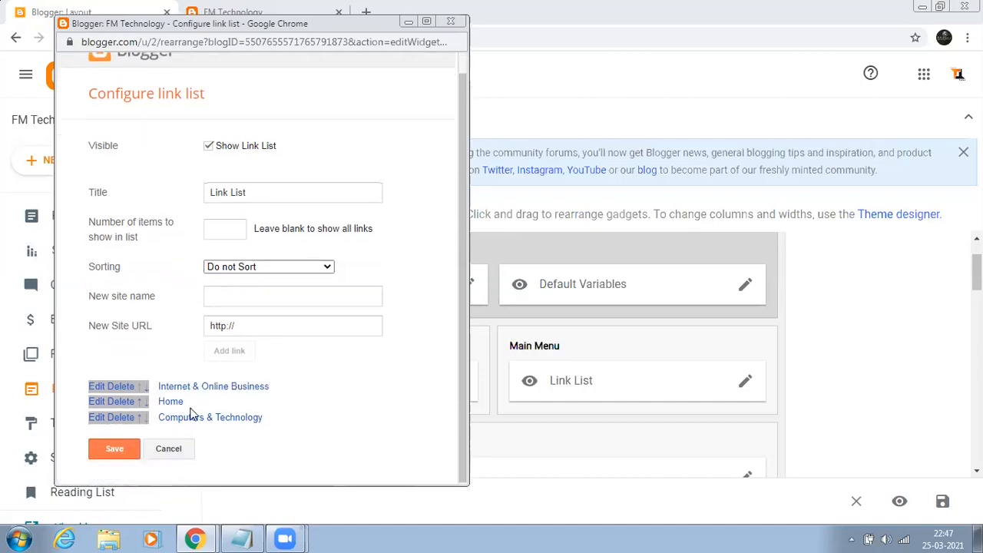
click(145, 388)
scroll(217, 390, down, 1)
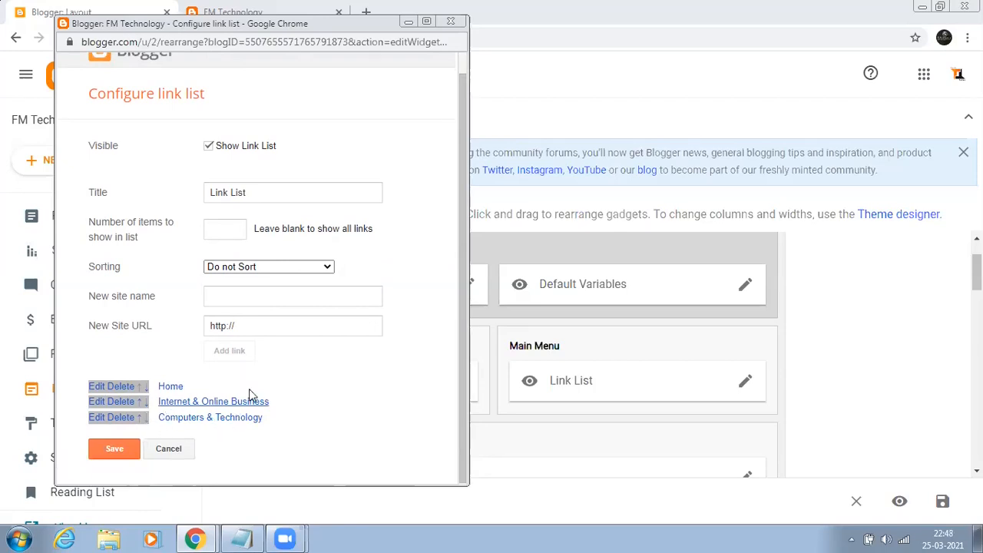
click(146, 403)
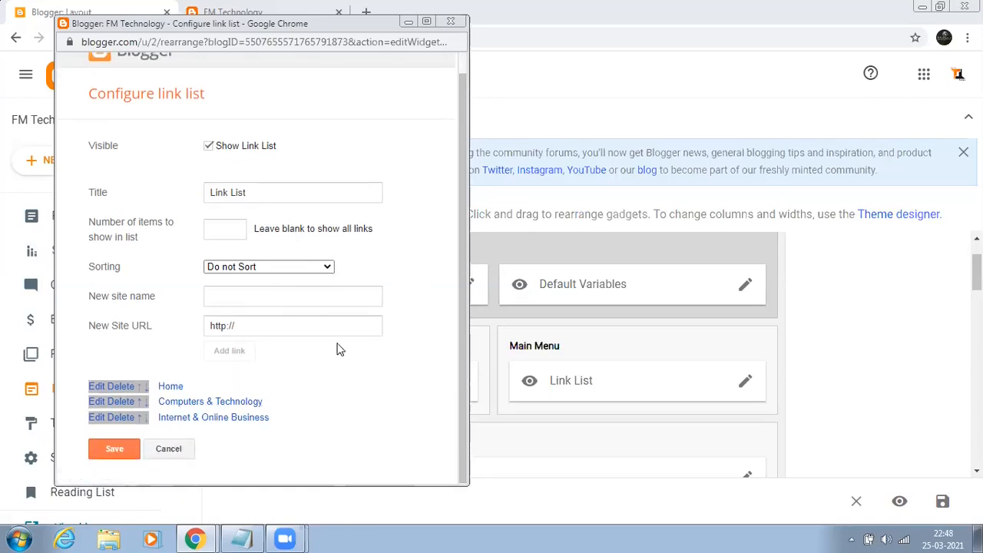
Add a link named Health & Fitness with the URL # to the Main Menu list.
click(229, 298)
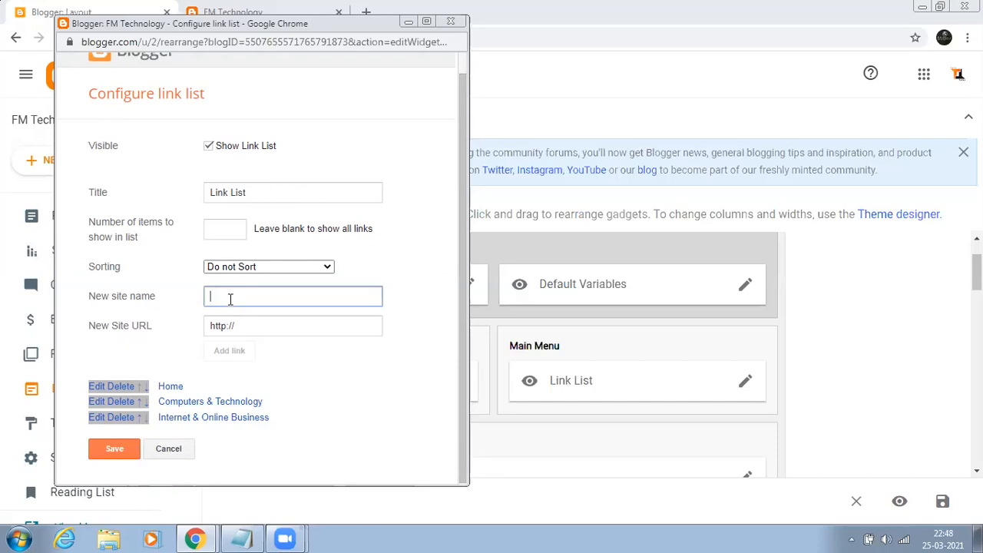
text(Hea)
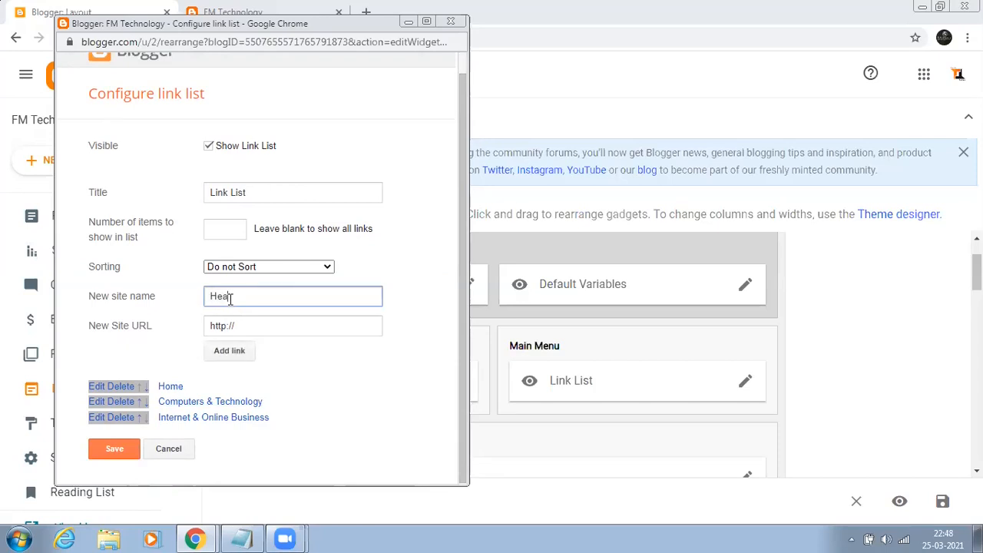
text(lth & Fitness)
click(243, 324)
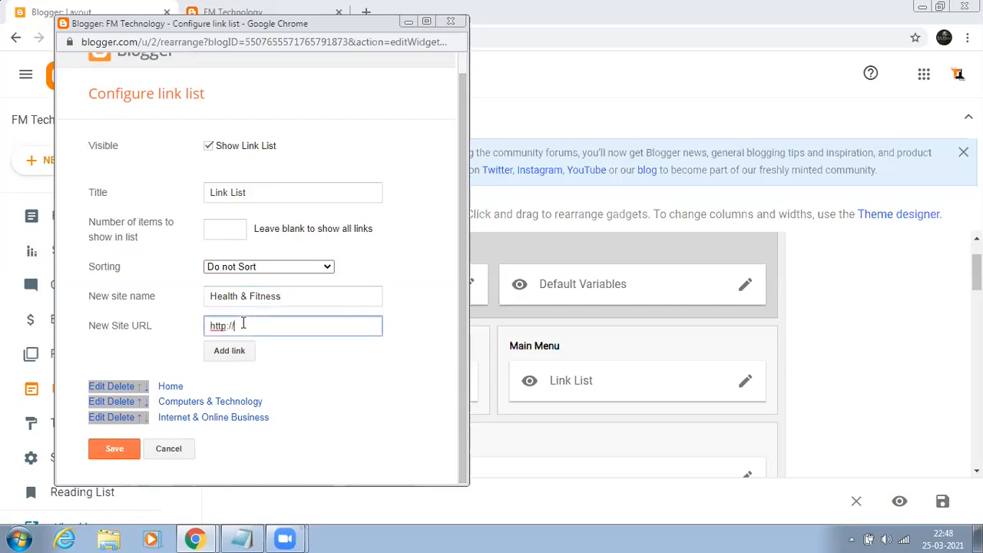
key(BackSpace)
key(BackSpace)
key(BackSpace)
key(BackSpace)
key(BackSpace)
key(BackSpace)
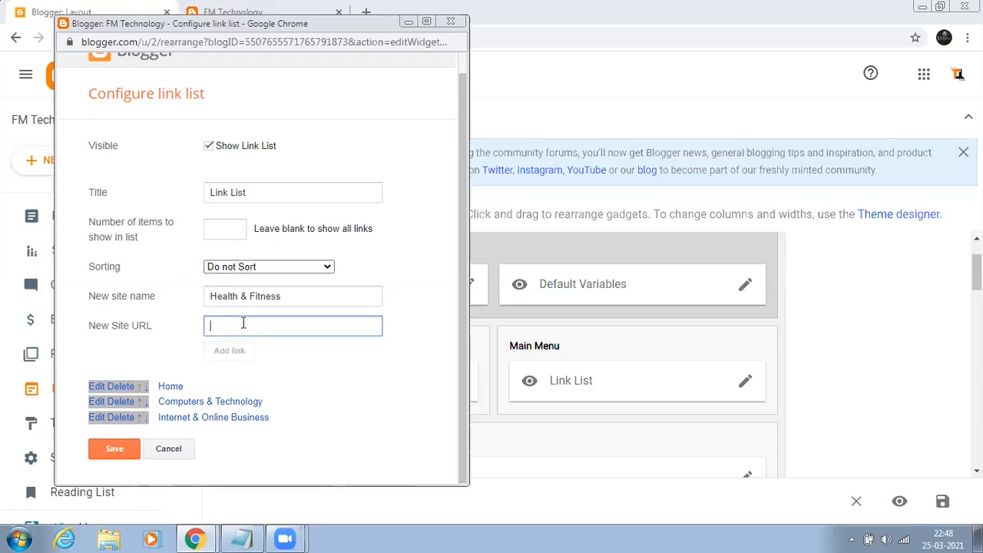
text(#)
click(246, 351)
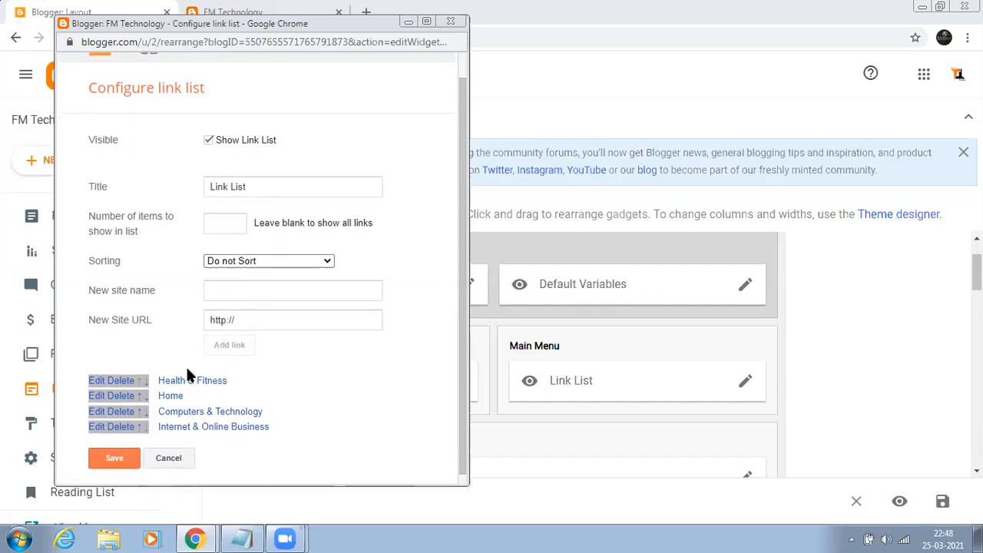
Move the Health & Fitness link down to the end of the list, below Internet & Online Business.
scroll(153, 380, down, 1)
click(140, 386)
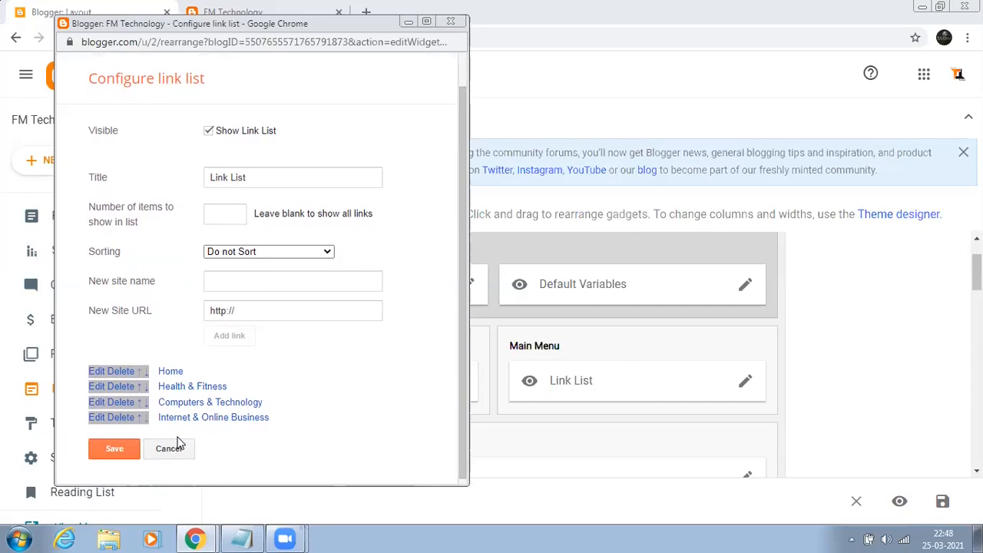
click(146, 388)
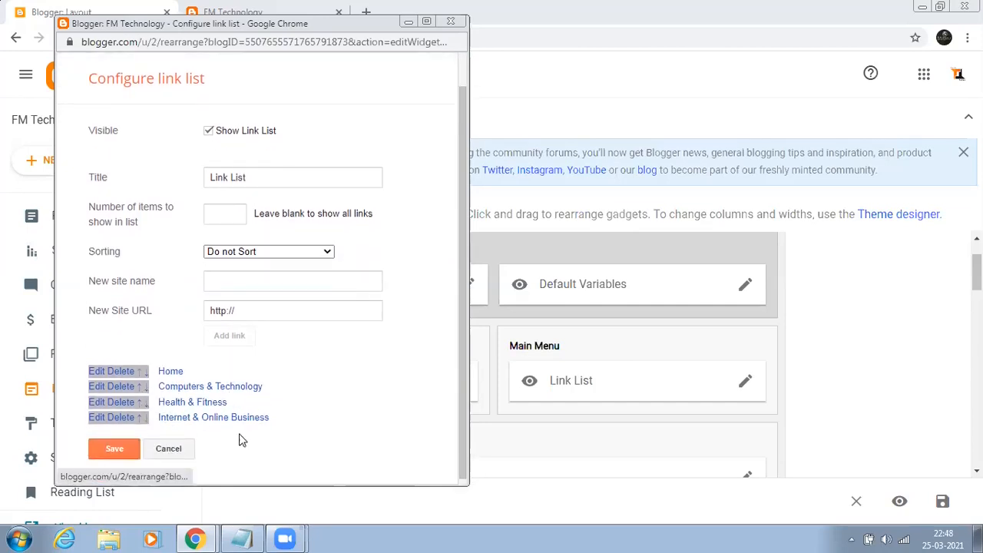
click(146, 412)
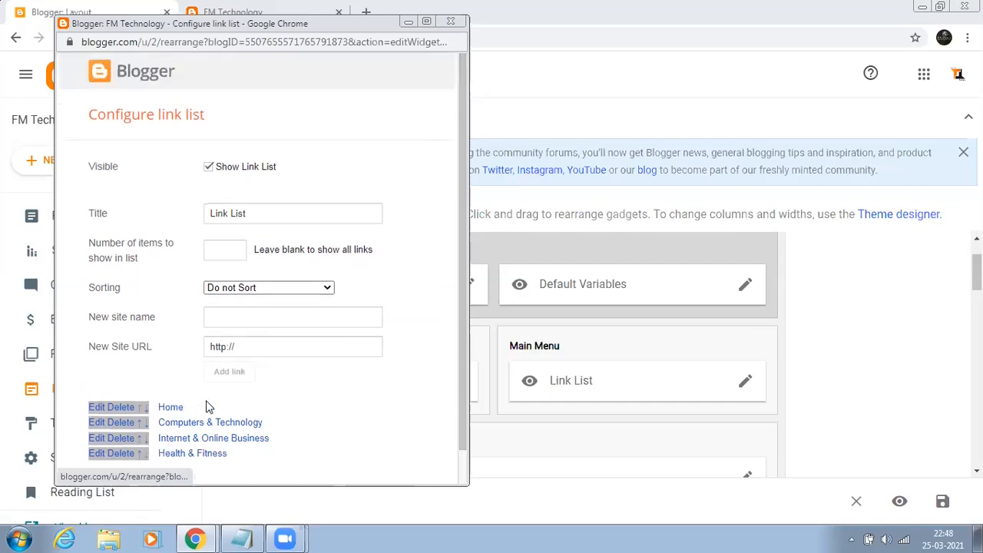
Add a link named Food & Drink with the URL # to the Main Menu list.
click(220, 282)
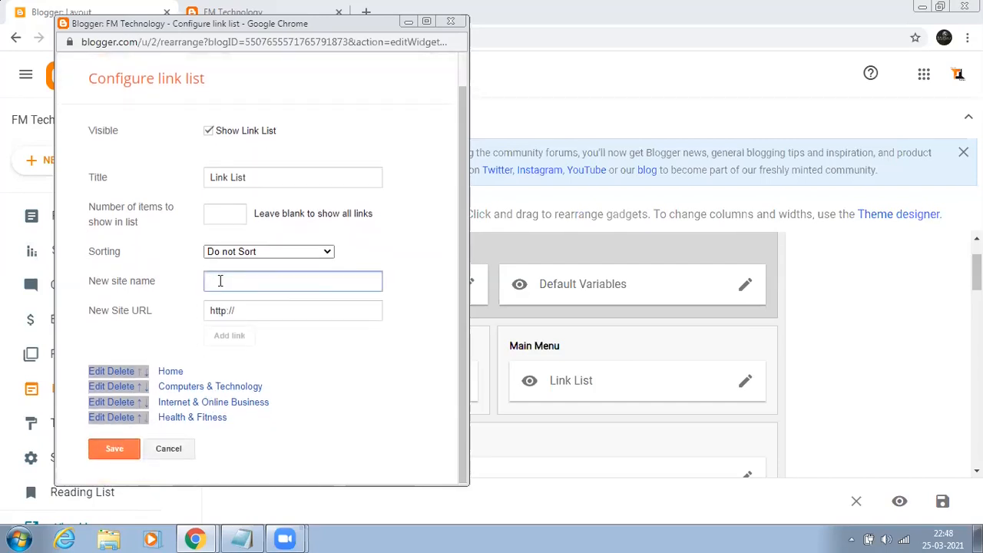
text(Fo)
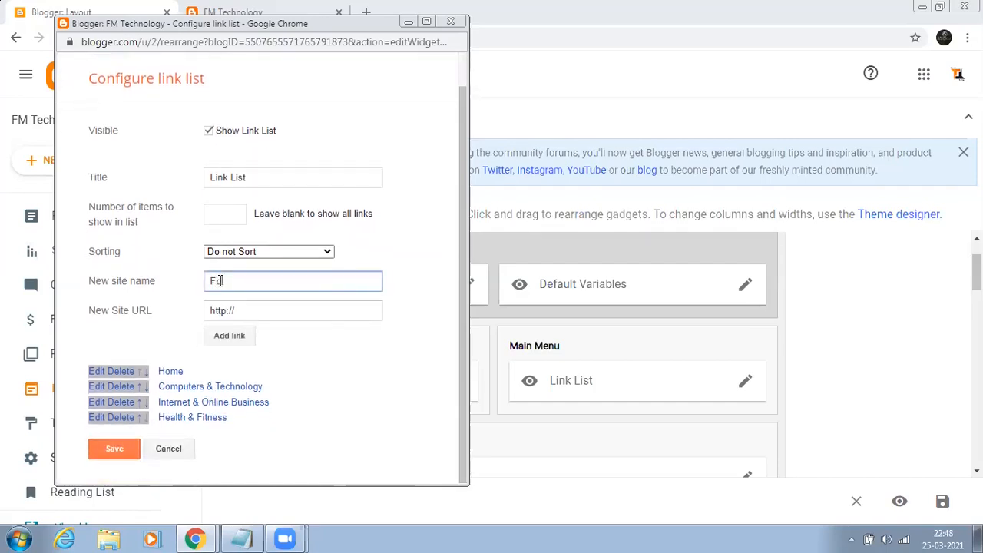
text(od & Drink)
click(247, 315)
key(BackSpace)
key(BackSpace)
key(BackSpace)
key(BackSpace)
key(BackSpace)
key(BackSpace)
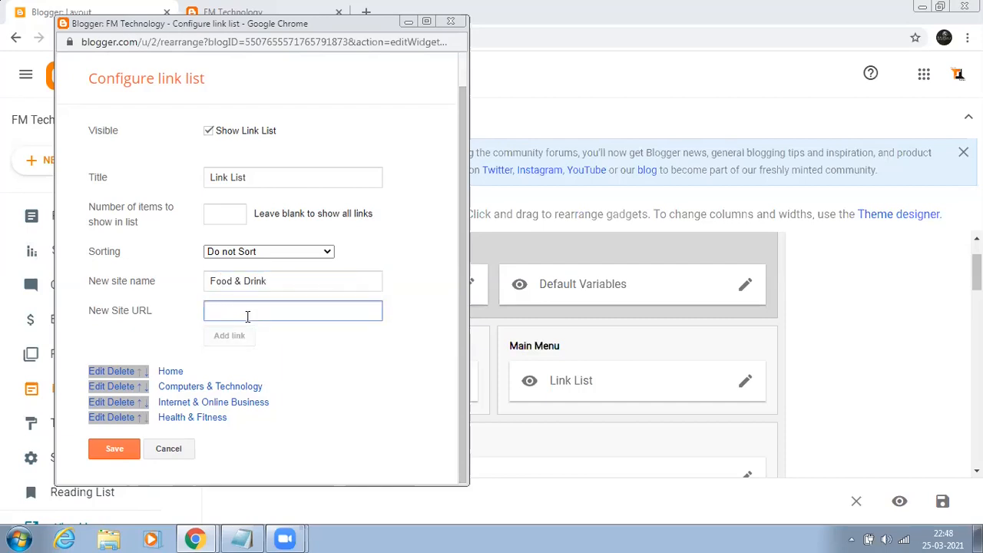
text(#)
click(231, 338)
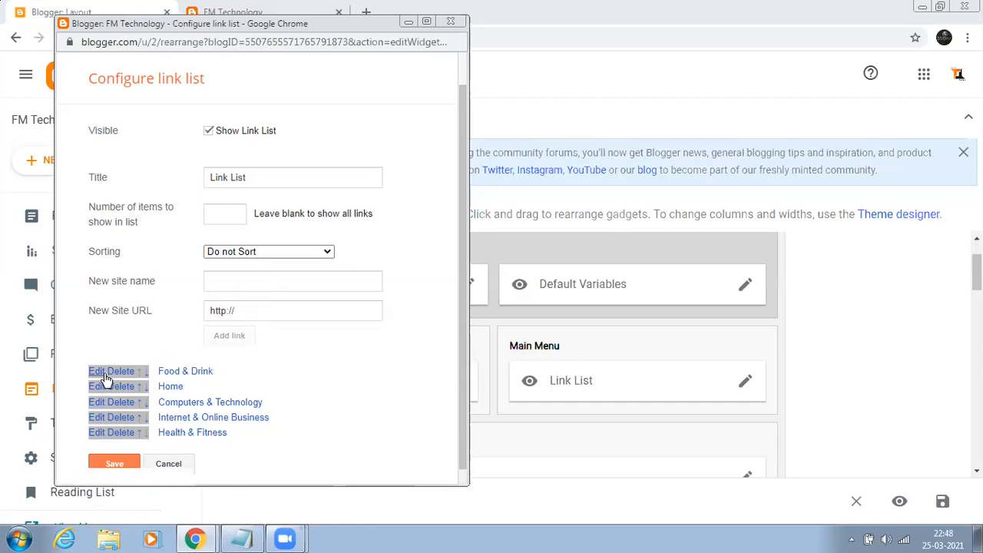
Move the Food & Drink link down to the end of the list, below Health & Fitness.
click(145, 371)
click(145, 387)
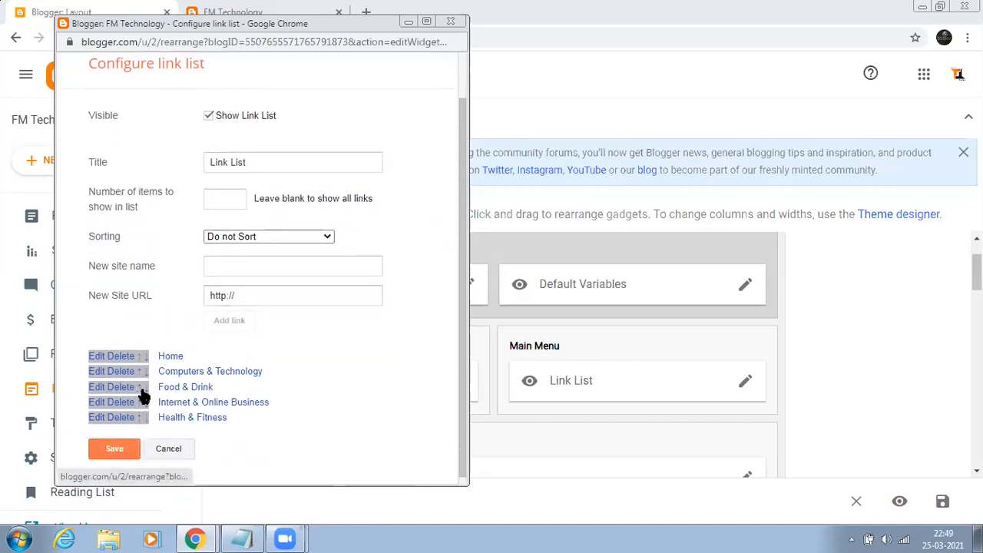
click(145, 386)
scroll(147, 393, down, 1)
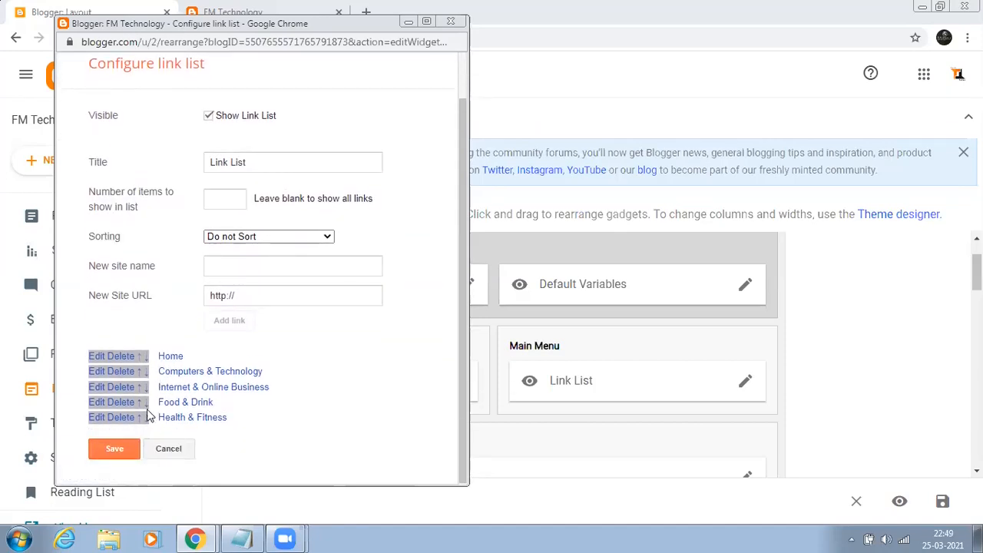
click(146, 404)
scroll(177, 382, down, 1)
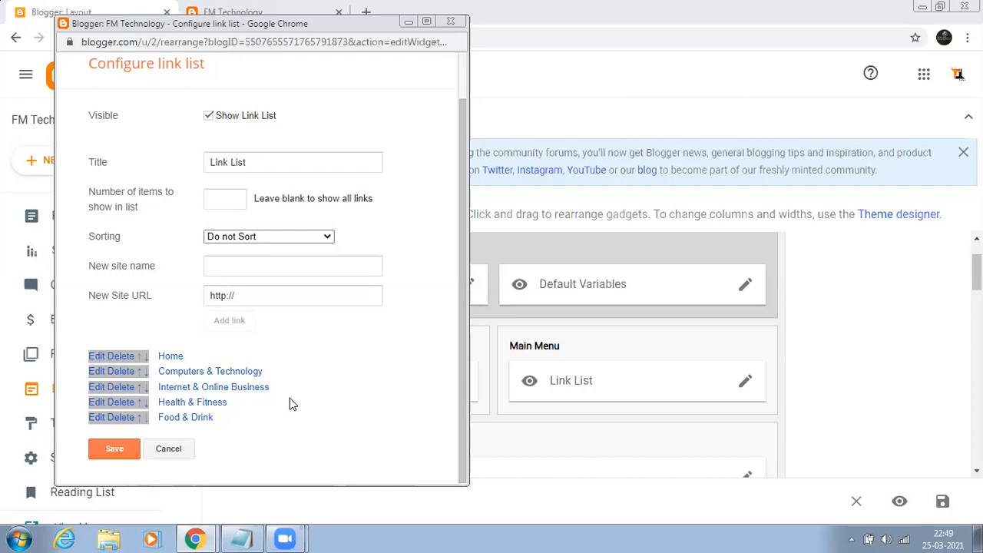
Add a link named Pages with the URL # to the Main Menu list.
click(219, 266)
text(Pages)
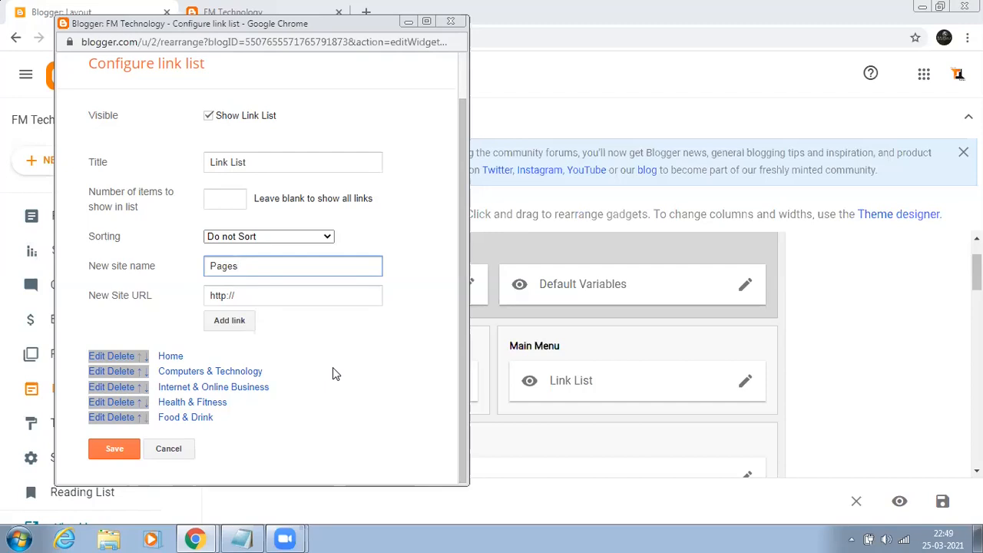
click(256, 295)
key(BackSpace)
key(BackSpace)
key(BackSpace)
key(BackSpace)
key(BackSpace)
key(BackSpace)
key(BackSpace)
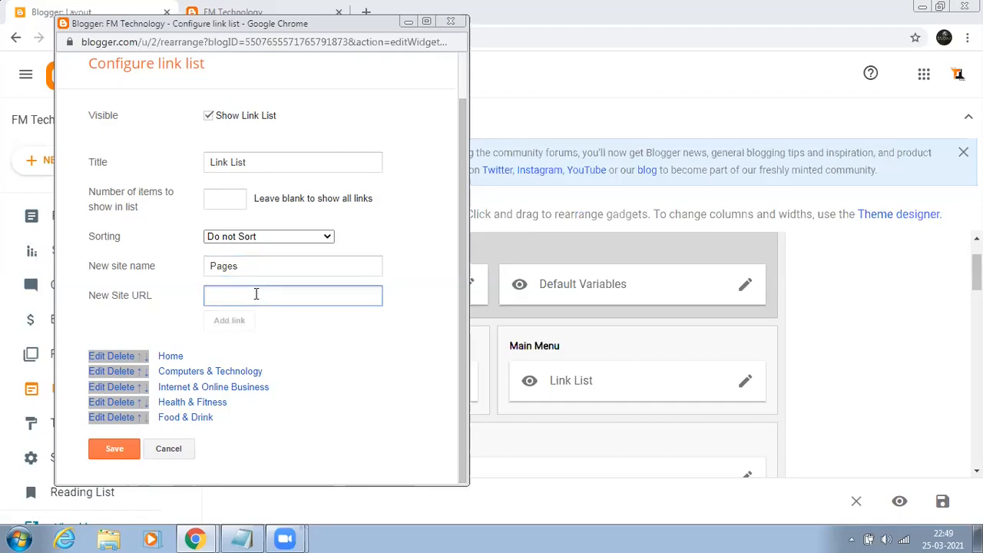
text(#)
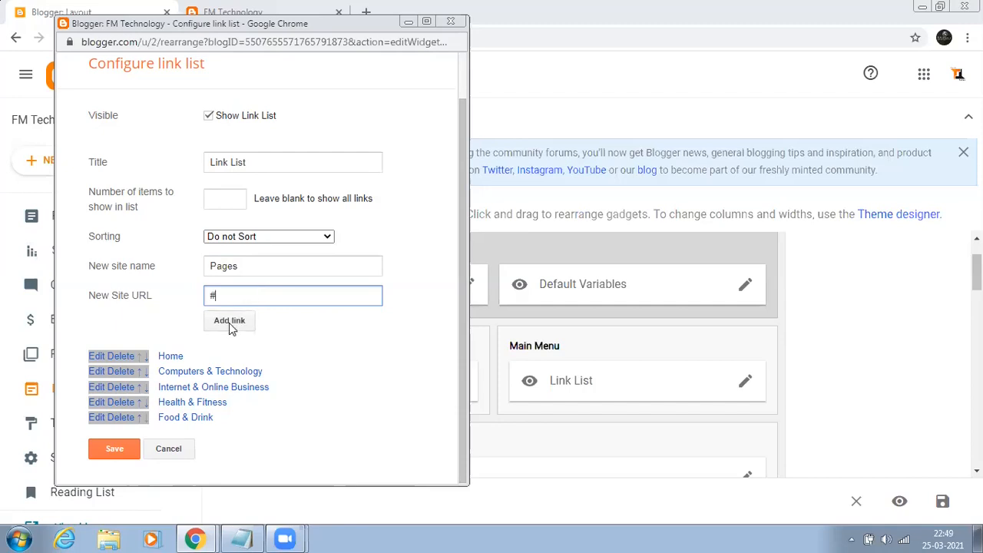
click(238, 323)
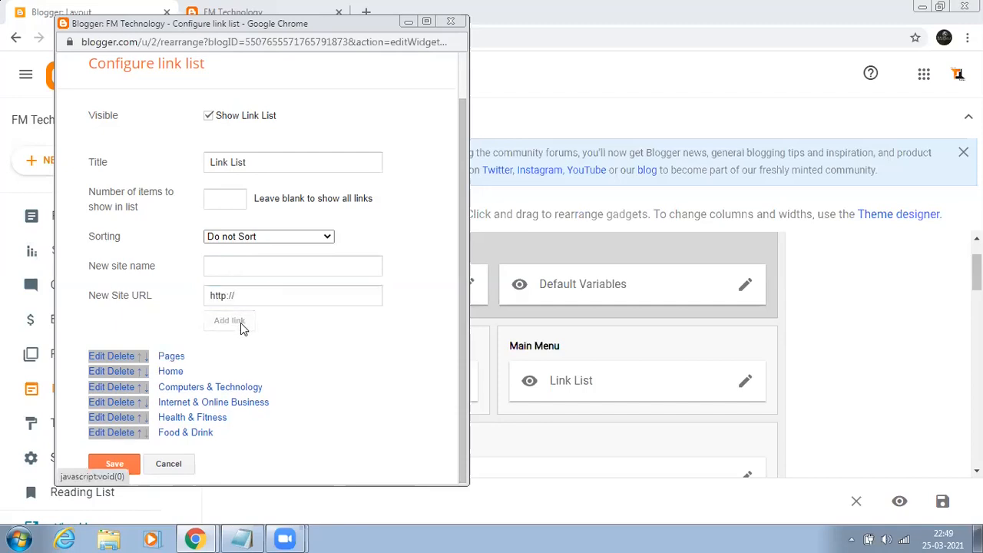
Move the Pages link down to the end of the list, below Food & Drink.
click(146, 360)
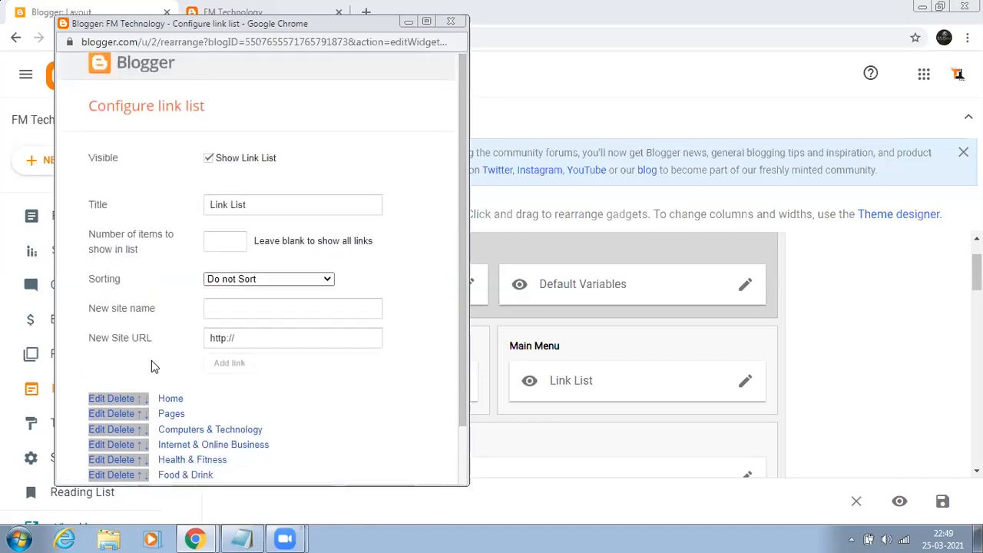
click(145, 368)
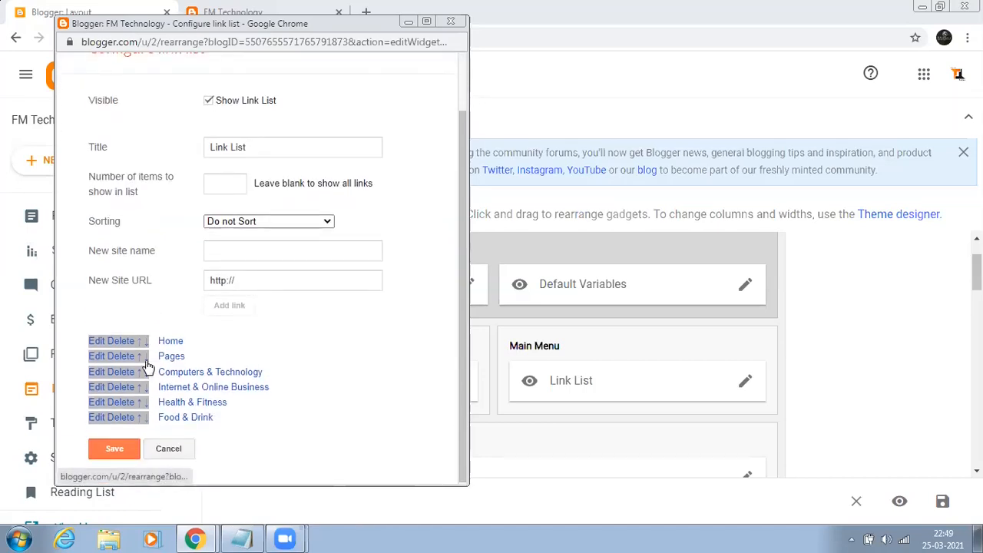
click(146, 375)
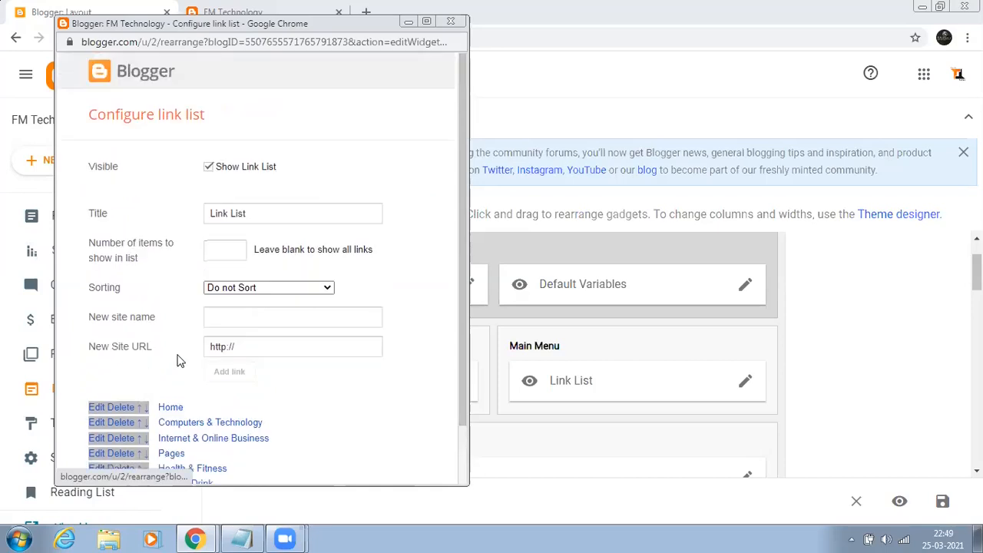
click(145, 390)
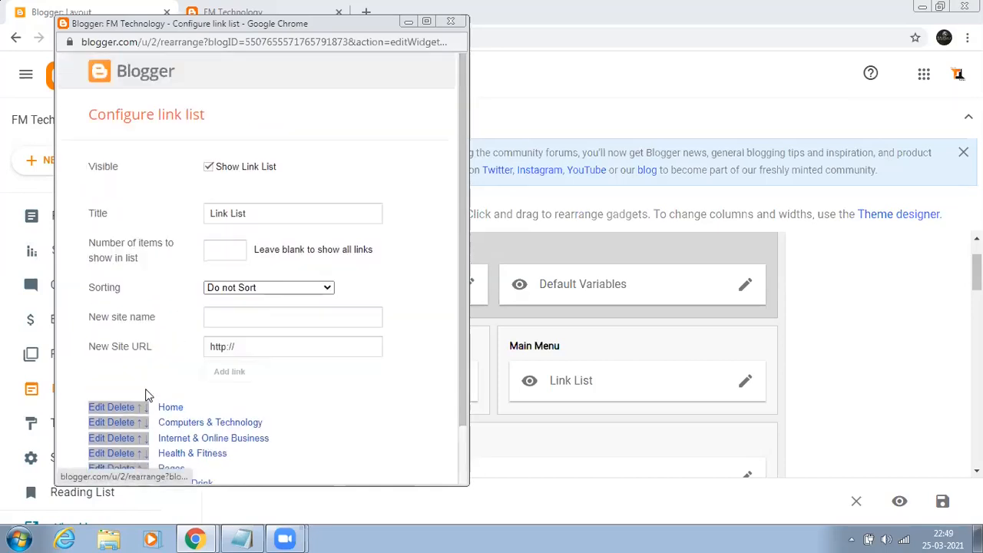
click(146, 404)
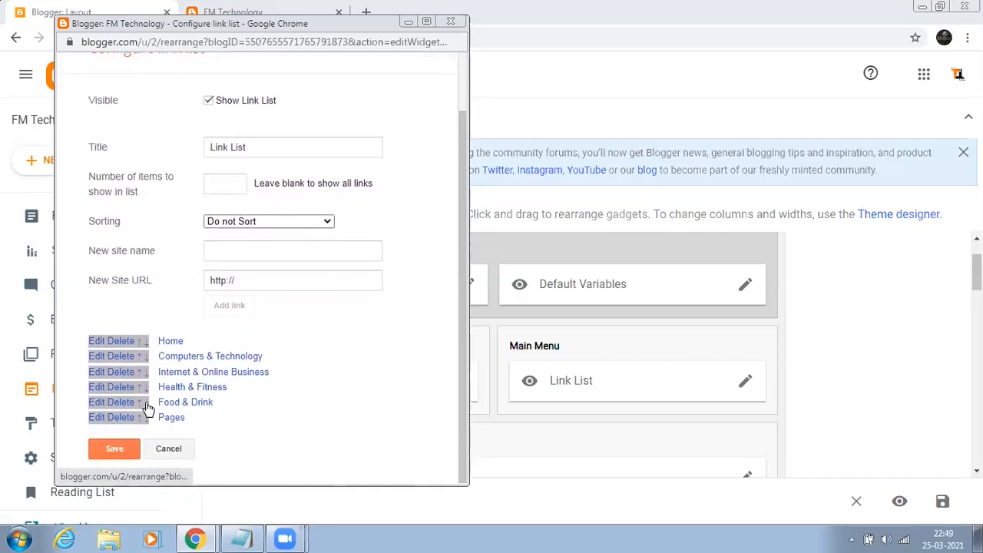
Add a link named About us with the URL # to the Main Menu list.
click(241, 254)
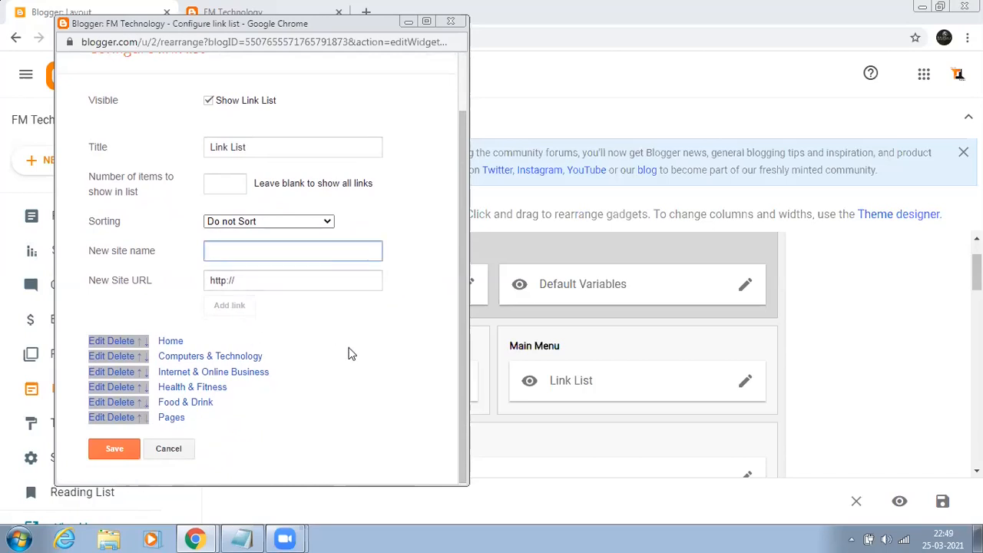
text(About)
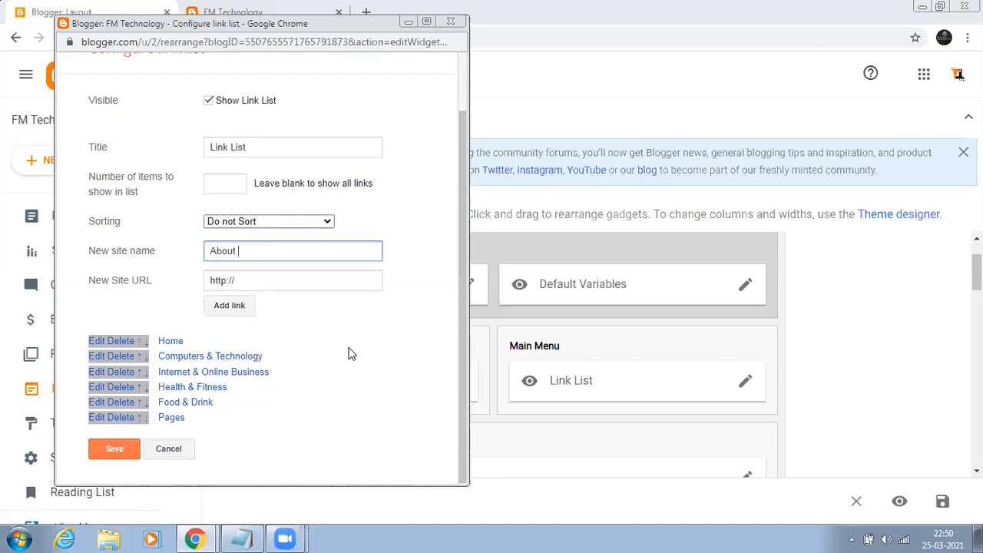
text( us)
click(241, 281)
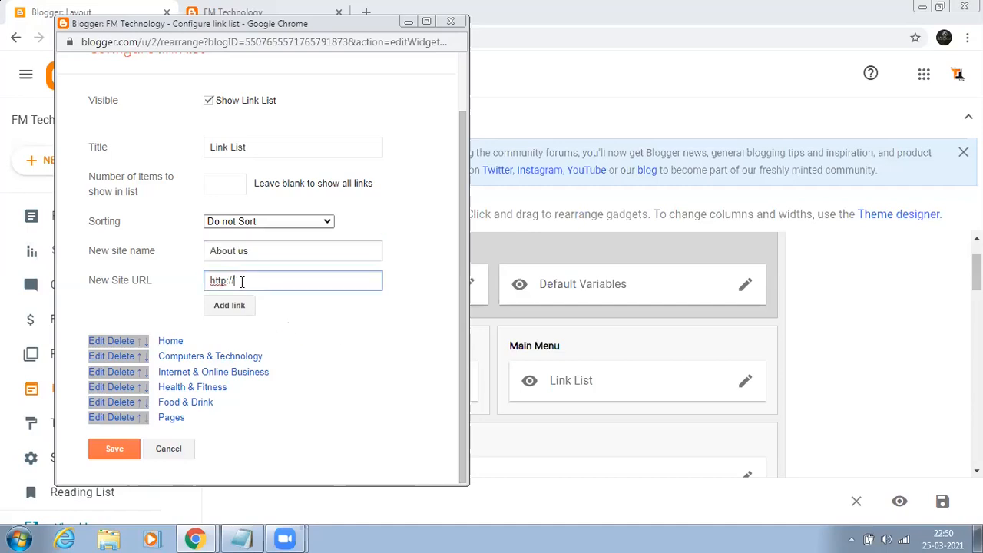
key(BackSpace)
key(BackSpace)
key(BackSpace)
key(BackSpace)
key(BackSpace)
key(BackSpace)
text(#)
click(230, 306)
Add a link named Privacy Policy with the URL # to the Main Menu list.
scroll(246, 390, down, 1)
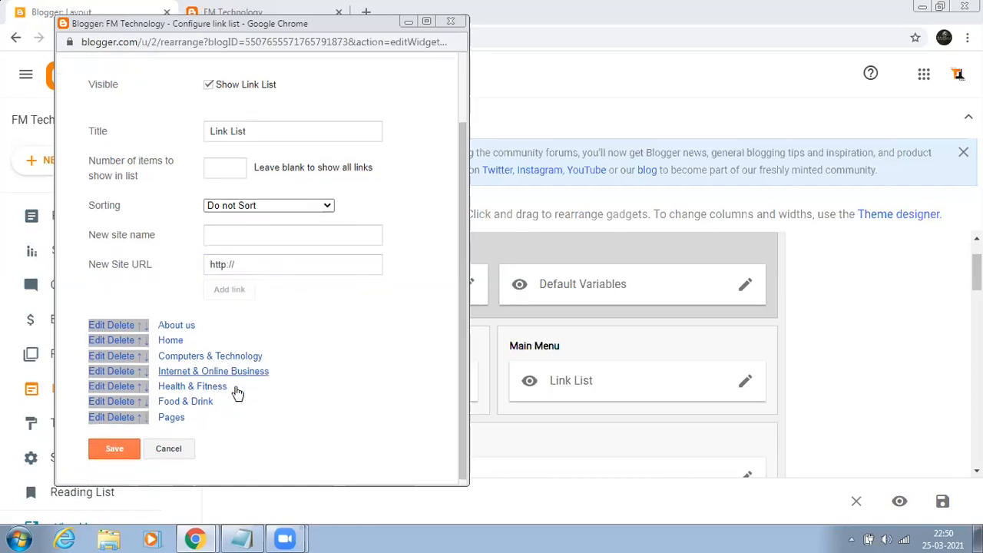
click(236, 238)
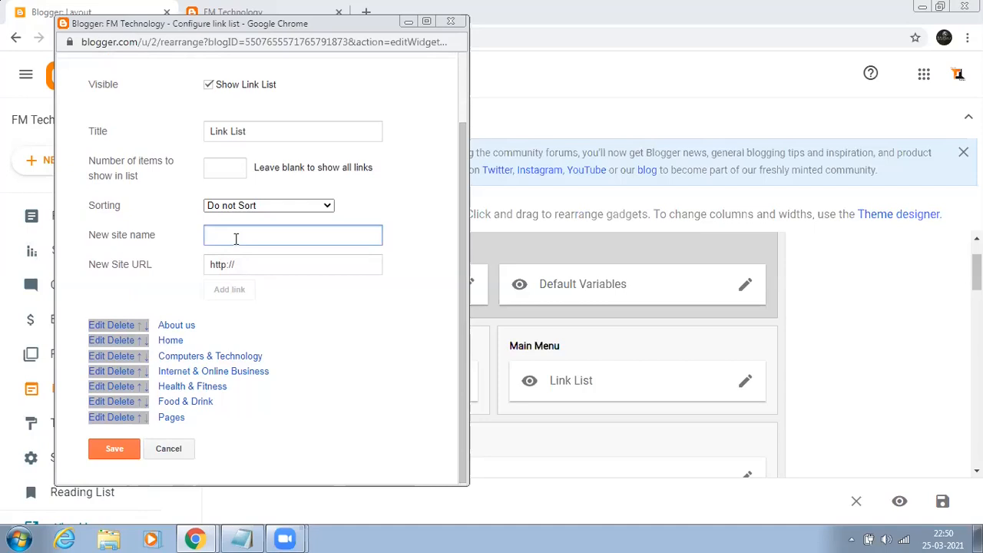
text(Pri)
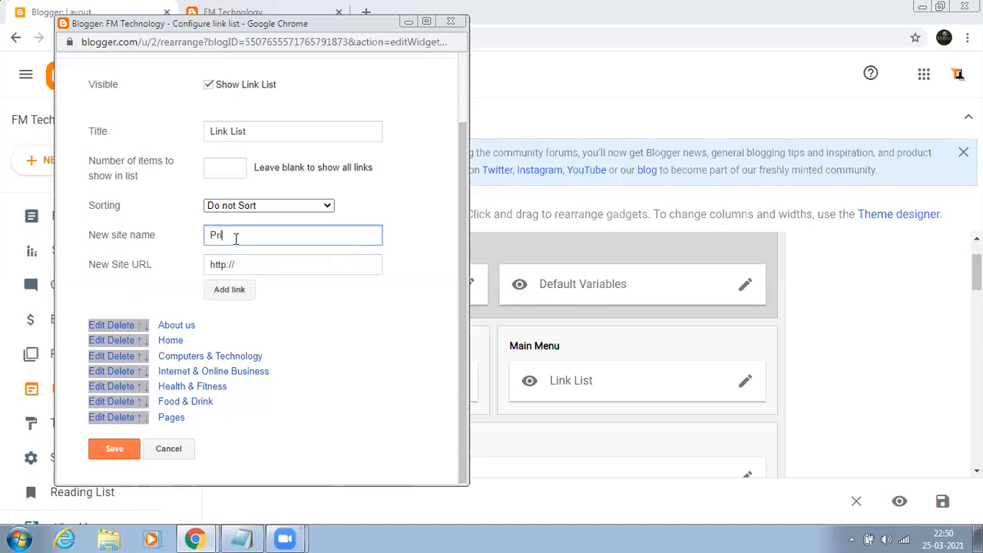
text(vacy Policy)
click(243, 265)
key(BackSpace)
key(BackSpace)
key(BackSpace)
key(BackSpace)
key(BackSpace)
key(BackSpace)
key(BackSpace)
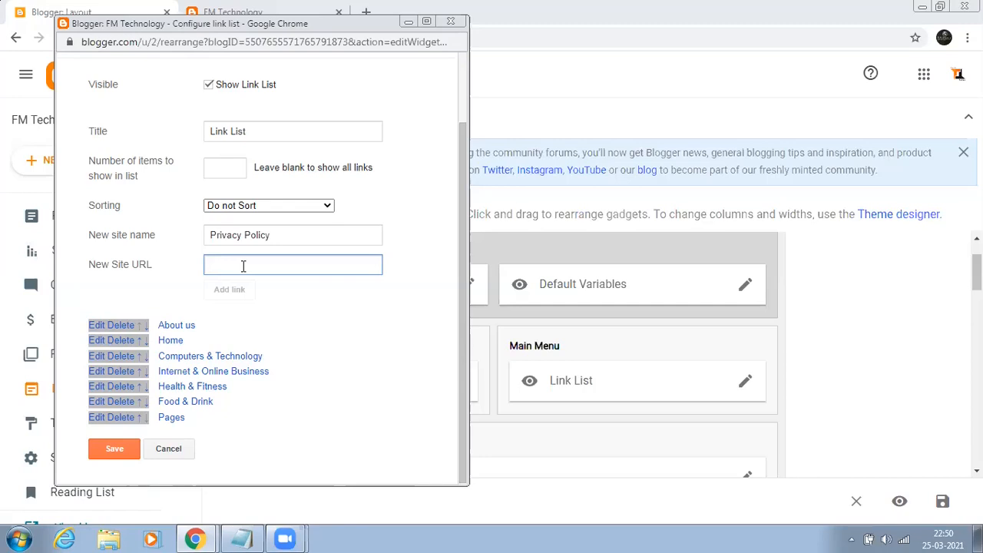
text(#)
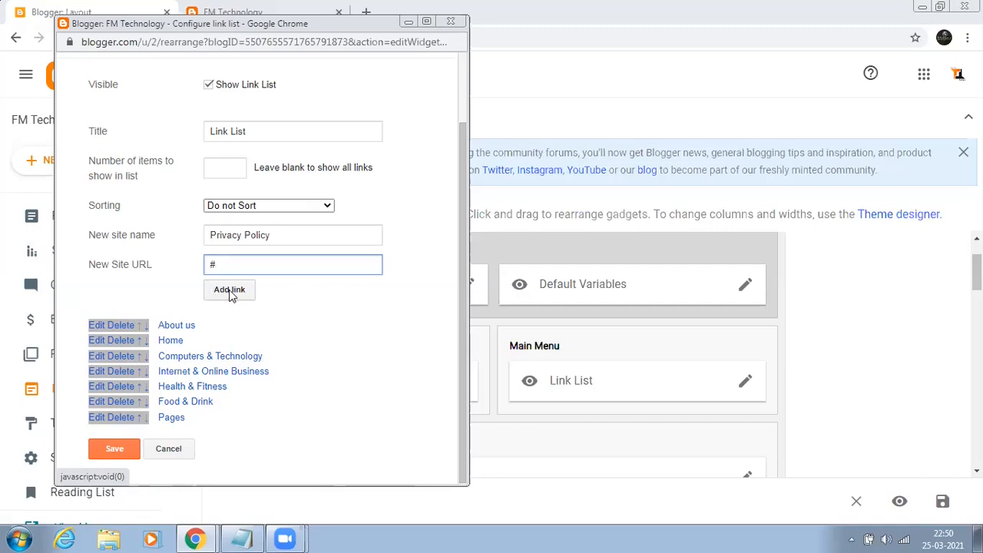
click(230, 294)
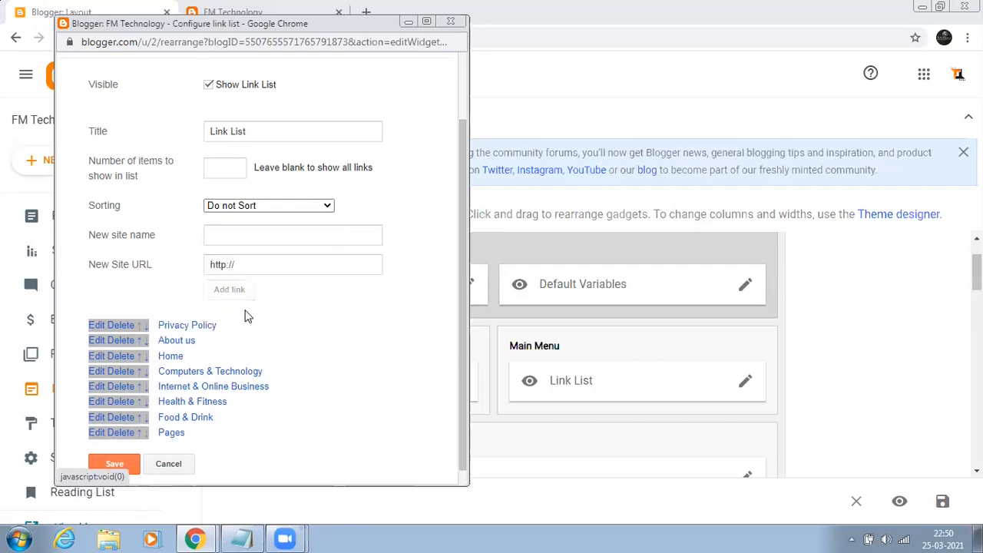
Add a link named Contact us with the URL # to the Main Menu list.
scroll(300, 359, down, 1)
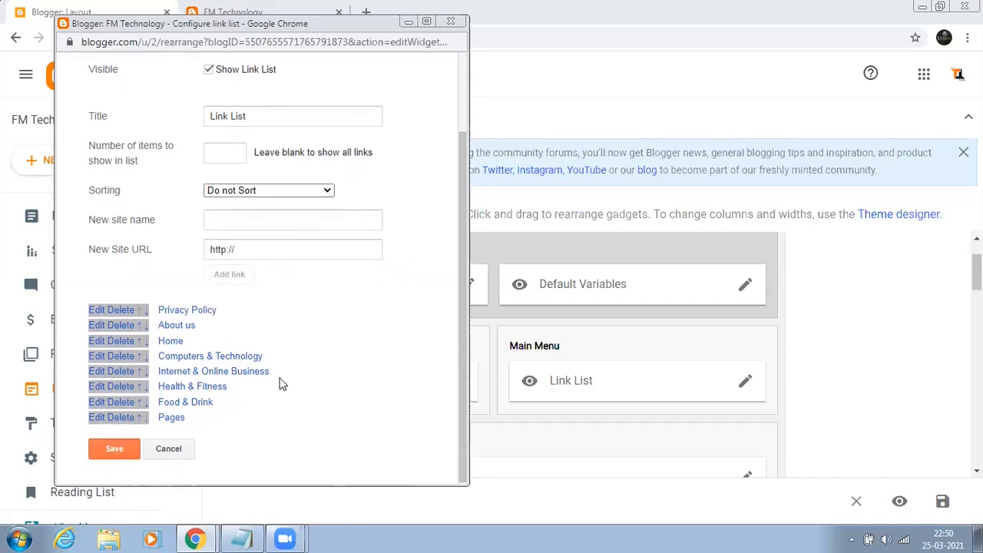
click(230, 221)
text(C)
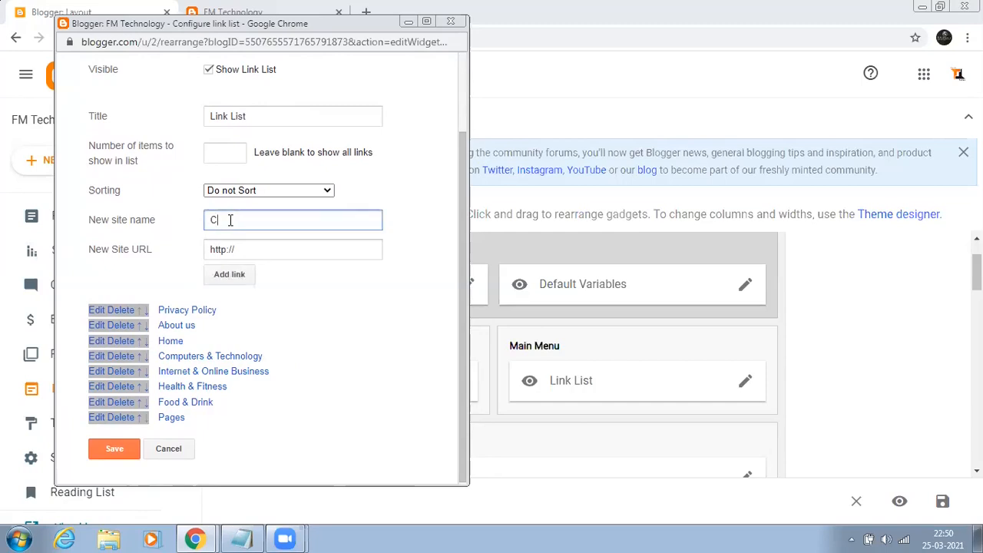
text(ontact us)
click(251, 250)
key(BackSpace)
key(BackSpace)
key(BackSpace)
key(BackSpace)
key(BackSpace)
key(BackSpace)
key(BackSpace)
text(#)
click(234, 278)
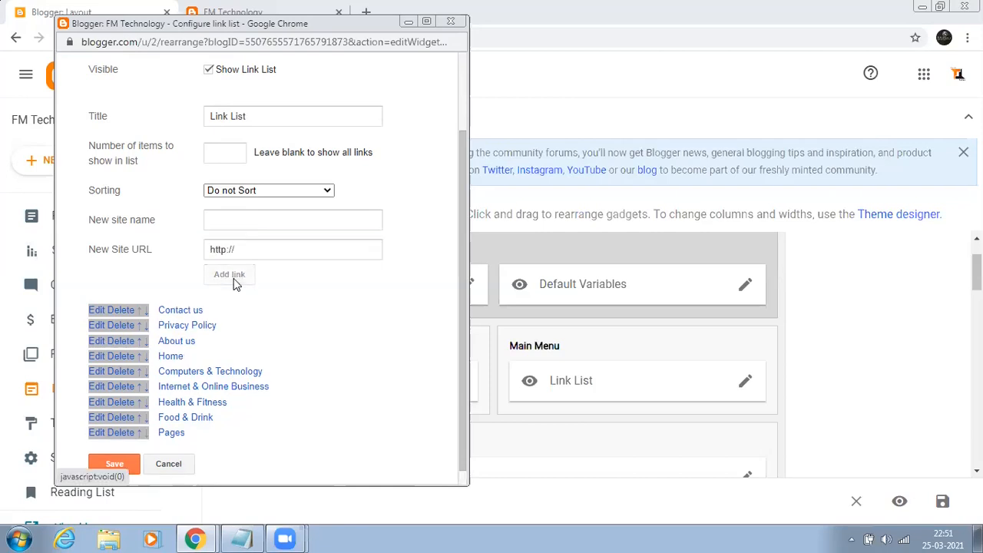
Move the About us, Privacy Policy and Contact us links, in that order, to the end of the list below Pages.
scroll(153, 313, down, 1)
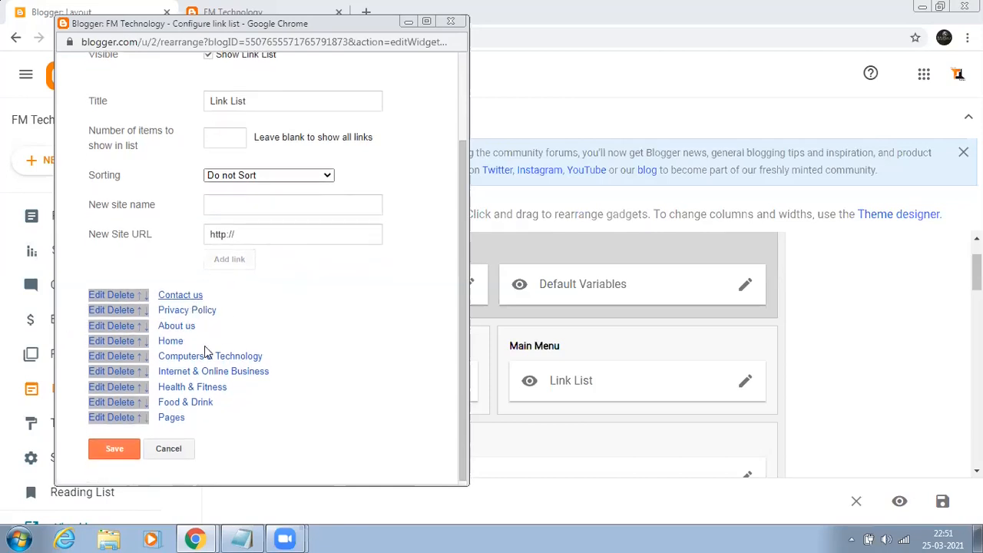
click(146, 328)
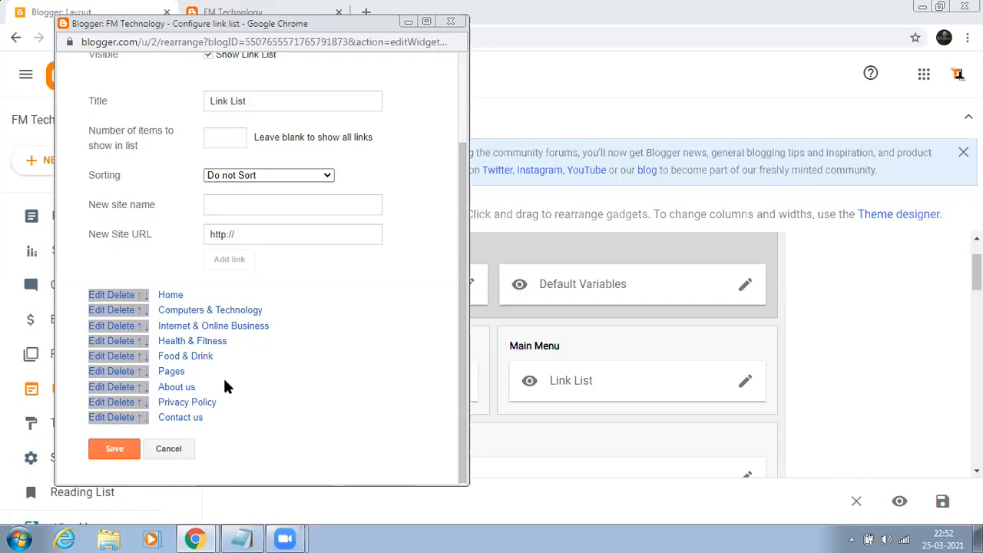
Rename the About us and Privacy Policy links as __About us and __Privacy Policy.
click(97, 389)
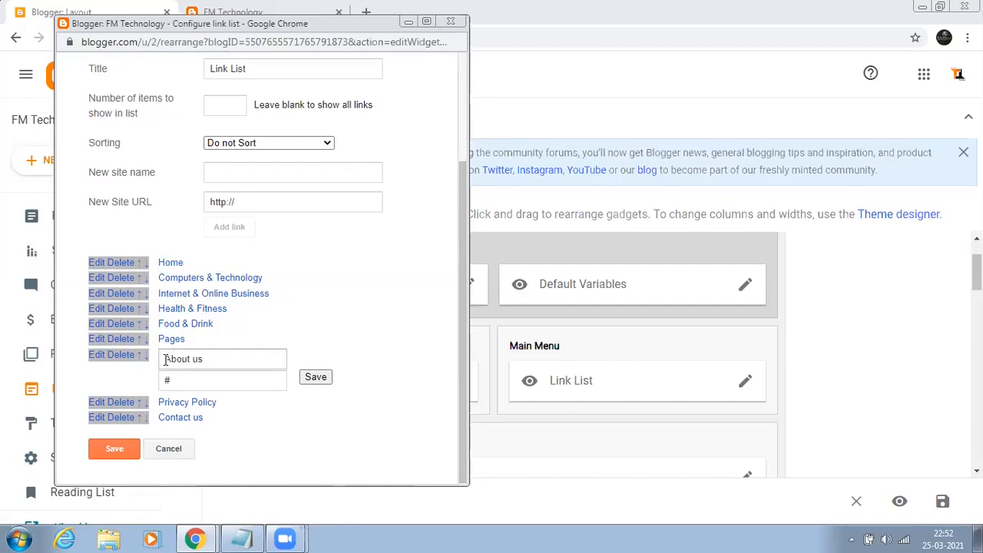
click(165, 360)
click(316, 377)
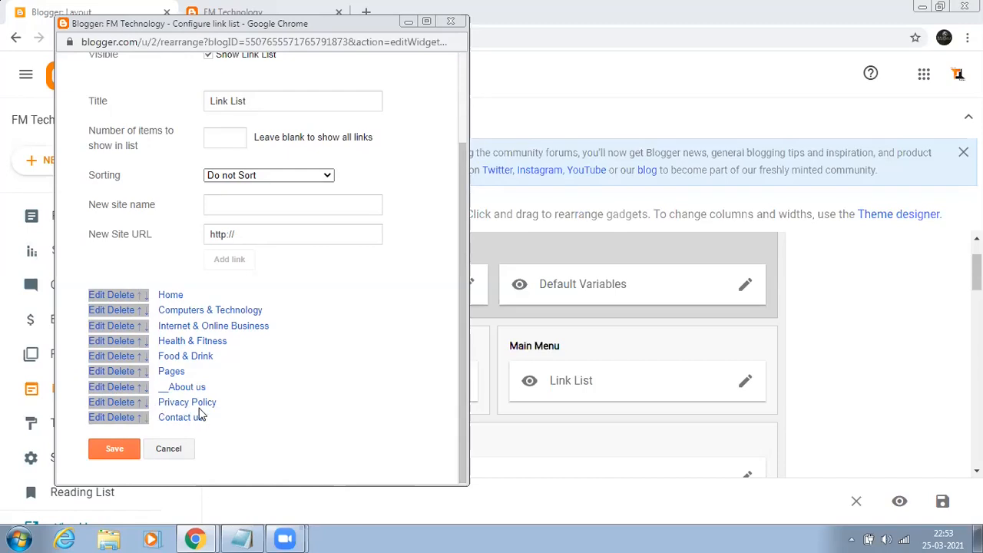
click(94, 403)
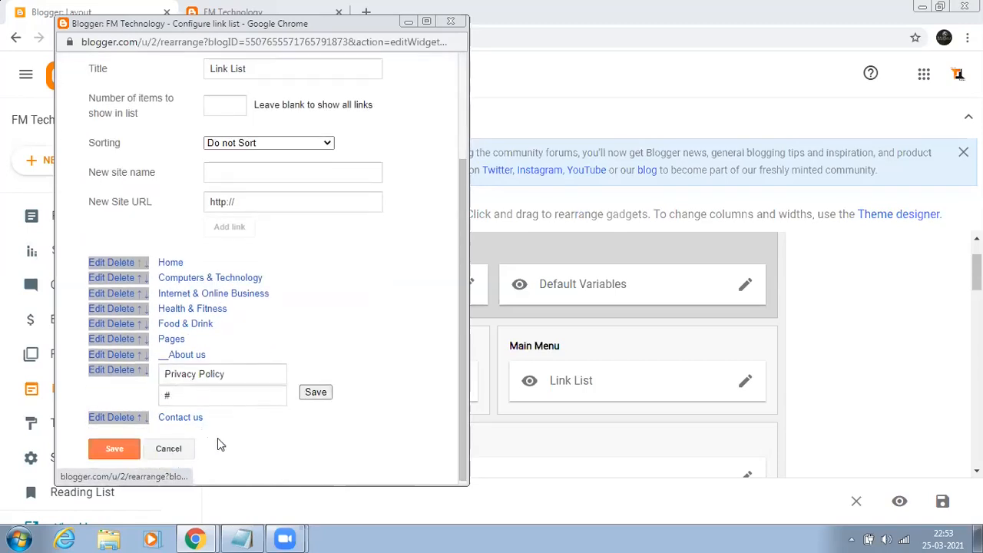
click(165, 374)
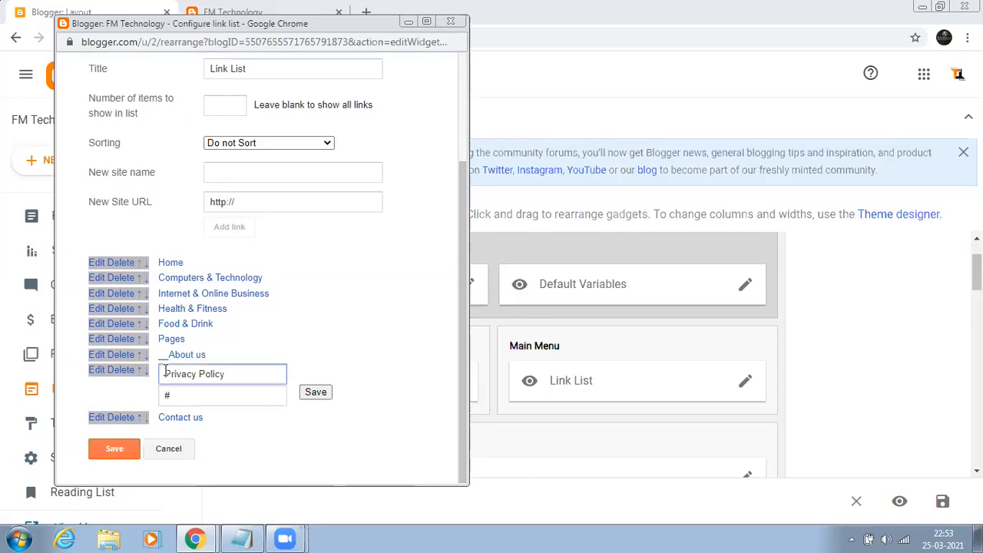
text(__)
click(321, 393)
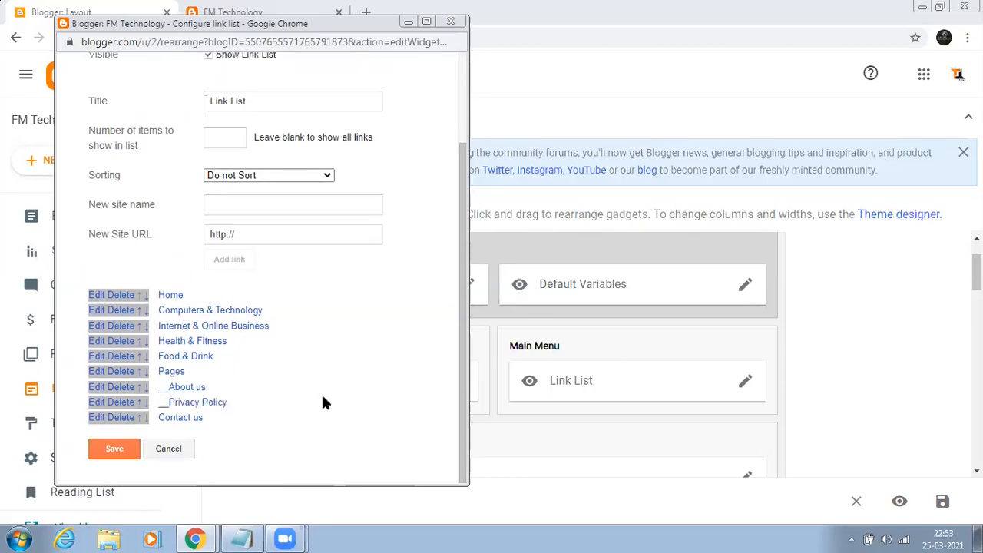
Rename the Contact us link as __Contact us and save the Main Menu link list.
click(92, 417)
scroll(153, 407, down, 1)
click(165, 389)
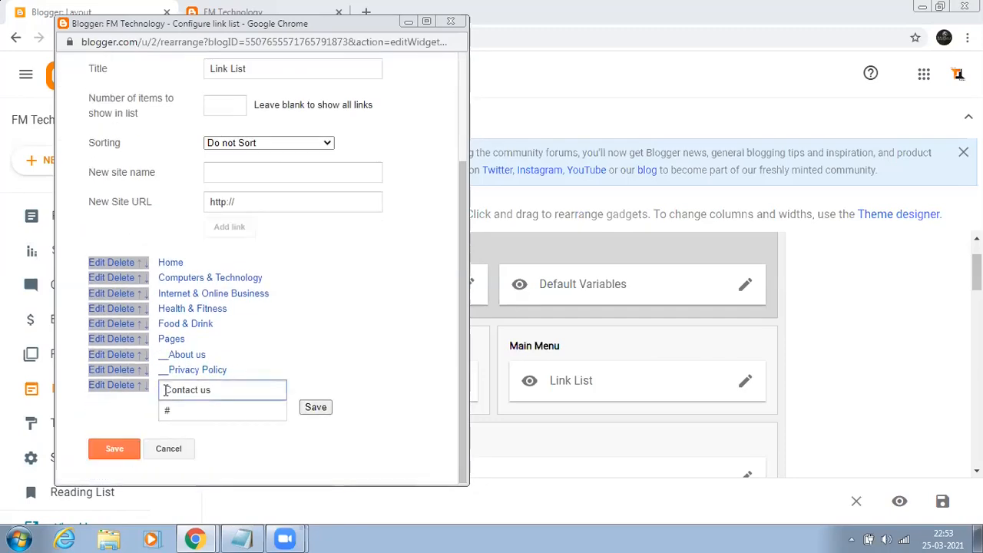
text(__)
key(BackSpace)
key(BackSpace)
text(__)
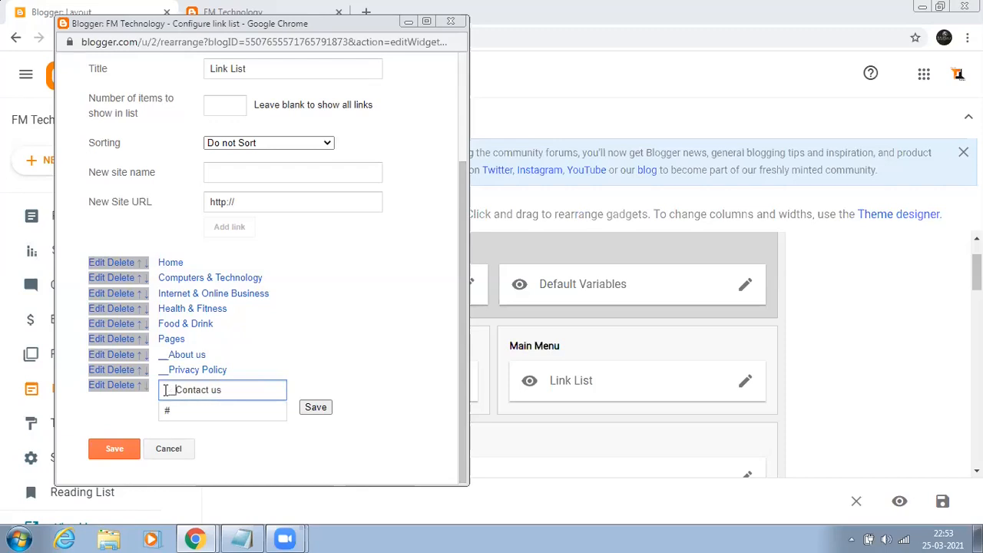
click(314, 407)
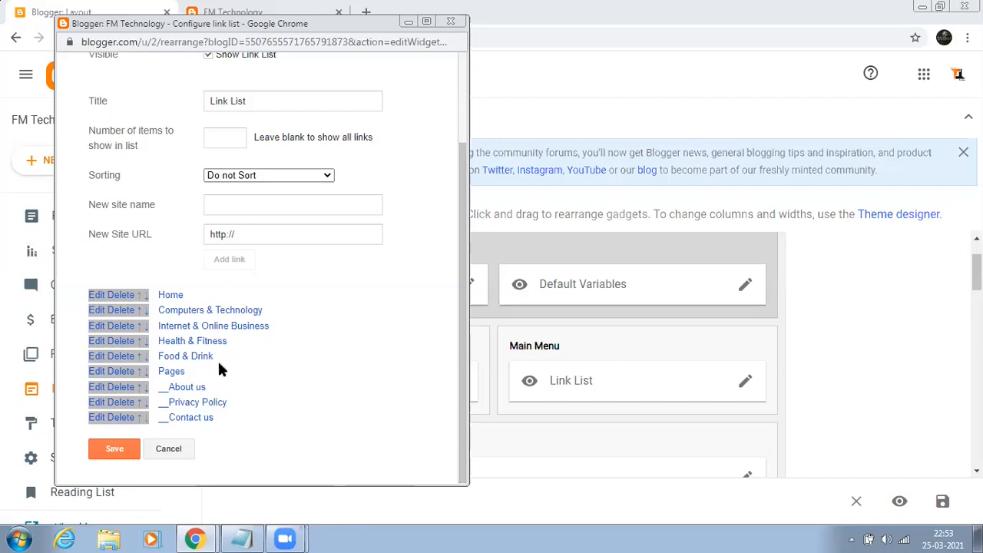
click(114, 451)
click(120, 453)
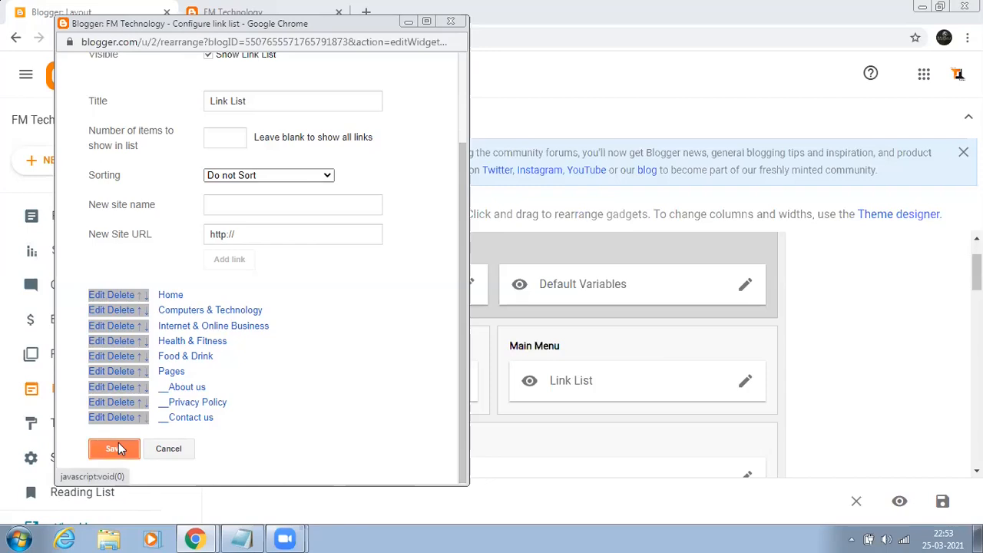
click(119, 449)
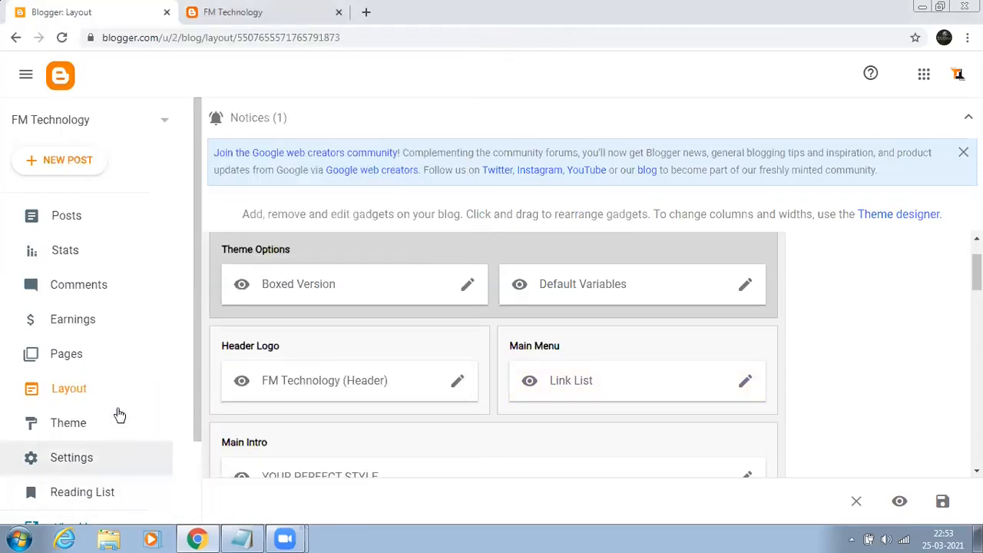
Reload the live FM Technology blog, check the sub-pages under Pages, and try the Computers & Technology menu link.
click(240, 9)
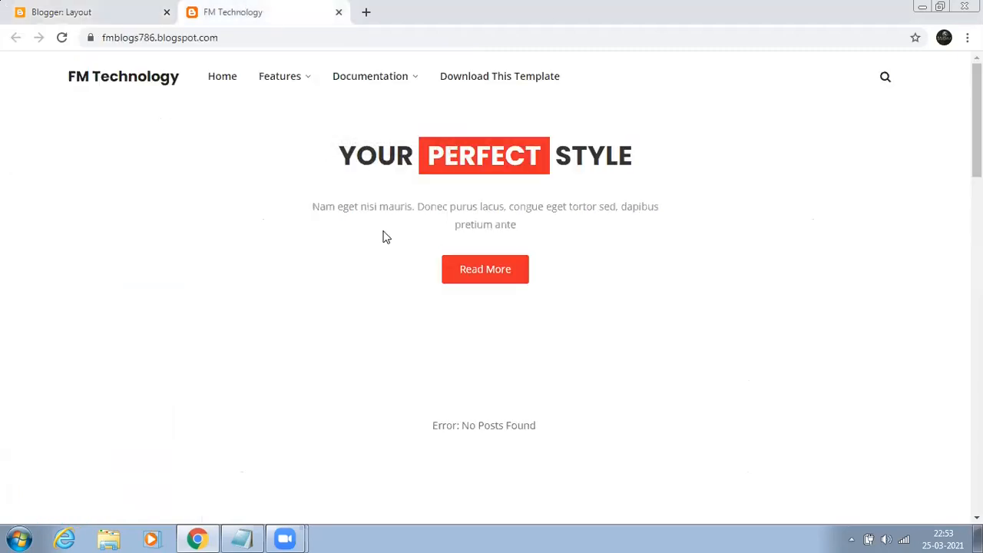
click(62, 38)
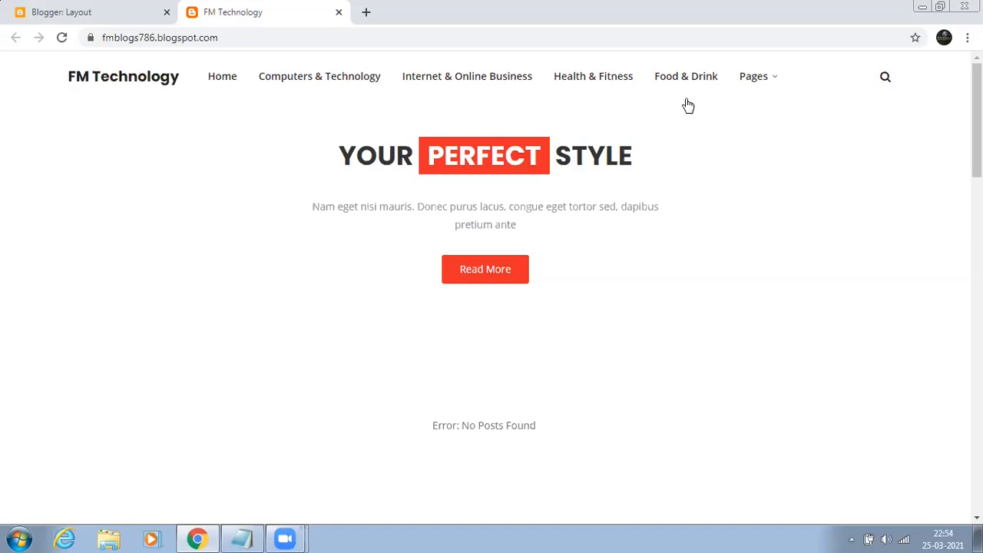
click(764, 83)
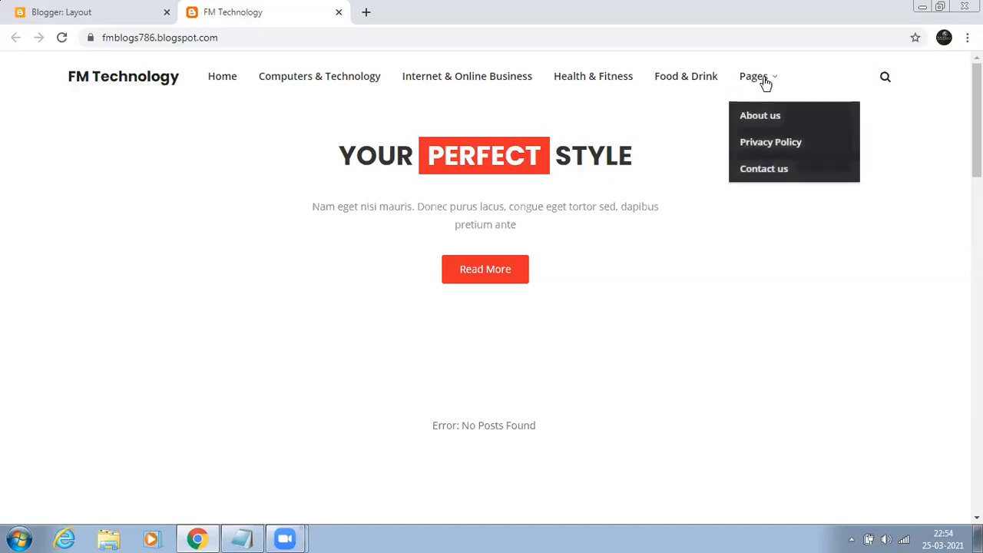
mouse_move(764, 80)
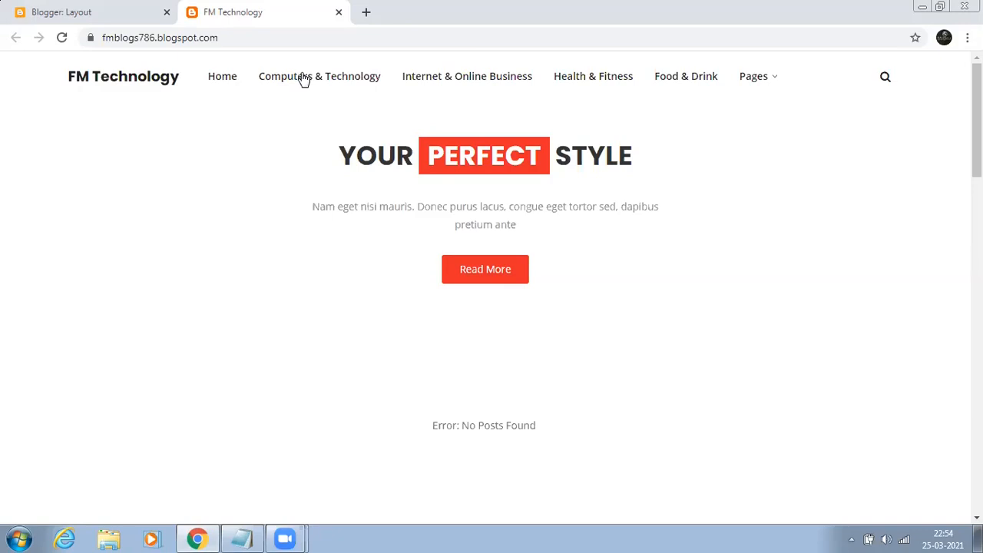
click(299, 79)
Examine the live blog's homepage, including its sidebar widgets and footer.
scroll(312, 276, down, 6)
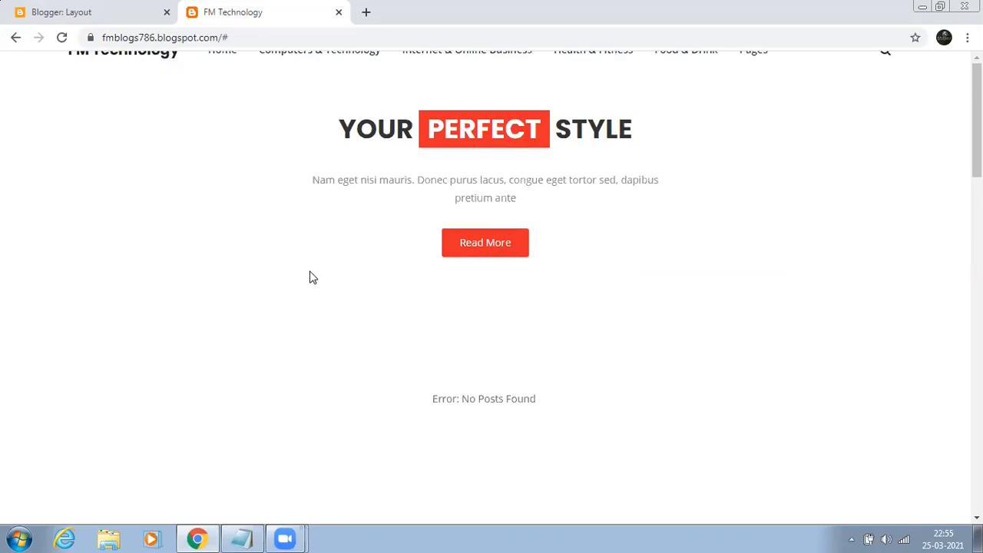
scroll(409, 301, down, 3)
scroll(409, 301, up, 2)
scroll(707, 322, down, 2)
scroll(760, 385, down, 1)
scroll(759, 384, down, 3)
scroll(753, 384, up, 6)
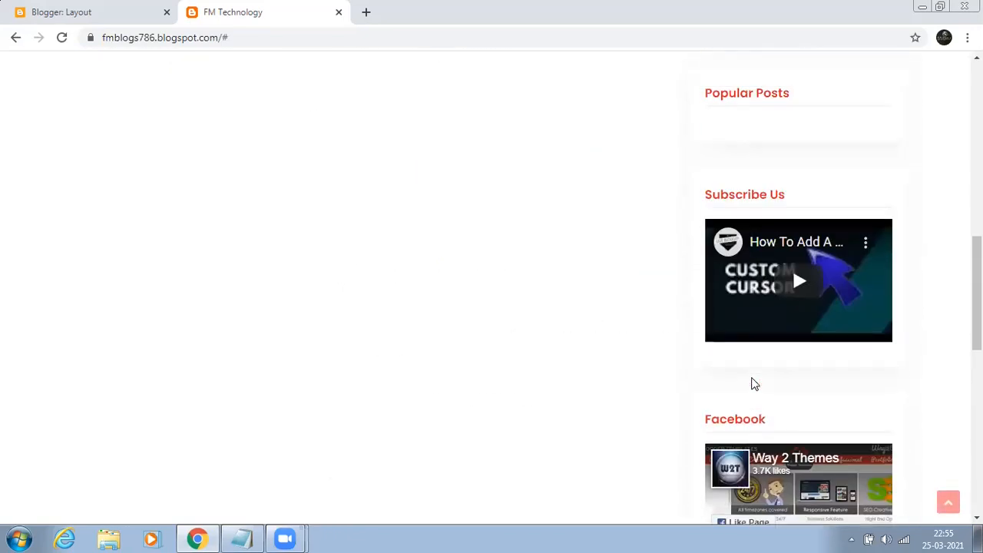
scroll(795, 290, down, 2)
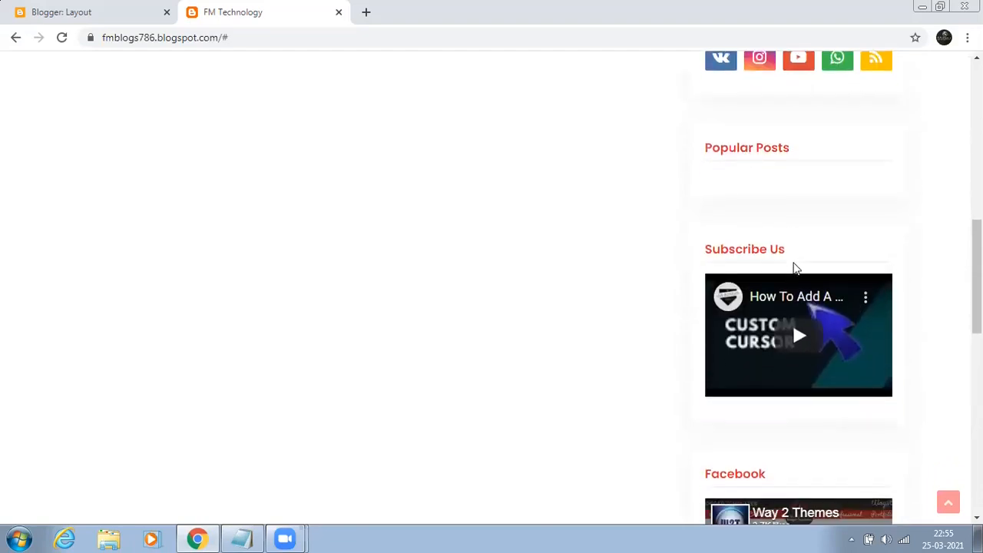
scroll(796, 269, down, 3)
scroll(776, 334, down, 7)
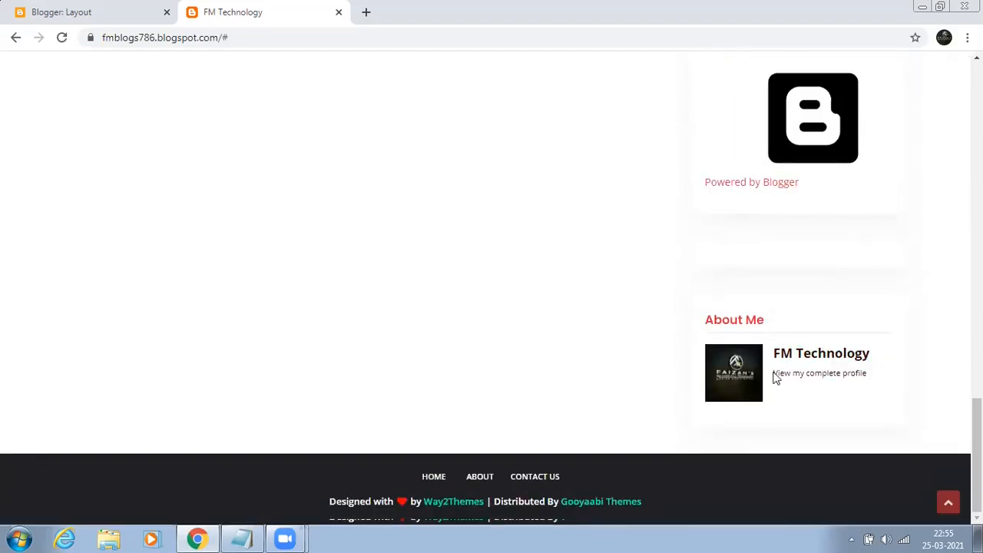
scroll(737, 384, up, 6)
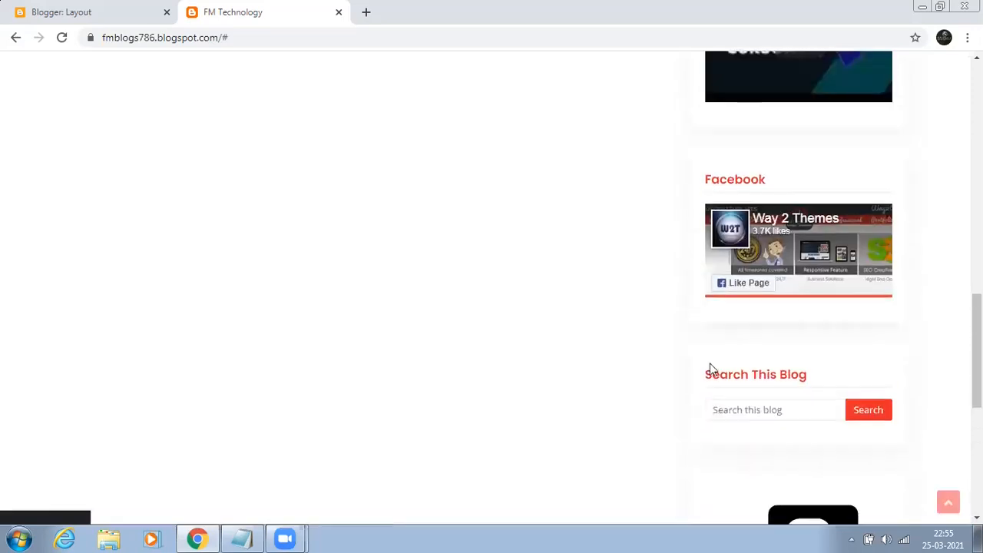
scroll(710, 363, up, 10)
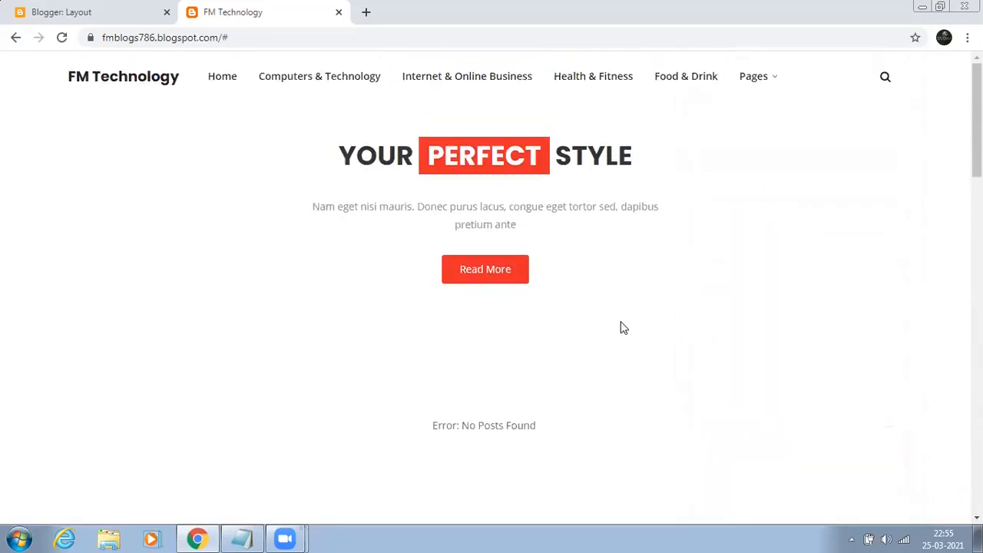
scroll(599, 340, down, 9)
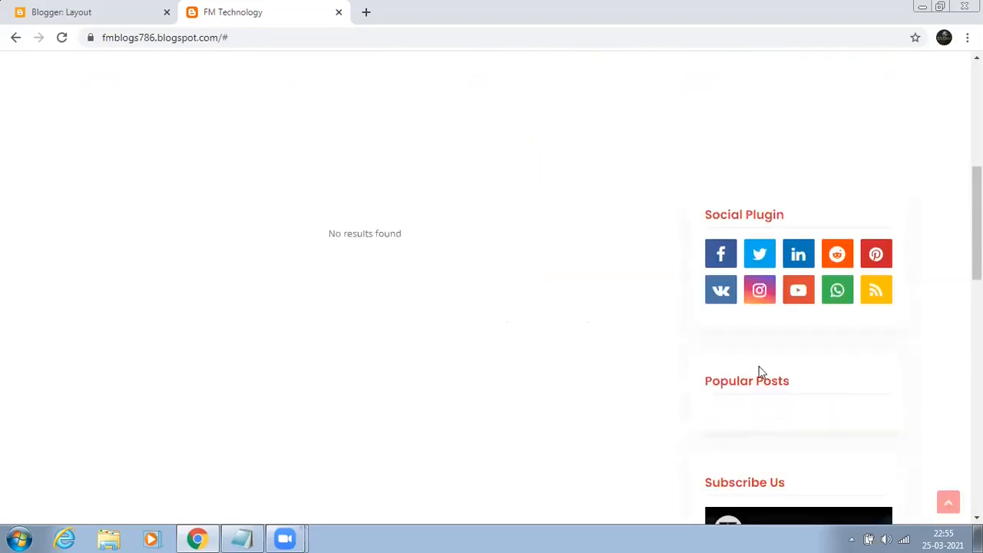
scroll(661, 377, up, 9)
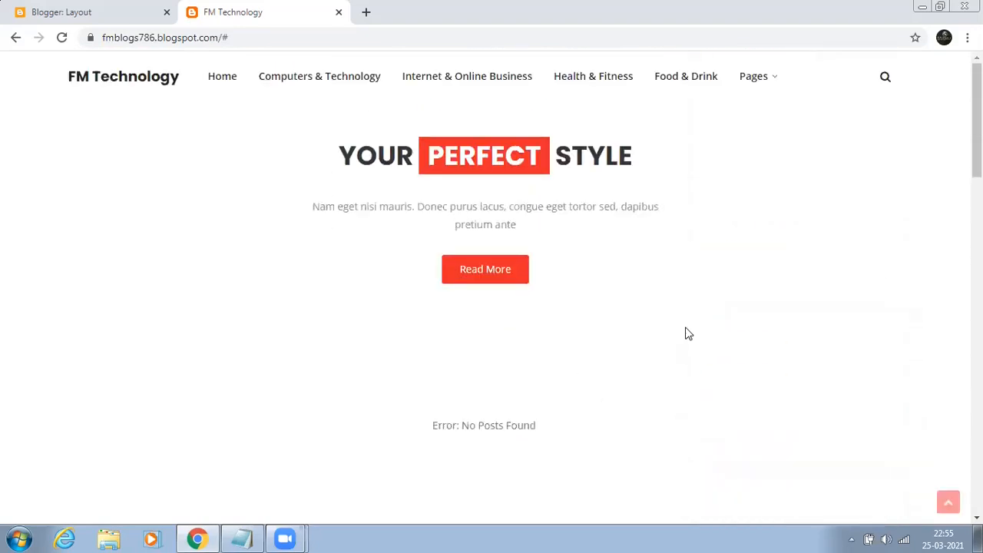
Create a new post in Blogger and insert the blog's stored image of a person working among machinery.
click(87, 9)
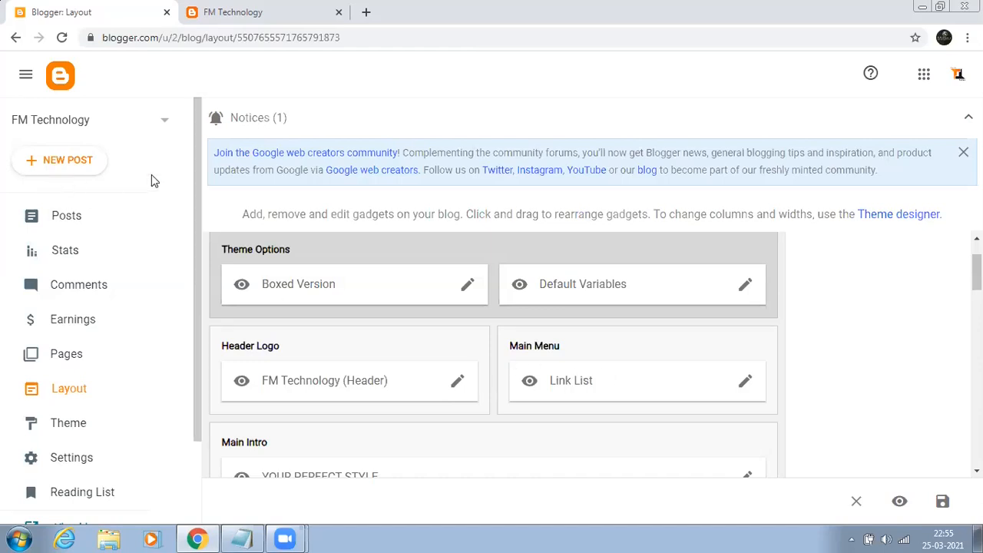
click(66, 166)
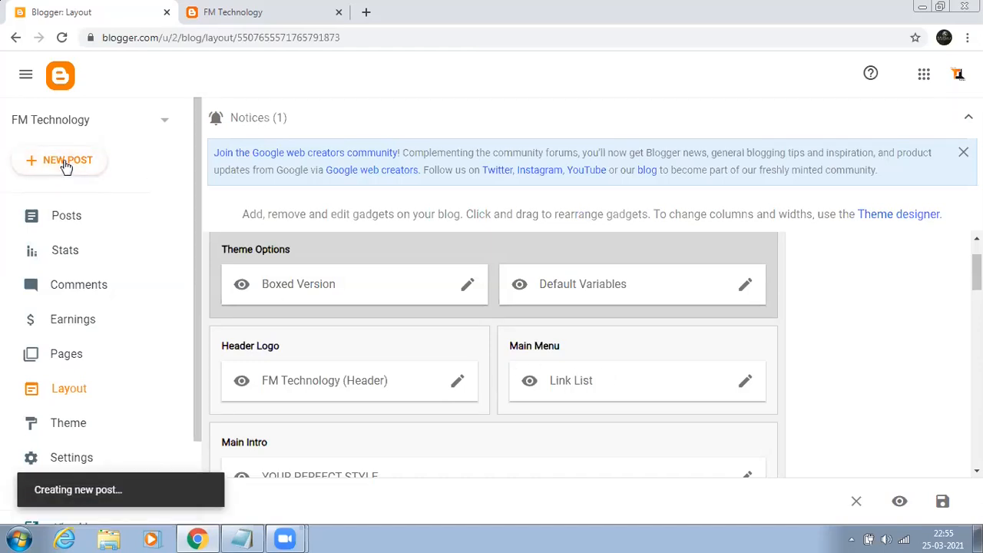
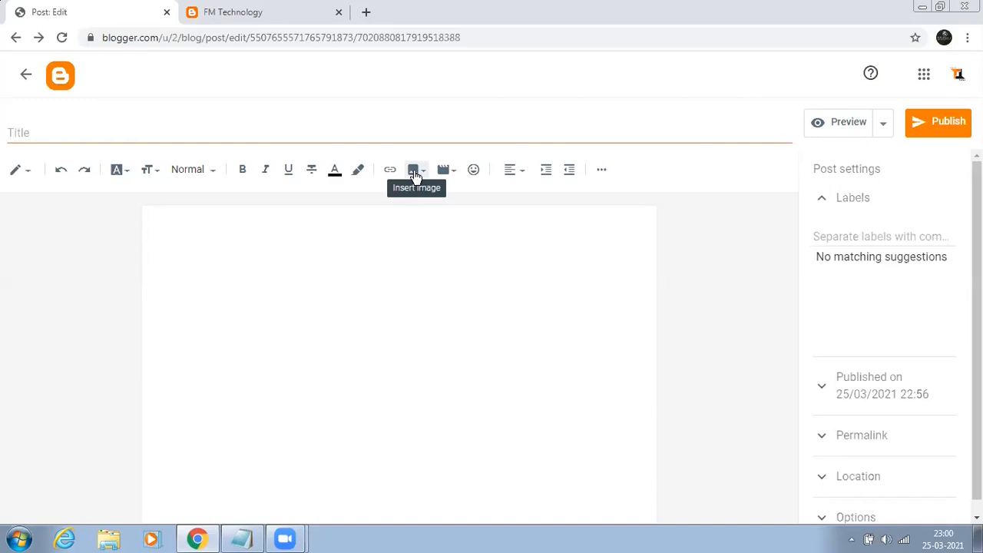
click(415, 172)
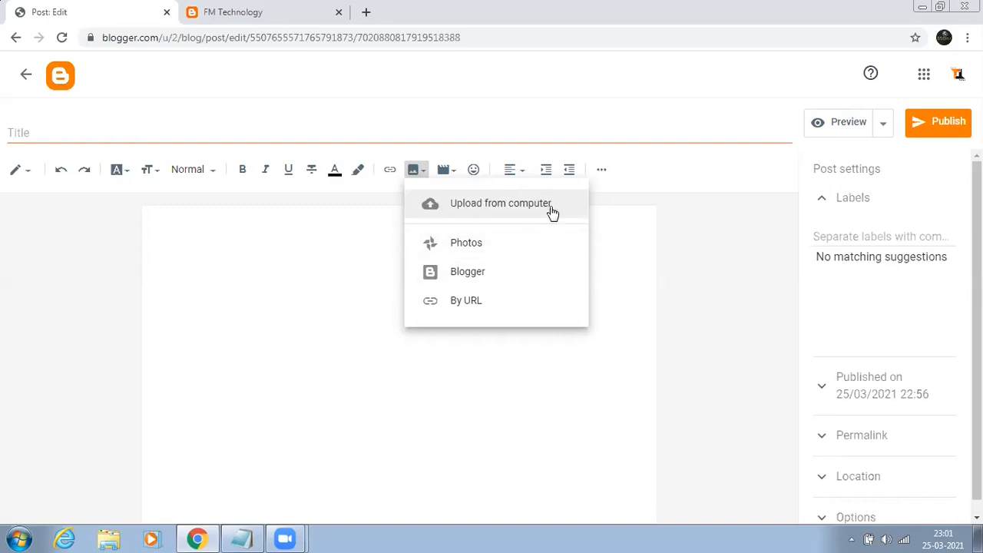
click(501, 281)
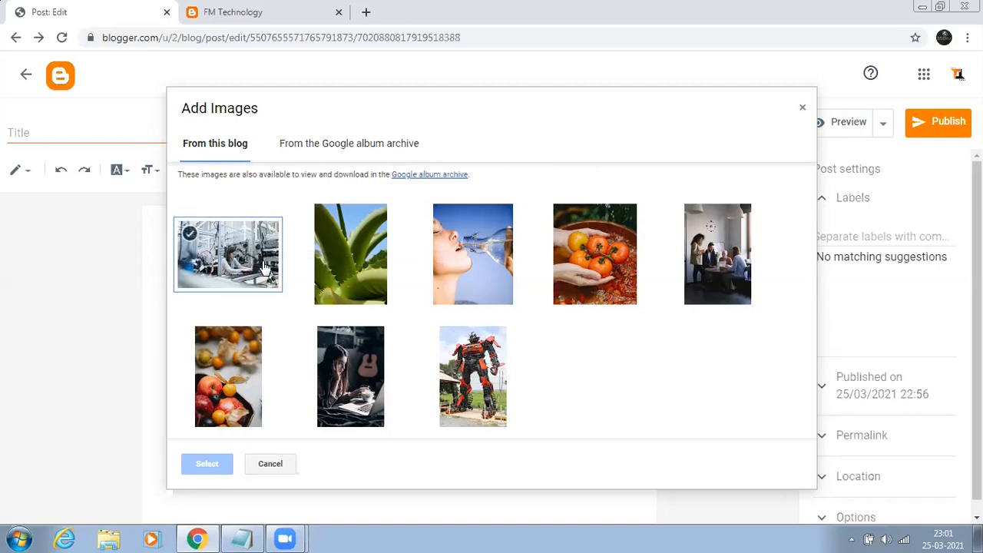
click(227, 257)
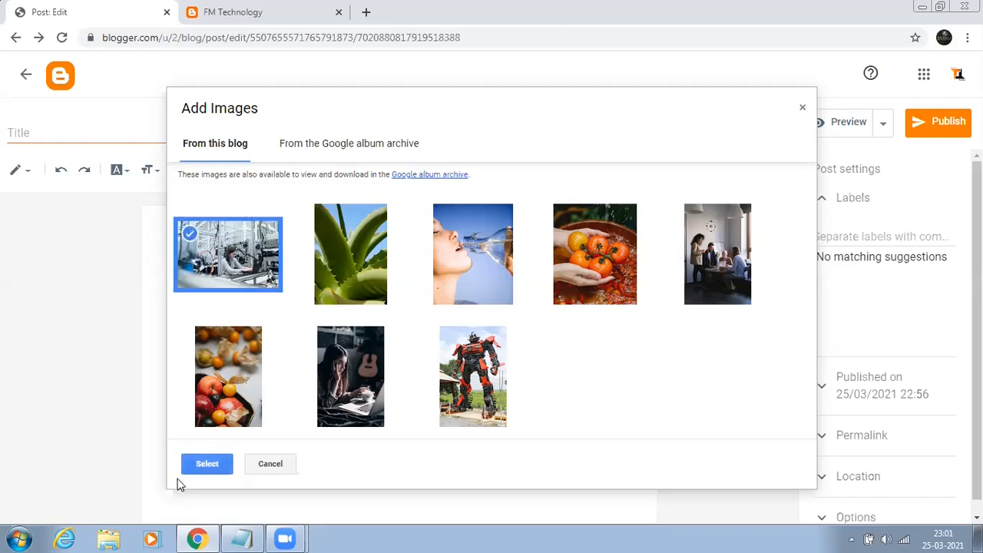
click(204, 464)
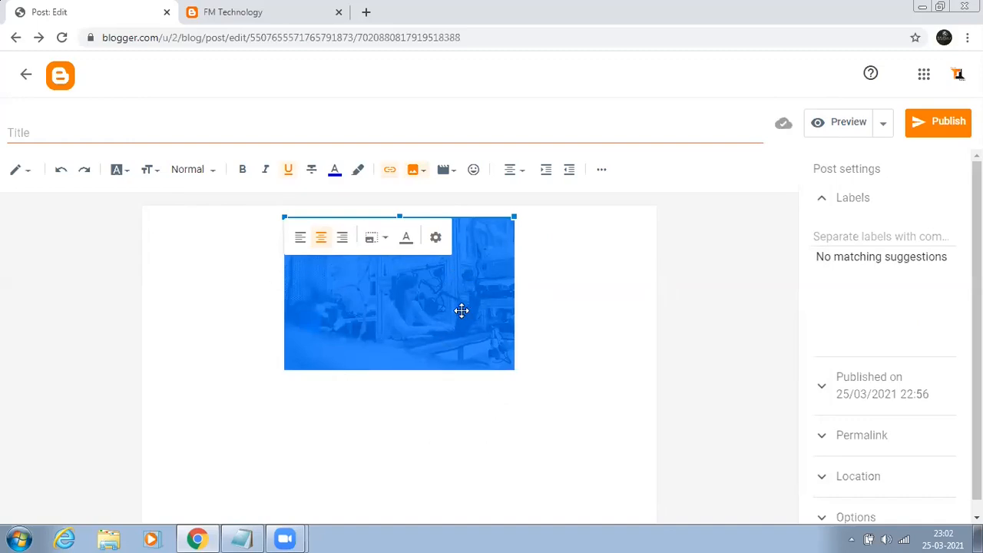
Set the inserted image to Original size and place the text cursor on the empty line below it.
click(373, 241)
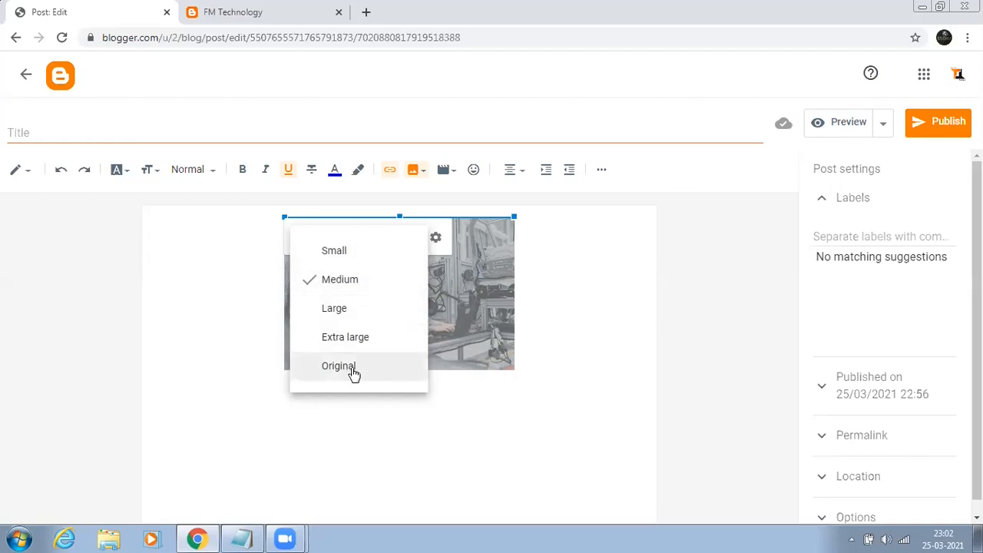
click(350, 367)
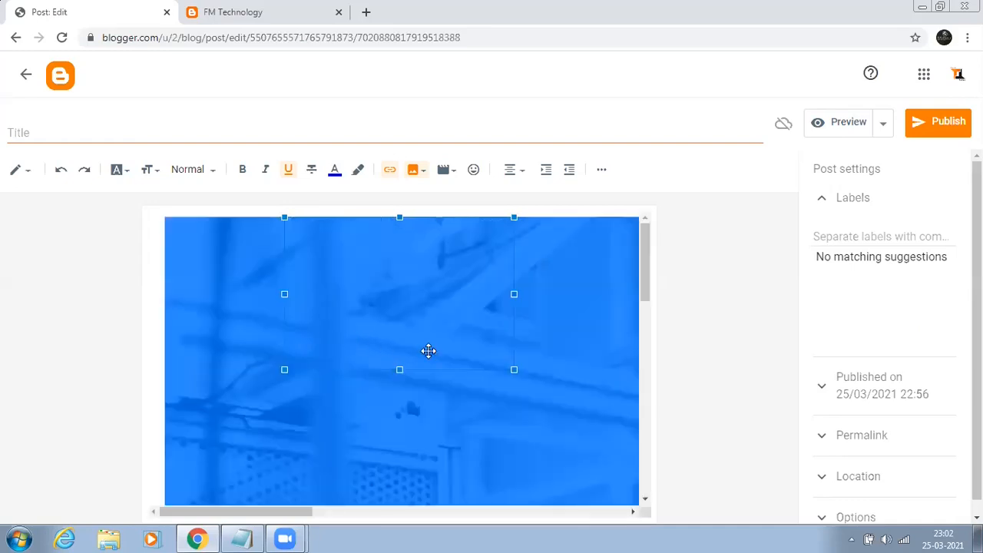
scroll(155, 328, down, 2)
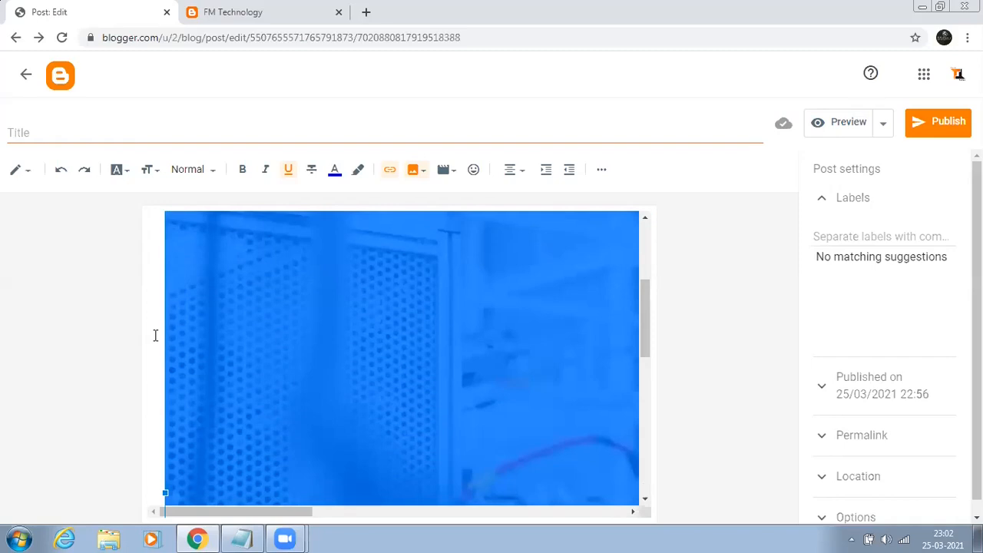
click(155, 336)
scroll(172, 340, down, 3)
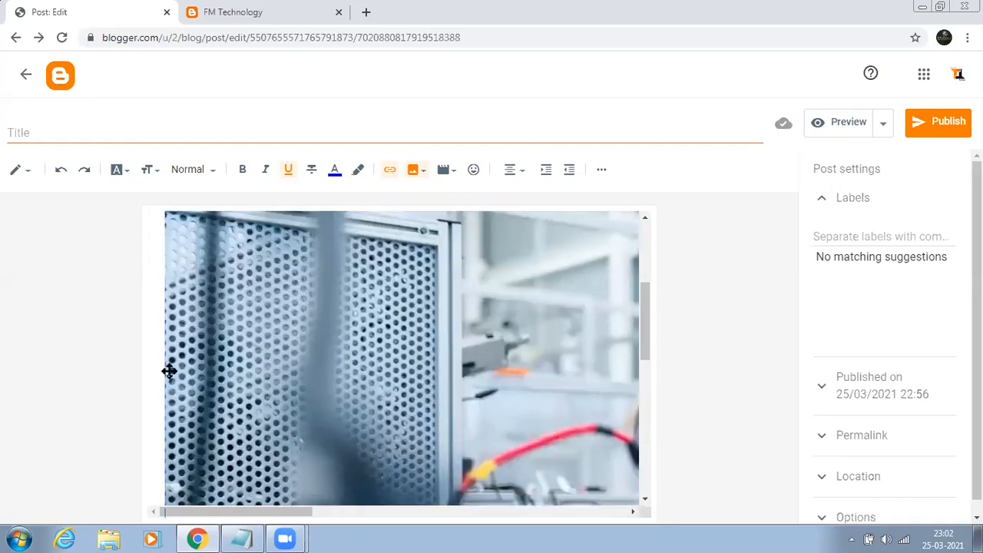
scroll(235, 385, down, 1)
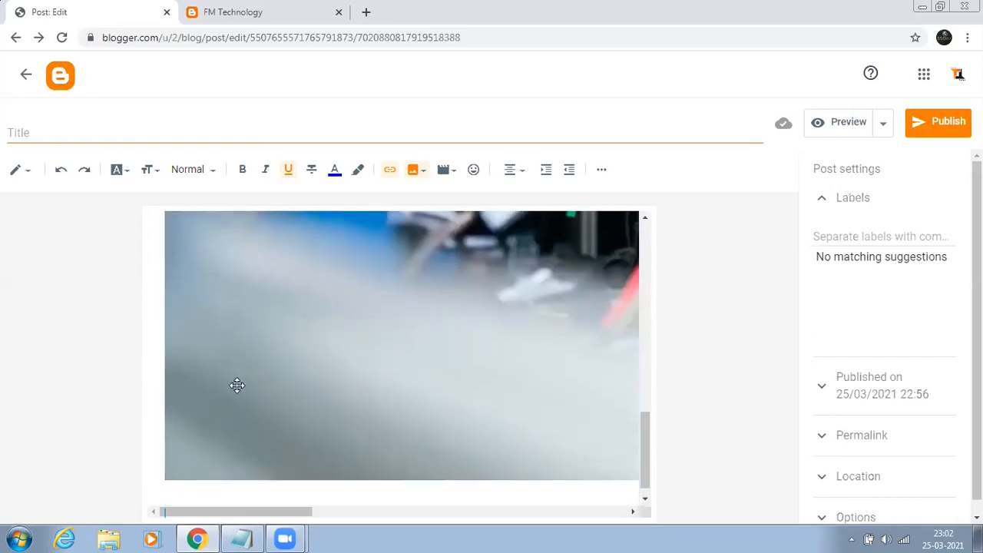
click(154, 381)
scroll(154, 381, down, 1)
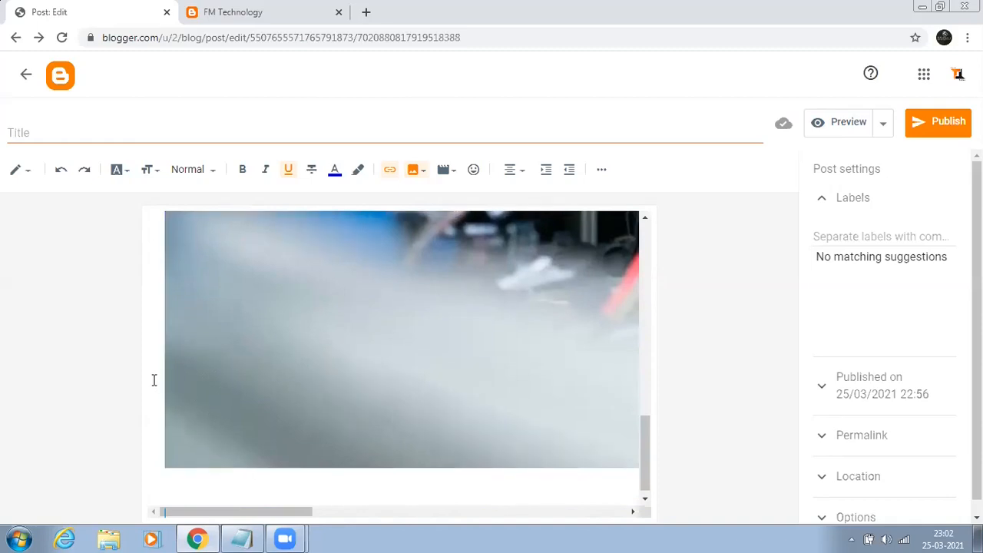
click(174, 487)
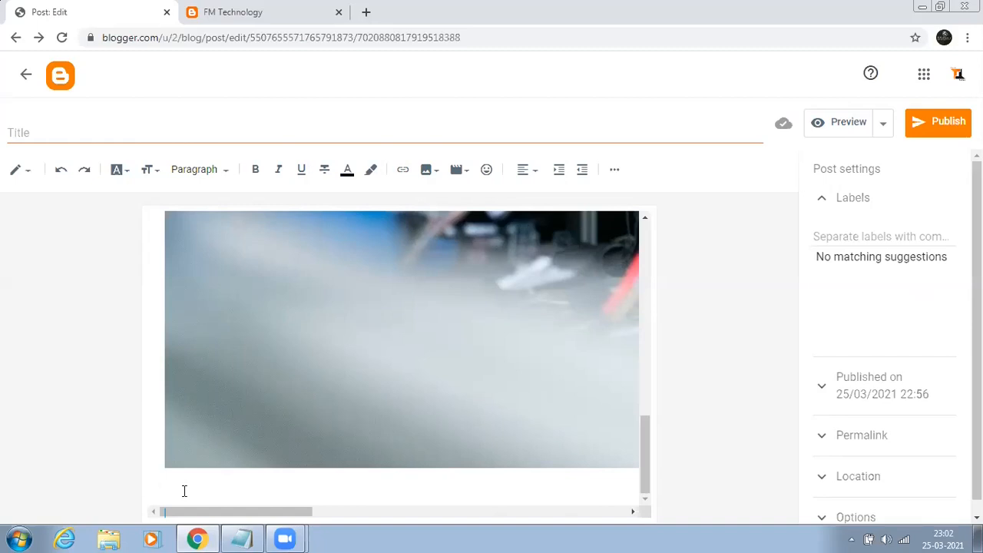
click(185, 491)
Switch to the Articles file in Notepad and copy the heading "6 Common Mistakes Computer Users Must Avoid".
click(242, 539)
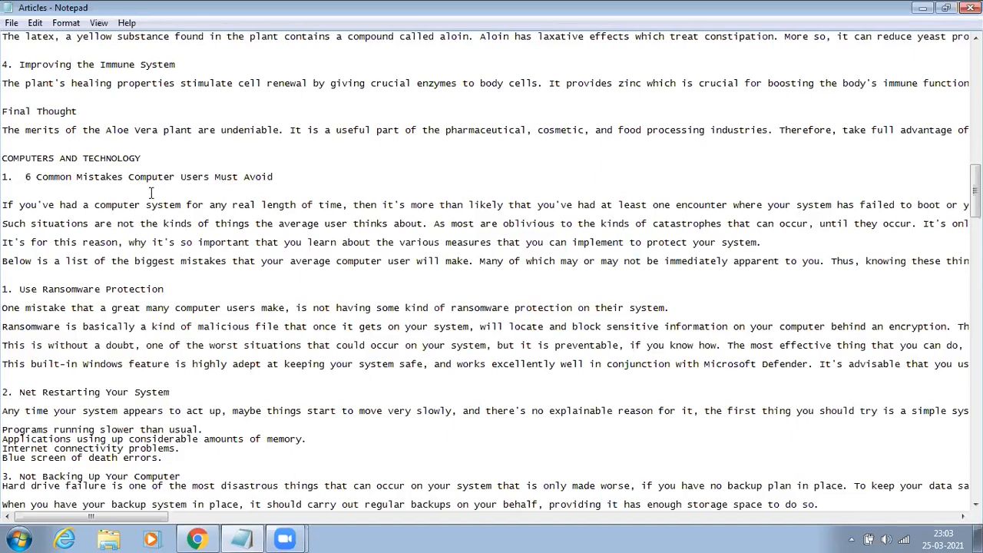
click(26, 177)
key(shift+End)
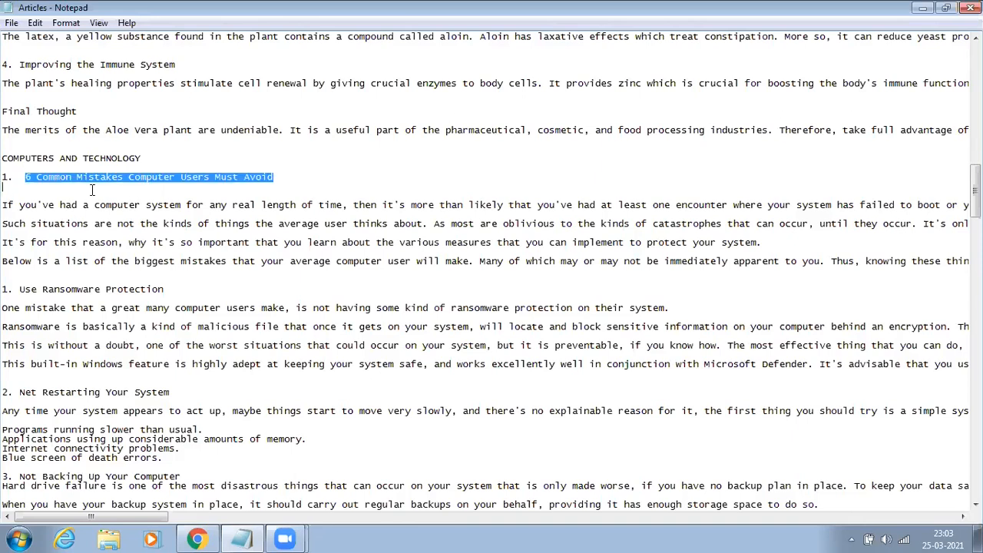
right_click(198, 177)
click(245, 222)
Return to the Blogger post in Chrome and paste "6 Common Mistakes Computer Users Must Avoid" as its title.
key(alt+Tab)
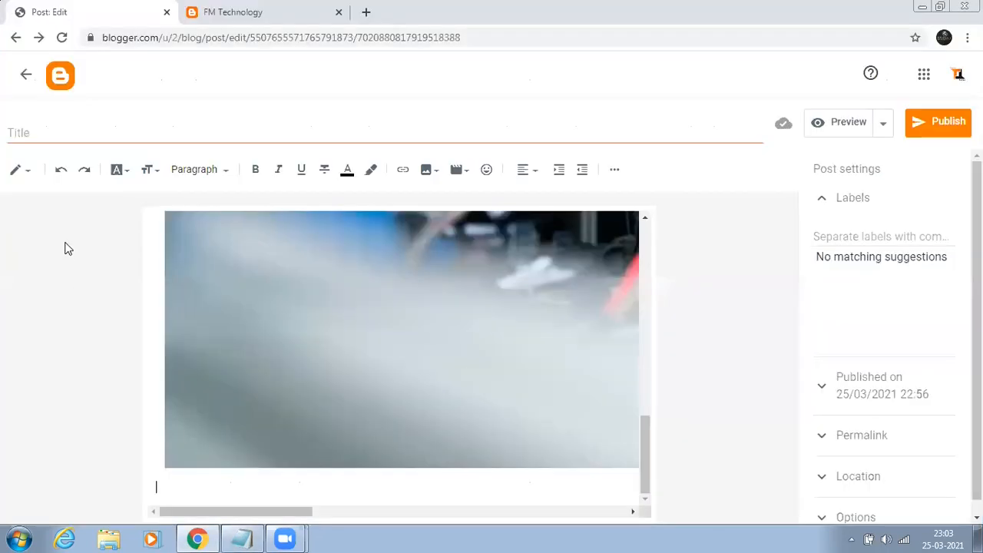
click(24, 131)
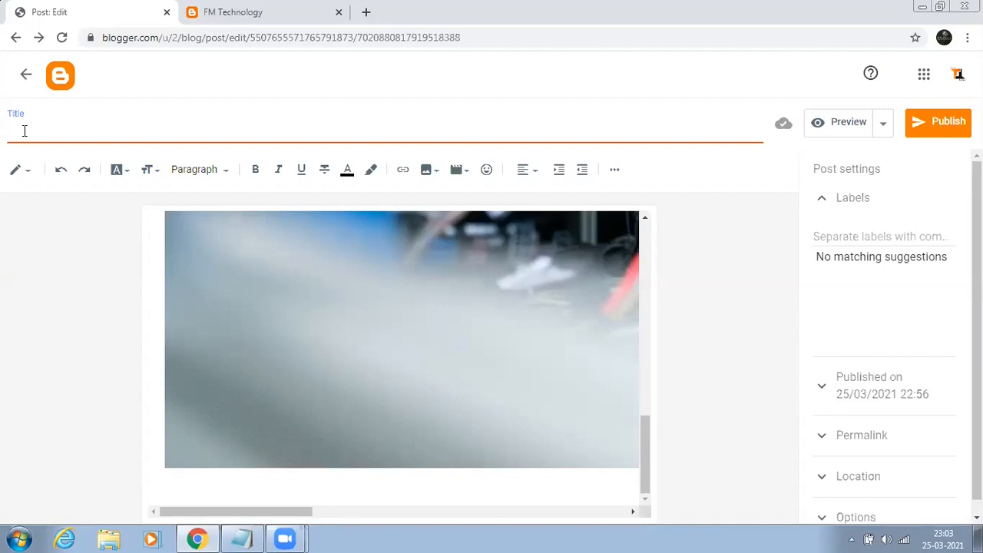
right_click(25, 131)
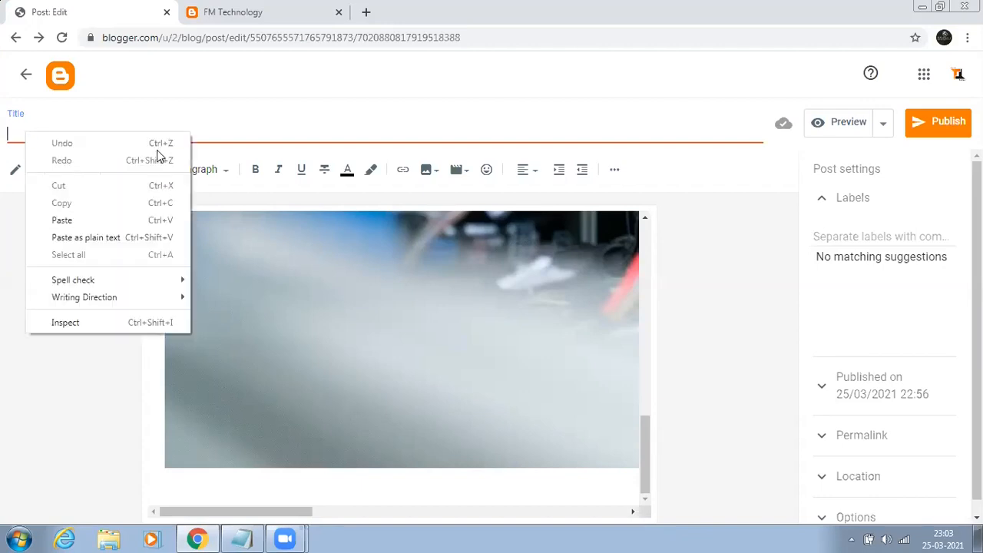
click(73, 220)
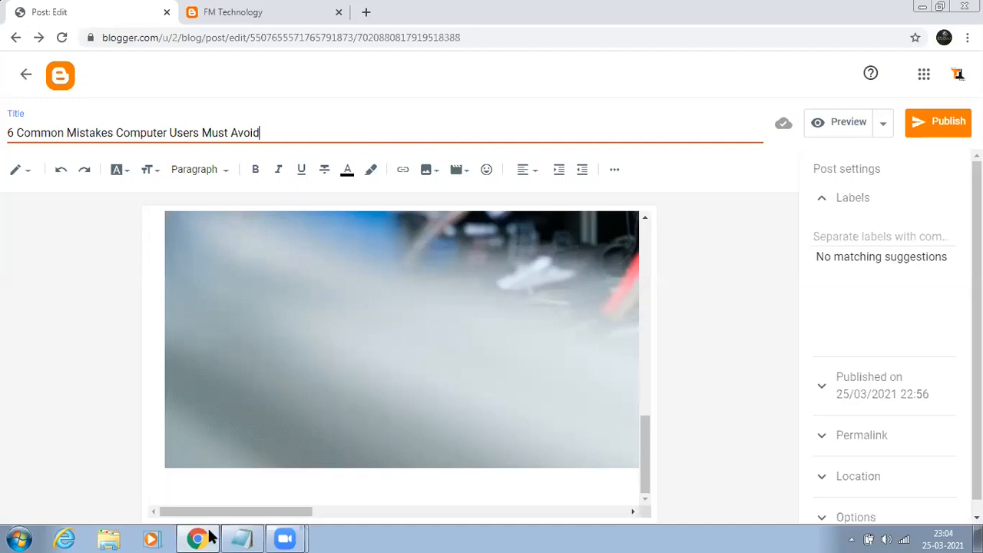
In the Articles file in Notepad, copy the article's full body, from "If you've had a computer system" through the closing author line.
click(241, 538)
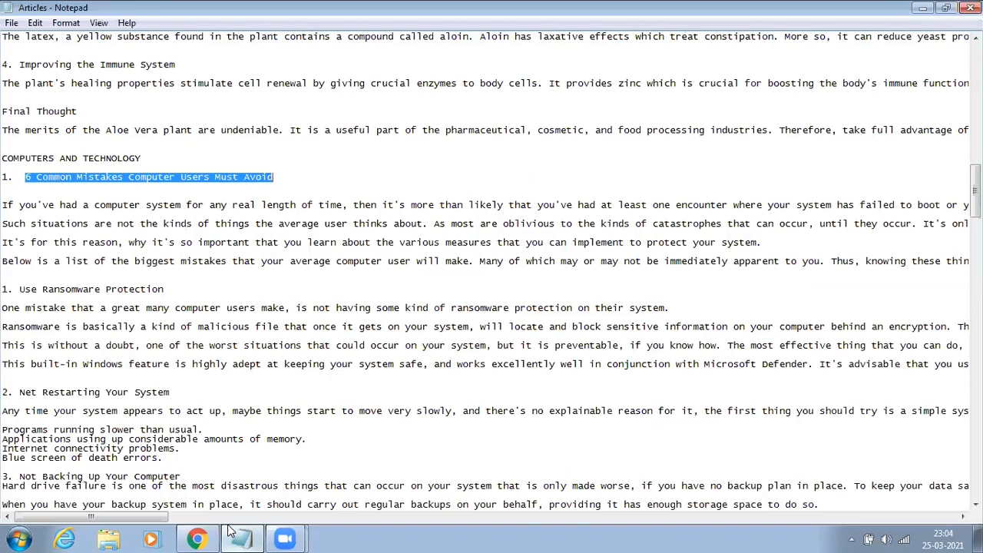
click(330, 160)
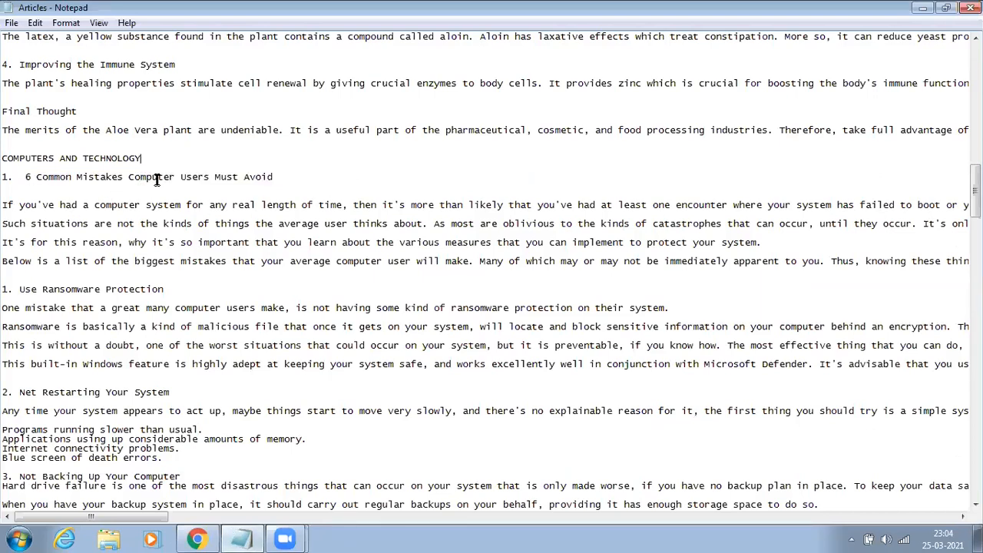
scroll(156, 178, down, 1)
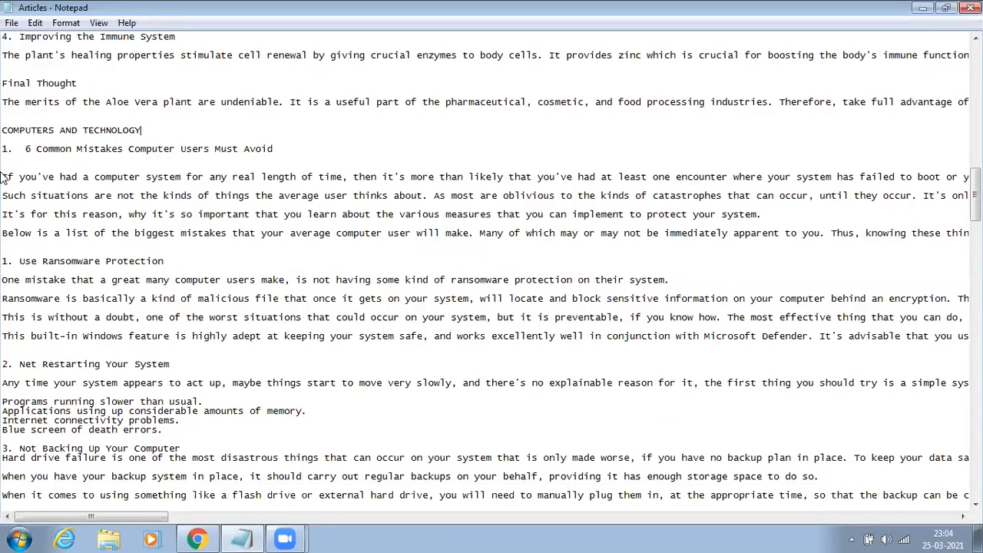
drag(7, 176, 269, 392)
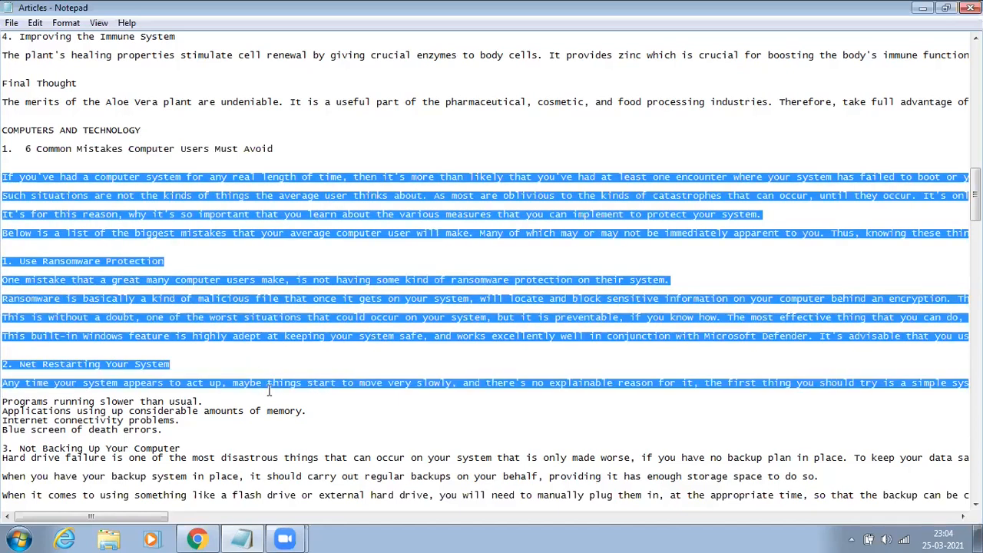
drag(269, 392, 684, 288)
right_click(218, 125)
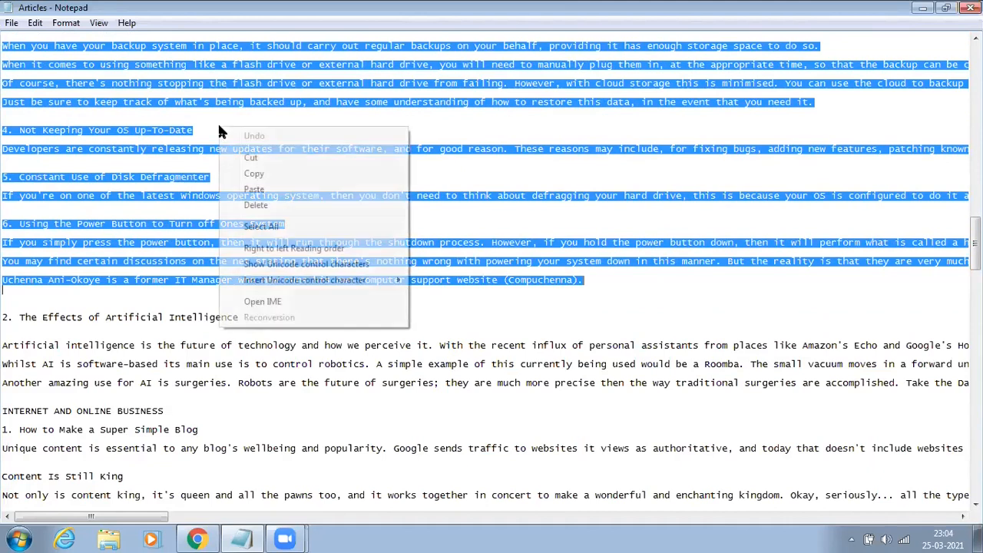
click(254, 173)
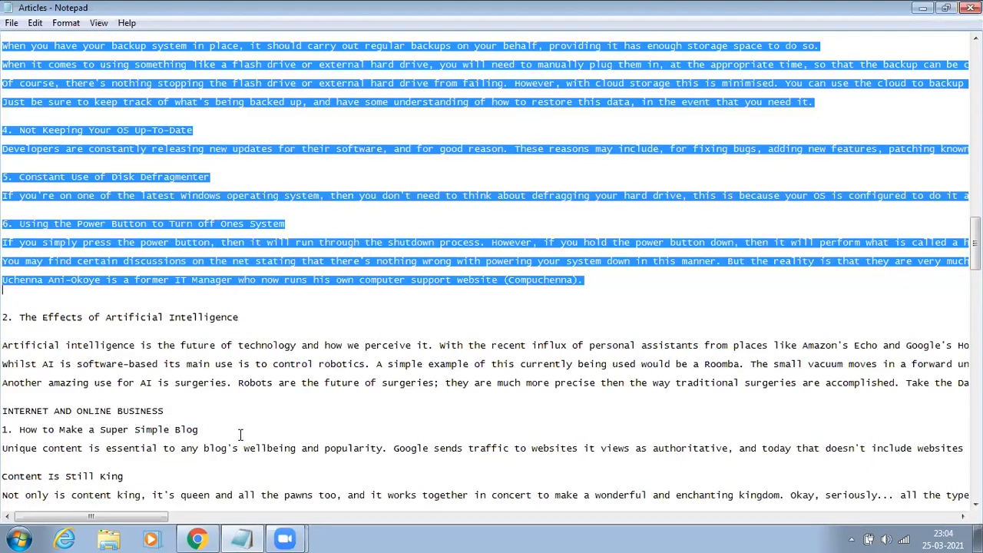
Back in the Blogger post, paste the copied article text on a new line below the image and look over the content.
key(alt+Tab)
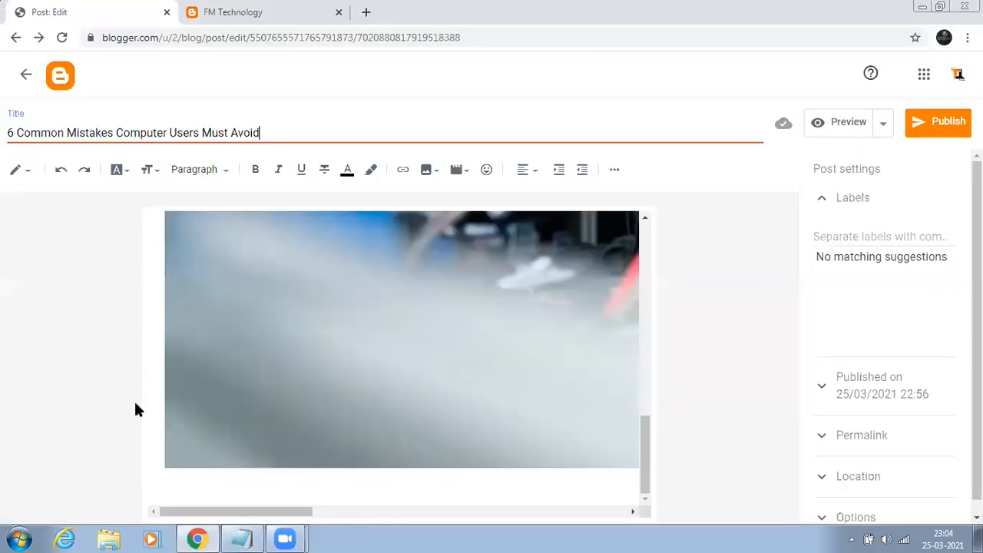
click(171, 490)
key(Return)
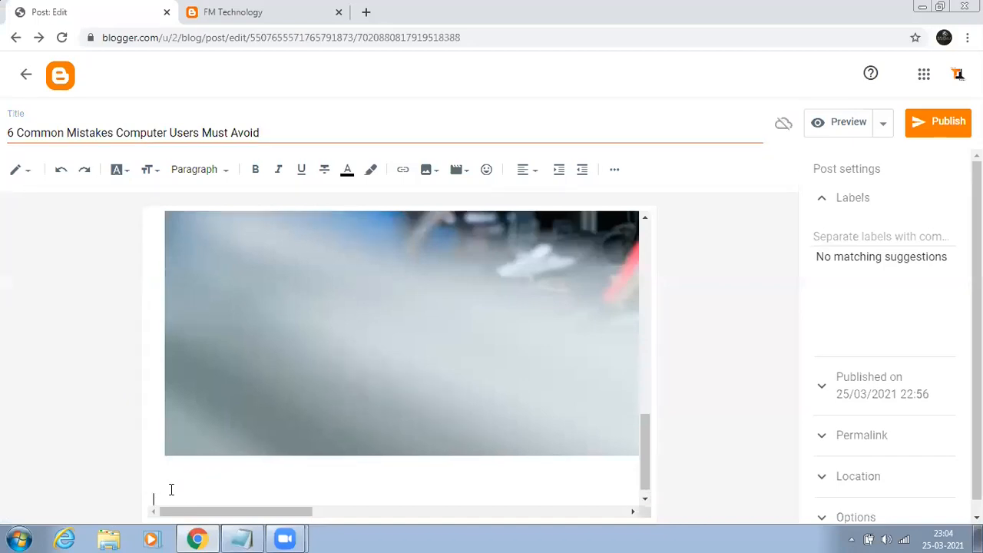
key(ctrl+v)
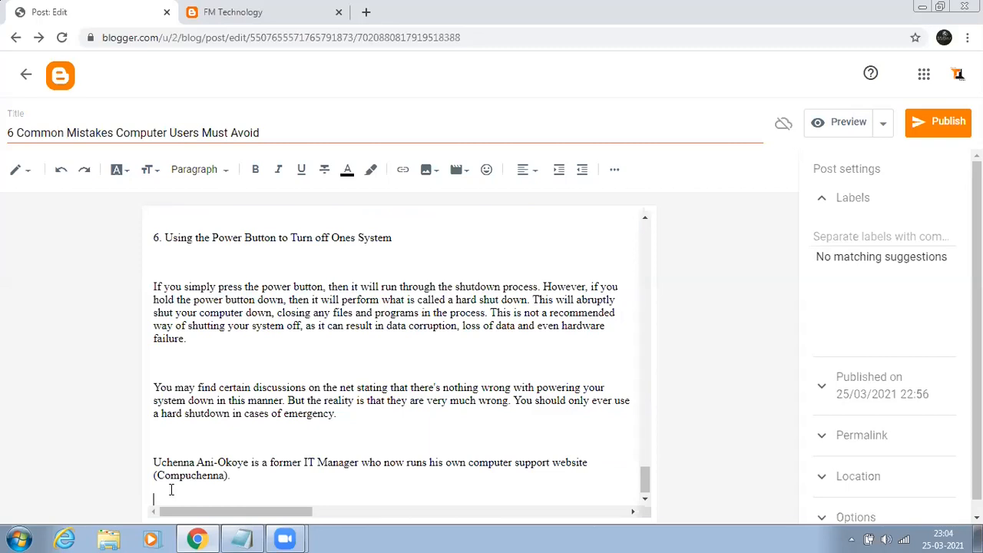
scroll(343, 394, up, 4)
scroll(343, 395, up, 6)
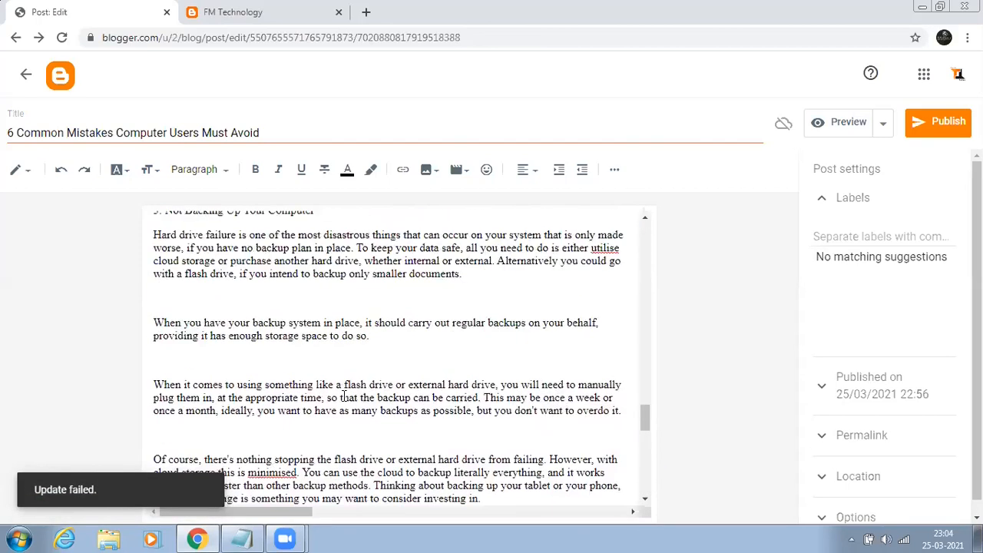
scroll(343, 395, up, 1)
drag(644, 418, 648, 280)
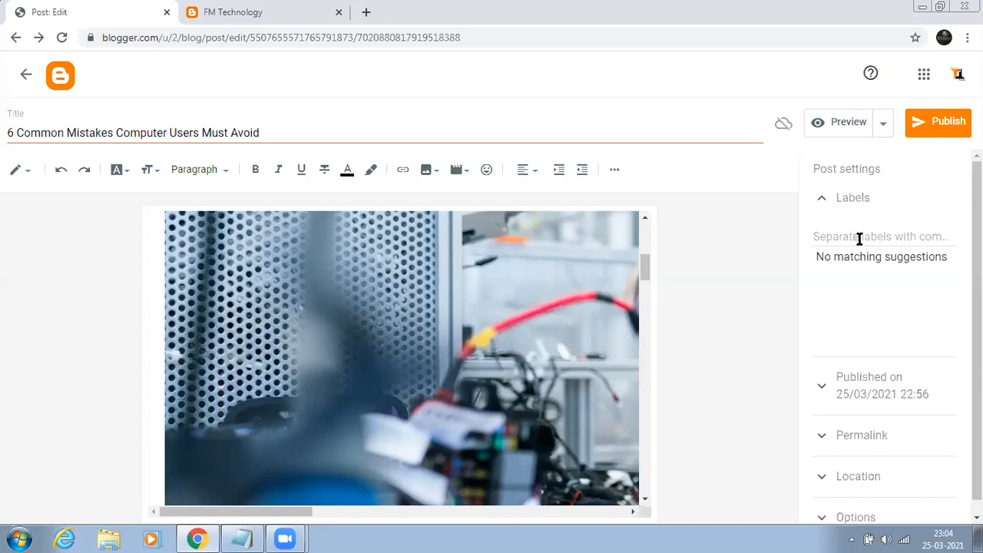
Enter the label "Computers & Technology" in the post settings.
click(832, 236)
scroll(538, 307, down, 5)
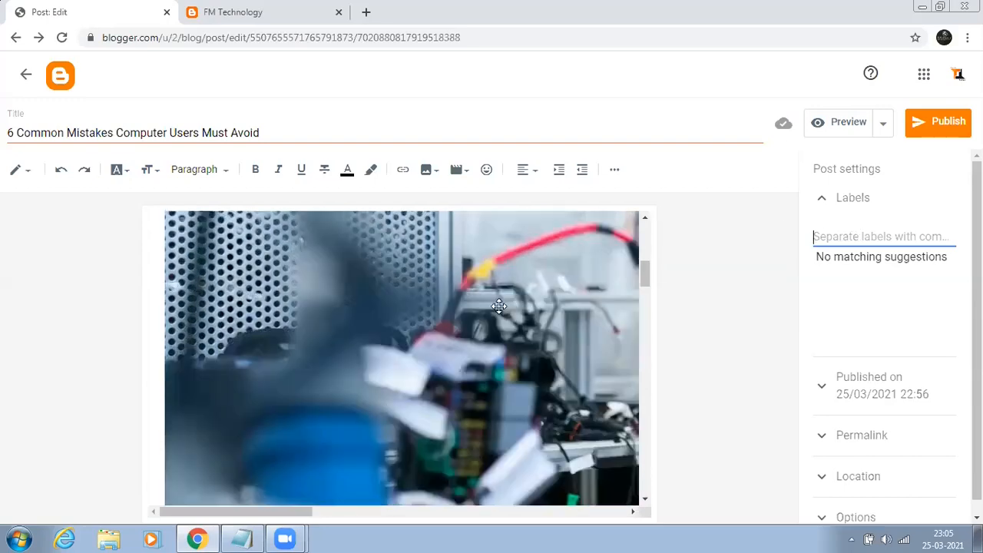
scroll(521, 355, down, 8)
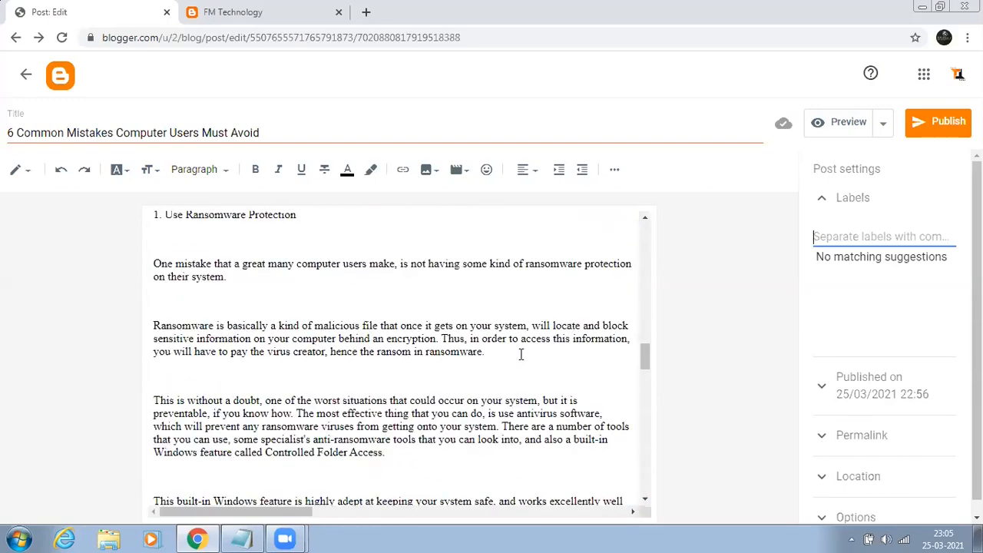
scroll(529, 353, up, 4)
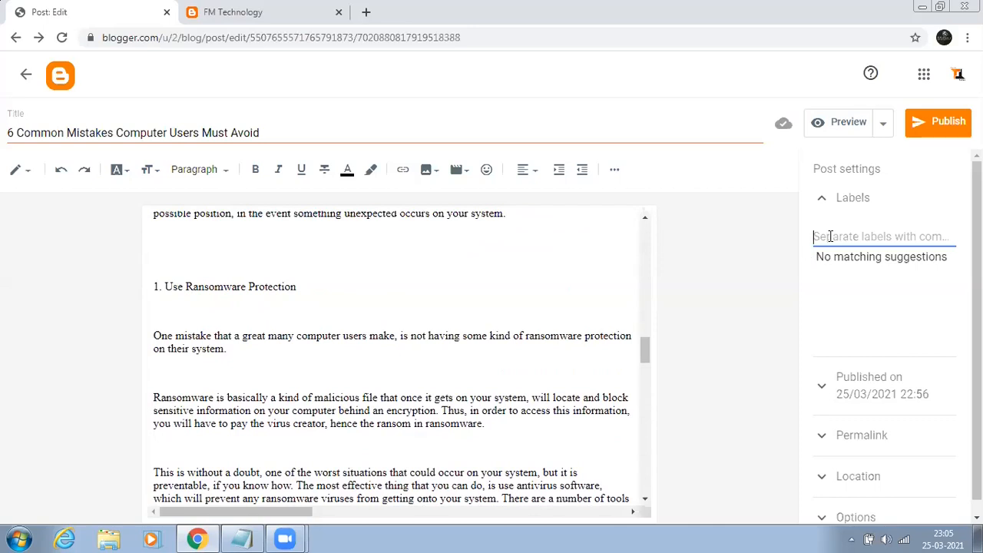
text(Computers)
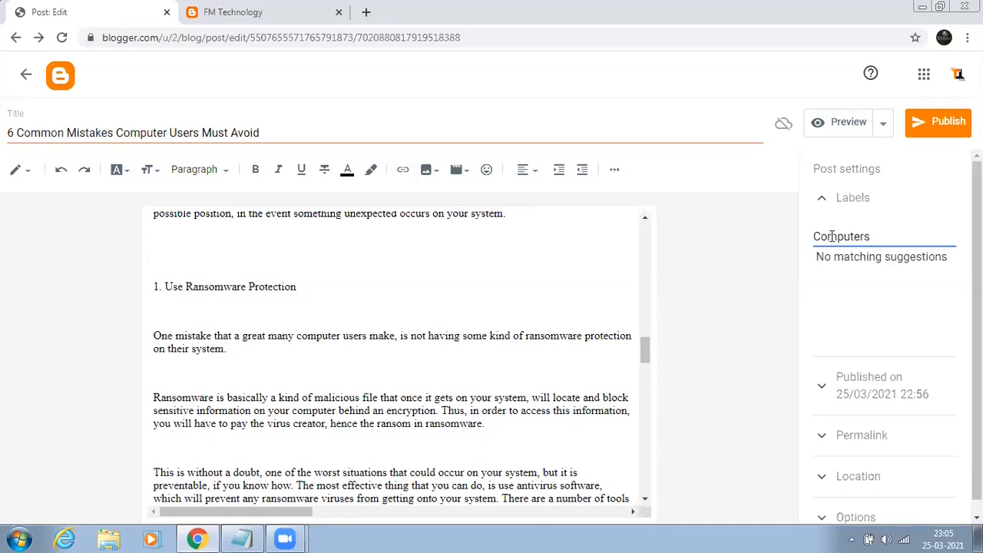
text( & Technology)
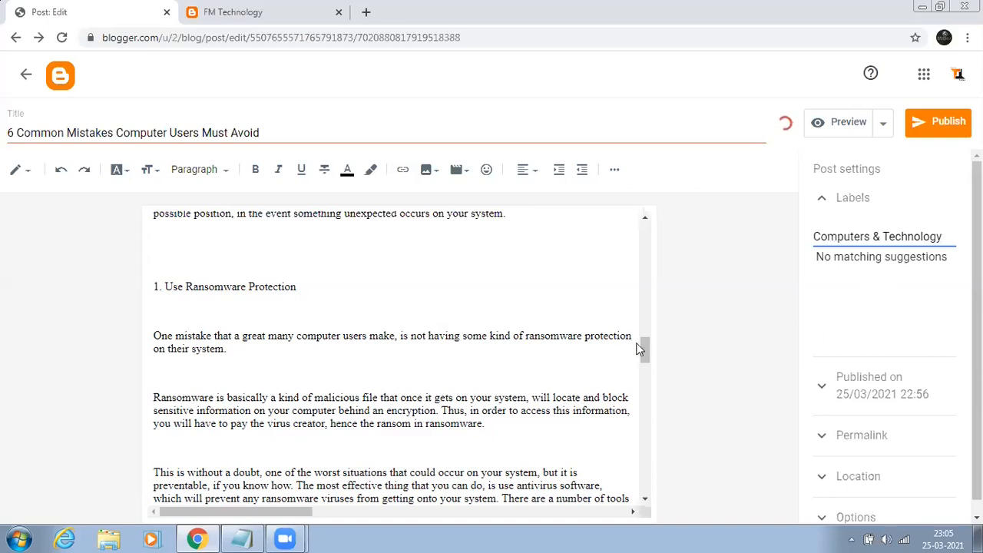
Look over the post's image and text, and publish the post to the blog.
scroll(412, 323, up, 5)
scroll(412, 323, up, 3)
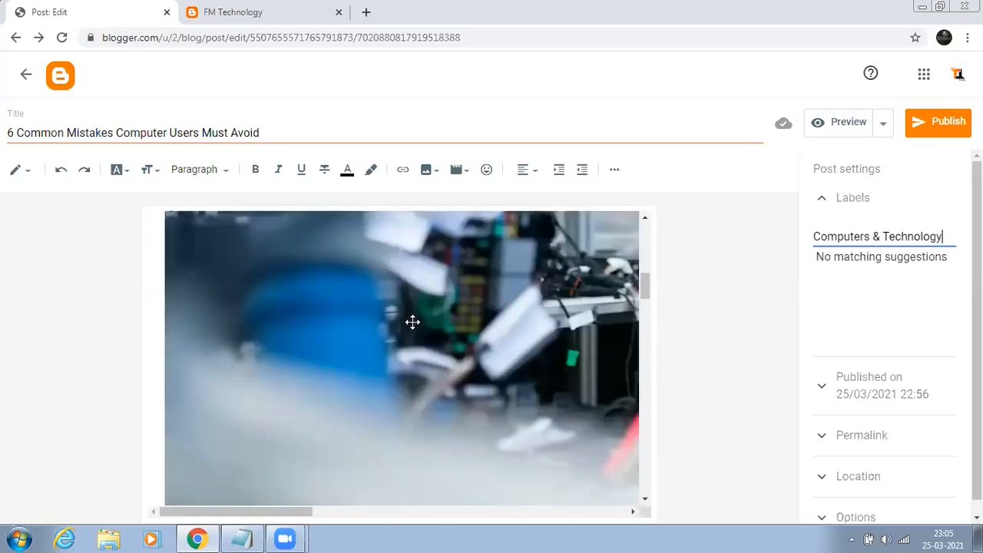
scroll(498, 370, down, 4)
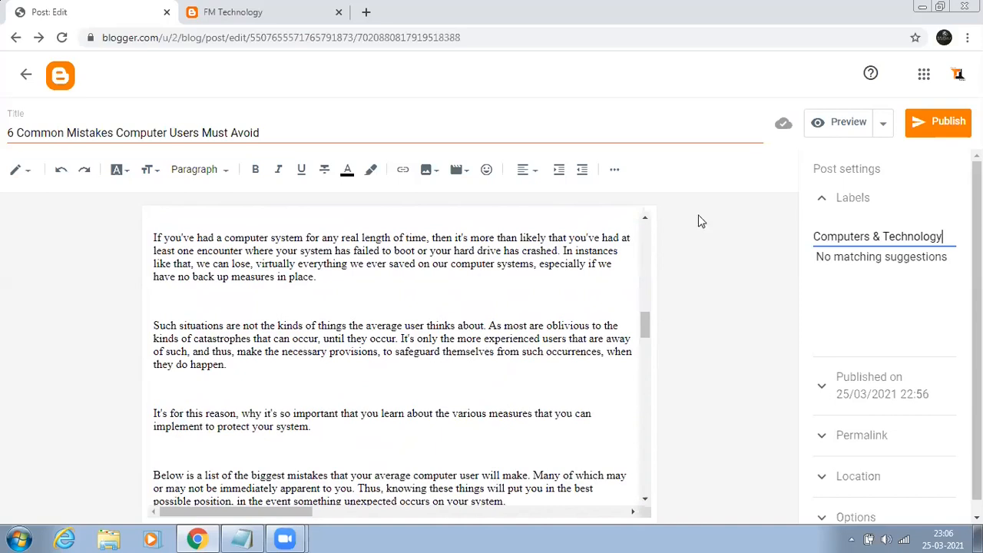
click(926, 125)
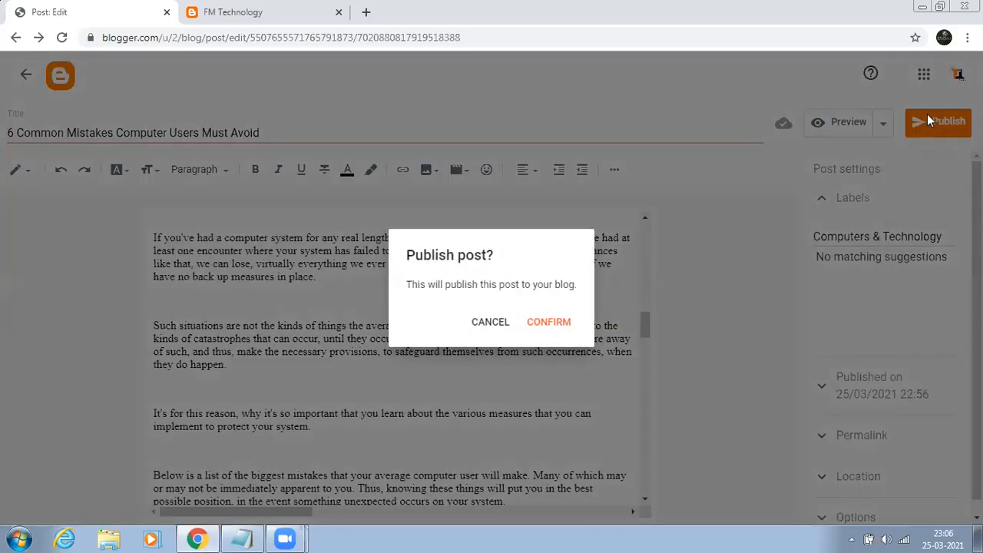
click(552, 325)
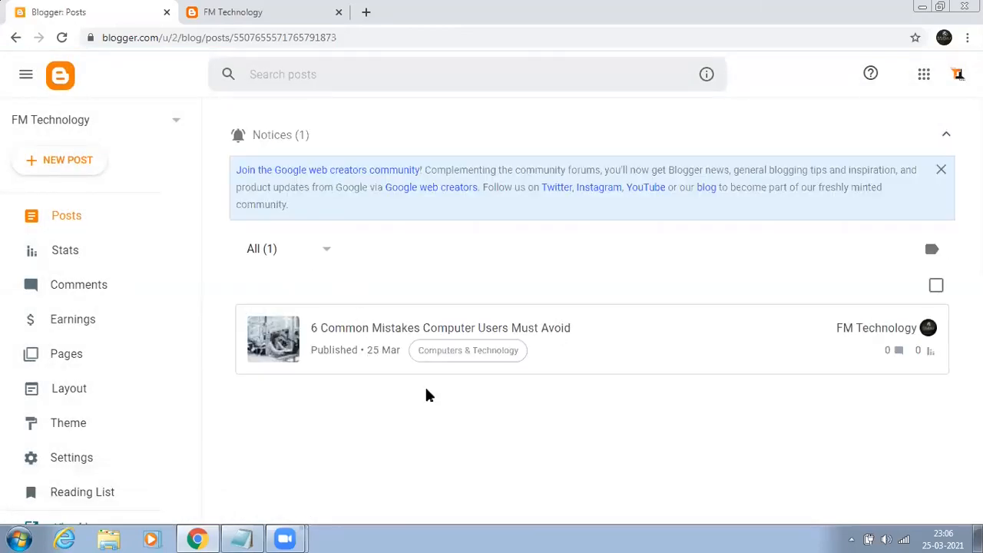
Reload the live FM Technology blog and examine how the new post is displayed on the homepage.
click(240, 11)
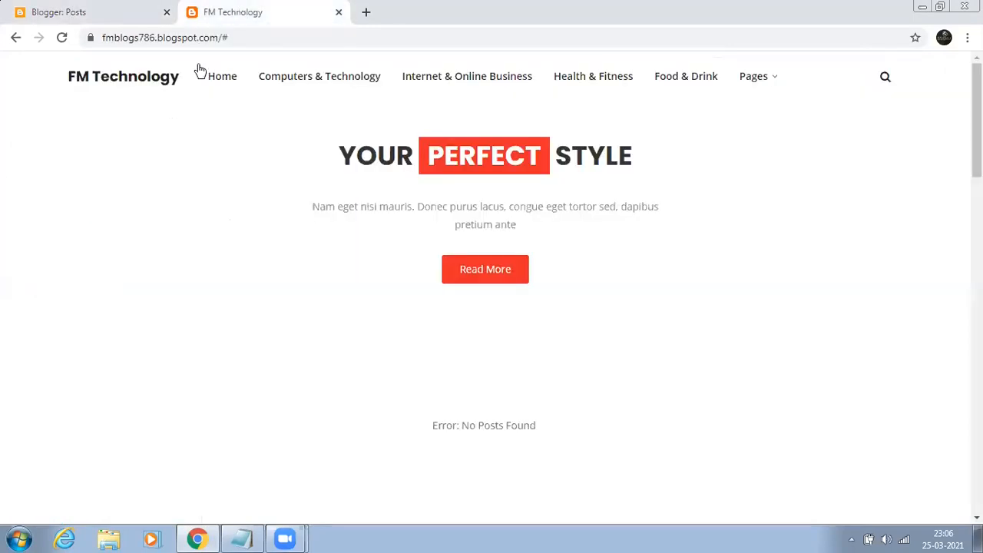
click(62, 37)
scroll(260, 285, down, 7)
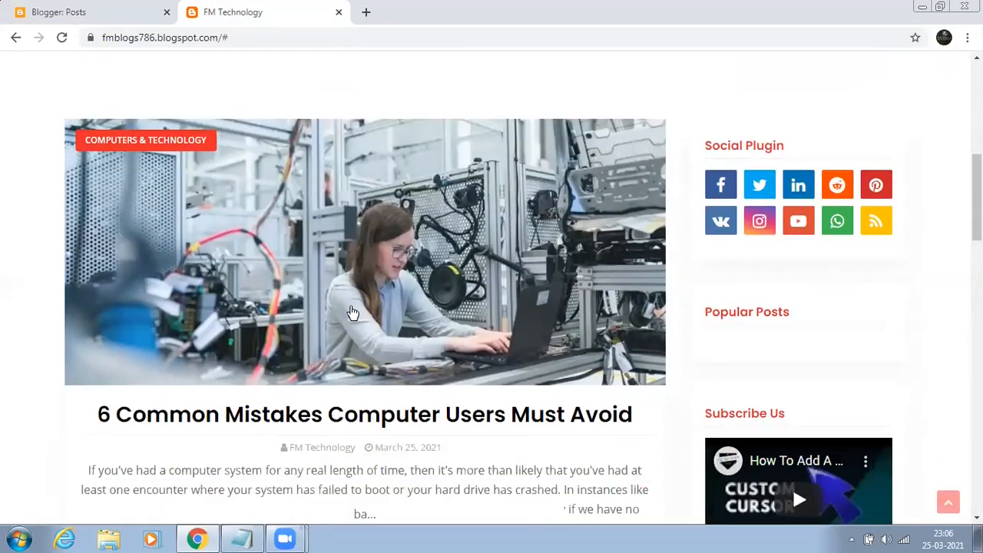
scroll(349, 269, up, 2)
scroll(289, 282, down, 4)
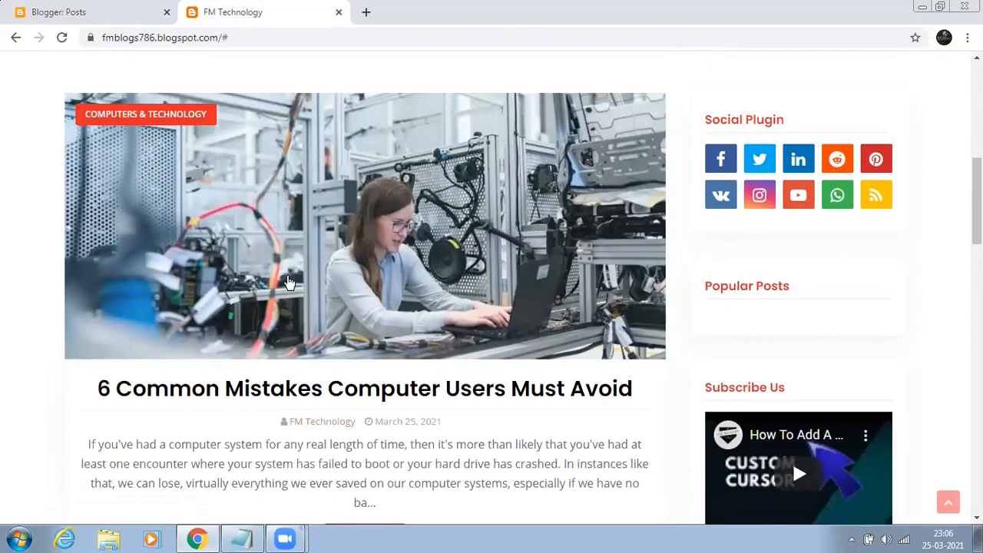
scroll(288, 282, down, 2)
scroll(287, 281, up, 8)
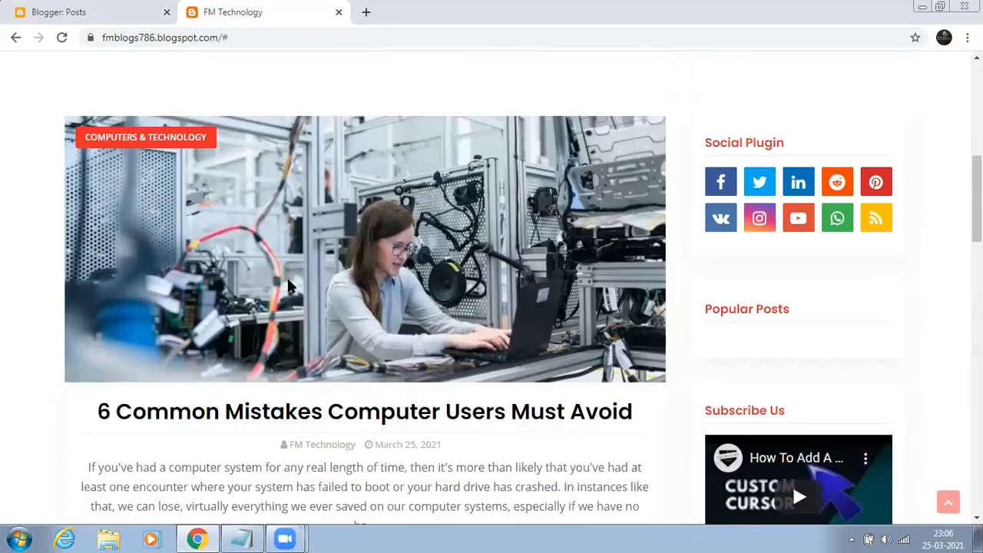
scroll(288, 286, up, 3)
scroll(288, 286, down, 6)
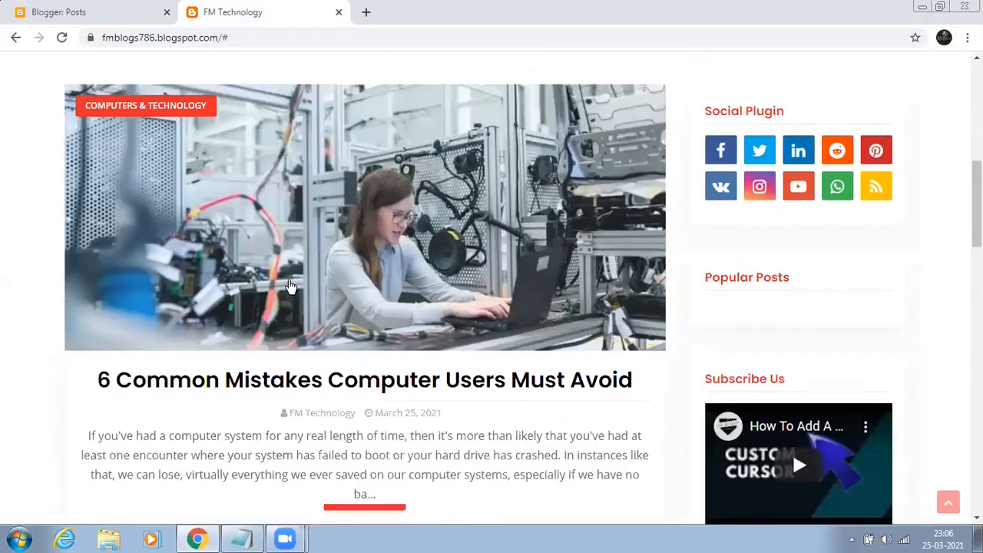
scroll(288, 287, up, 3)
scroll(289, 287, down, 3)
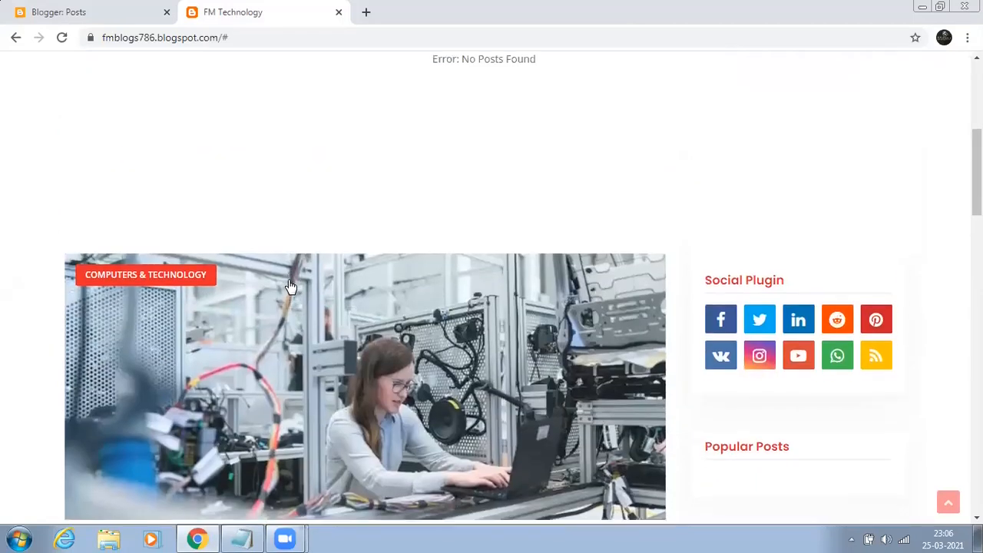
scroll(290, 286, up, 5)
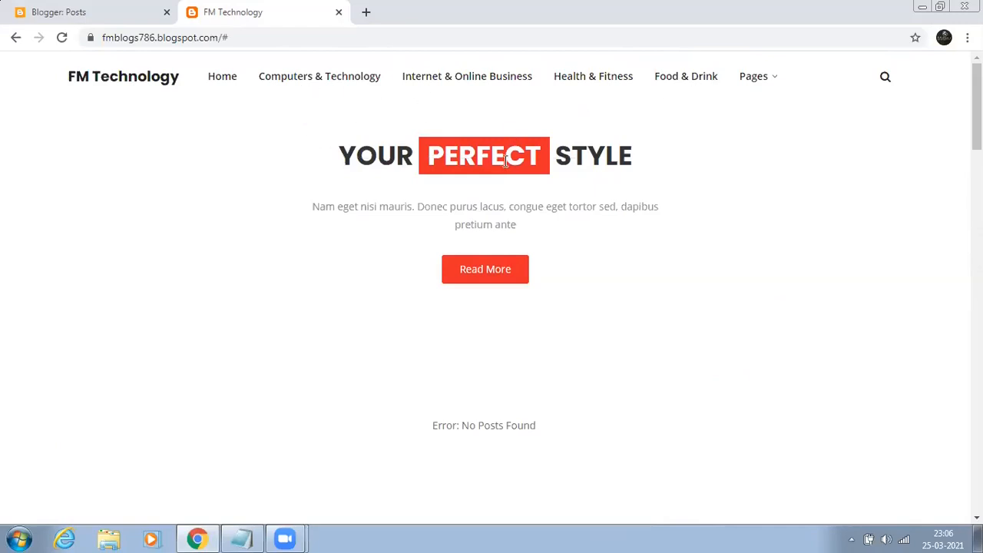
scroll(467, 218, down, 6)
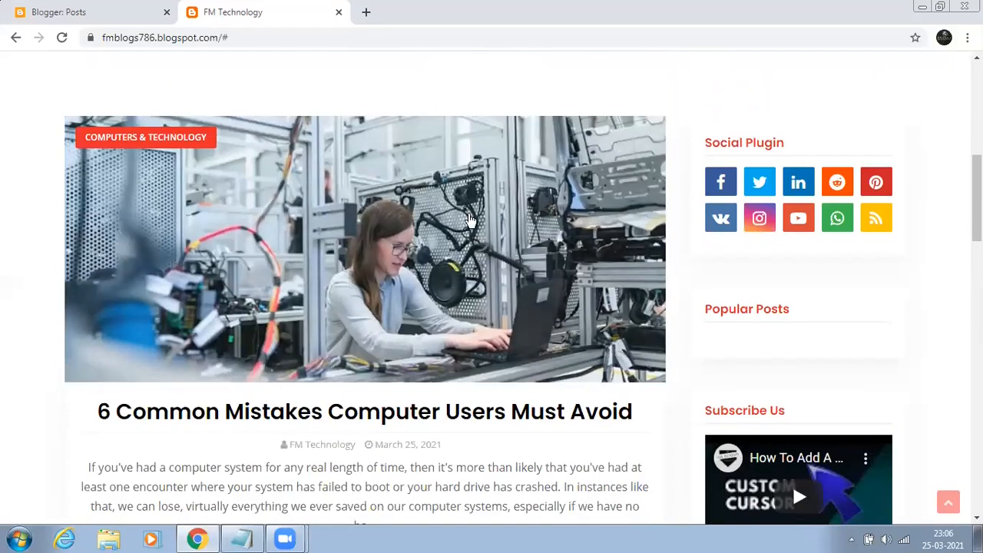
scroll(470, 221, up, 6)
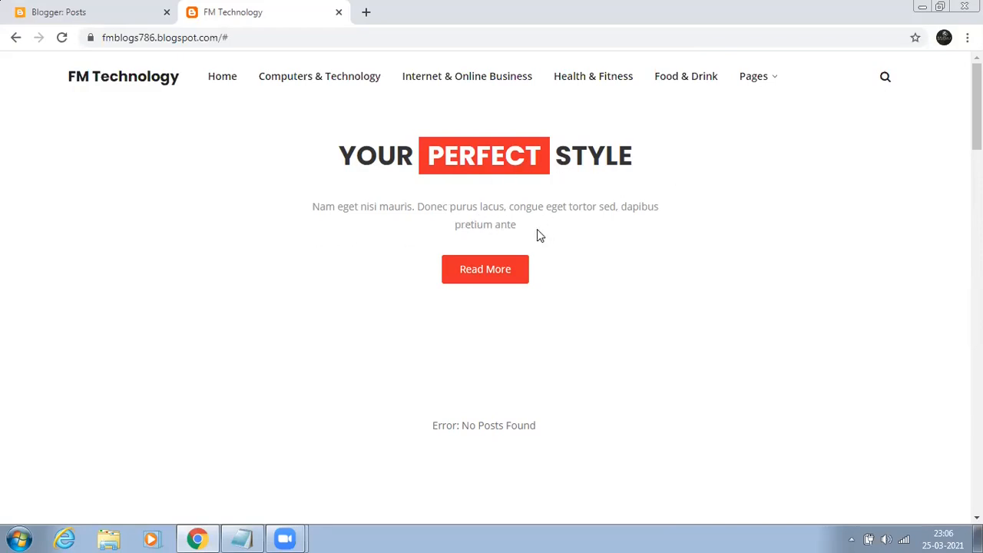
Return to Blogger and open the Main Intro gadget for editing in the blog's layout.
click(113, 16)
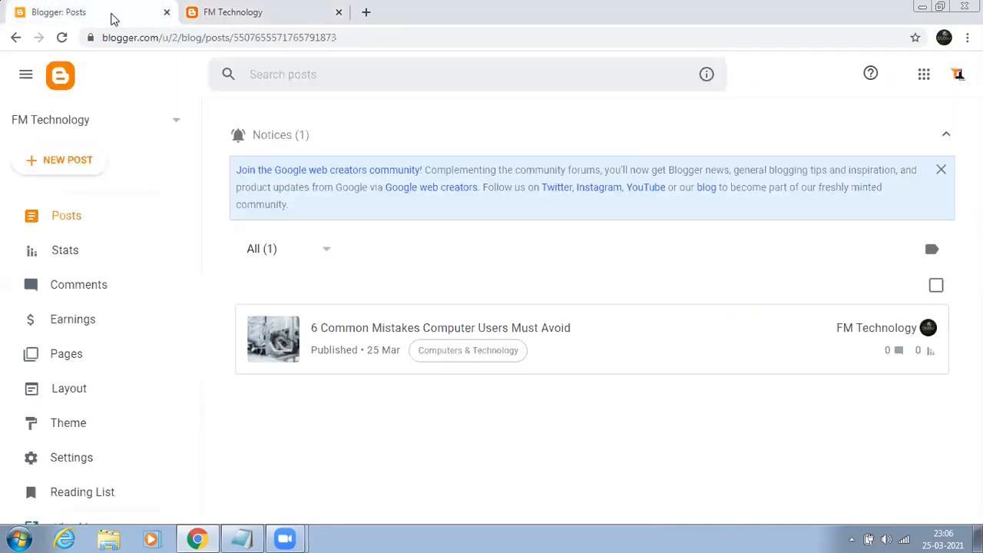
click(86, 393)
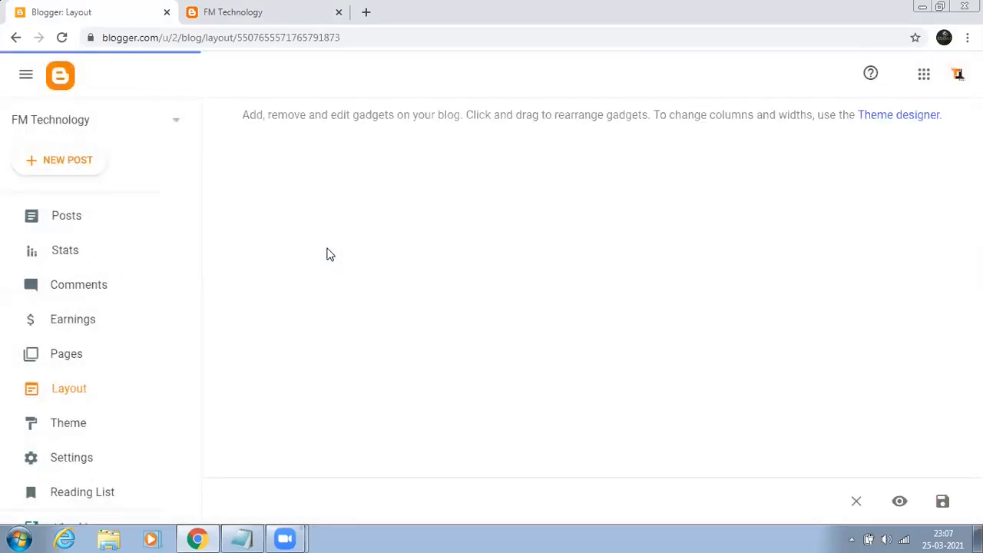
scroll(530, 355, down, 2)
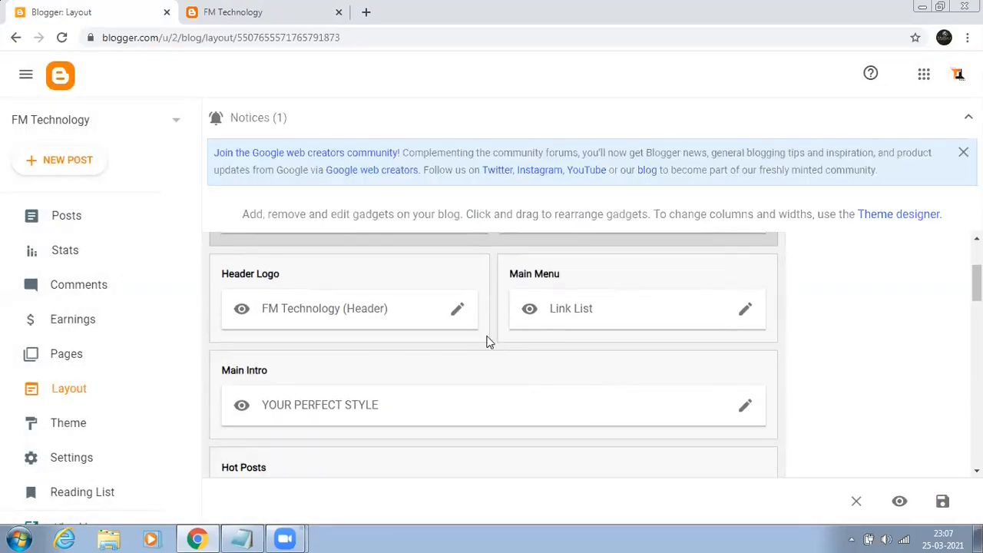
scroll(354, 365, up, 2)
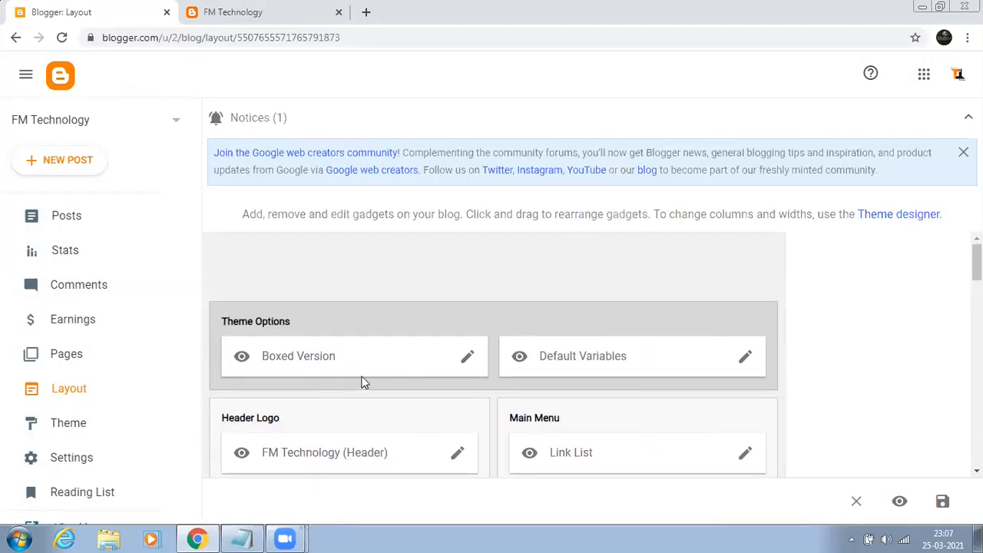
scroll(362, 382, down, 2)
scroll(364, 382, down, 1)
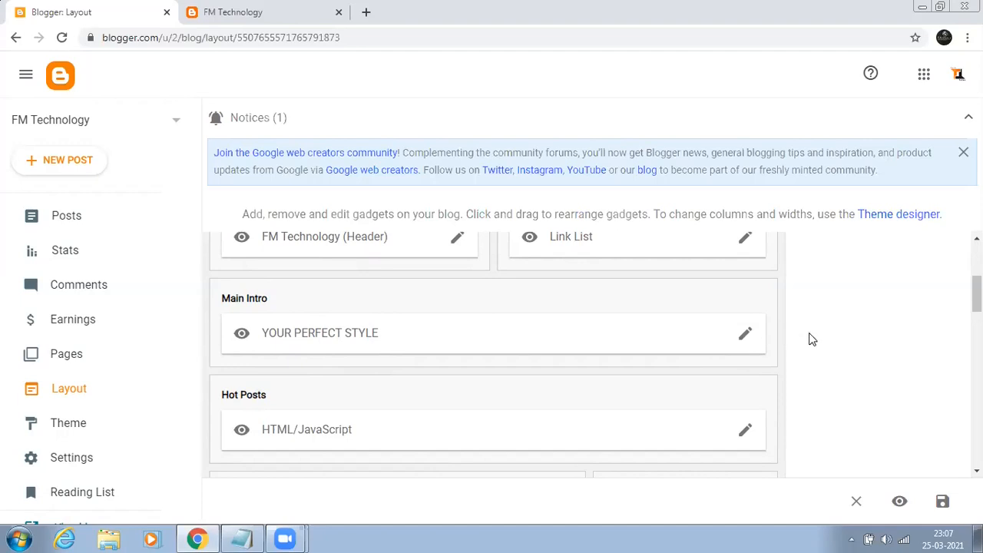
click(746, 337)
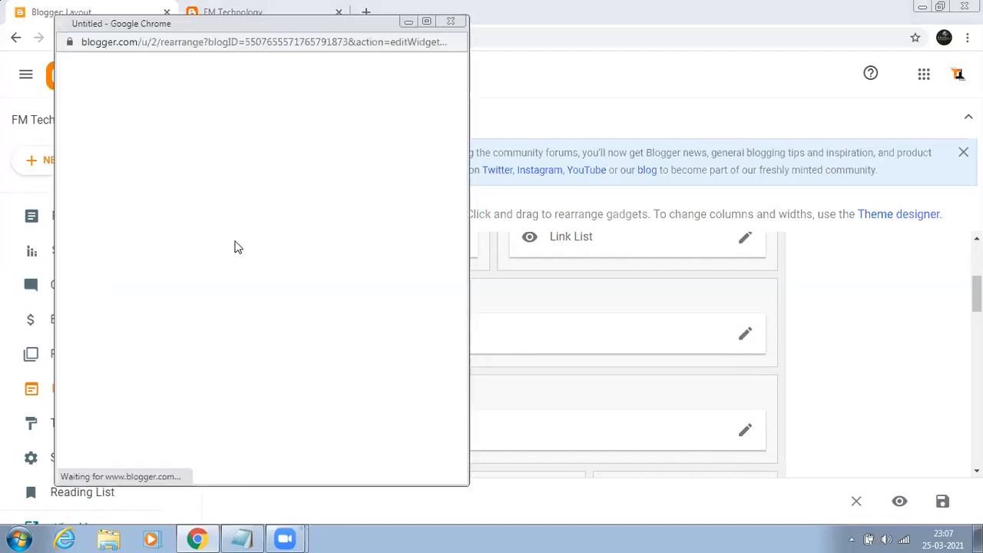
Replace the Main Intro gadget's title with "FM Technology Blogs".
click(297, 229)
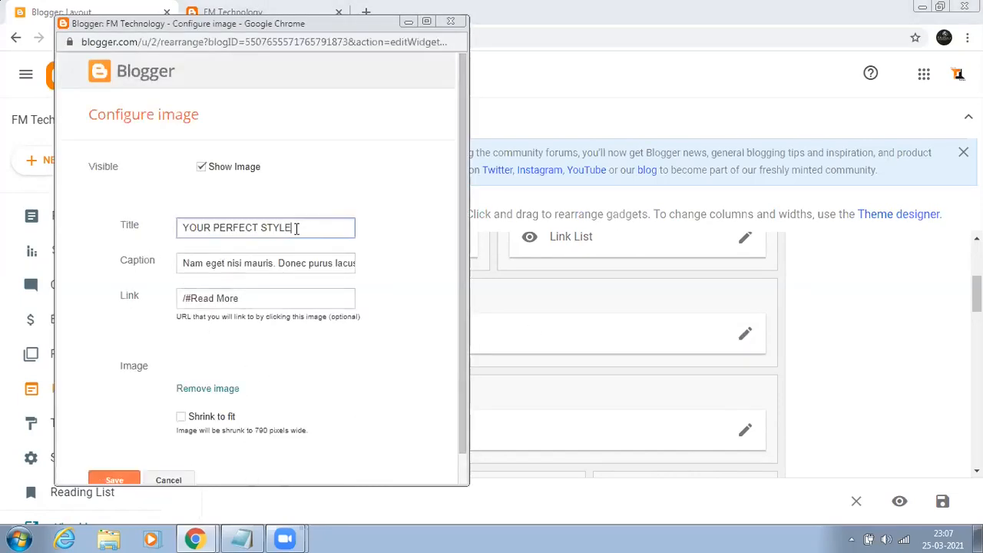
key(BackSpace)
key(BackSpace)
key(BackSpace)
key(BackSpace)
key(BackSpace)
key(BackSpace)
key(BackSpace)
key(BackSpace)
key(BackSpace)
key(BackSpace)
key(BackSpace)
key(BackSpace)
key(BackSpace)
key(BackSpace)
key(BackSpace)
key(BackSpace)
key(BackSpace)
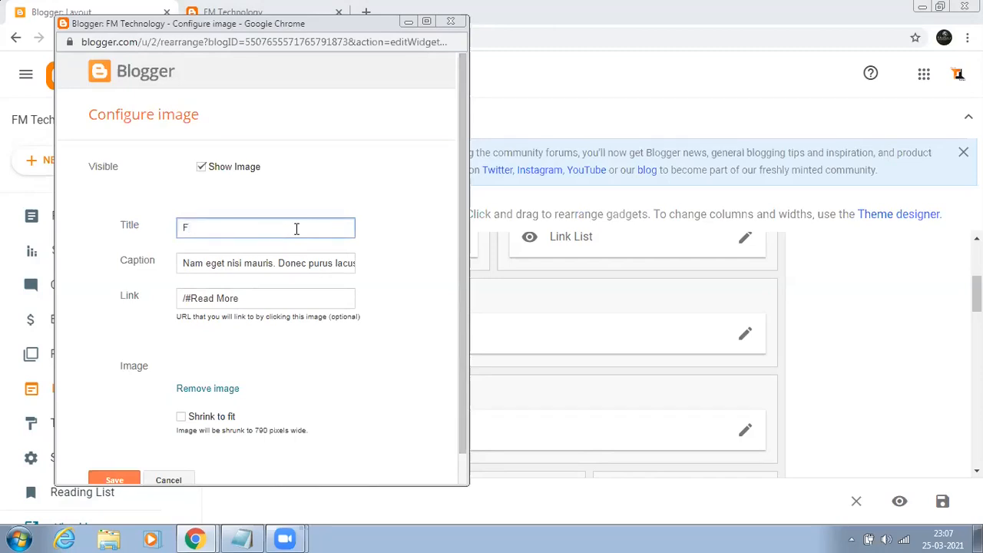
text(FM Technology Blogs)
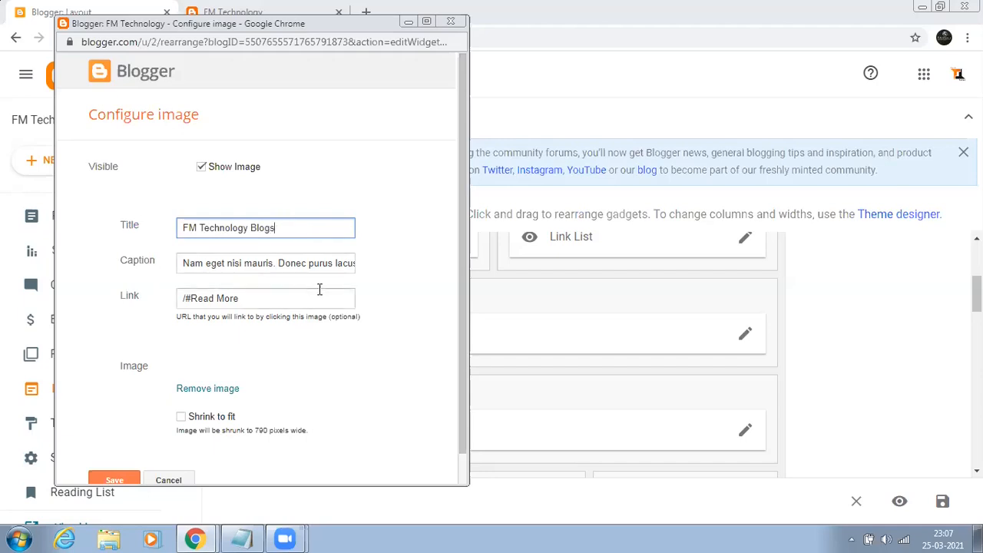
Replace the Main Intro caption with "Making World Digital" and save the gadget.
click(351, 264)
key(BackSpace)
key(BackSpace)
key(BackSpace)
key(BackSpace)
key(BackSpace)
key(BackSpace)
key(BackSpace)
key(BackSpace)
key(BackSpace)
key(BackSpace)
key(BackSpace)
key(BackSpace)
key(BackSpace)
key(BackSpace)
key(BackSpace)
key(BackSpace)
key(BackSpace)
key(BackSpace)
key(BackSpace)
key(BackSpace)
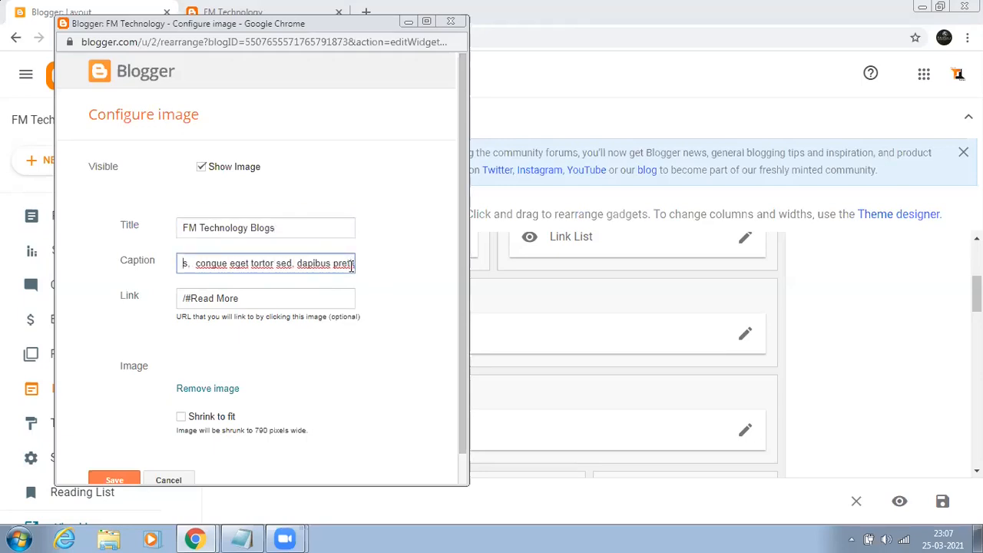
key(BackSpace)
key(BackSpace)
key(BackSpace)
key(BackSpace)
key(BackSpace)
key(BackSpace)
key(BackSpace)
key(BackSpace)
key(BackSpace)
key(BackSpace)
key(BackSpace)
key(BackSpace)
key(BackSpace)
key(BackSpace)
key(BackSpace)
key(BackSpace)
key(BackSpace)
key(BackSpace)
key(BackSpace)
key(BackSpace)
key(BackSpace)
key(BackSpace)
key(BackSpace)
key(BackSpace)
key(BackSpace)
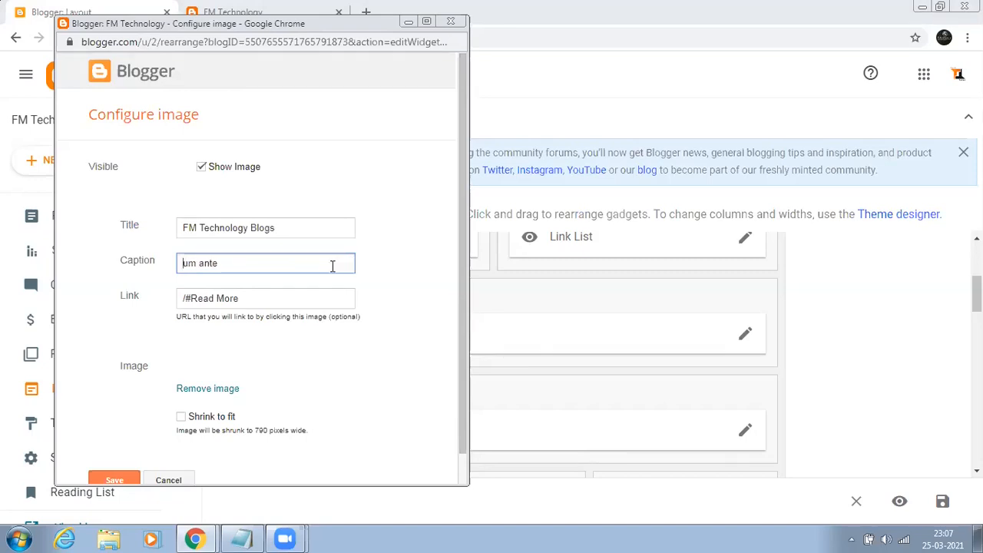
click(225, 263)
key(BackSpace)
key(BackSpace)
key(BackSpace)
key(BackSpace)
key(BackSpace)
key(BackSpace)
text(Making World Digital)
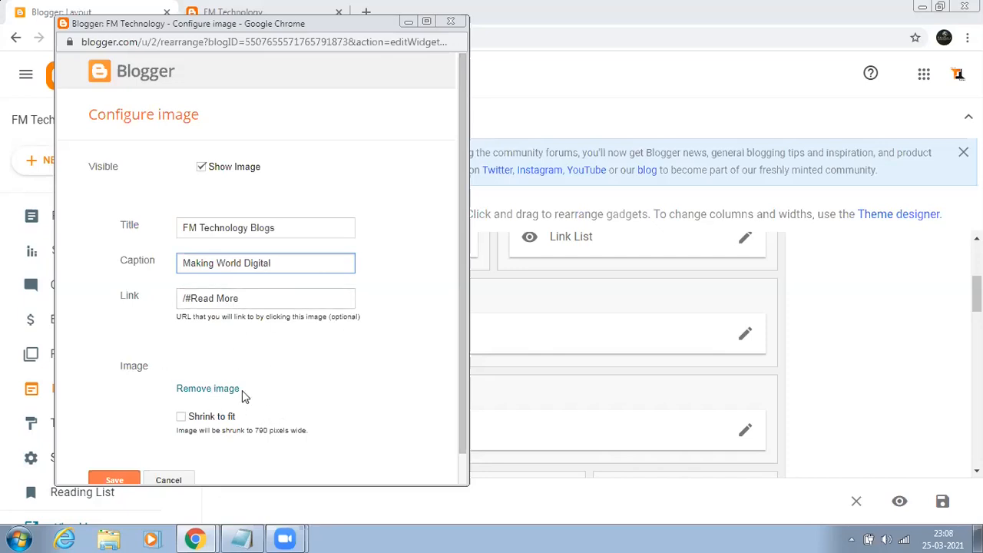
scroll(281, 375, down, 1)
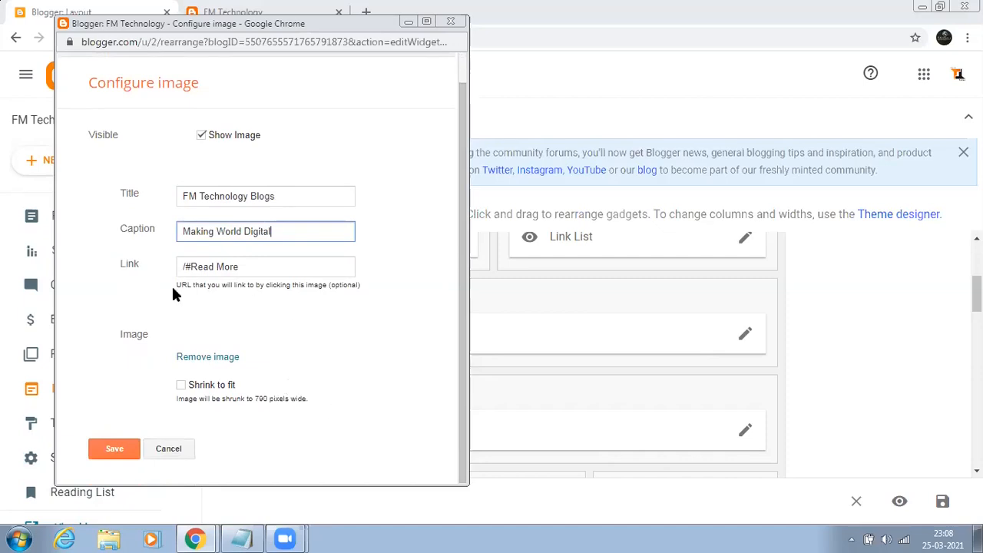
click(113, 451)
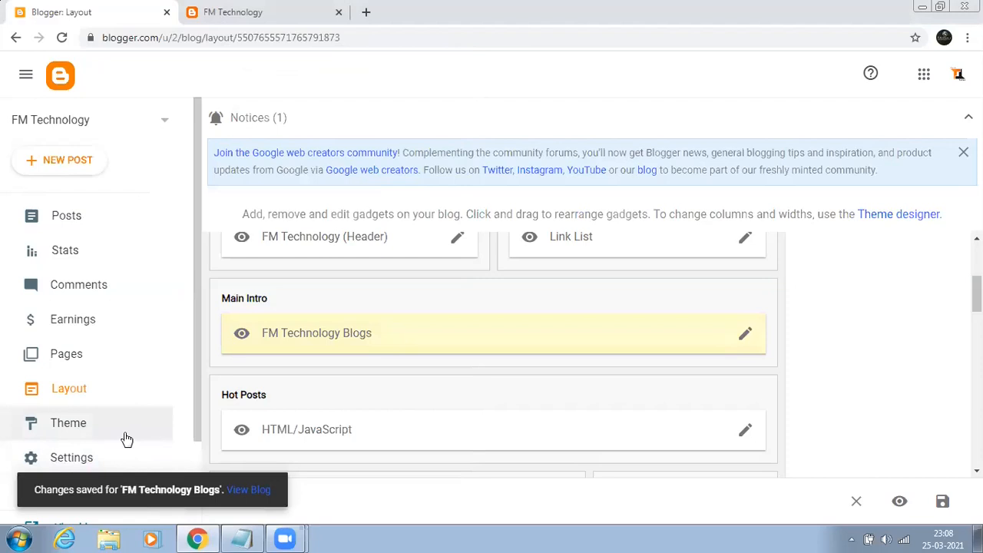
Reload the live FM Technology blog and examine the homepage's intro section and the post below it.
click(198, 11)
click(61, 37)
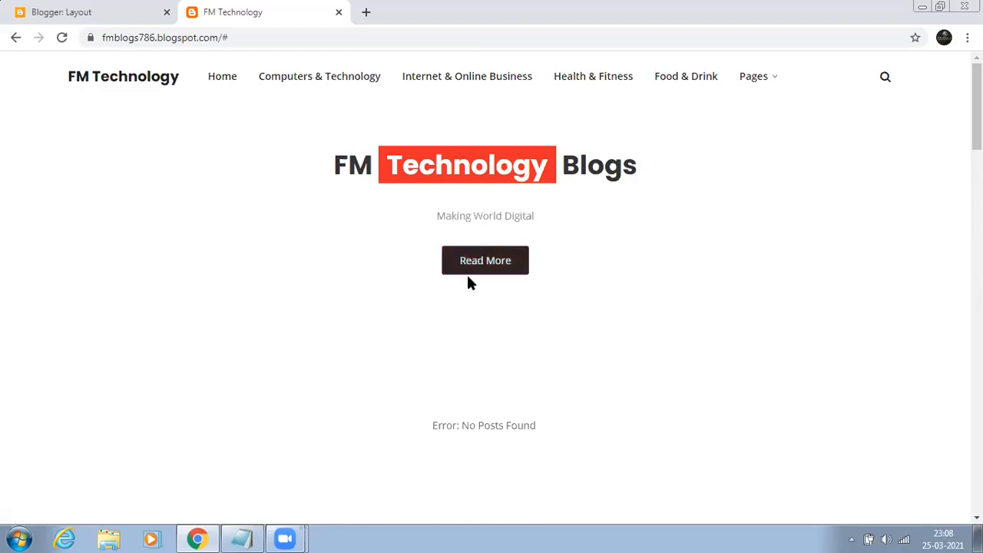
scroll(467, 286, down, 2)
scroll(467, 290, down, 7)
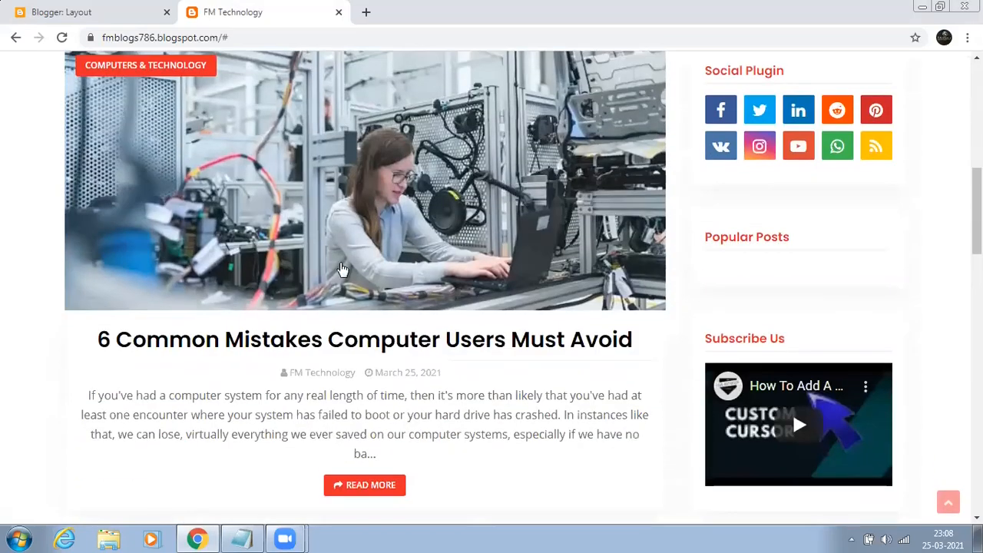
scroll(364, 277, down, 2)
scroll(450, 285, up, 7)
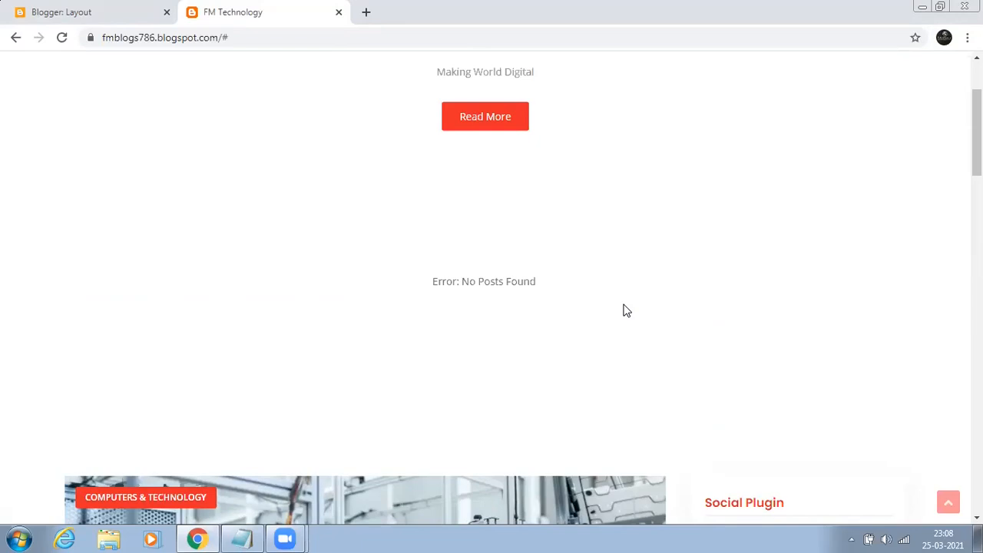
scroll(626, 310, up, 2)
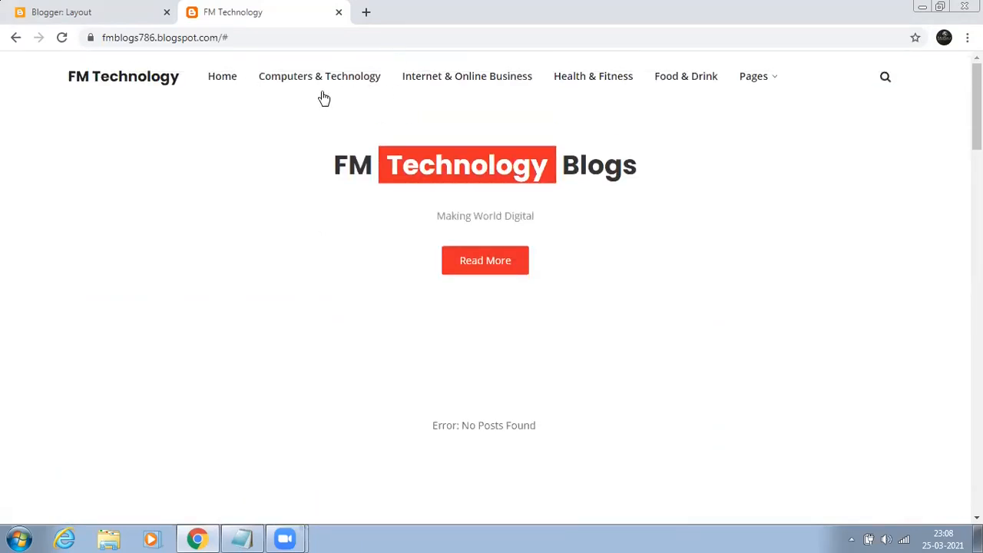
Start a new post in Blogger, and copy the heading "The Effects of Artificial Intelligence" from the Articles file in Notepad.
click(86, 15)
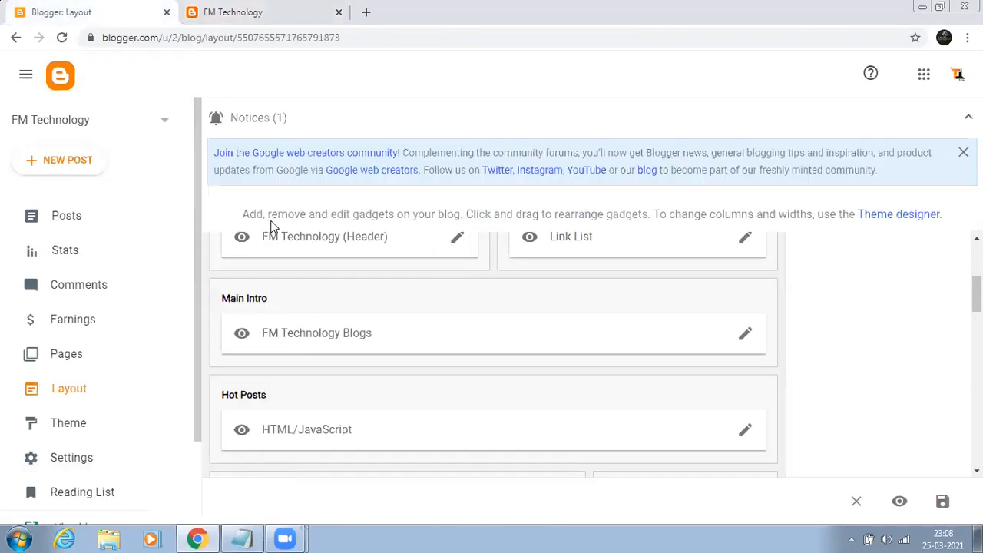
click(51, 164)
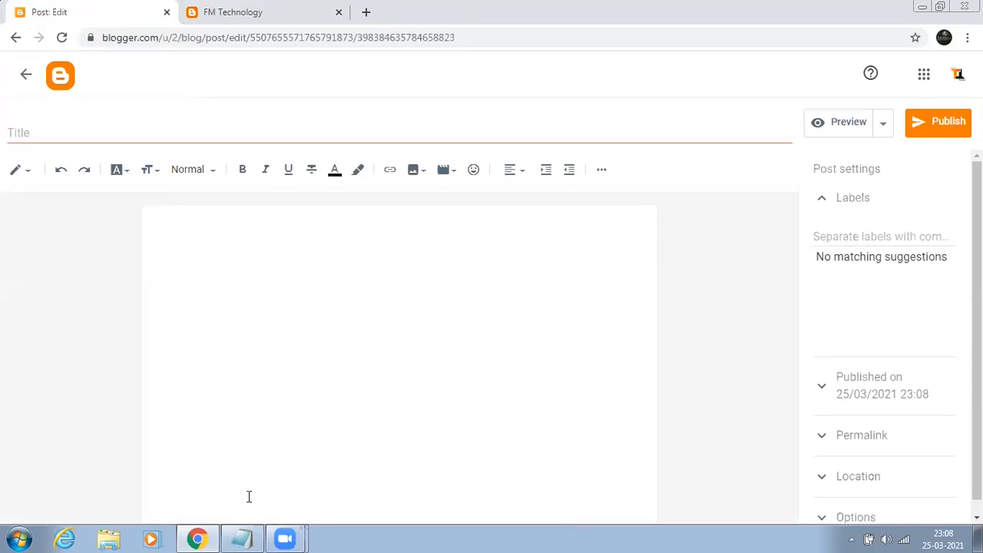
key(alt+Tab)
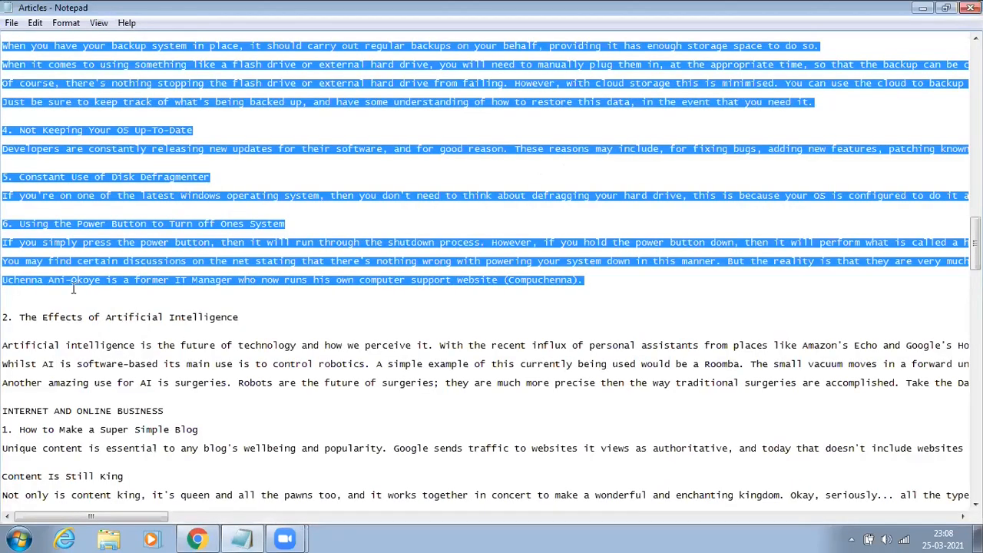
click(74, 288)
scroll(80, 285, down, 2)
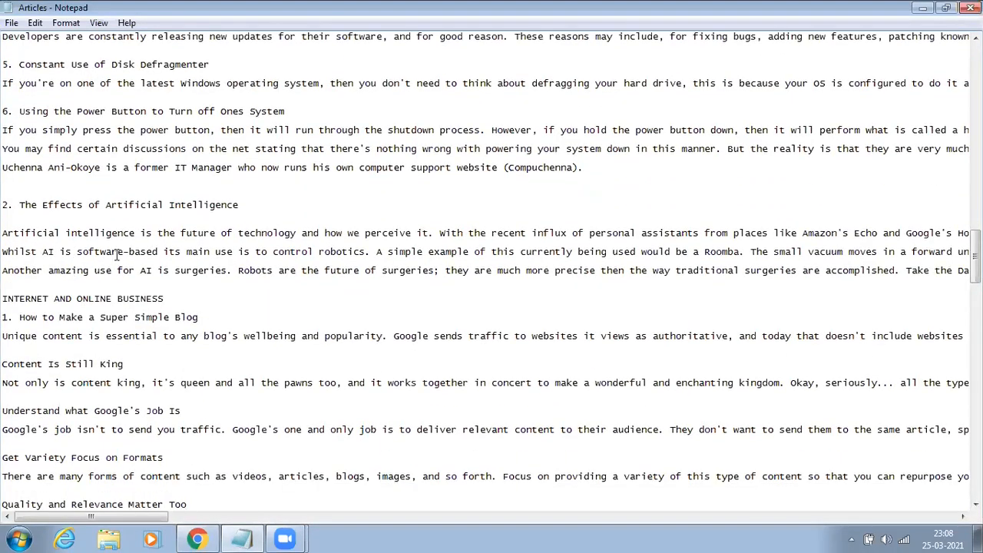
drag(19, 205, 237, 215)
right_click(107, 206)
click(146, 251)
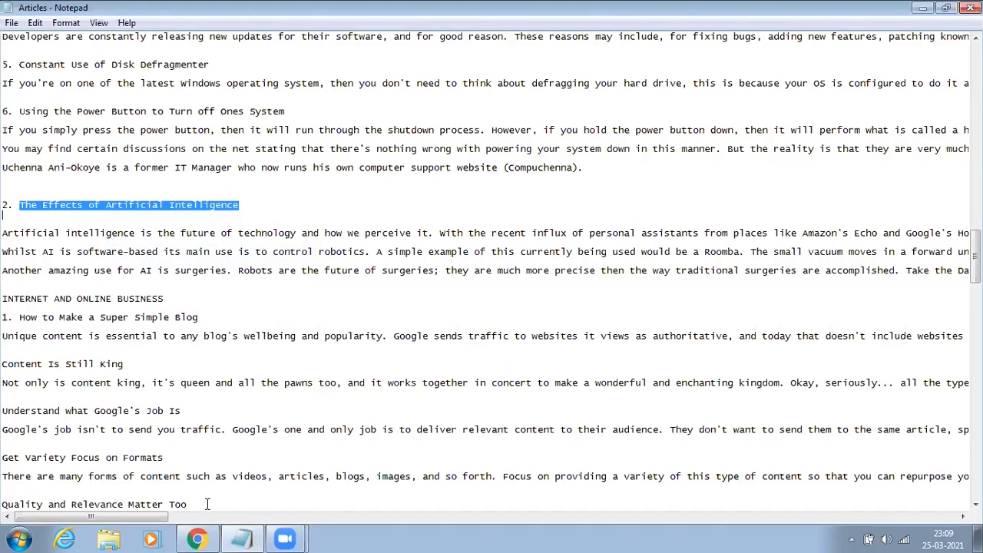
Back in Blogger, paste the copied heading "The Effects of Artificial Intelligence" as the new post's title.
click(198, 539)
click(34, 134)
right_click(33, 134)
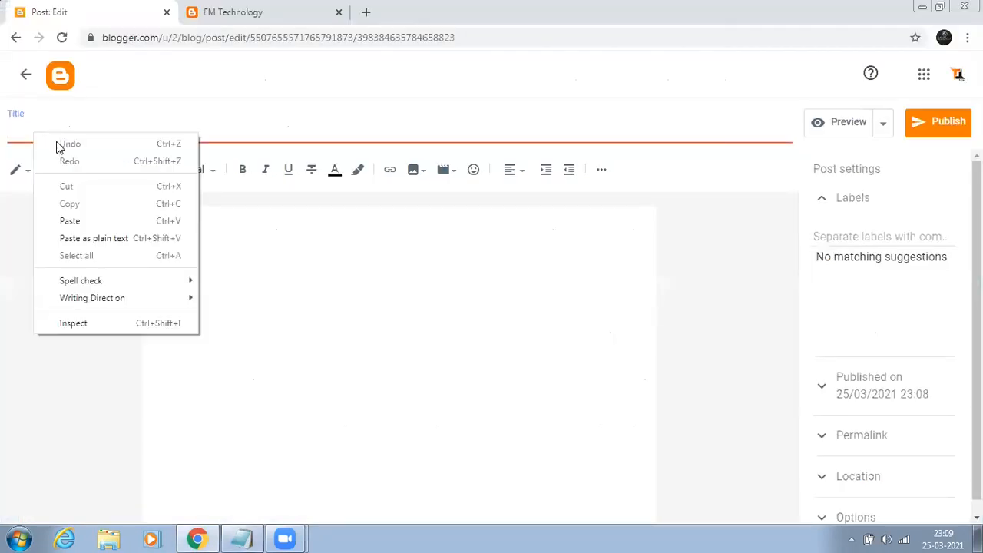
click(70, 221)
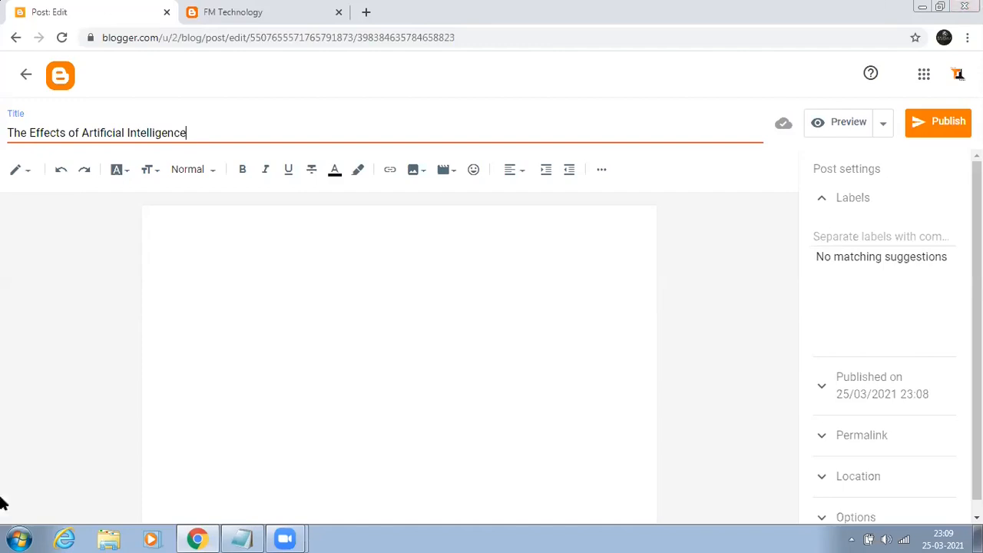
Copy the three body paragraphs of the artificial intelligence article from the Articles file in Notepad, and return to the Blogger post.
click(240, 538)
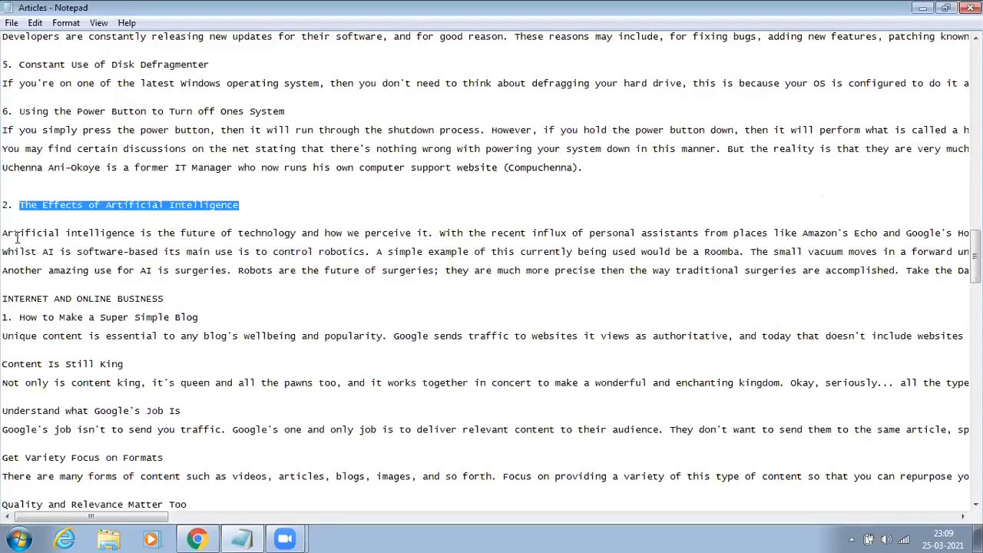
drag(4, 233, 183, 281)
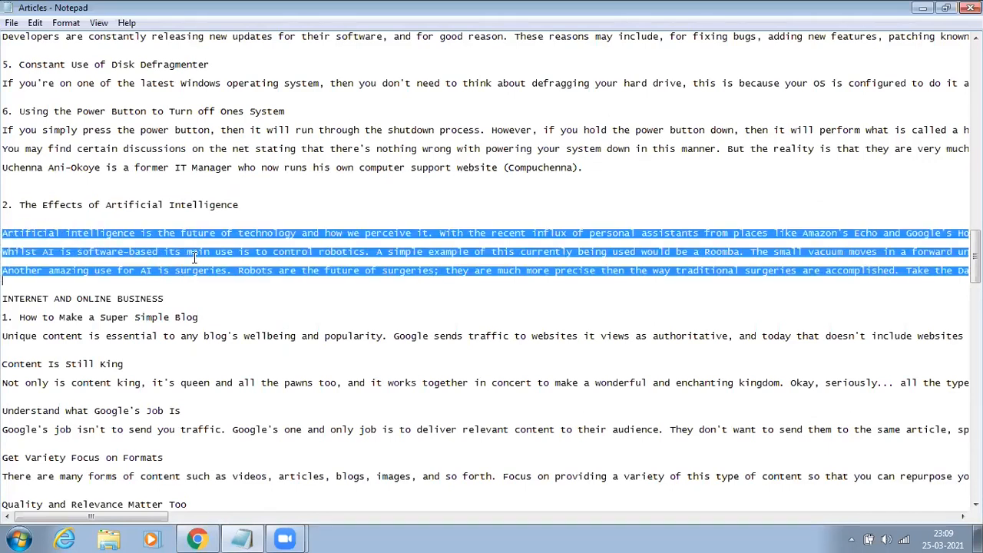
right_click(194, 256)
click(231, 300)
key(alt+Tab)
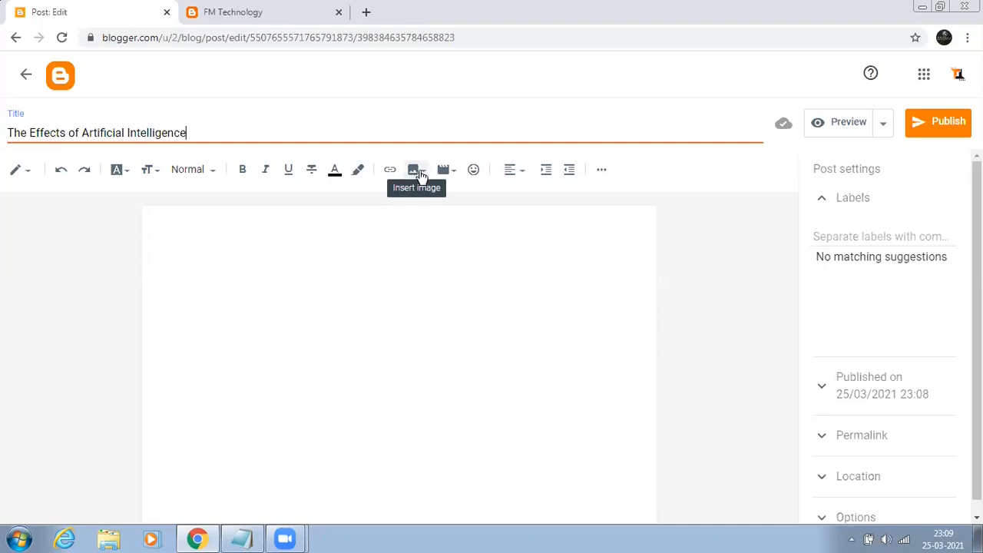
click(422, 175)
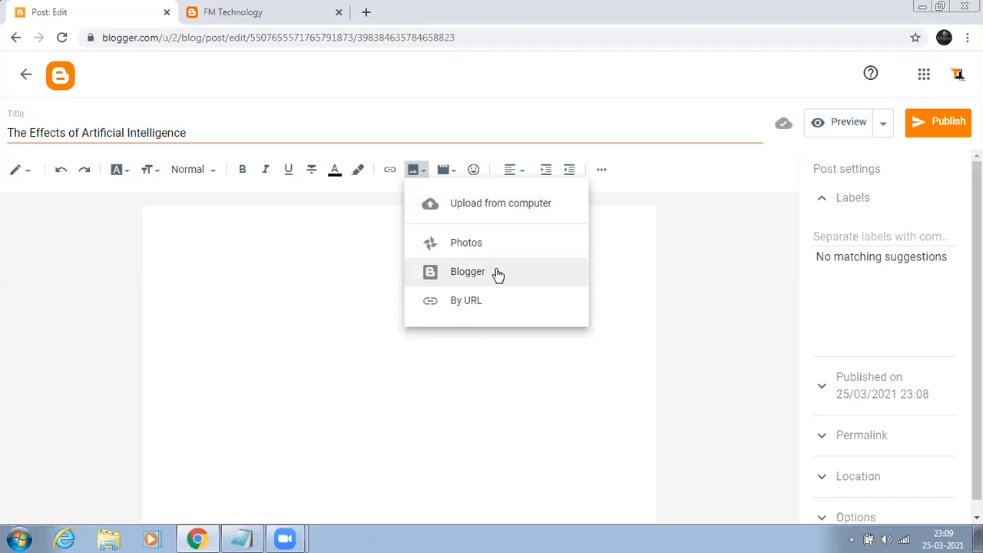
click(481, 209)
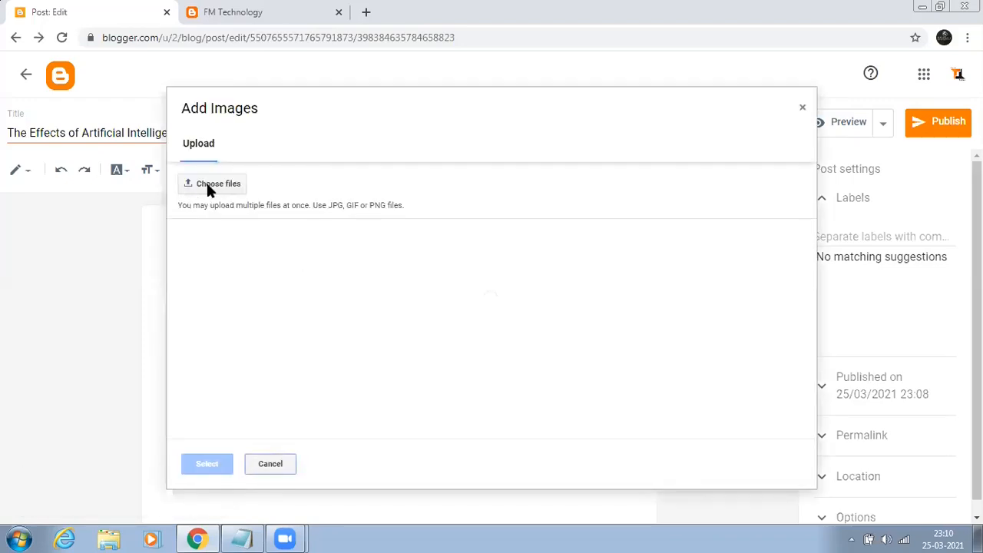
click(803, 108)
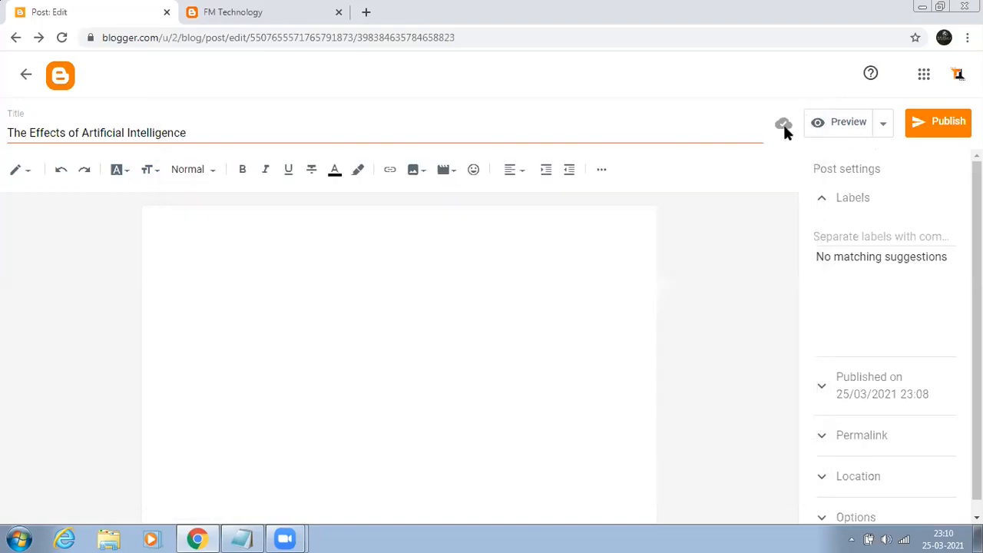
Open the collection of images already stored in Blogger to insert one into the post.
click(417, 172)
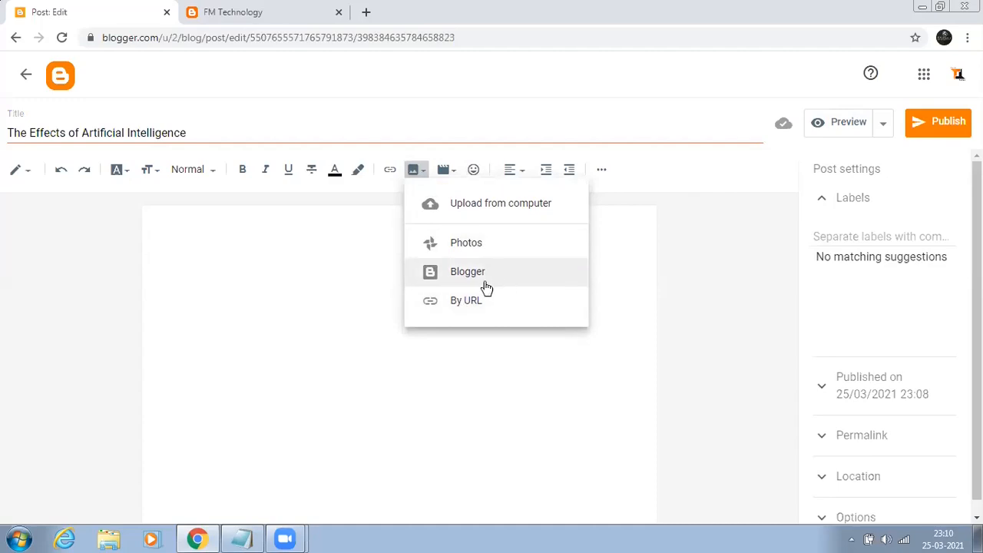
click(487, 283)
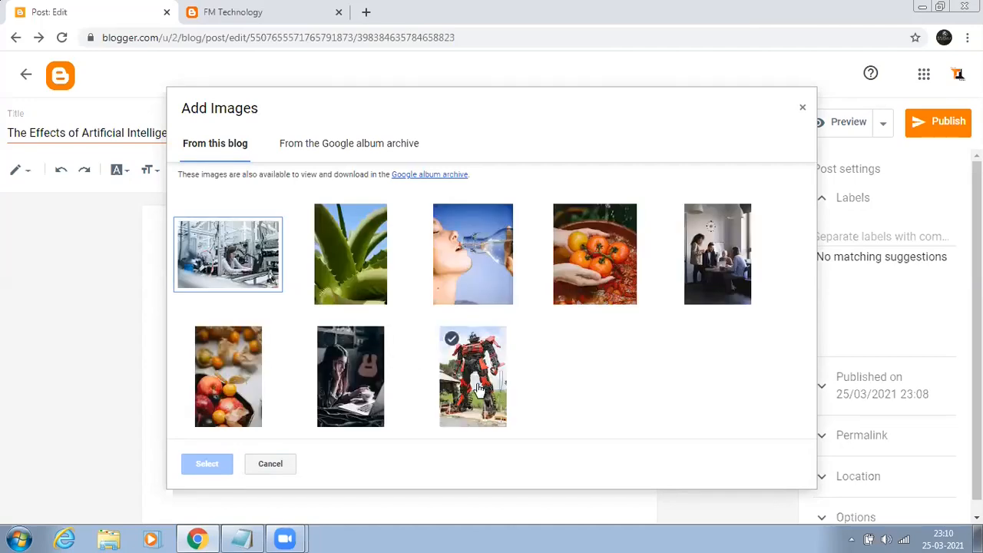
Insert the red robot picture from this blog's images into the post.
click(478, 389)
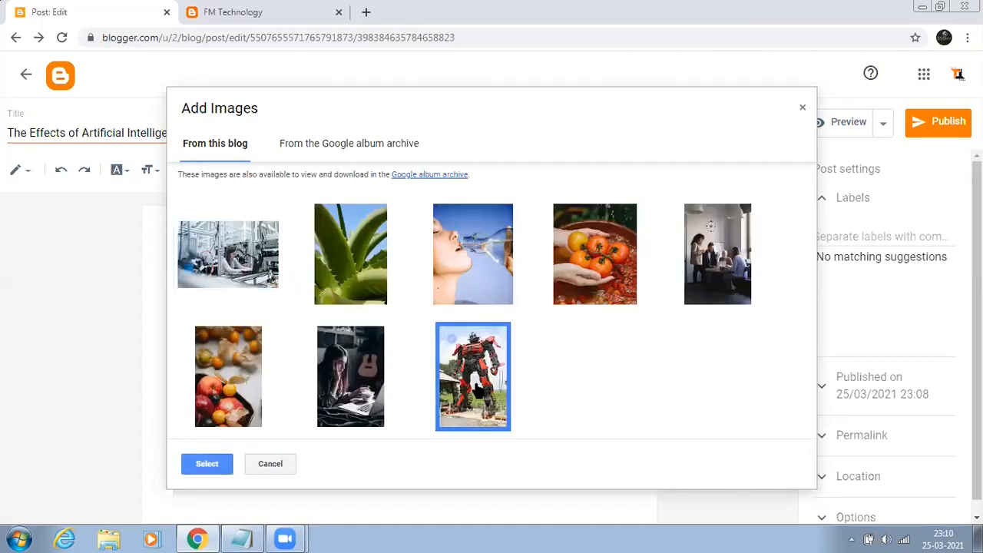
click(197, 466)
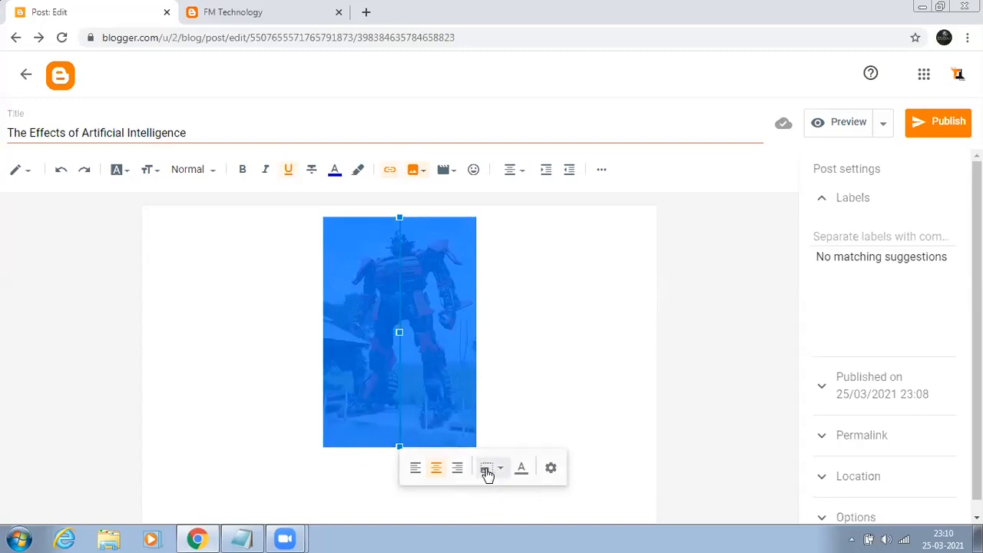
Try the Small, Medium, Large and Extra large sizes on the robot image.
click(487, 474)
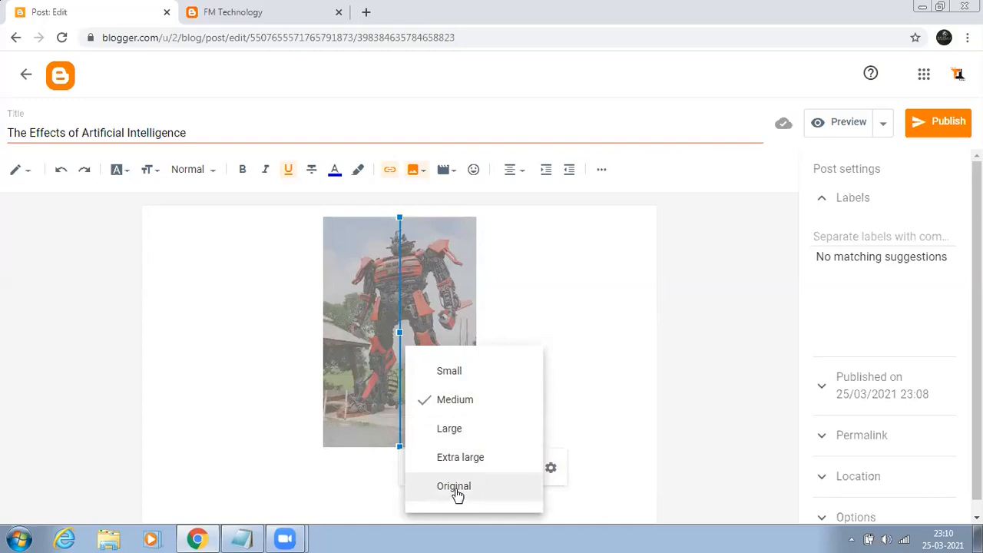
click(453, 372)
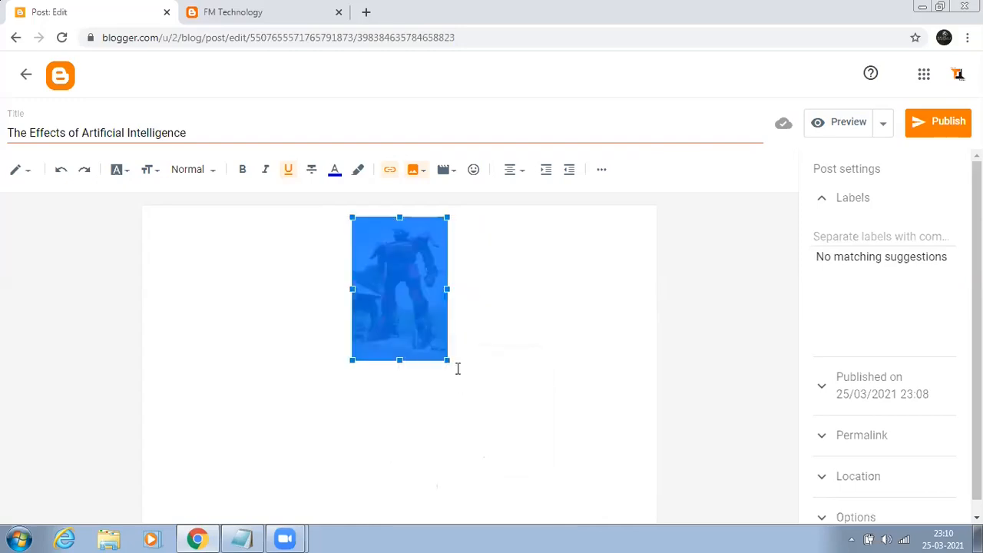
click(415, 318)
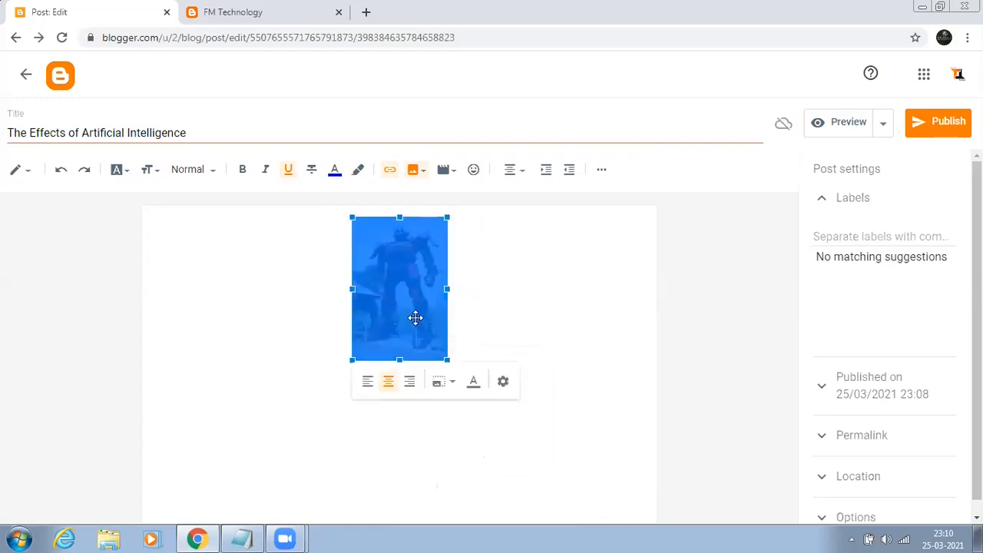
click(440, 386)
click(425, 402)
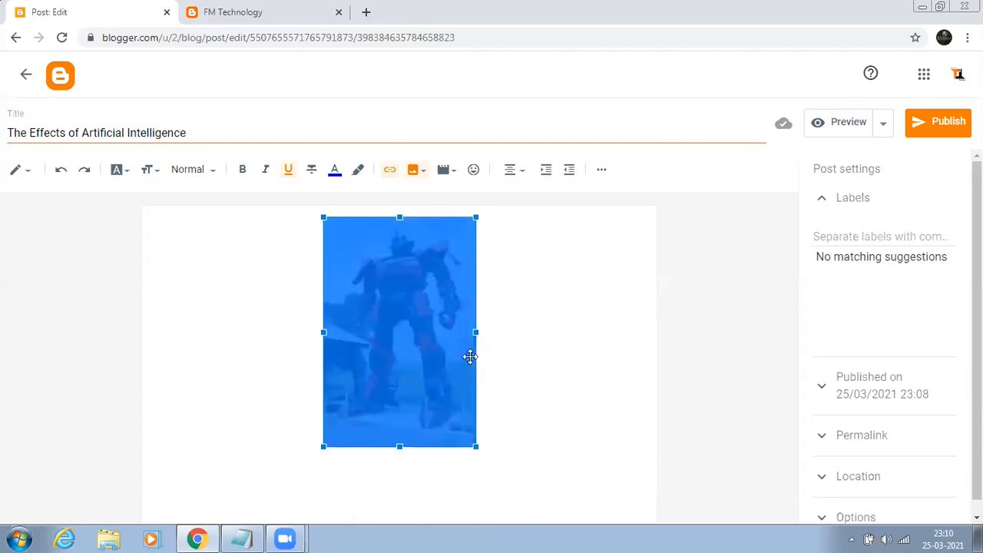
click(420, 469)
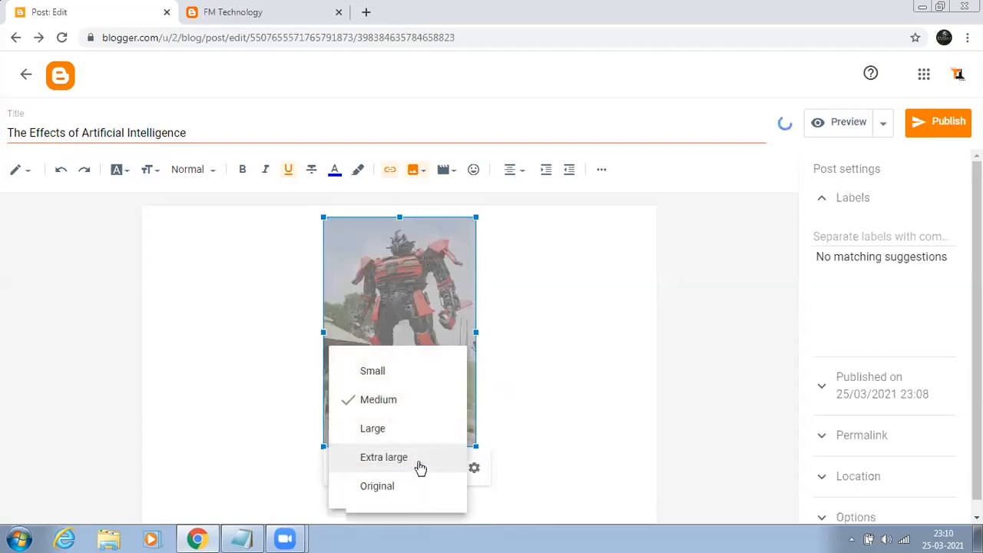
click(411, 434)
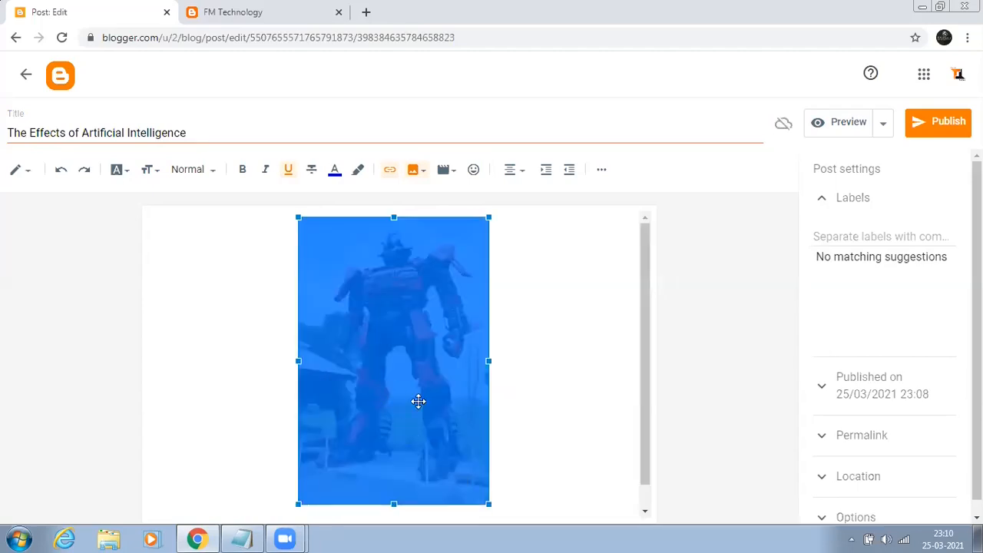
click(384, 501)
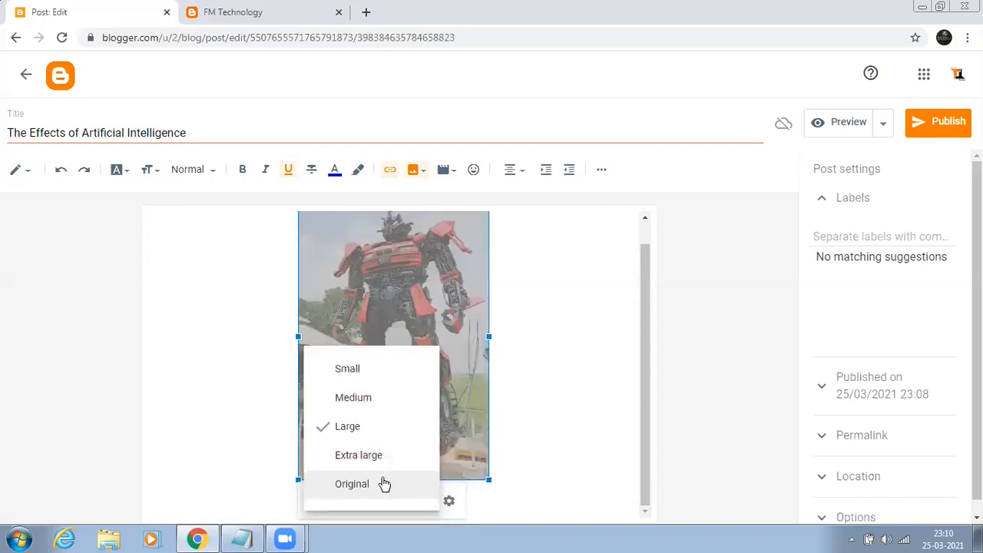
click(377, 465)
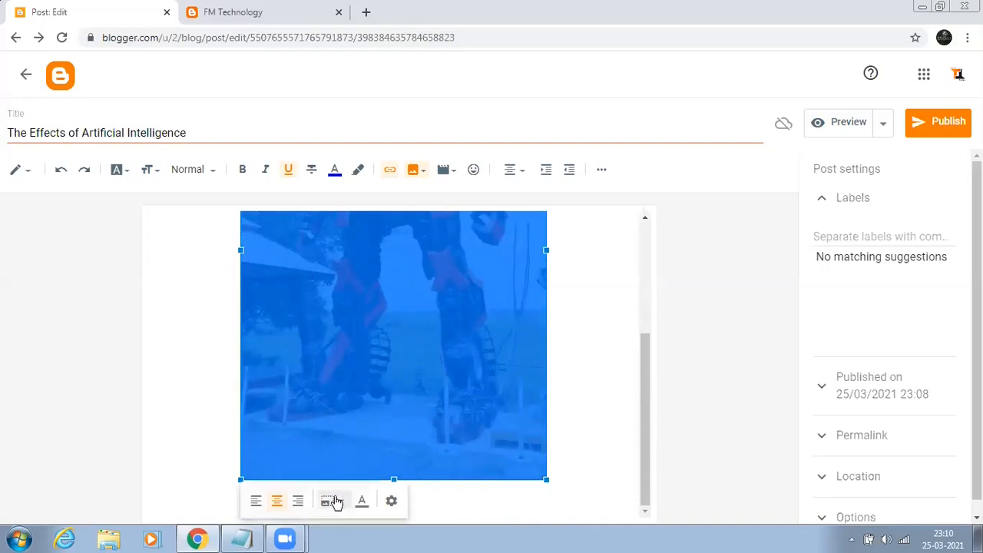
Set the robot image to its Original size.
click(335, 501)
click(325, 487)
click(339, 502)
click(328, 490)
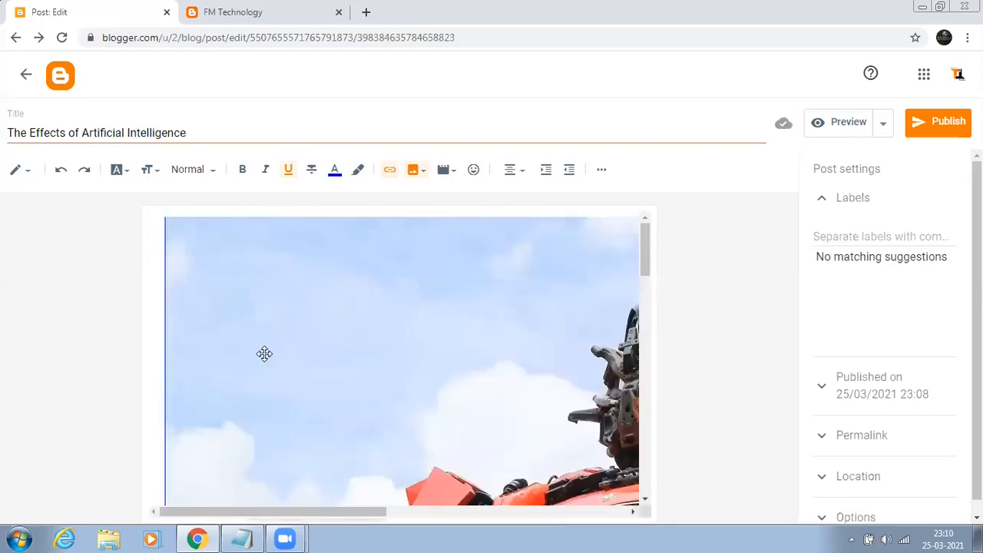
Paste the copied artificial intelligence article text into the post body below the robot image.
scroll(265, 353, down, 10)
scroll(364, 490, down, 10)
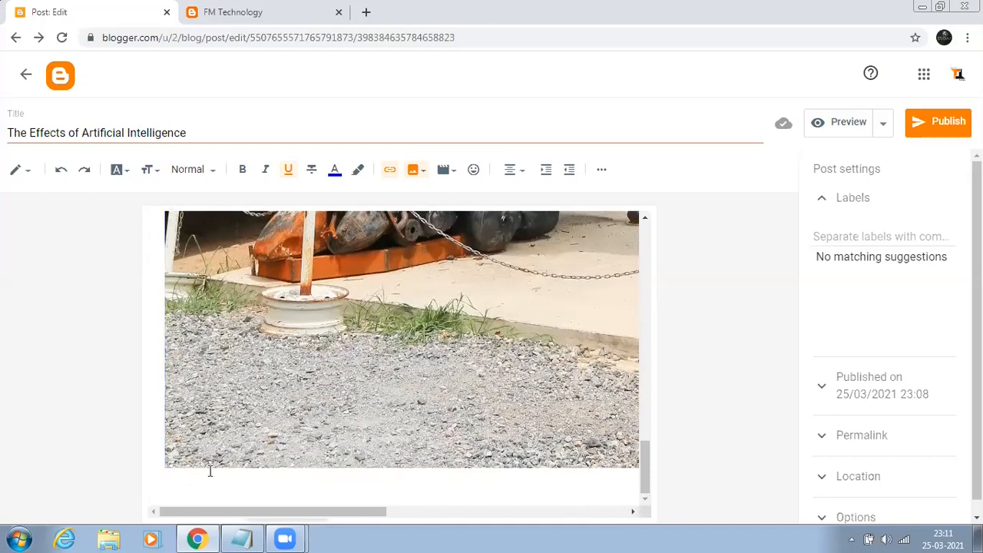
click(181, 485)
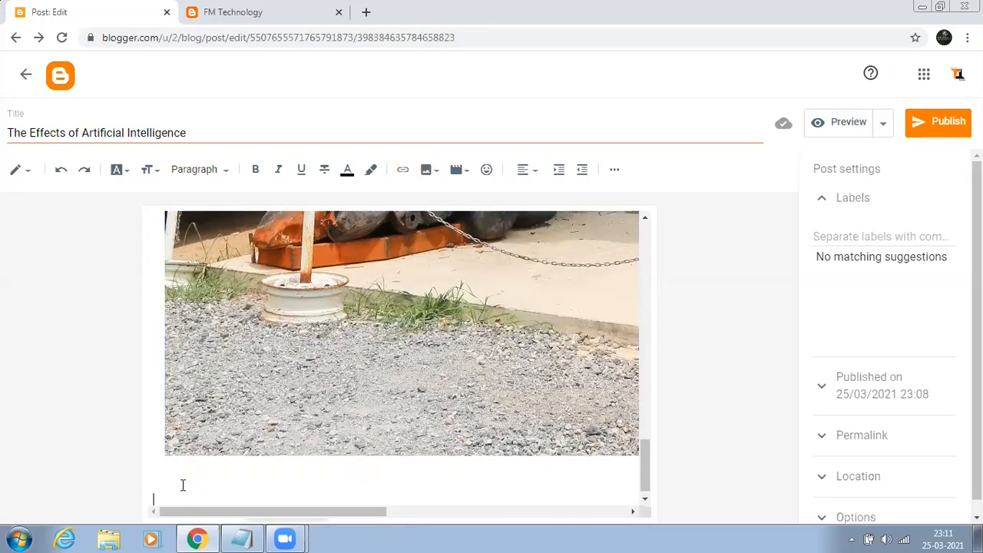
key(ctrl+v)
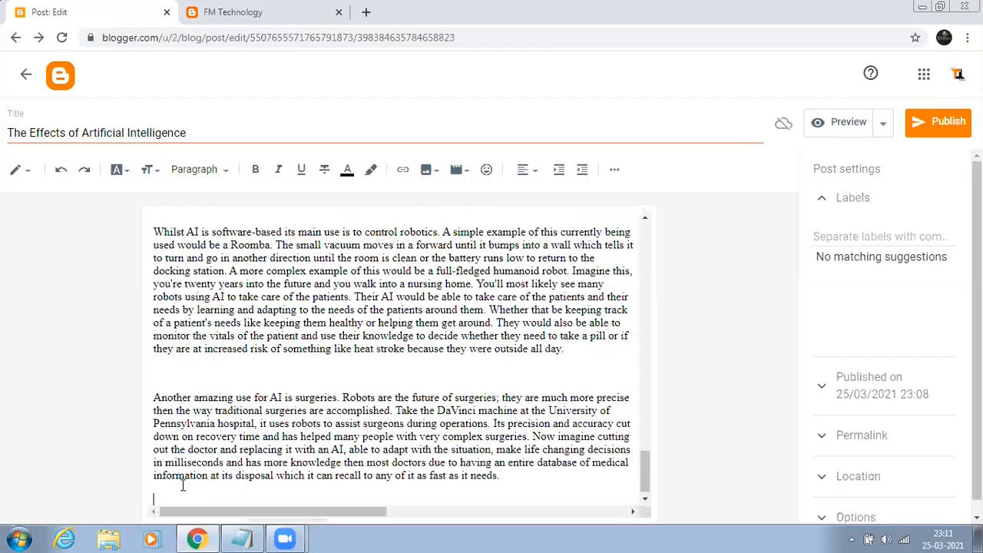
scroll(308, 400, up, 8)
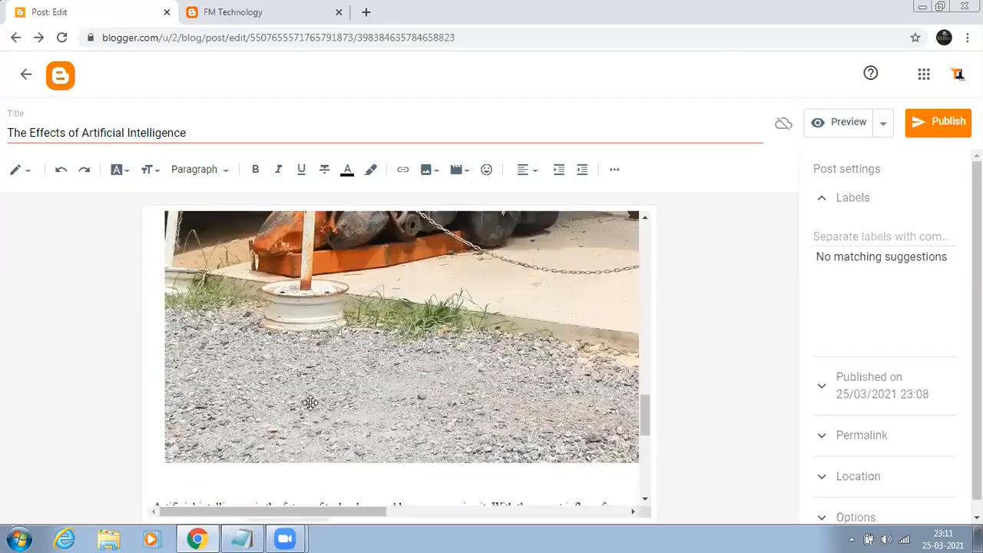
scroll(310, 403, down, 8)
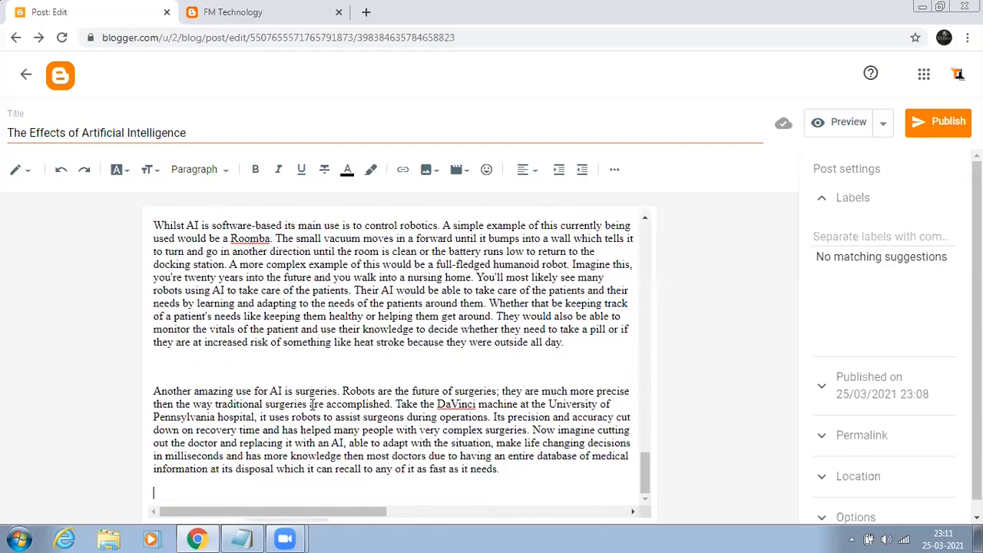
Label the post Computers & Technology and publish it to the blog.
click(849, 237)
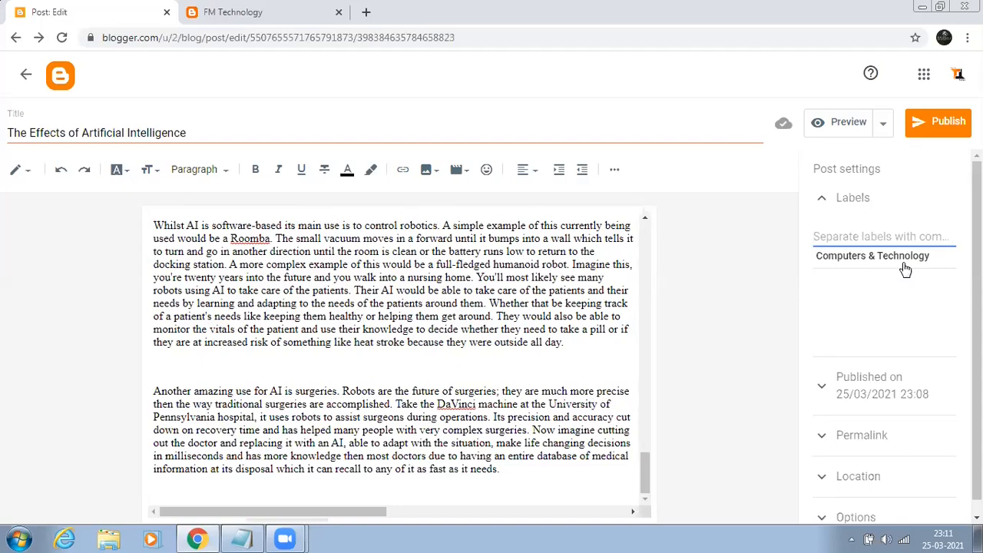
click(858, 261)
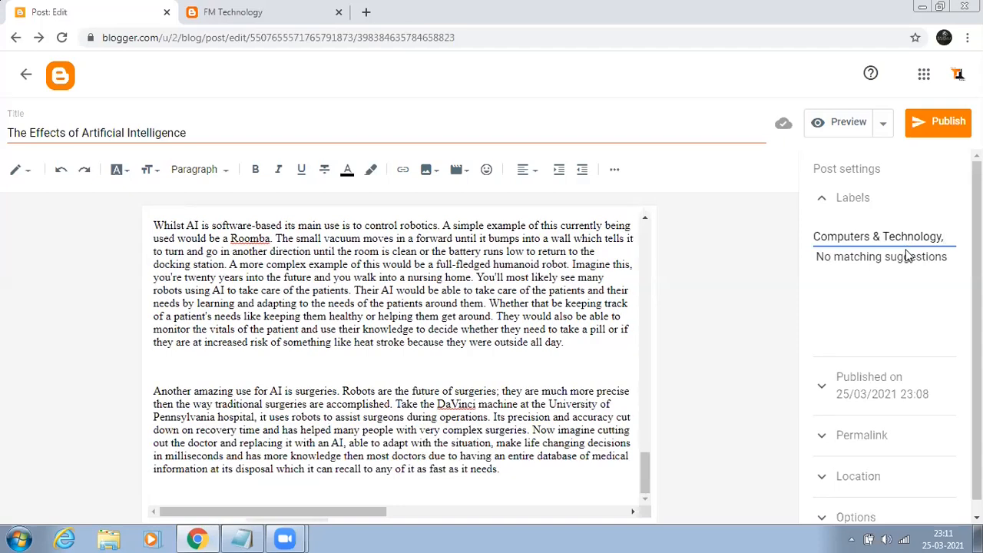
click(930, 123)
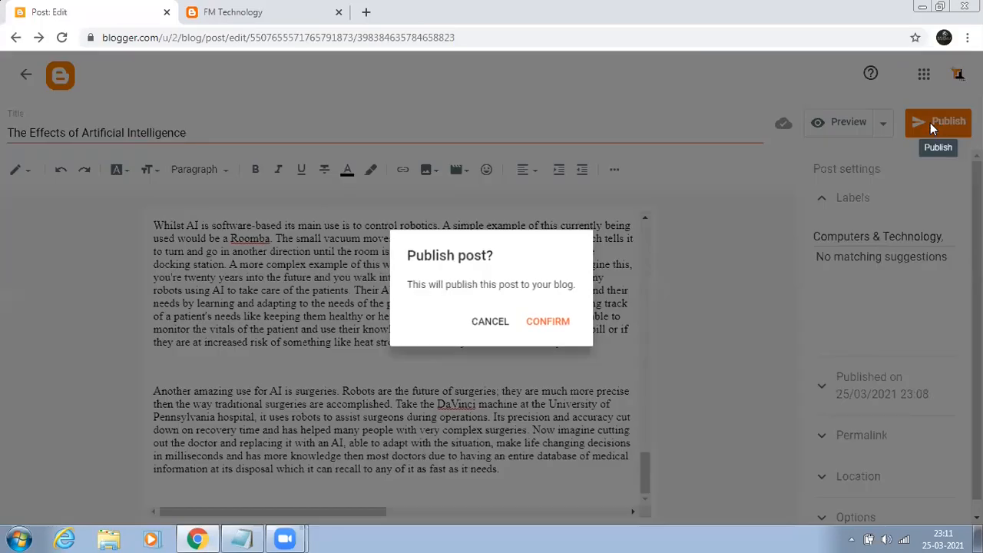
click(550, 322)
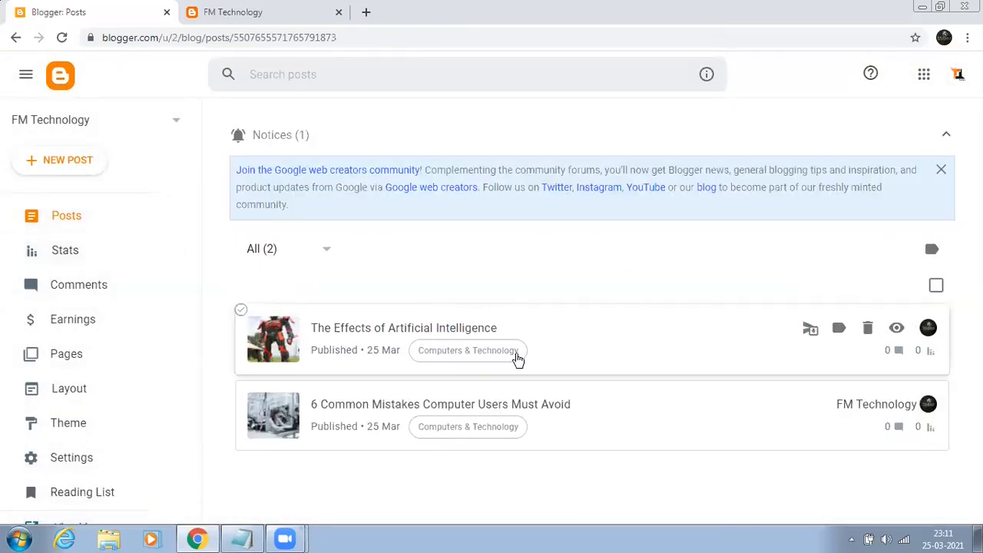
Reload the FM Technology blog site and look over the published posts on its home page.
click(300, 12)
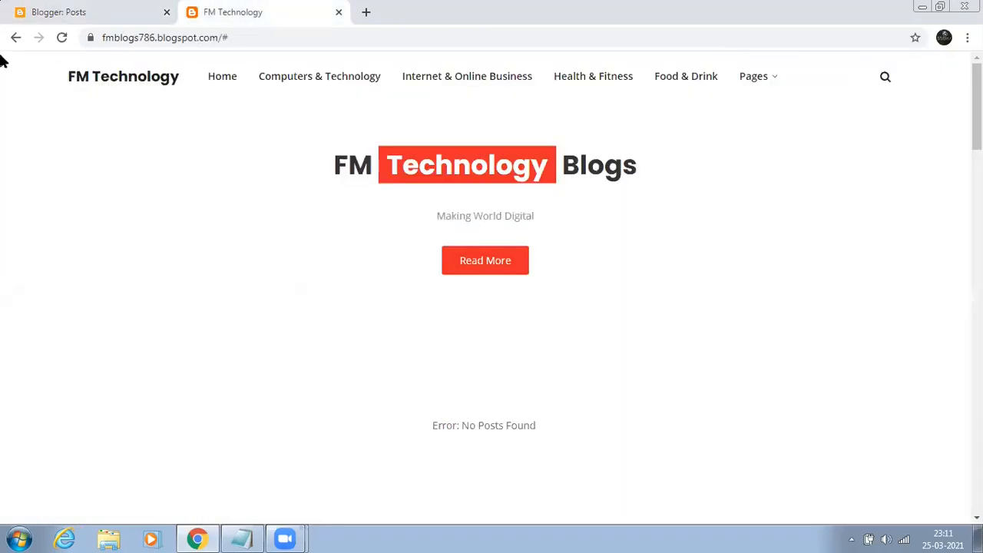
click(63, 38)
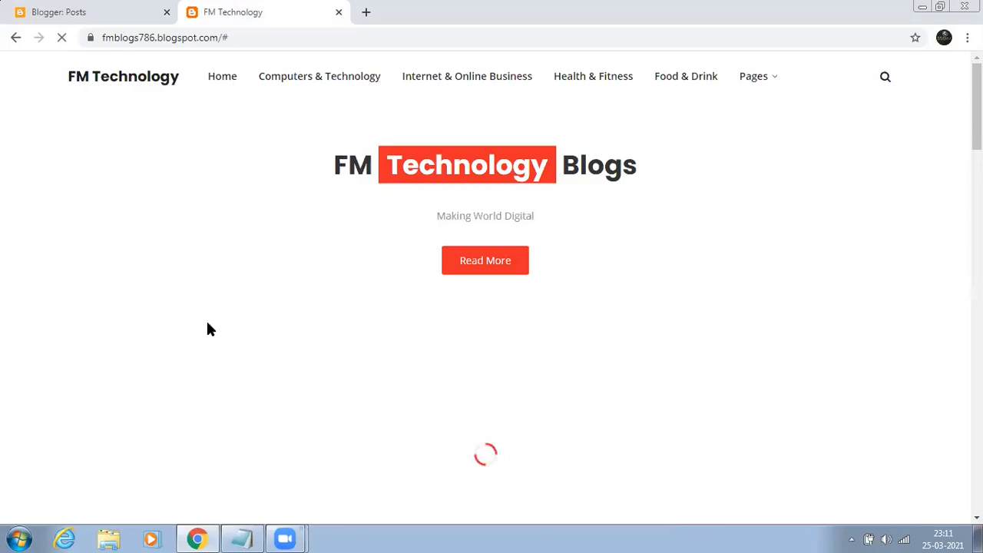
scroll(222, 292, down, 3)
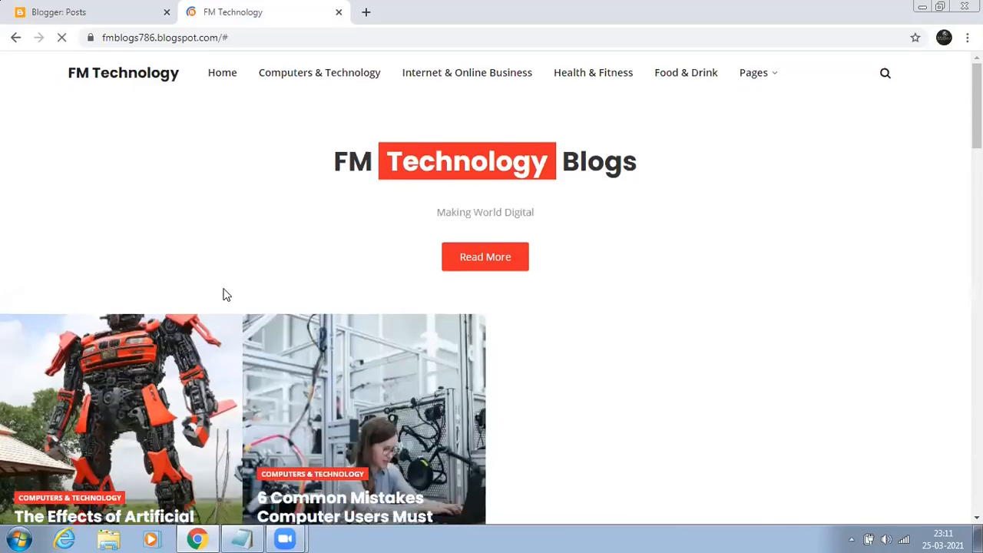
scroll(230, 365, down, 5)
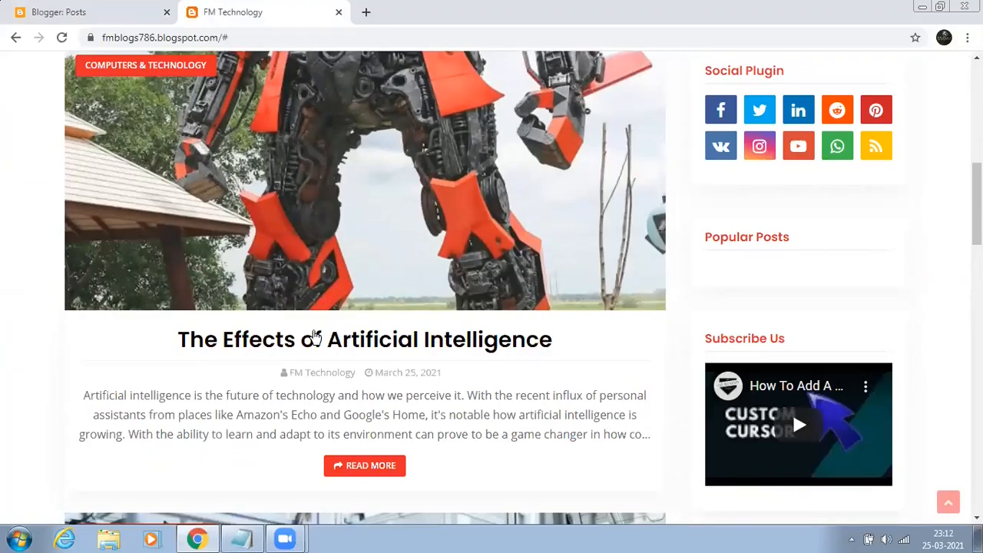
scroll(305, 334, down, 10)
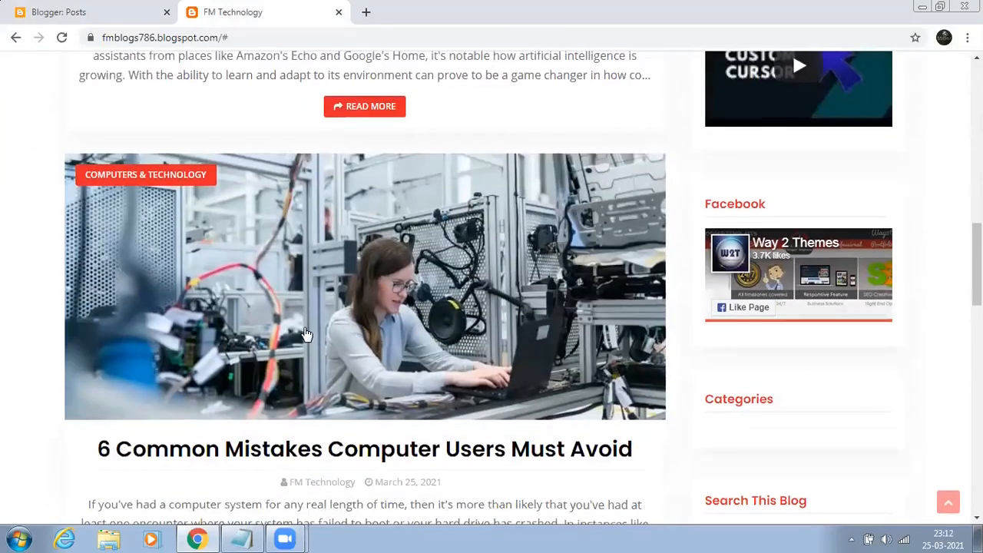
scroll(305, 334, up, 12)
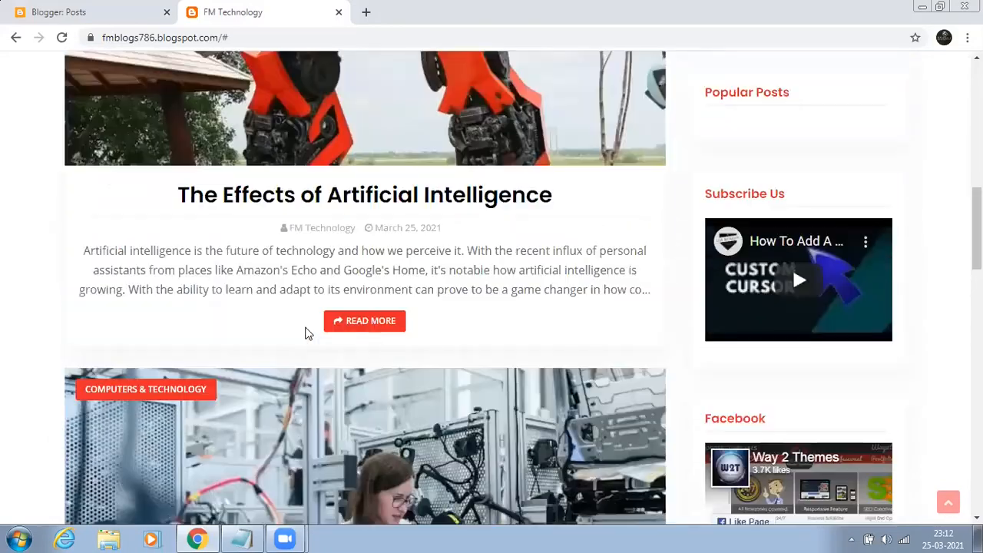
scroll(305, 334, up, 4)
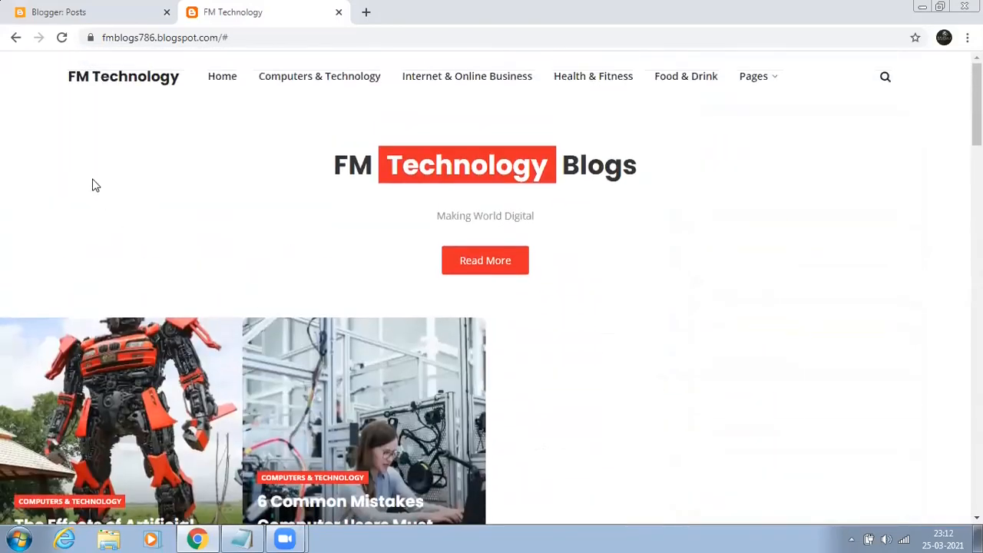
Return to the Blogger post list and create a new blank post.
click(115, 11)
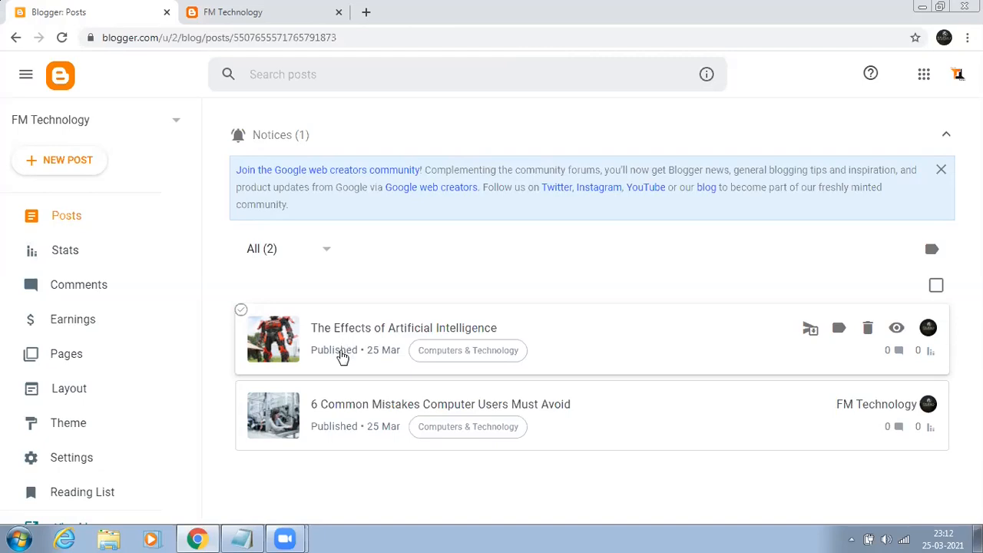
click(246, 11)
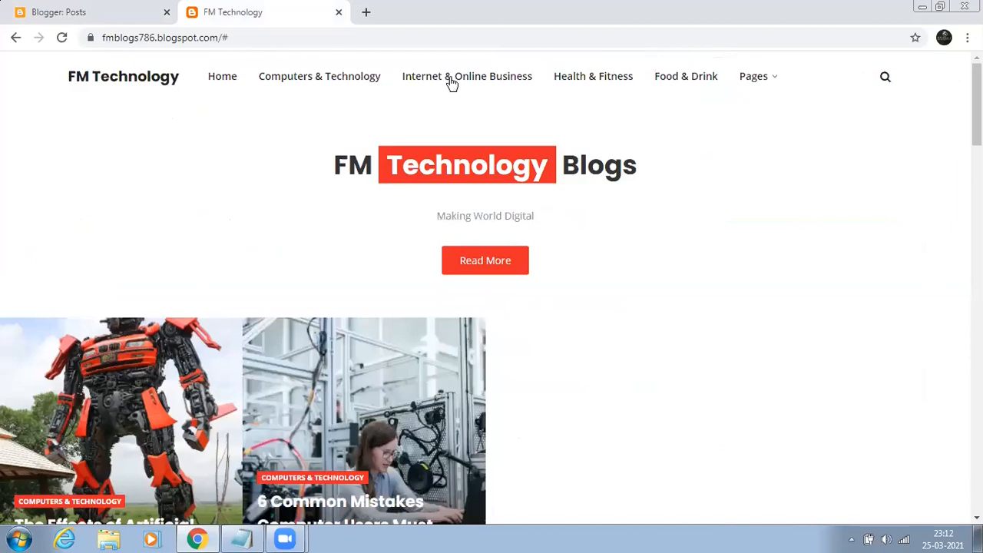
click(70, 11)
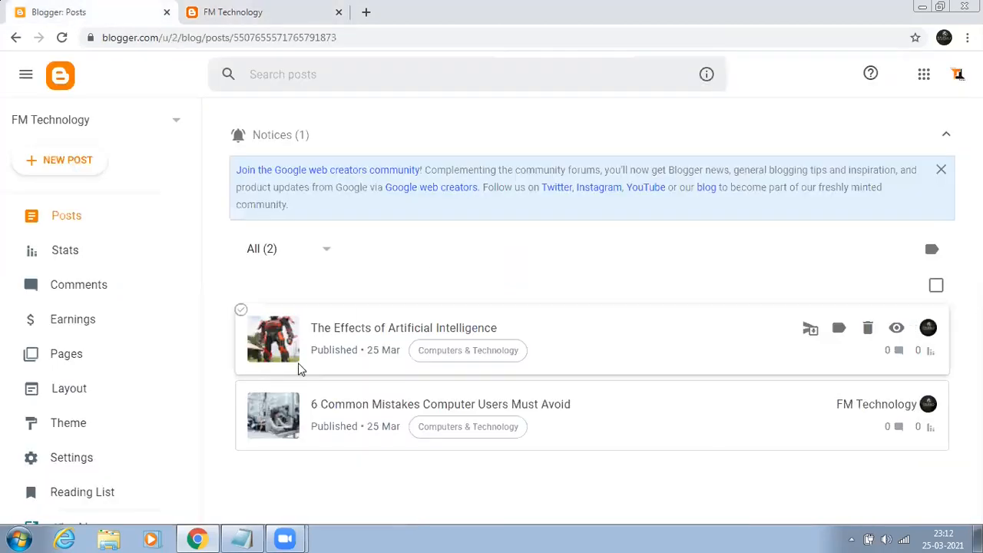
click(61, 159)
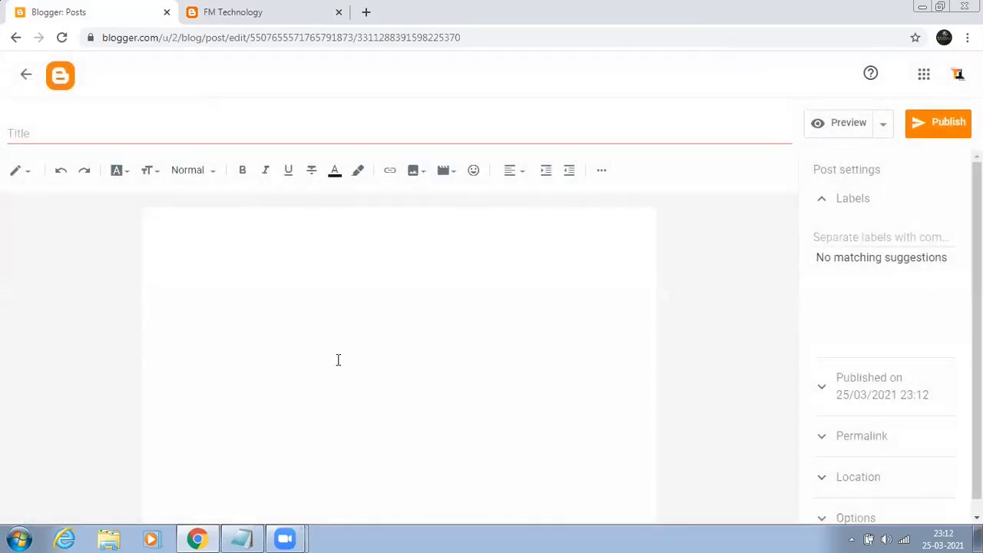
Switch to the Articles file in Notepad and copy the heading "How to Make a Super Simple Blog".
key(alt+Tab)
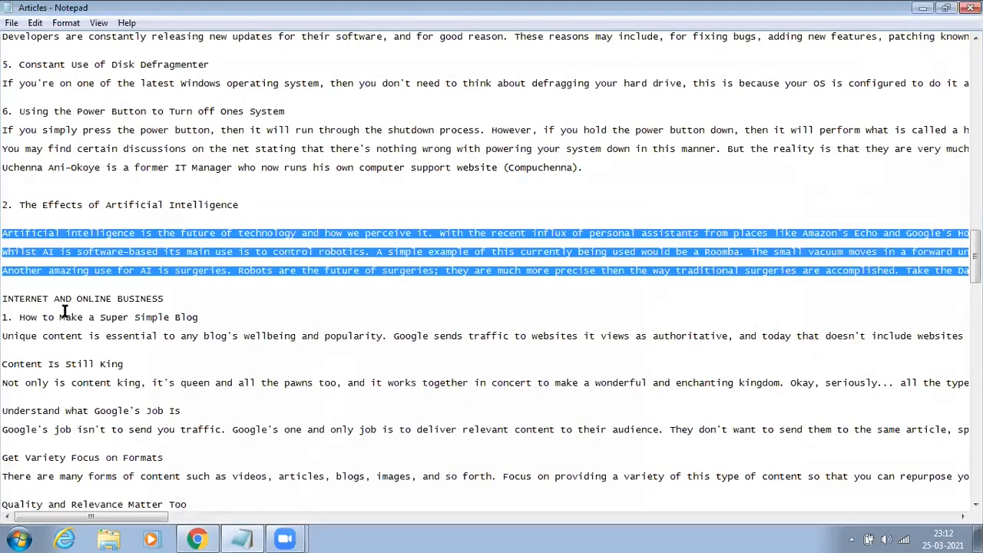
key(Right)
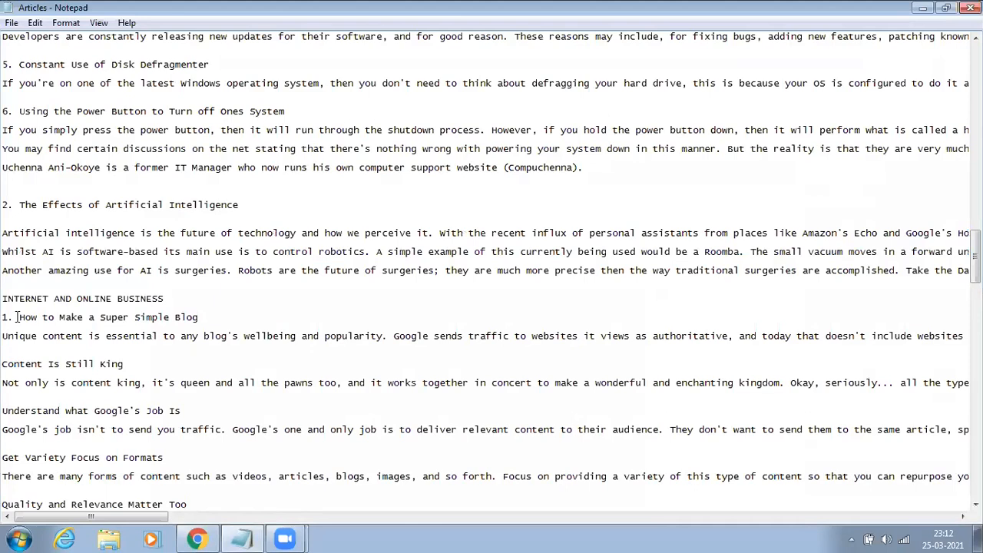
drag(19, 316, 198, 318)
right_click(183, 322)
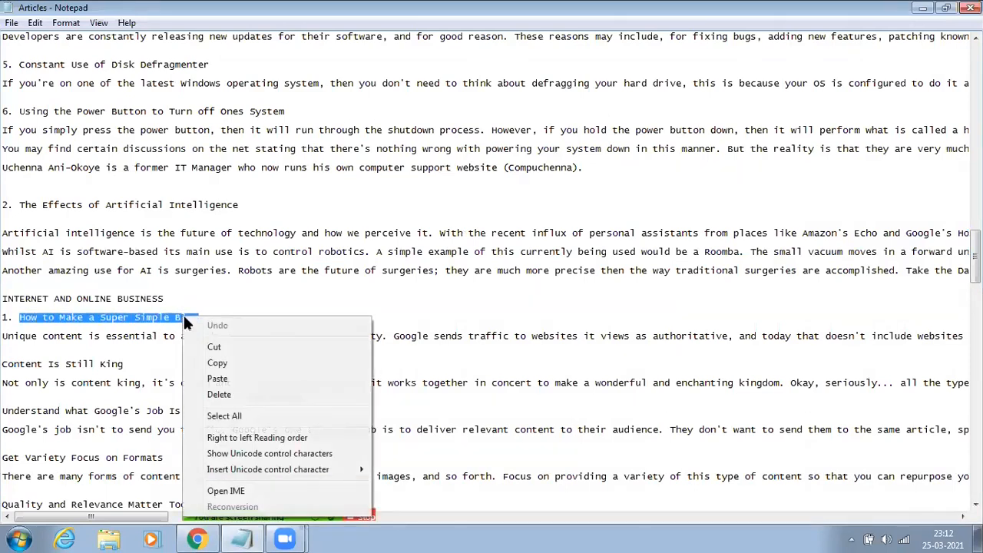
click(223, 363)
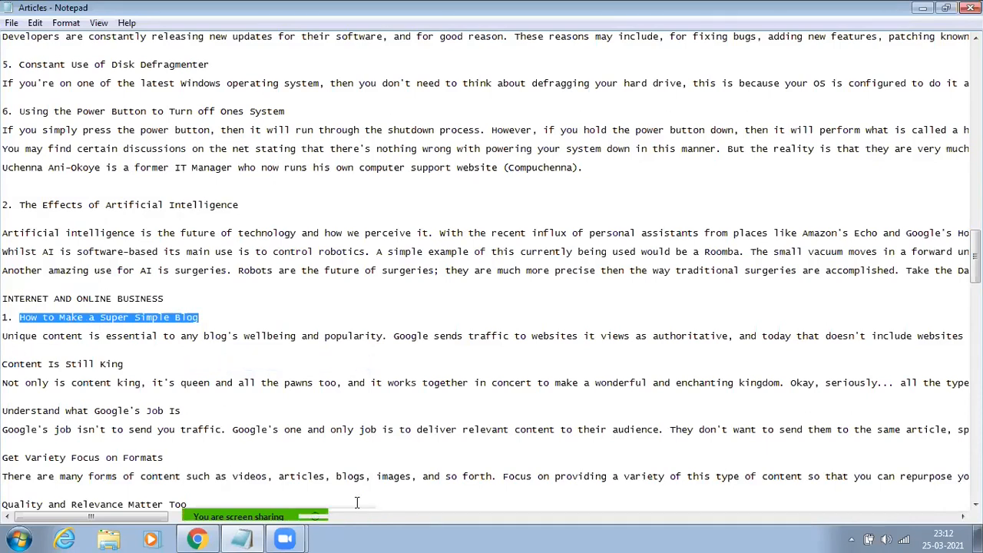
Switch back to the Blogger editor in Chrome and paste "How to Make a Super Simple Blog" as the post title.
click(197, 539)
right_click(59, 136)
click(110, 223)
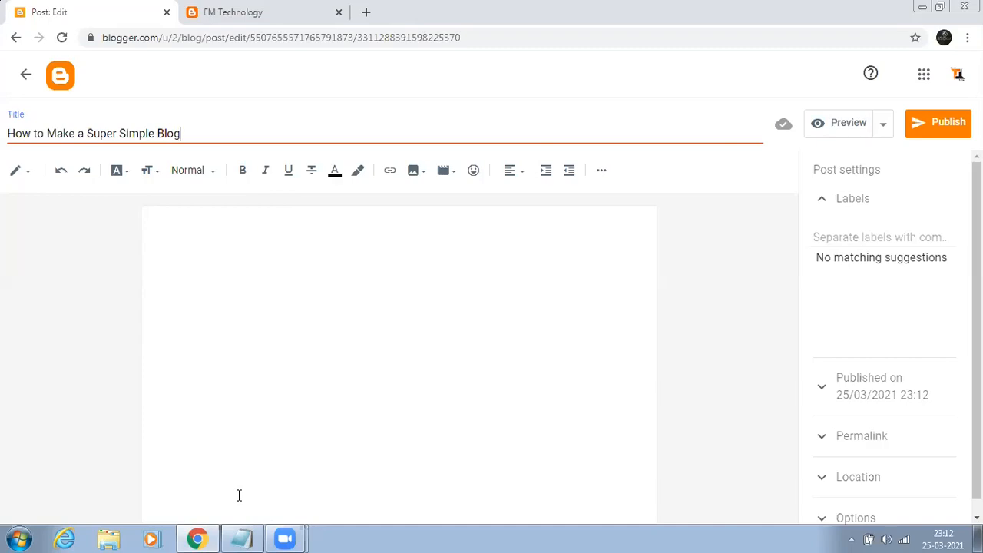
Switch to the Articles file in Notepad and copy the full body text of "How to Make a Super Simple Blog".
key(alt+Tab)
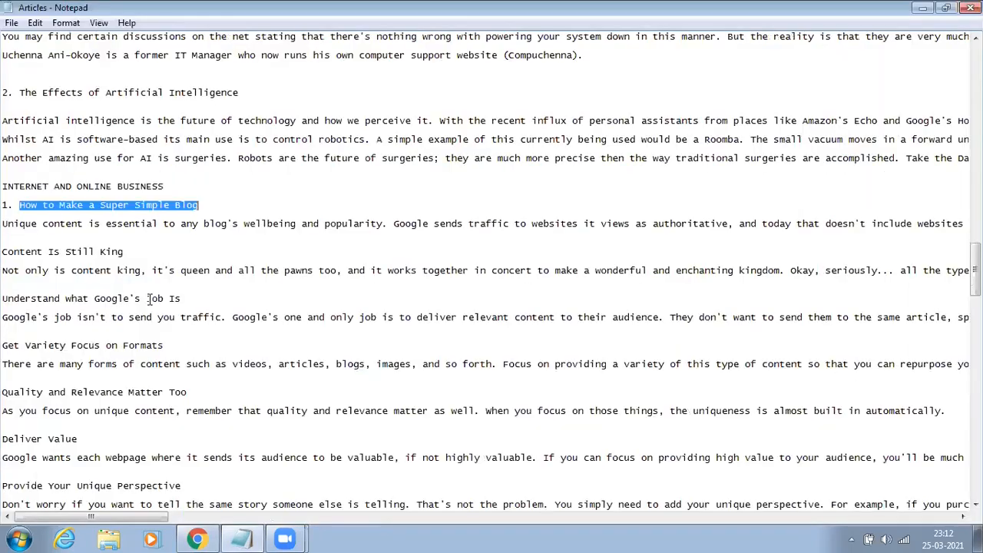
click(42, 203)
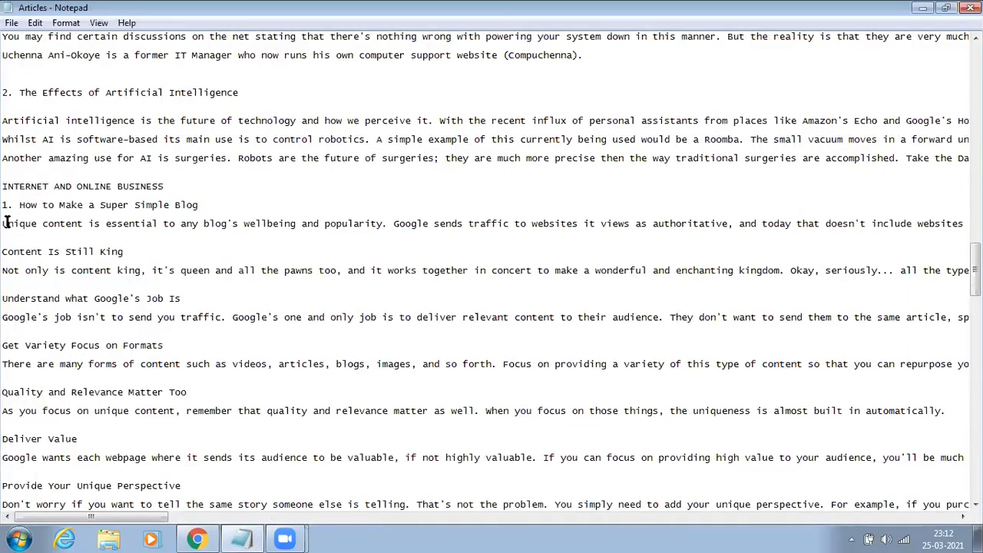
drag(6, 223, 401, 307)
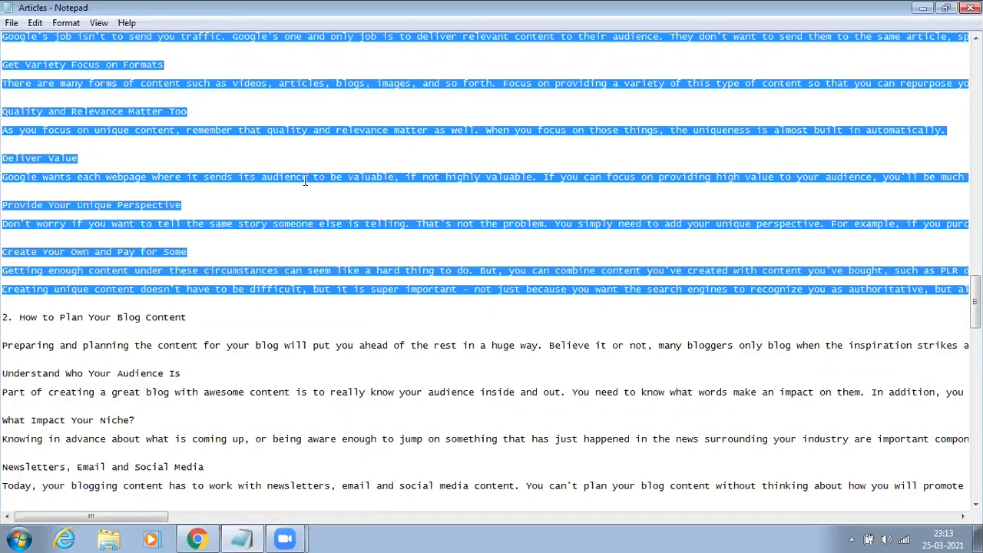
right_click(305, 179)
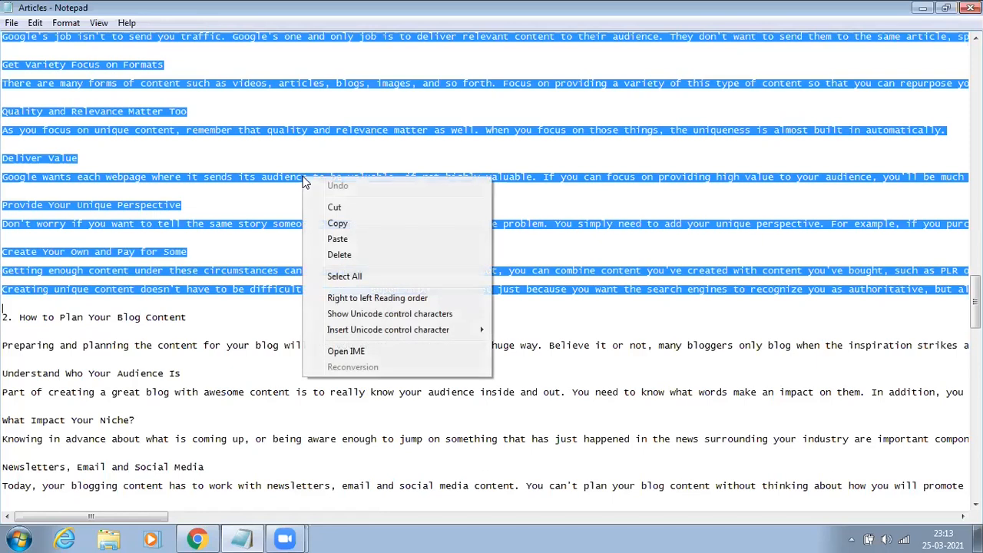
click(364, 222)
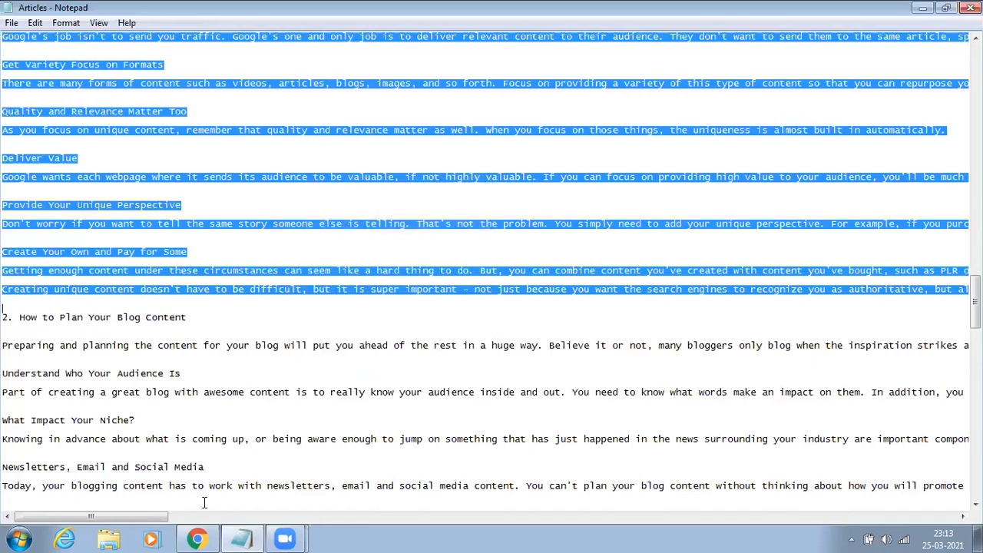
In the Blogger post, insert the blog's existing image of the woman at a laptop with a guitar and set it to Original size.
click(197, 539)
click(415, 170)
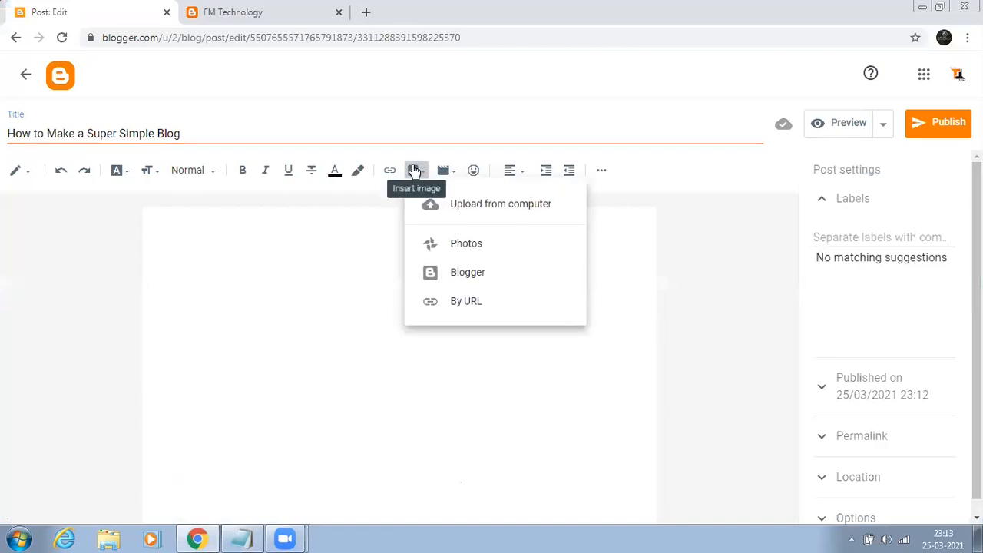
click(477, 287)
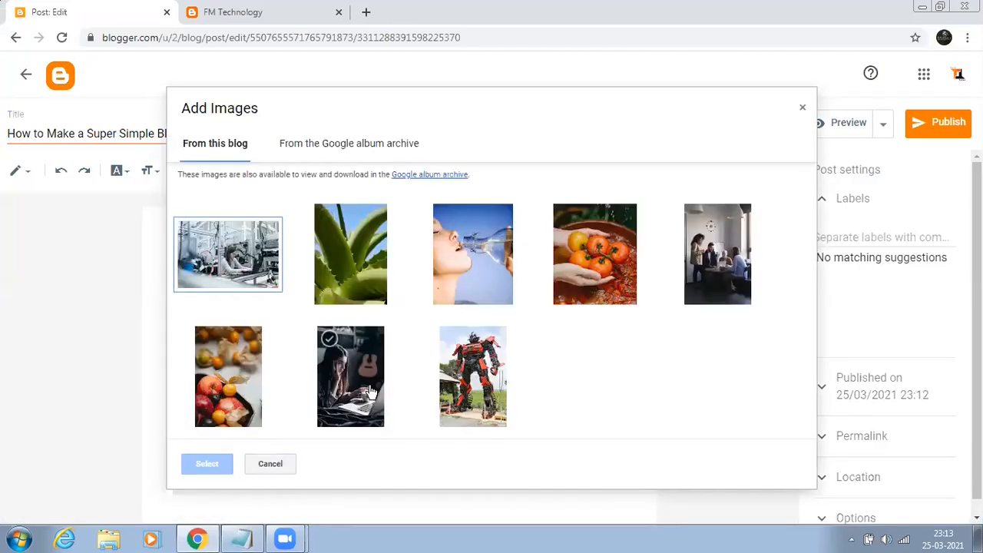
click(344, 400)
click(220, 463)
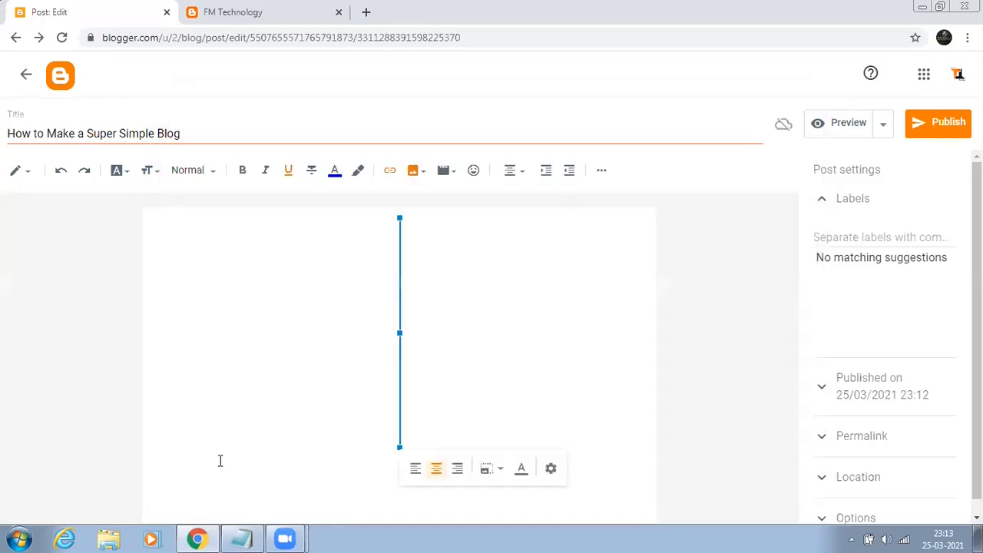
click(496, 472)
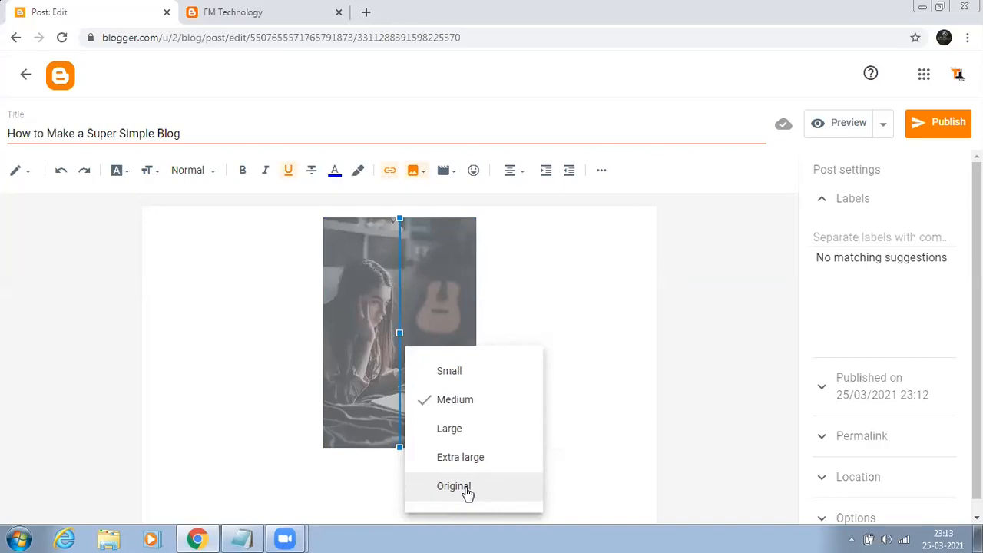
click(468, 492)
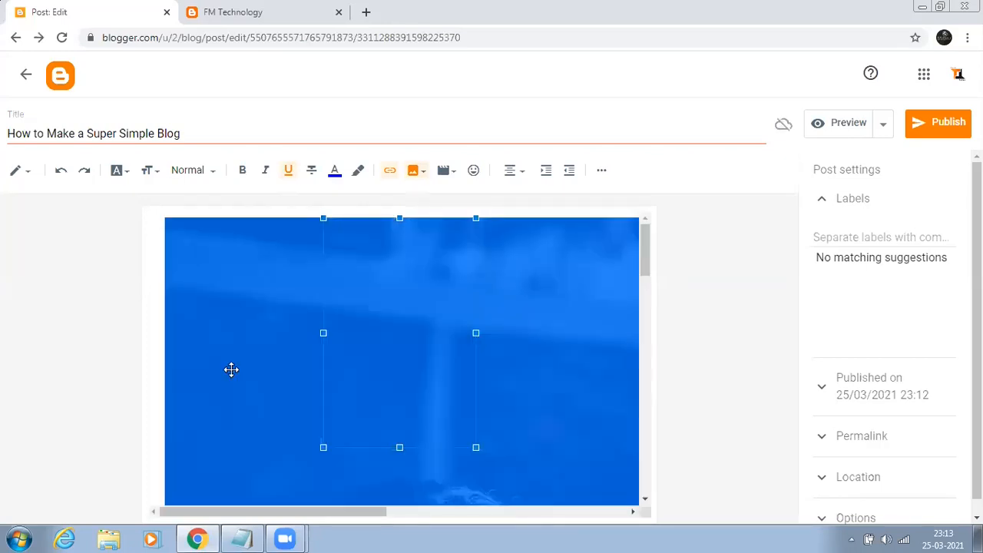
Add a new line below the inserted image and paste the copied article text there.
scroll(147, 369, down, 10)
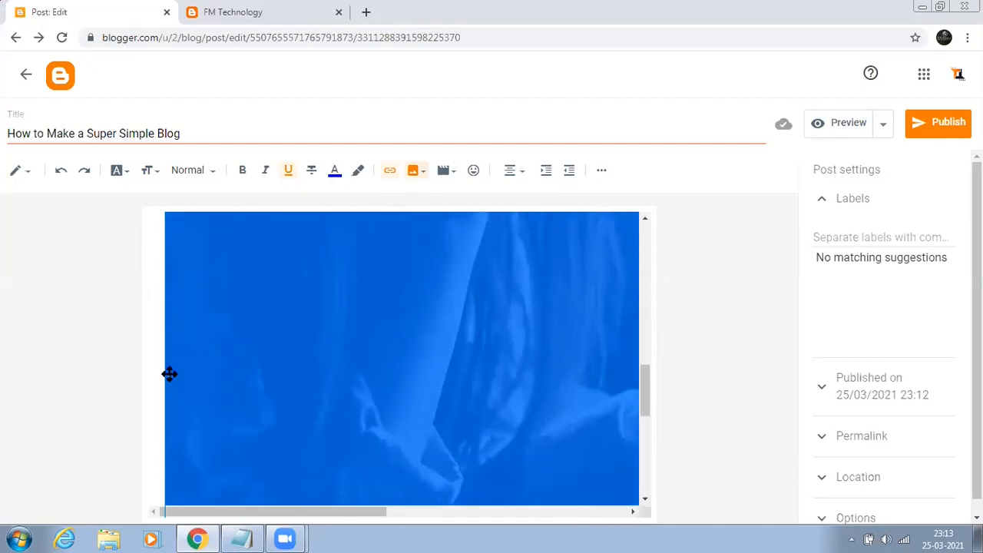
scroll(169, 374, down, 3)
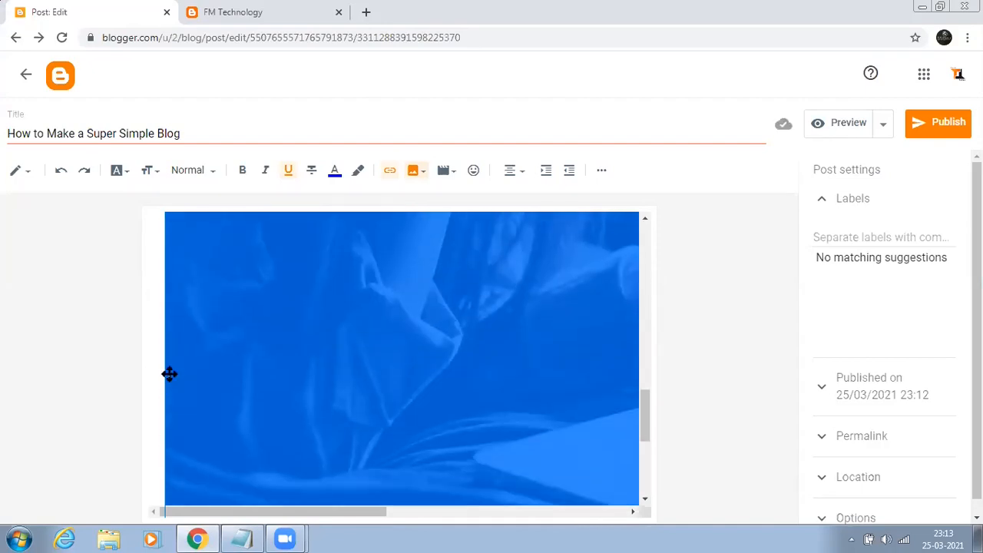
scroll(169, 374, down, 5)
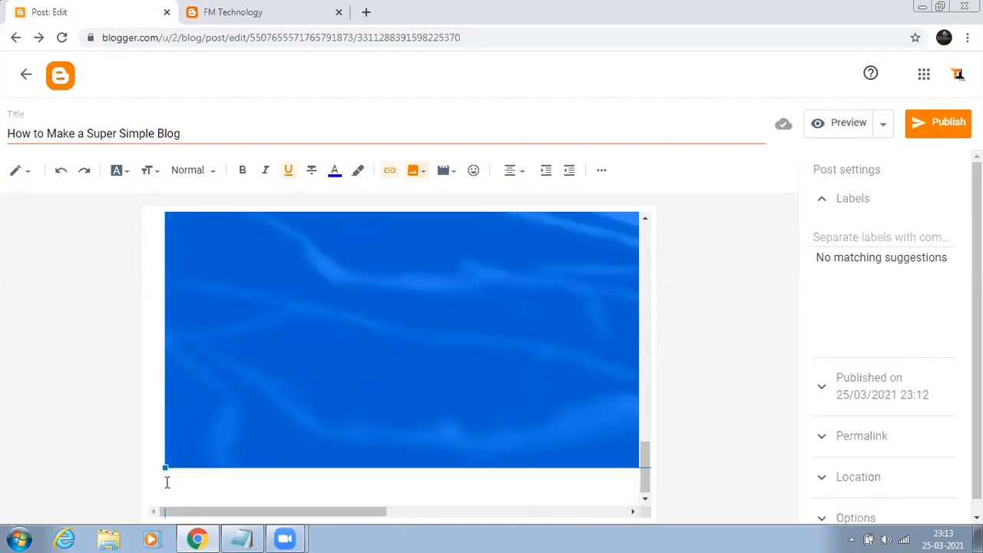
click(167, 481)
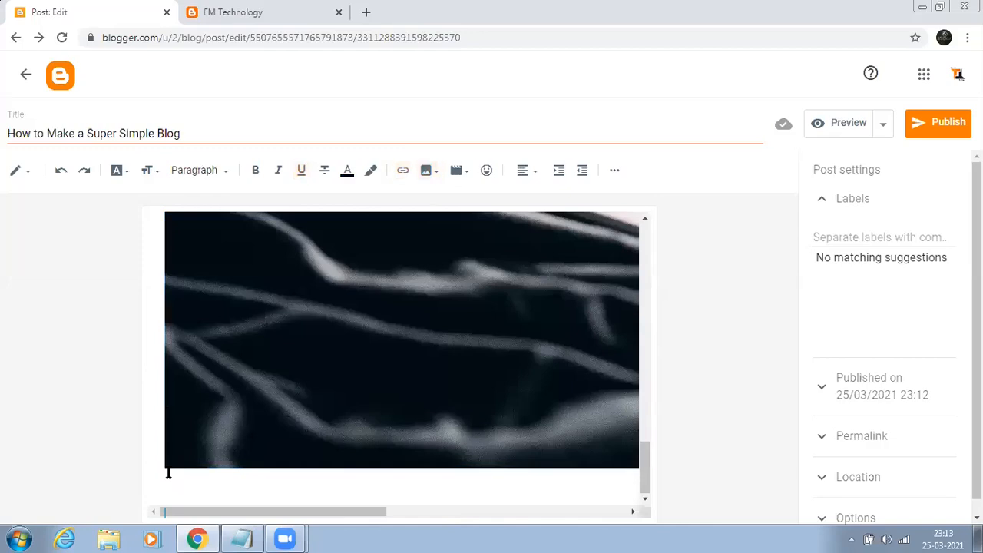
key(Return)
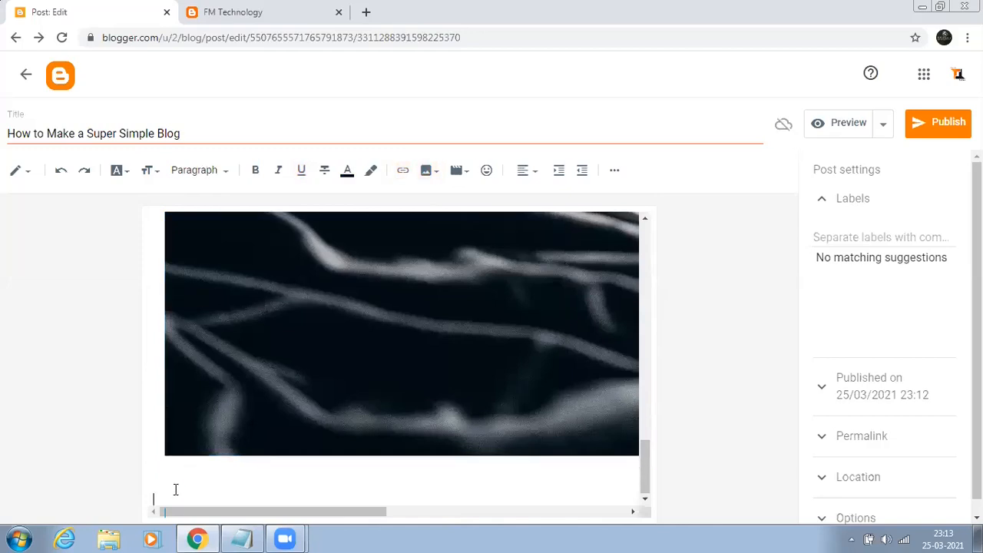
key(ctrl+v)
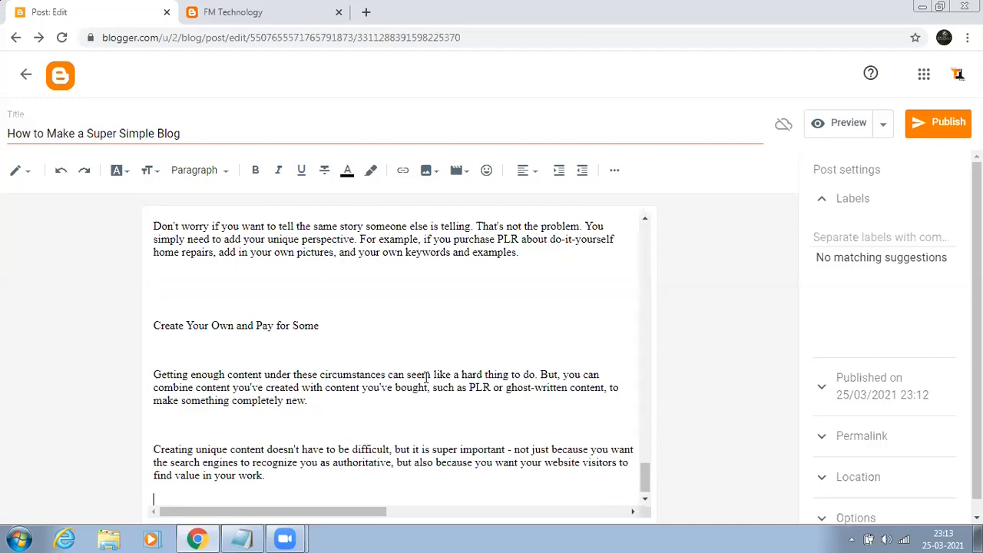
Remove the extra blank lines above the headings "Content Is Still King", "Understand what Google's Job Is" and "Get Variety Focus on Formats".
scroll(427, 376, up, 5)
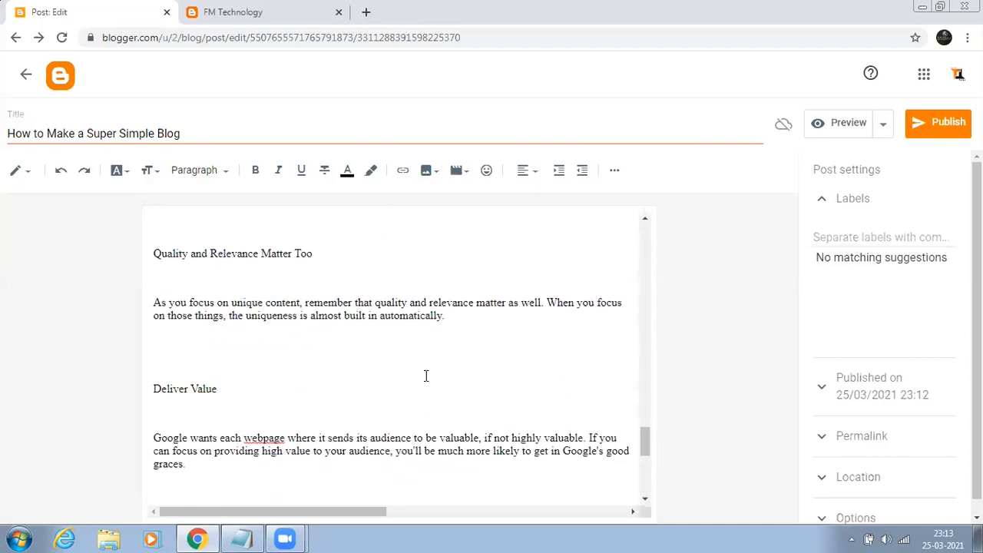
scroll(427, 375, up, 10)
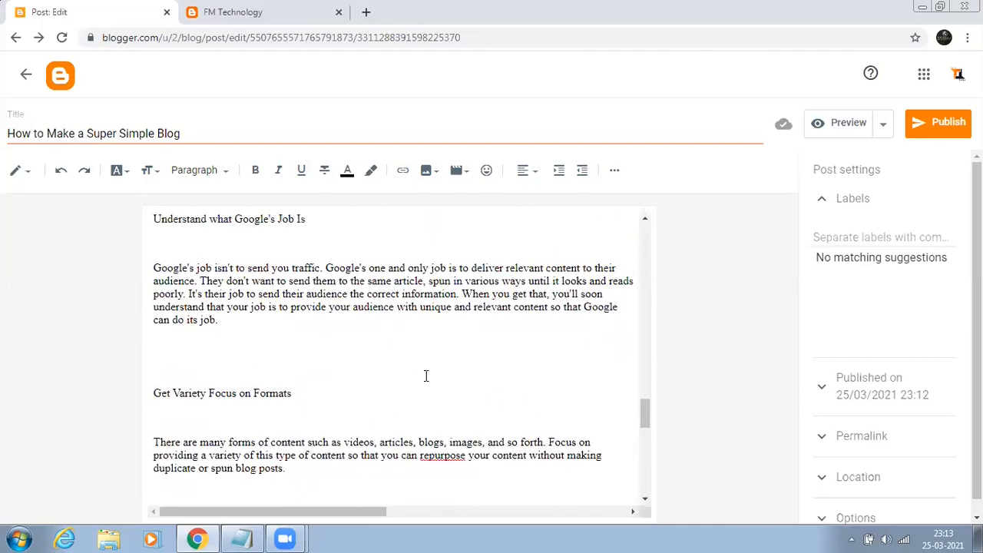
scroll(427, 376, up, 1)
scroll(426, 376, down, 3)
scroll(426, 376, up, 3)
scroll(427, 375, down, 3)
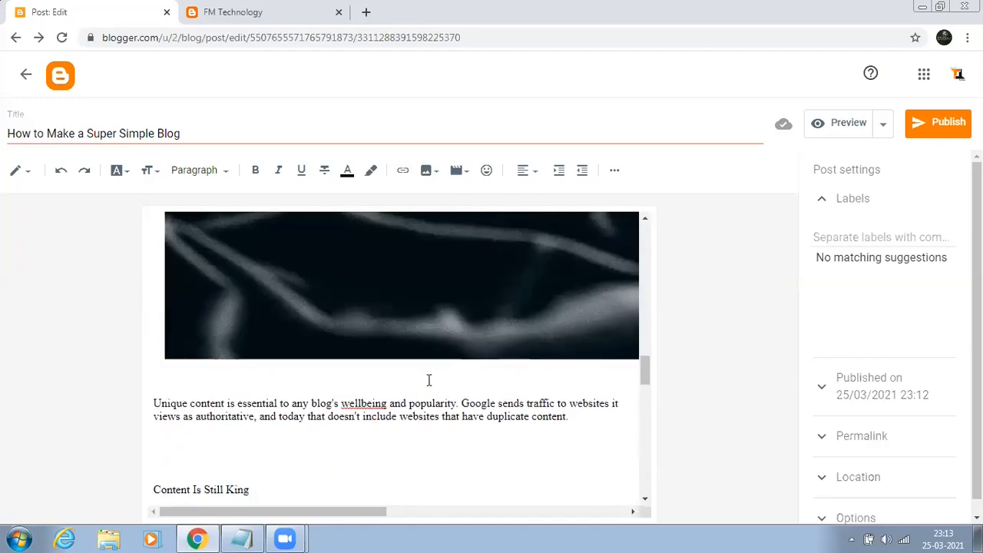
scroll(429, 380, down, 2)
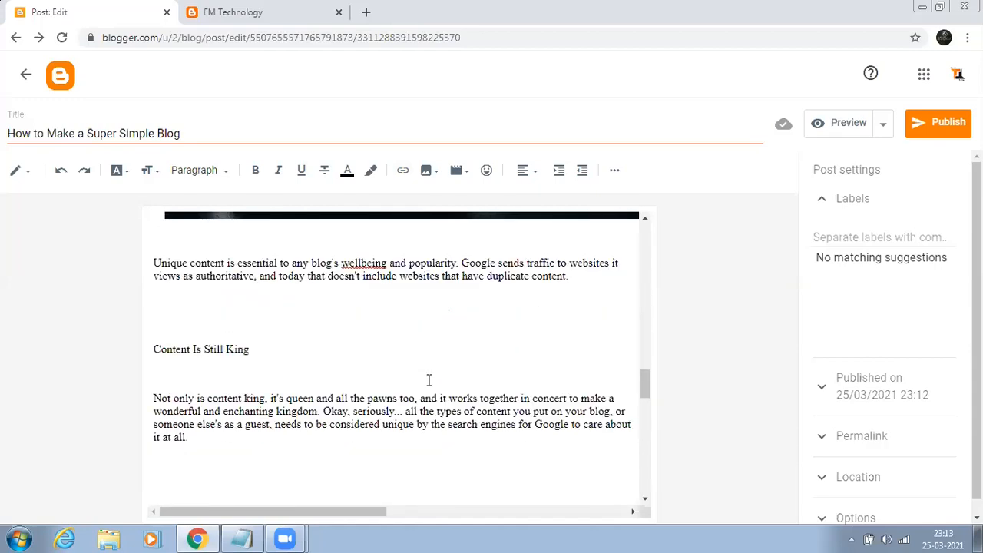
click(189, 310)
key(BackSpace)
click(169, 451)
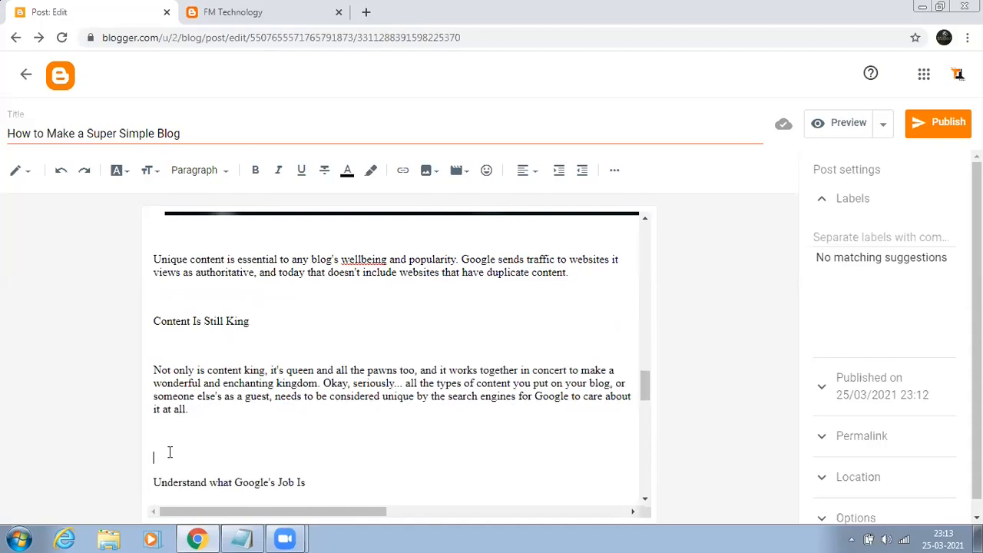
key(BackSpace)
scroll(209, 478, down, 3)
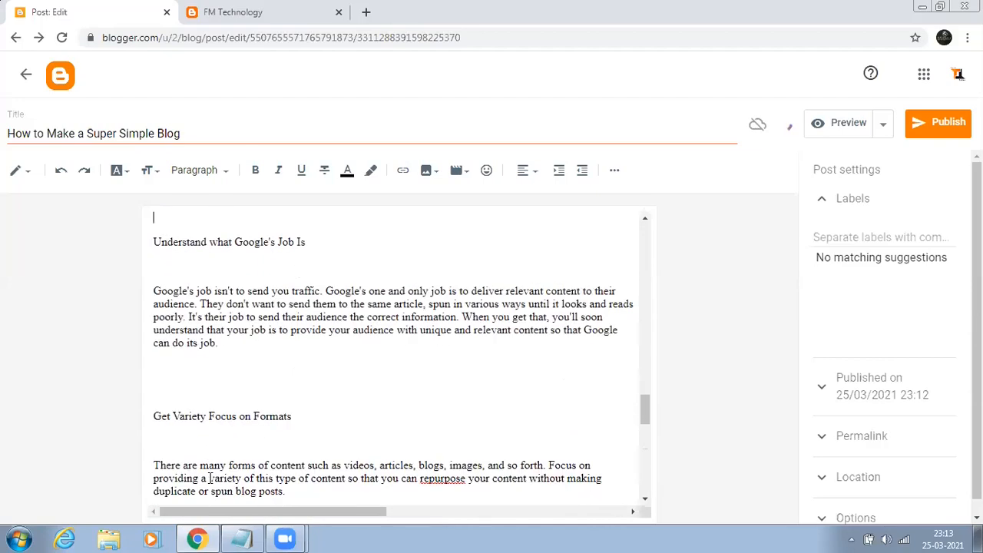
click(170, 392)
key(BackSpace)
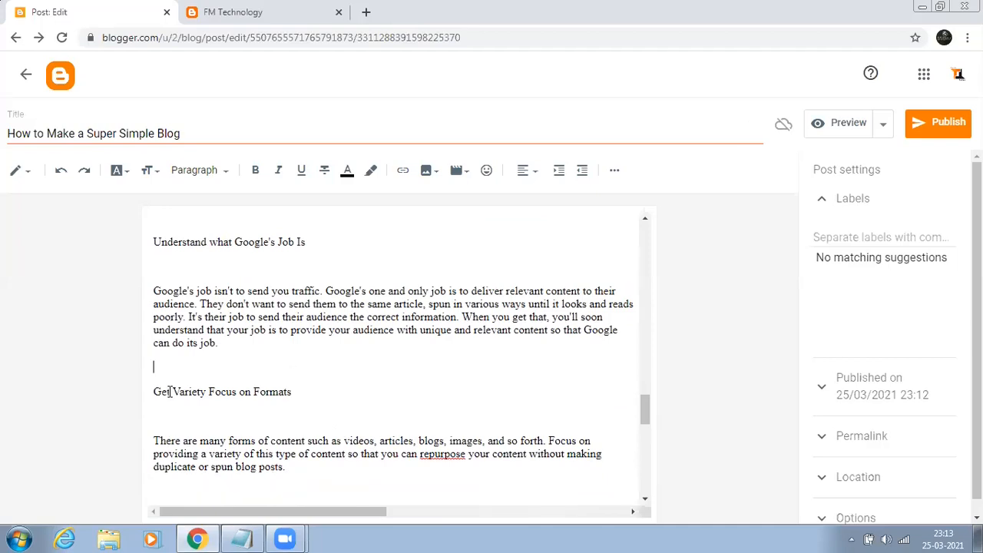
Label the post Internet & Online Business and publish it to the blog.
click(846, 235)
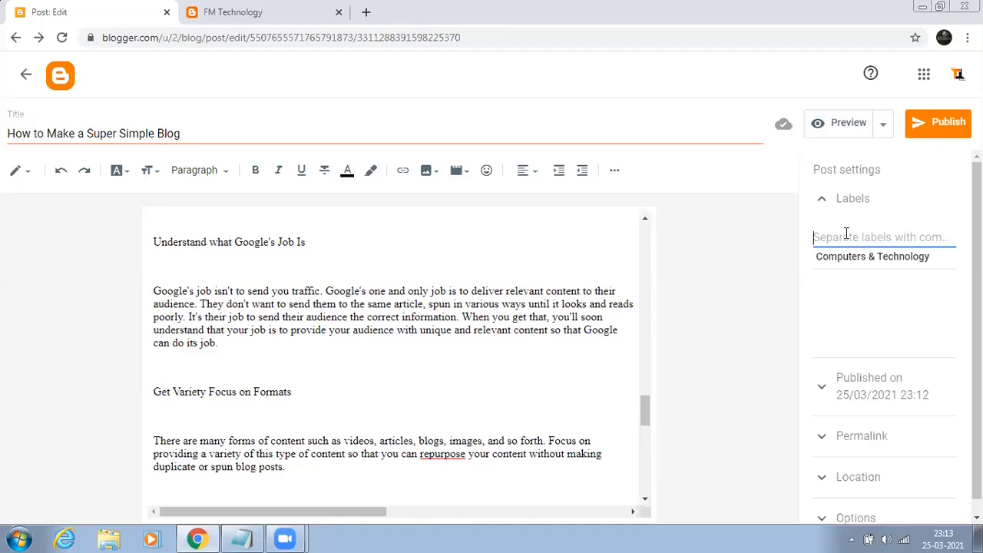
text(Internet & Online Business)
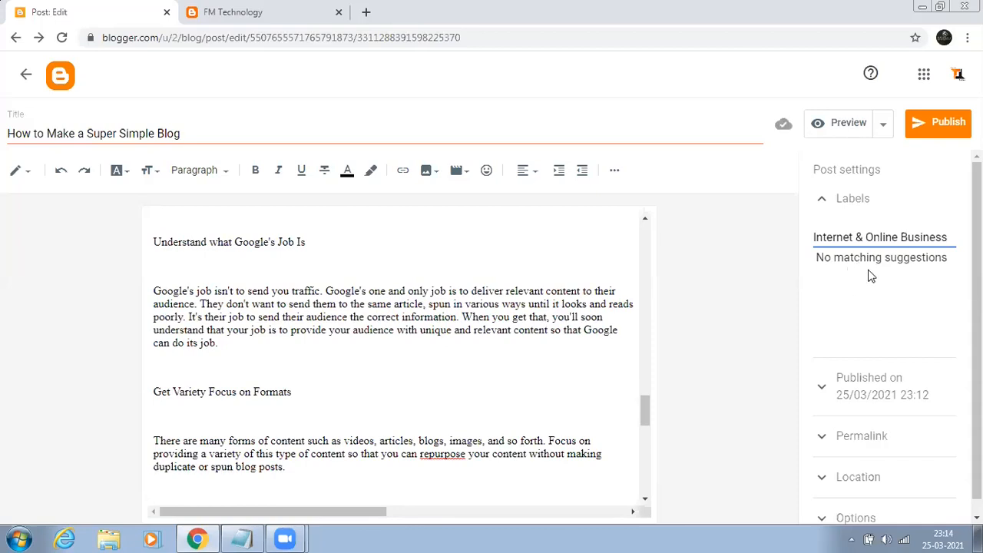
click(929, 131)
click(547, 321)
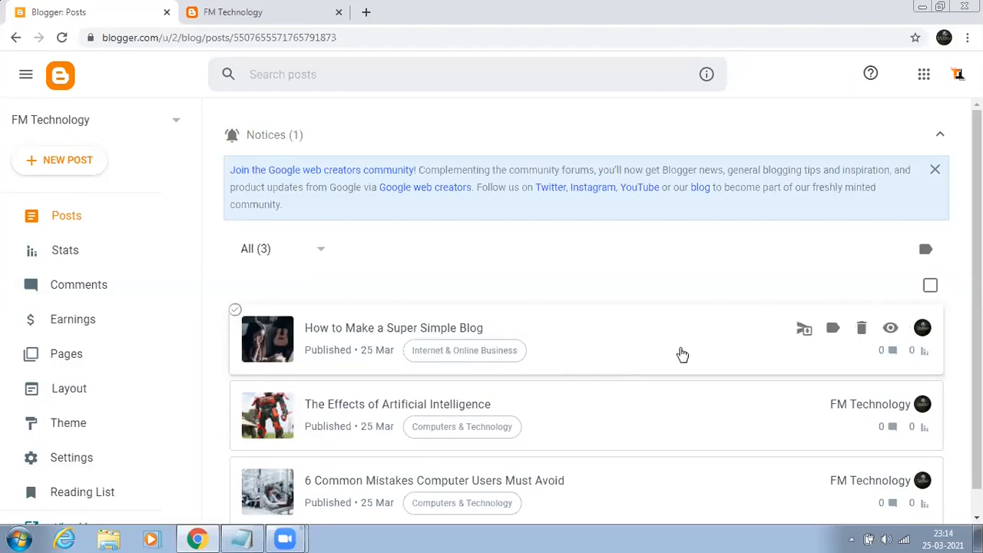
Create a new post and title it "How to Plan Your Blog Content", copying the heading from the Articles file in Notepad.
click(61, 163)
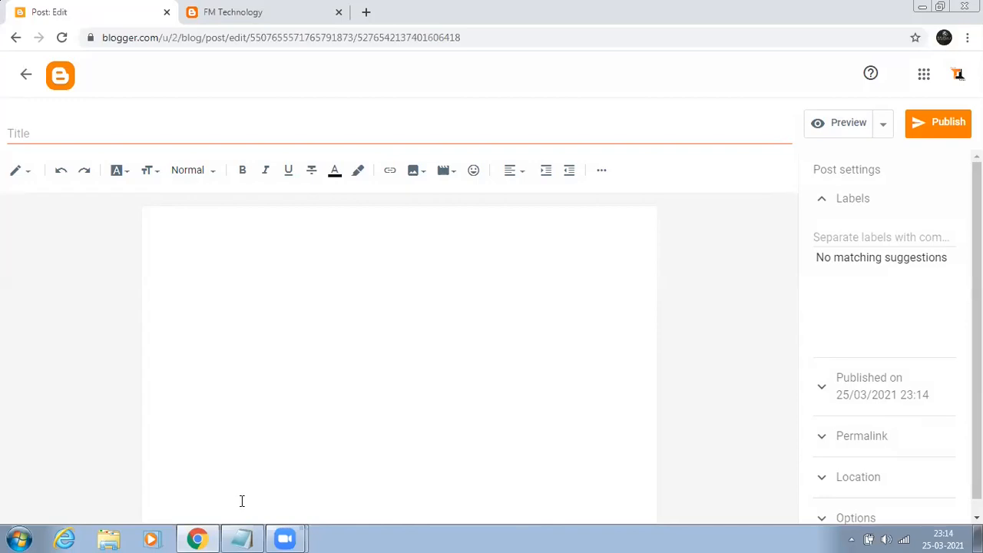
click(241, 540)
drag(20, 261, 193, 261)
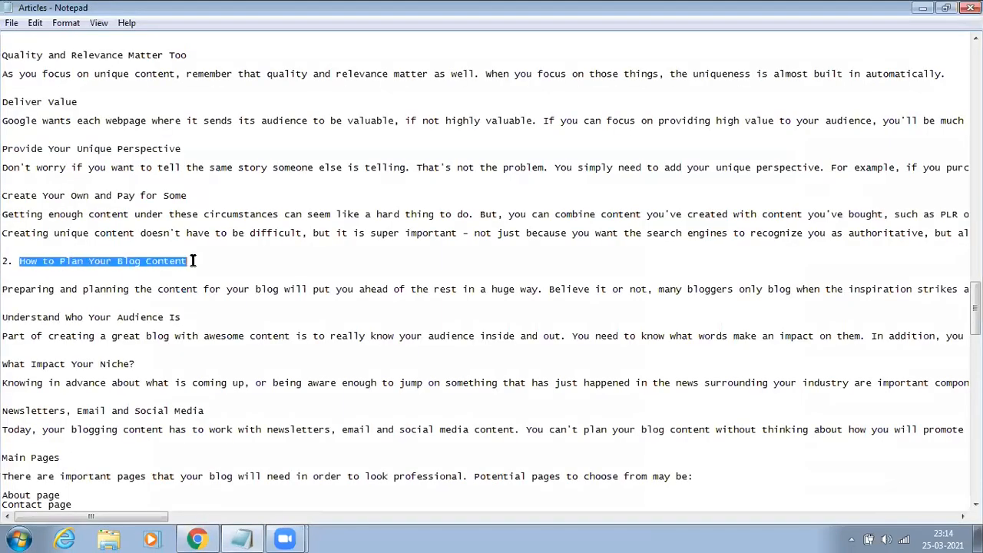
right_click(171, 263)
click(204, 311)
key(alt+Tab)
key(ctrl+v)
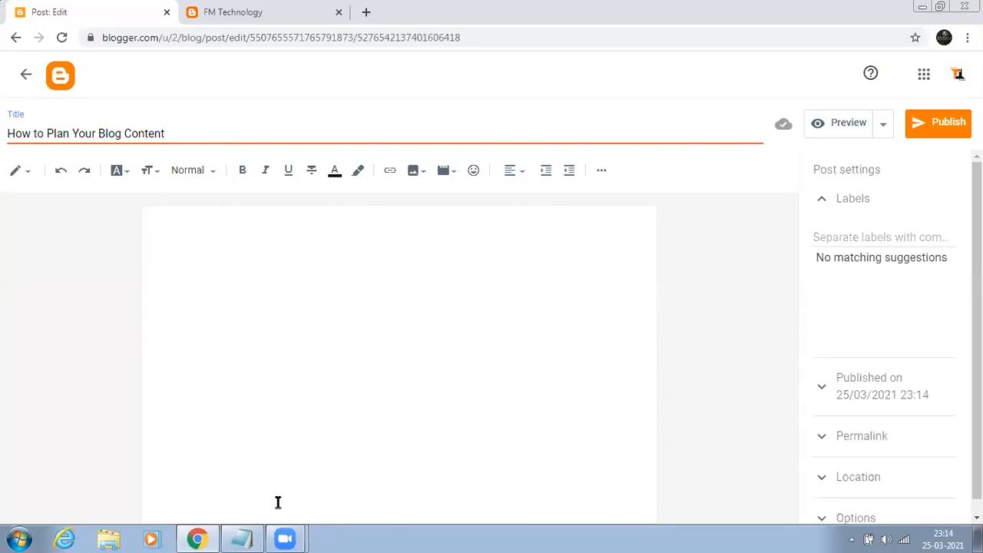
Copy the full body text of the "How to Plan Your Blog Content" article from the Articles file in Notepad.
key(alt+Tab)
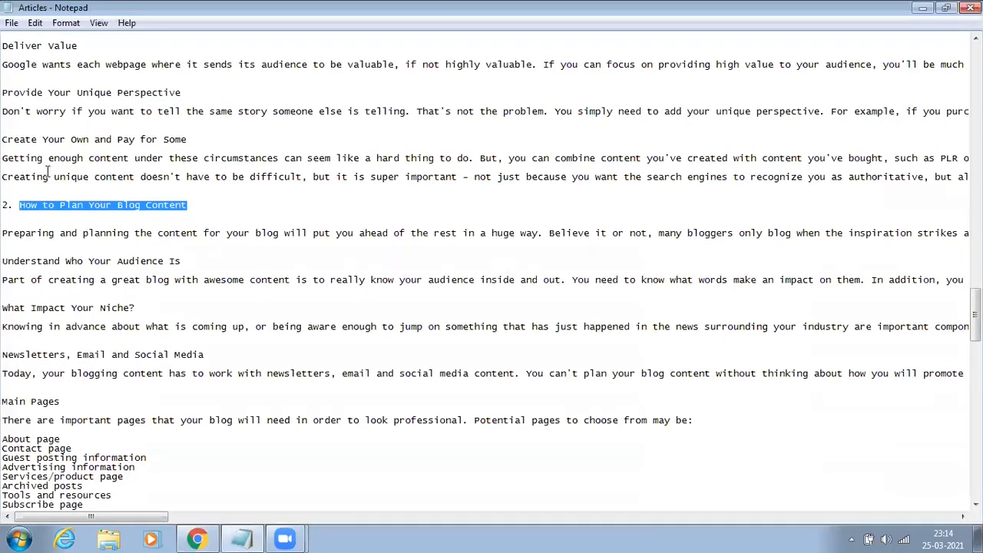
click(3, 234)
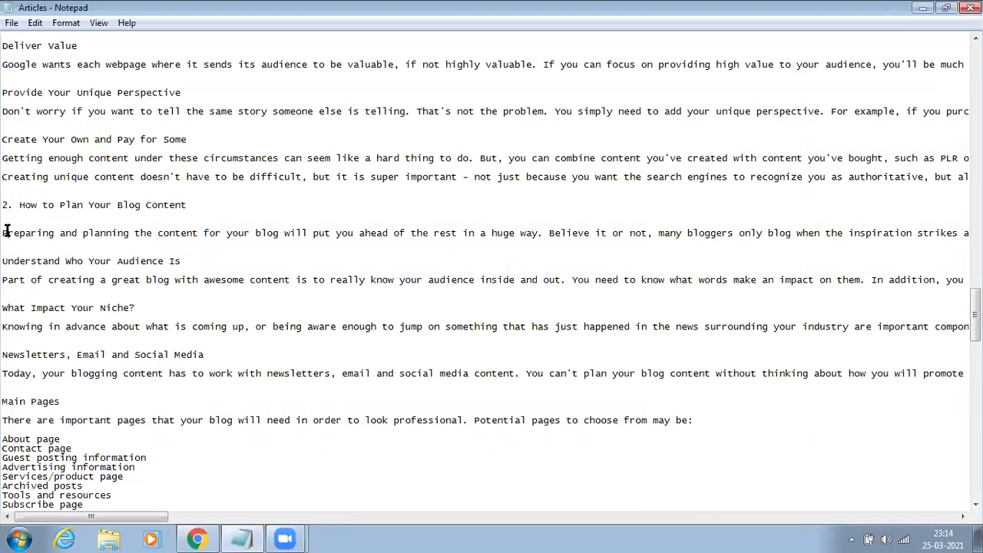
drag(3, 235, 420, 257)
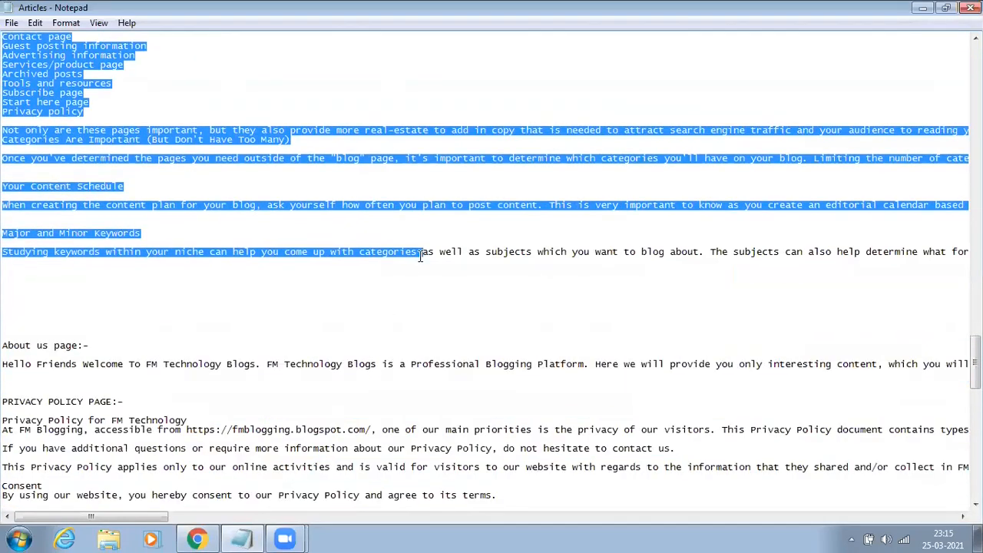
click(414, 268)
scroll(205, 227, up, 7)
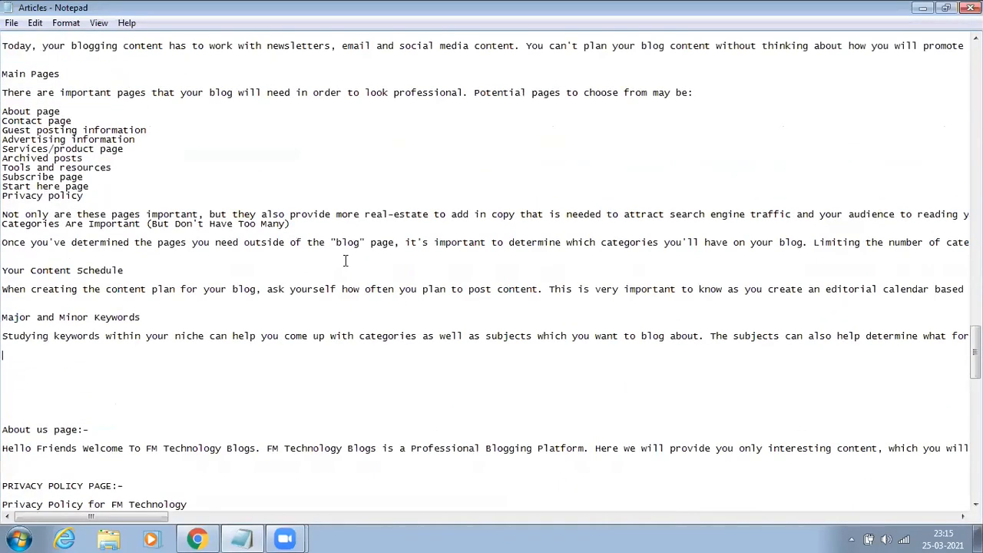
scroll(206, 227, up, 5)
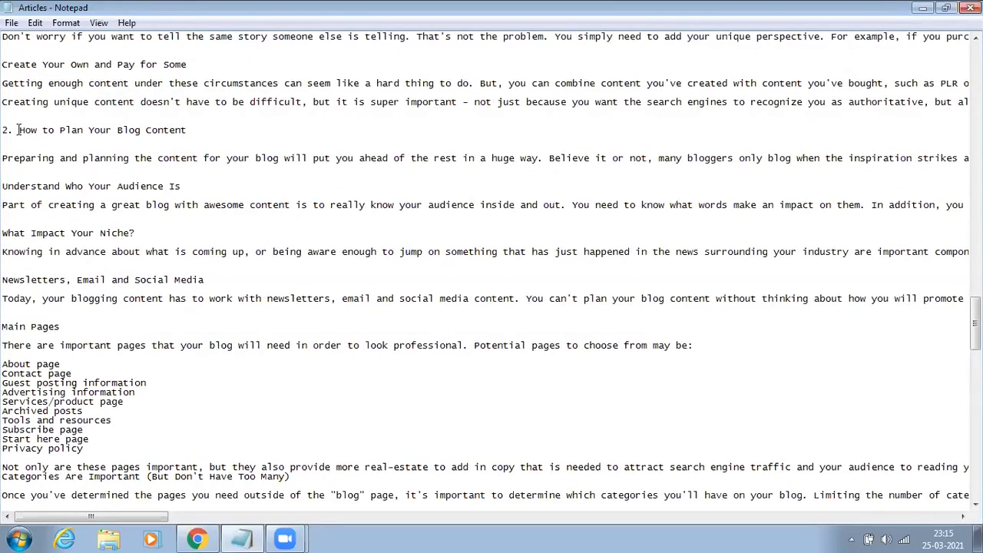
drag(4, 157, 861, 279)
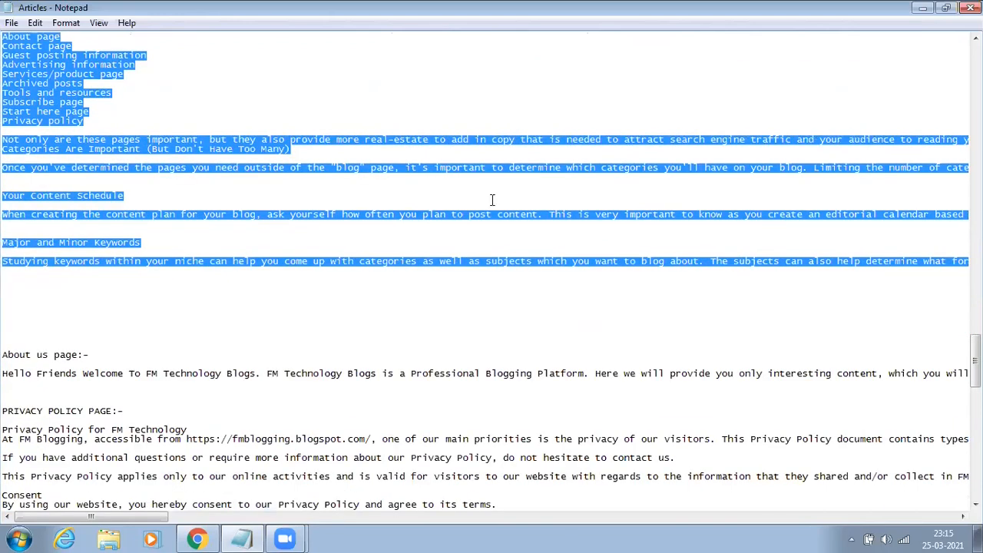
right_click(371, 167)
click(407, 215)
Switch back to the blog post in Chrome, insert the blog's image "Plan Your Blog Content.jpg" and enlarge it.
click(197, 538)
click(414, 171)
click(485, 280)
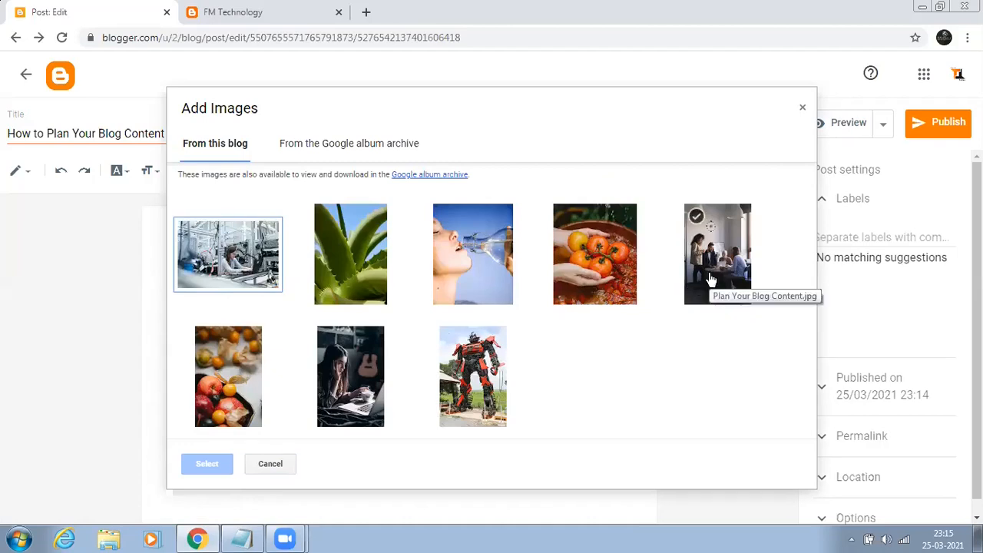
click(708, 275)
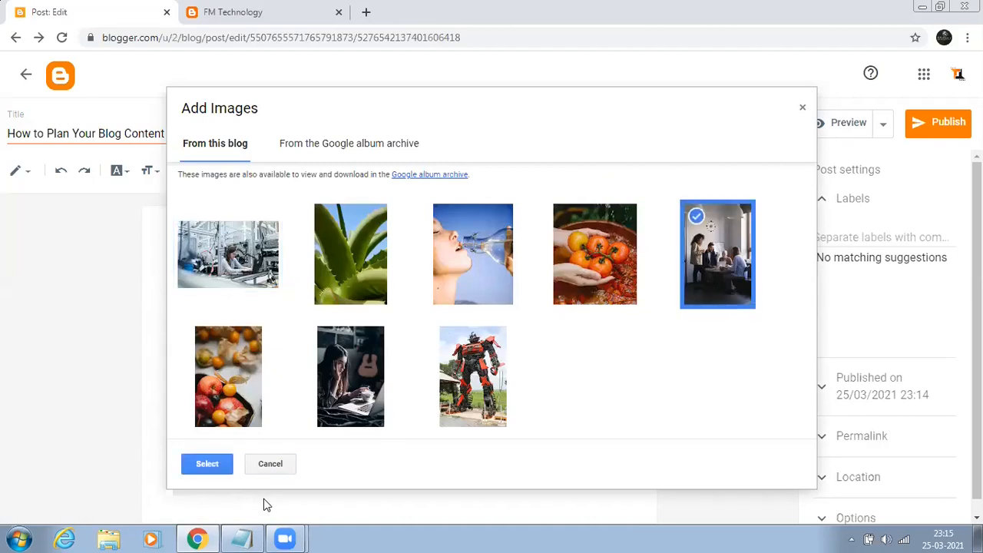
click(207, 463)
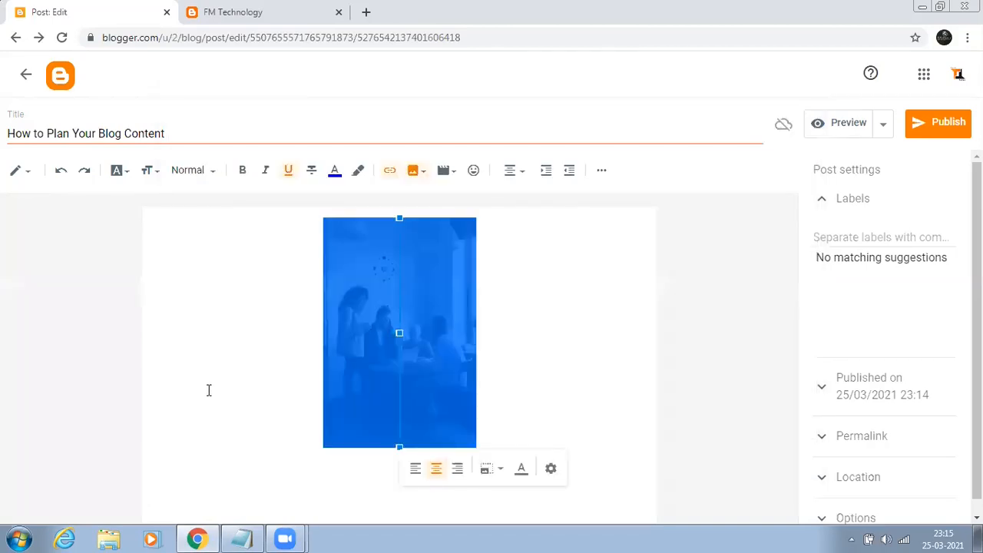
click(492, 472)
click(474, 486)
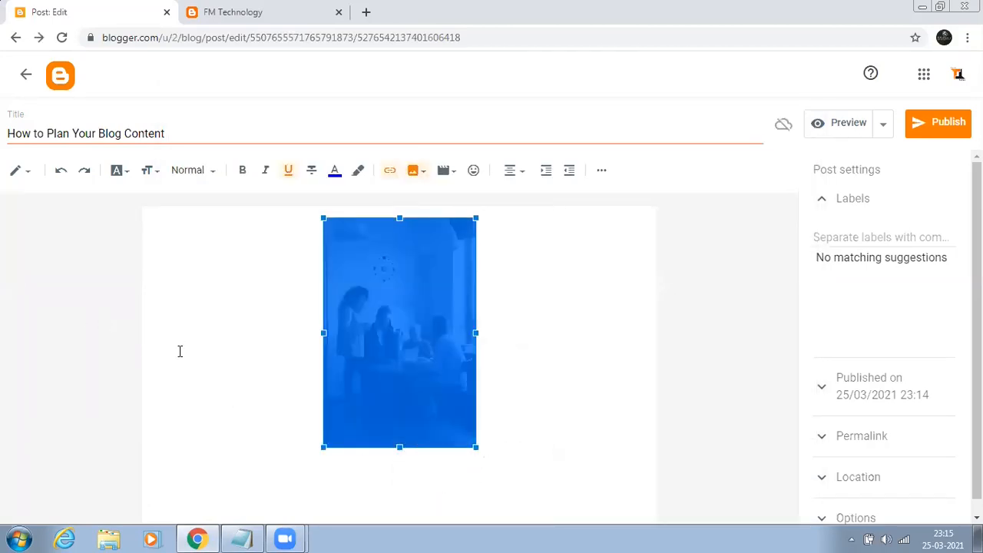
Paste the copied article text below the inserted image.
scroll(179, 351, down, 5)
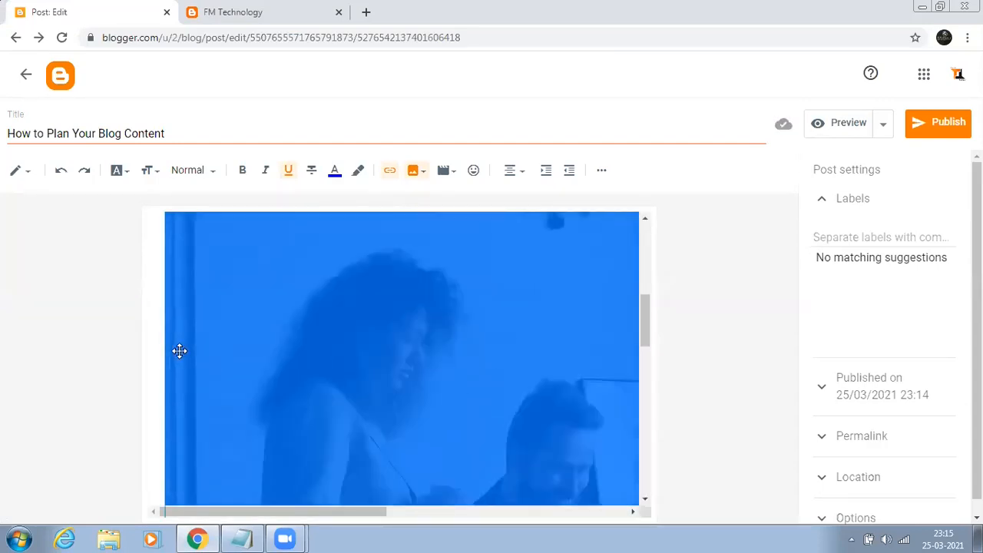
scroll(150, 377, down, 5)
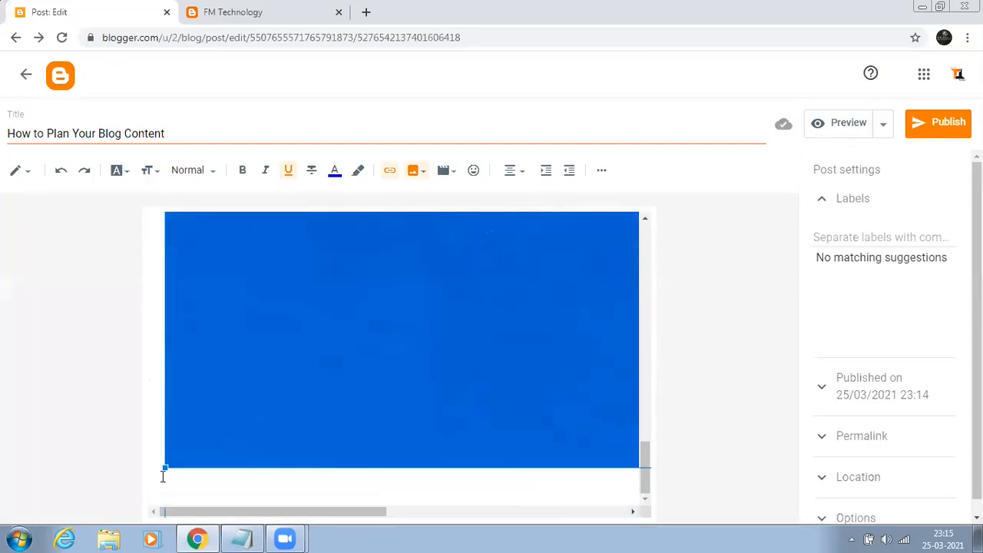
click(170, 484)
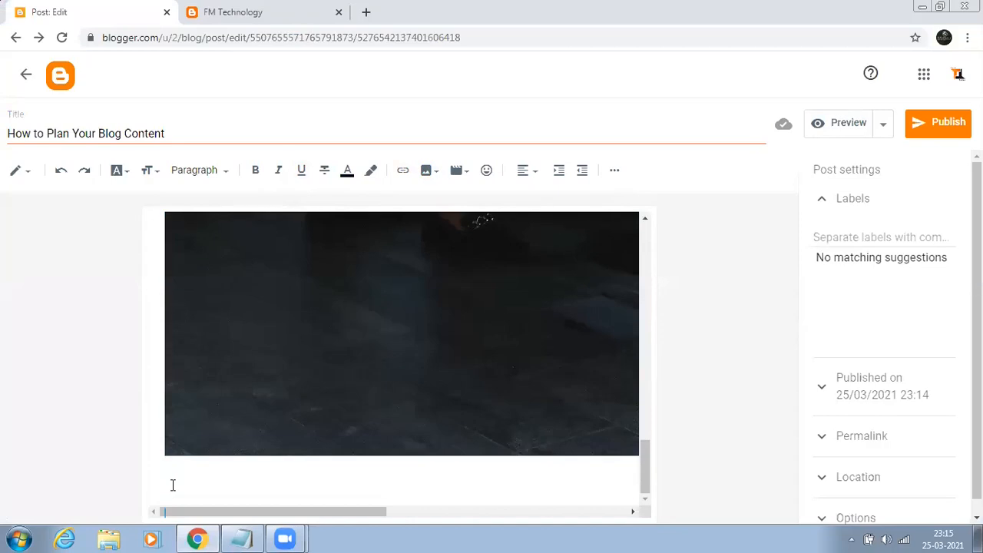
key(BackSpace)
Remove the extra blank line above the heading "Understand Who Your Audience Is".
scroll(314, 424, up, 10)
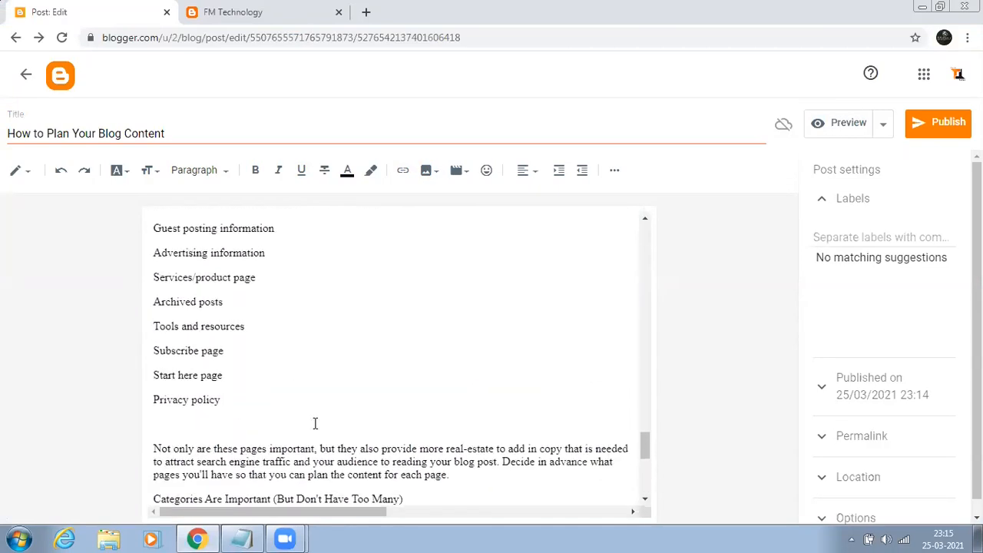
scroll(314, 423, up, 10)
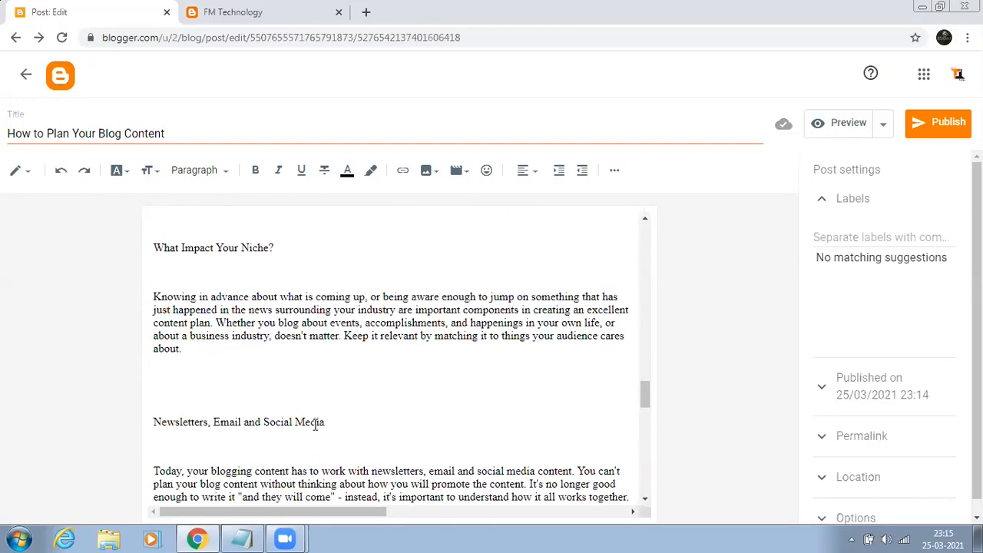
scroll(314, 423, up, 5)
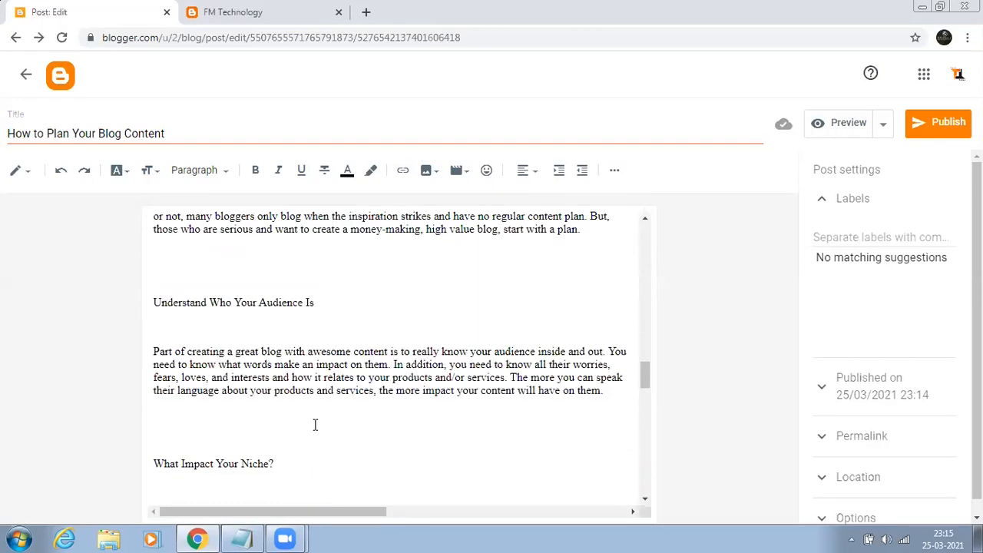
scroll(314, 425, up, 2)
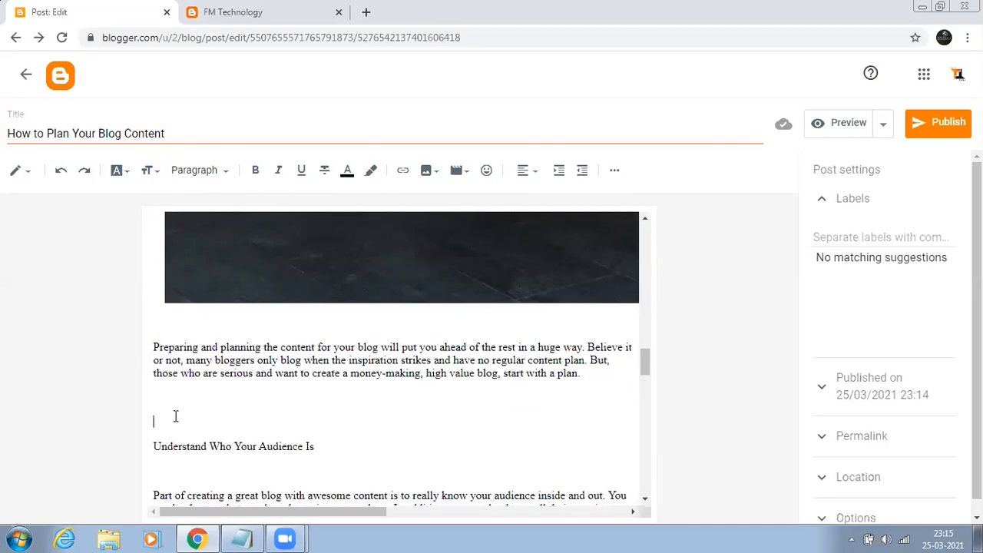
key(BackSpace)
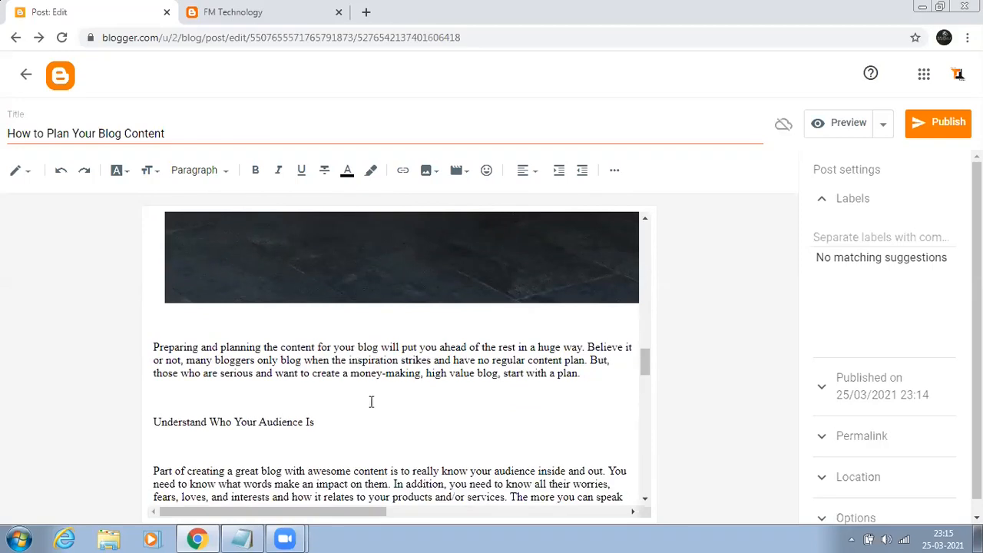
Label the "How to Plan Your Blog Content" post Internet & Online Business and publish it to the blog.
click(842, 237)
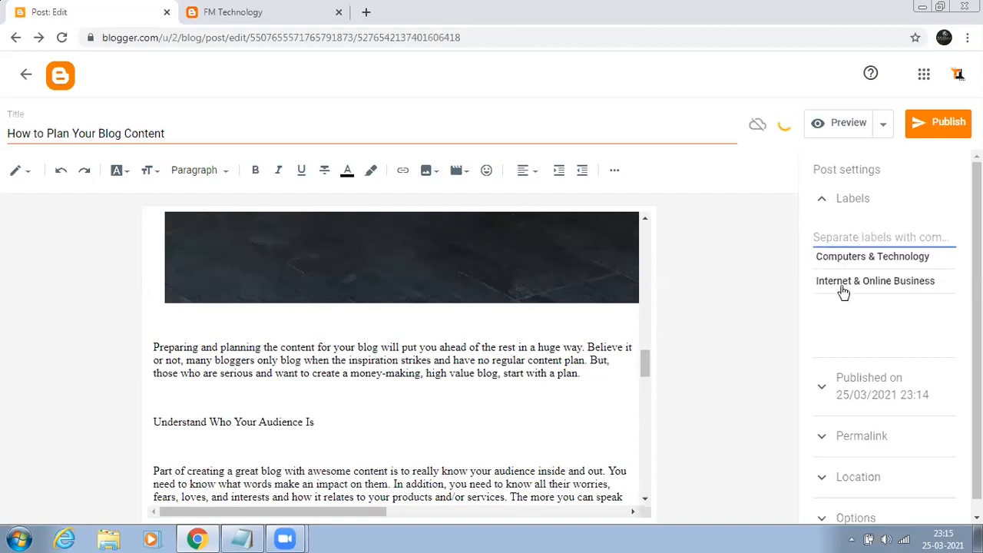
click(844, 285)
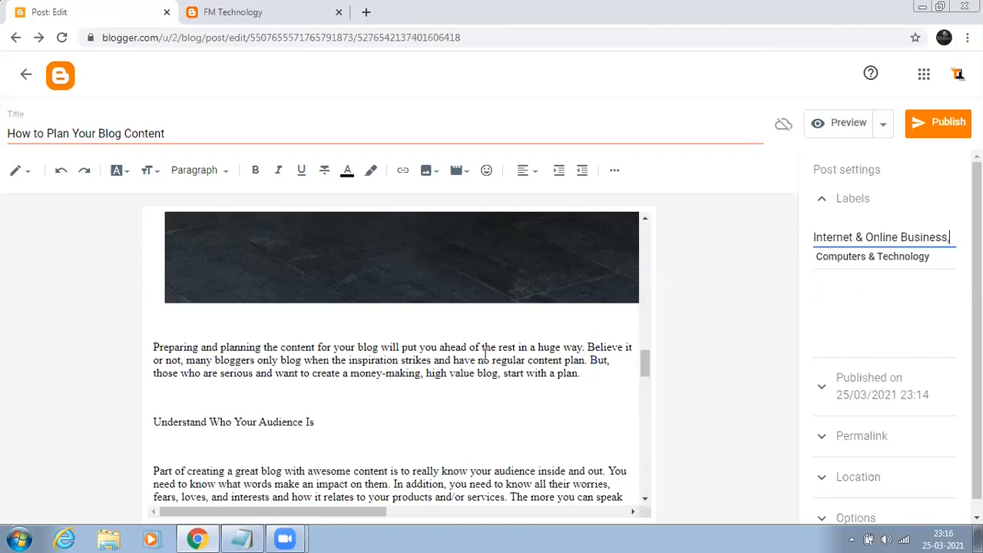
scroll(389, 410, up, 3)
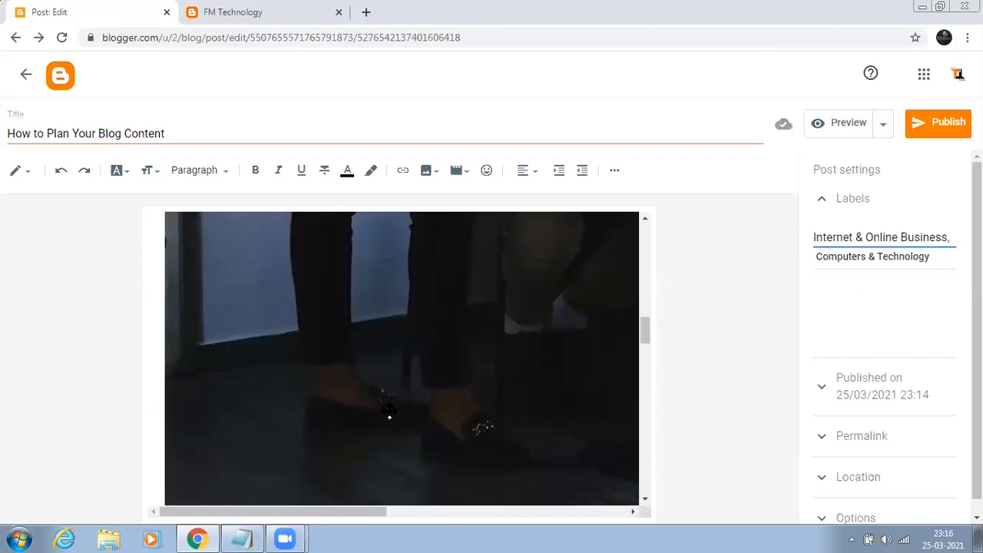
scroll(390, 415, up, 5)
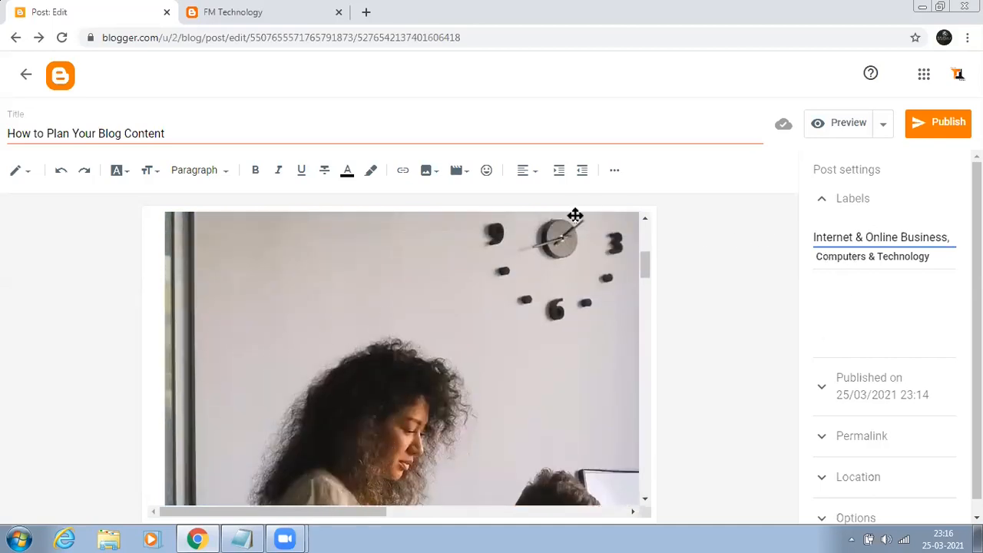
click(941, 130)
click(561, 322)
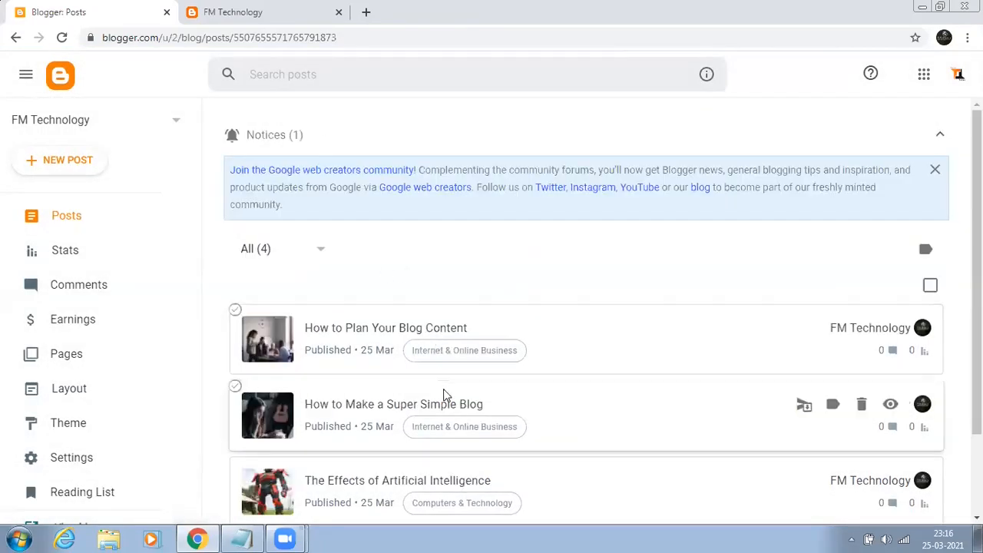
Dismiss the cleanup notification, reload the live FM Technology blog and examine how the published posts appear on its homepage.
scroll(446, 396, down, 1)
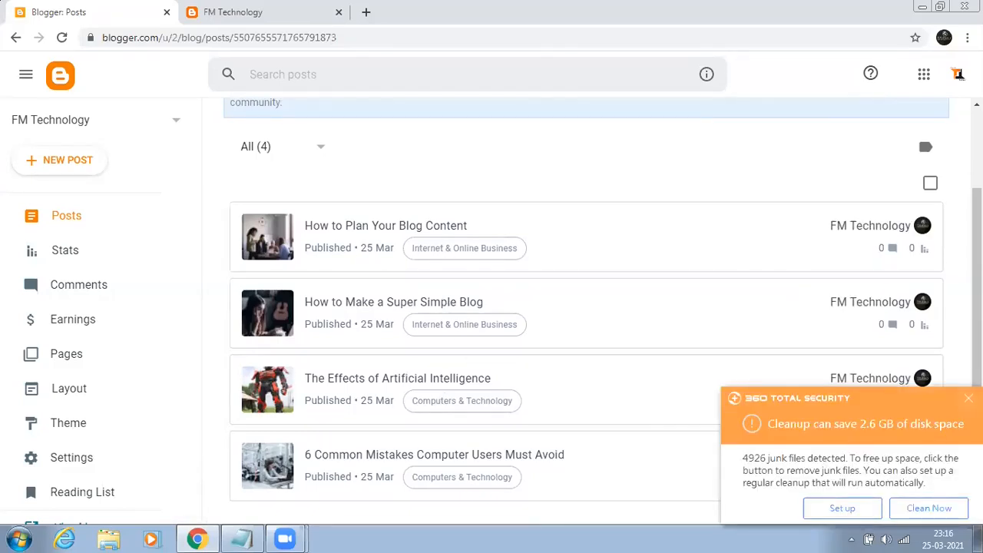
click(969, 398)
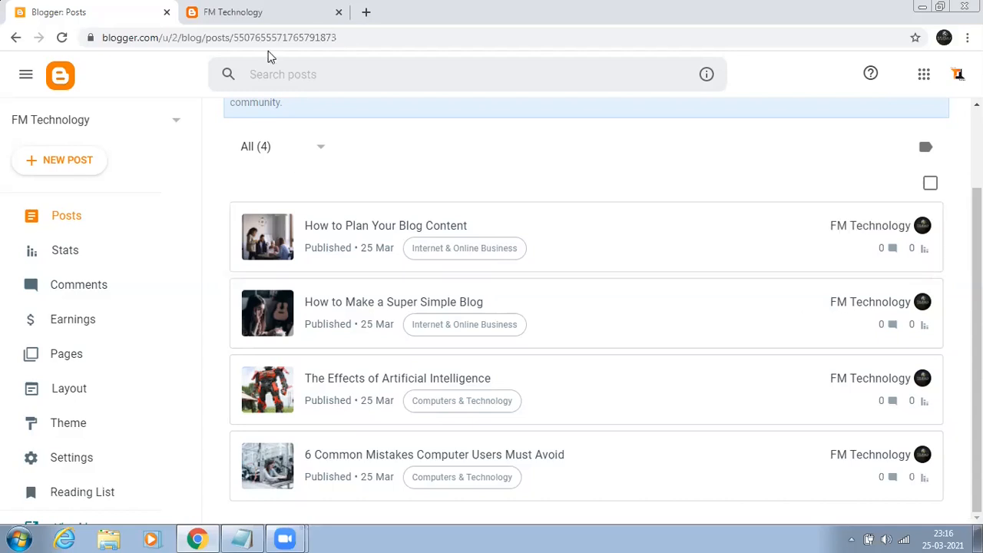
click(255, 13)
click(61, 37)
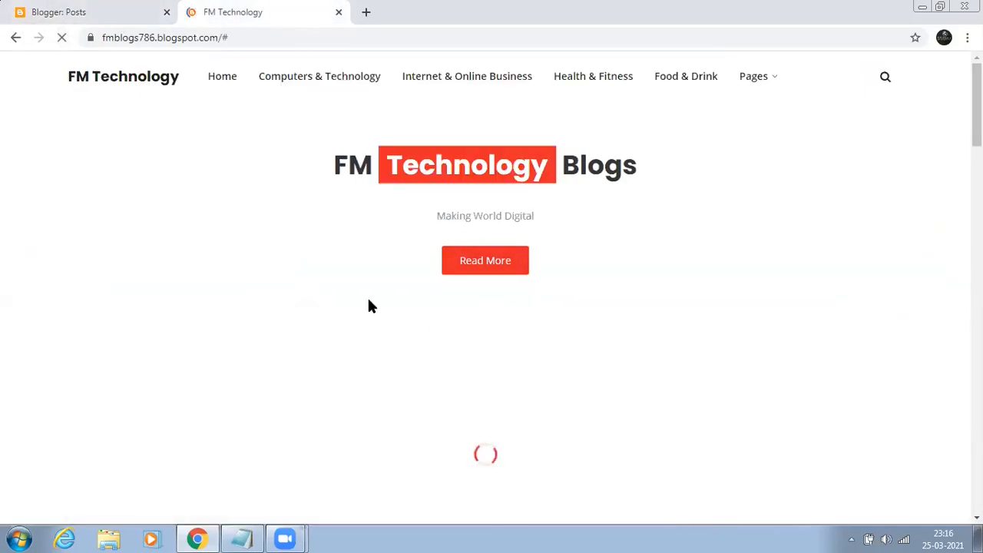
scroll(362, 303, down, 10)
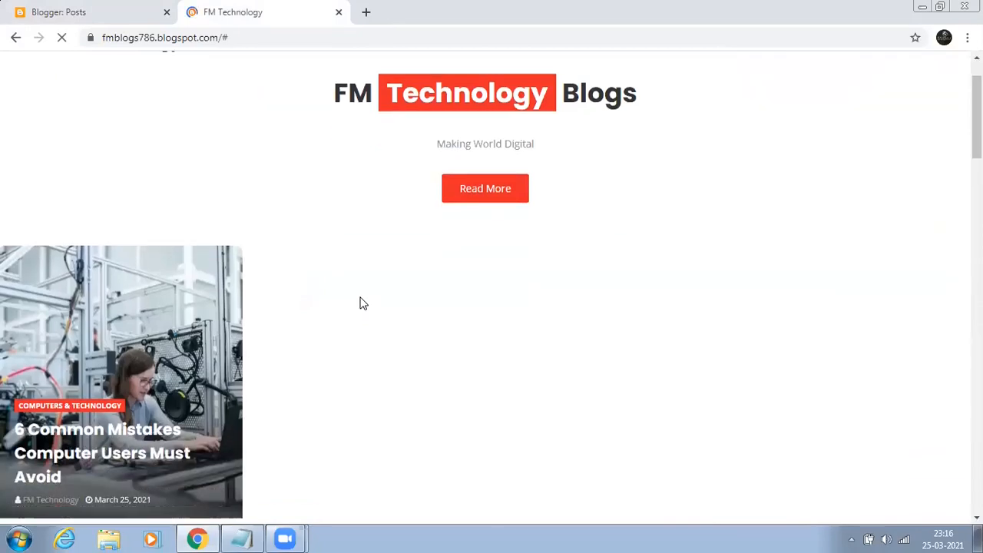
scroll(360, 303, down, 6)
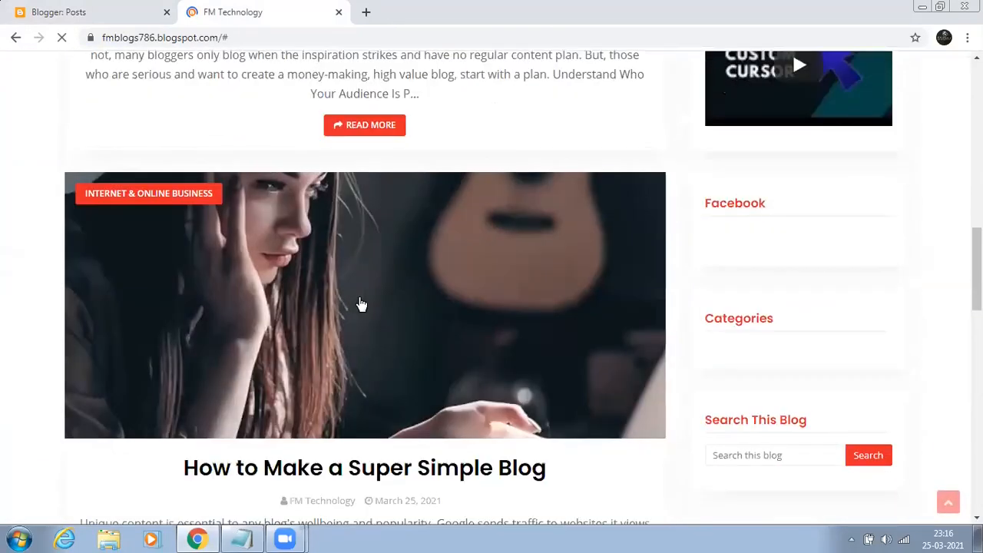
scroll(358, 303, up, 8)
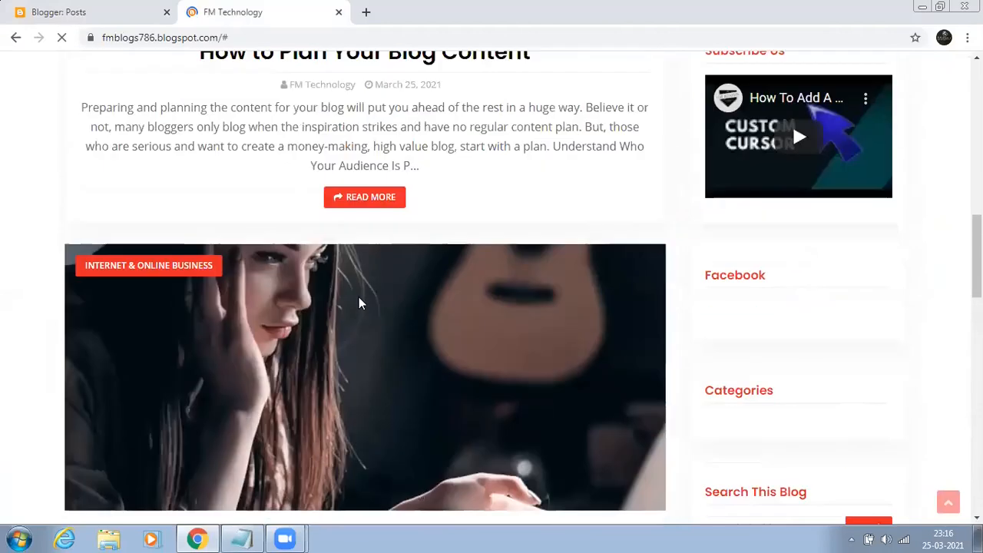
scroll(361, 304, up, 6)
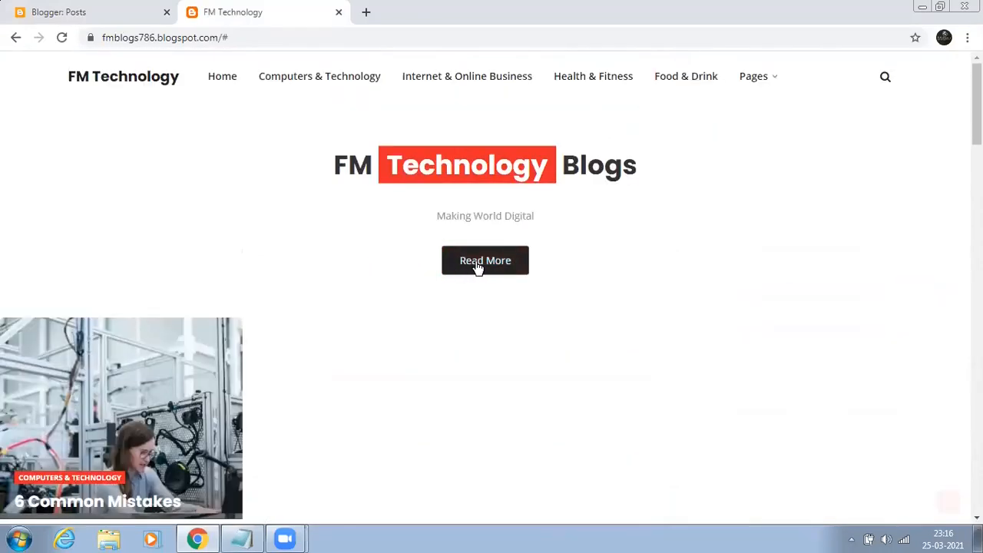
click(461, 277)
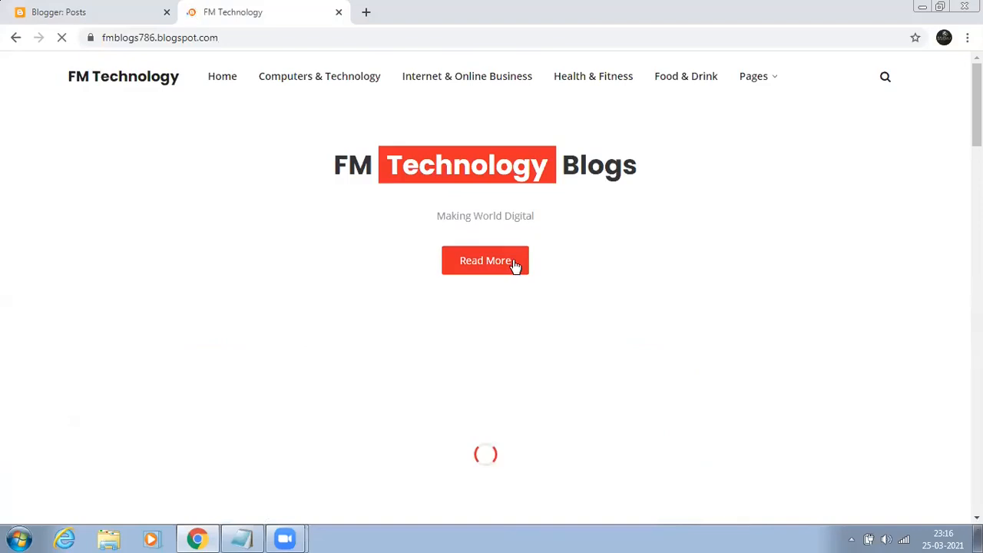
scroll(483, 413, down, 2)
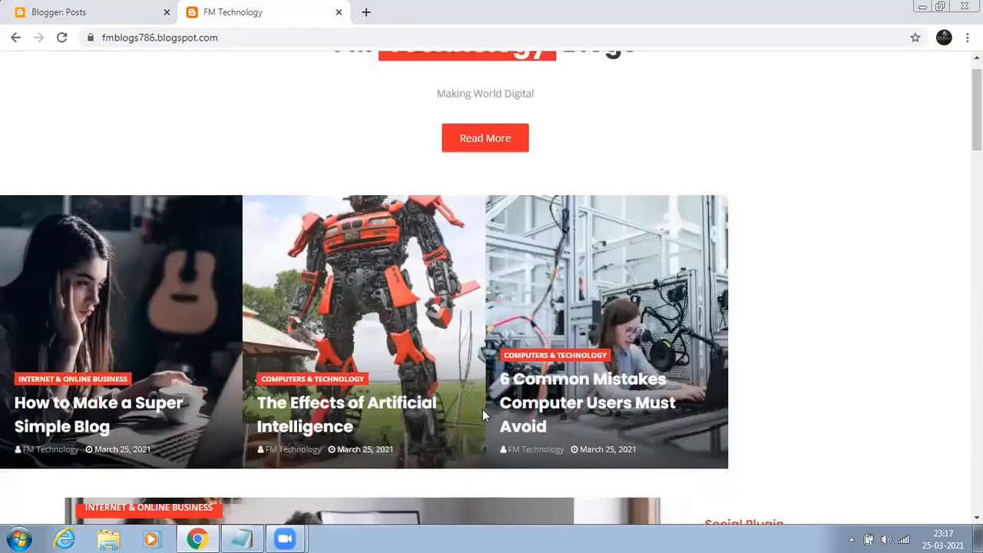
scroll(481, 410, up, 2)
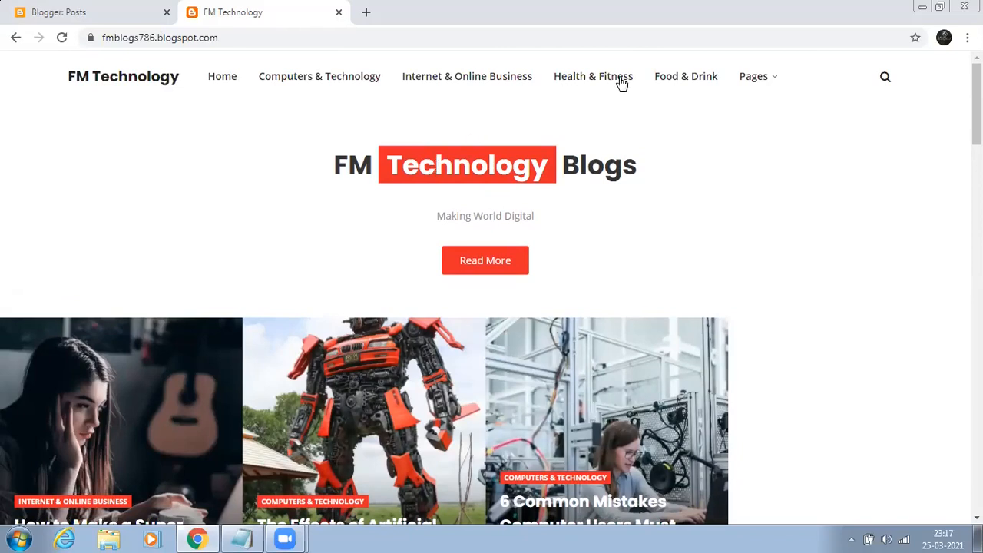
Return to the Blogger post list and start a new post on the FM Technology blog.
click(119, 11)
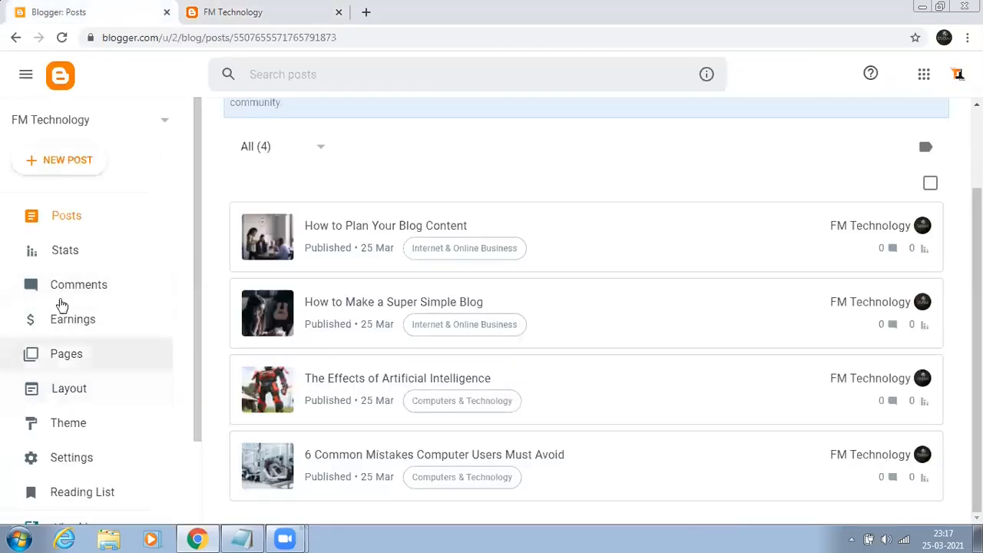
mouse_move(257, 255)
scroll(185, 290, down, 2)
scroll(167, 286, up, 2)
click(68, 160)
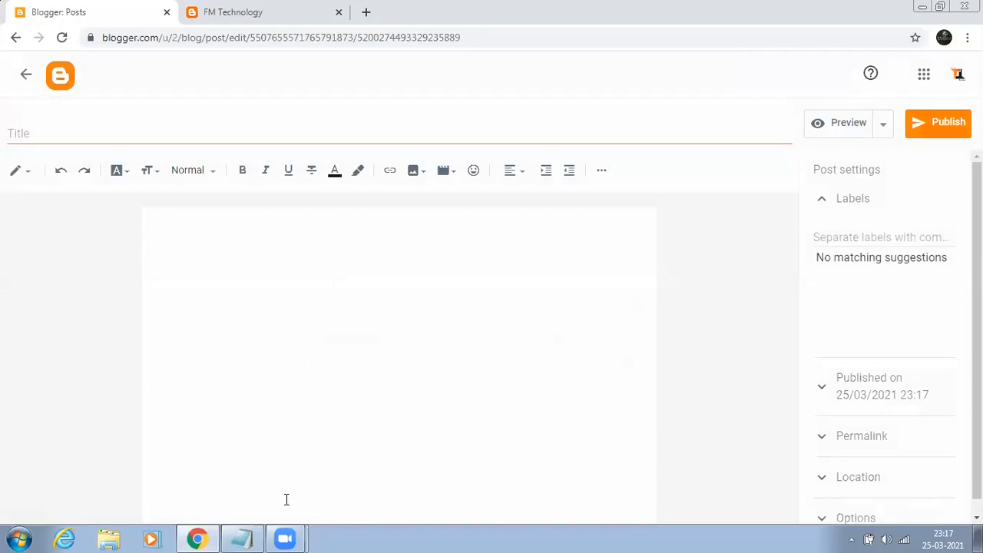
Copy the title "Hydrogen Water and Its Benefits" from the HEALTH AND FITNESS section of the Notepad file and paste it as the post title.
key(alt+Tab)
drag(976, 358, 976, 67)
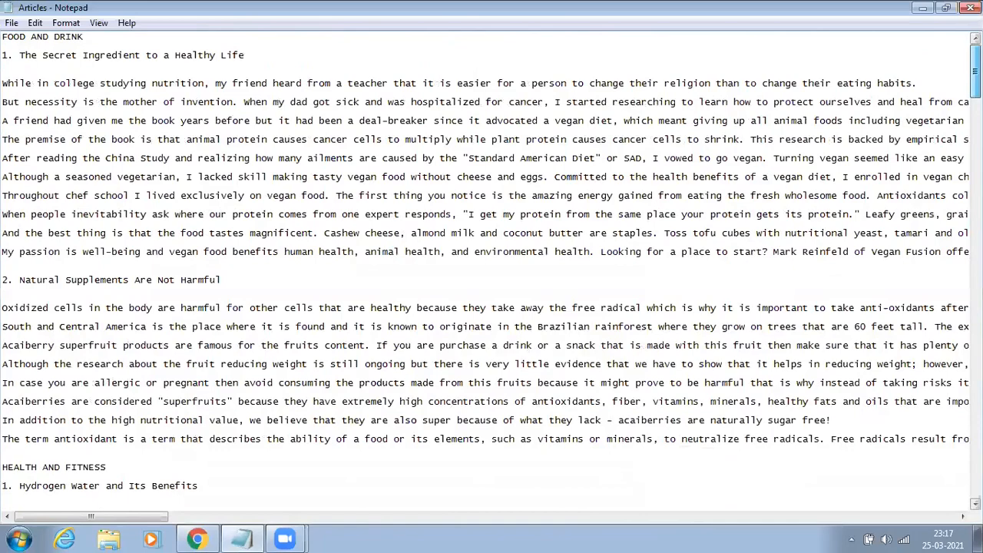
scroll(507, 228, down, 5)
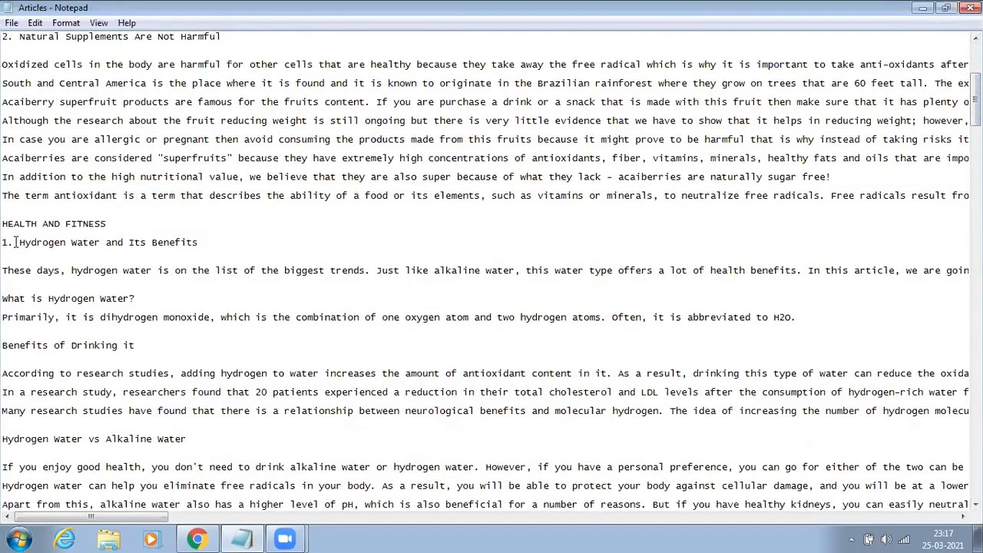
drag(20, 242, 201, 243)
right_click(166, 243)
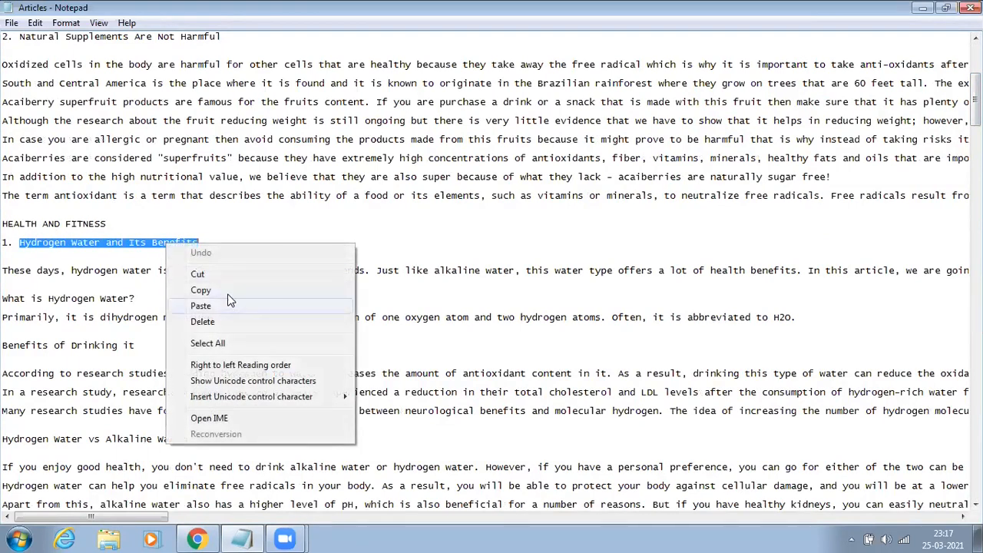
click(232, 292)
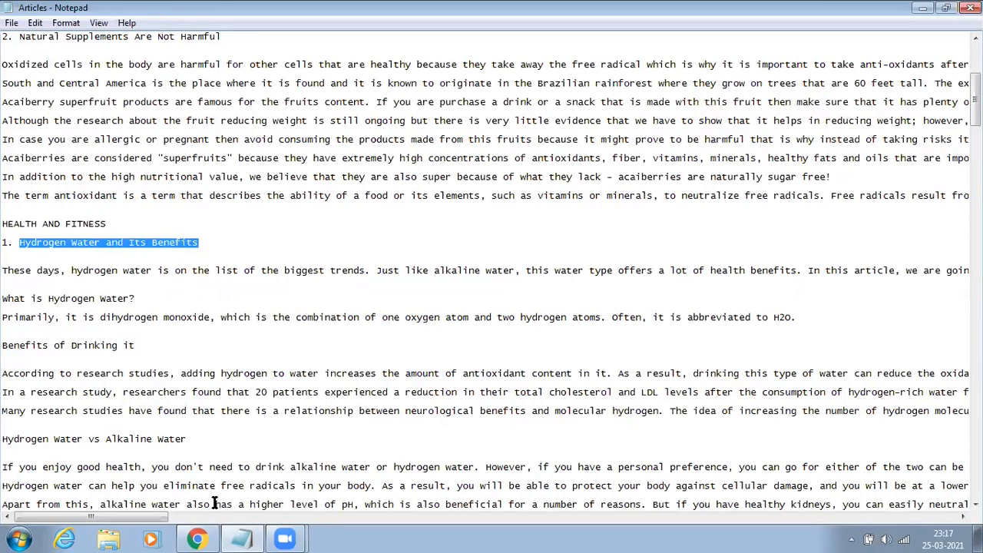
key(alt+Tab)
key(ctrl+v)
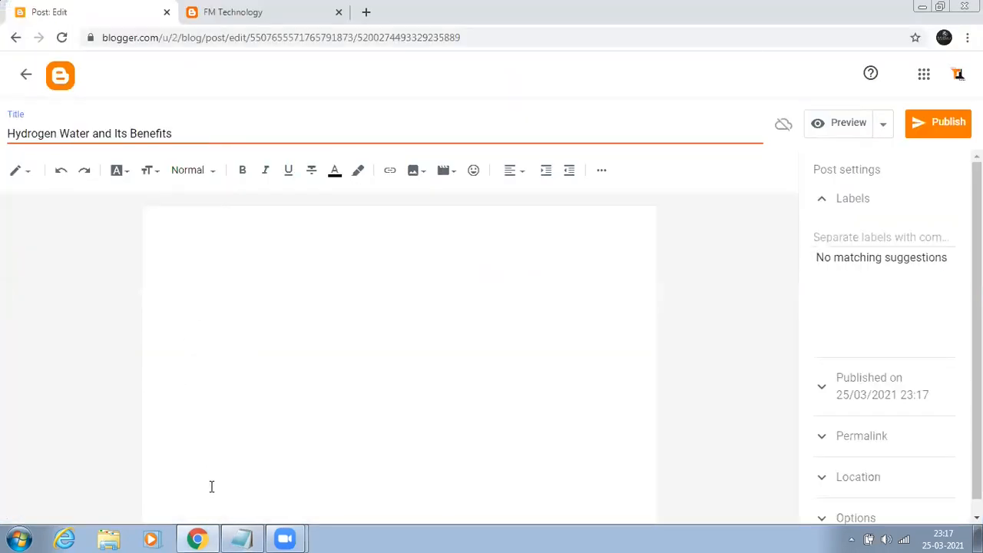
Copy the full body text of the hydrogen water article from the Notepad file, through the end of its Safety section.
click(241, 538)
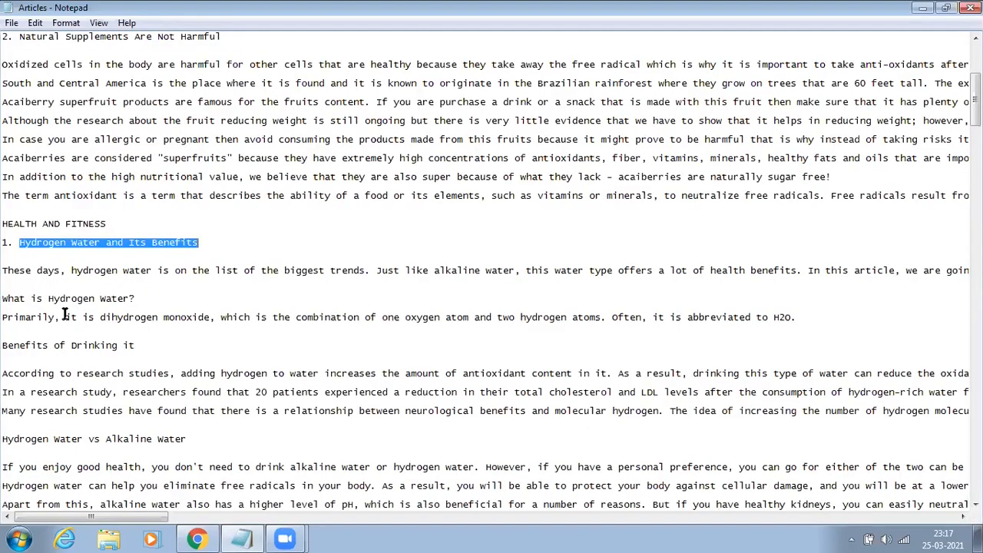
scroll(5, 244, down, 1)
mouse_move(2, 242)
mouse_down()
mouse_move(92, 296)
mouse_move(104, 330)
mouse_move(135, 367)
mouse_move(292, 502)
mouse_move(307, 507)
mouse_move(253, 423)
mouse_move(365, 393)
mouse_up()
drag(465, 402, 731, 400)
right_click(340, 245)
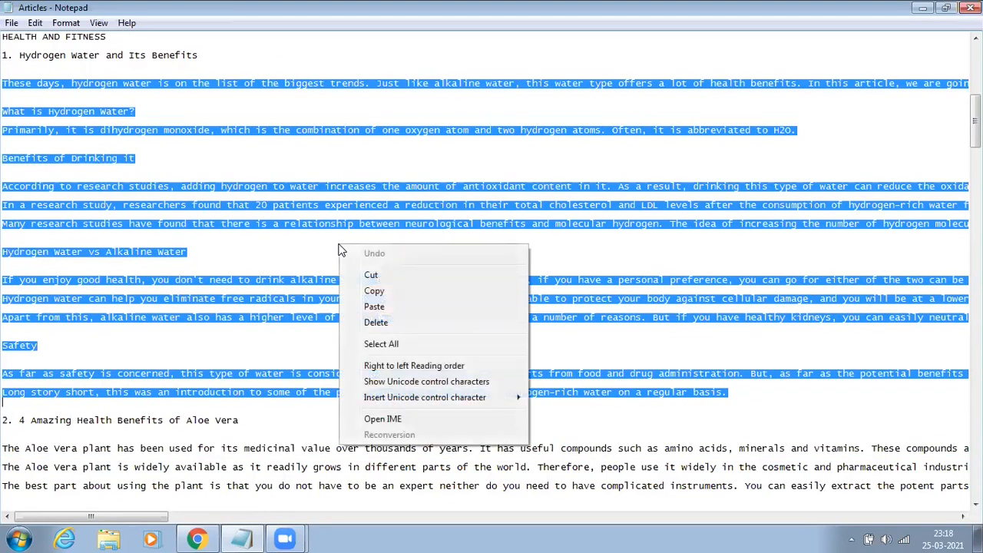
click(376, 290)
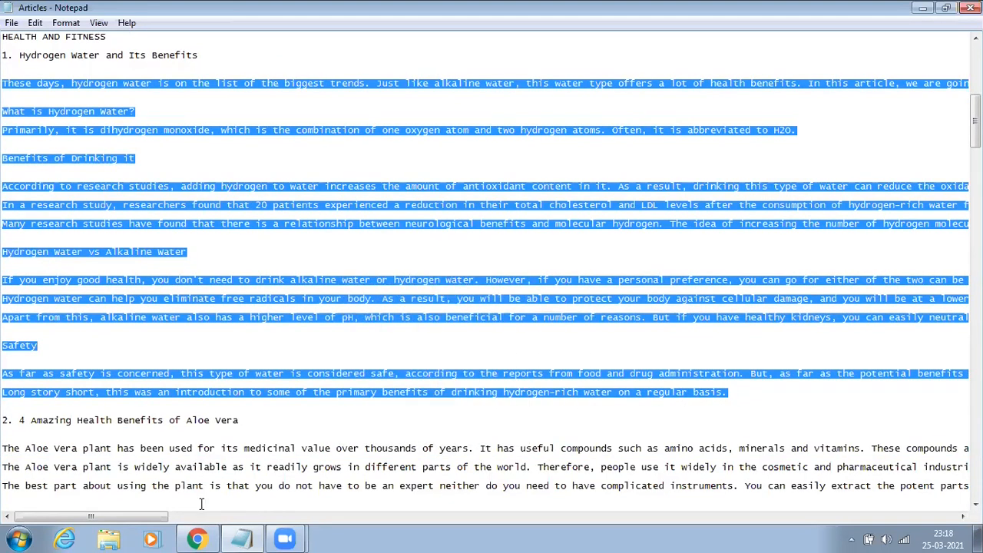
Insert the picture of the woman drinking from a bottle into the Blogger post from the blog's existing images.
key(alt+Tab)
click(416, 174)
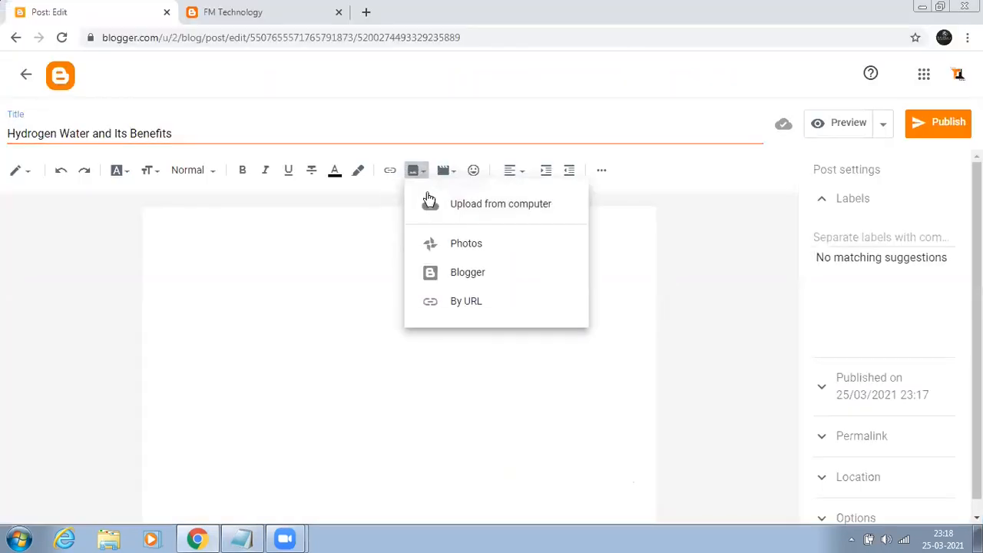
click(473, 275)
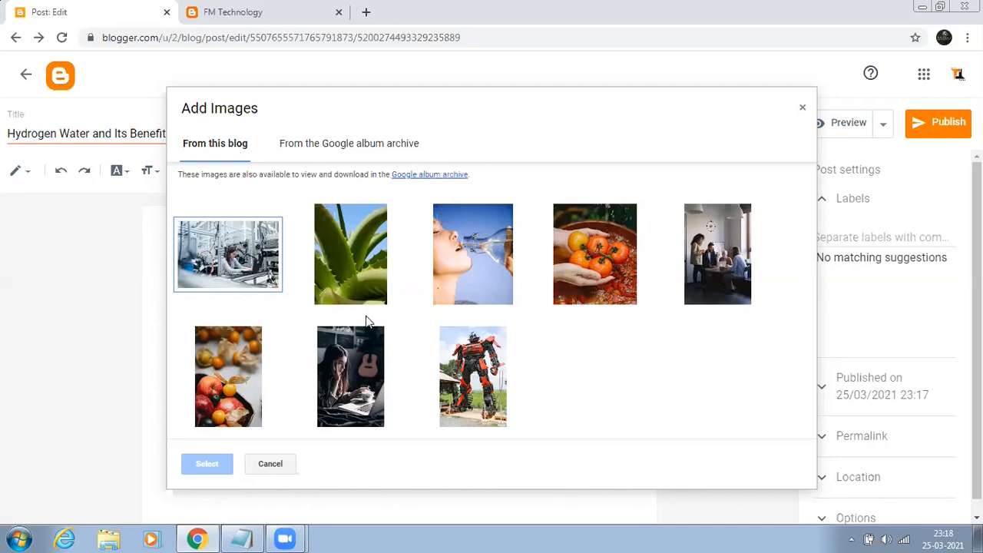
click(471, 266)
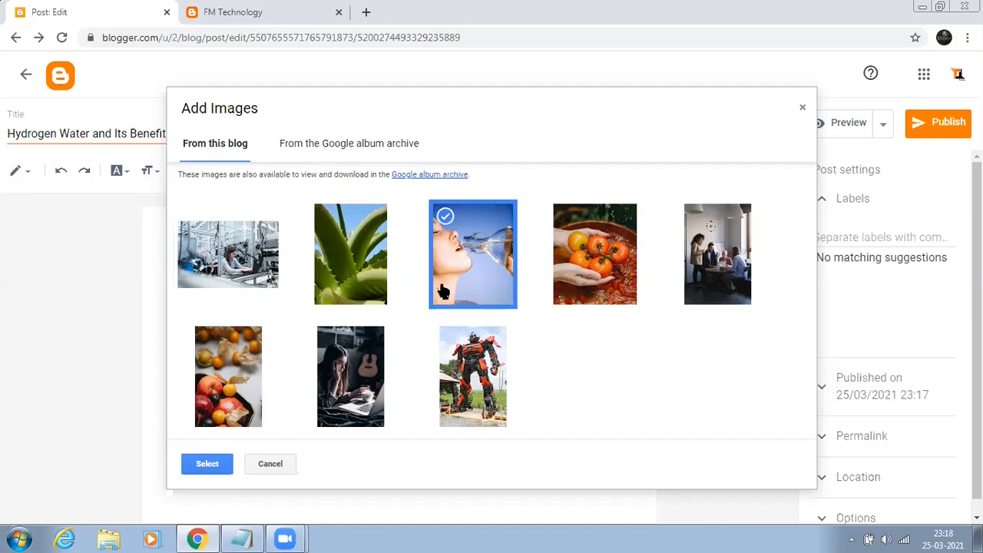
click(205, 466)
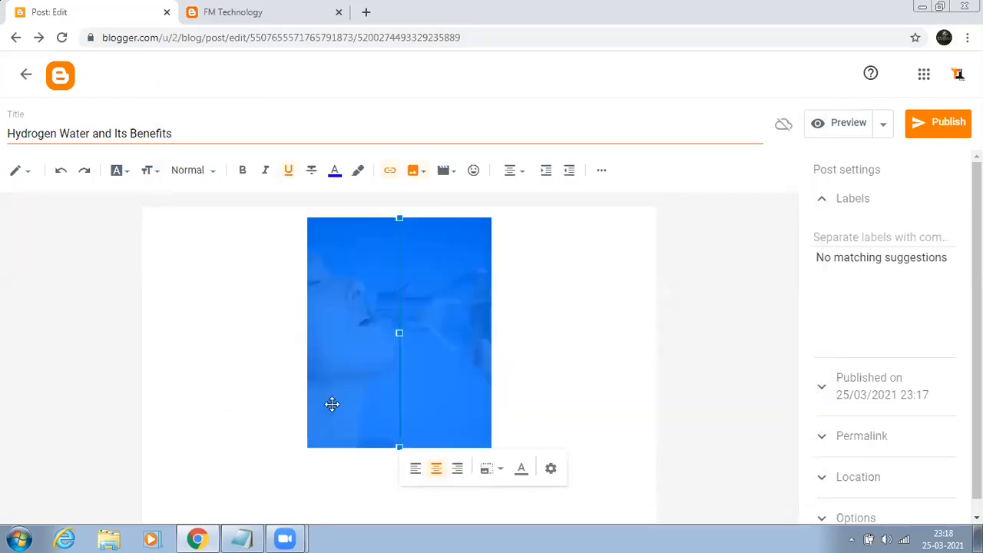
Set the inserted image to Original size and deselect it.
click(490, 470)
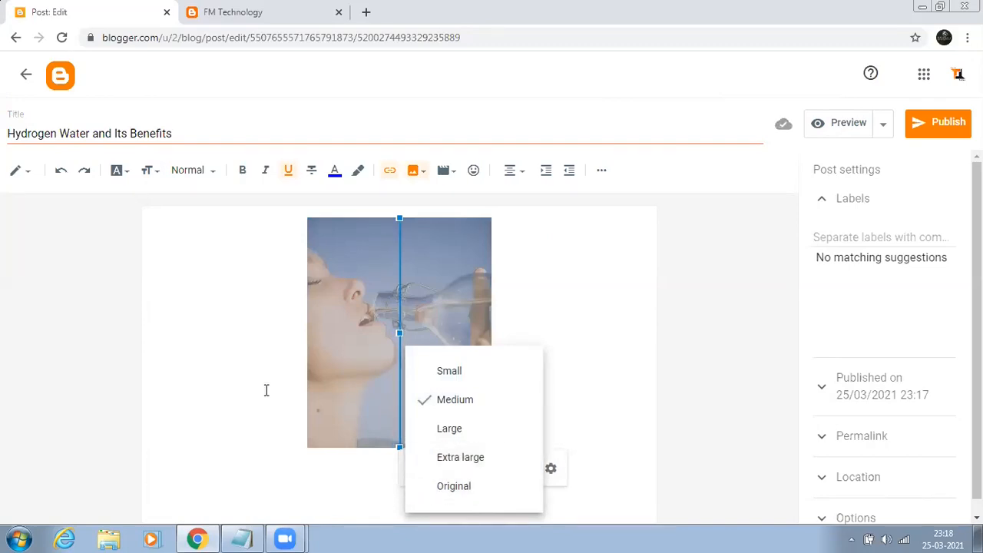
click(471, 487)
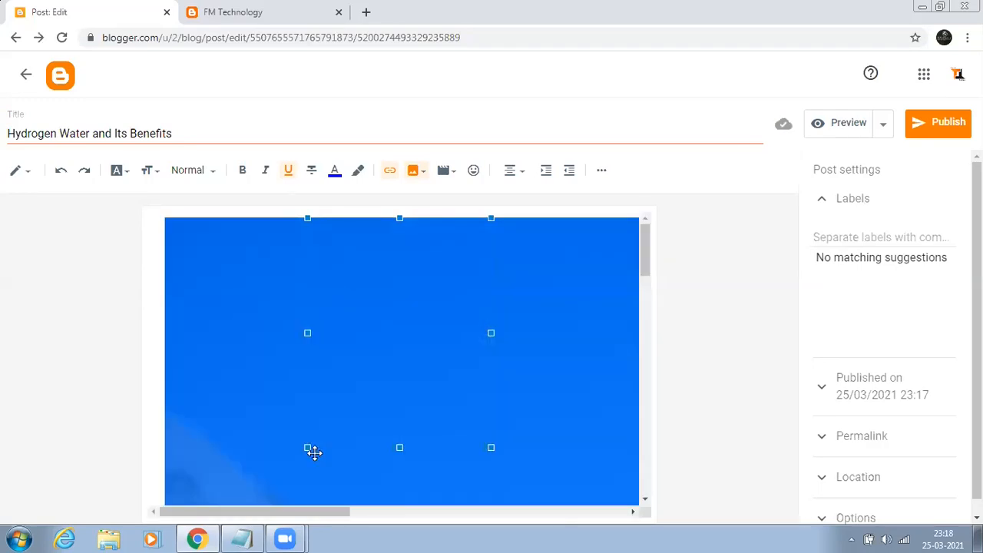
click(159, 350)
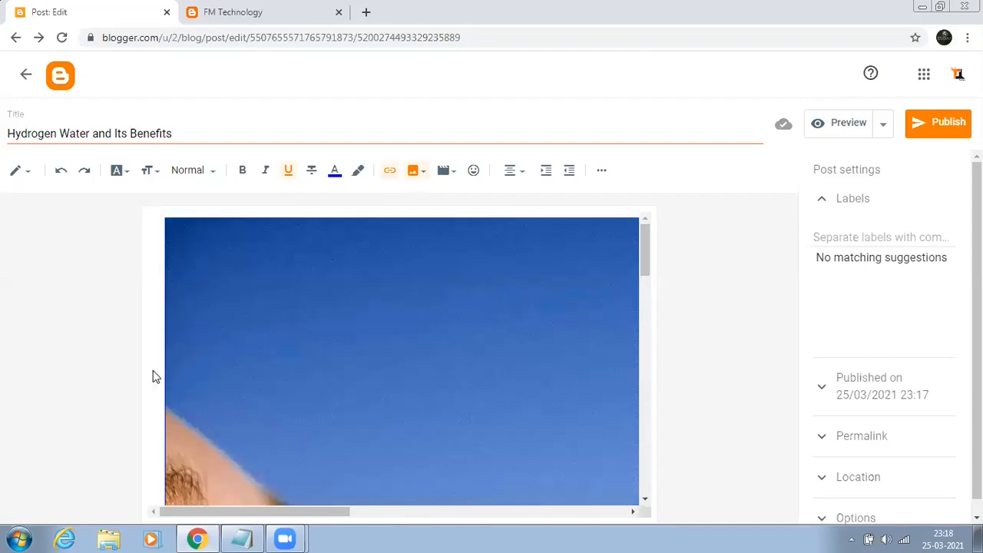
Paste the copied hydrogen water article text on the empty line below the image.
scroll(230, 396, down, 1)
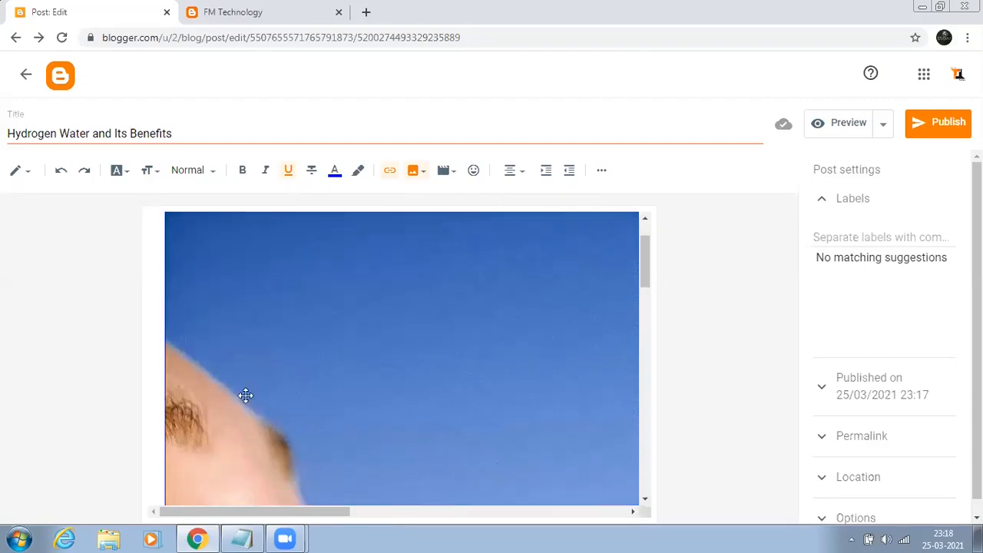
scroll(270, 393, down, 2)
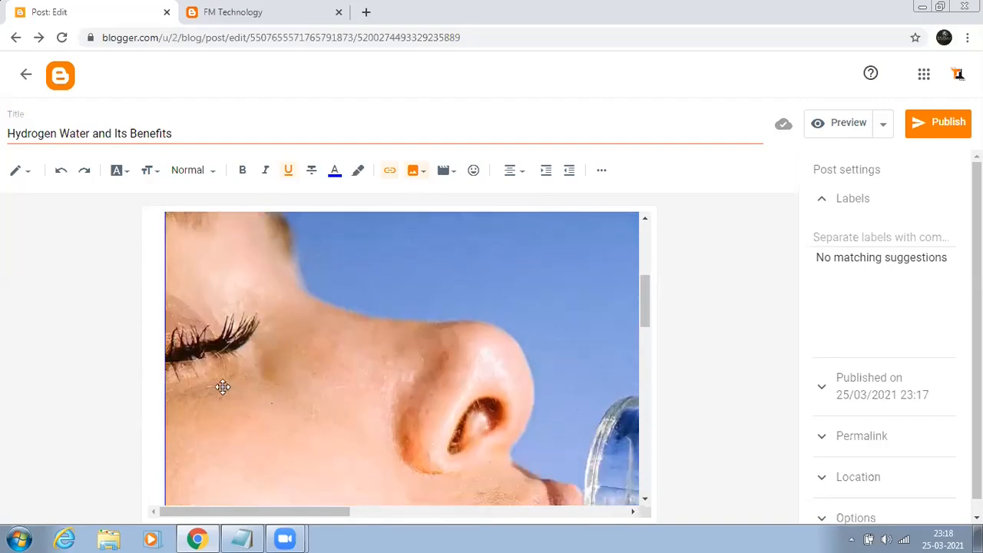
scroll(227, 383, down, 2)
scroll(207, 392, down, 3)
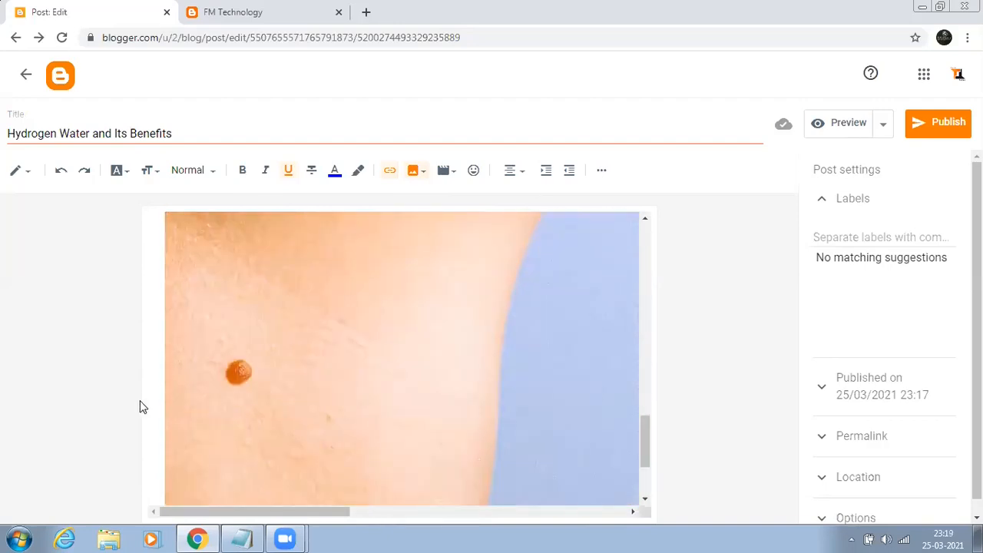
scroll(172, 403, down, 1)
scroll(169, 406, down, 1)
click(158, 480)
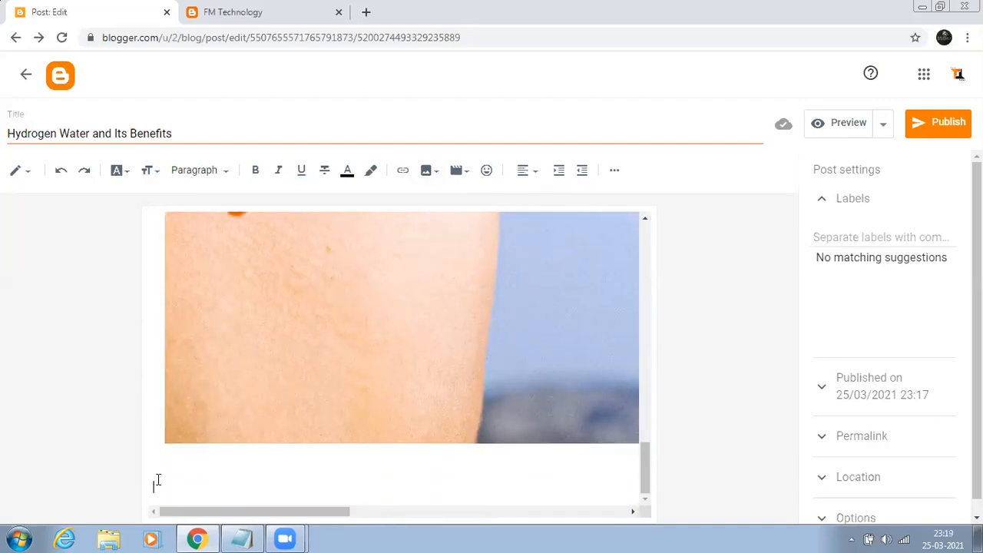
key(ctrl+z)
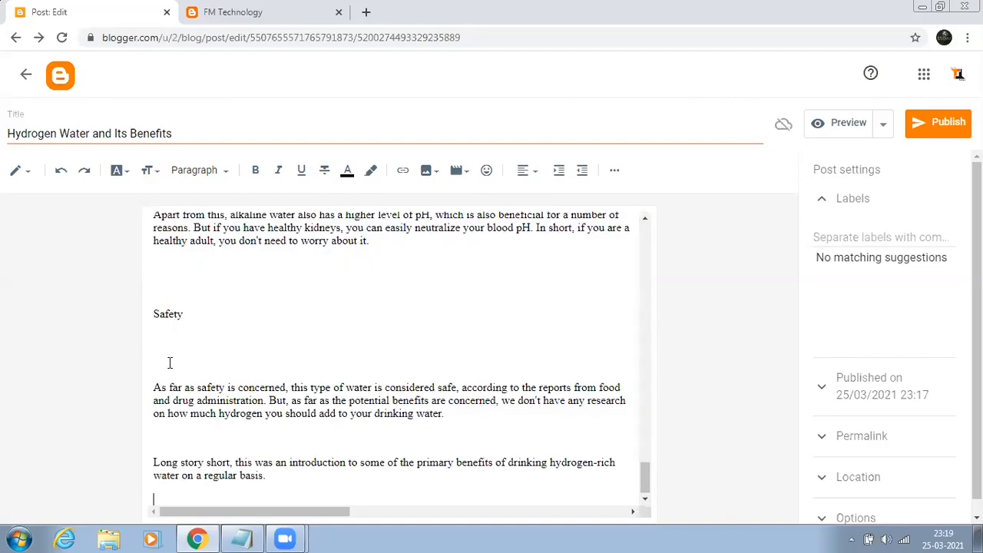
Remove the extra blank line below the headings "Hydrogen Water vs Alkaline Water" and "Benefits of Drinking it".
scroll(170, 363, up, 5)
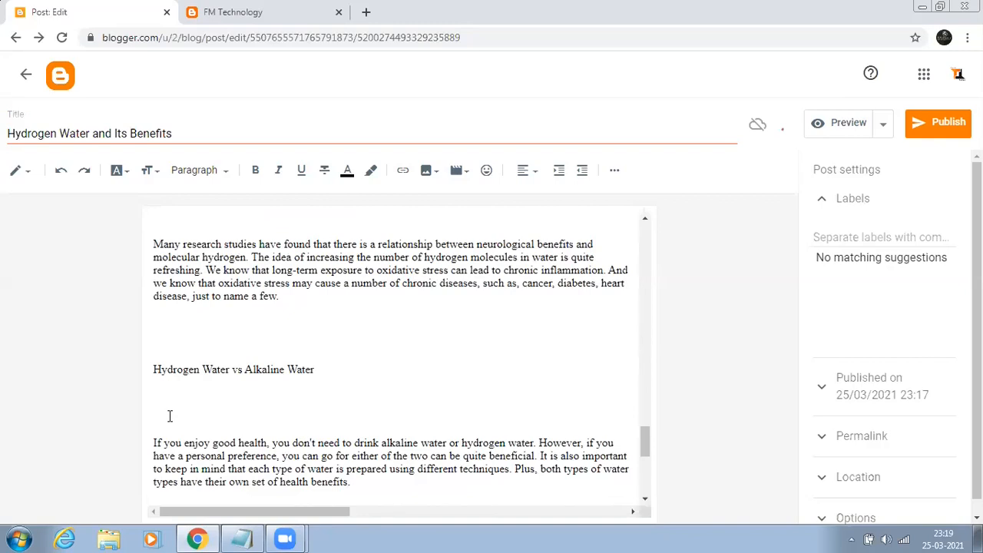
click(170, 416)
key(BackSpace)
scroll(170, 418, up, 4)
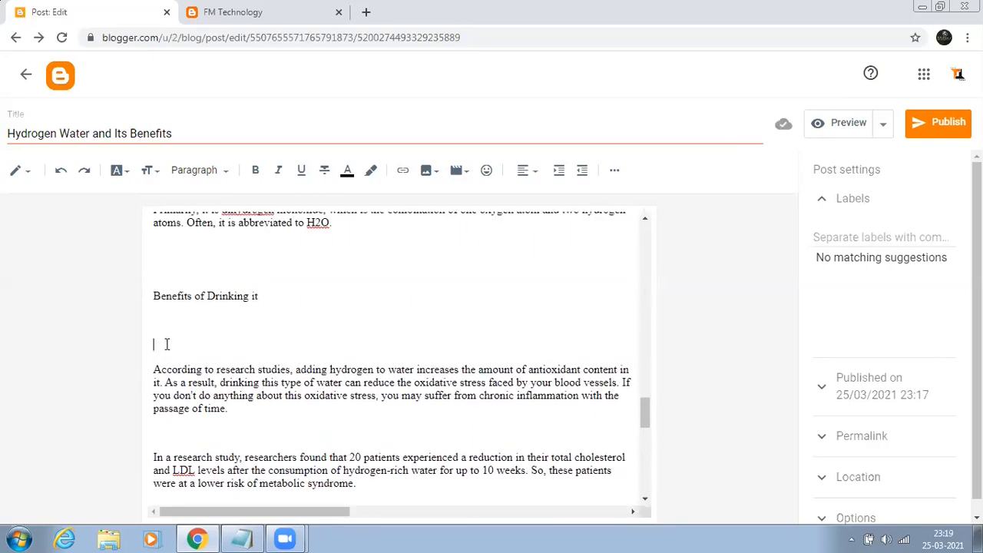
key(BackSpace)
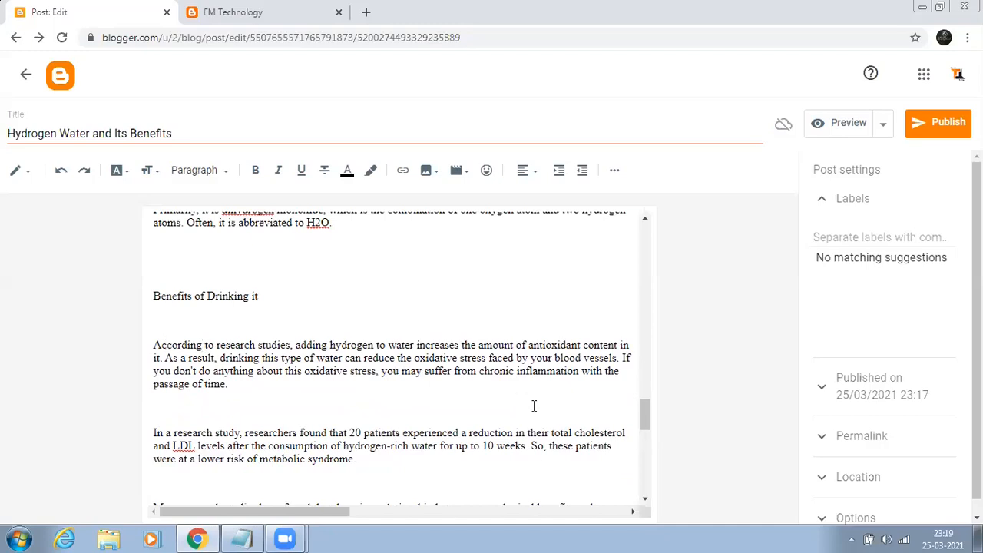
Label the "Hydrogen Water and Its Benefits" post Health & Fitness and publish it to the blog.
drag(644, 418, 643, 240)
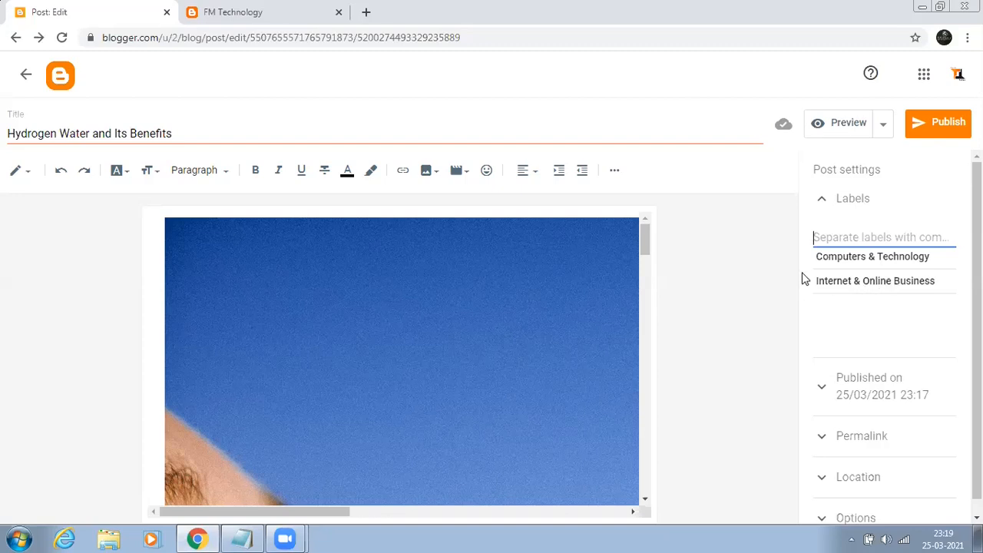
text(Health)
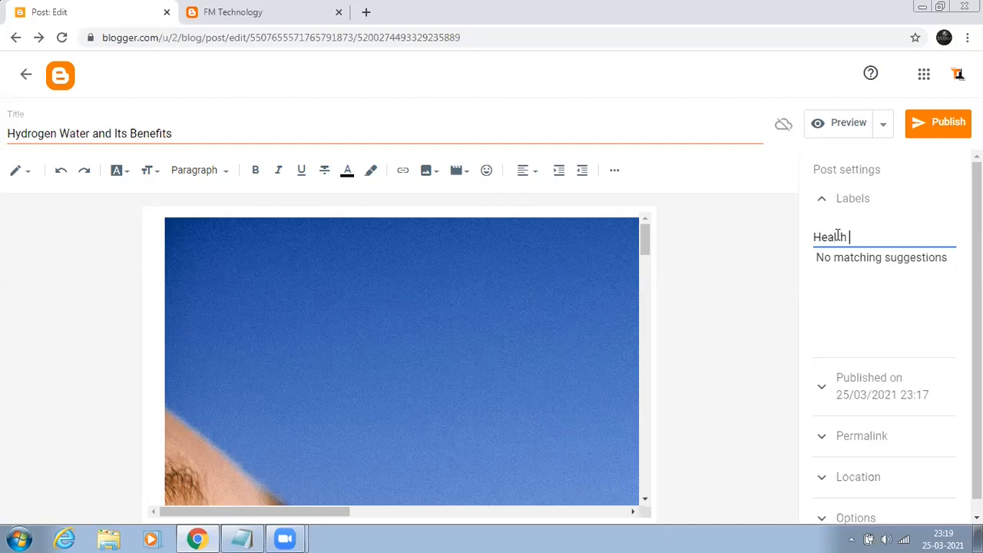
text( & Fitness)
click(937, 123)
click(538, 321)
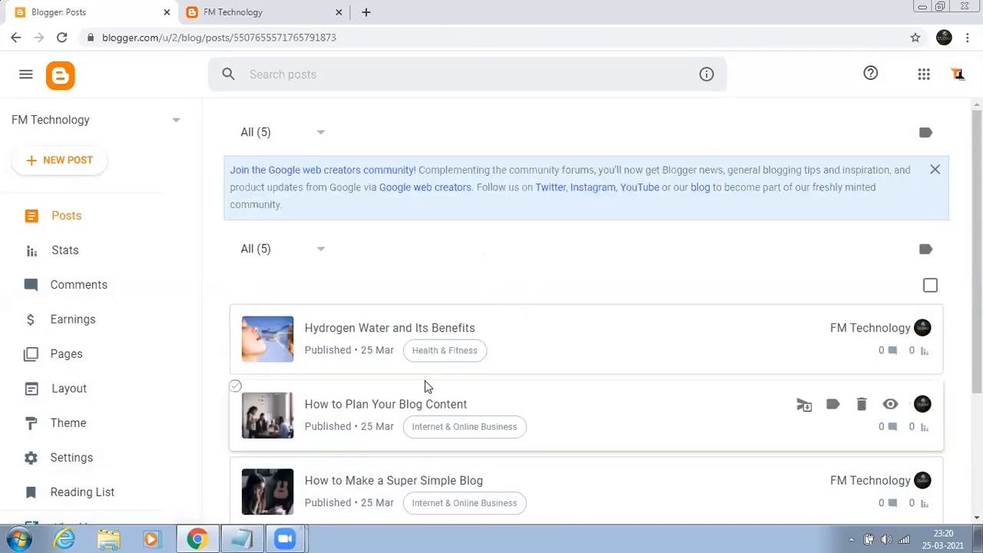
Start a new post and title it "4 Amazing Health Benefits of Aloe Vera", copied from the Notepad file.
click(67, 159)
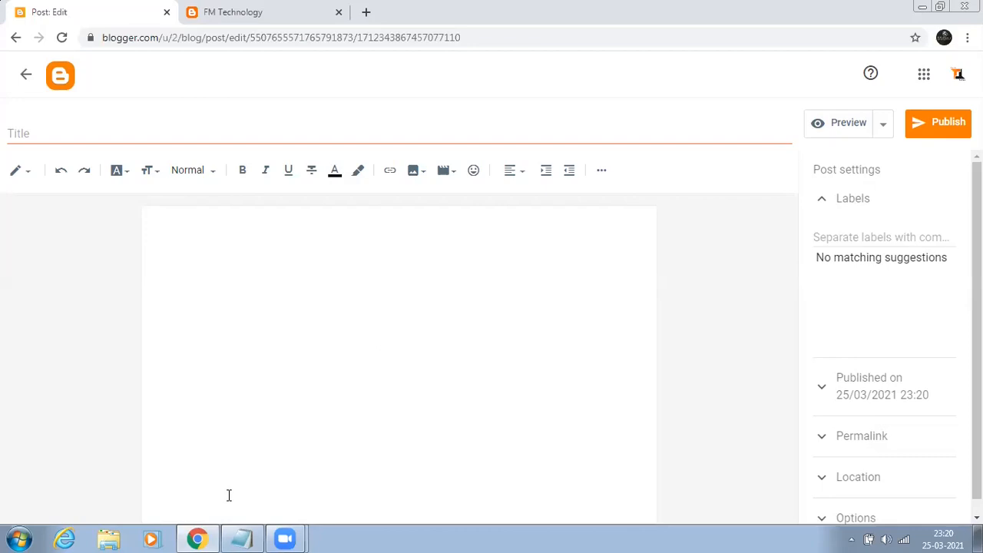
key(alt+Tab)
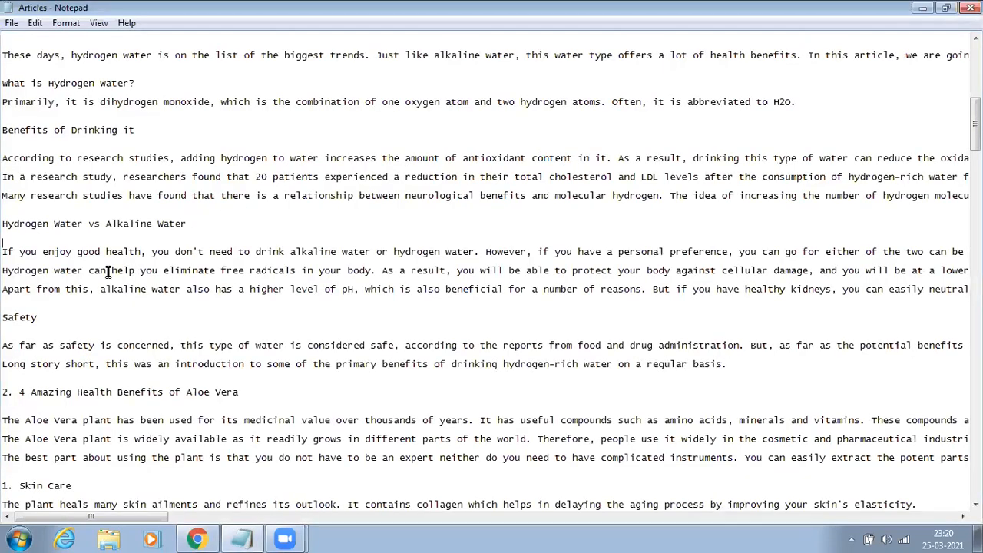
scroll(108, 270, down, 2)
drag(19, 307, 243, 310)
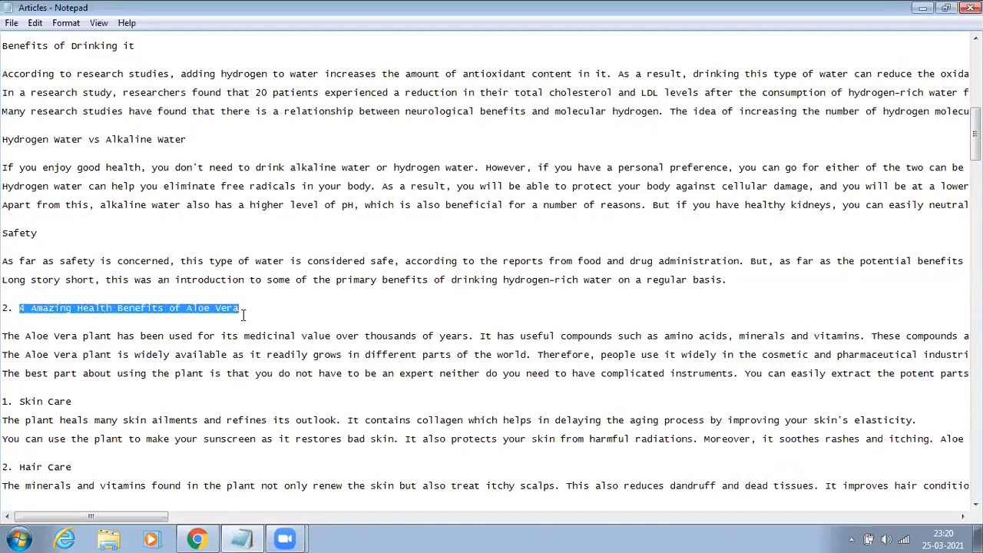
right_click(140, 310)
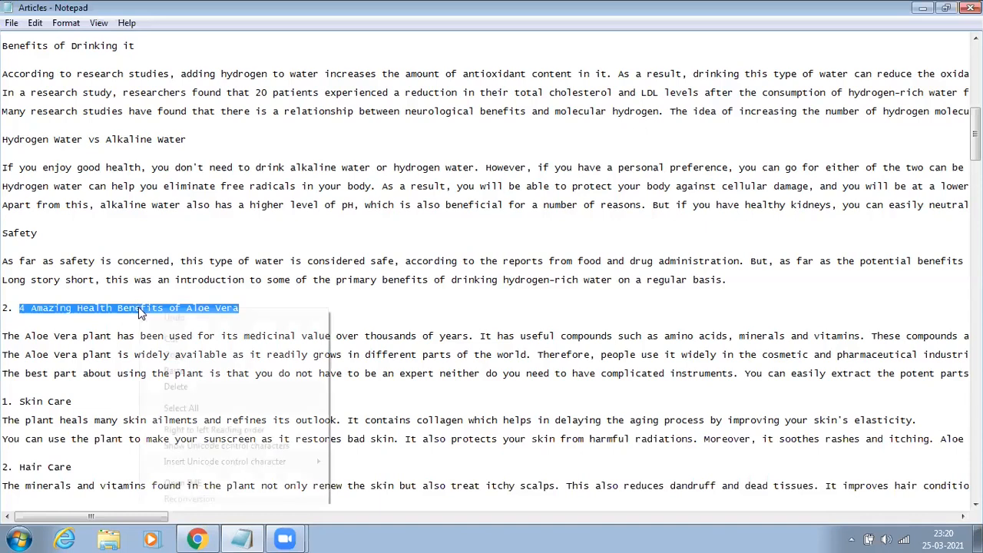
click(180, 360)
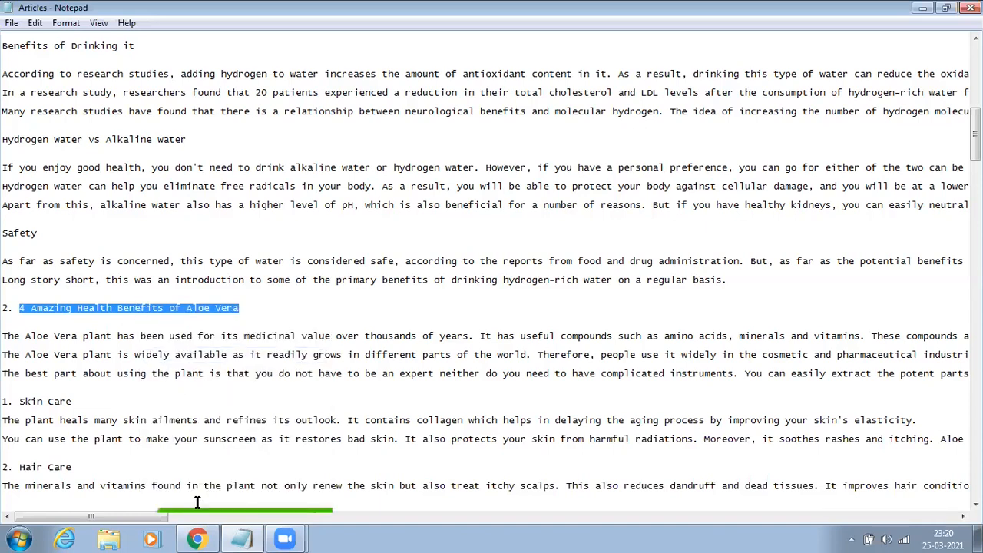
key(alt+Tab)
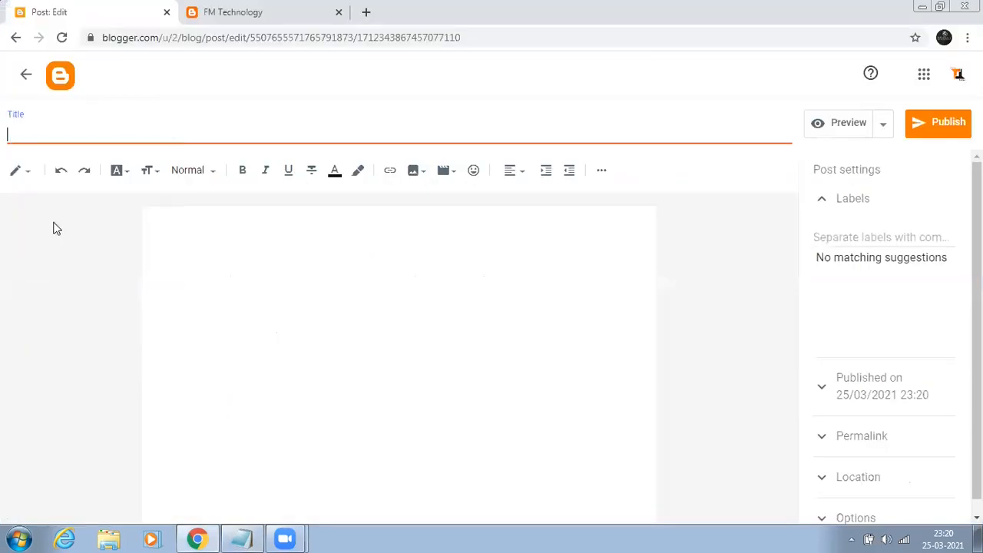
key(ctrl+v)
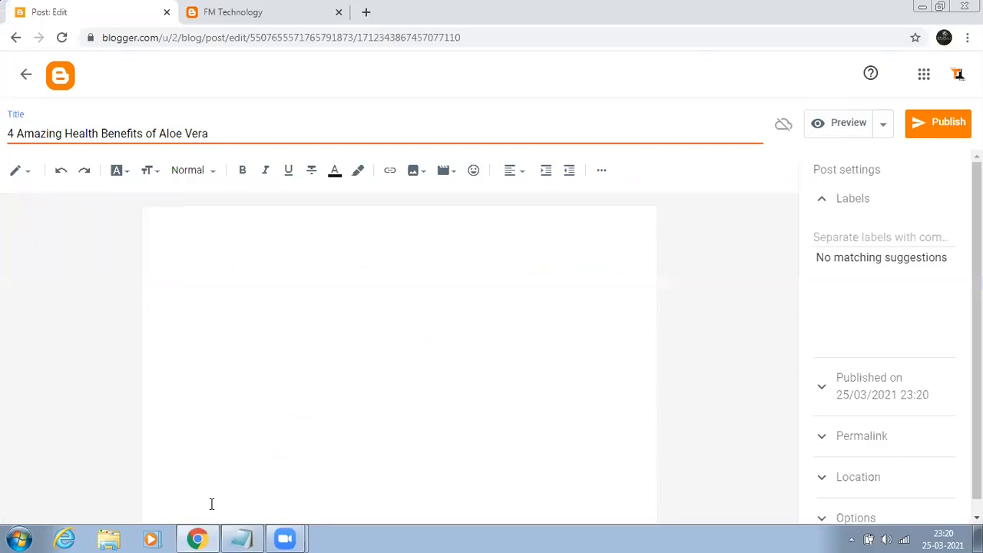
Copy the full aloe vera article text below its title in the Notepad file, through the "Final Thought" paragraph.
key(alt+Tab)
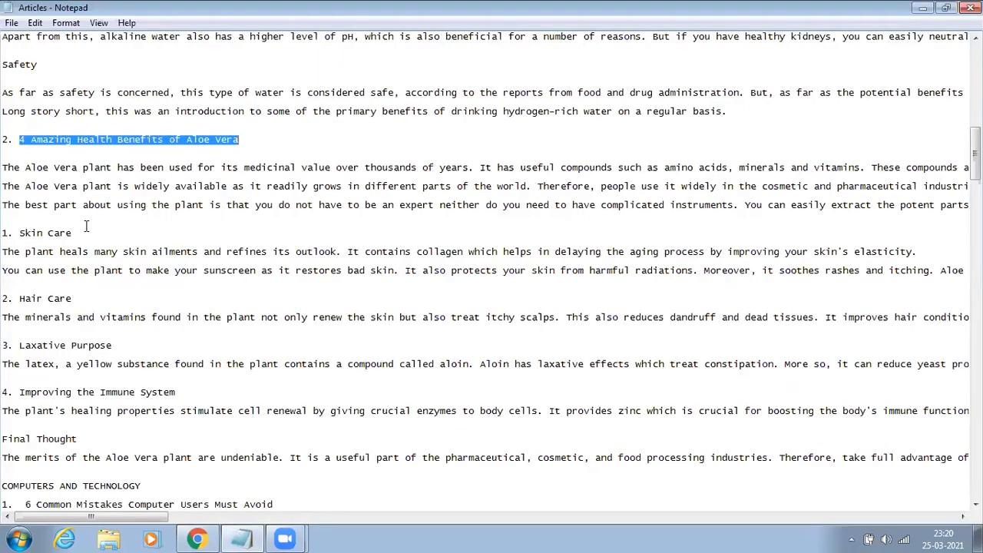
scroll(86, 225, down, 1)
drag(6, 135, 270, 444)
right_click(242, 302)
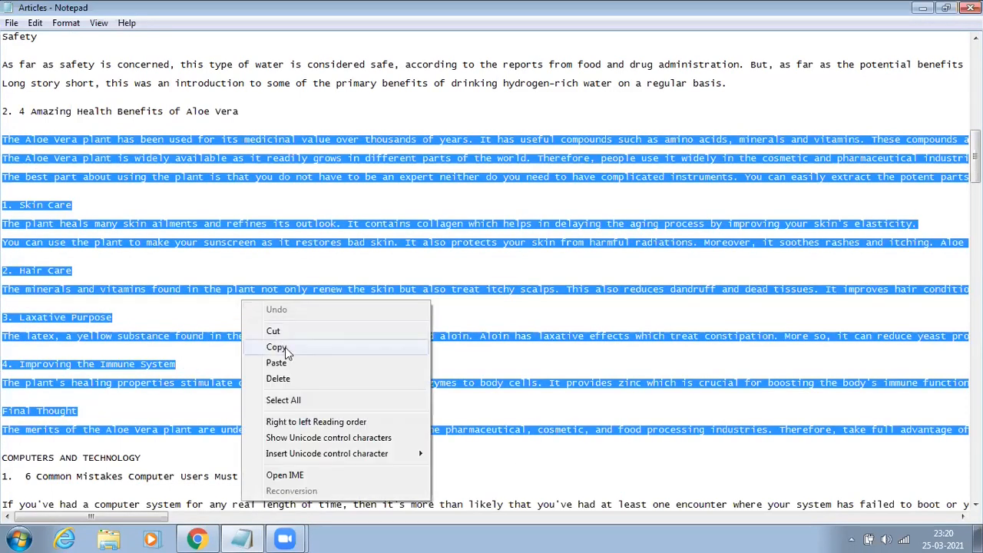
click(277, 347)
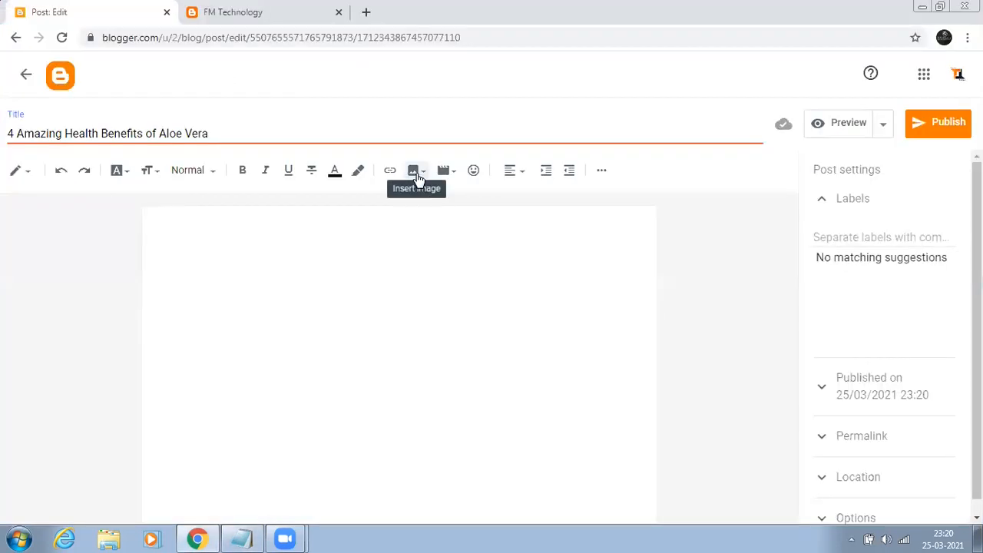
Insert the aloe vera plant picture from the blog's existing images into the post and enlarge it.
click(416, 175)
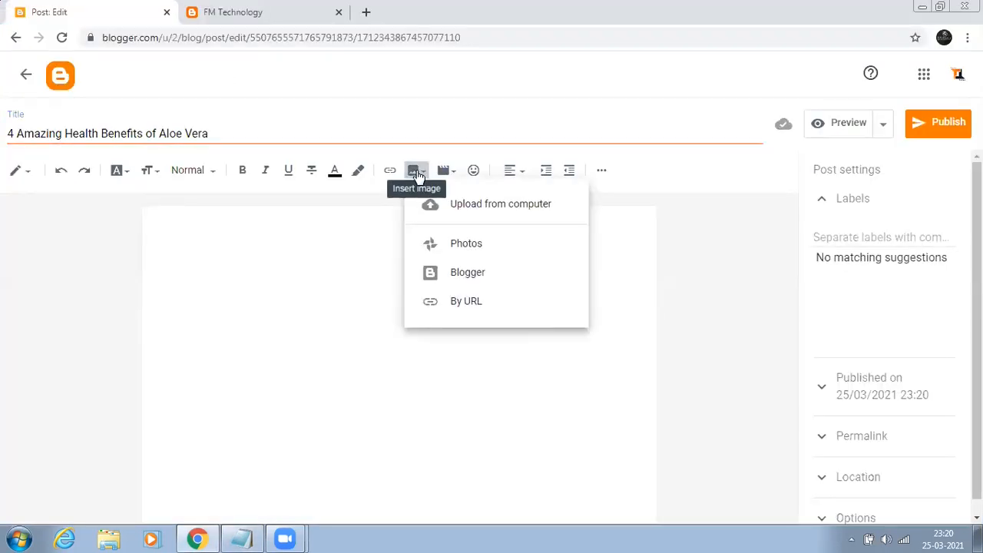
click(477, 278)
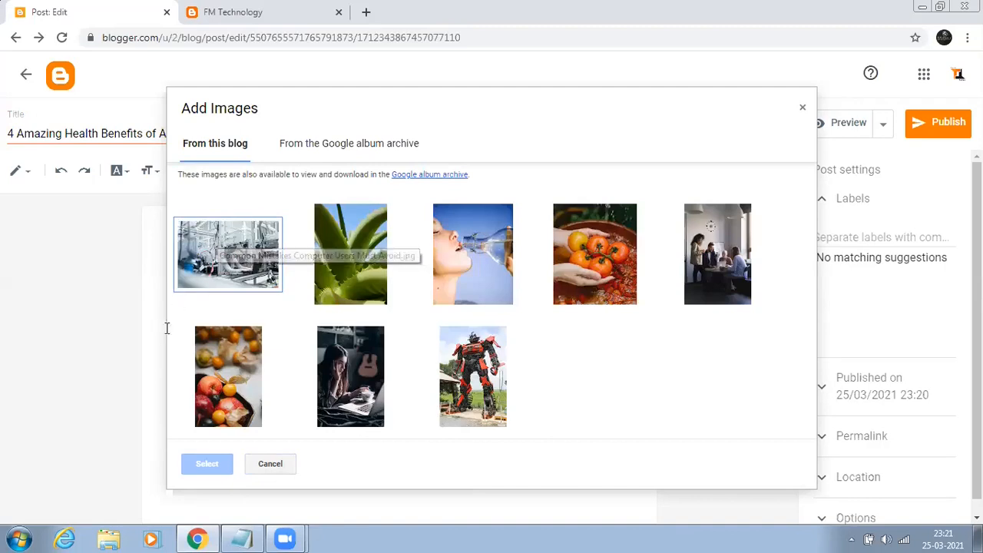
click(344, 277)
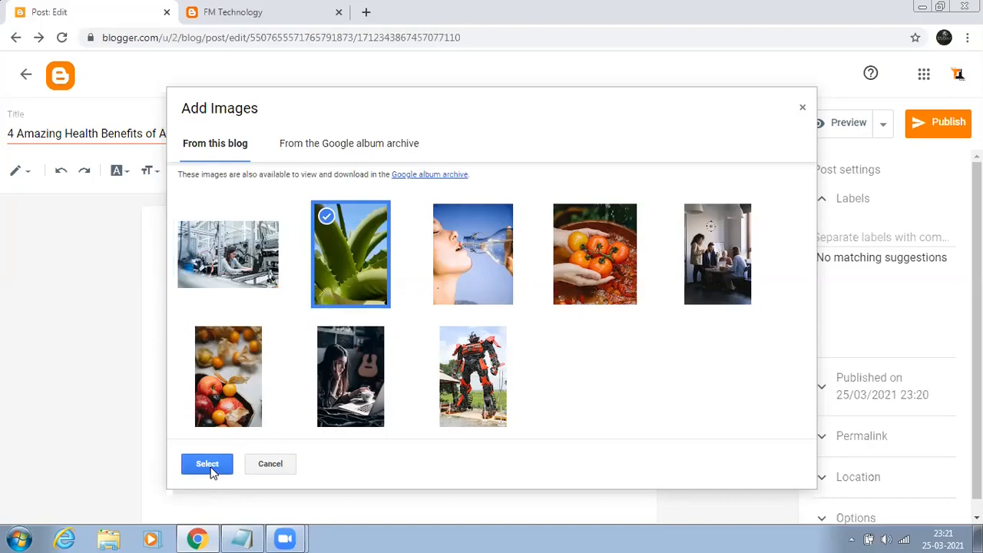
click(208, 464)
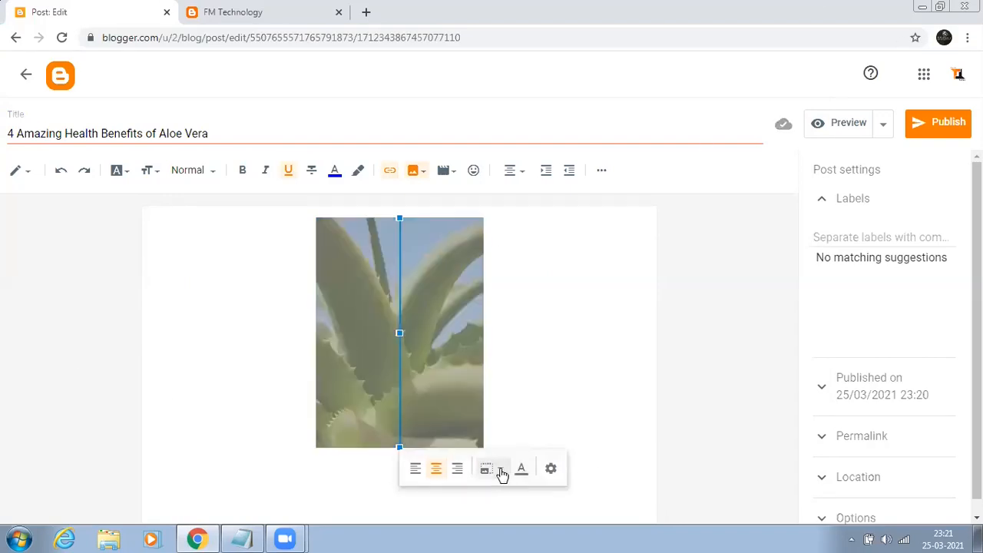
click(503, 473)
click(470, 492)
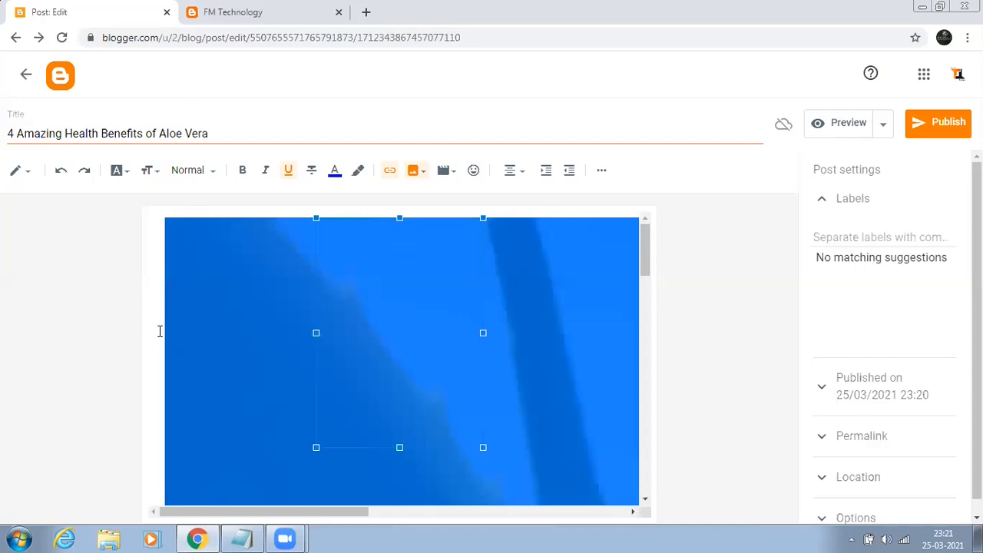
Paste the copied aloe vera article text on the empty line below the image.
scroll(159, 331, down, 1)
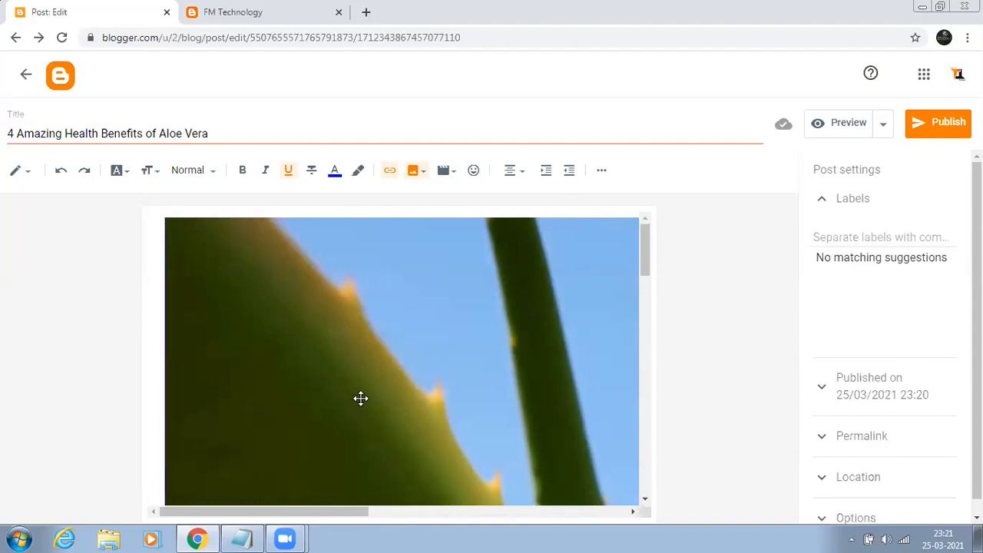
scroll(158, 358, down, 5)
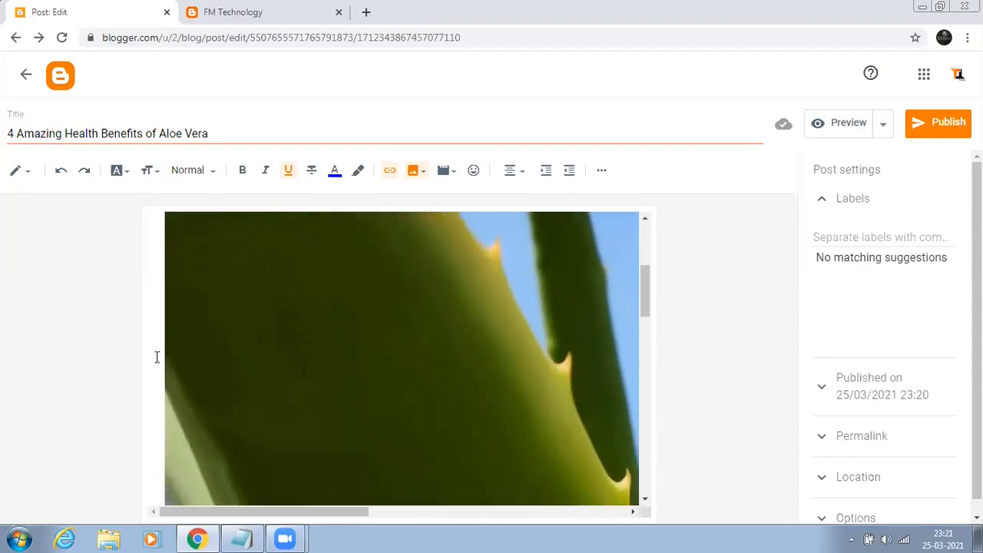
scroll(157, 358, down, 3)
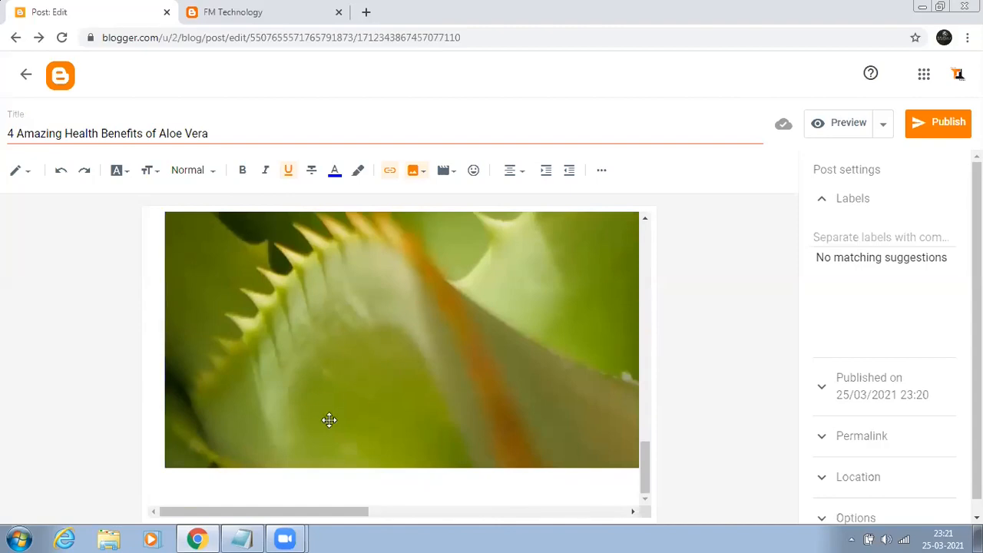
click(178, 481)
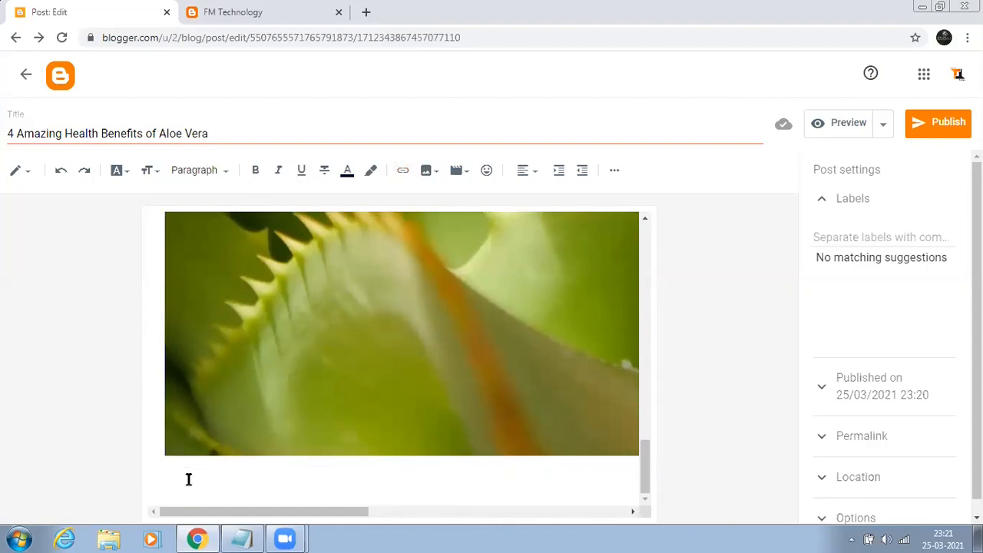
key(ctrl+v)
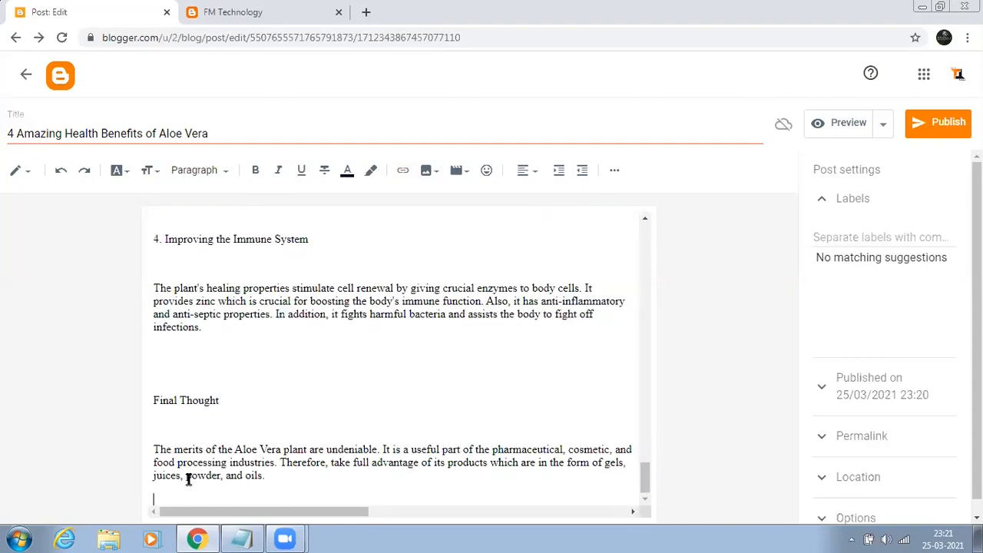
Remove the extra blank line above the headings "Final Thought", "4. Improving the Immune System" and "3. Laxative Purpose".
click(172, 373)
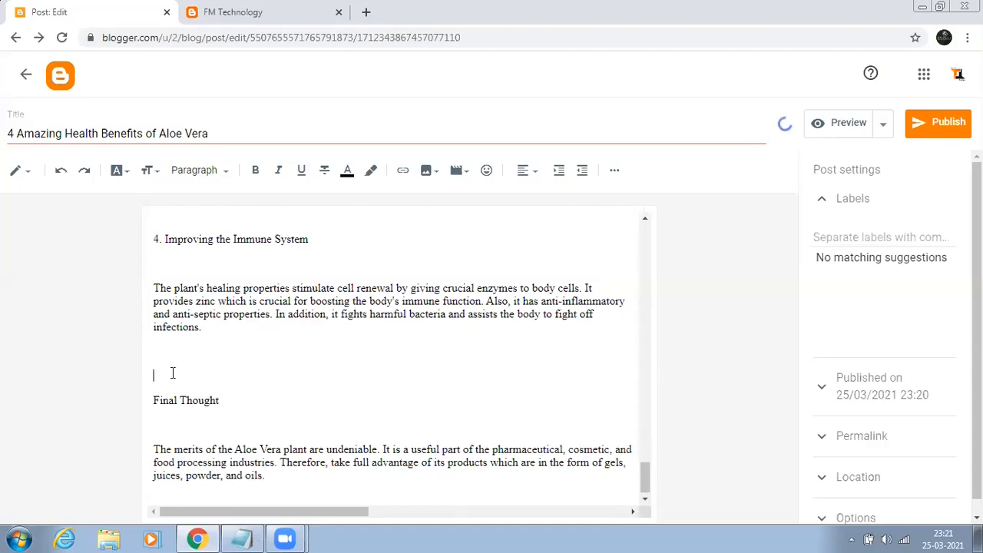
key(BackSpace)
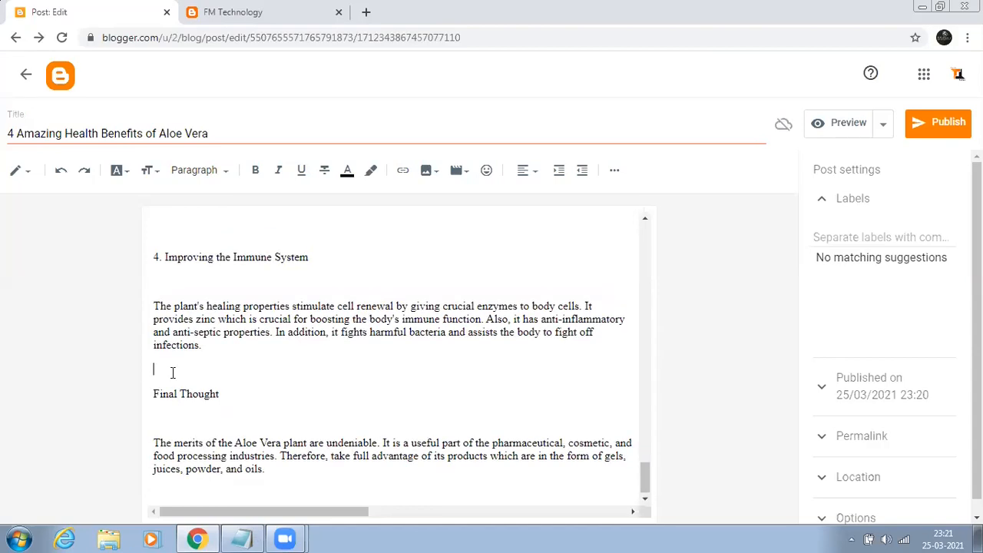
scroll(180, 376, up, 1)
scroll(183, 388, up, 3)
scroll(169, 400, down, 3)
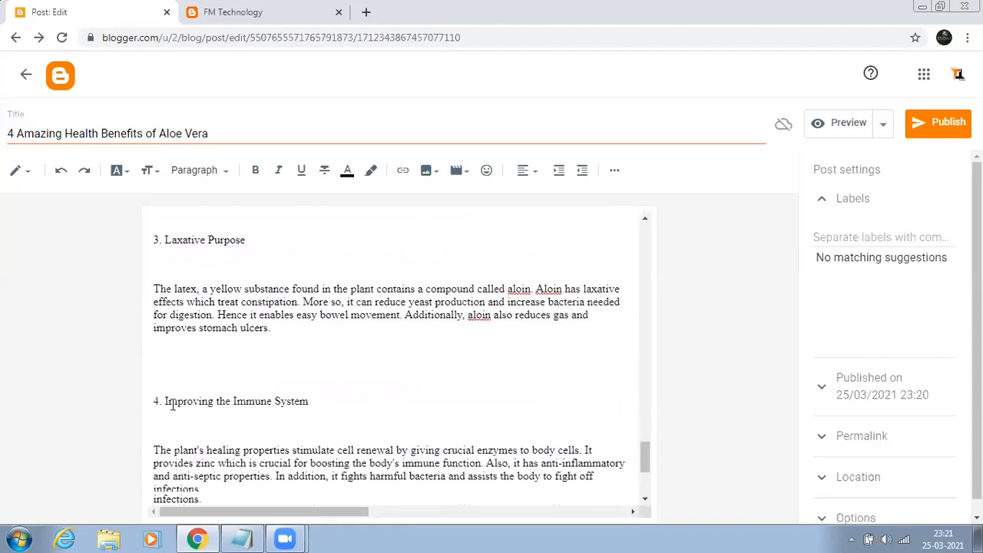
scroll(168, 400, up, 3)
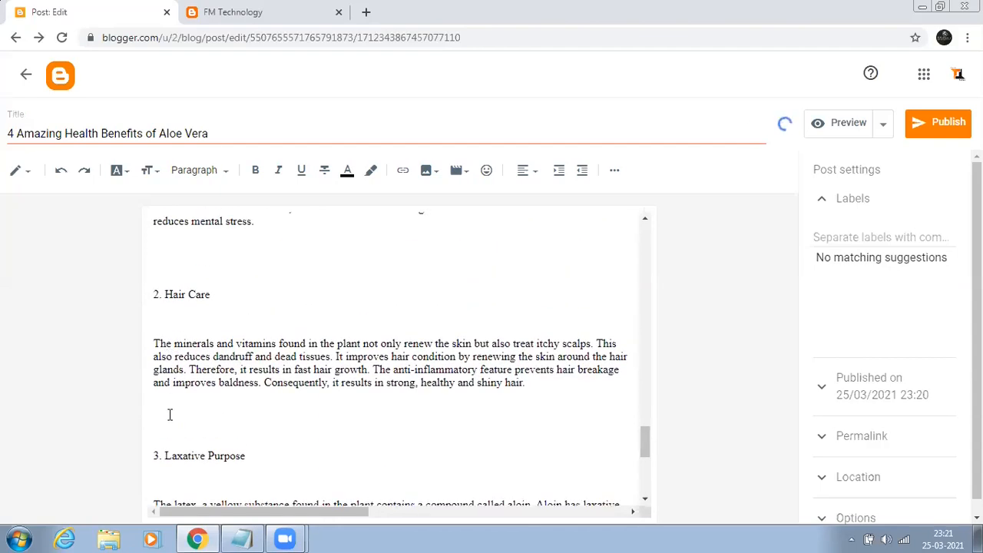
scroll(167, 405, up, 3)
scroll(169, 415, up, 7)
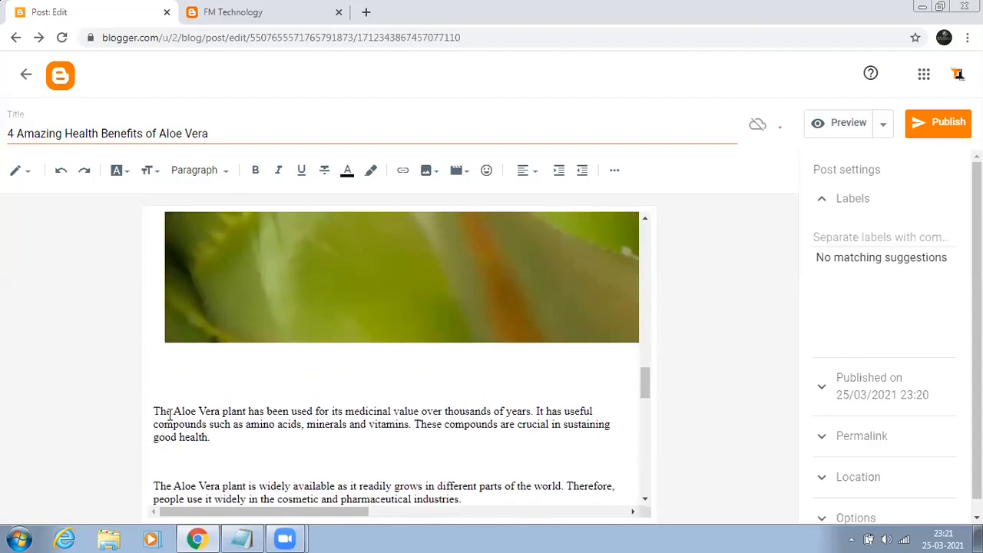
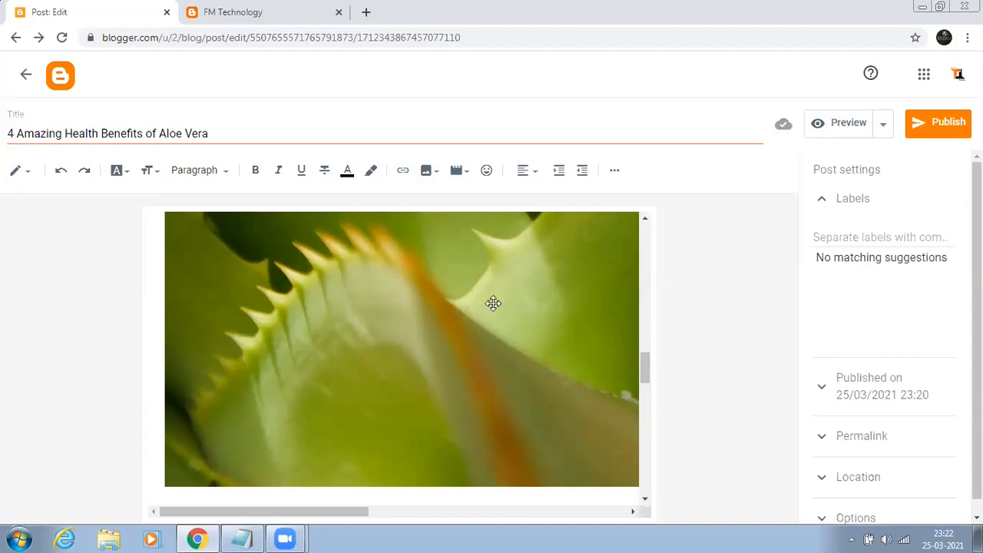
Examine the aloe vera image's link settings and the available heading and paragraph styles, leaving them unchanged.
click(424, 320)
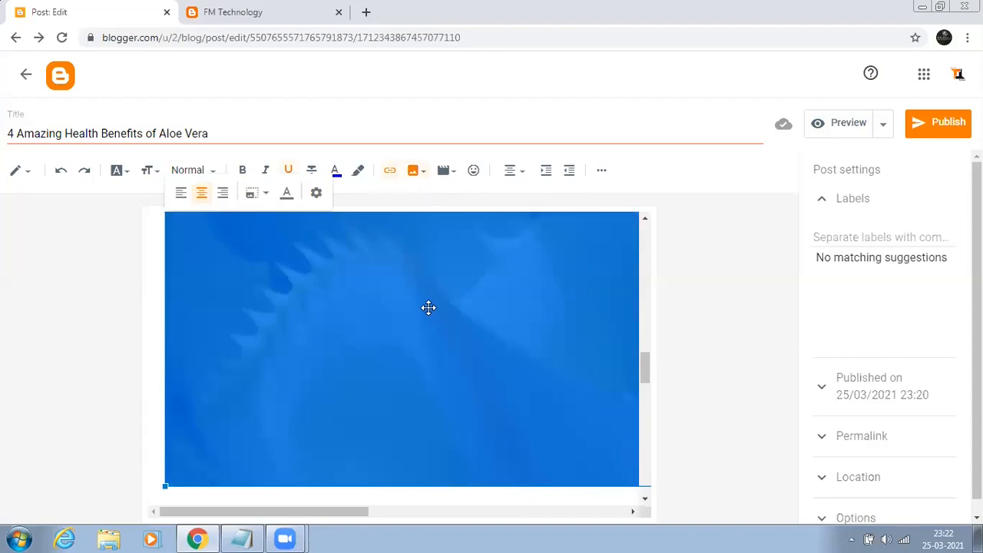
click(390, 174)
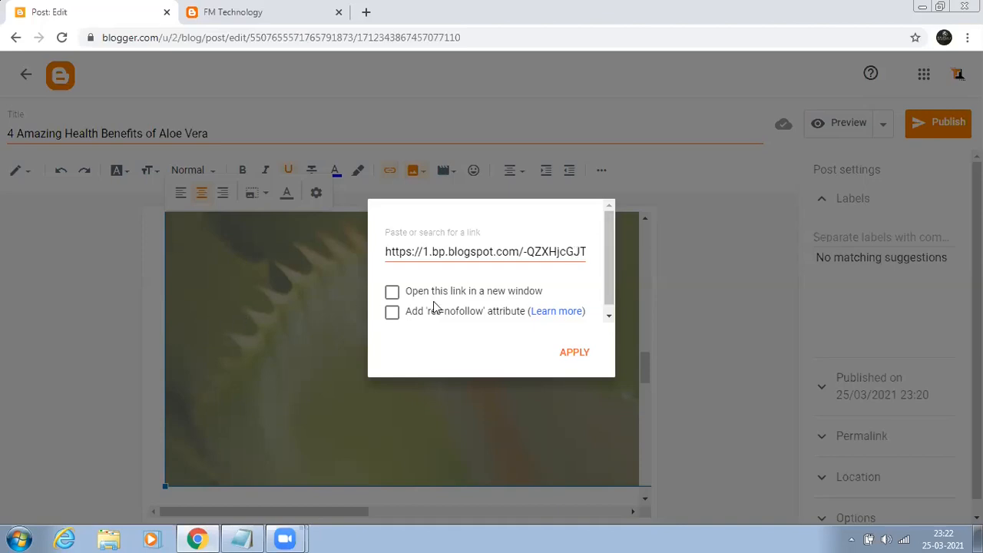
click(189, 343)
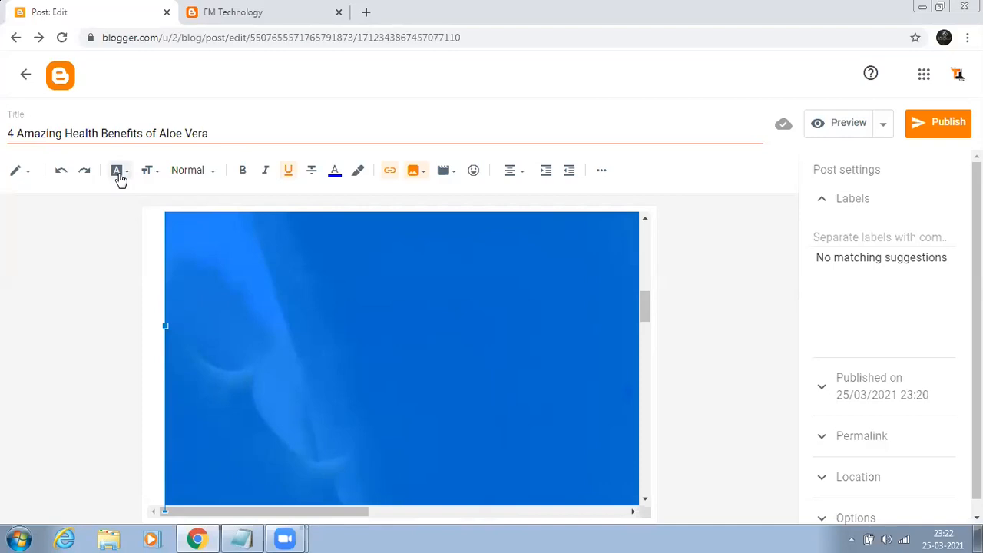
click(199, 178)
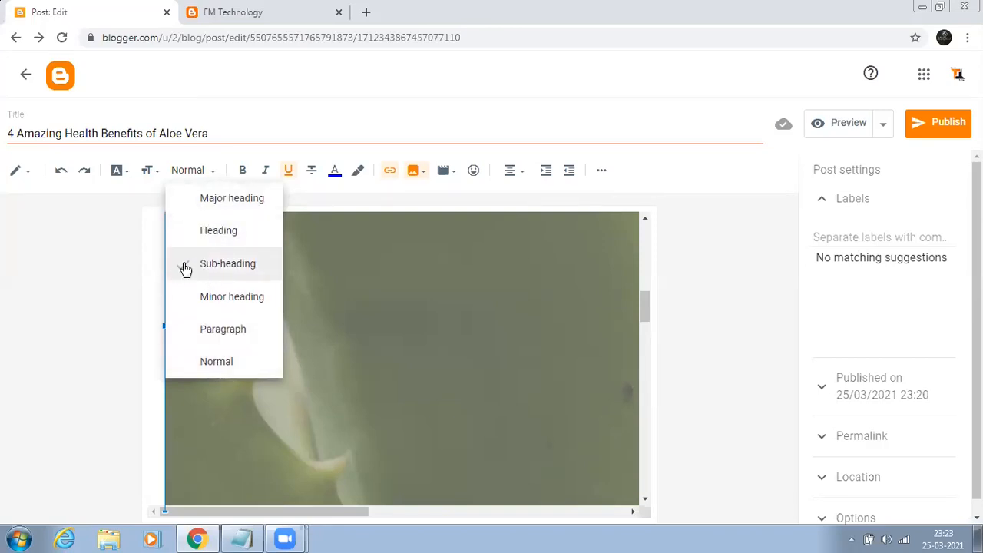
click(111, 198)
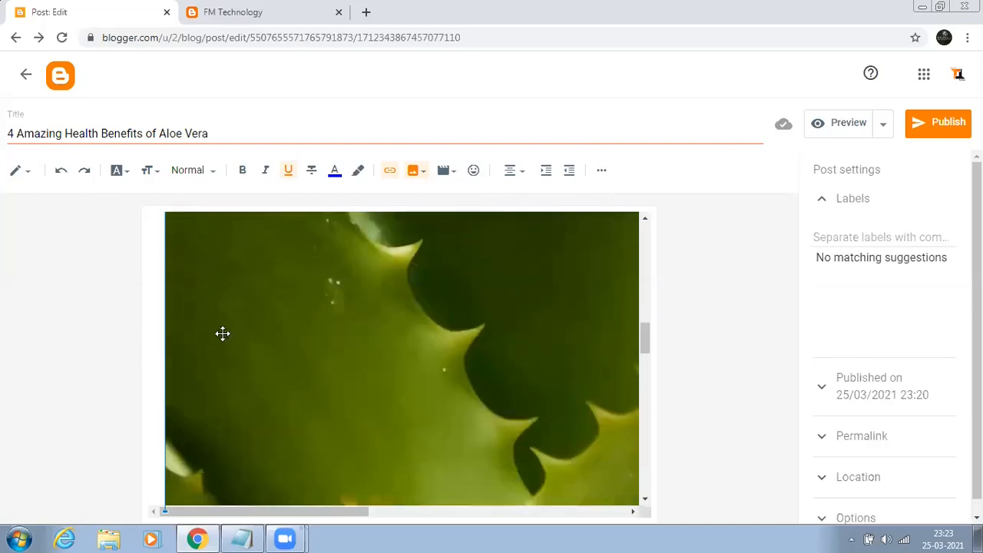
Review the layout and spacing of the aloe vera article from the image down to the "Final Thought" section.
scroll(243, 395, down, 3)
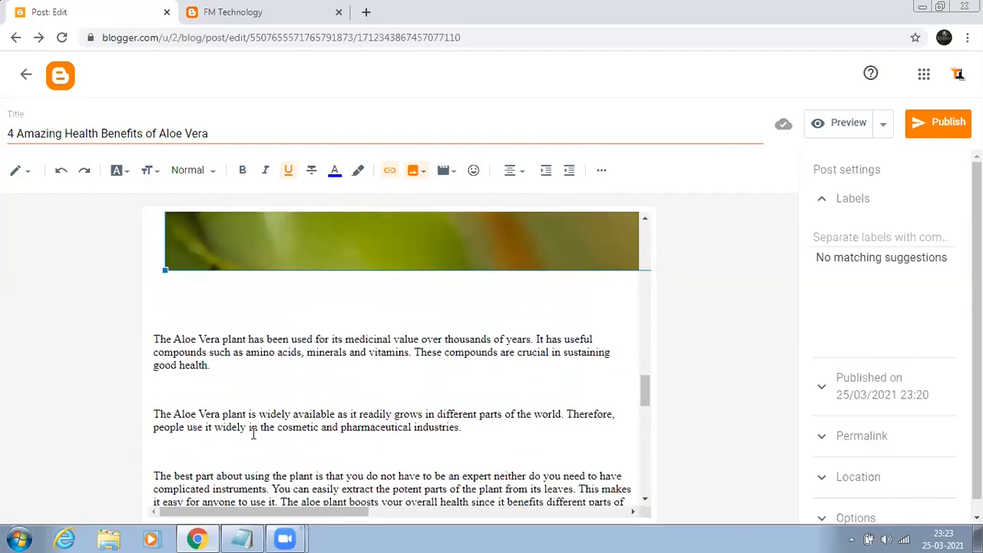
scroll(254, 434, up, 1)
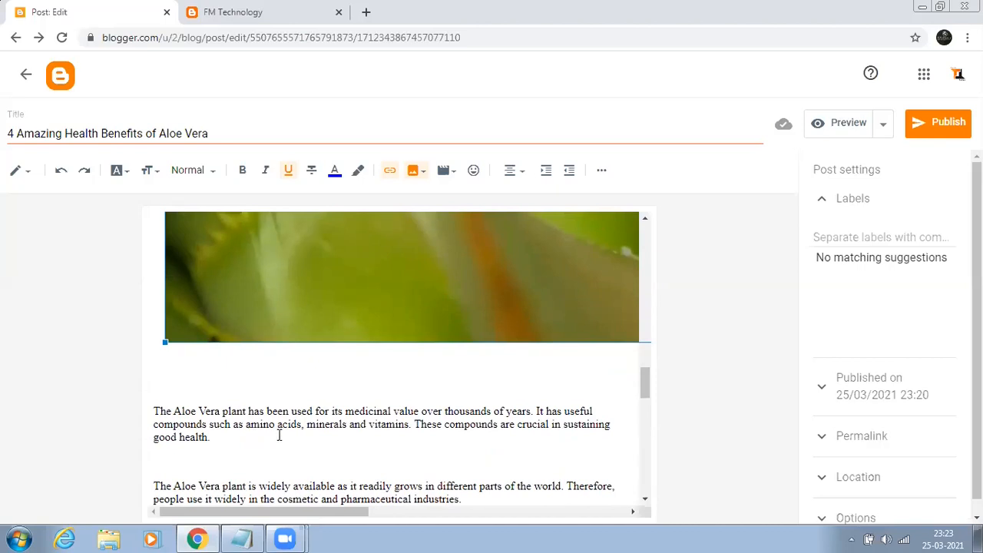
scroll(288, 438, down, 3)
scroll(298, 441, up, 3)
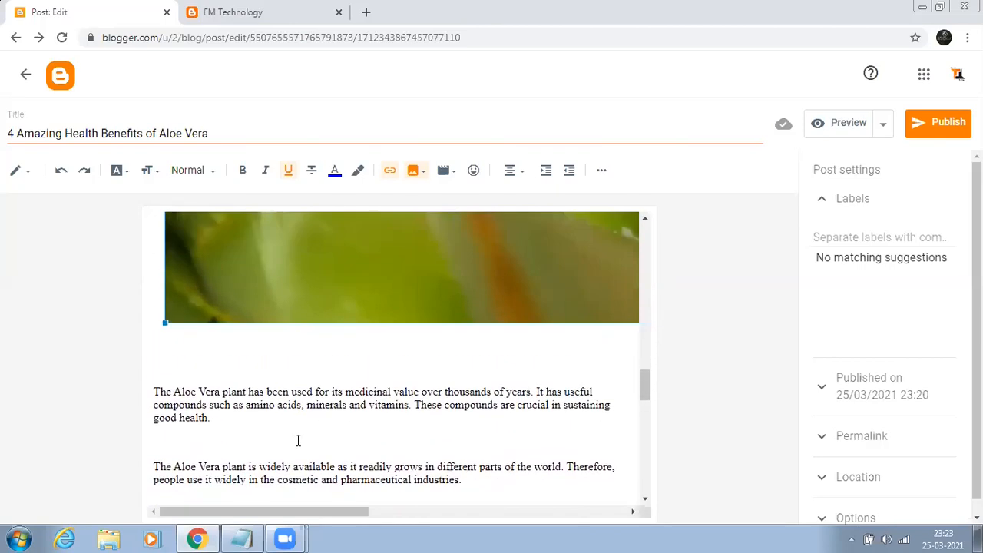
scroll(298, 440, up, 1)
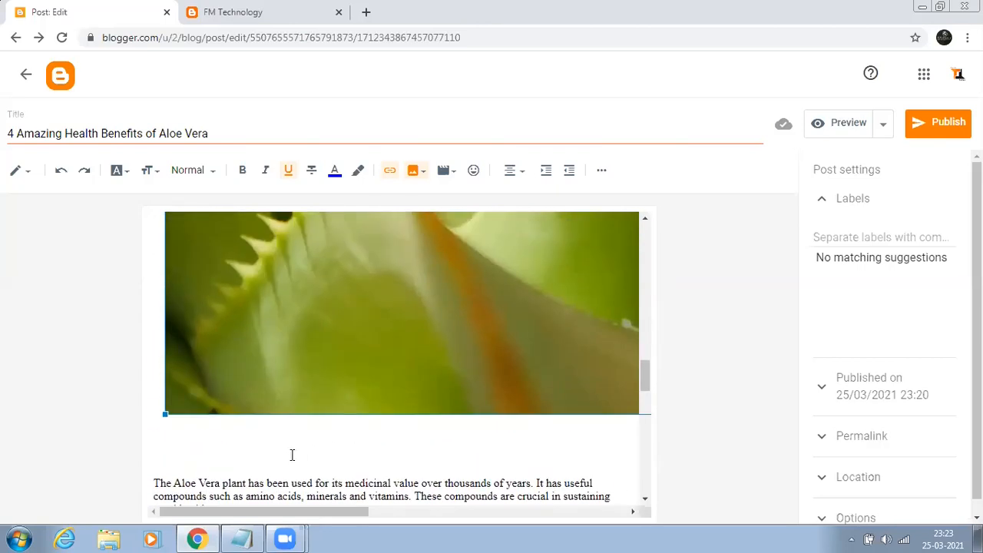
scroll(304, 432, down, 3)
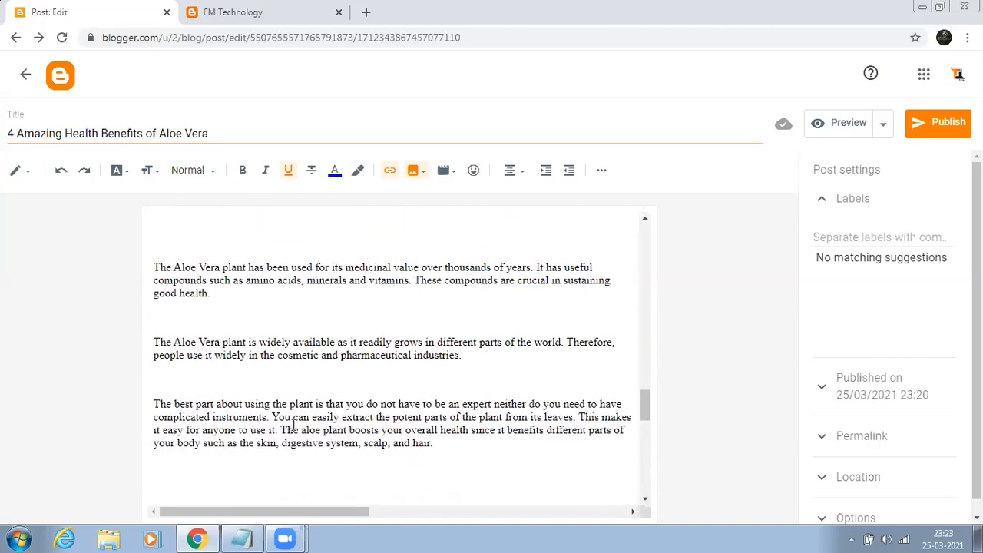
scroll(293, 425, up, 3)
scroll(291, 423, down, 3)
scroll(292, 422, down, 9)
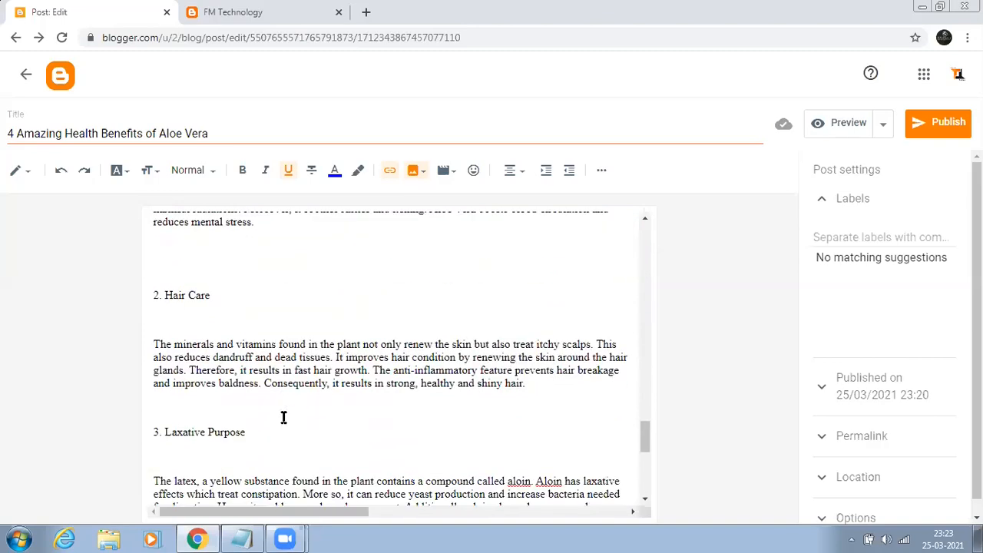
scroll(283, 417, down, 2)
scroll(284, 417, up, 5)
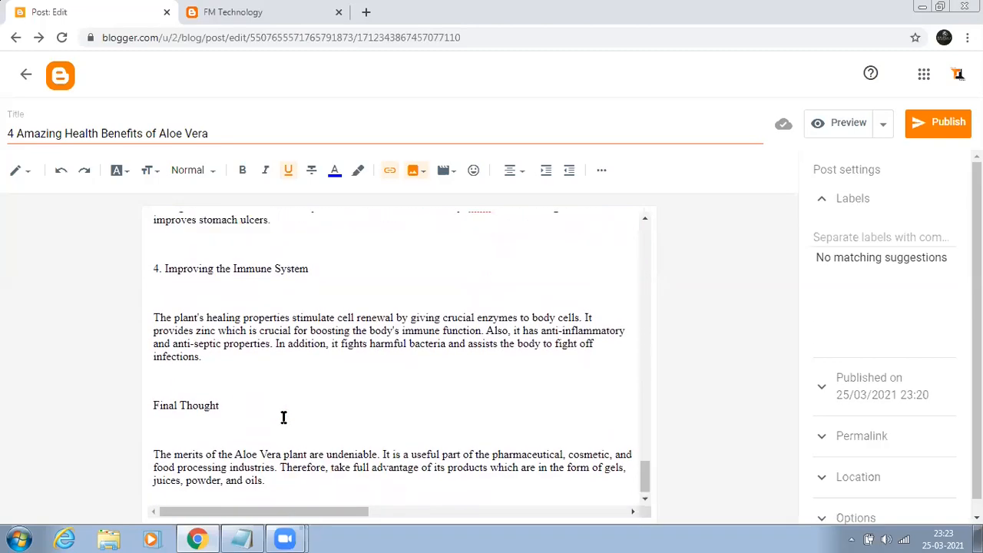
scroll(283, 417, up, 6)
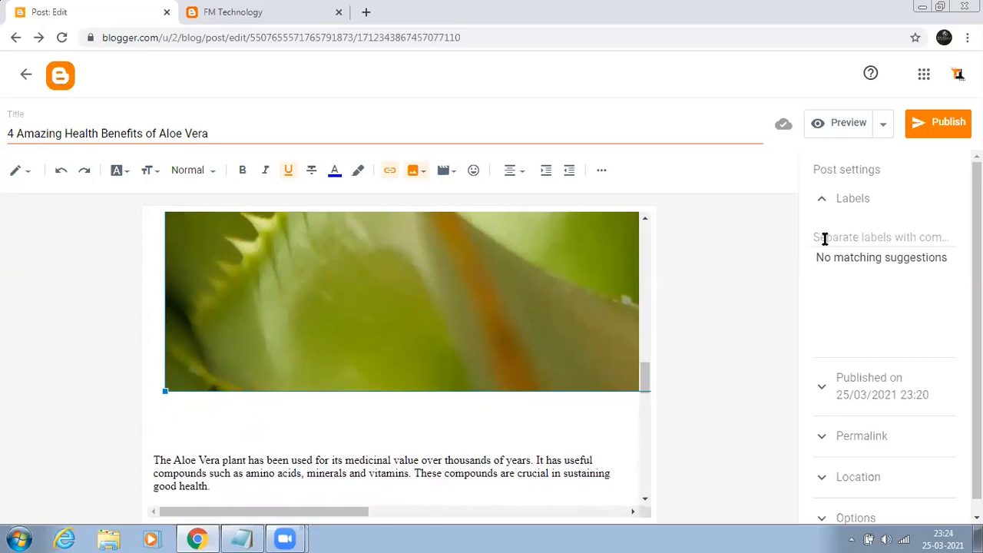
Label the "4 Amazing Health Benefits of Aloe Vera" post Health & Fitness and publish it to the blog.
click(857, 238)
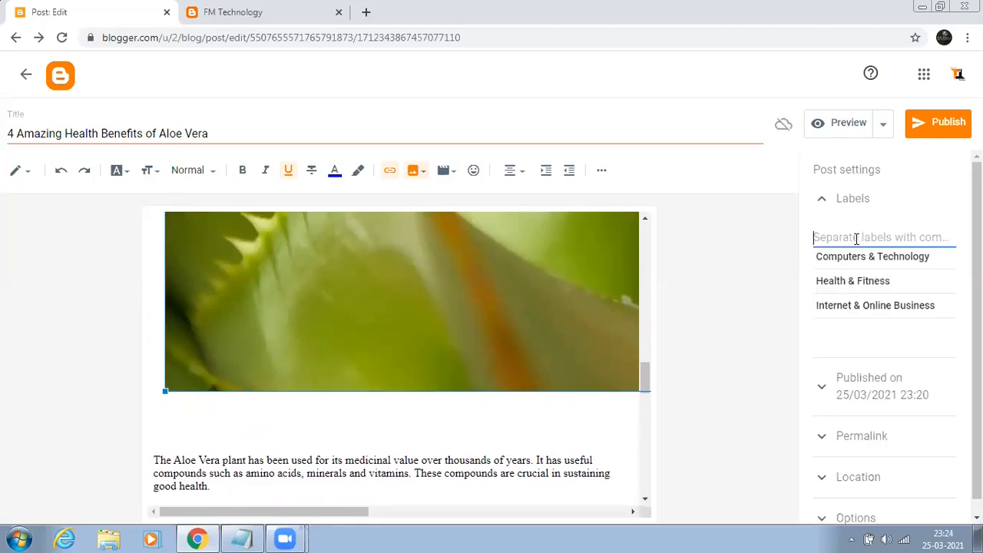
click(849, 283)
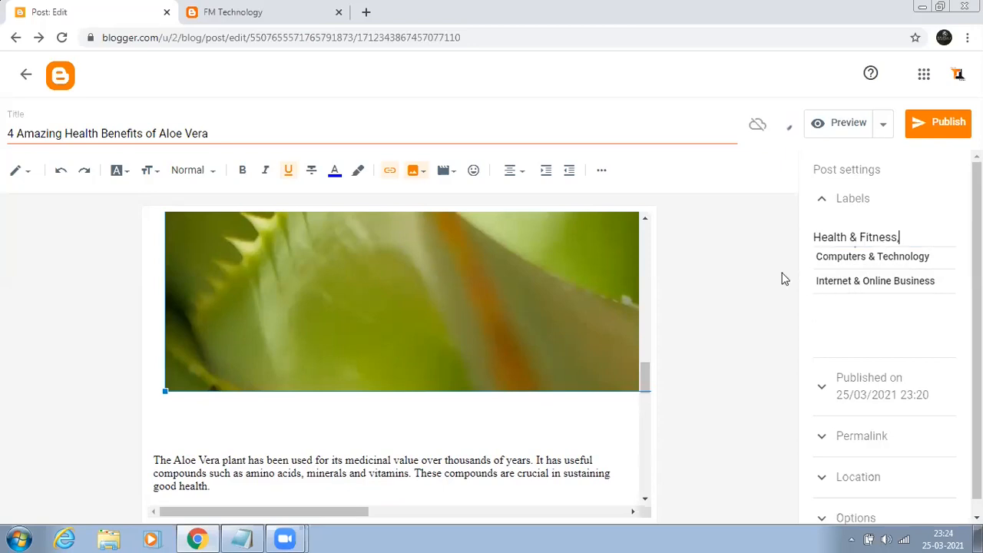
click(920, 125)
click(547, 321)
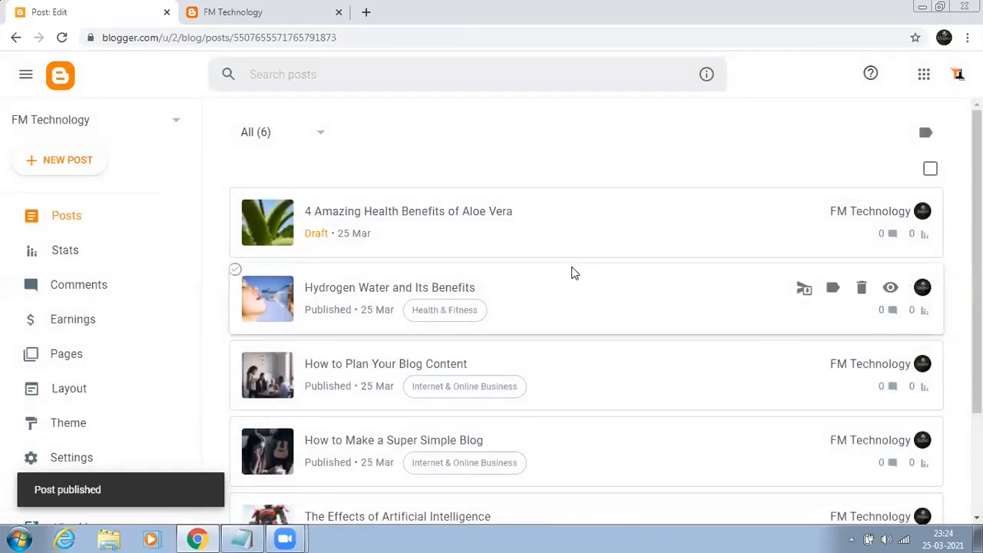
Refresh the posts list to check the aloe vera post's status, and reload the live FM Technology home page.
click(62, 37)
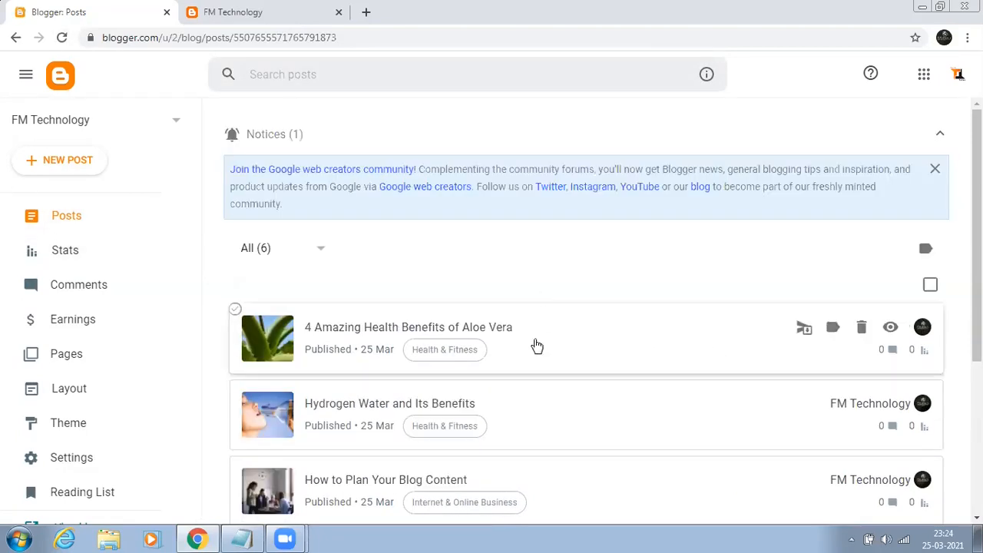
scroll(438, 317, down, 1)
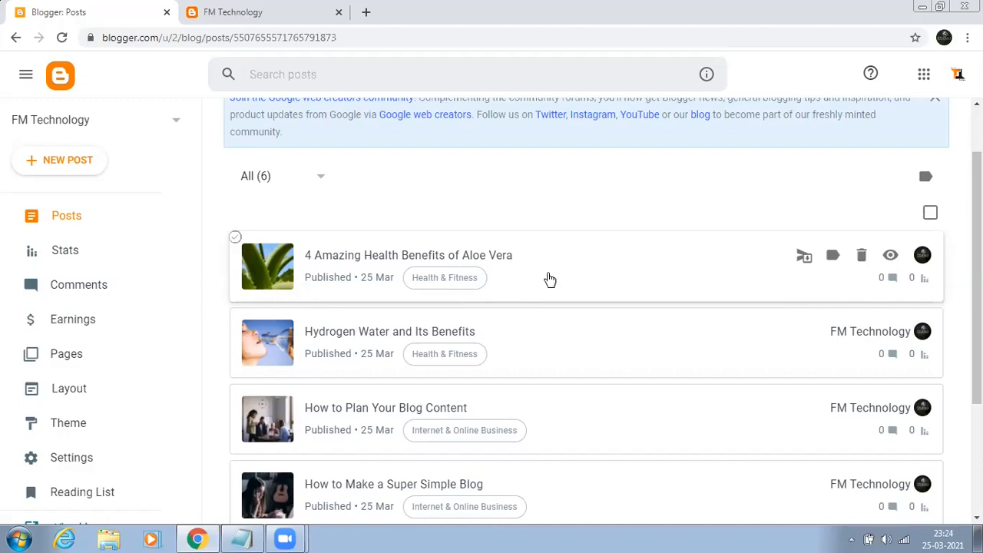
click(242, 14)
click(62, 38)
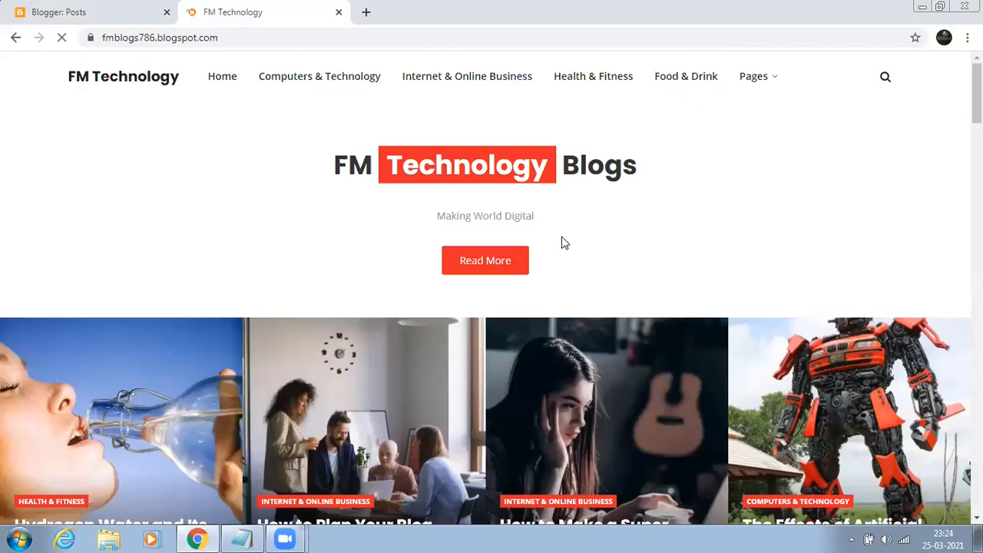
Examine how the aloe vera post and the earlier articles appear in the featured row and the post feed of the live home page.
scroll(653, 238, down, 14)
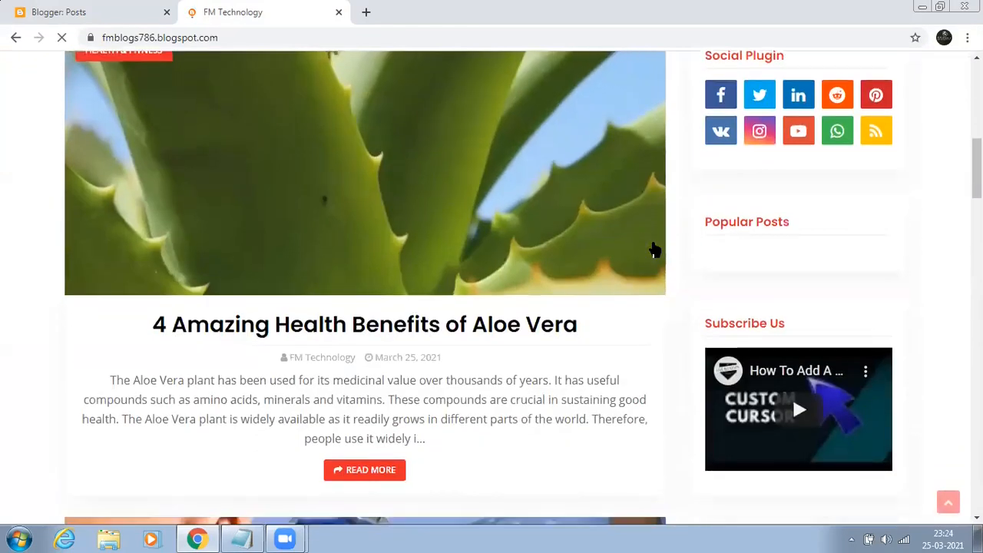
scroll(651, 250, down, 3)
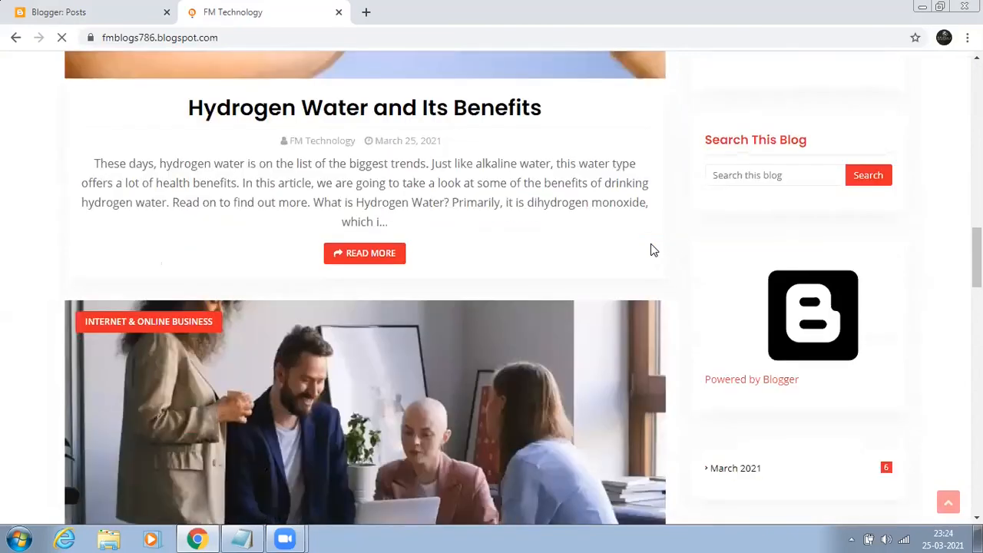
scroll(652, 246, down, 7)
scroll(651, 246, up, 6)
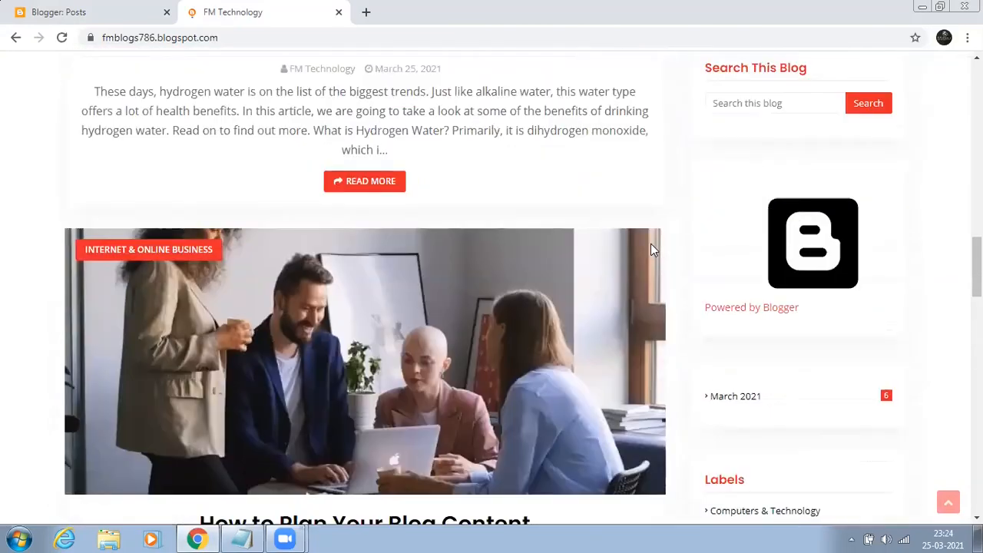
scroll(650, 250, up, 6)
scroll(651, 249, up, 10)
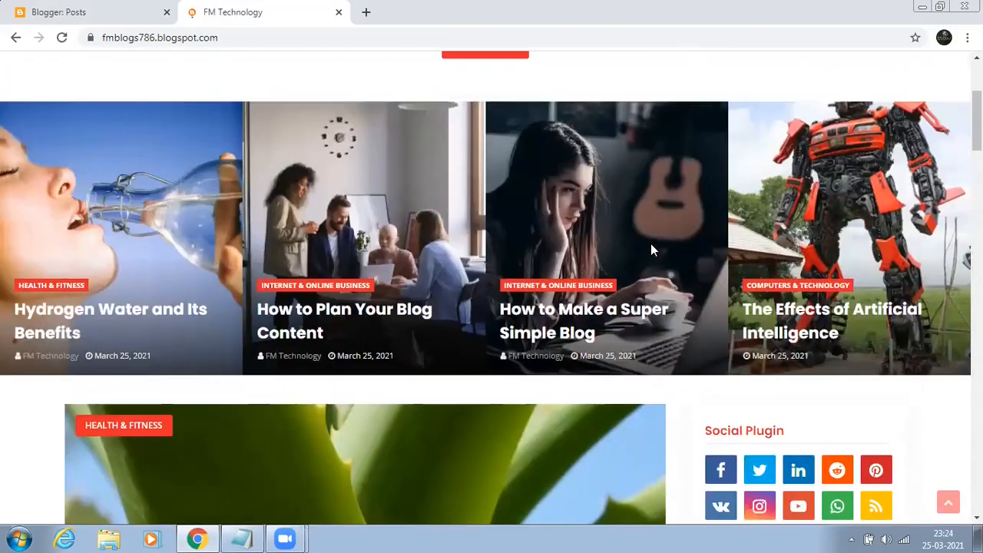
scroll(653, 251, down, 1)
scroll(653, 251, down, 10)
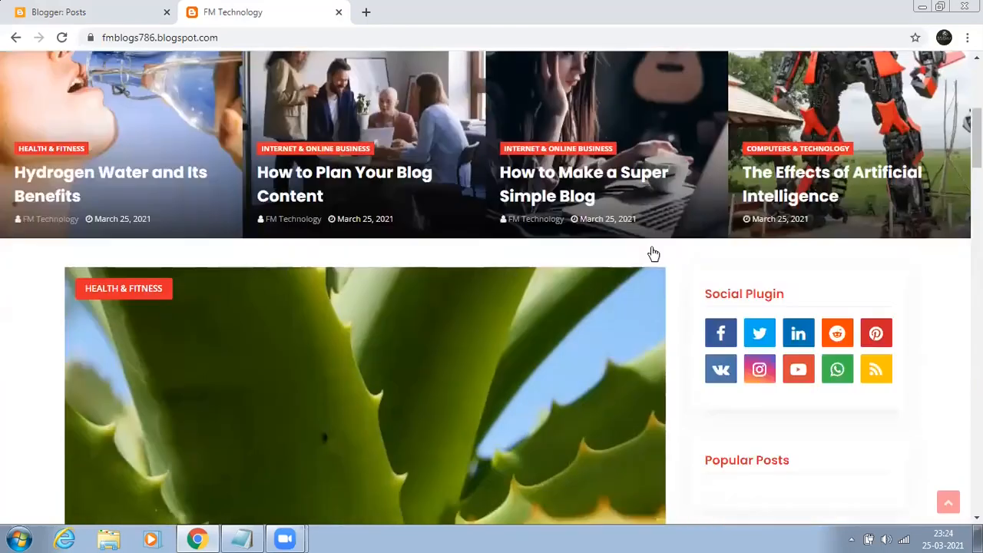
scroll(653, 254, up, 3)
scroll(653, 254, up, 2)
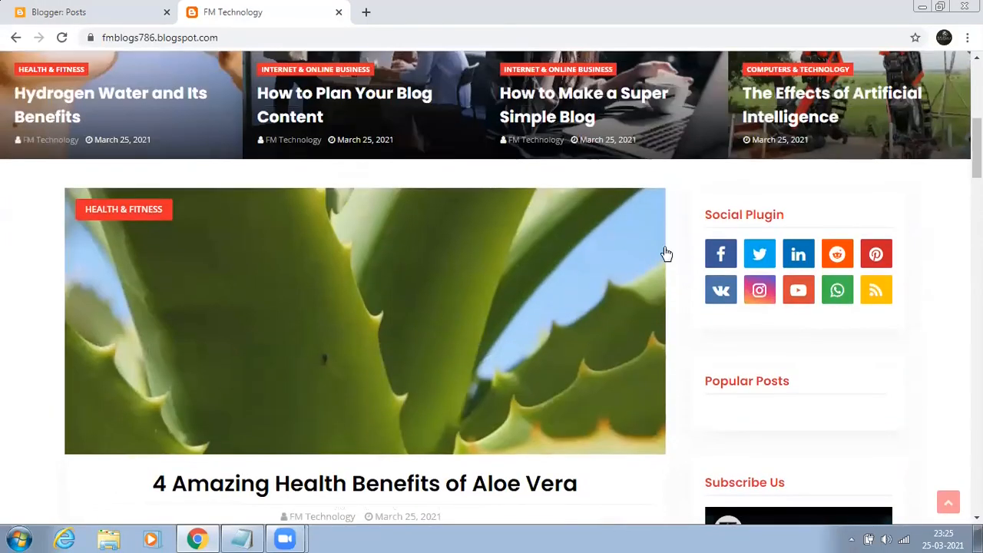
Look over the home page's sidebar widgets, from Social Plugin and Popular Posts down to Facebook, Categories and Search This Blog.
scroll(766, 256, down, 2)
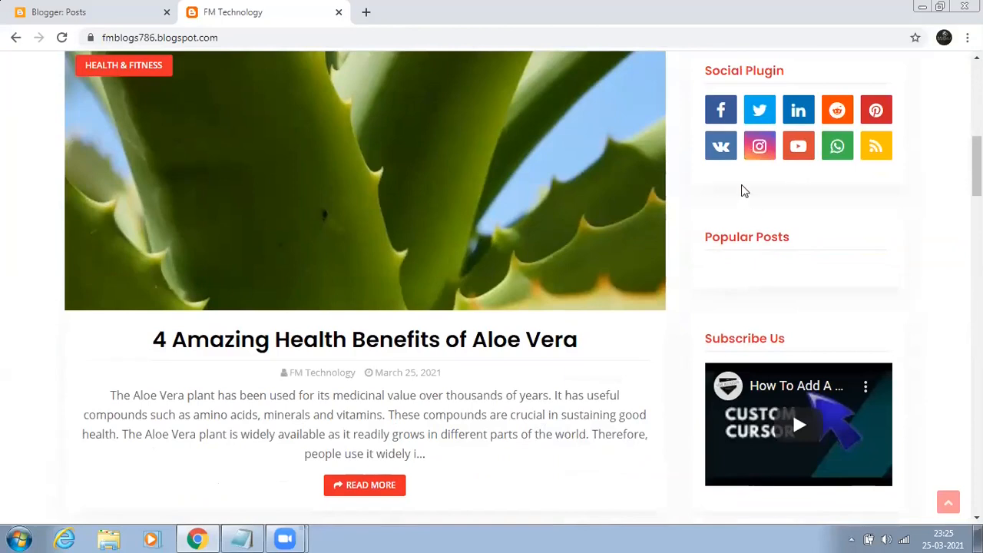
scroll(804, 231, down, 2)
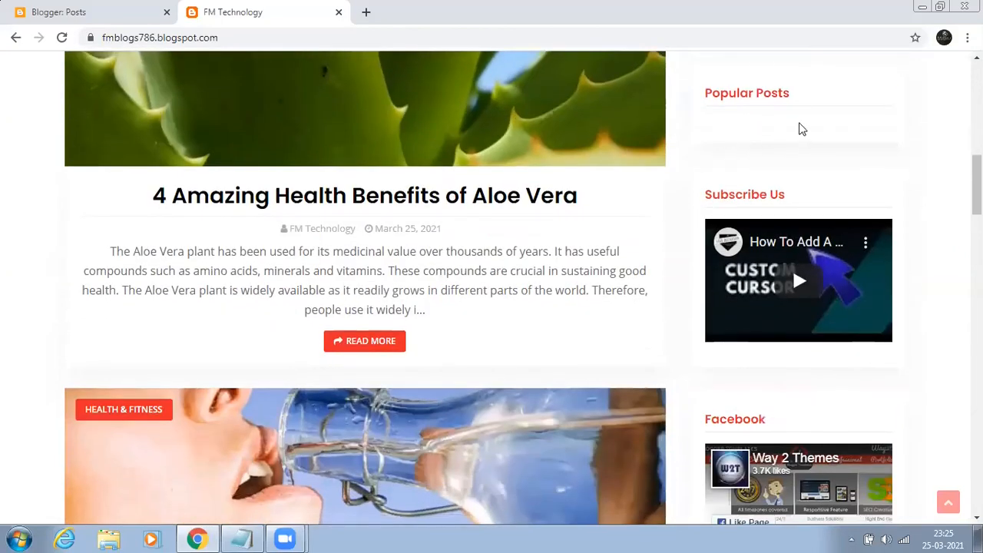
scroll(786, 228, down, 1)
scroll(784, 193, down, 1)
scroll(807, 188, up, 2)
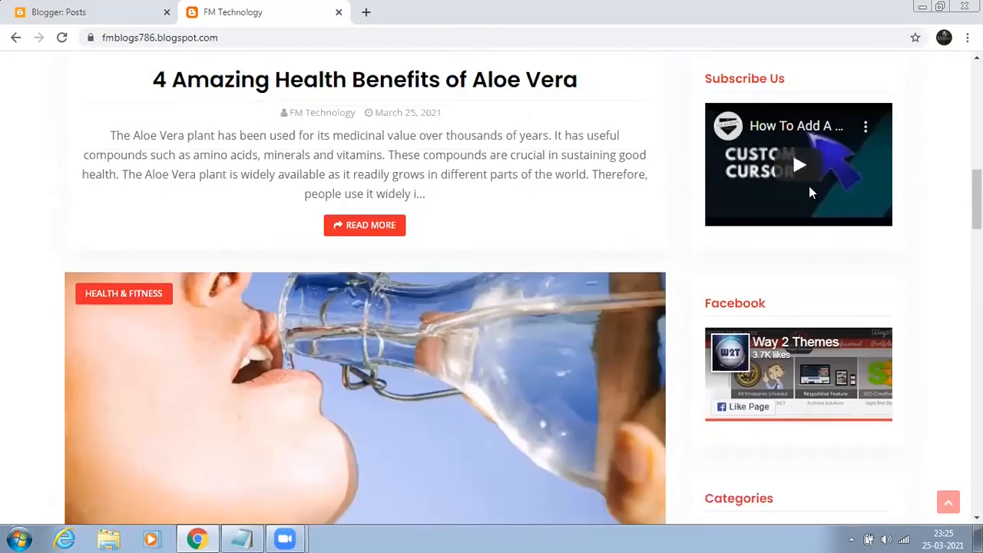
scroll(818, 246, down, 3)
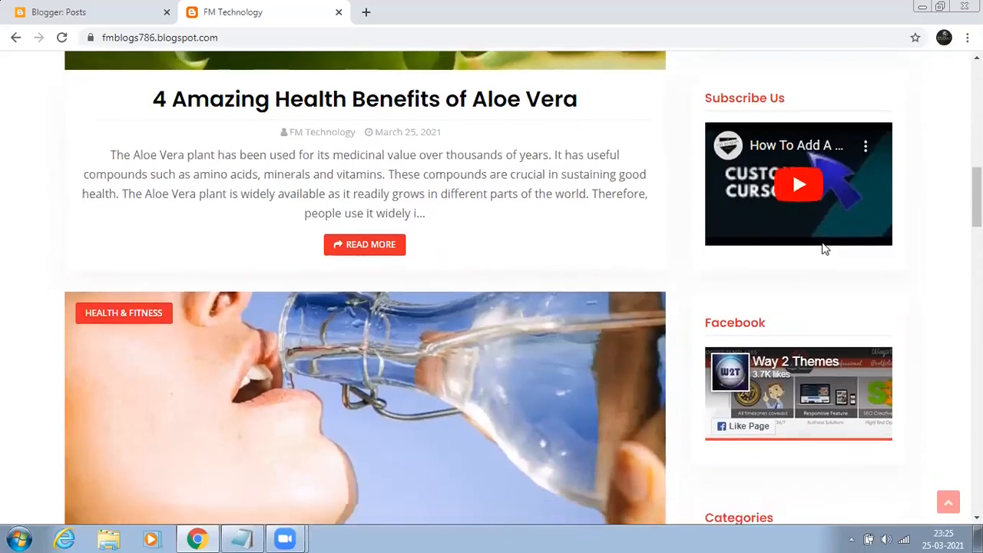
scroll(791, 201, down, 2)
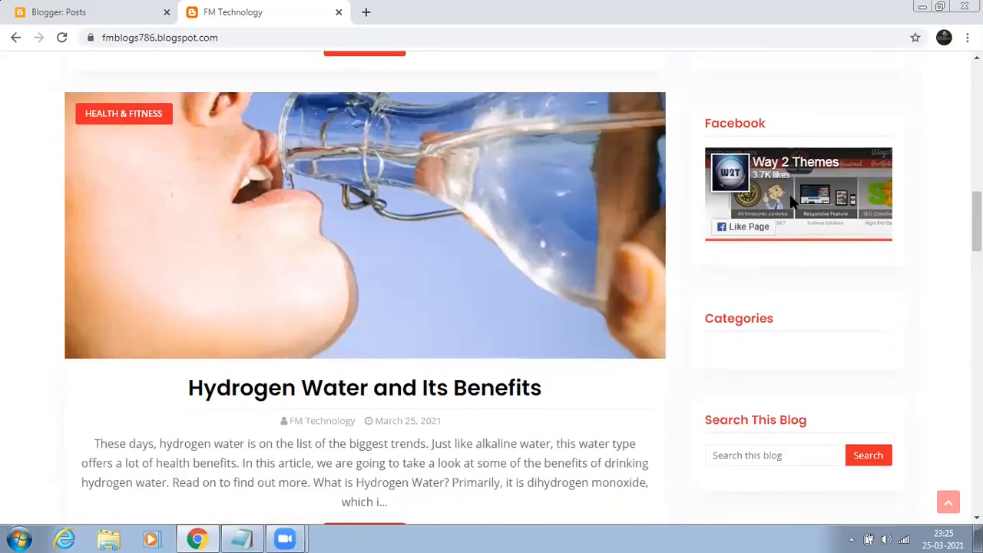
scroll(784, 299, down, 2)
Review the home page's header, its row of featured posts and the aloe vera post's position below them.
scroll(397, 279, up, 8)
scroll(402, 284, up, 6)
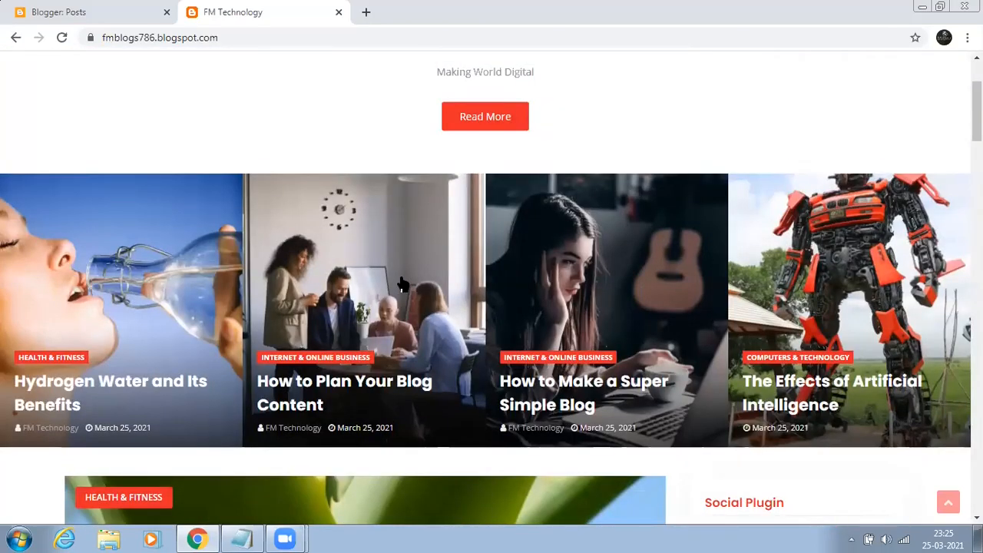
scroll(402, 284, up, 2)
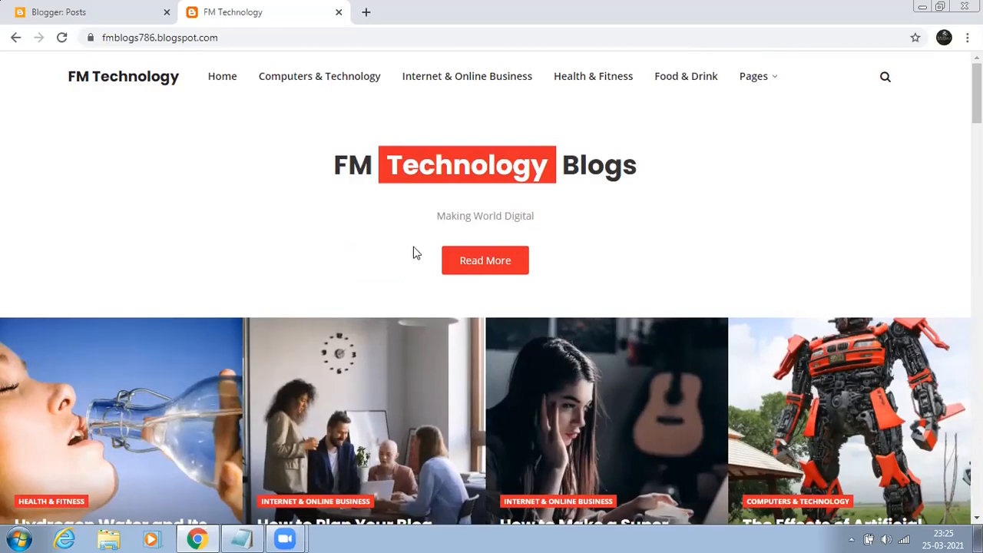
scroll(299, 305, down, 4)
scroll(450, 400, down, 3)
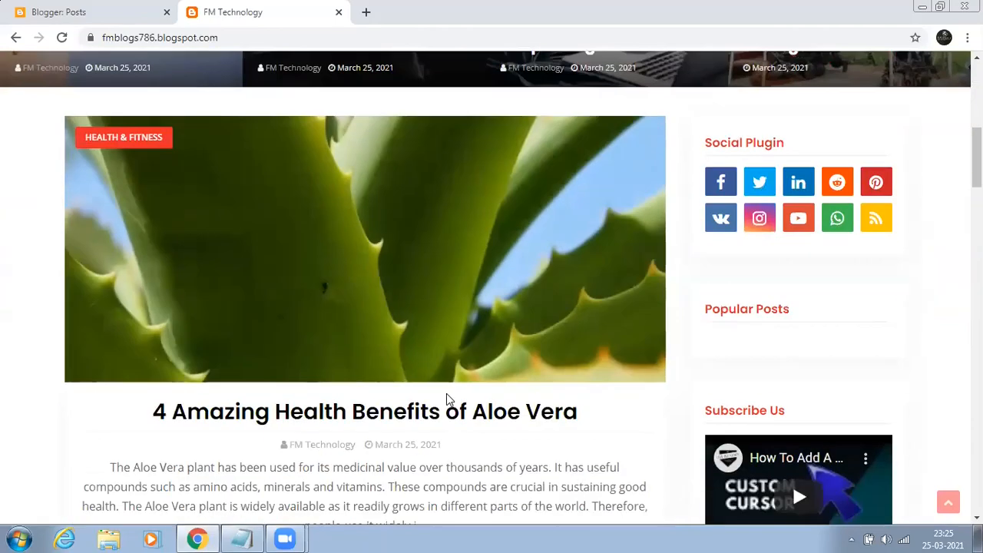
scroll(476, 305, up, 5)
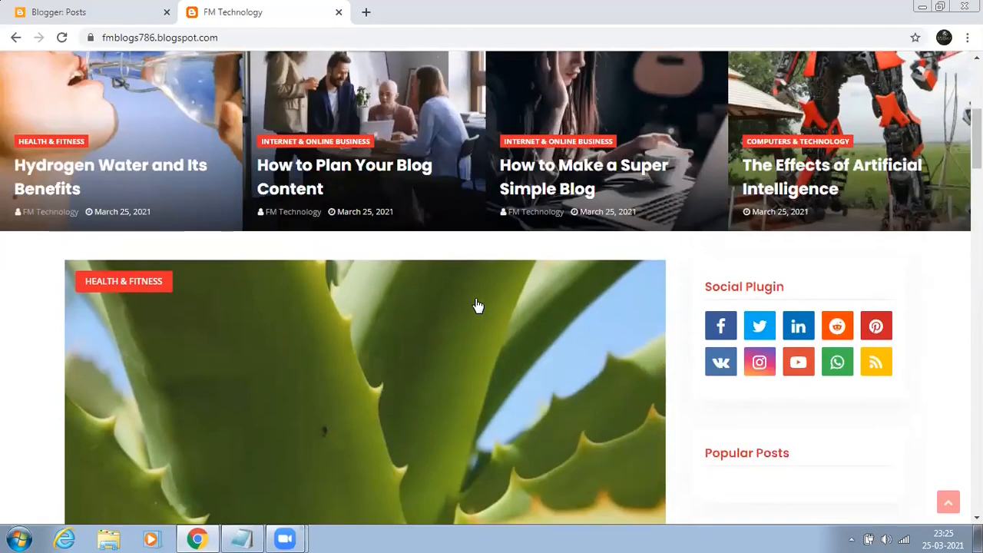
scroll(476, 305, up, 1)
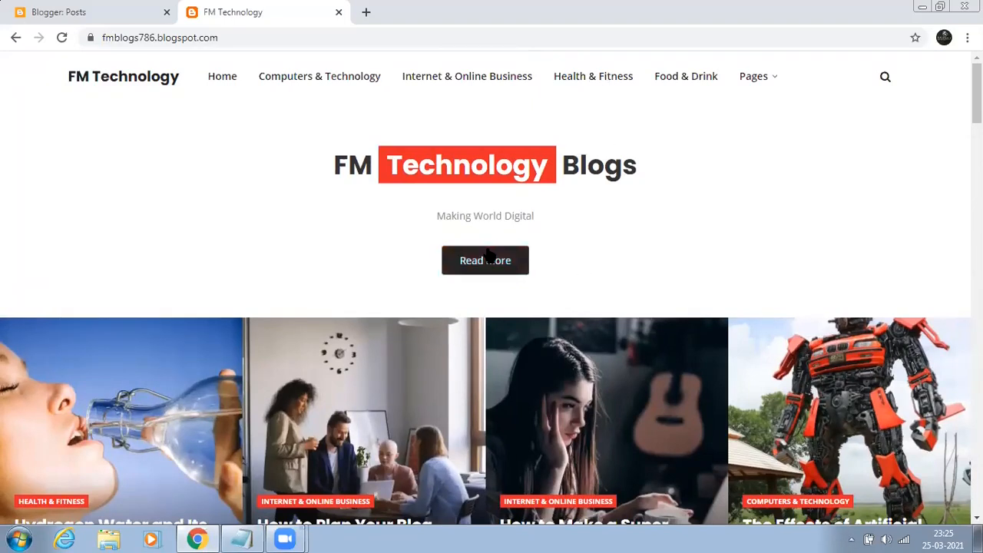
scroll(485, 261, down, 3)
scroll(446, 338, down, 5)
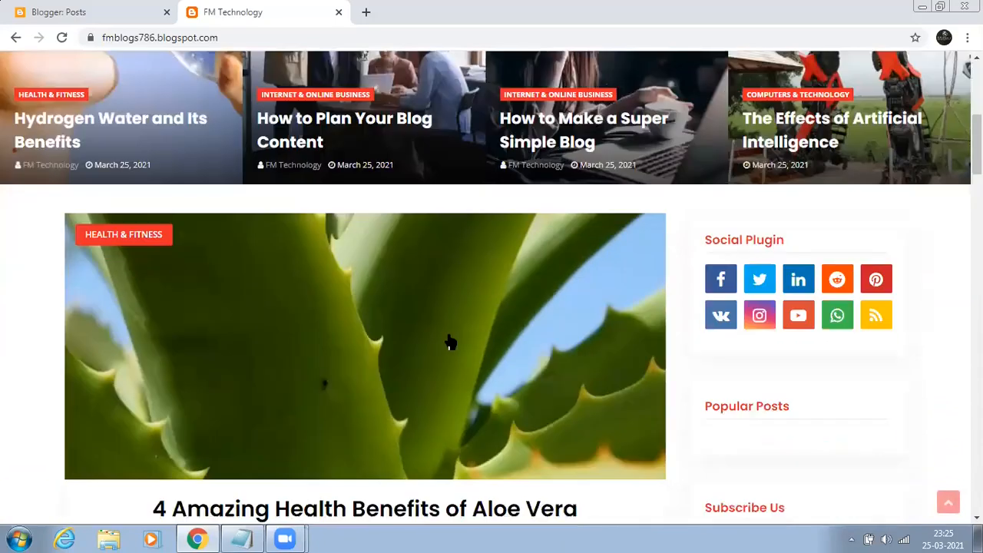
scroll(452, 341, up, 8)
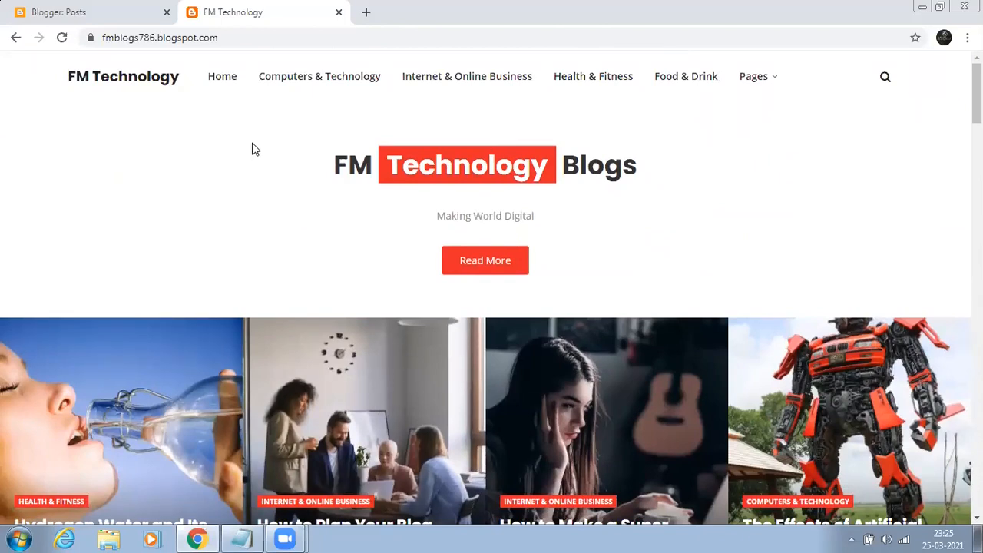
Create a new Blogger post and title it "The Secret Ingredient to a Healthy Life", copied from the FOOD AND DRINK section in Notepad.
click(83, 11)
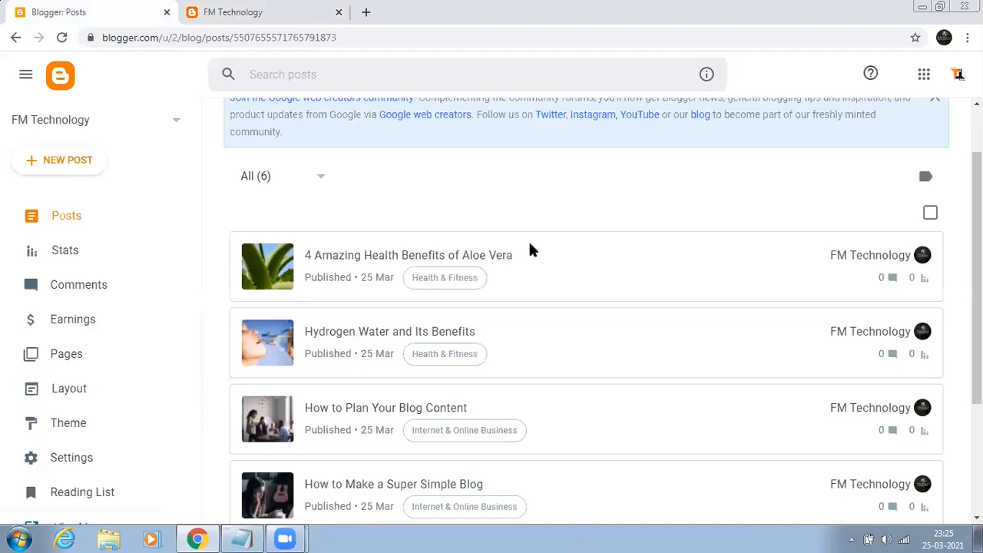
click(68, 160)
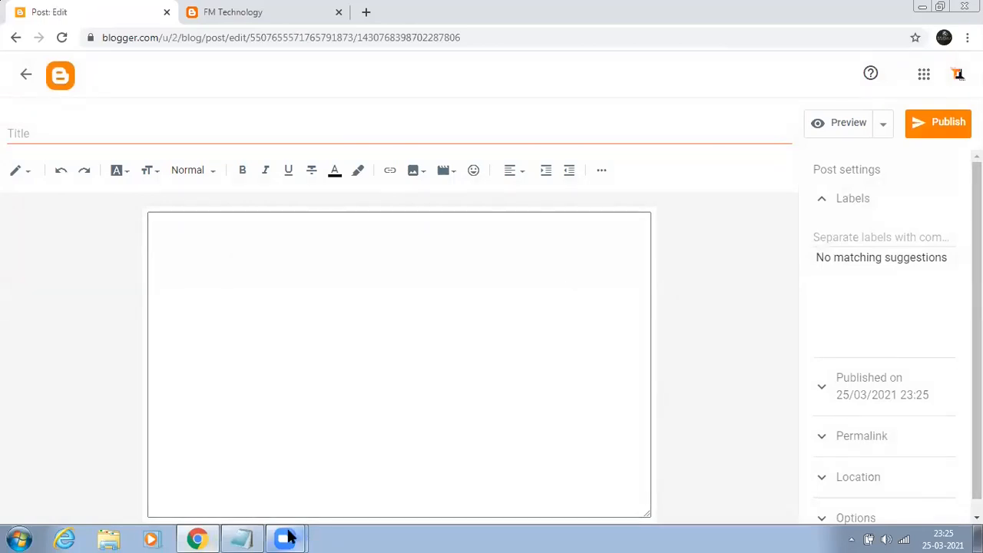
click(243, 538)
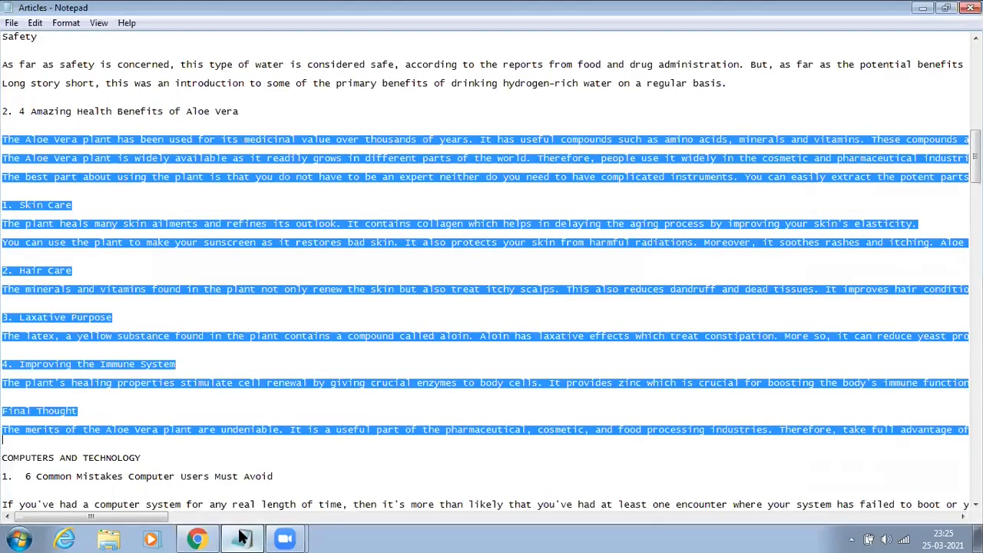
scroll(159, 269, up, 9)
scroll(159, 269, up, 5)
drag(18, 55, 197, 71)
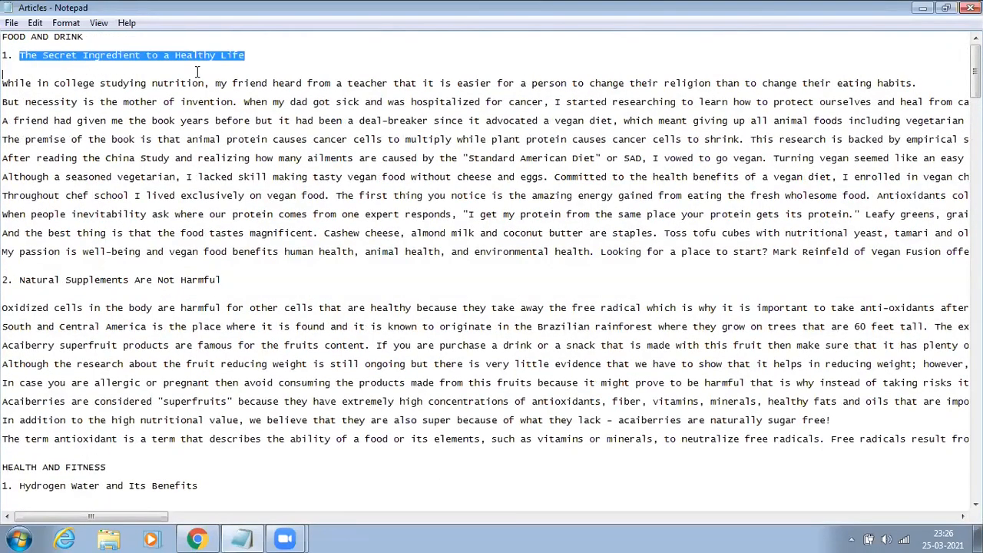
right_click(224, 57)
click(254, 103)
click(198, 539)
right_click(33, 134)
click(70, 218)
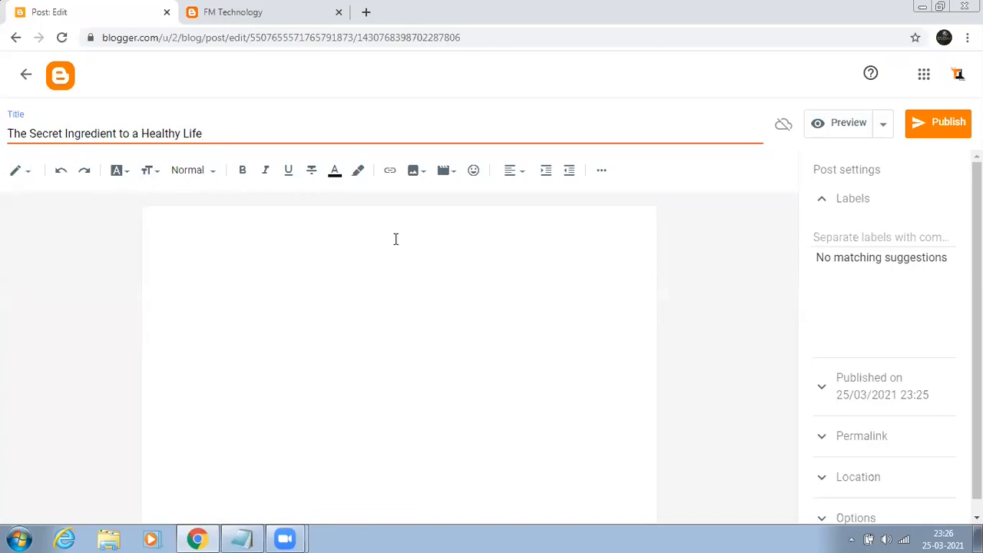
Insert the fruit photo with apples and orange berries from the blog's existing images and set it to Original size.
click(416, 174)
click(485, 276)
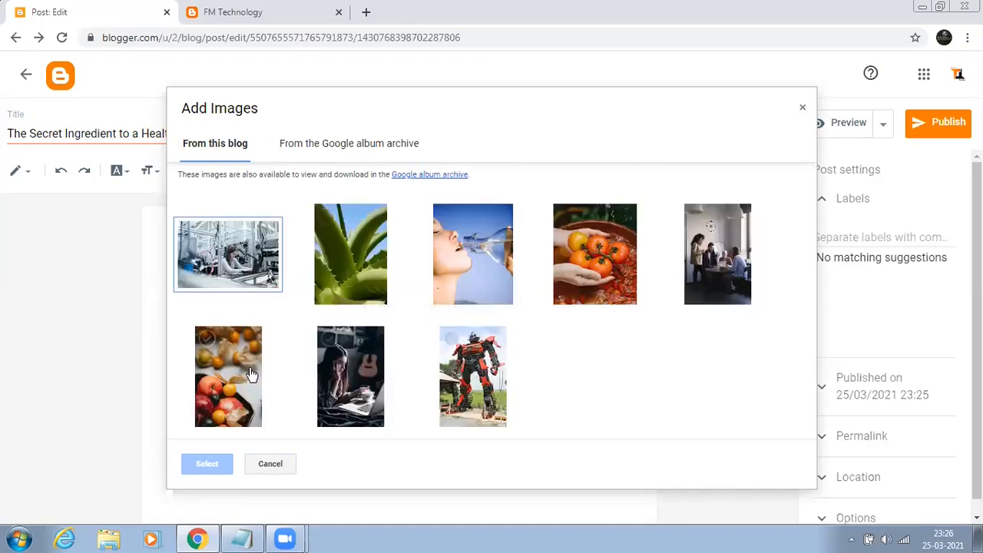
click(227, 376)
click(215, 466)
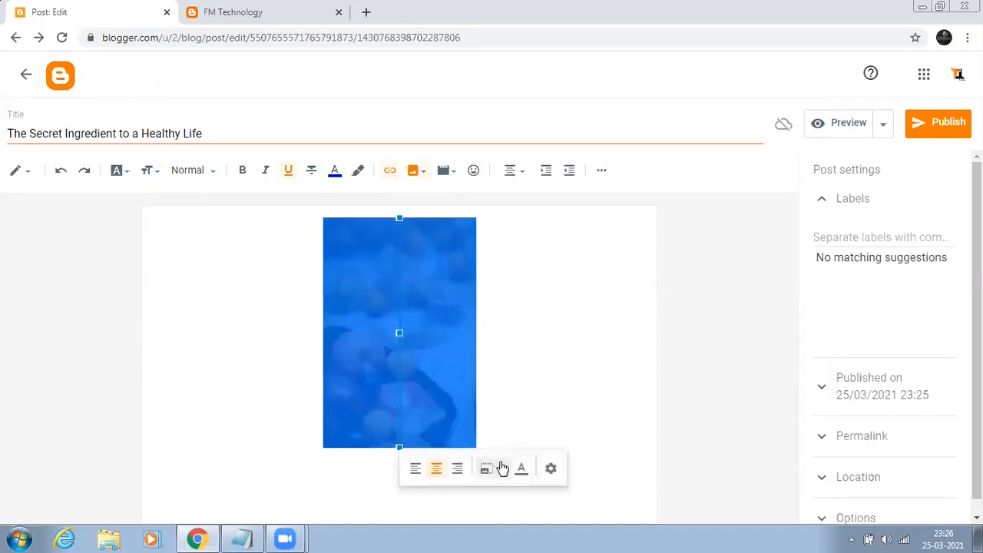
click(495, 471)
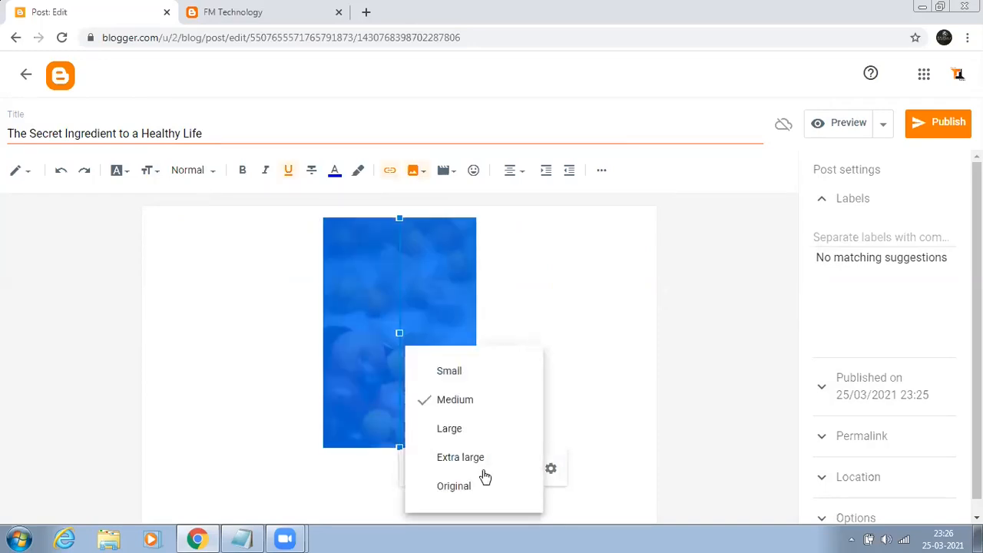
click(419, 477)
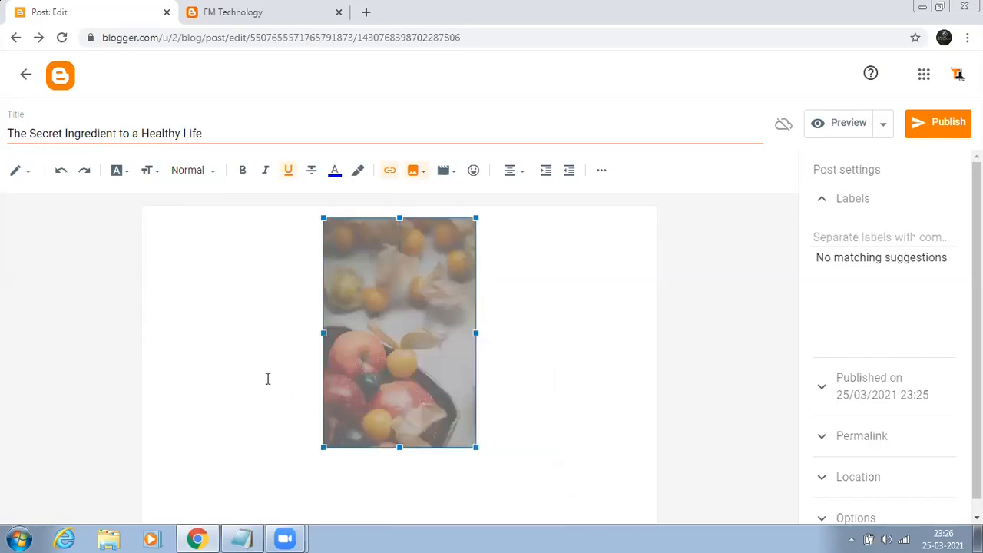
Copy the full text of "The Secret Ingredient to a Healthy Life" from Notepad and paste it below the fruit photo in the post.
scroll(166, 355, down, 5)
scroll(172, 350, down, 6)
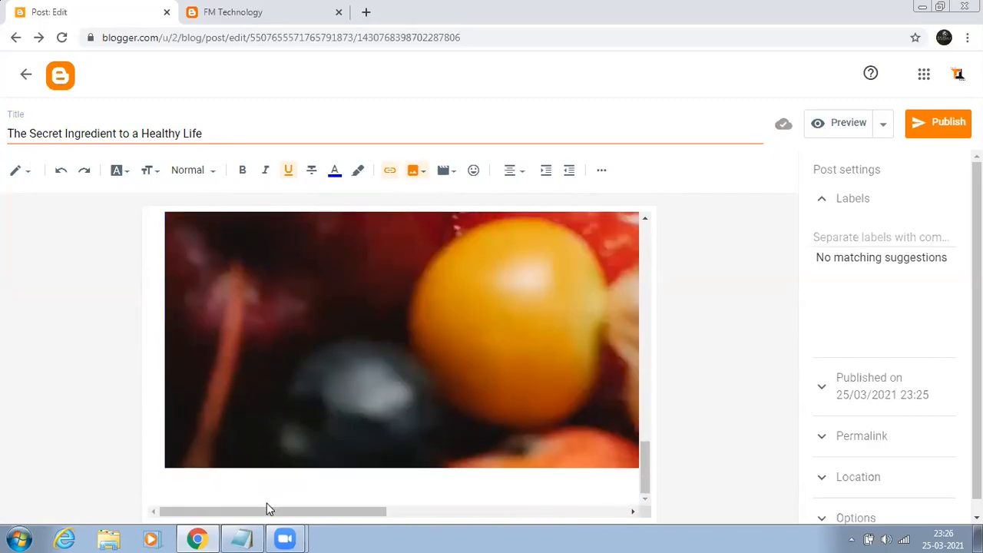
key(alt+Tab)
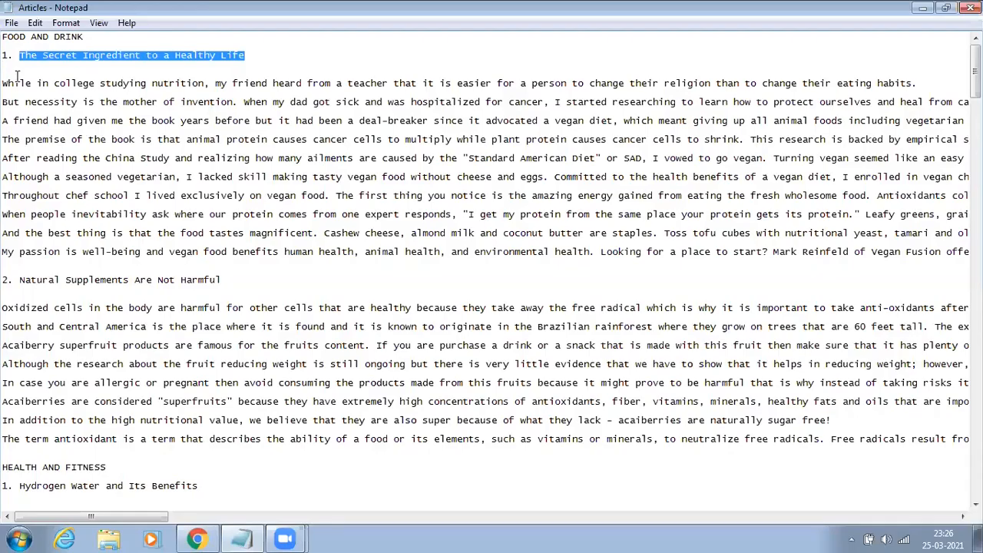
drag(2, 83, 353, 264)
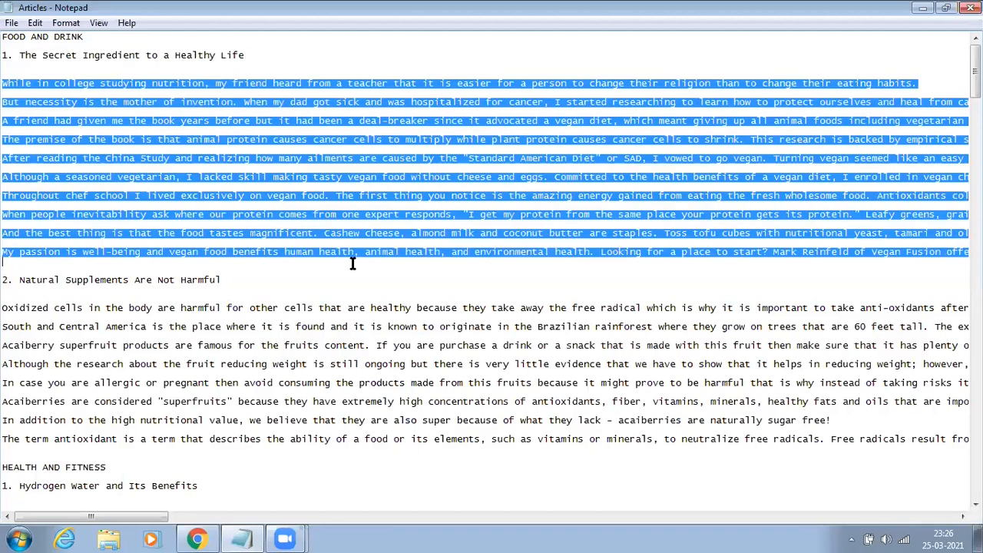
right_click(313, 171)
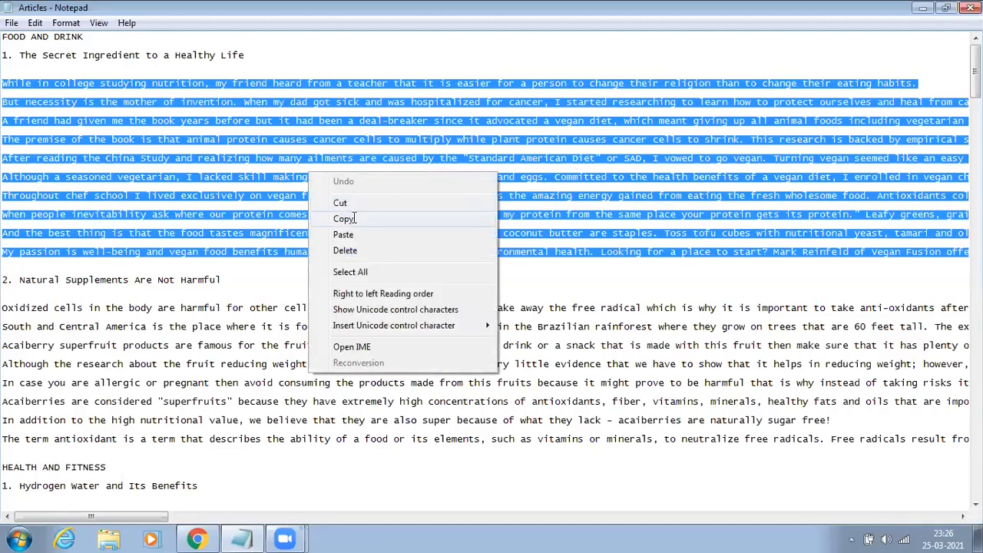
click(323, 217)
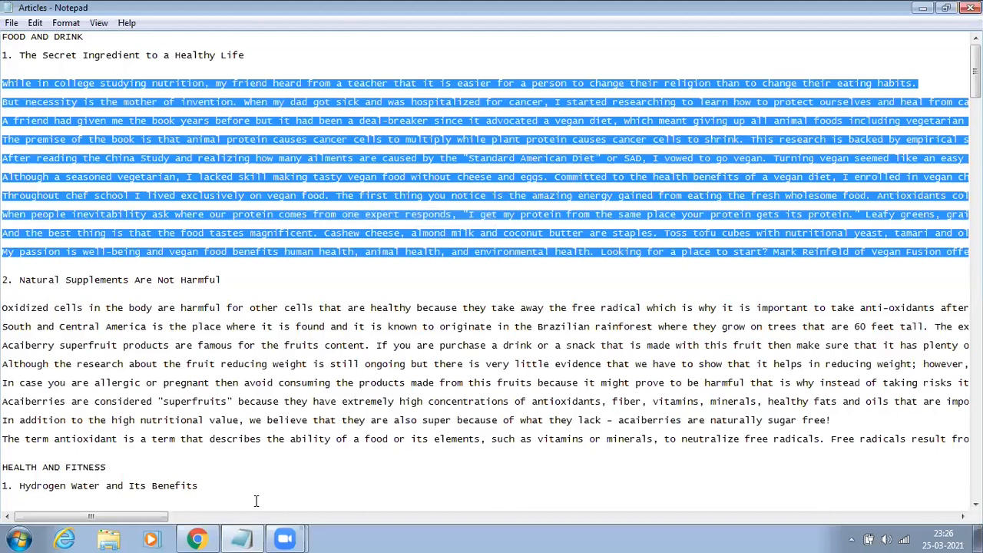
key(alt+Tab)
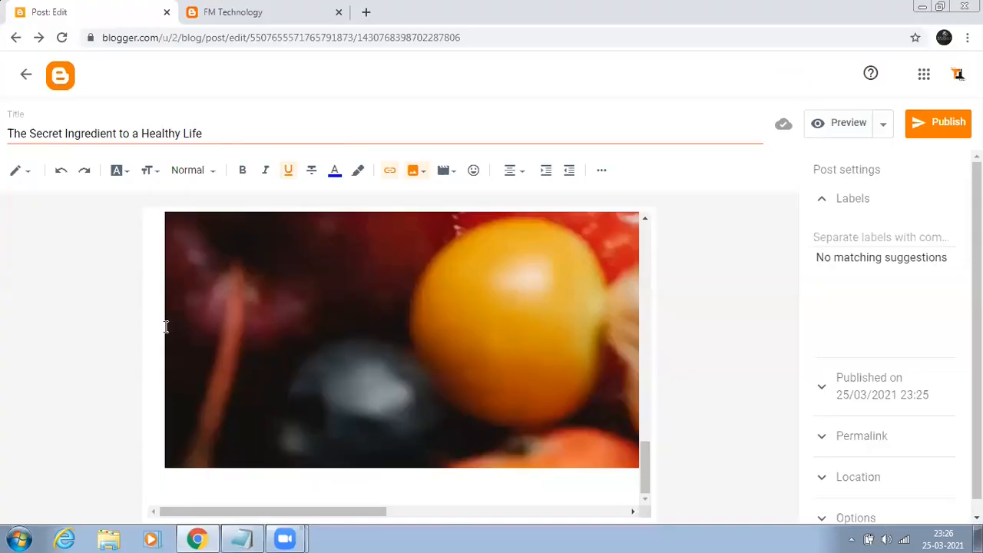
click(168, 480)
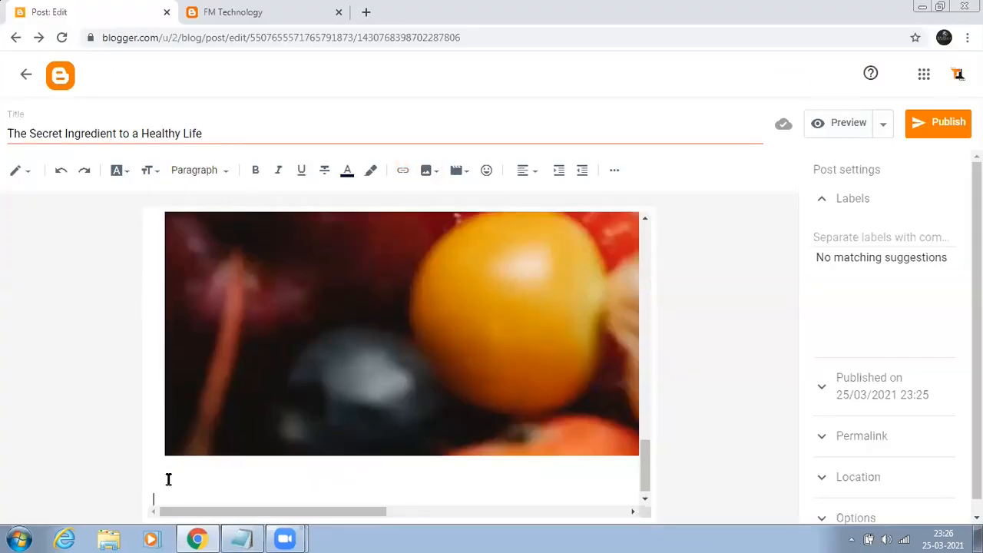
key(ctrl+v)
drag(649, 473, 663, 334)
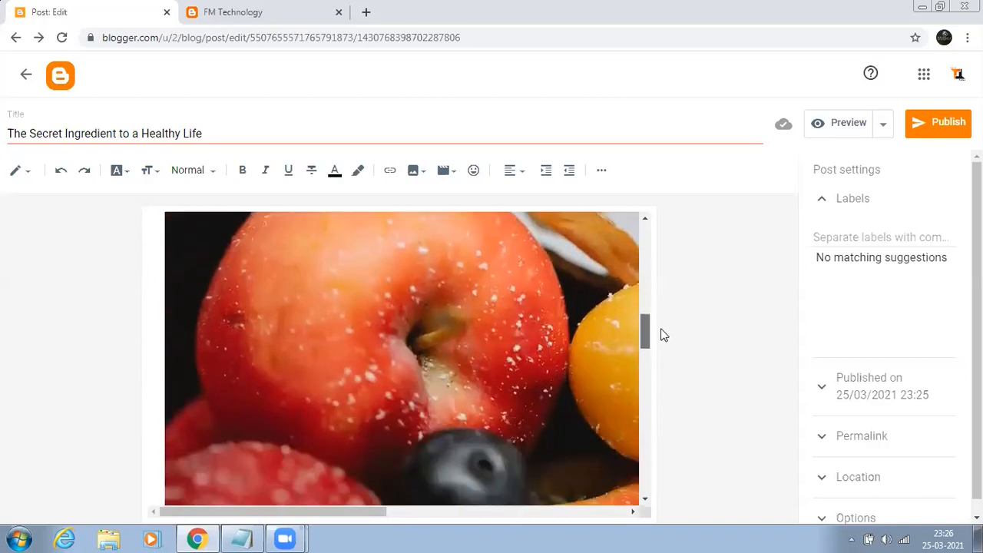
Label the post "Food & Drink" and publish it.
click(849, 239)
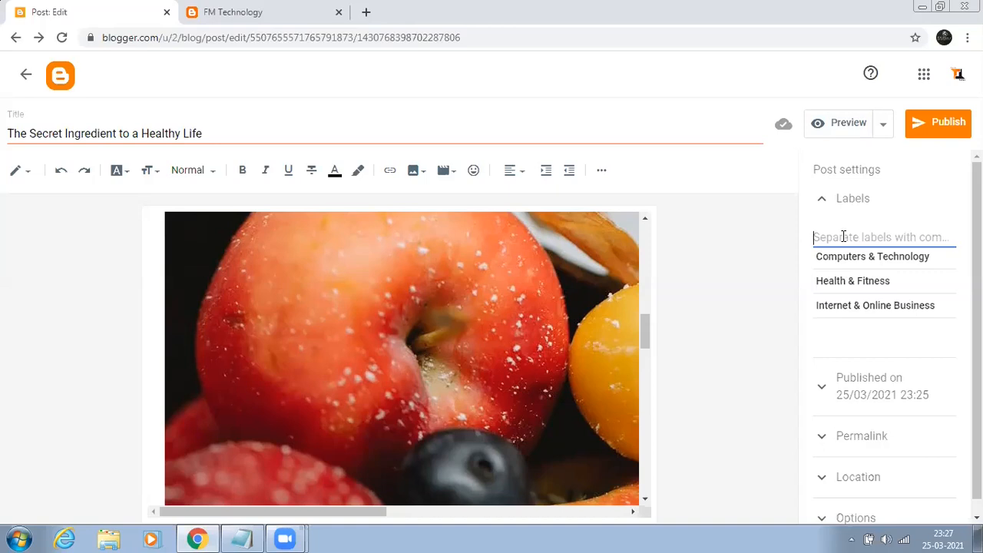
text(Food & Drink)
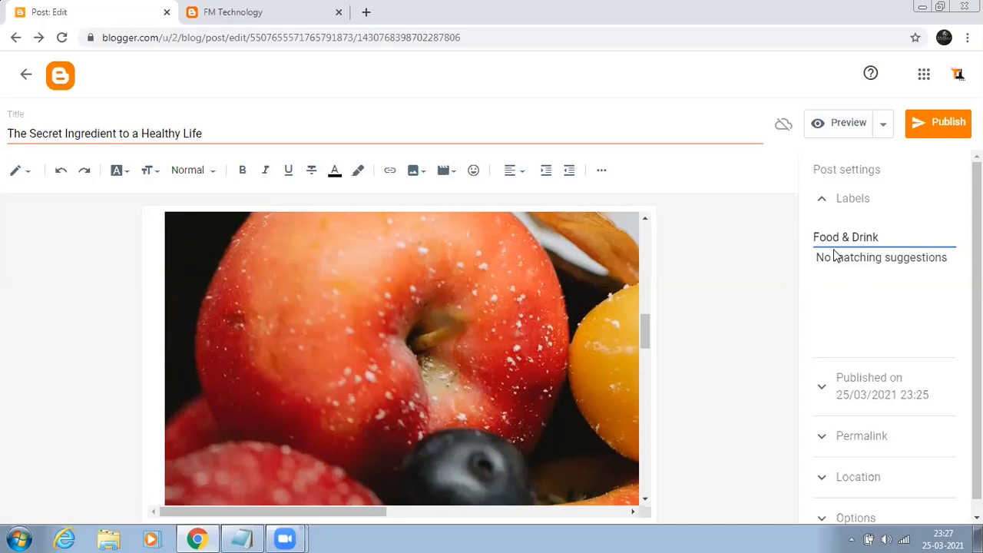
click(942, 128)
click(548, 332)
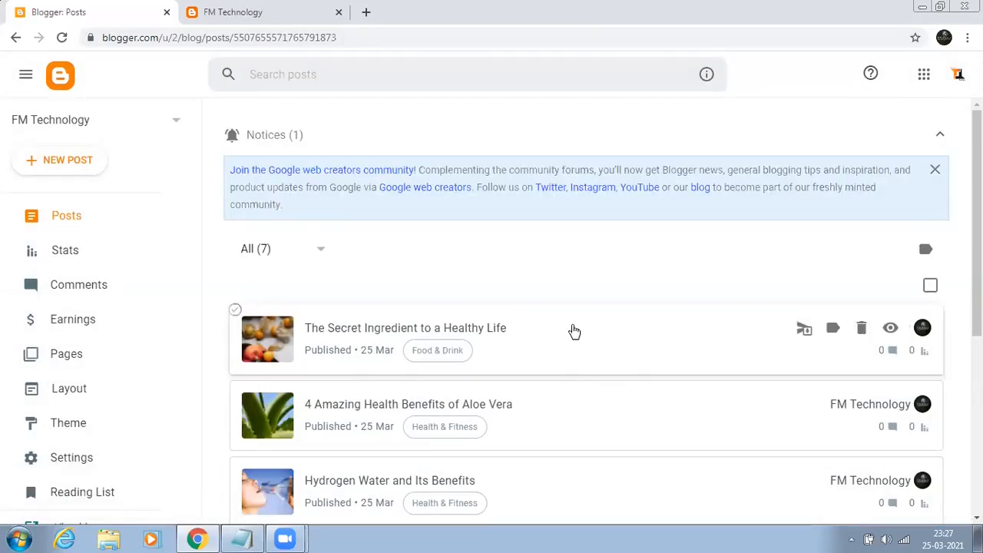
Create a new post and title it "Natural Supplements Are Not Harmful", copied from the second FOOD AND DRINK article in Notepad.
click(62, 162)
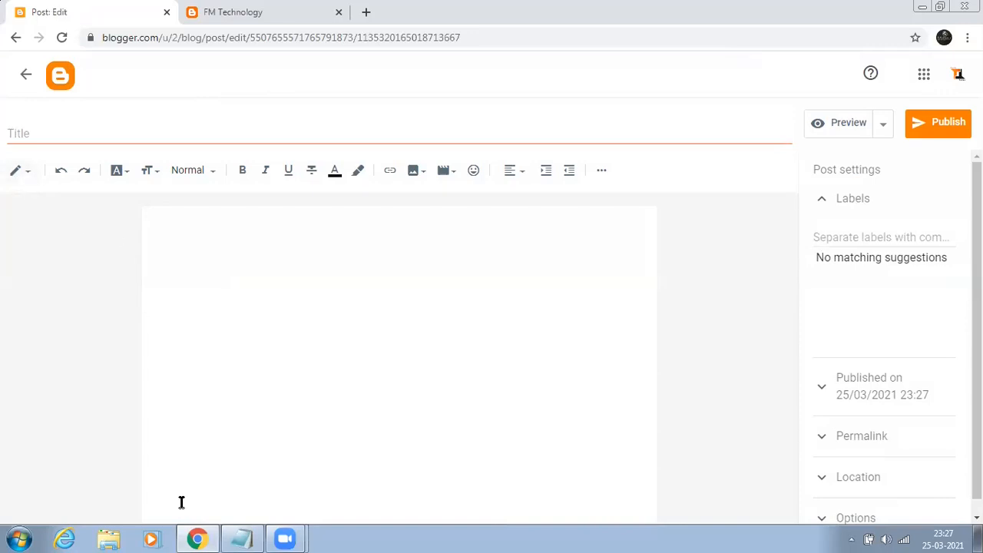
click(239, 538)
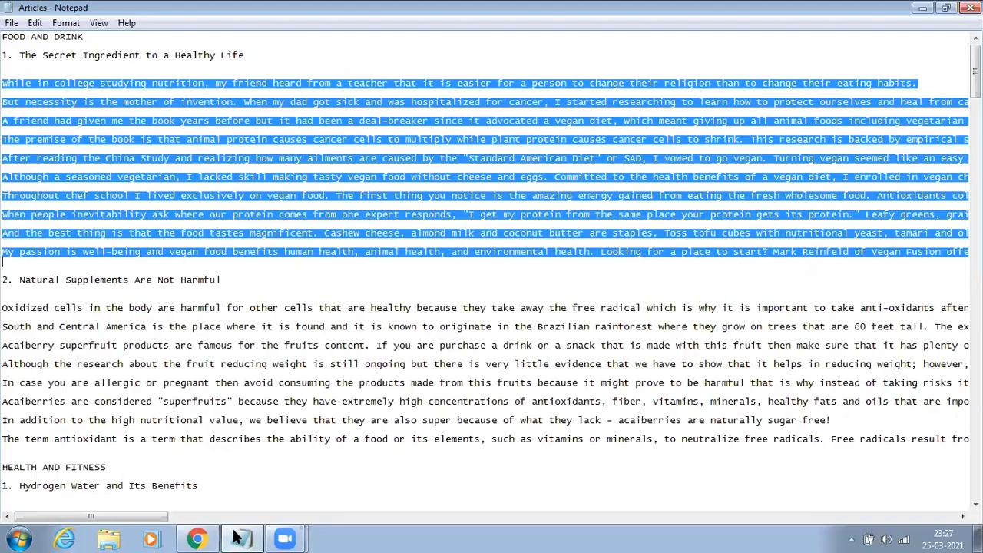
drag(19, 280, 223, 282)
right_click(209, 283)
click(239, 329)
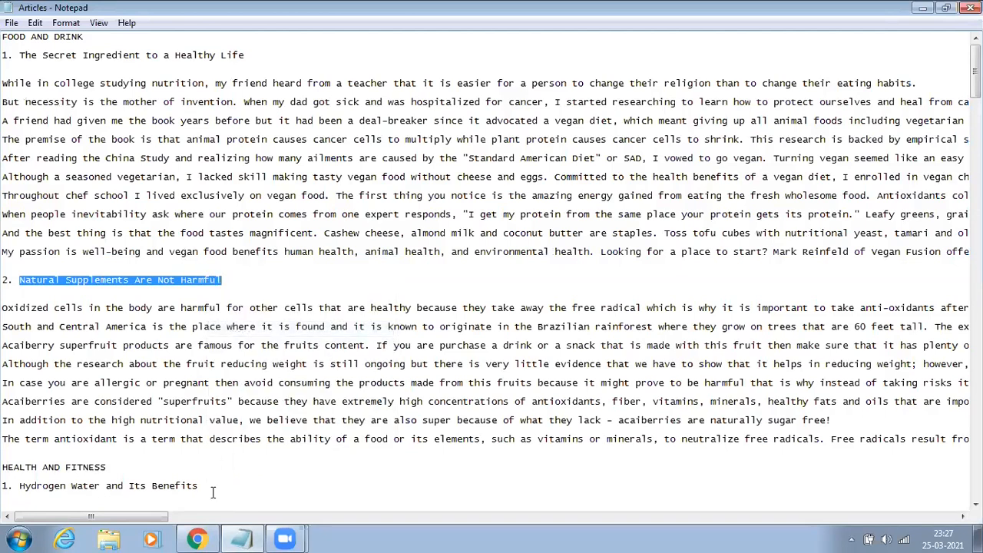
click(197, 538)
right_click(44, 132)
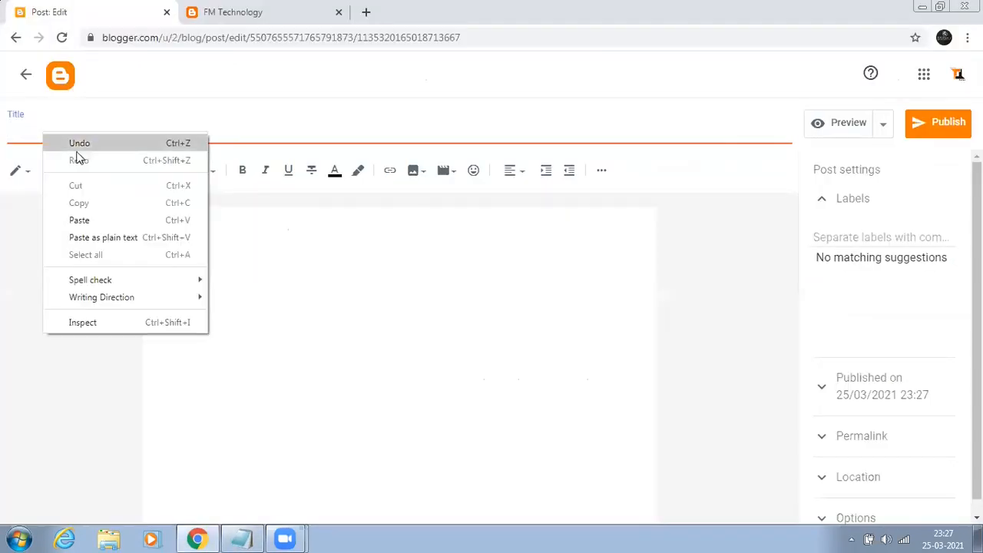
click(84, 220)
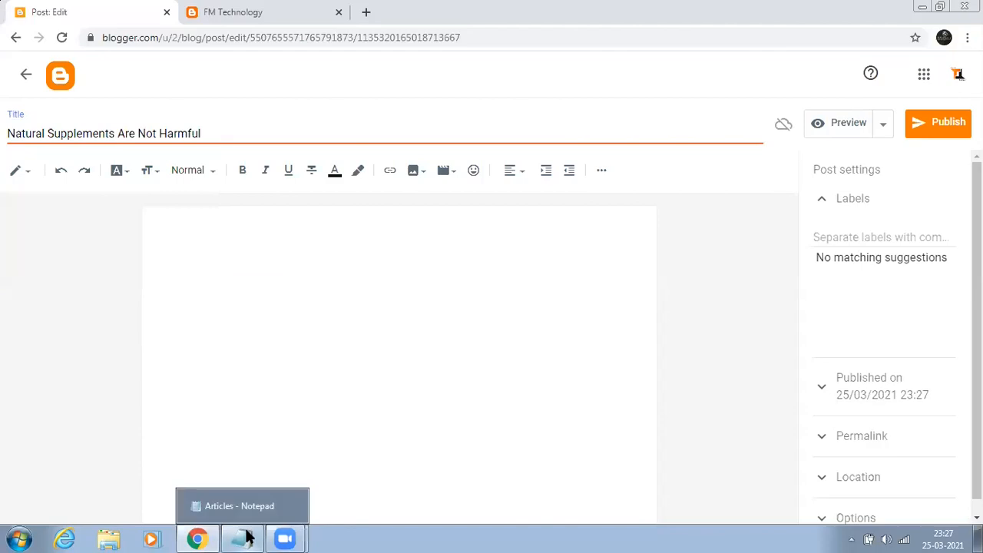
Copy the body text of the "Natural Supplements Are Not Harmful" article in Notepad and return to the post editor.
click(248, 539)
drag(6, 302, 214, 460)
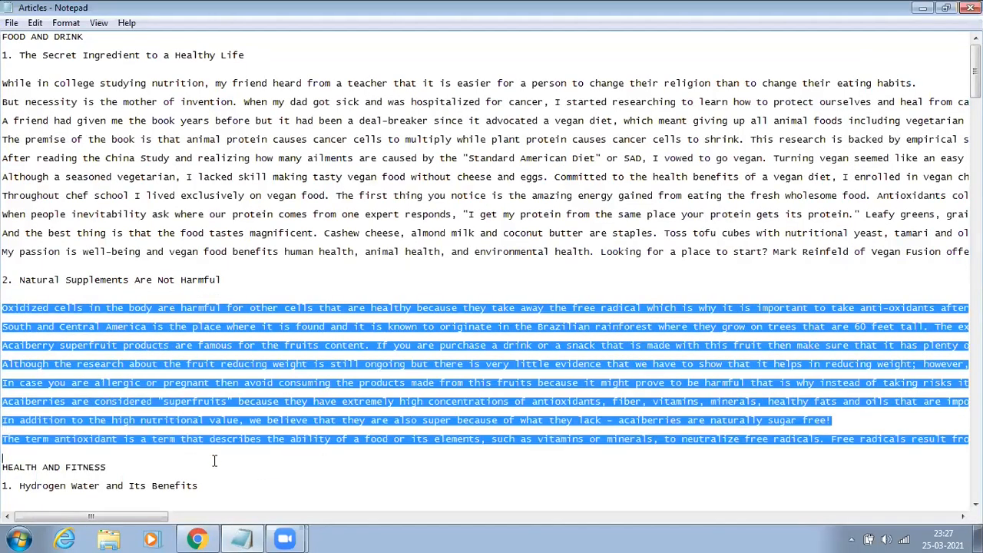
right_click(192, 377)
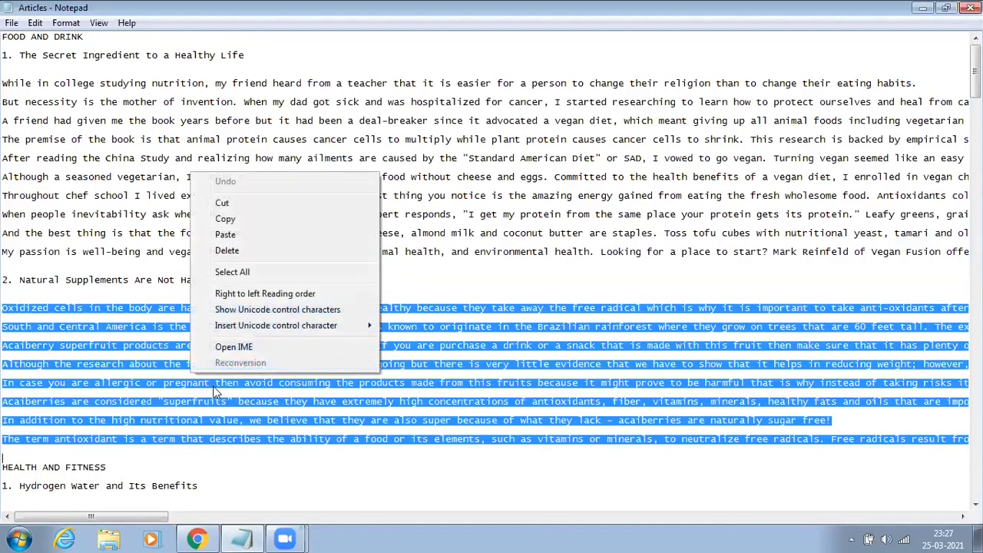
click(226, 219)
key(alt+Tab)
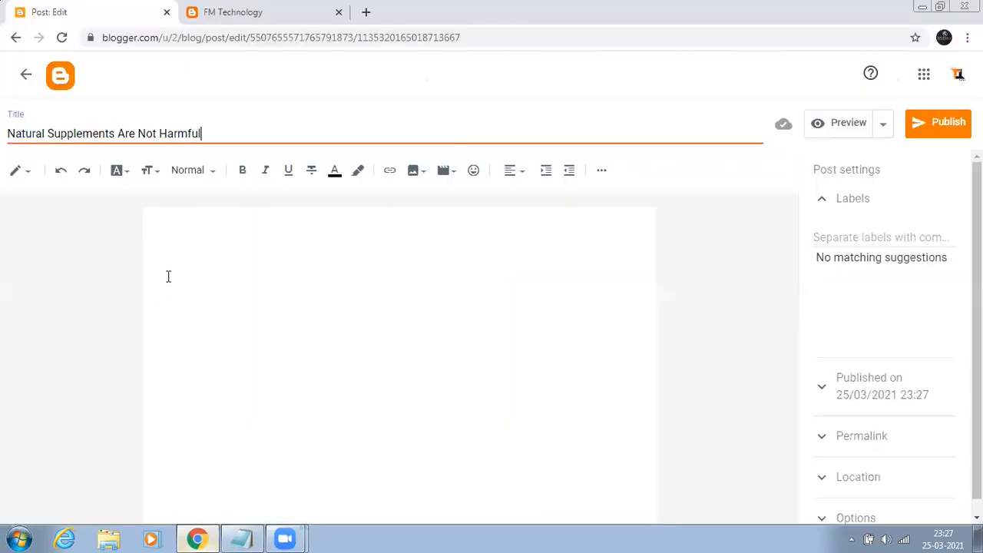
Insert the photo of hands holding tomatoes from the blog's existing images and enlarge it to its original size.
click(412, 170)
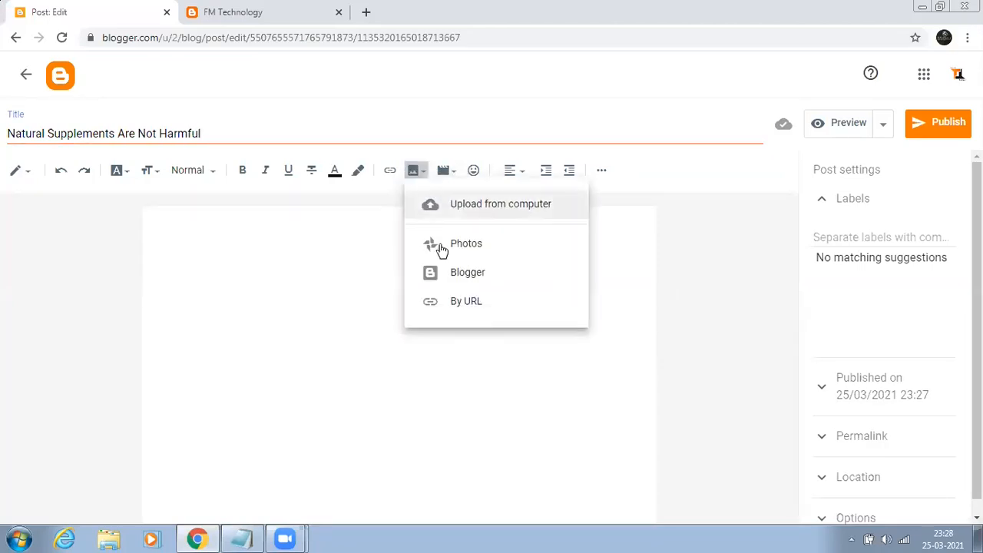
click(472, 283)
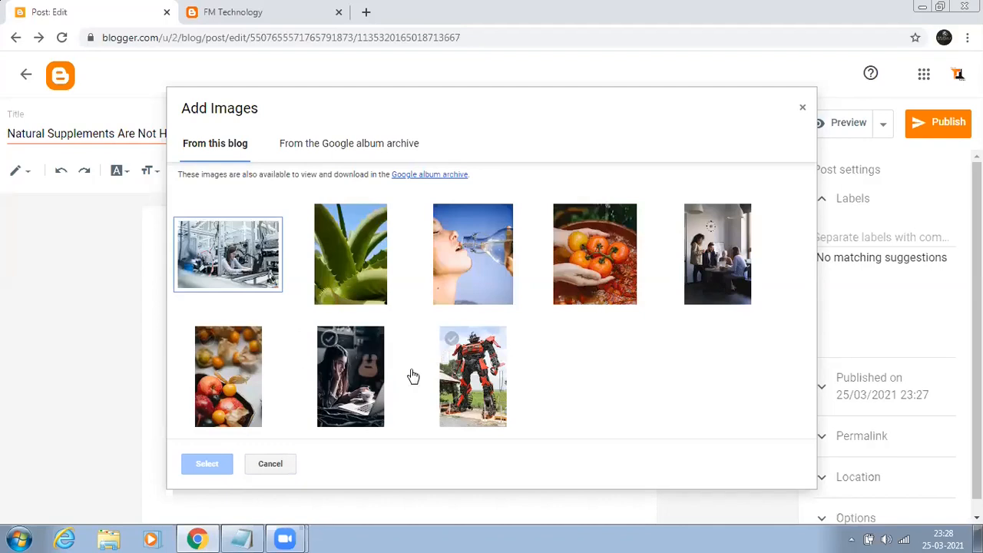
click(579, 280)
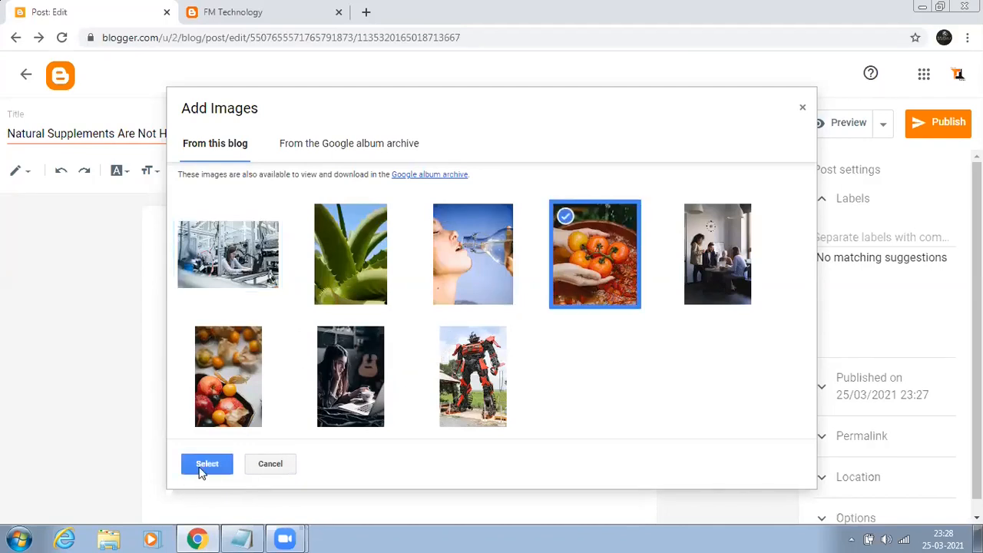
click(206, 464)
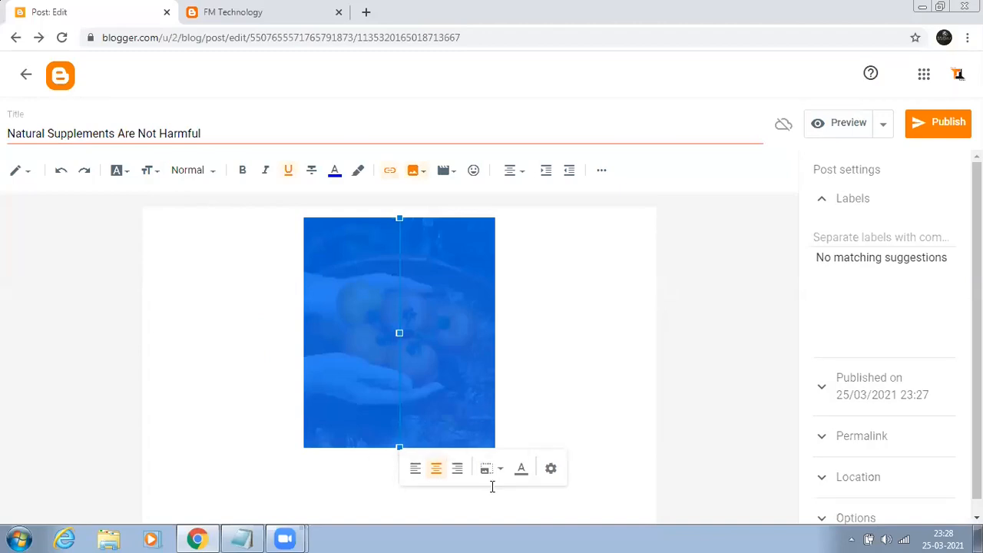
click(489, 469)
click(455, 486)
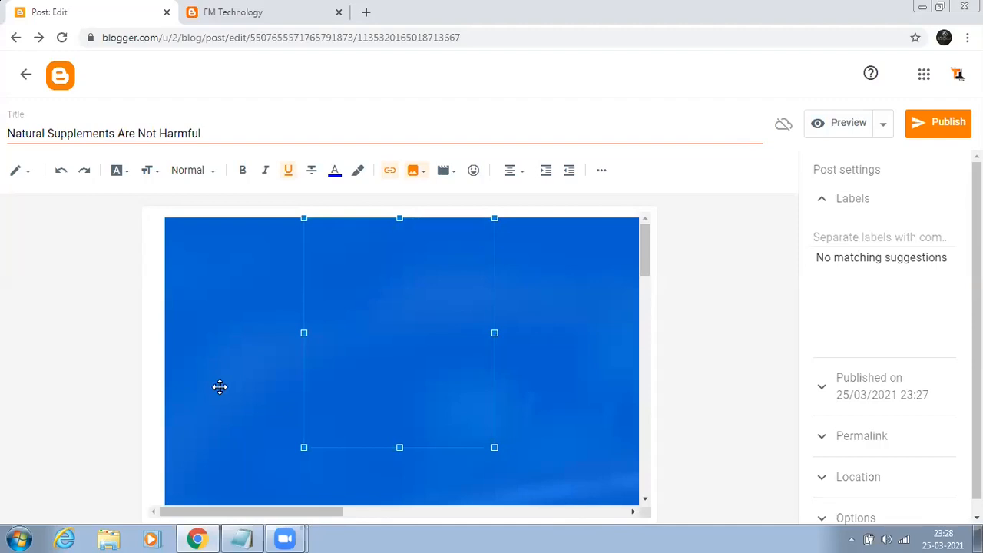
Paste the copied article text below the tomato photo and check its paragraphs.
click(178, 485)
key(ctrl+v)
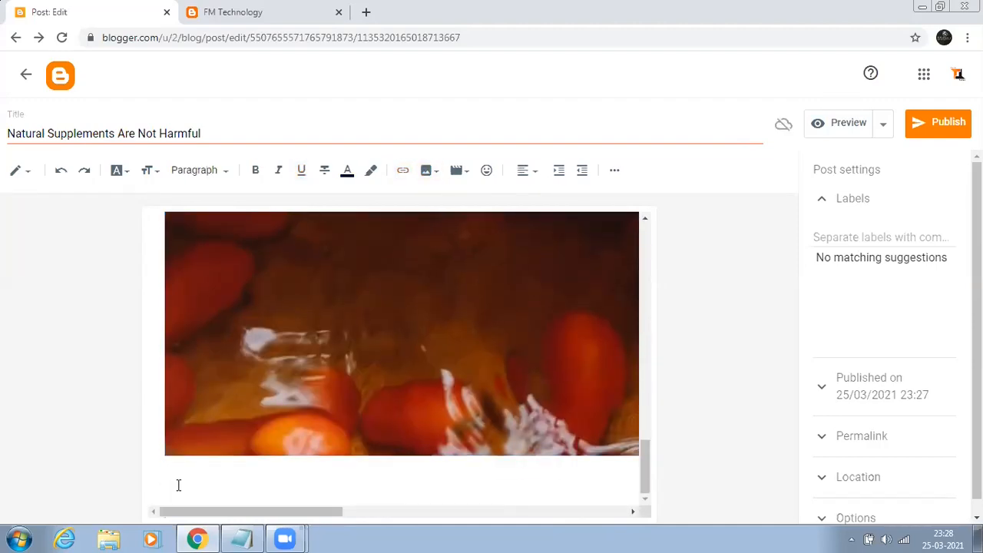
scroll(277, 361, up, 10)
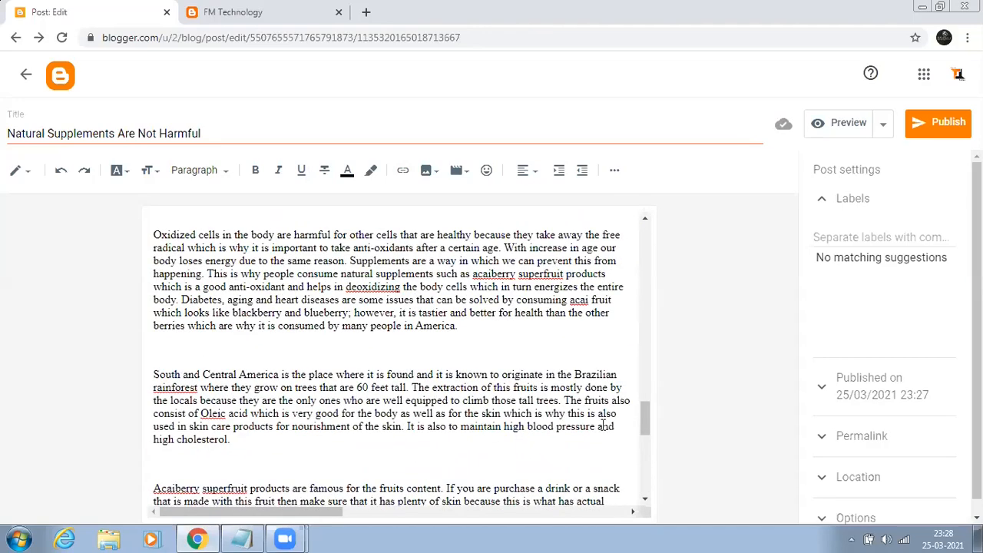
mouse_move(648, 423)
mouse_down()
mouse_move(648, 389)
mouse_move(651, 435)
mouse_up()
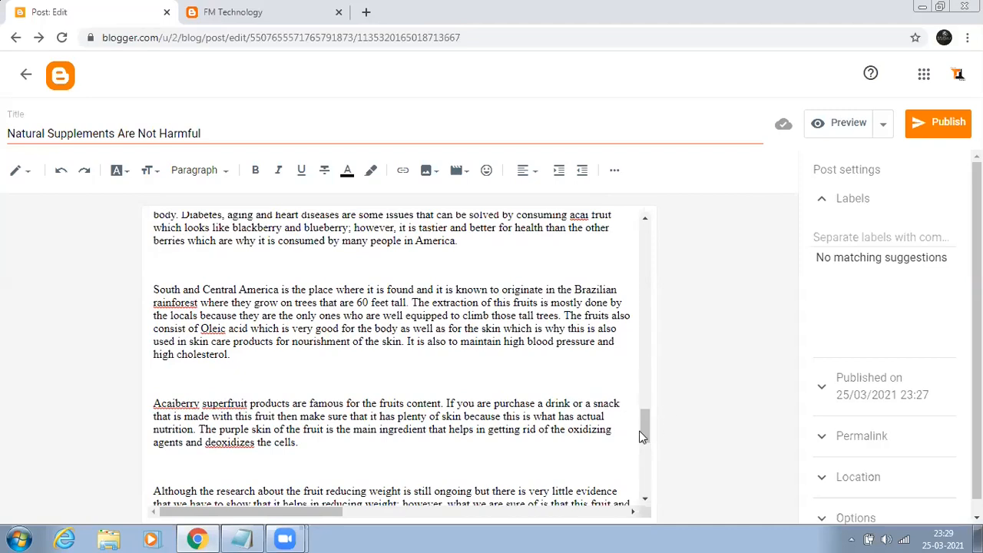
Assign the existing "Food & Drink" label to the natural supplements post and publish it.
click(852, 231)
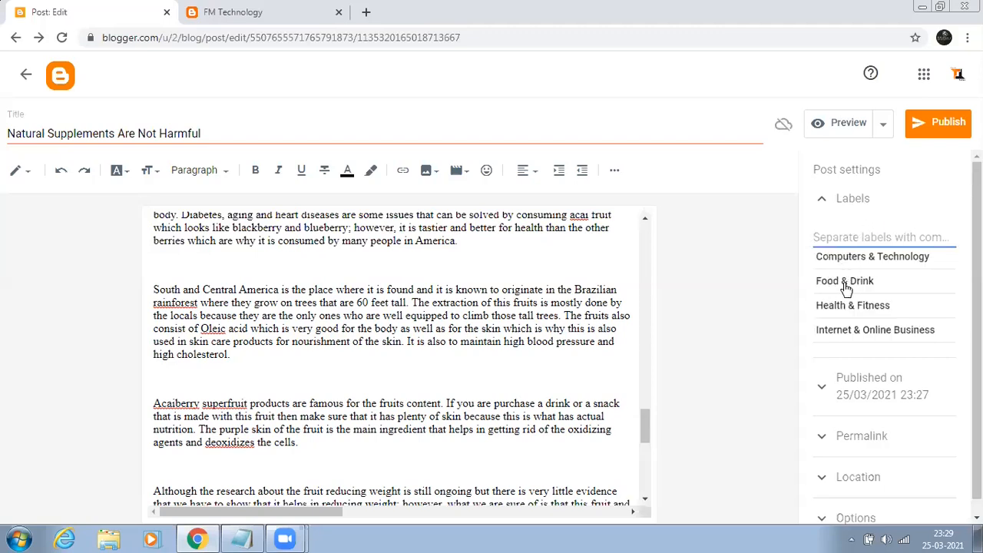
click(844, 286)
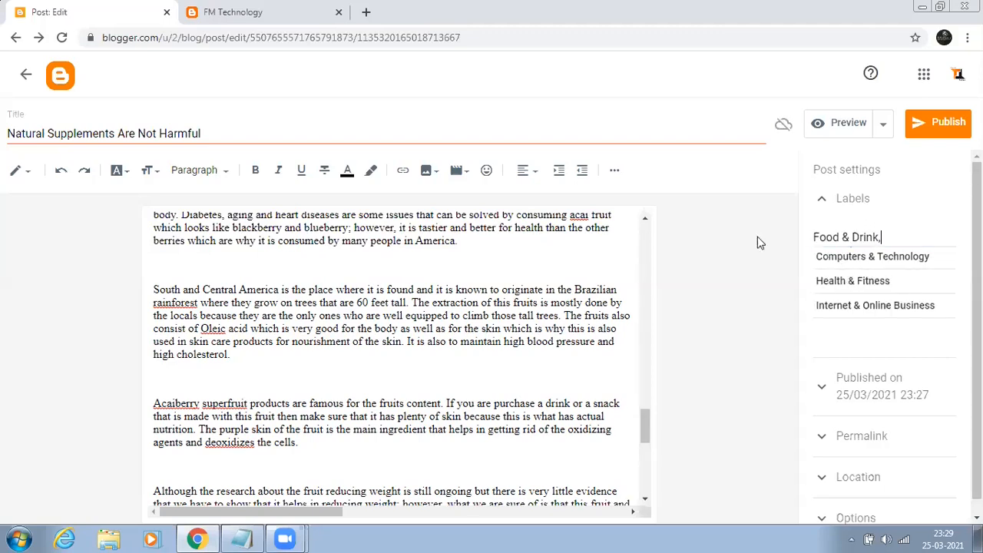
click(939, 123)
click(538, 321)
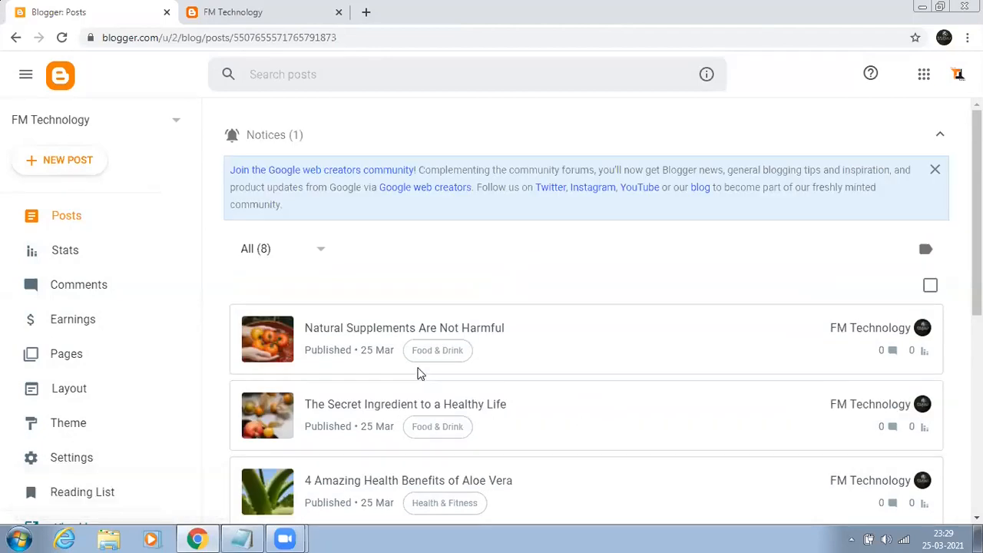
Look through the list of published posts and their labels, from the newest to the oldest.
scroll(431, 361, down, 4)
scroll(484, 353, down, 2)
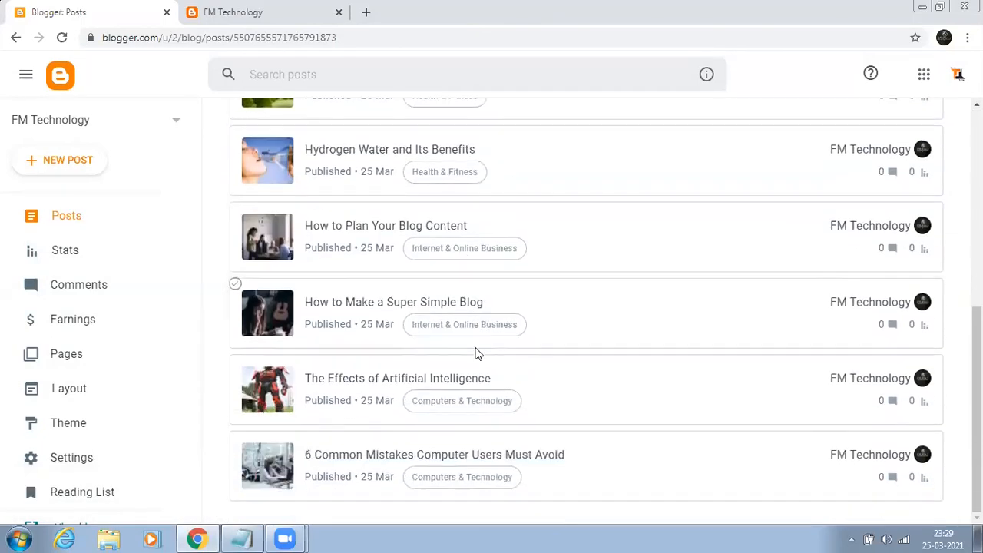
scroll(476, 351, up, 5)
mouse_move(476, 351)
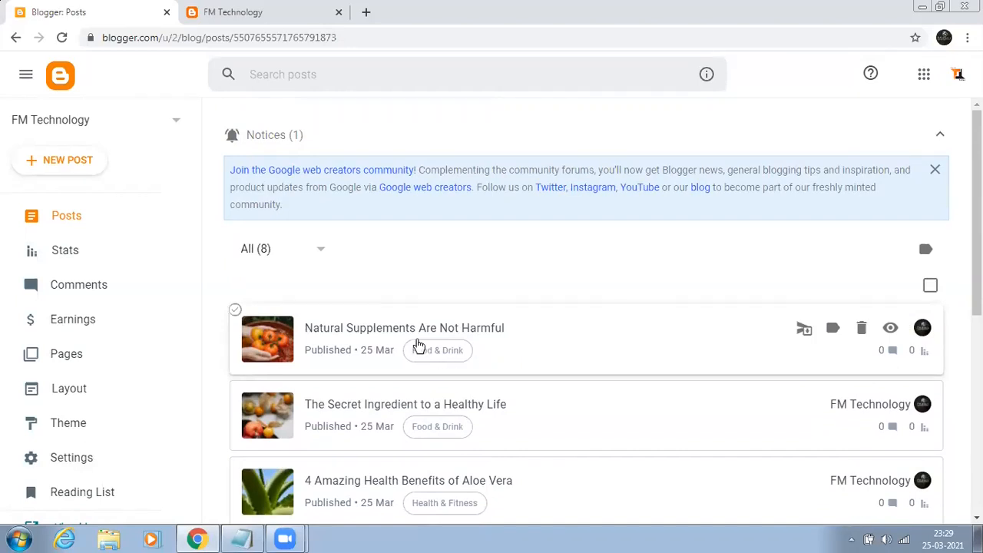
Reload the live FM Technology home page and check its featured posts and the newest article below them.
click(242, 15)
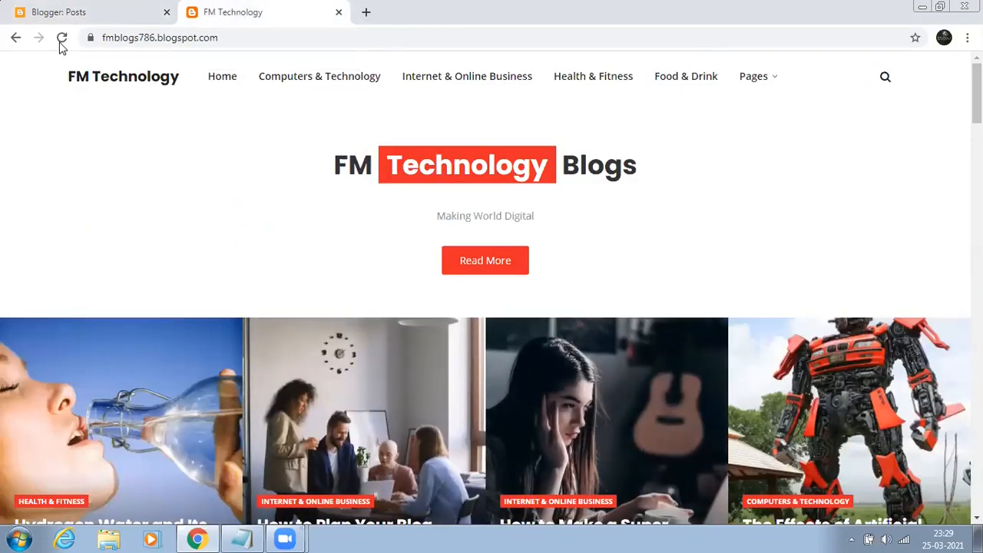
click(61, 39)
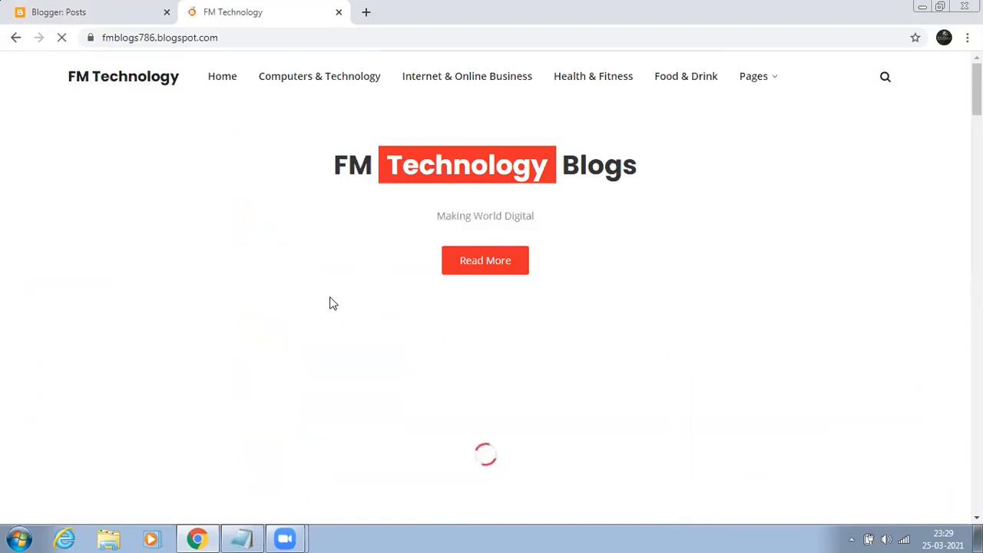
scroll(334, 303, down, 3)
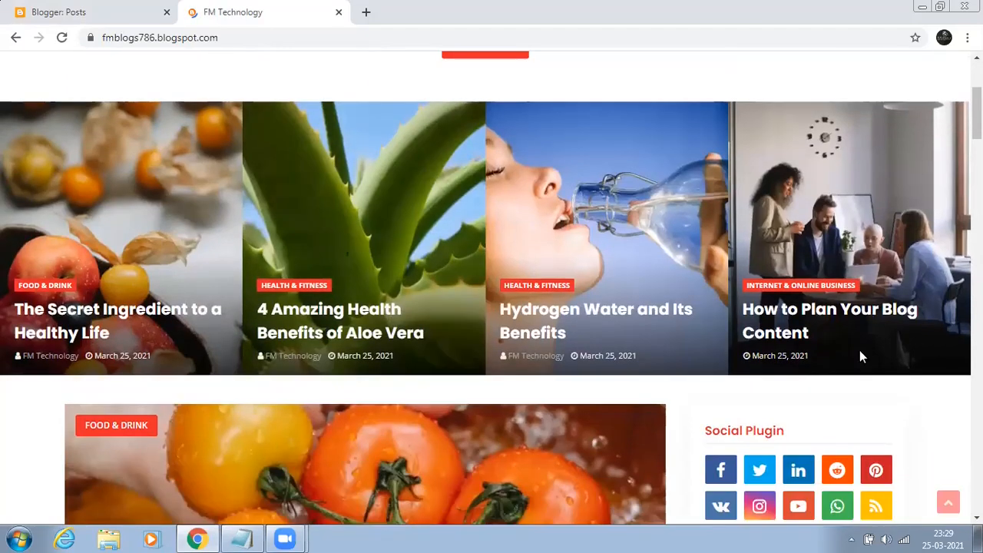
Look through the article feed on the live home page, from the newest post down to the blogging articles.
scroll(417, 374, down, 10)
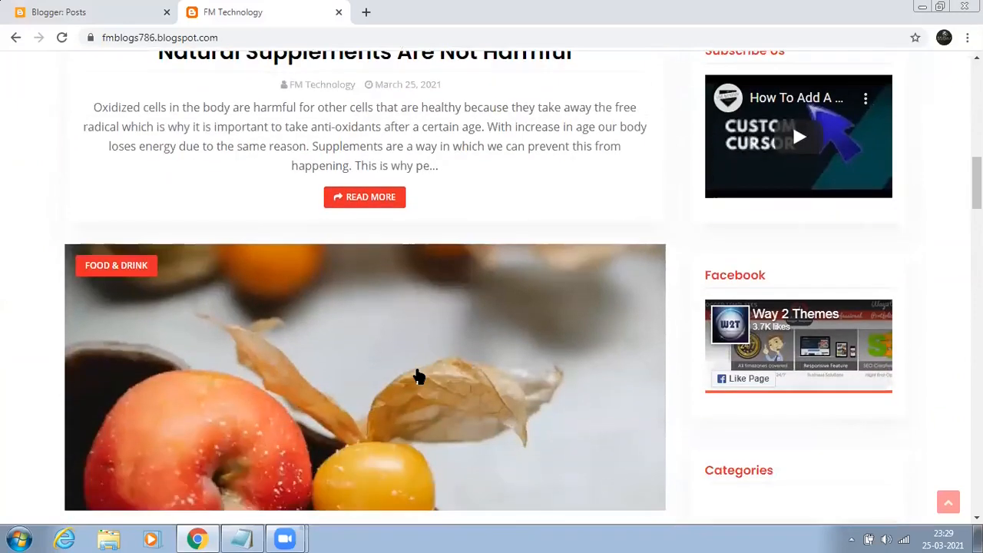
scroll(419, 377, down, 10)
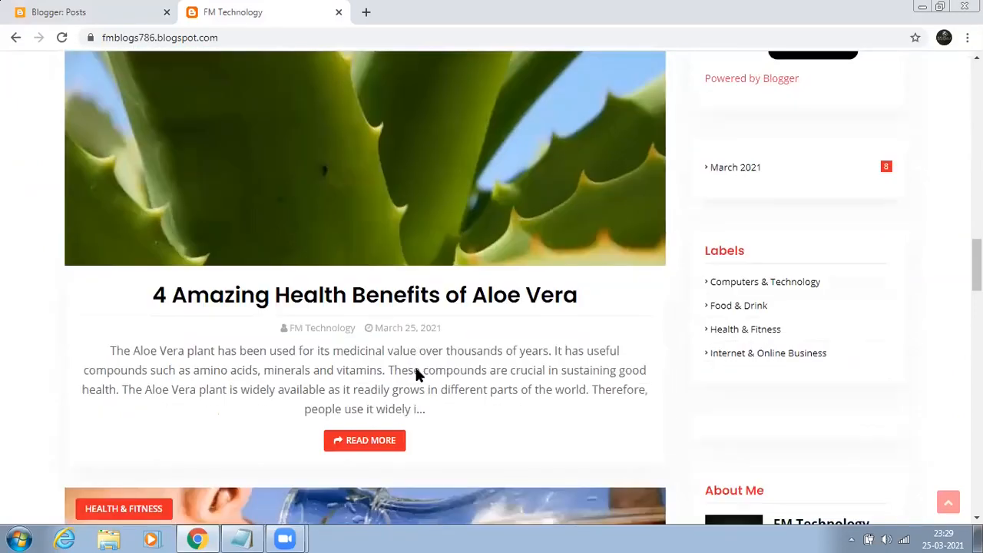
scroll(417, 374, down, 13)
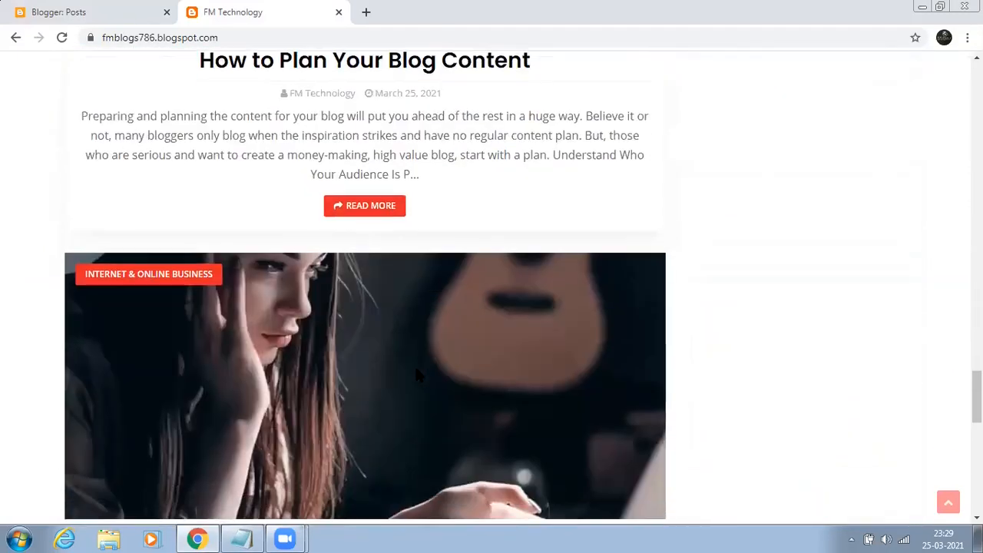
scroll(417, 375, down, 4)
scroll(417, 375, up, 8)
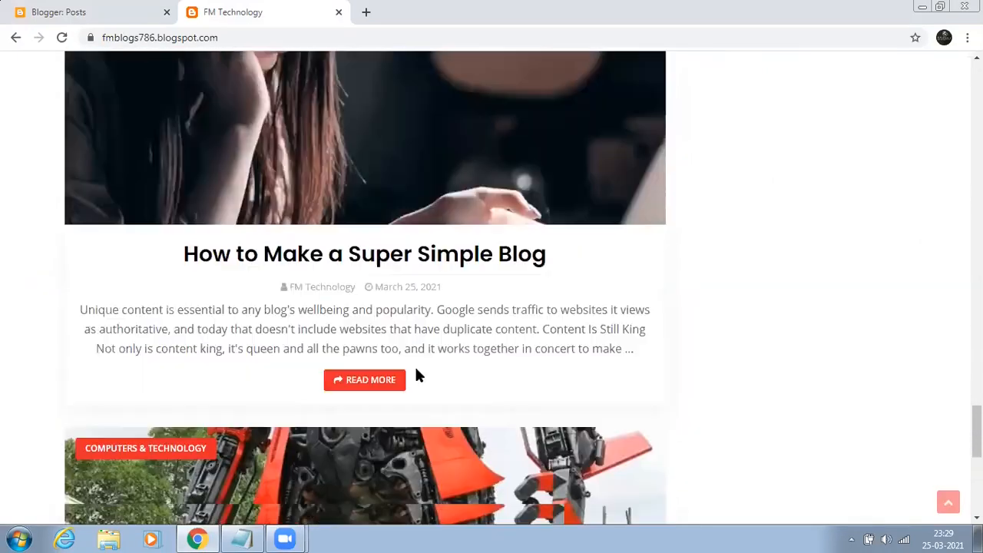
scroll(417, 375, up, 4)
drag(976, 372, 977, 100)
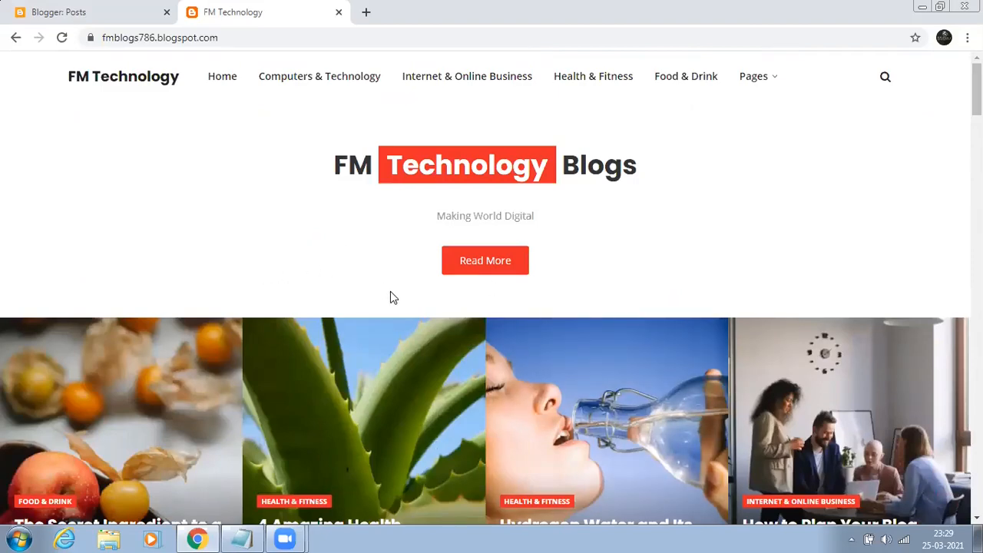
Examine the home page's sidebar widgets, from the social icons down to the labels, profile and featured post.
scroll(549, 417, down, 8)
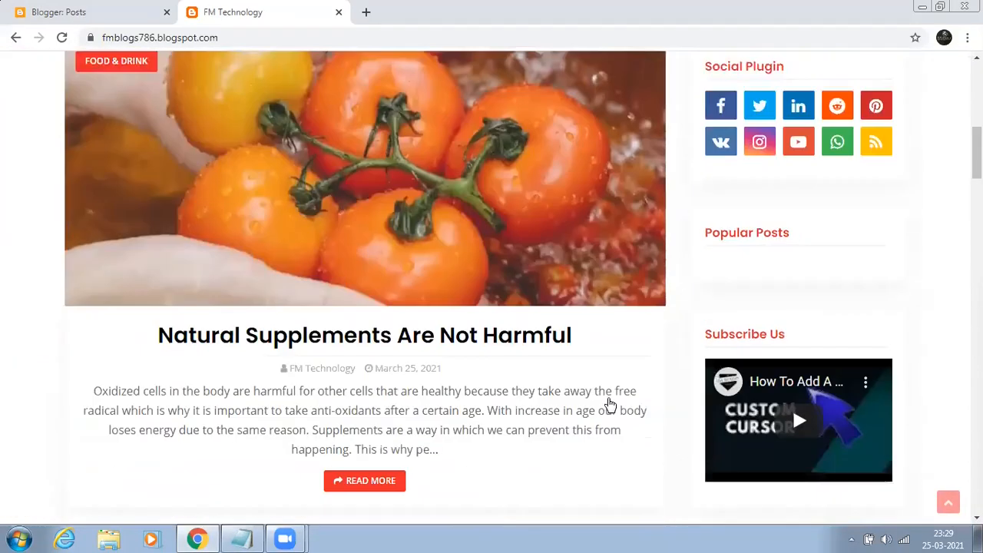
scroll(609, 405, down, 1)
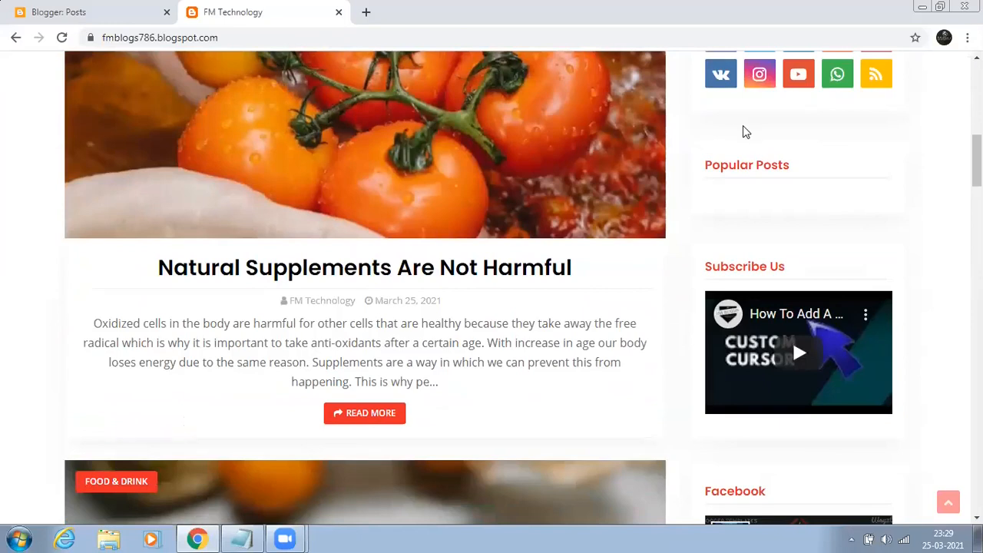
scroll(776, 206, up, 1)
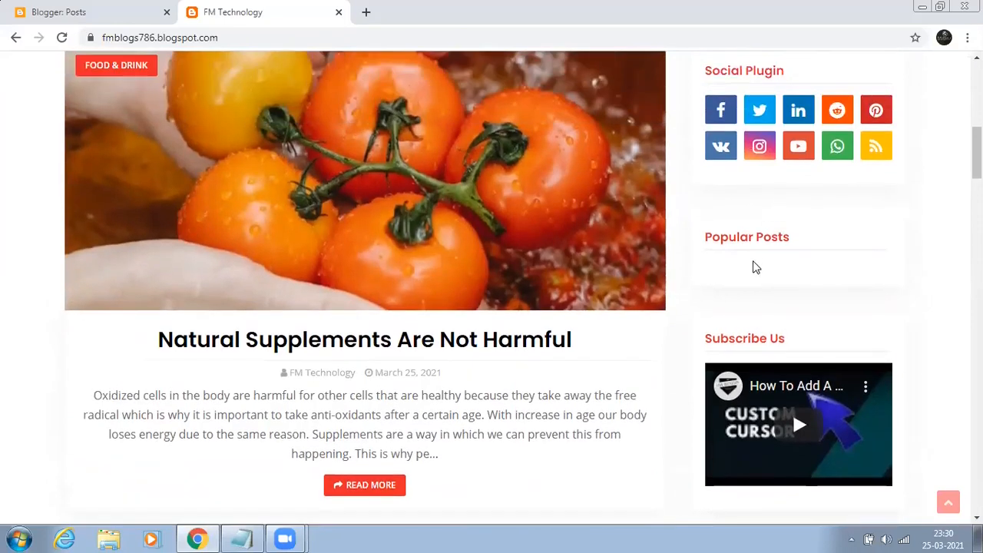
scroll(772, 266, up, 2)
scroll(761, 303, down, 6)
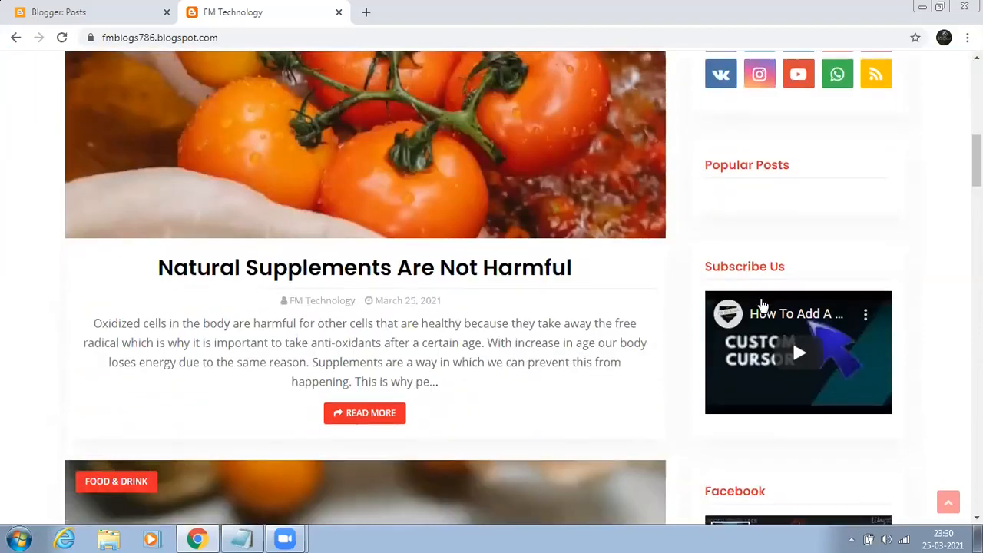
scroll(766, 313, down, 8)
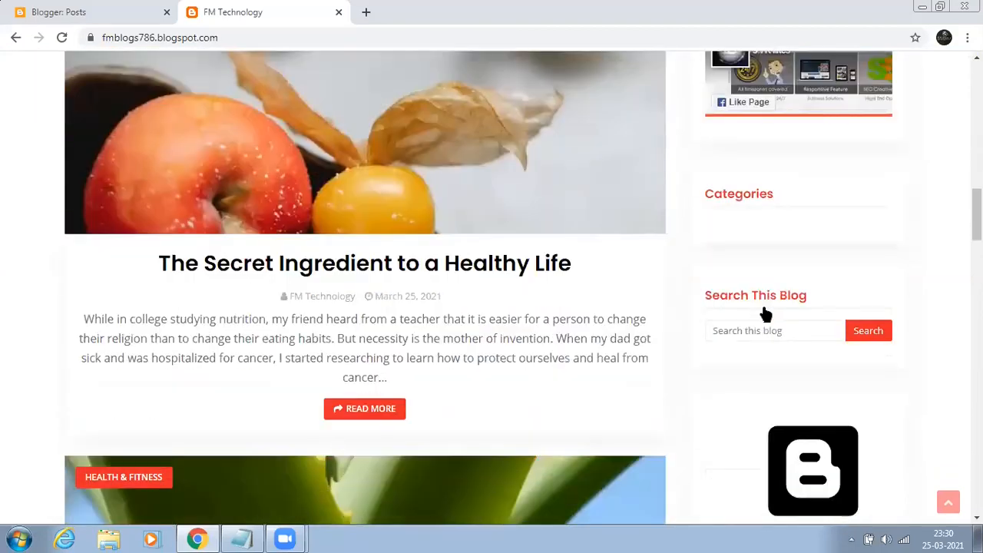
scroll(761, 327, down, 1)
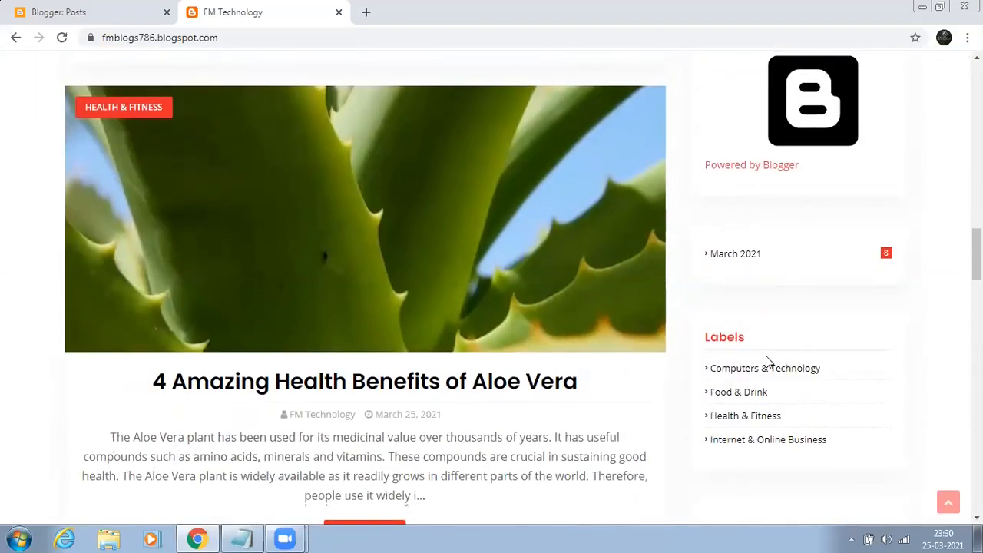
scroll(769, 361, up, 5)
scroll(765, 358, down, 9)
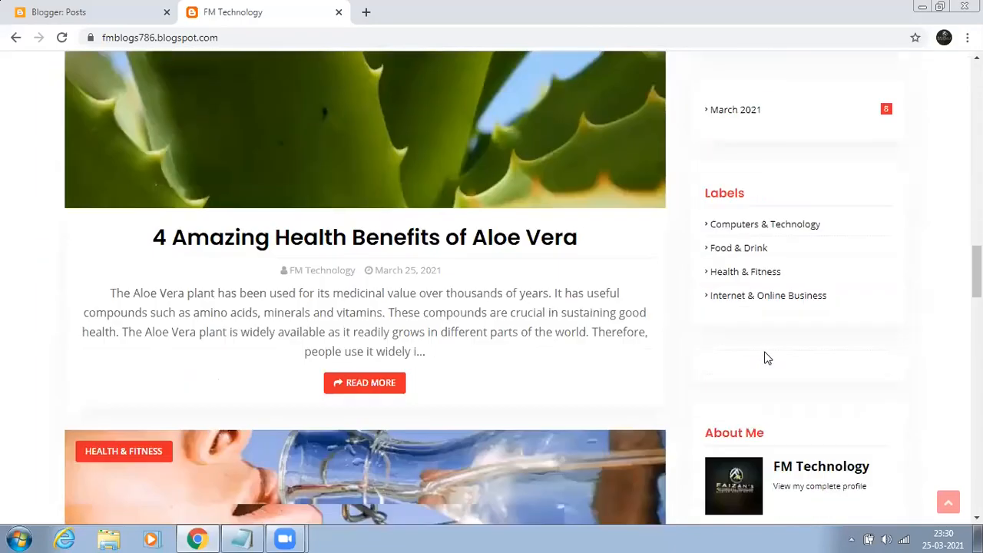
scroll(738, 342, down, 4)
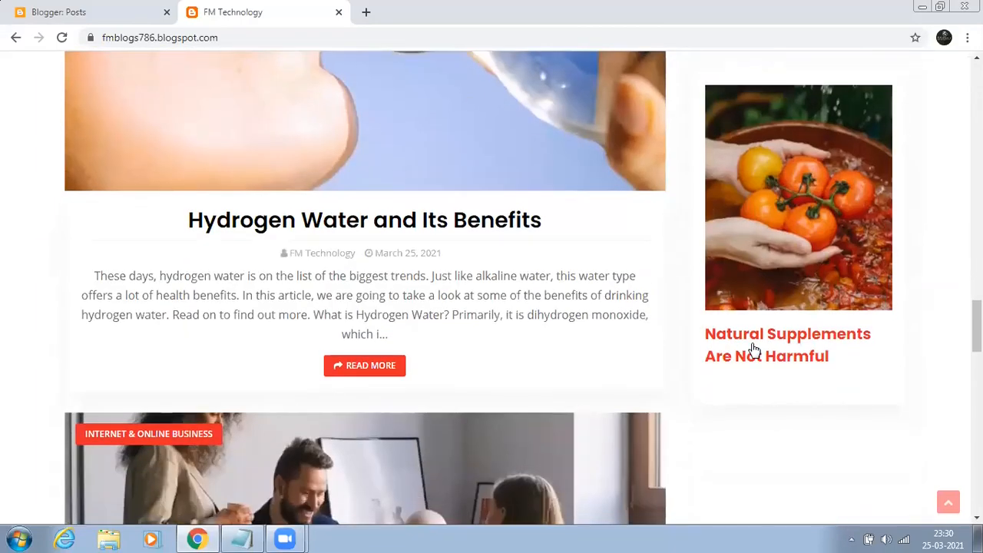
scroll(469, 282, down, 2)
scroll(472, 279, up, 15)
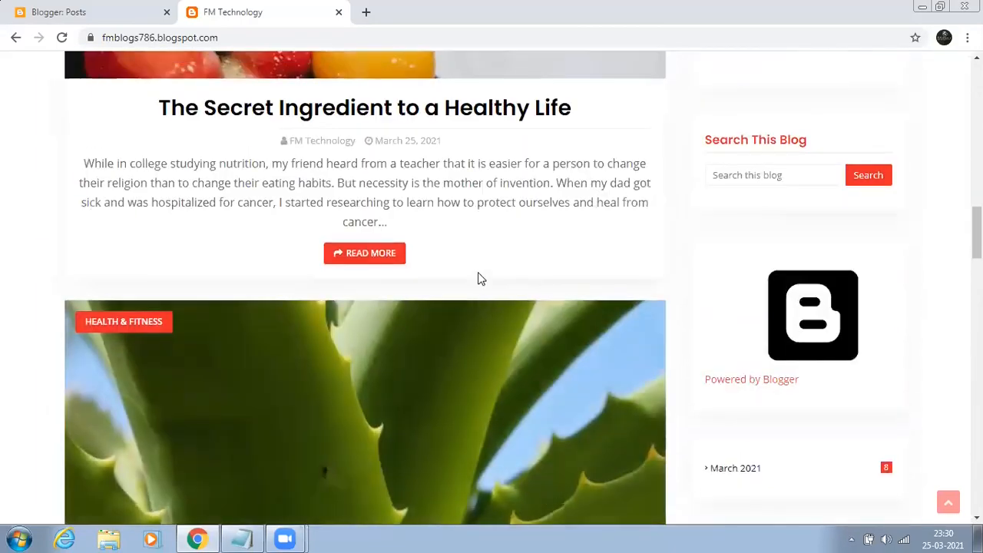
scroll(479, 279, up, 10)
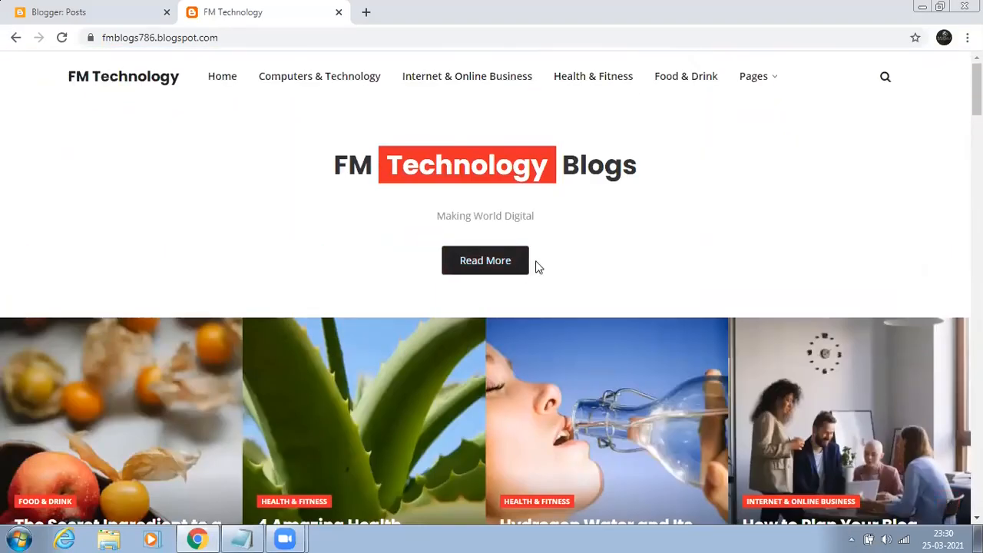
Switch to the Blogger dashboard and open the Social Plugin gadget in the blog layout for editing.
click(80, 12)
click(87, 388)
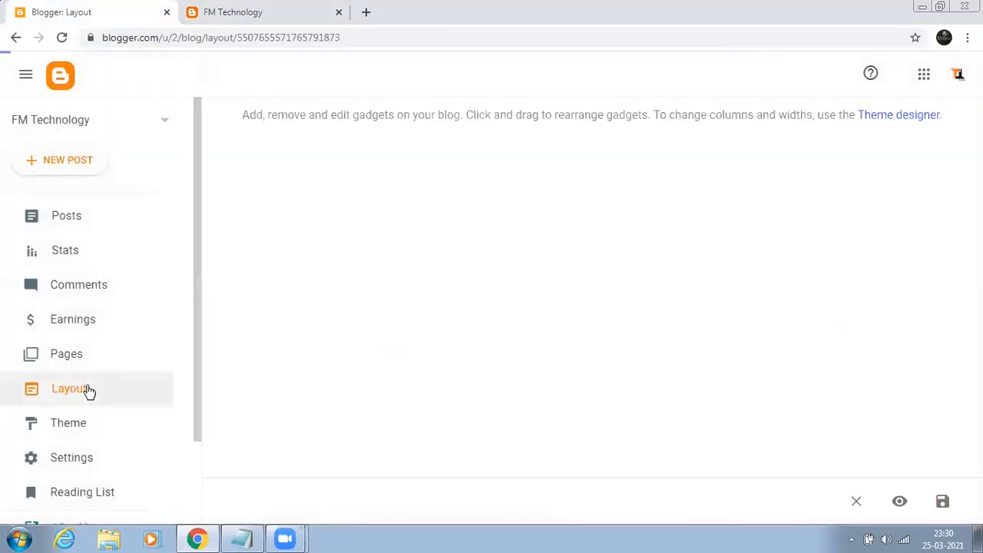
scroll(358, 389, down, 3)
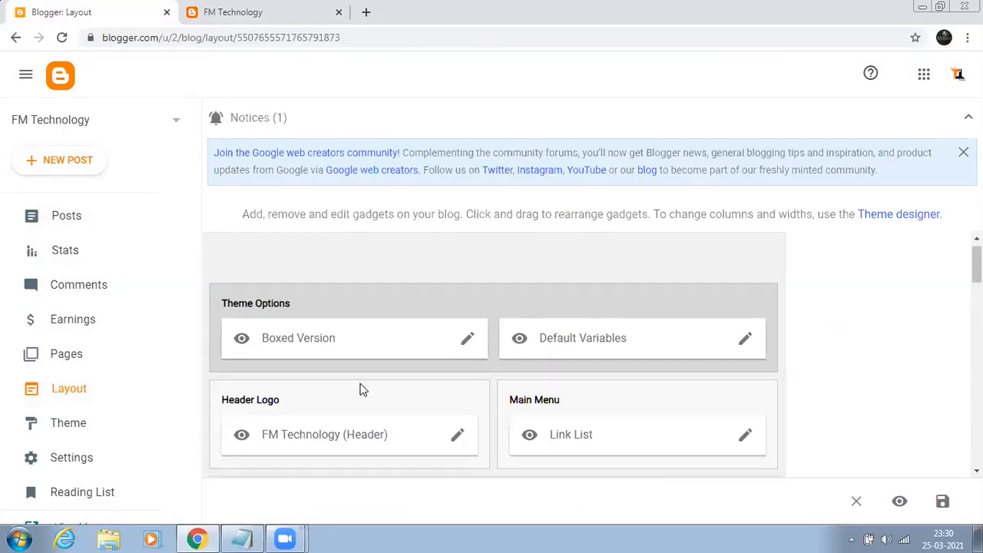
scroll(387, 413, down, 3)
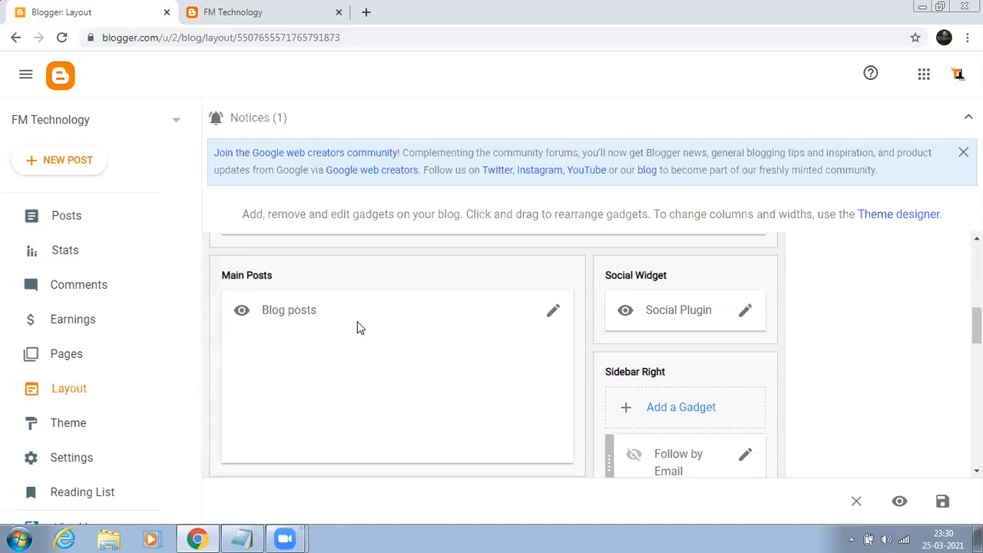
scroll(474, 355, up, 2)
scroll(474, 356, down, 2)
click(745, 312)
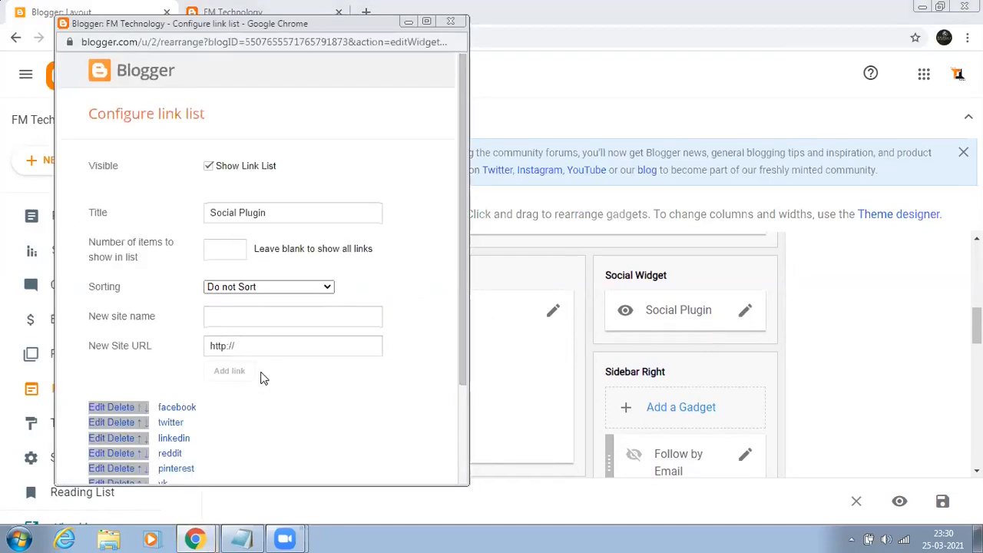
Delete the rss, whatsapp, vk, pinterest and reddit entries from the Social Plugin link list.
scroll(141, 377, down, 2)
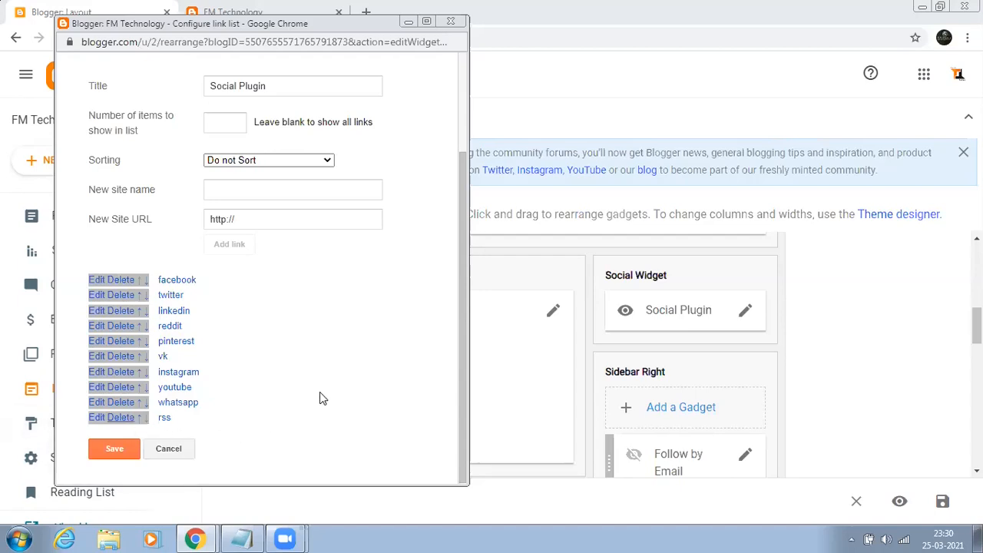
click(115, 417)
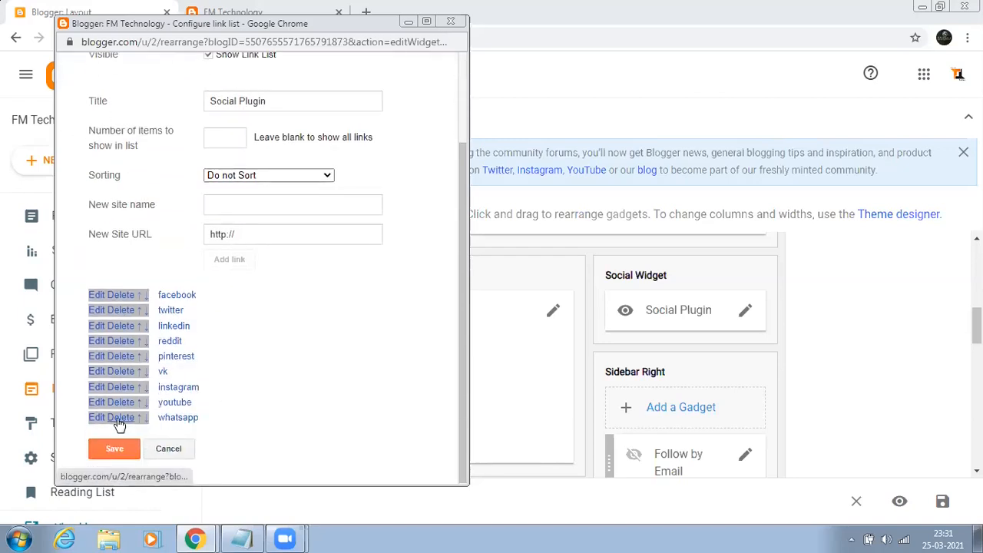
click(115, 421)
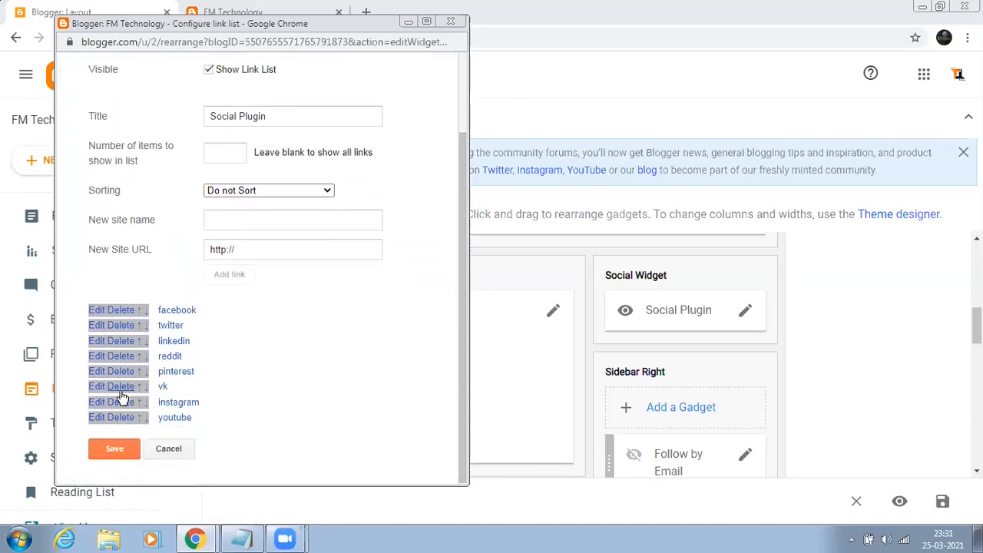
click(116, 388)
scroll(153, 384, down, 1)
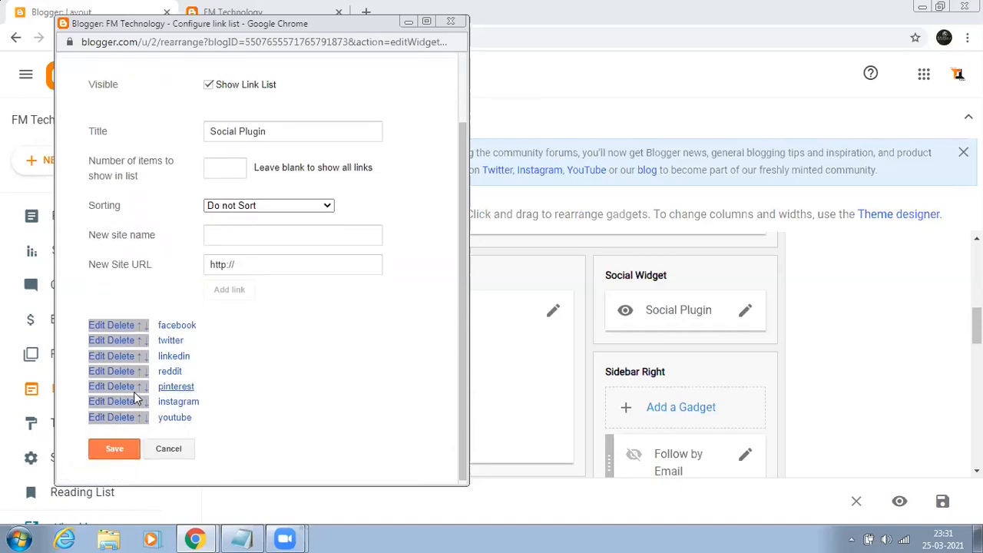
click(131, 392)
scroll(216, 384, down, 1)
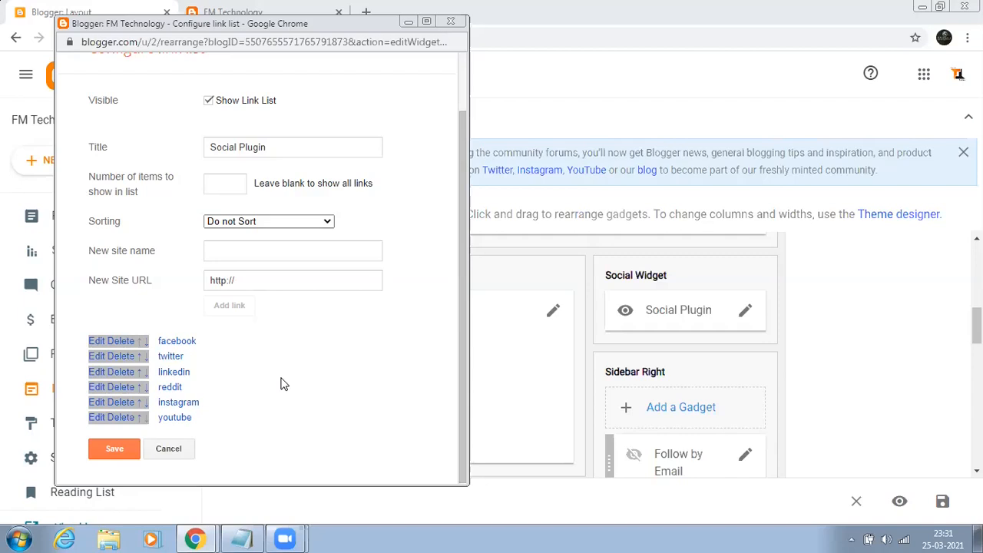
click(125, 387)
scroll(197, 358, down, 1)
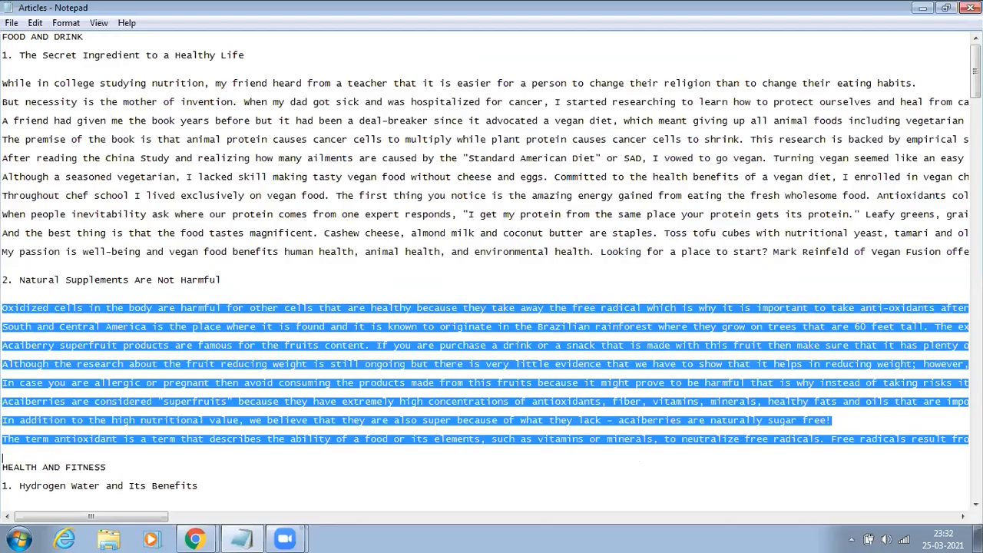
Copy the Facebook page URL from the social media links at the end of the Articles file in Notepad.
scroll(492, 269, down, 15)
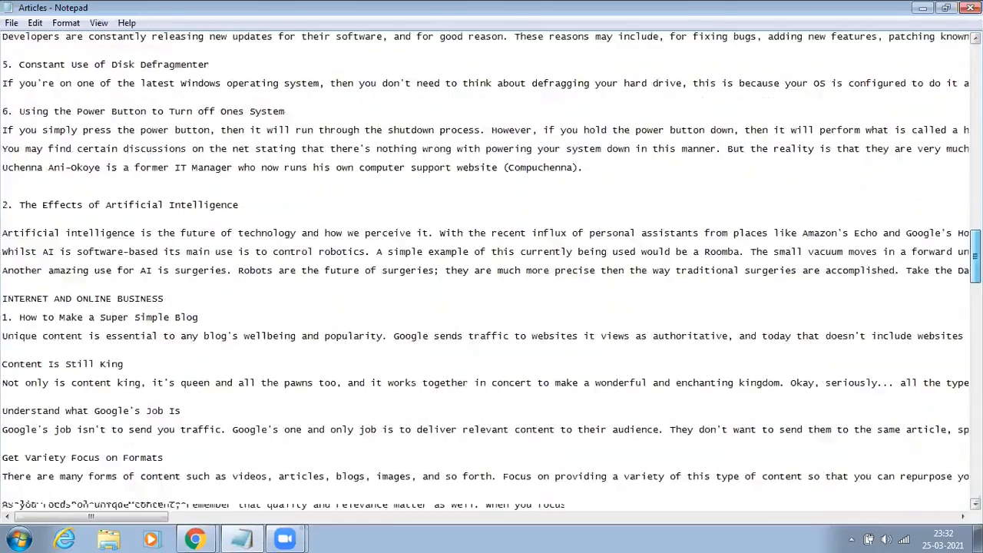
scroll(492, 269, down, 10)
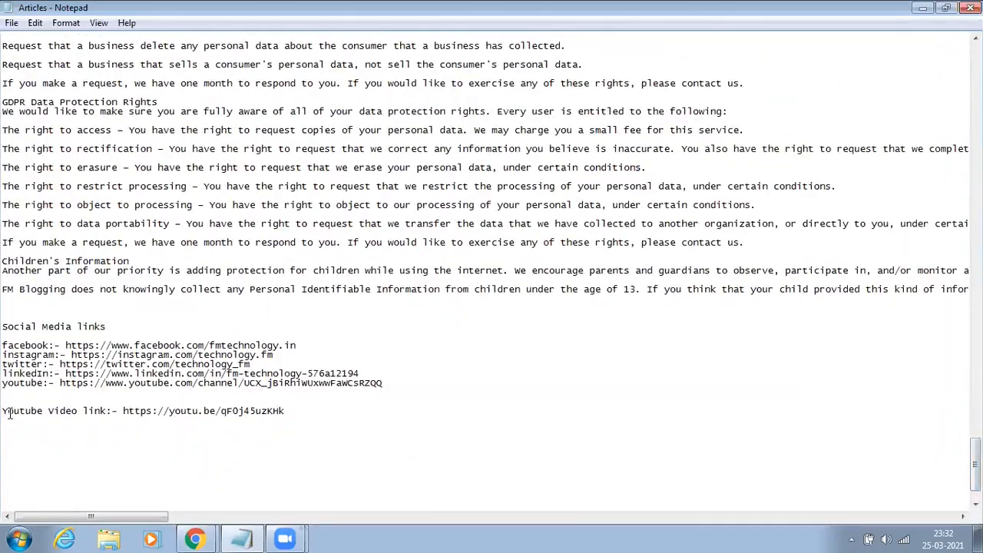
drag(67, 341, 309, 347)
click(94, 341)
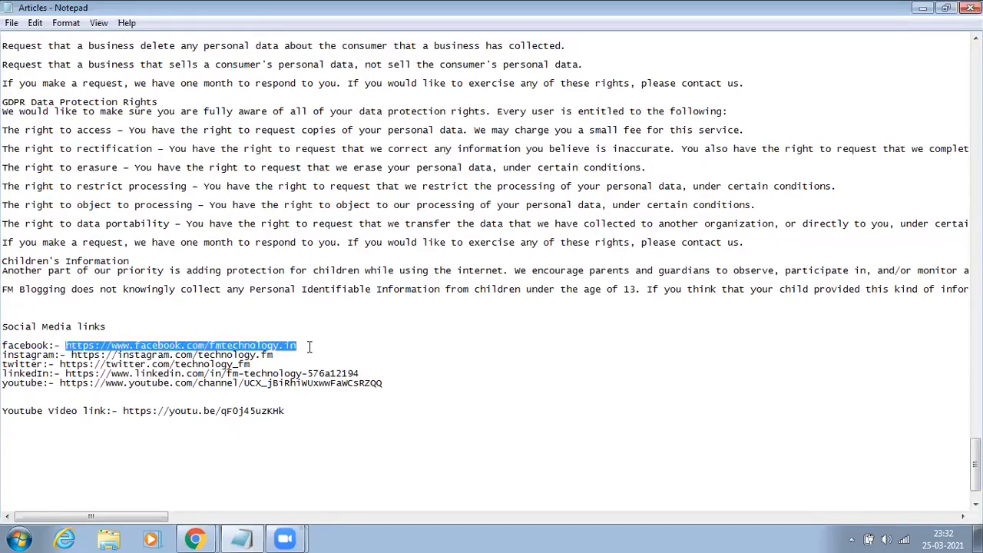
right_click(288, 348)
click(321, 193)
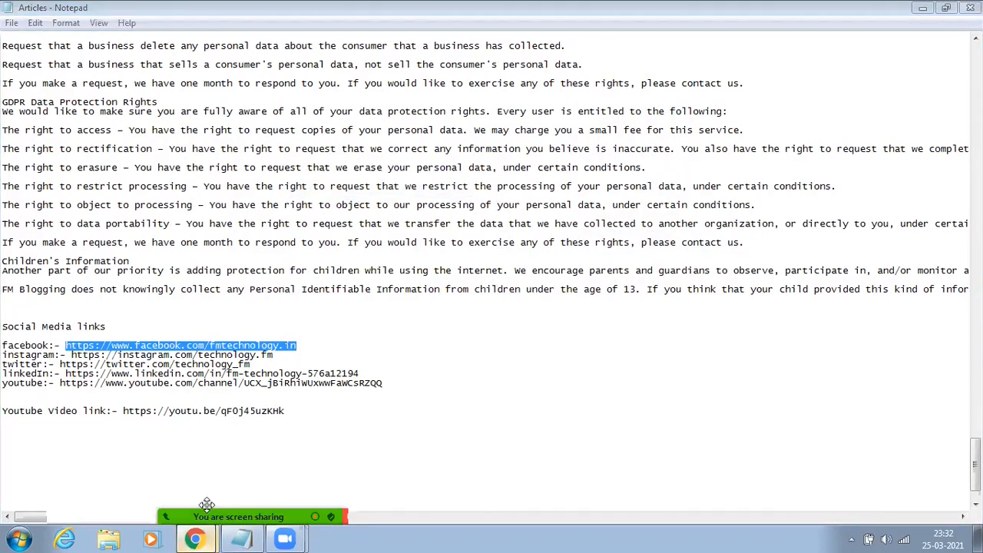
key(alt+Tab)
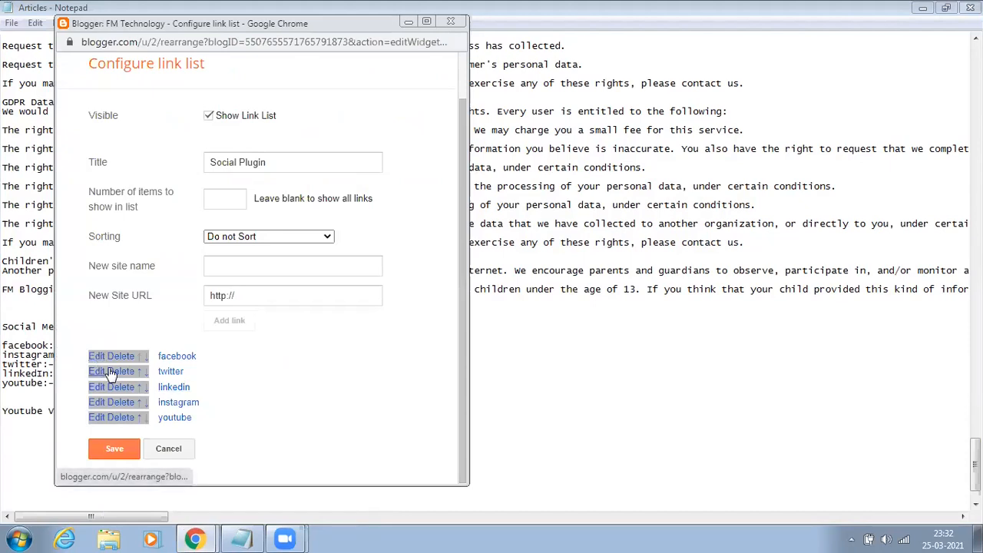
click(97, 358)
scroll(321, 355, down, 2)
click(358, 347)
key(BackSpace)
key(BackSpace)
key(BackSpace)
key(BackSpace)
key(BackSpace)
key(BackSpace)
key(BackSpace)
key(BackSpace)
key(BackSpace)
key(BackSpace)
key(BackSpace)
key(BackSpace)
key(BackSpace)
key(BackSpace)
key(BackSpace)
key(BackSpace)
key(BackSpace)
key(BackSpace)
key(BackSpace)
key(BackSpace)
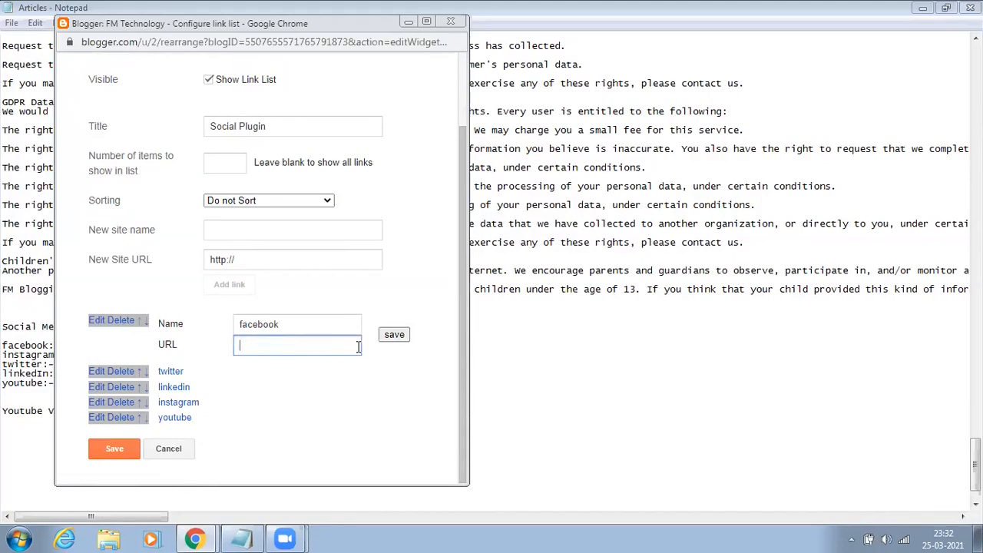
key(ctrl+v)
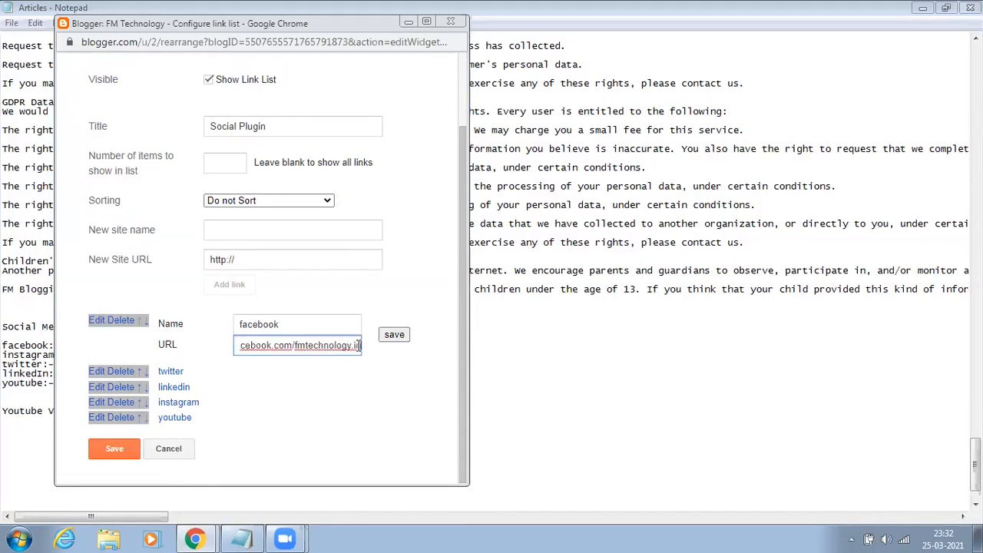
click(393, 334)
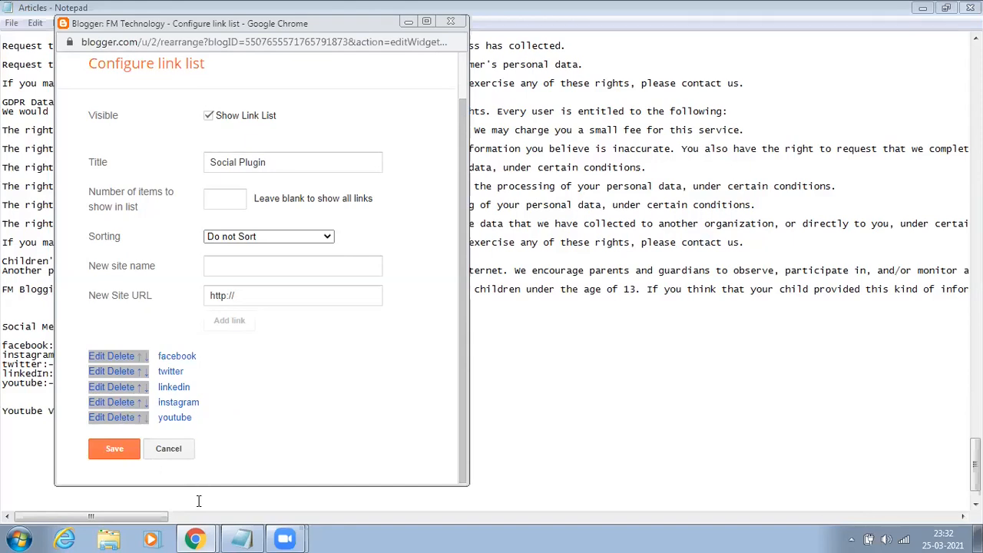
Switch to the Articles file in Notepad and copy the Instagram URL from the social media links.
click(239, 536)
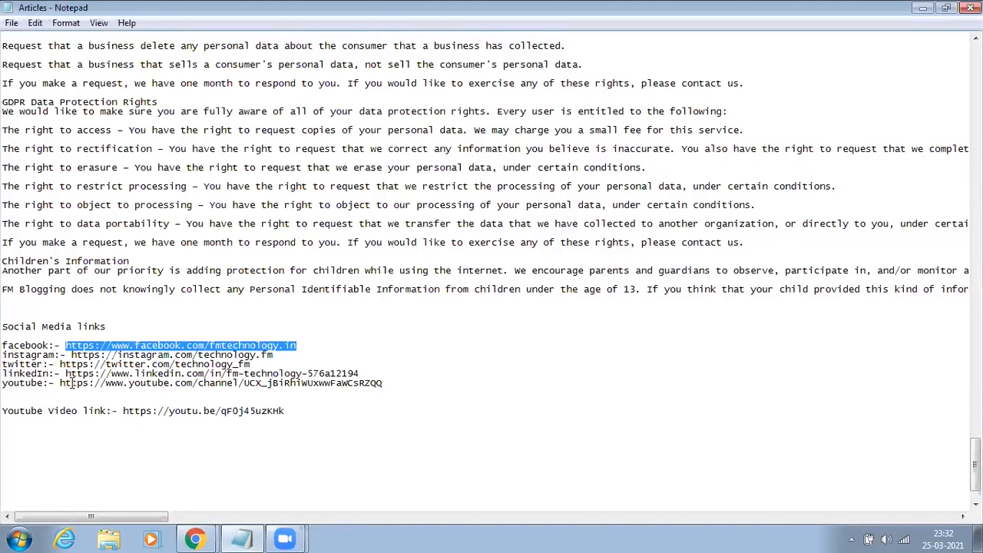
drag(71, 355, 273, 355)
right_click(245, 352)
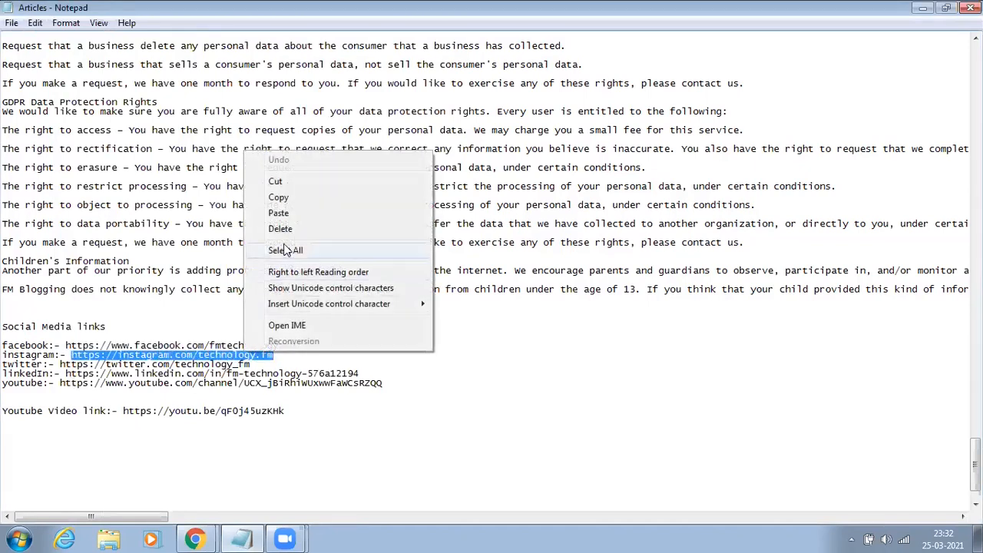
click(284, 199)
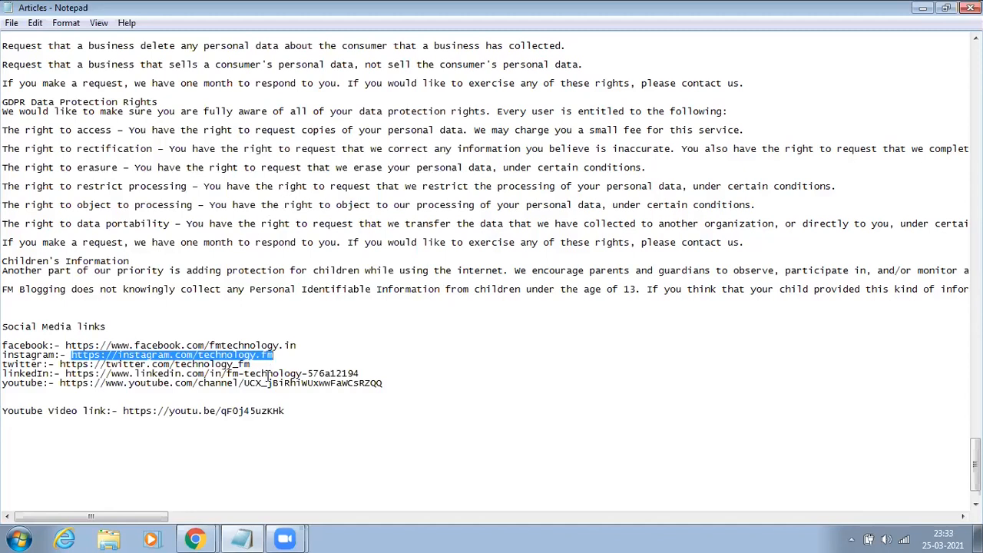
click(206, 538)
click(163, 504)
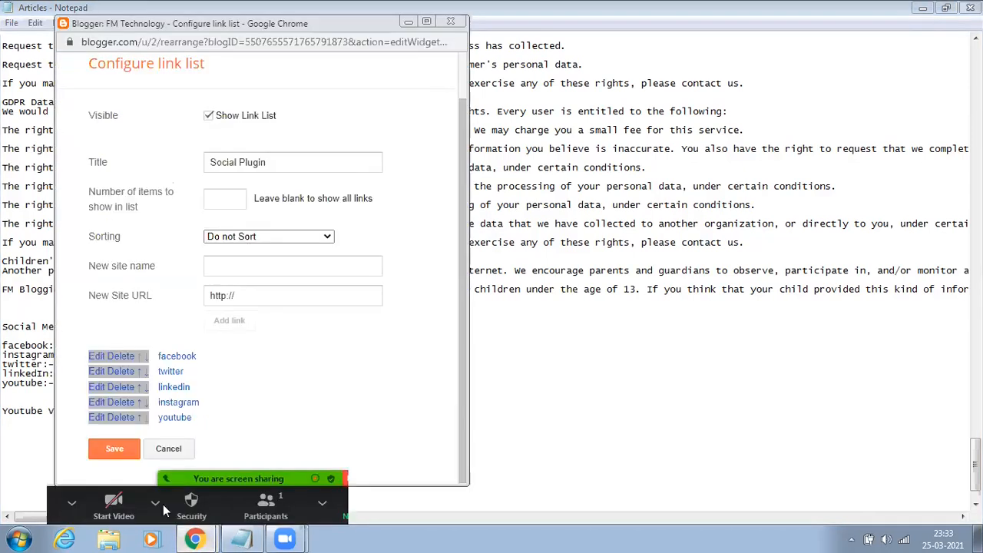
click(98, 401)
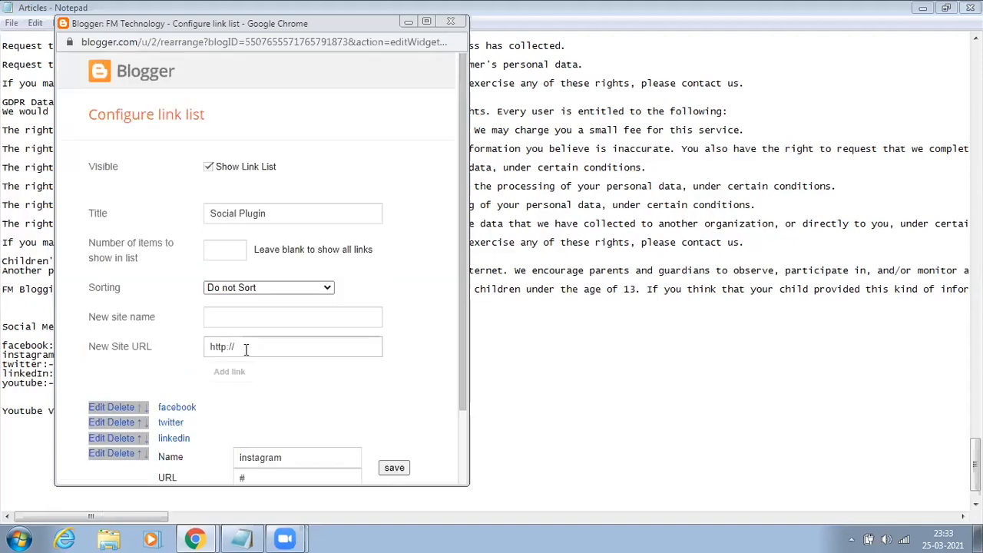
scroll(307, 471, down, 2)
click(264, 405)
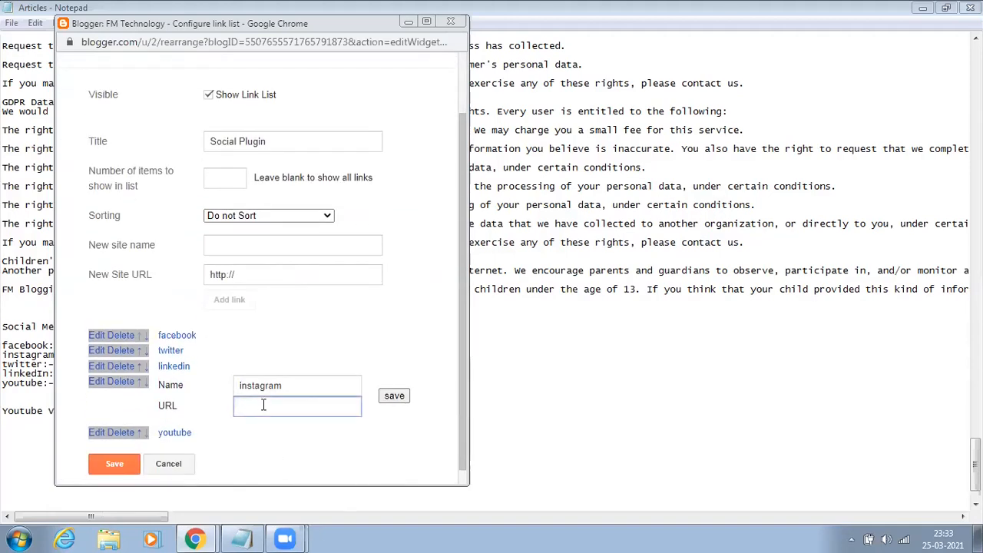
key(ctrl+v)
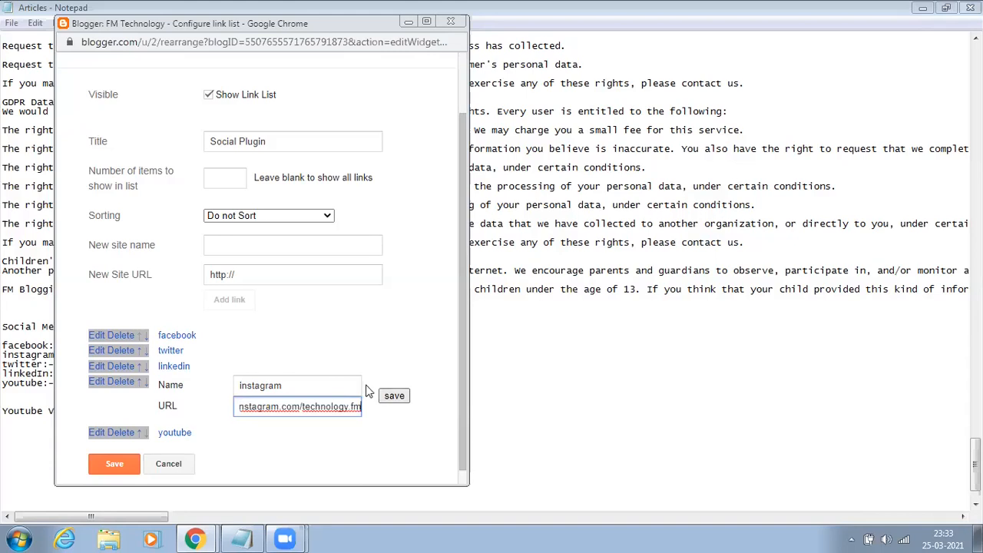
click(390, 396)
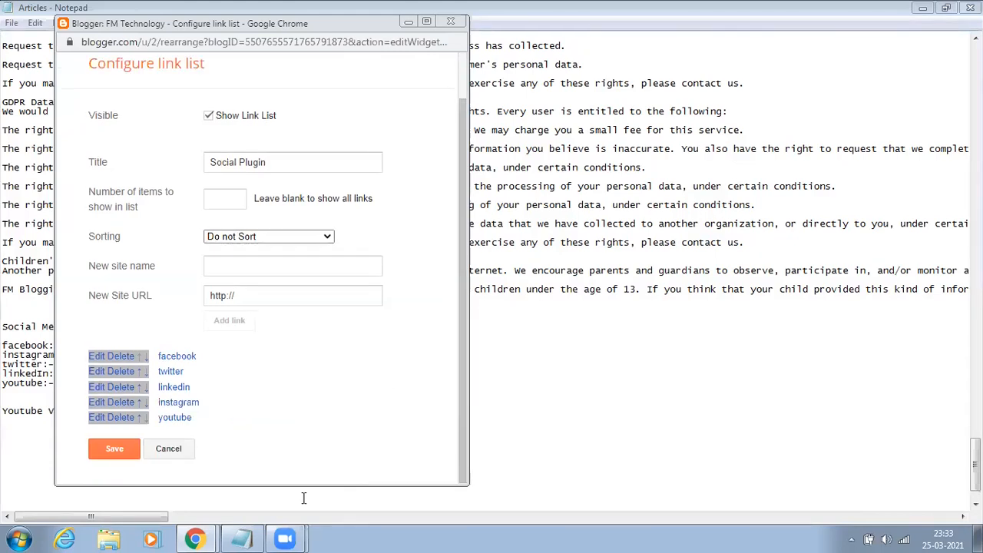
Copy the Twitter URL from the social media links in the Notepad Articles file.
drag(60, 365, 233, 365)
right_click(232, 367)
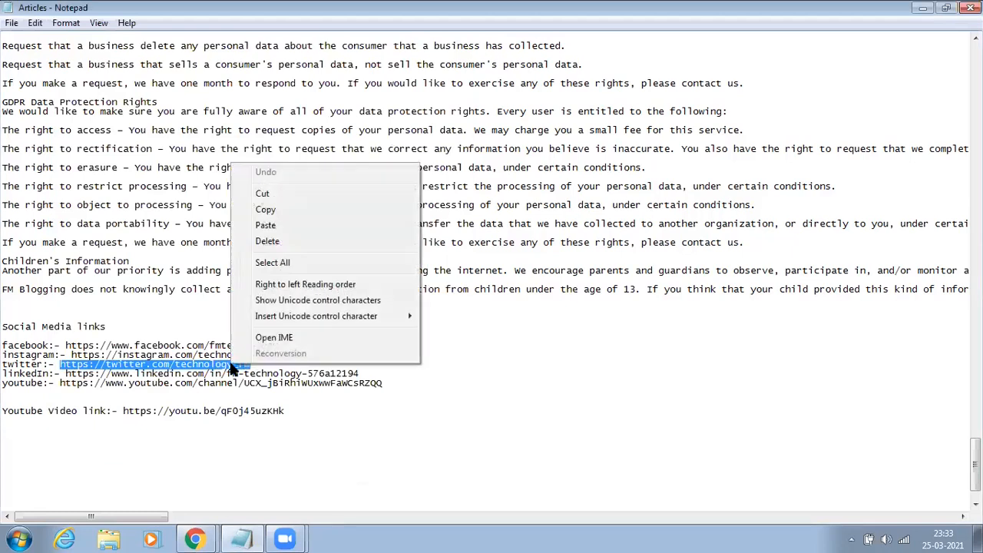
click(276, 211)
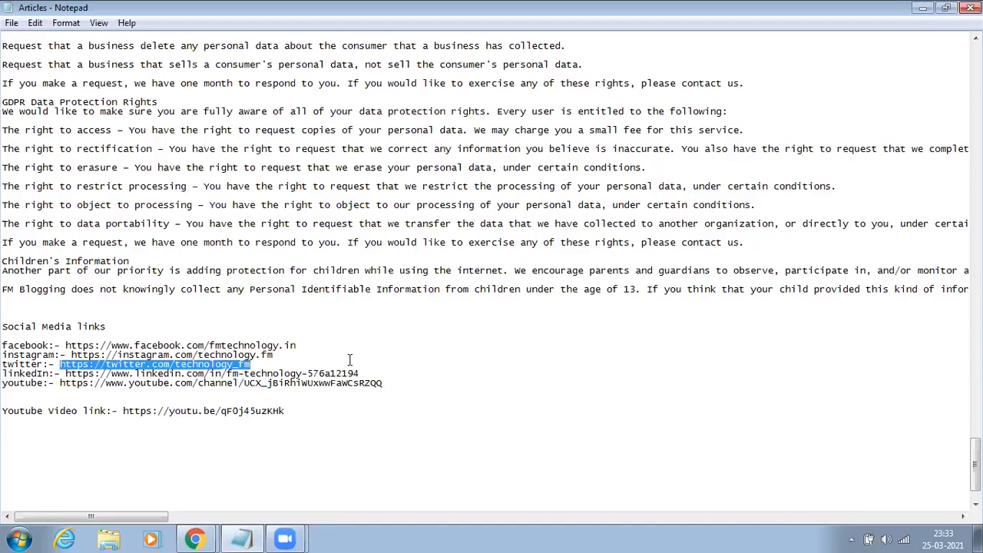
key(alt+Tab)
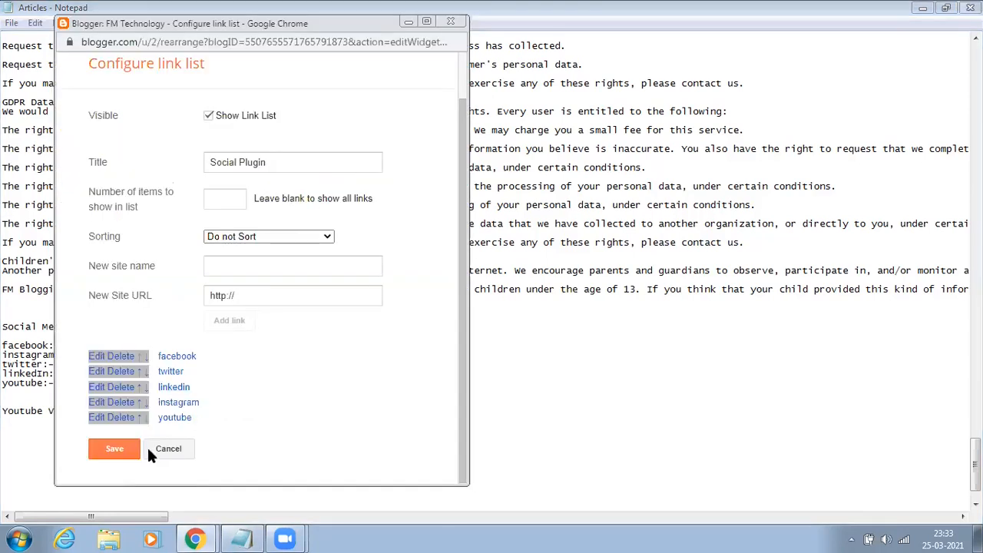
click(95, 372)
scroll(259, 405, down, 1)
click(256, 360)
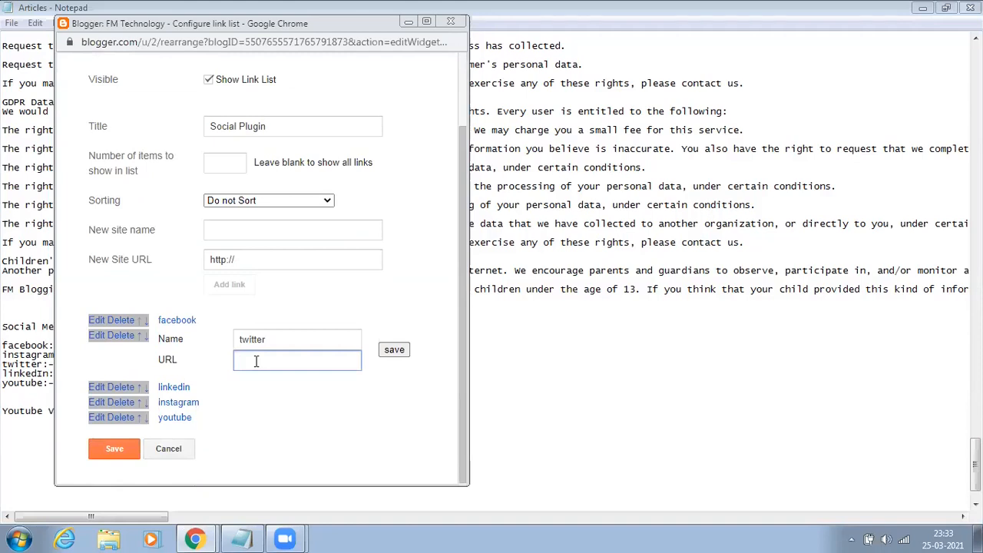
key(ctrl+v)
click(394, 352)
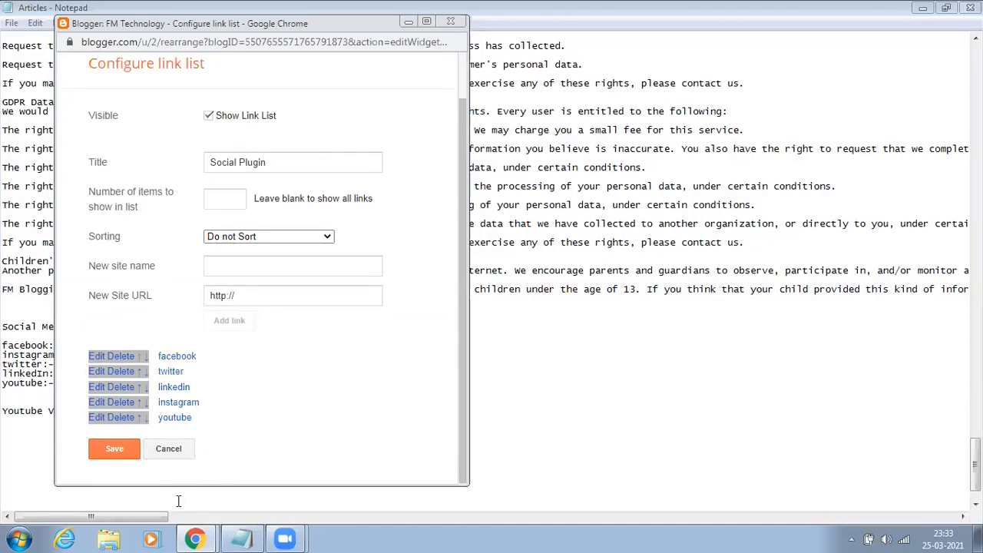
Copy the LinkedIn URL from the social media links in the Notepad Articles file.
drag(65, 373, 360, 374)
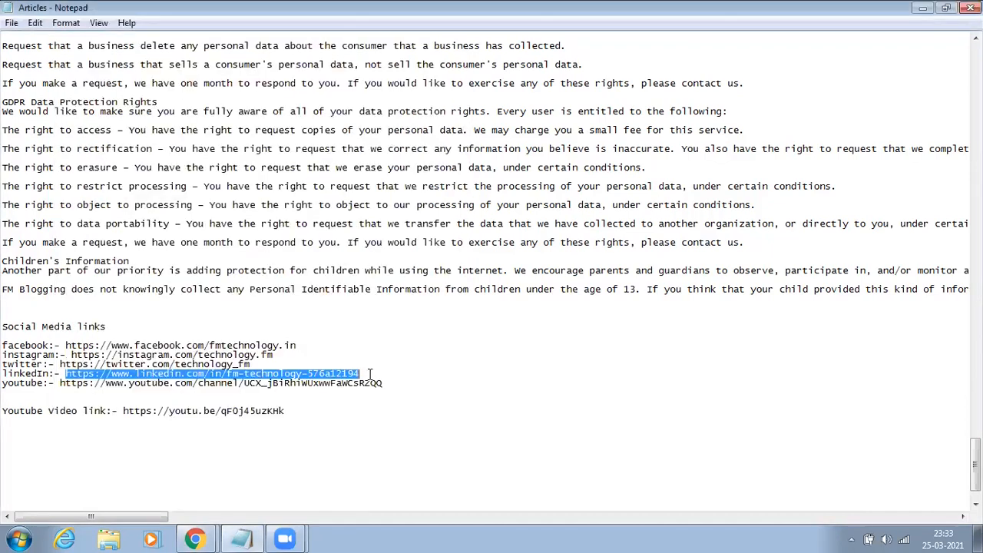
right_click(342, 374)
click(387, 222)
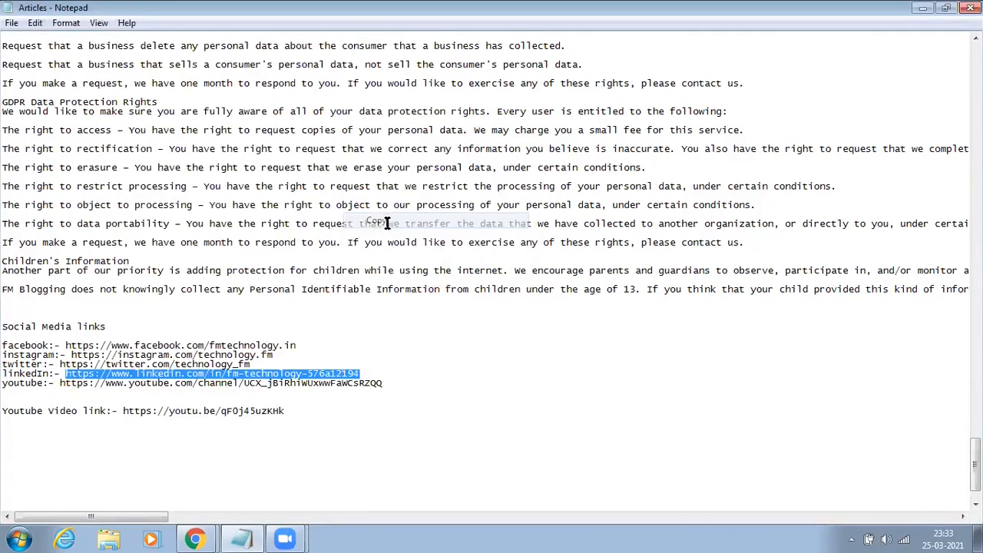
click(196, 539)
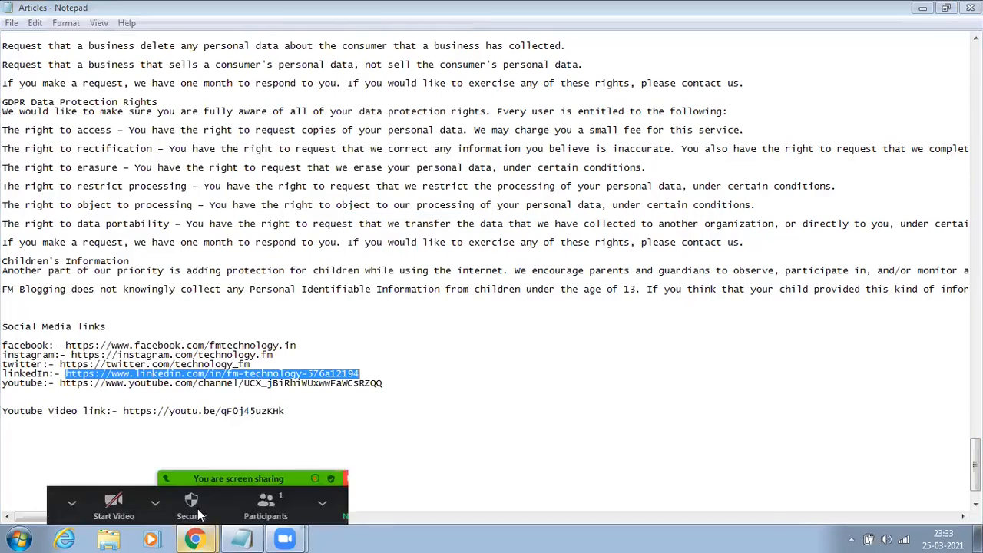
click(198, 509)
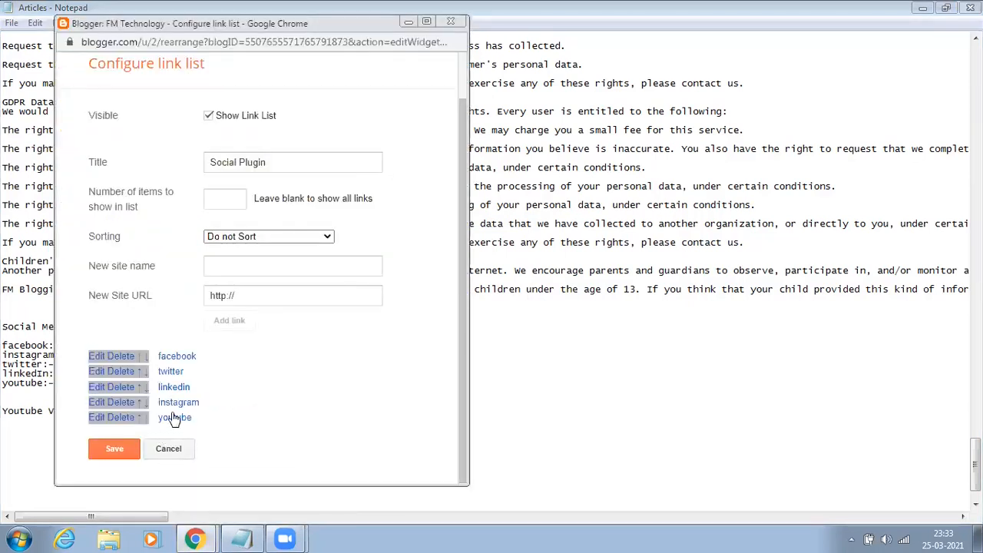
click(104, 387)
click(246, 392)
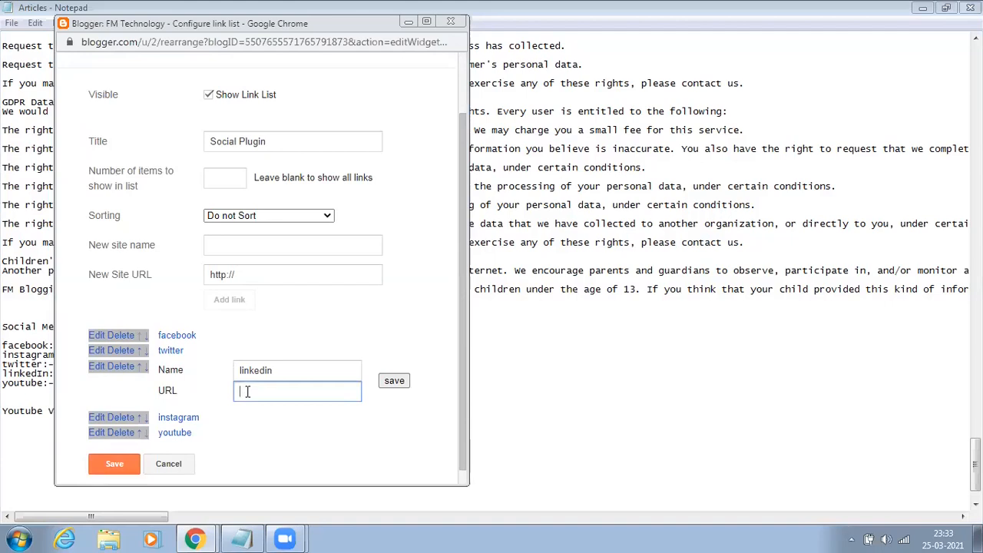
key(ctrl+v)
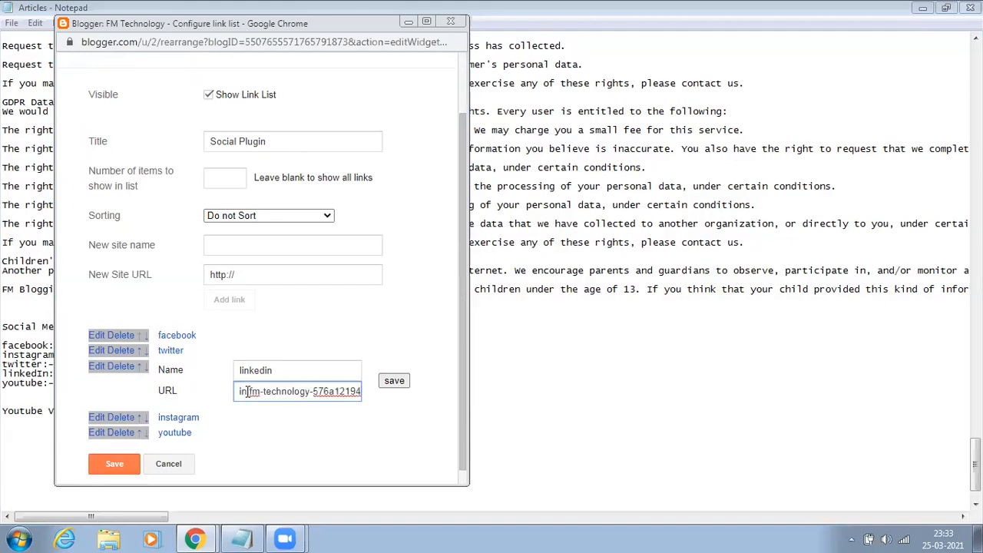
click(395, 381)
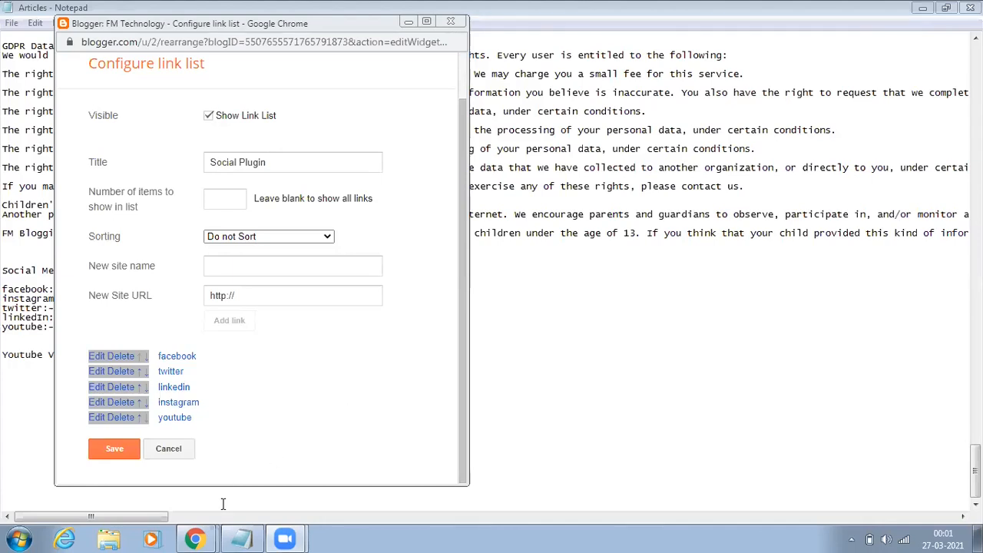
Switch to Notepad and copy the YouTube channel URL from the social media links.
click(242, 539)
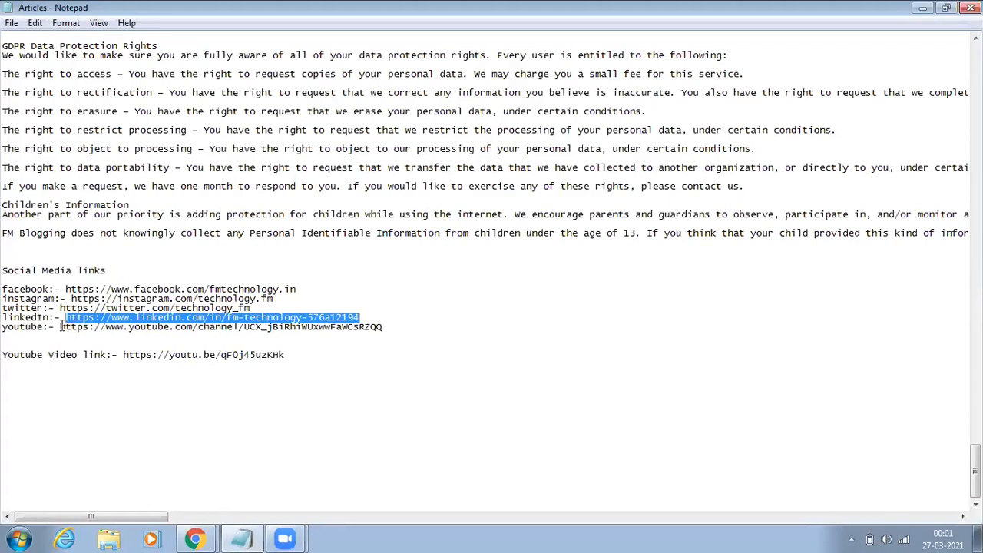
drag(60, 326, 401, 329)
right_click(348, 328)
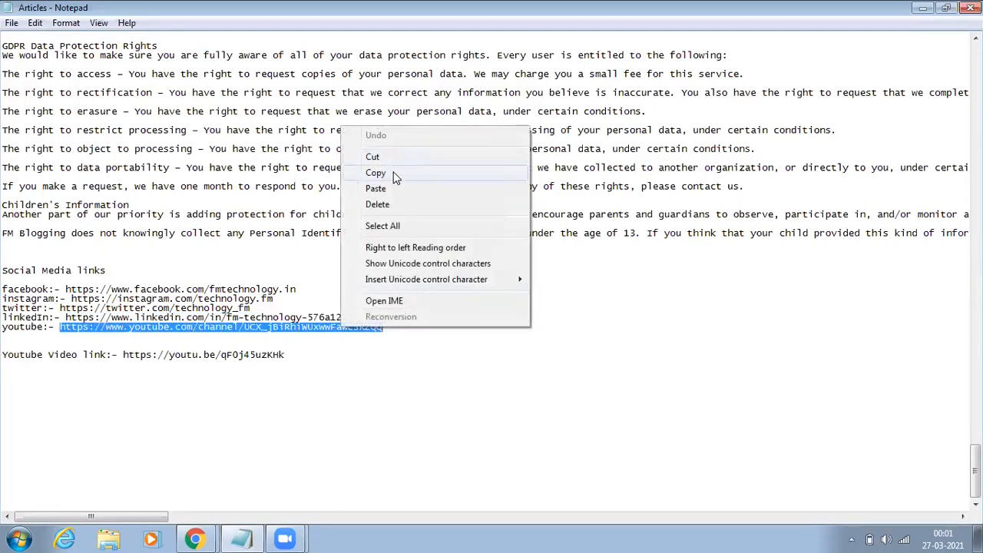
click(395, 175)
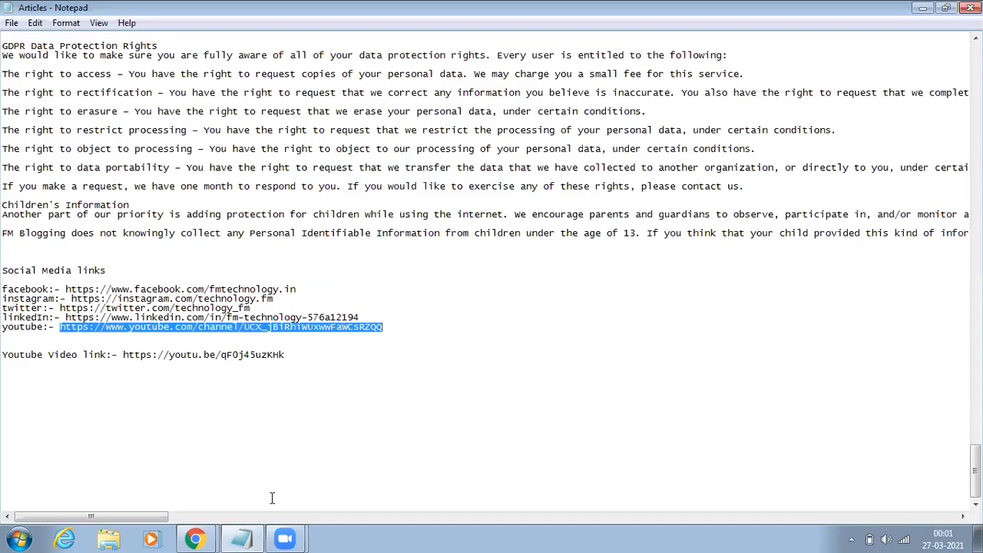
click(201, 539)
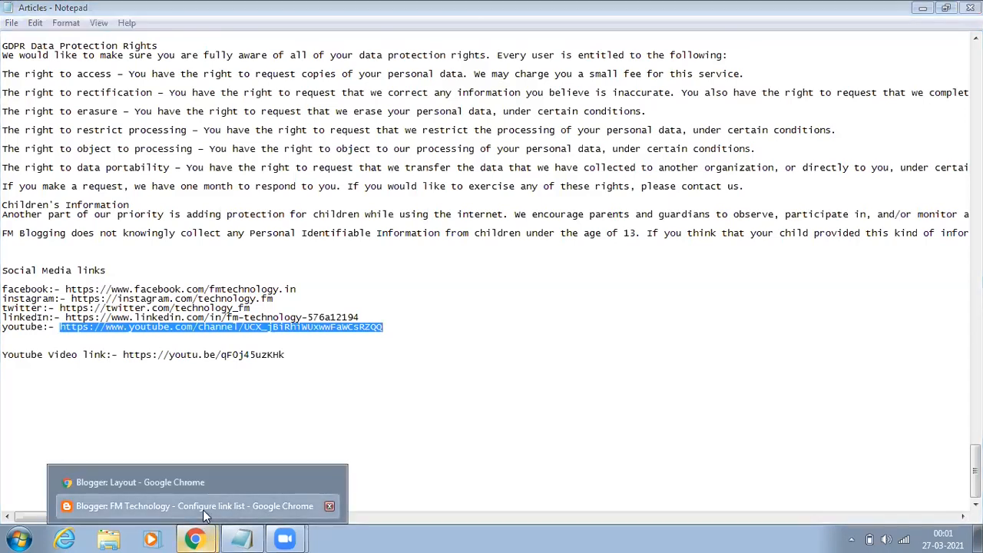
click(203, 510)
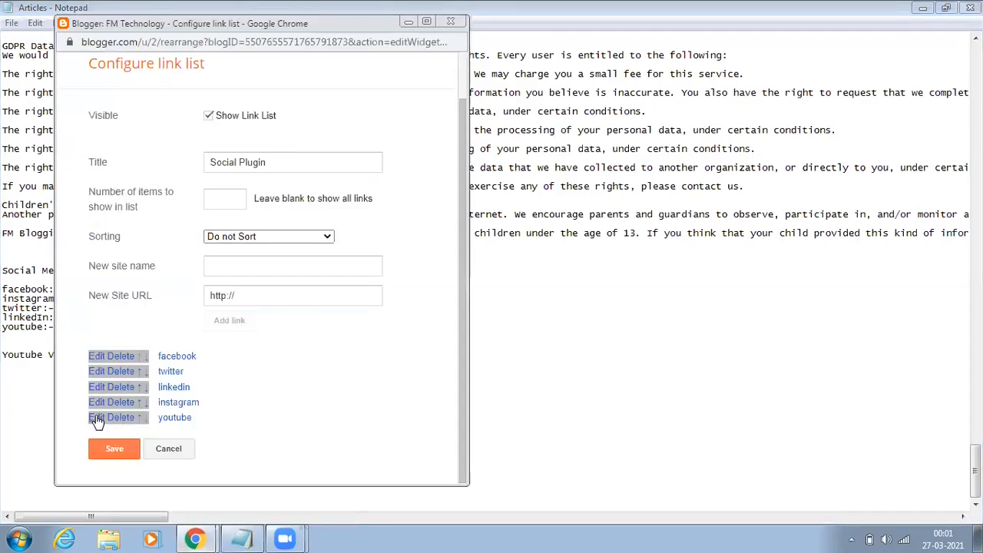
click(98, 419)
scroll(253, 391, down, 1)
click(254, 406)
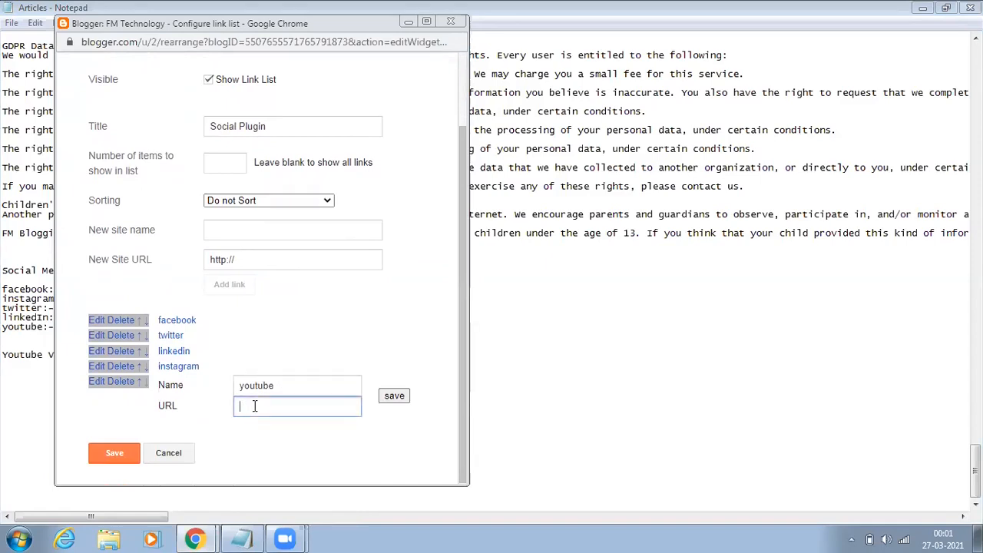
key(ctrl+v)
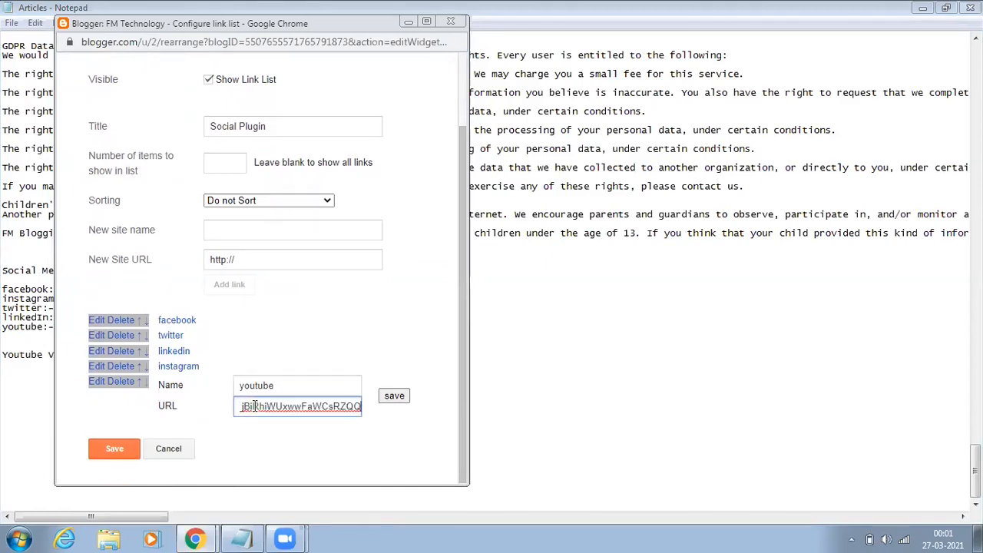
click(392, 396)
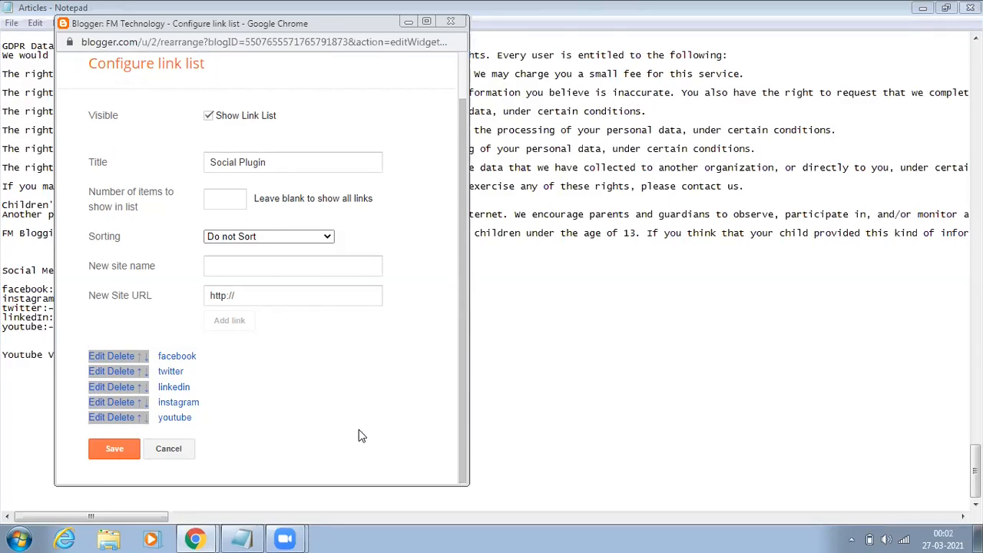
click(119, 453)
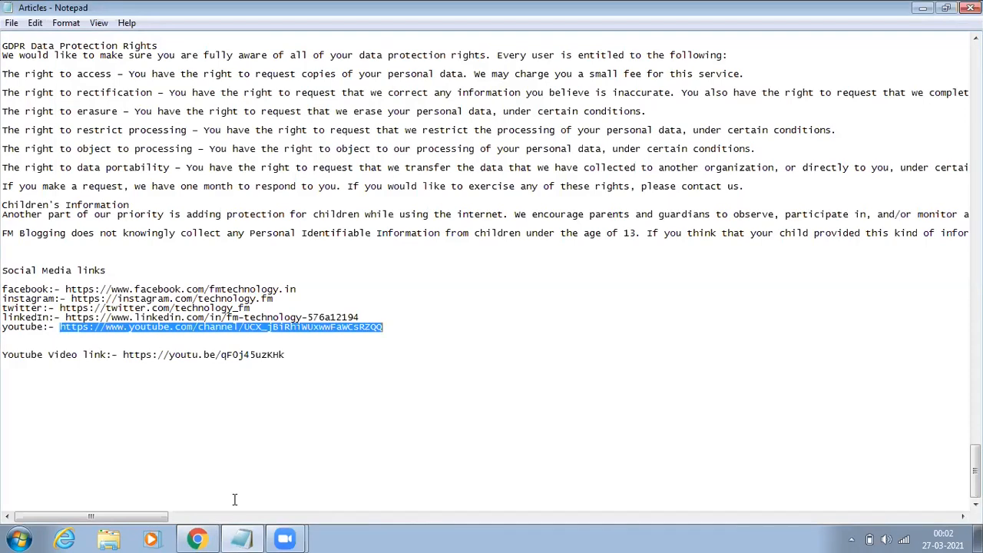
Switch to the FM Technology blog in Chrome, reload it and examine the icons in the Social Plugin section.
mouse_move(197, 537)
click(179, 508)
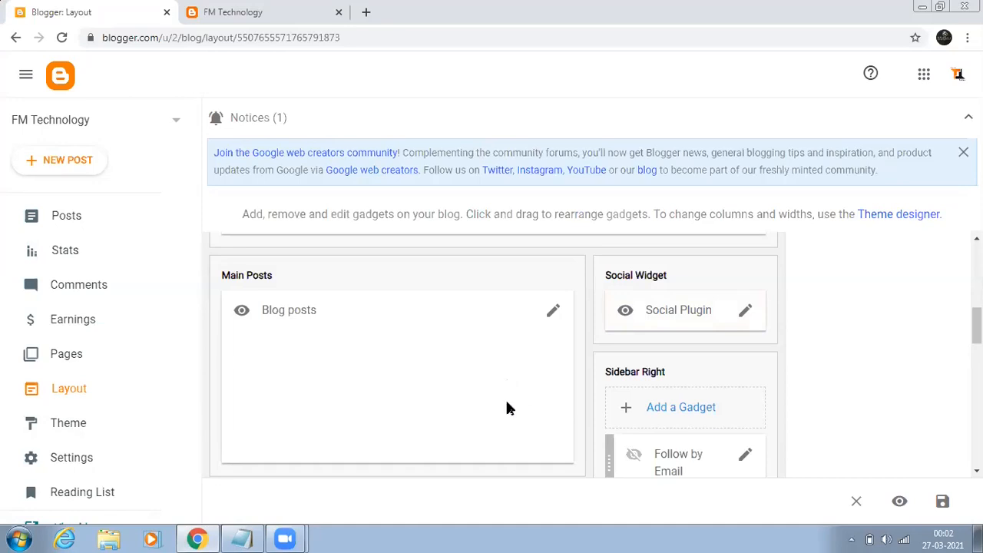
click(258, 14)
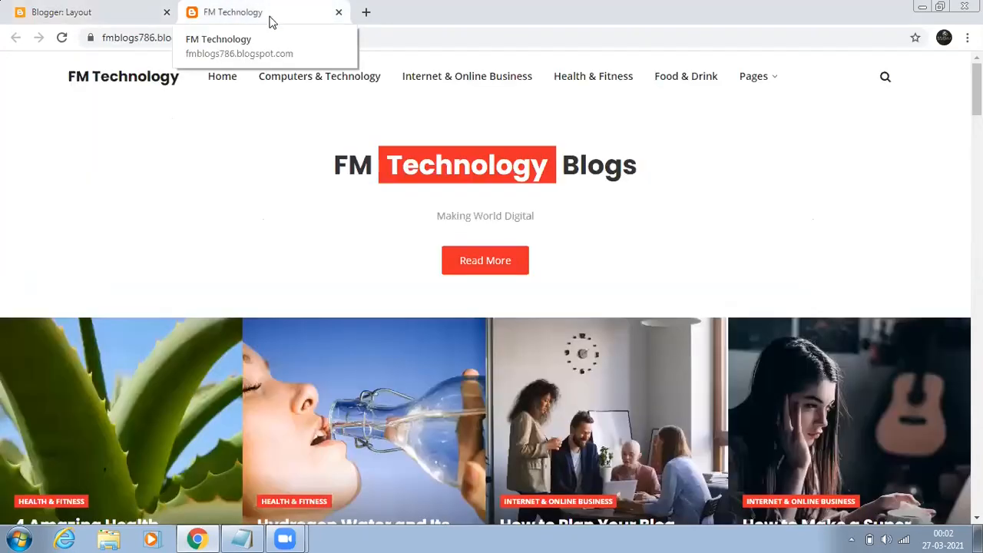
click(62, 36)
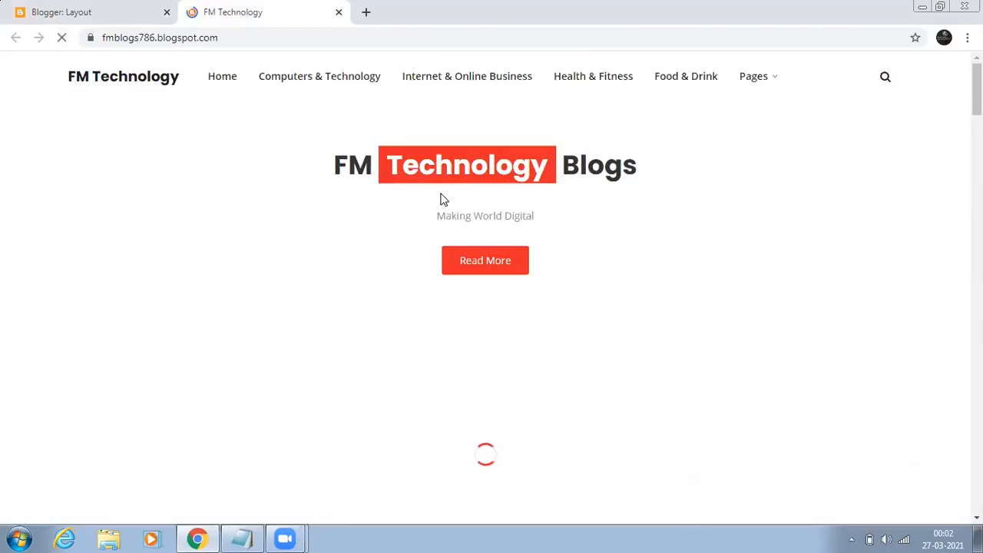
scroll(573, 270, down, 1)
scroll(578, 270, down, 4)
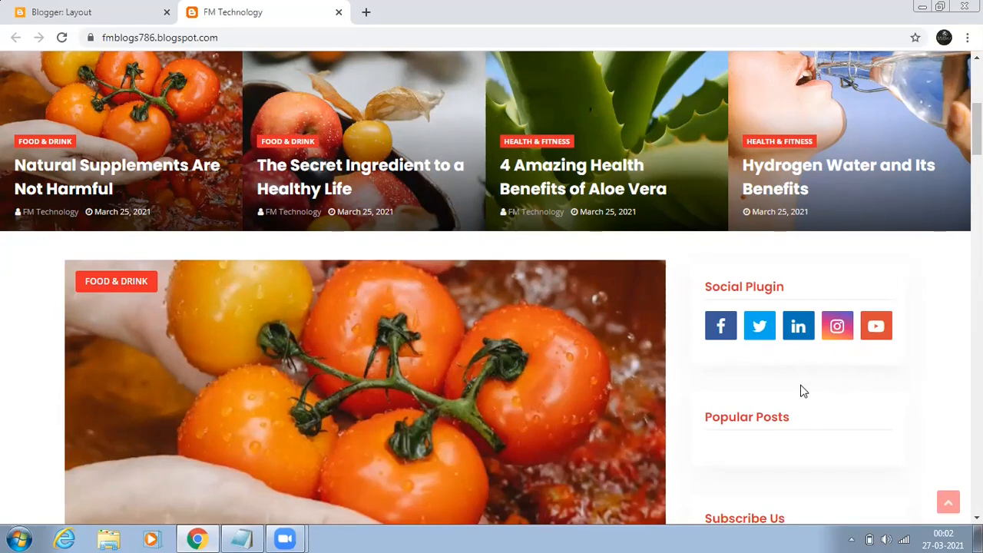
Test the Facebook and Twitter icons in the blog's Social Plugin section, closing the Facebook page after checking it.
click(721, 328)
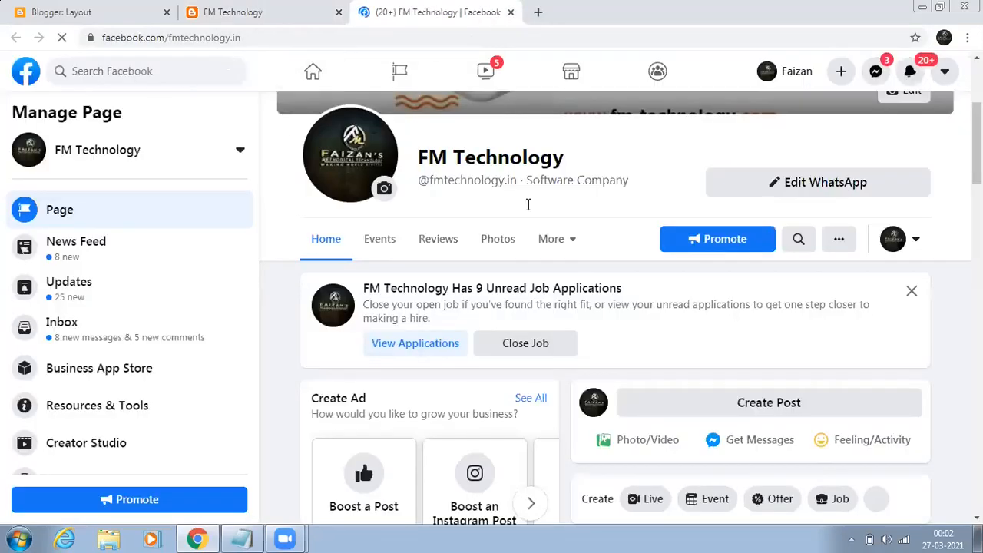
click(511, 12)
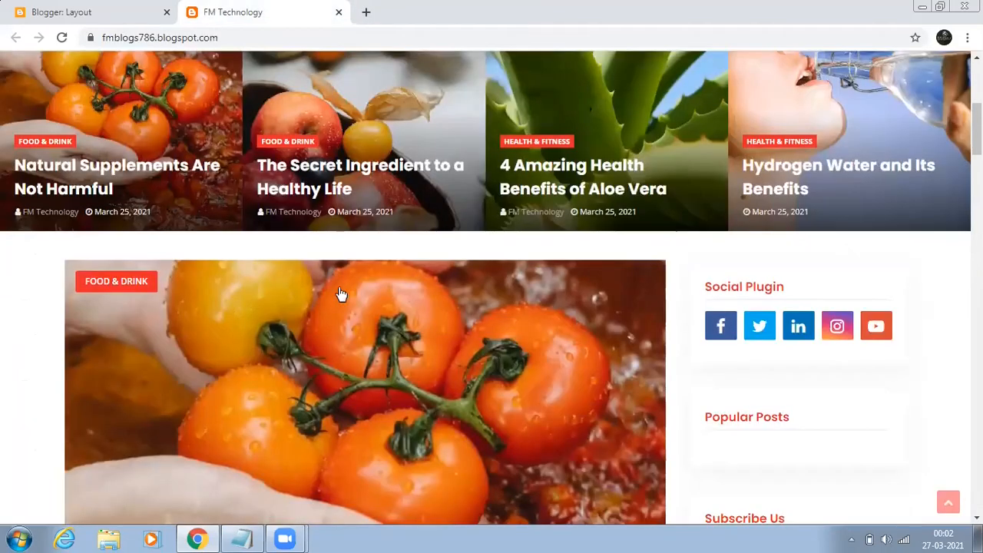
click(761, 329)
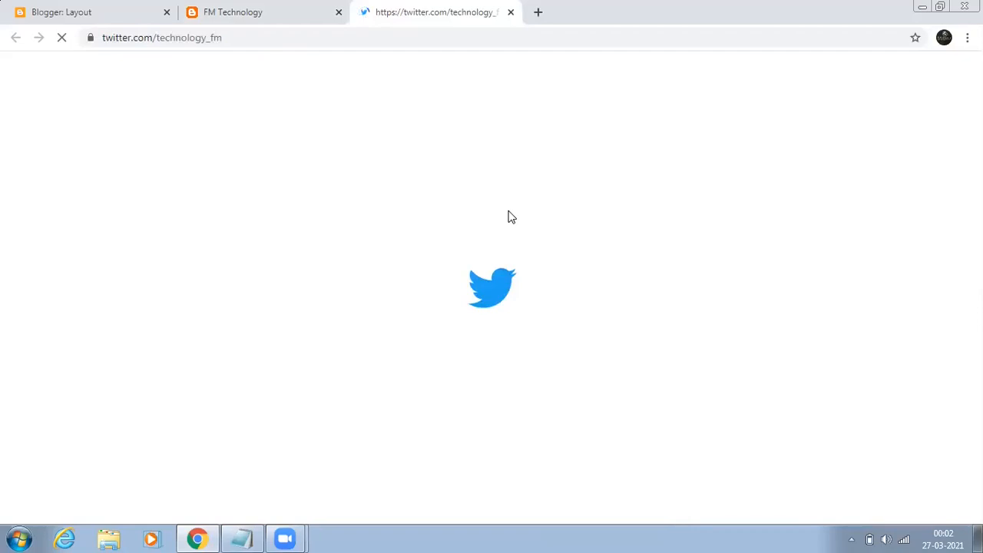
Close the Twitter page and return from the blog to the Blogger layout page.
click(511, 13)
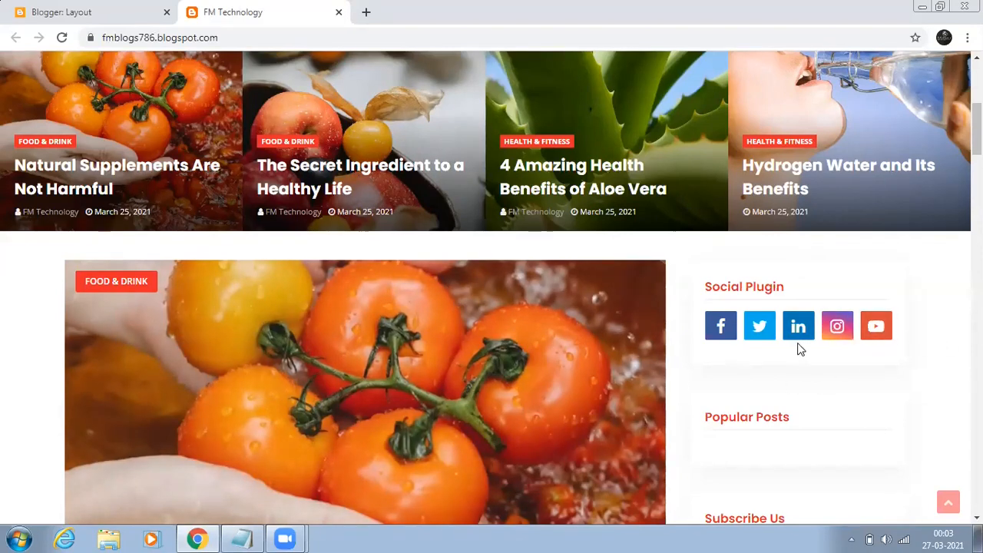
scroll(680, 381, up, 2)
scroll(680, 382, up, 3)
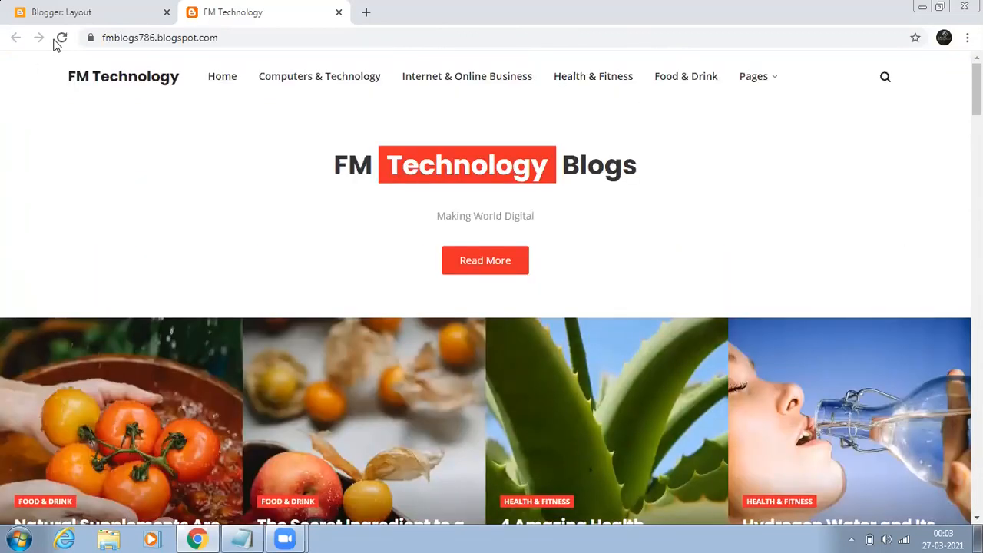
click(79, 18)
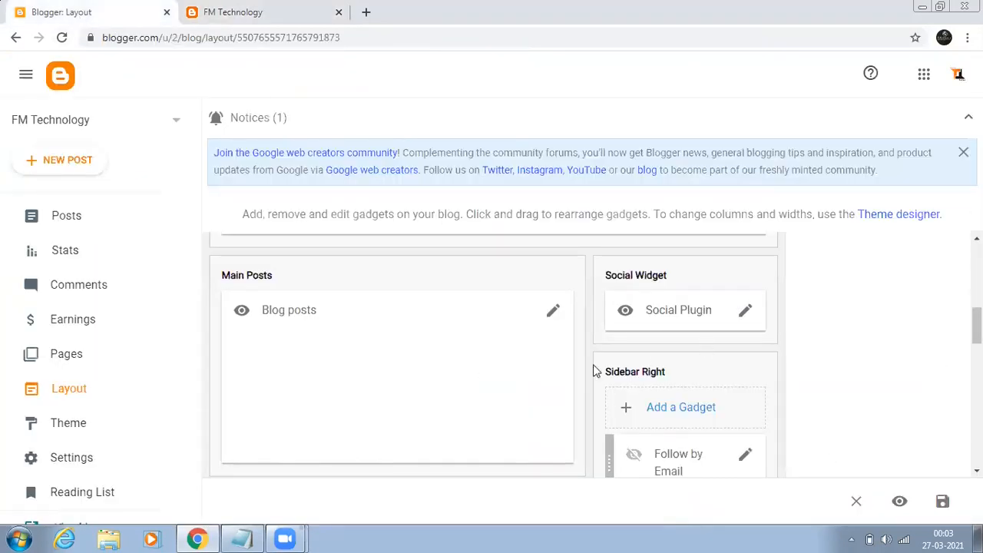
Open the Popular Posts gadget of the right sidebar and save its configuration as it is.
scroll(720, 385, down, 2)
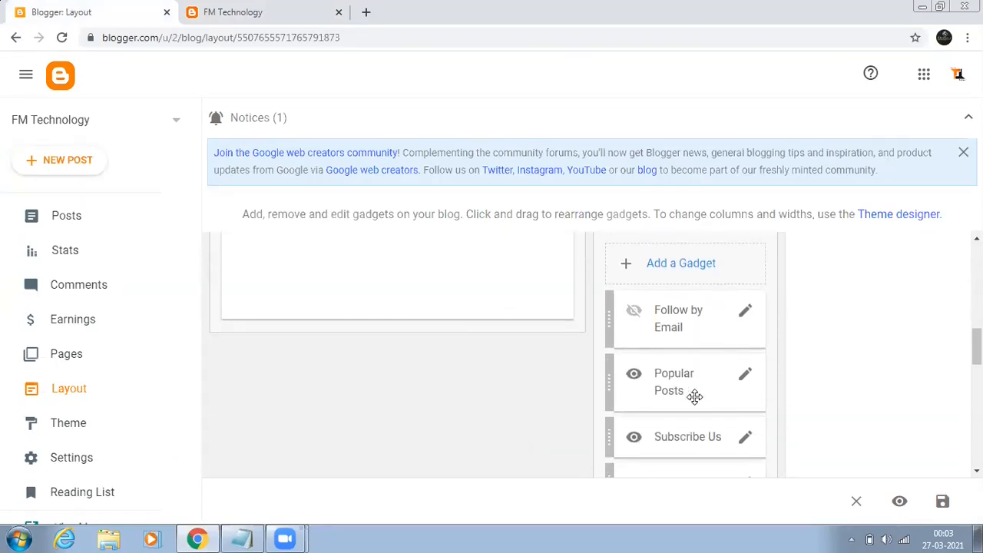
click(746, 375)
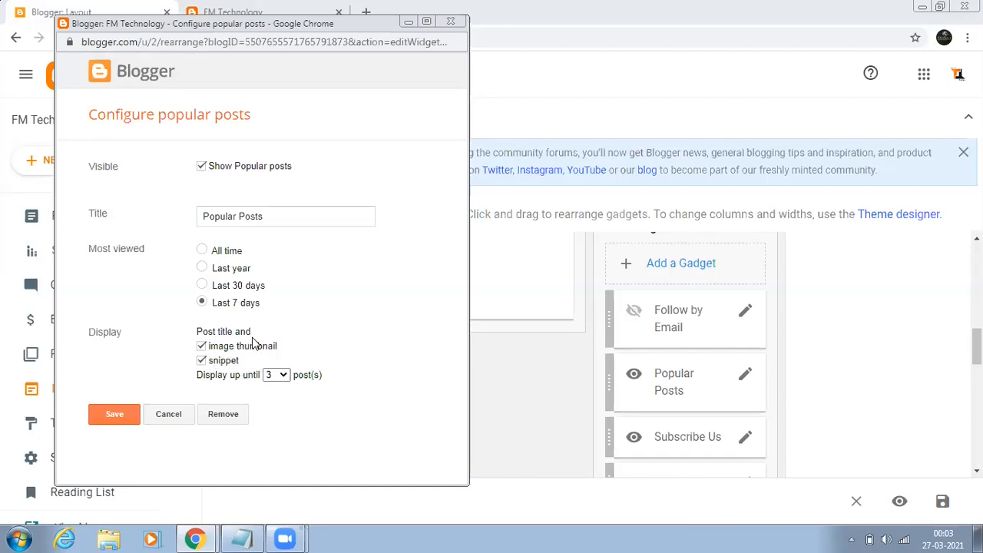
click(115, 415)
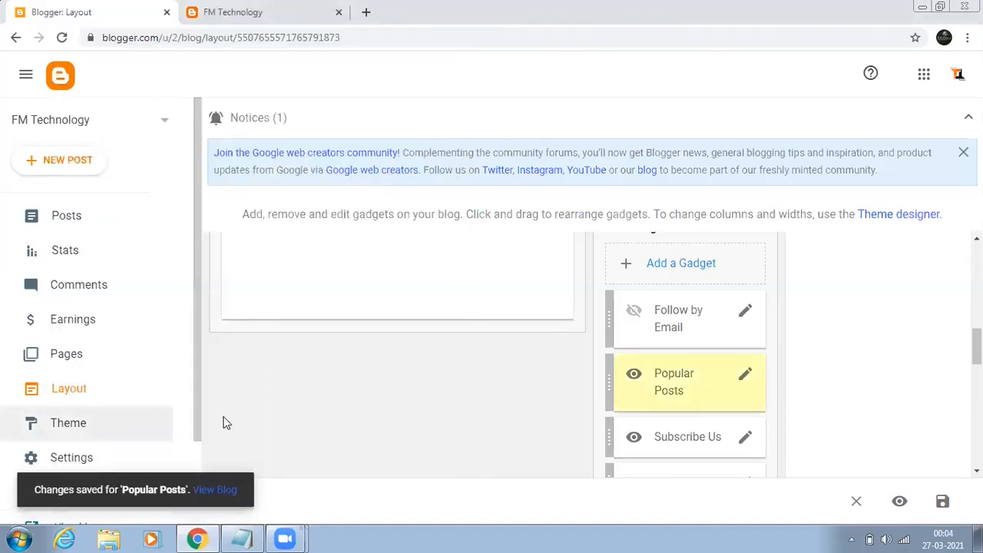
Open the Subscribe Us gadget for editing and copy the YouTube channel ID from the Articles file in Notepad.
scroll(653, 403, down, 1)
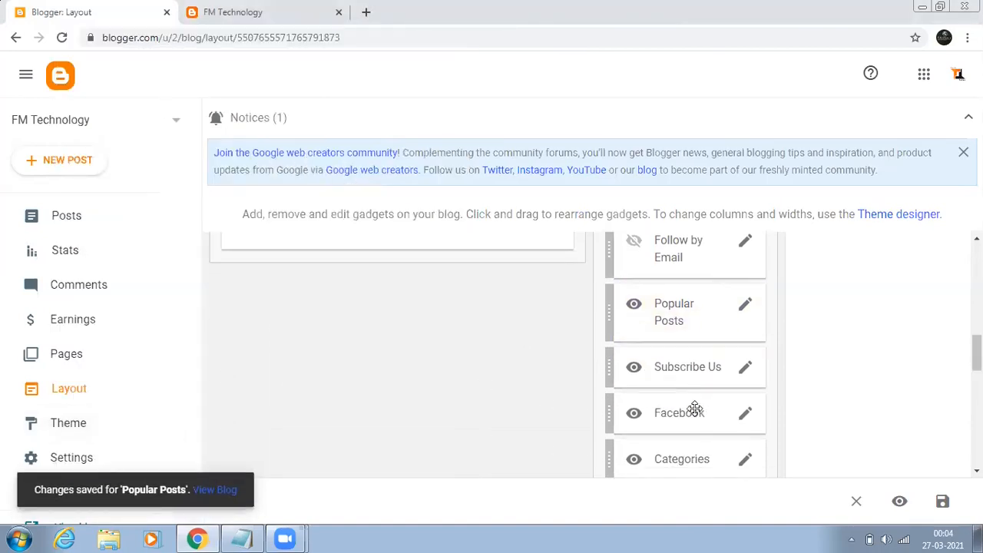
click(746, 366)
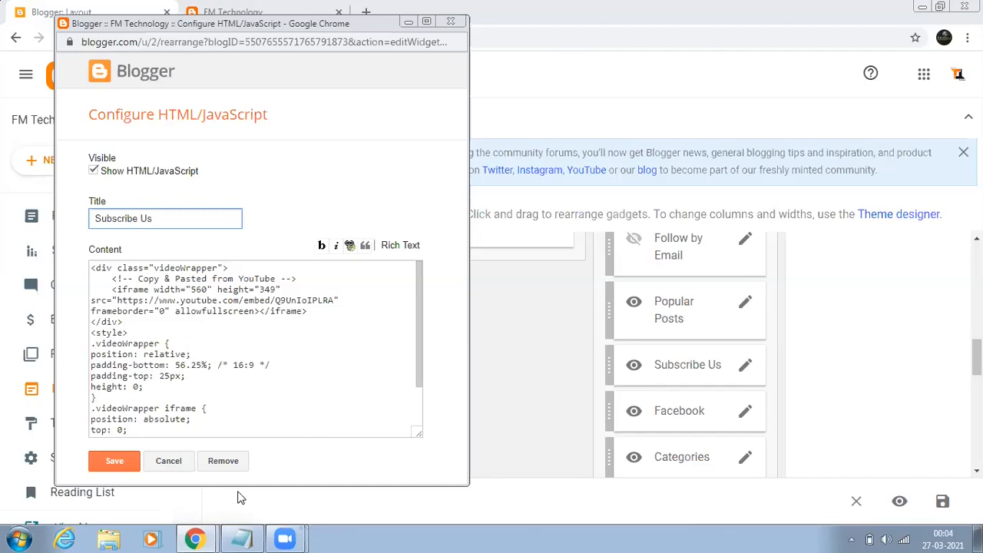
key(alt+Tab)
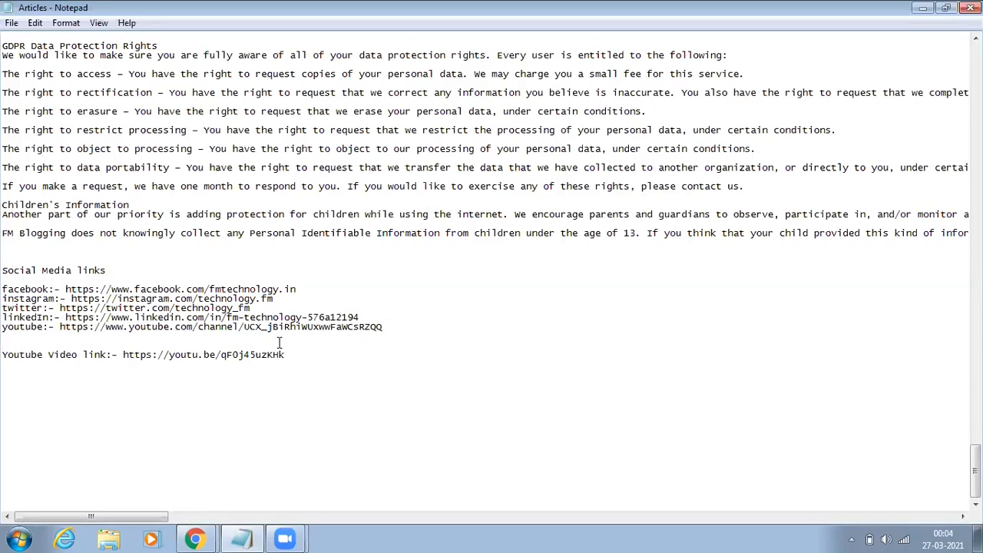
drag(246, 327, 388, 327)
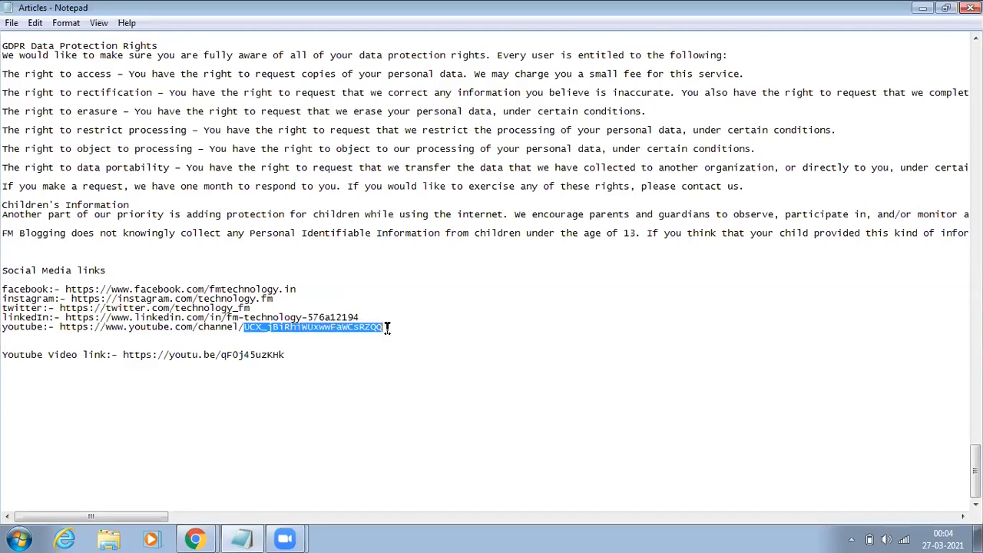
right_click(335, 329)
click(491, 181)
In the Subscribe Us gadget, replace the video ID in the YouTube embed URL with the copied channel ID and save.
click(195, 539)
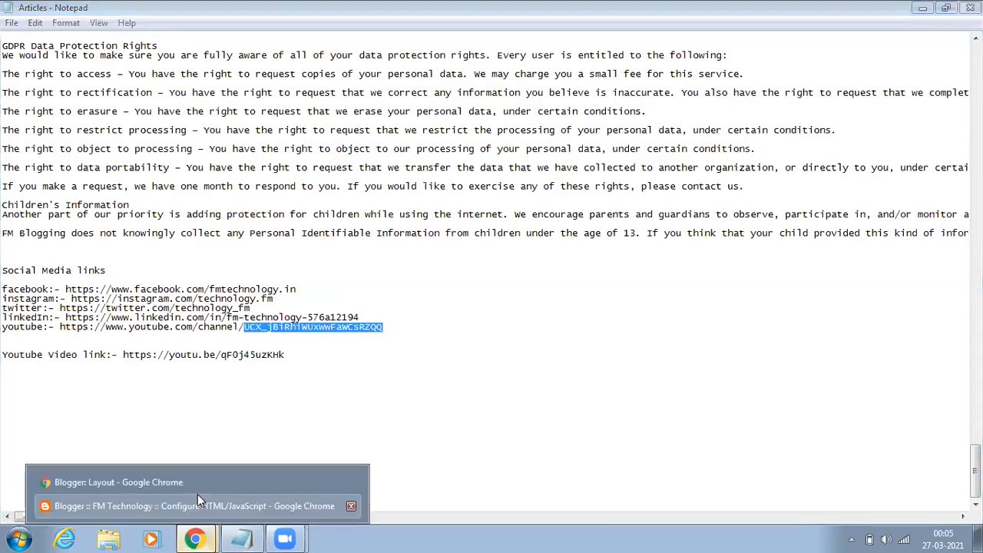
click(198, 501)
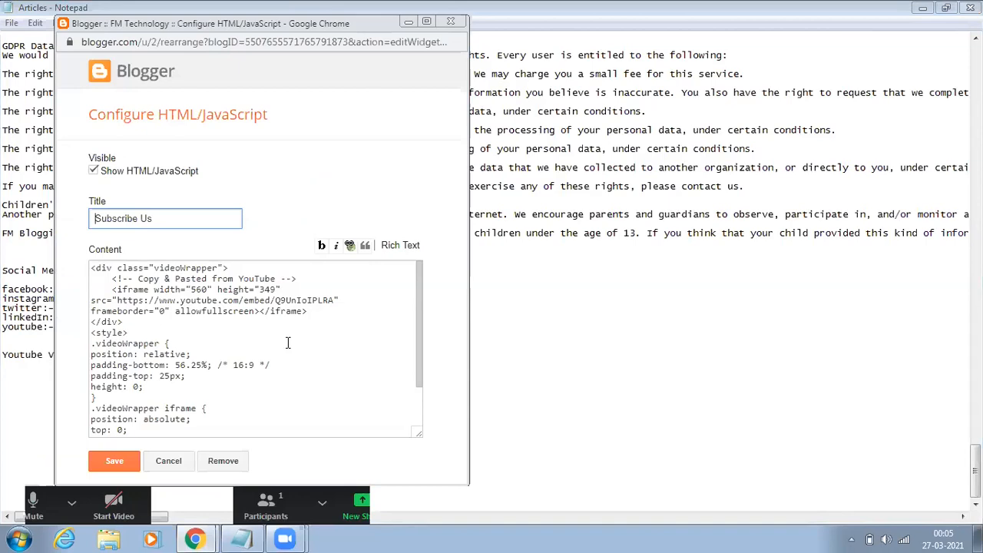
drag(275, 301, 336, 300)
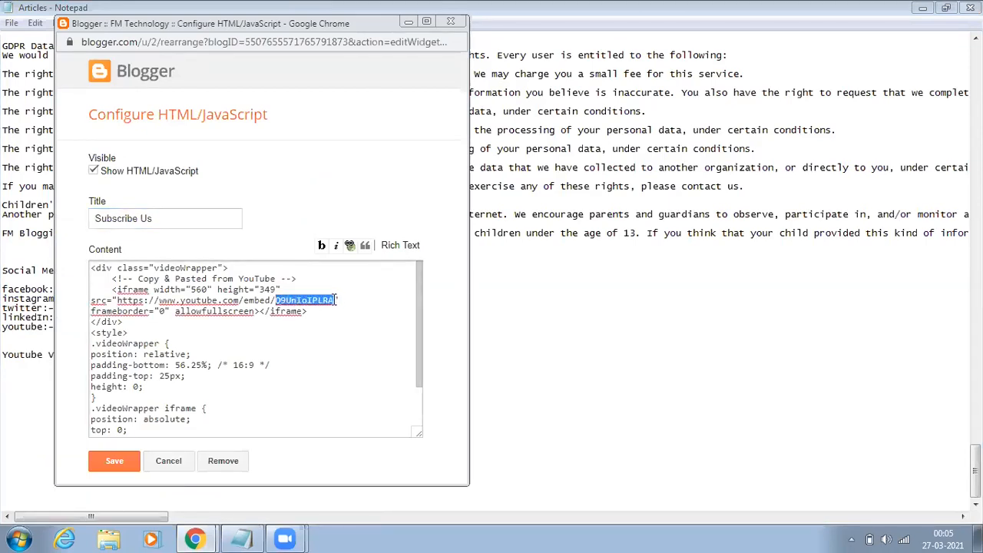
right_click(310, 301)
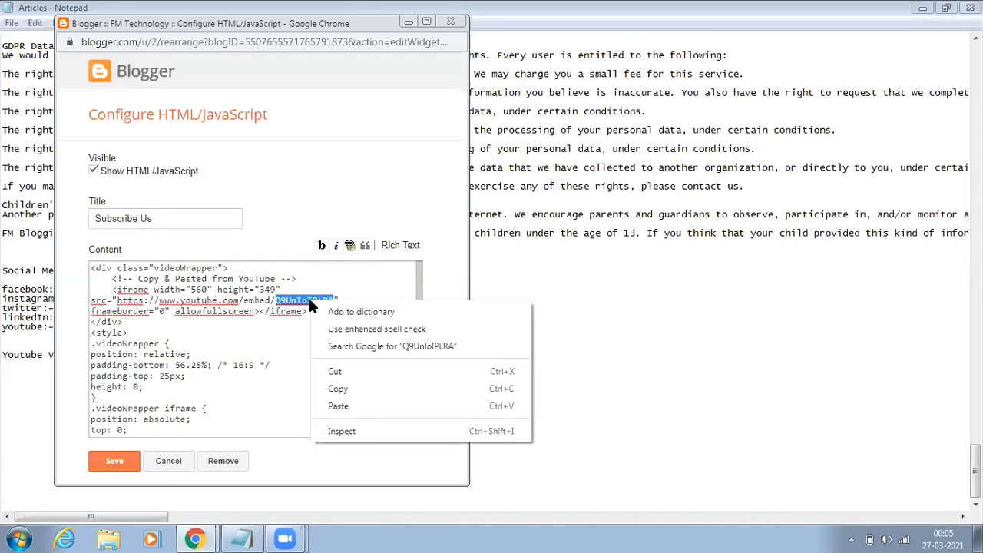
click(344, 406)
click(117, 459)
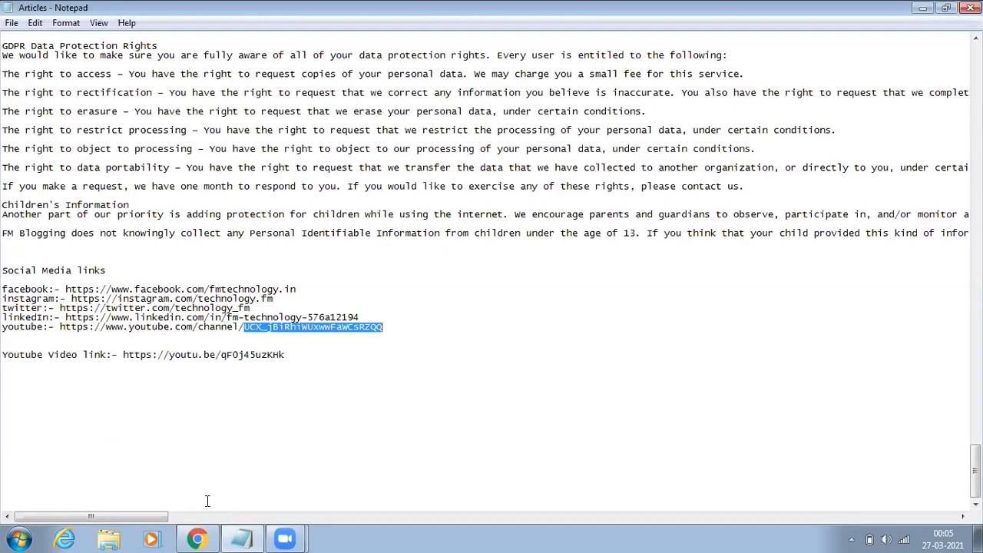
Reload the FM Technology blog in Chrome and test playback of the Subscribe Us video in the sidebar.
click(197, 539)
click(230, 12)
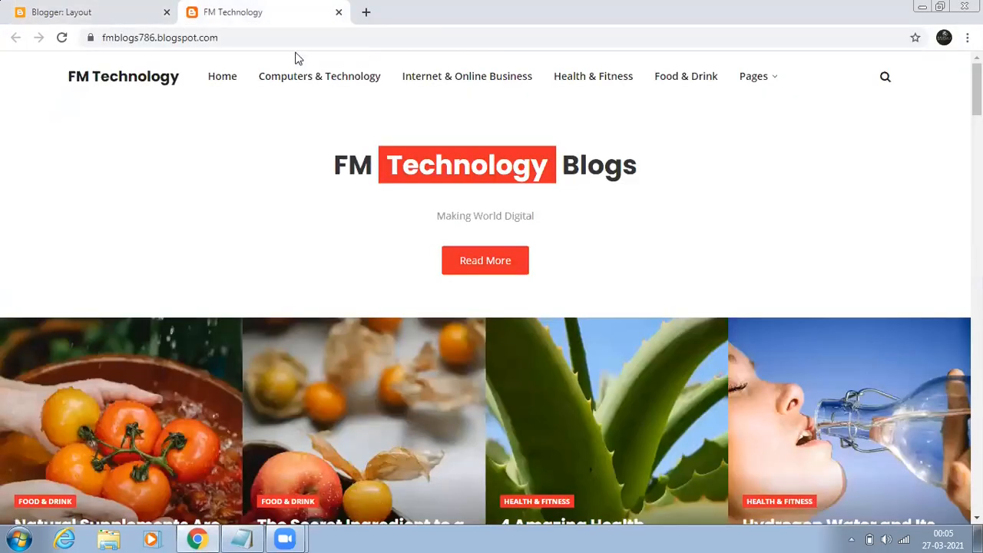
click(62, 37)
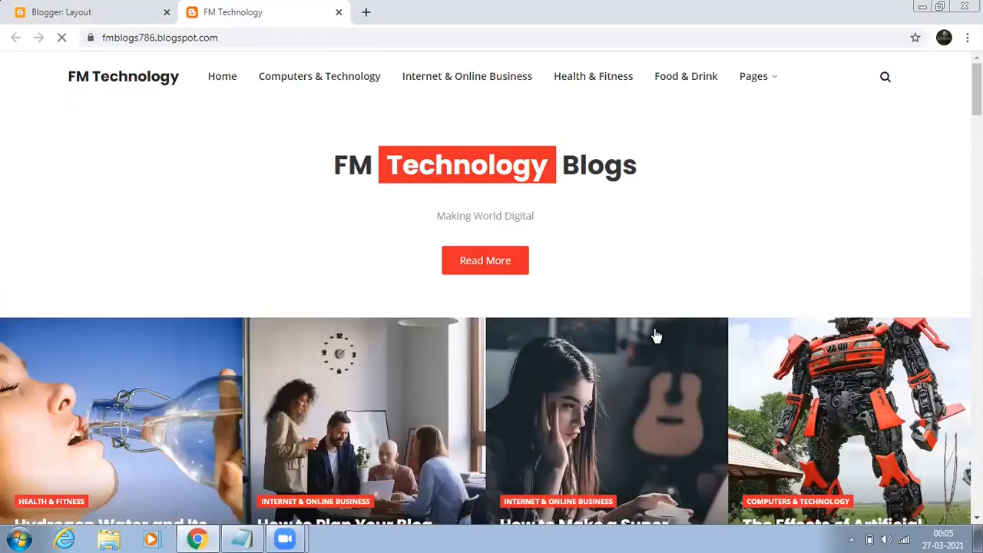
scroll(674, 259, down, 3)
scroll(675, 267, down, 5)
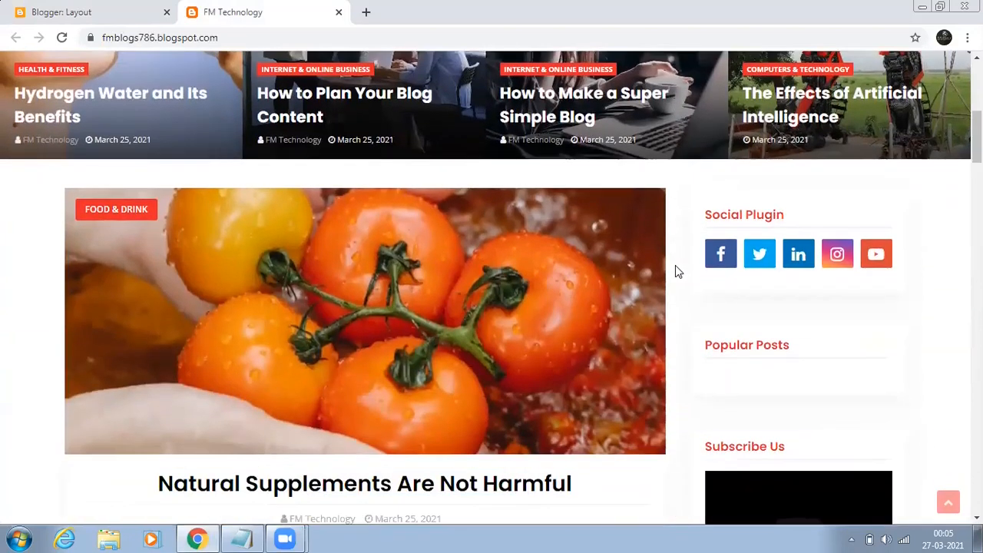
scroll(676, 270, down, 1)
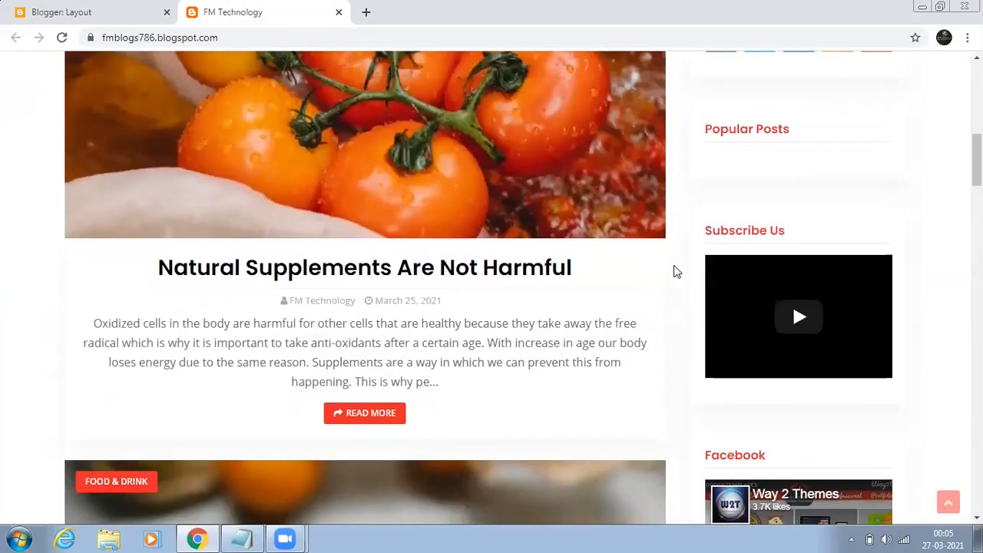
click(799, 319)
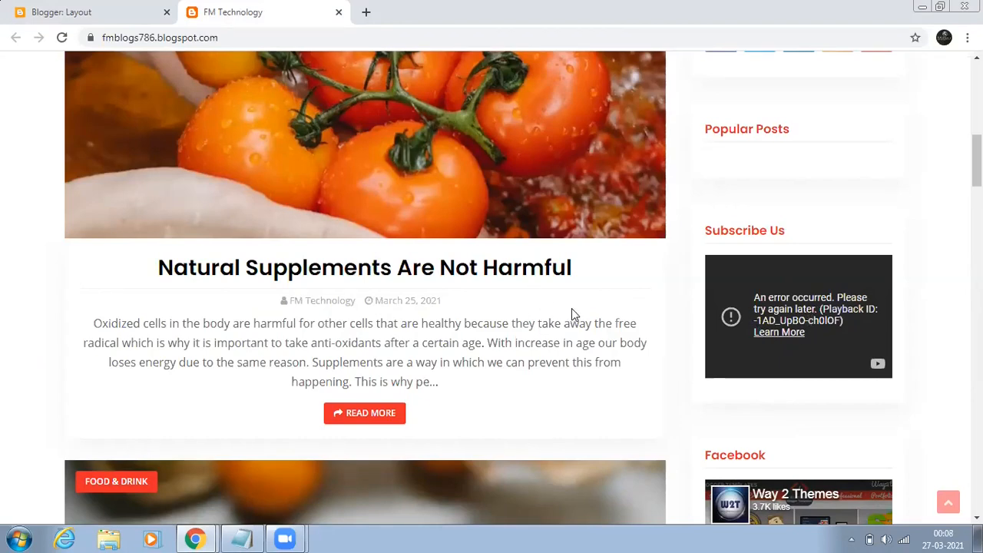
scroll(572, 313, up, 5)
scroll(572, 310, up, 2)
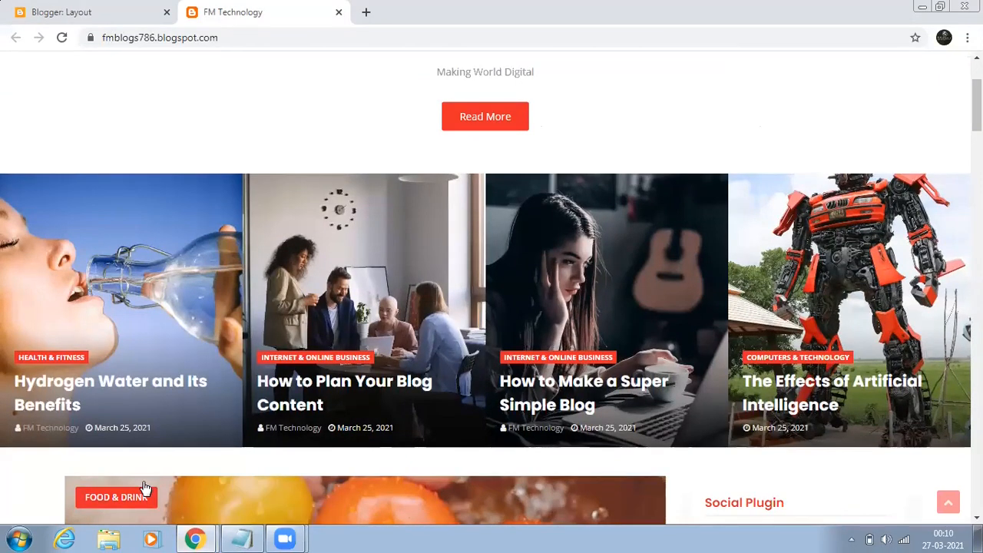
Reopen the Subscribe Us gadget for editing and copy the video ID from the Youtube Video link in the Notepad Articles file.
click(62, 9)
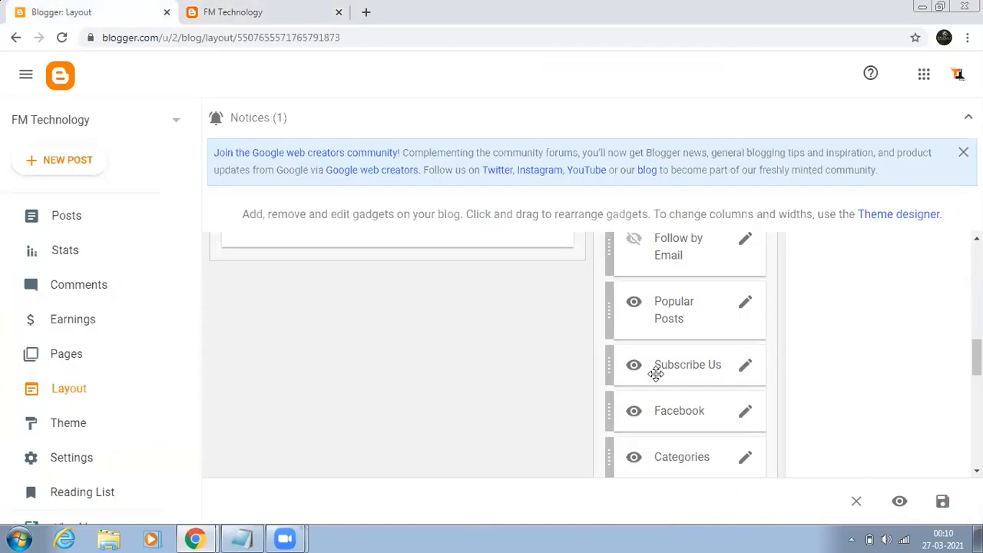
click(745, 366)
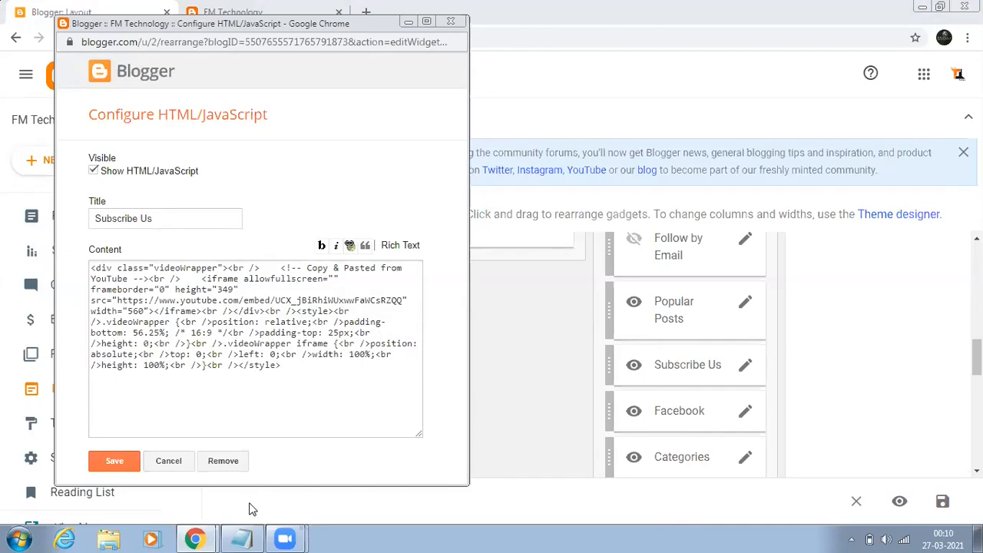
click(241, 540)
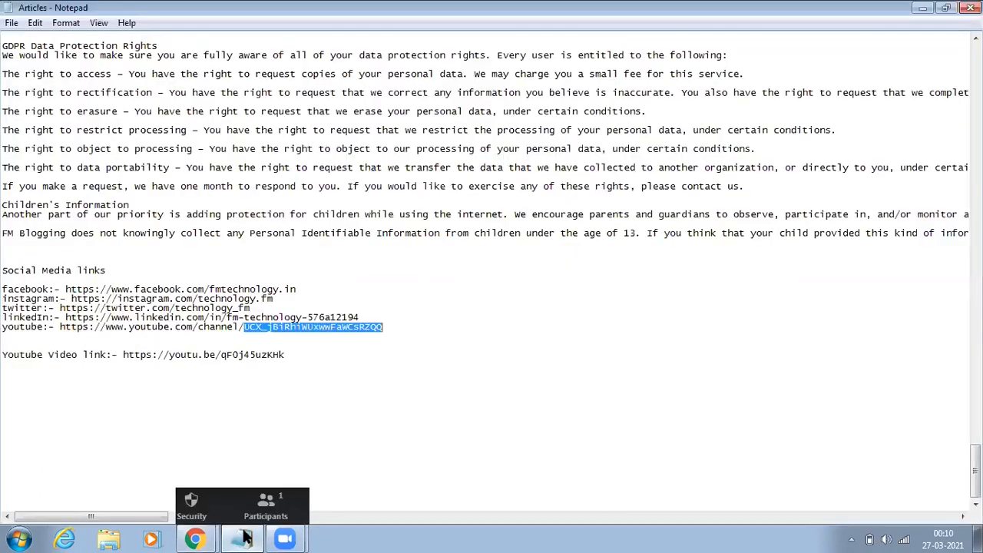
click(323, 345)
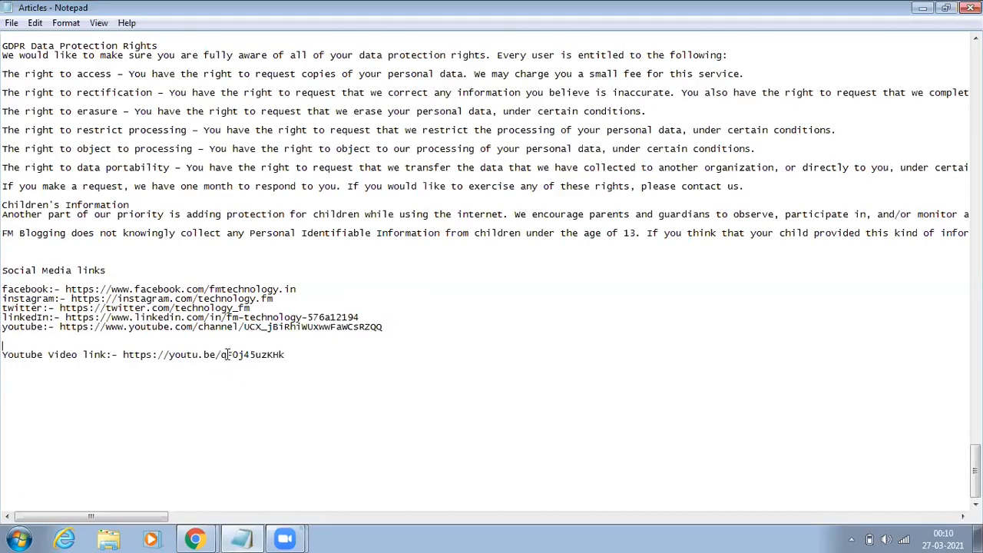
drag(222, 356, 289, 353)
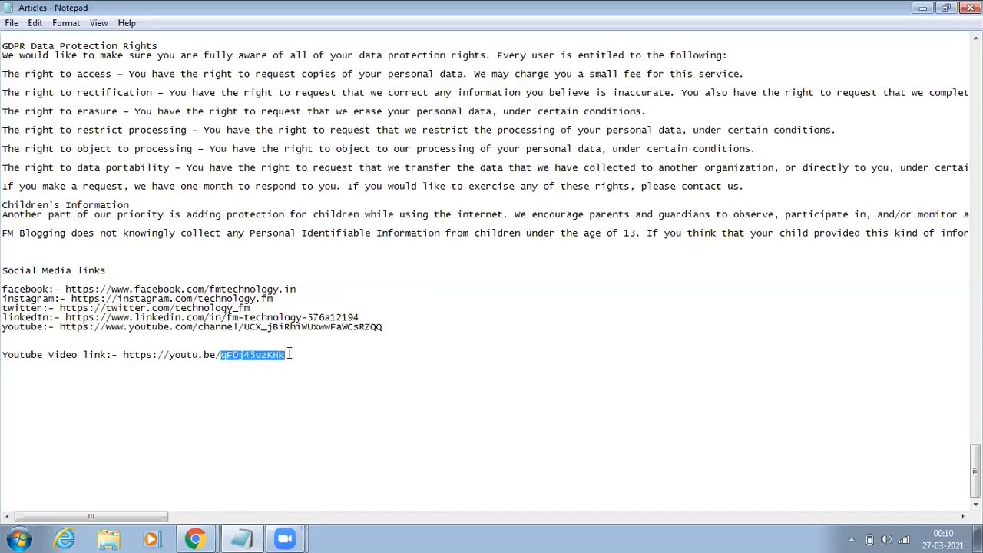
right_click(267, 354)
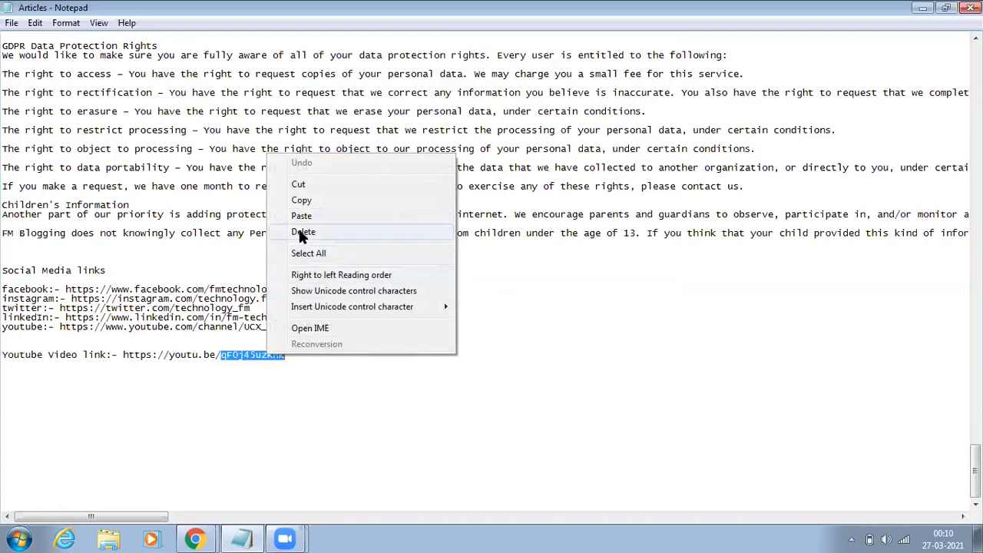
click(299, 201)
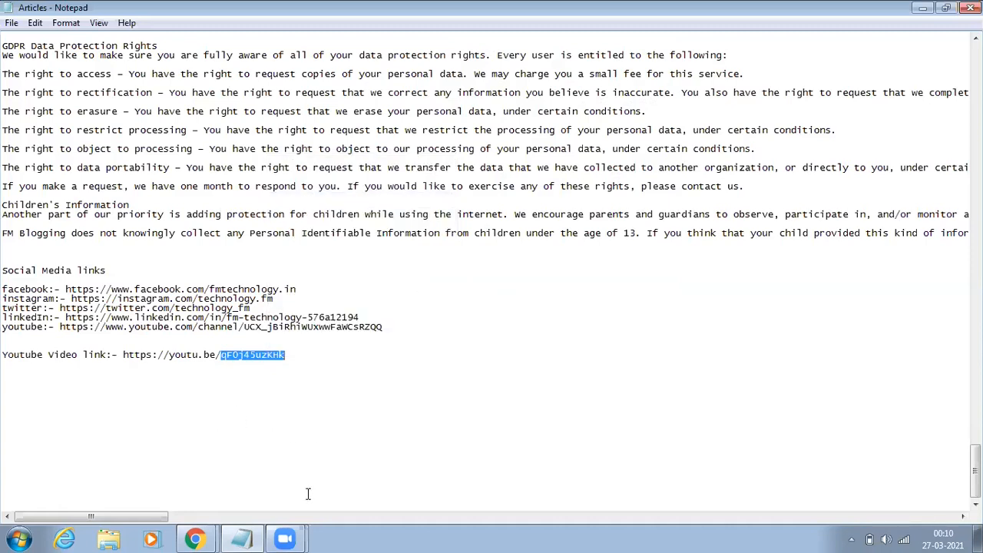
In the Subscribe Us gadget's HTML, replace the channel ID in the YouTube embed URL with the copied video ID.
click(195, 539)
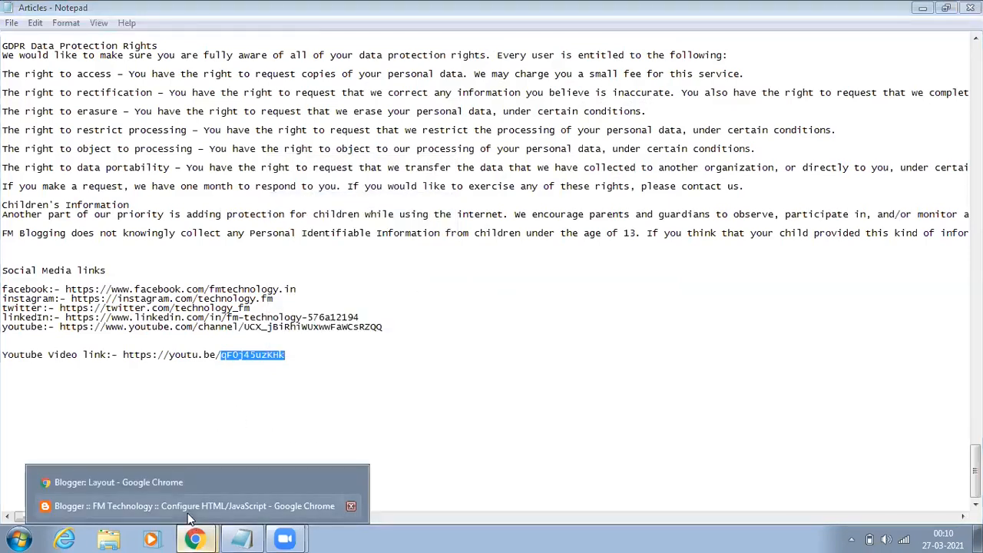
click(153, 485)
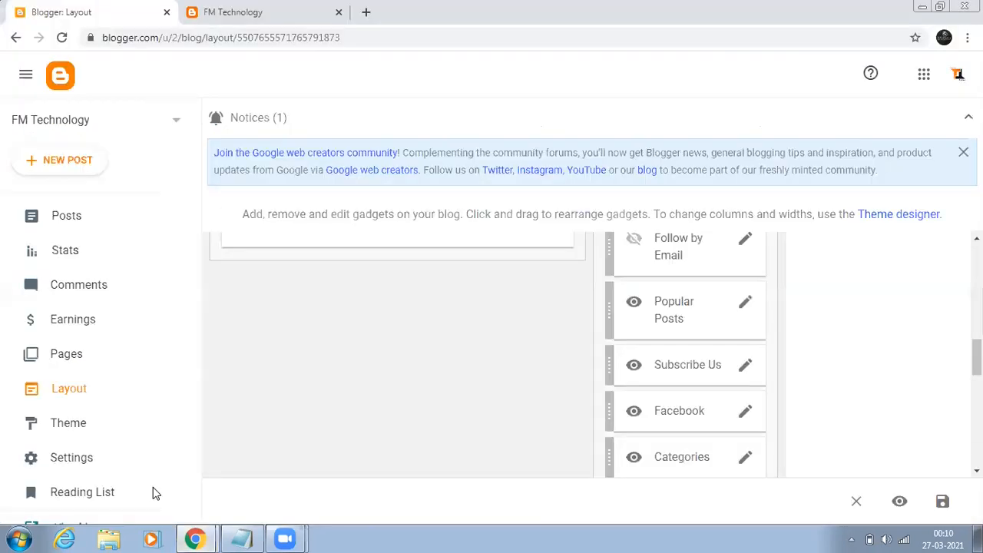
mouse_move(199, 528)
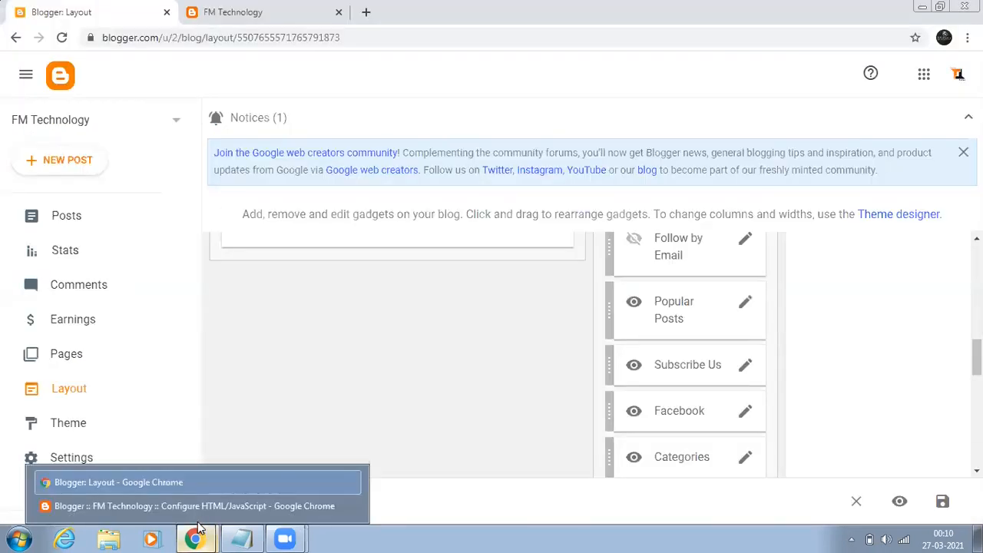
click(194, 507)
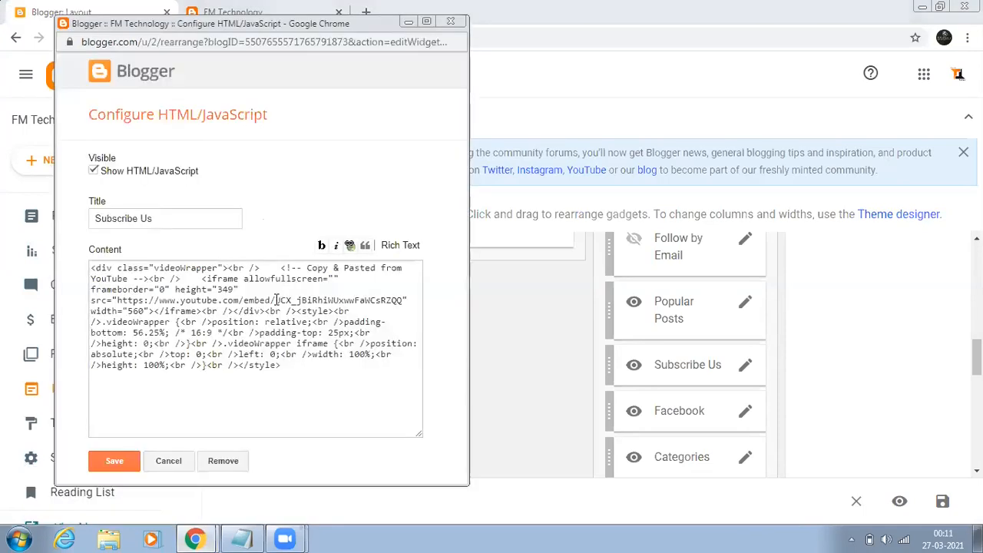
drag(275, 301, 402, 305)
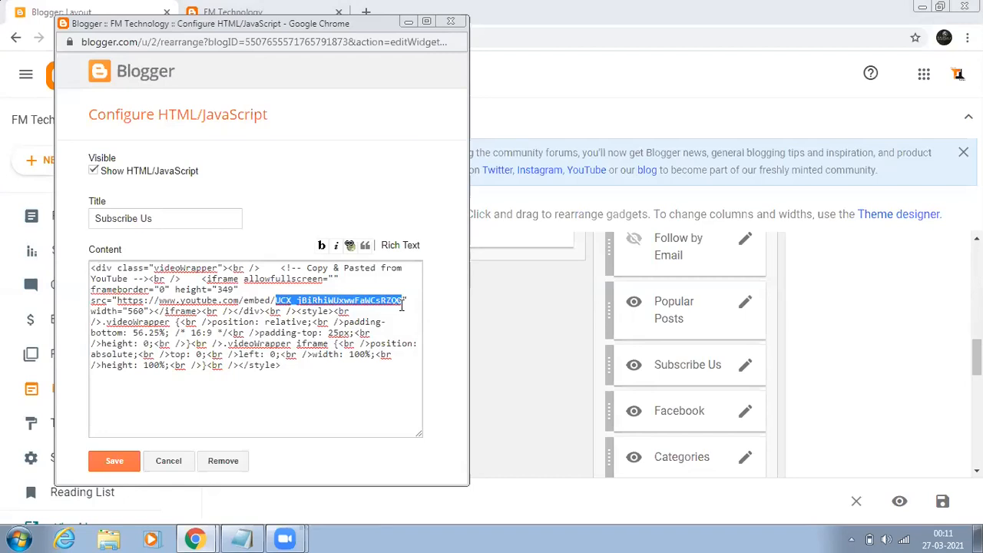
right_click(347, 300)
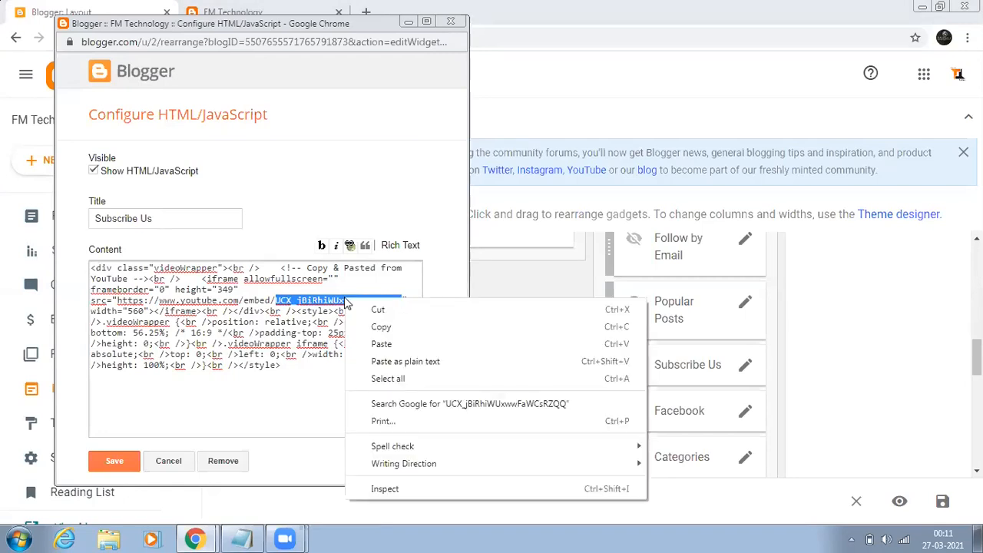
click(390, 343)
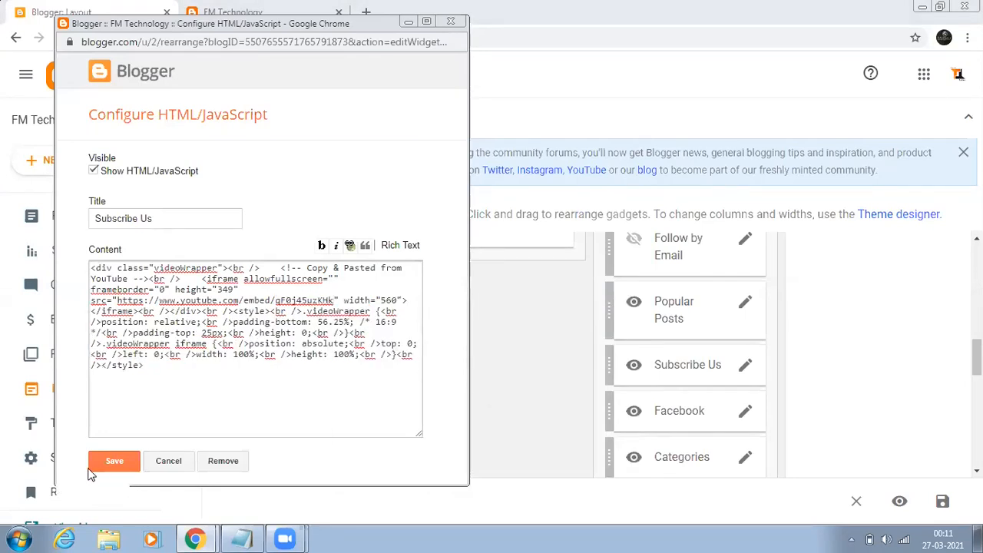
Preview the embedded video in the Subscribe Us gadget's rich text view and save the gadget.
click(393, 245)
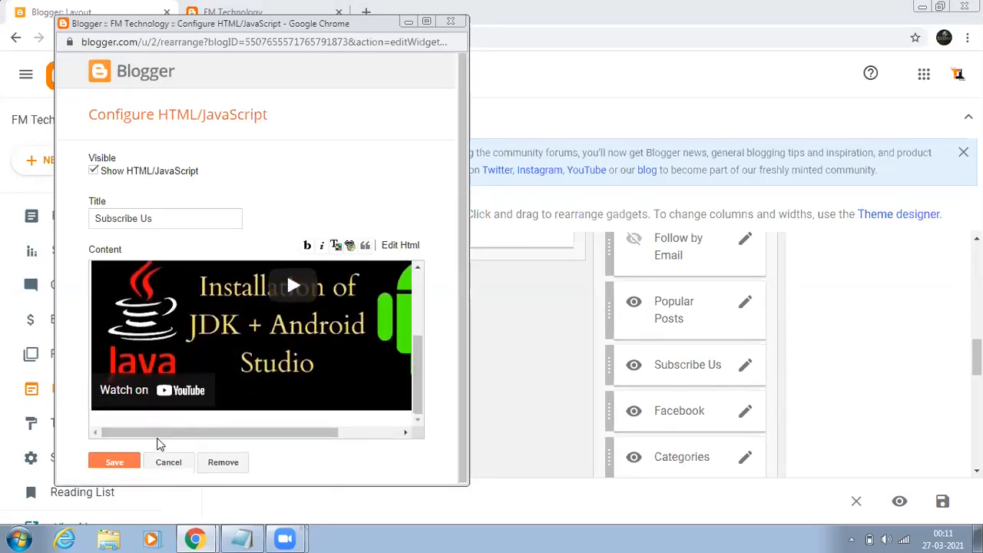
drag(172, 435, 196, 436)
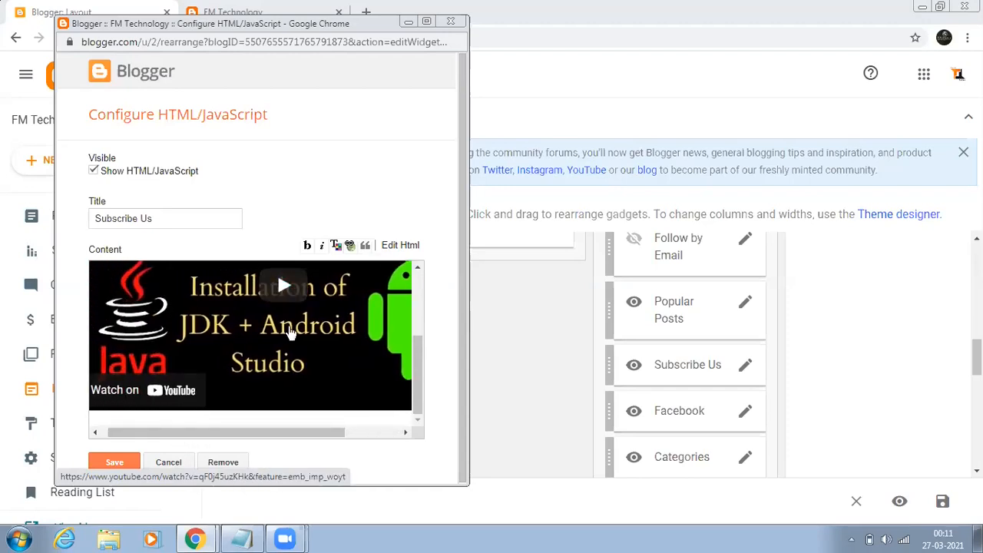
click(112, 469)
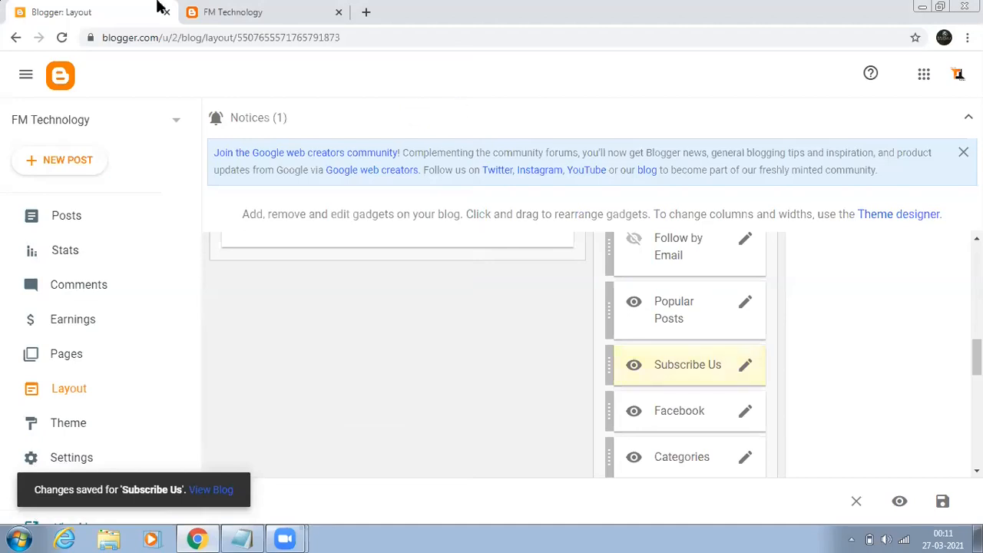
Reload the FM Technology blog, test playback of the Subscribe Us video, and check the Facebook widget below it.
click(227, 12)
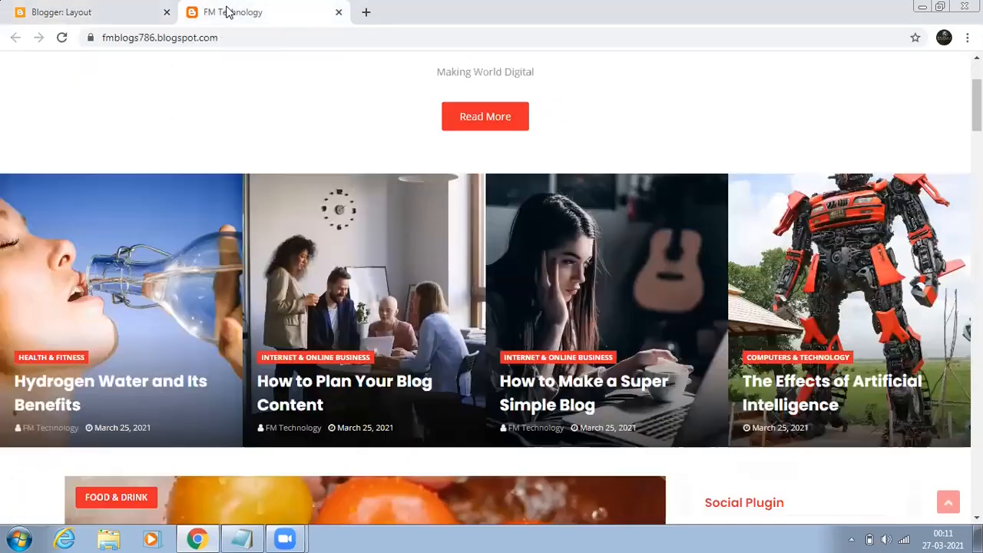
click(61, 39)
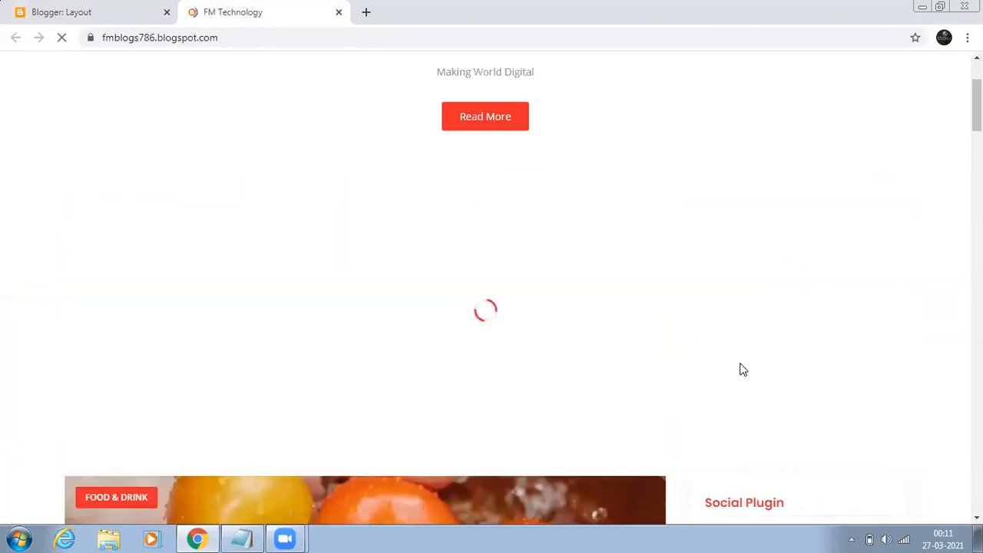
scroll(781, 351, down, 7)
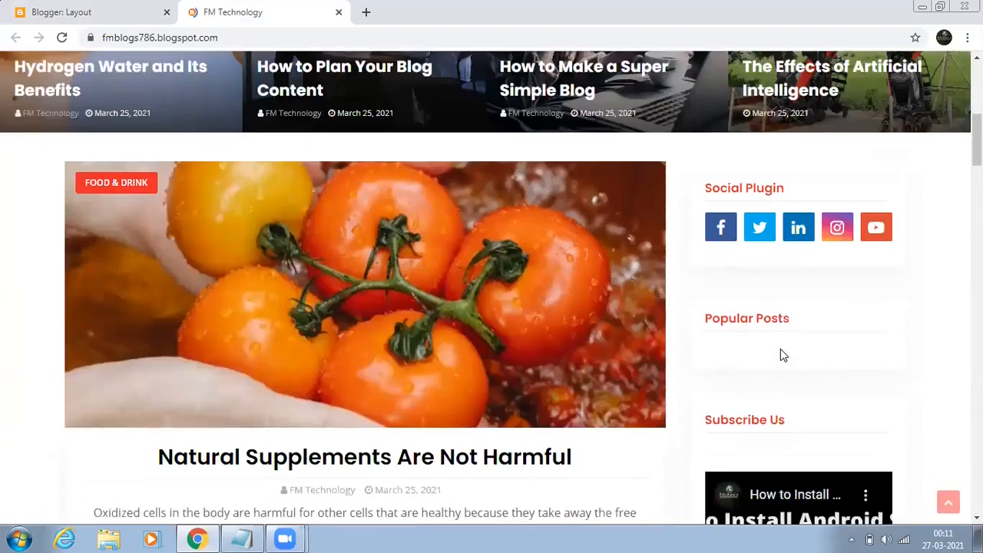
scroll(776, 369, down, 2)
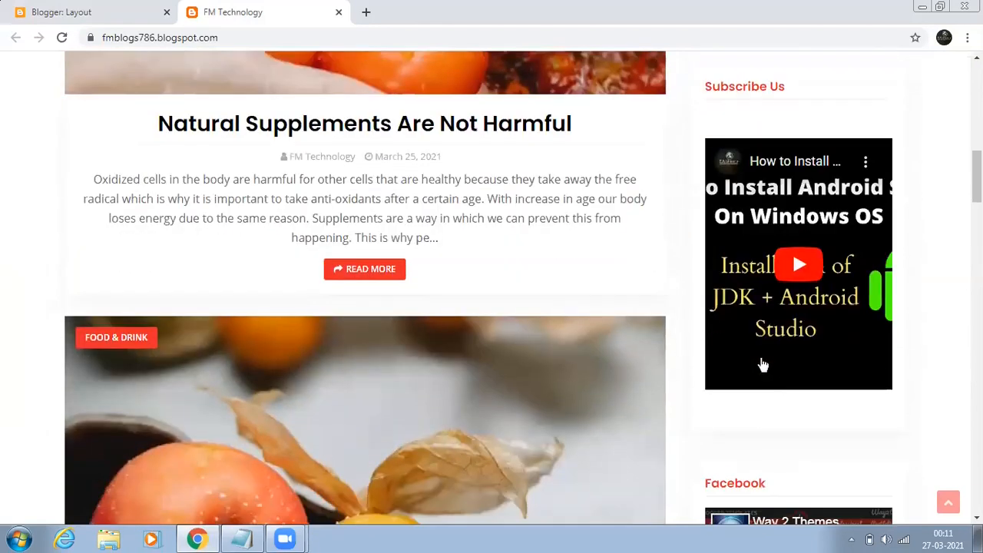
click(801, 267)
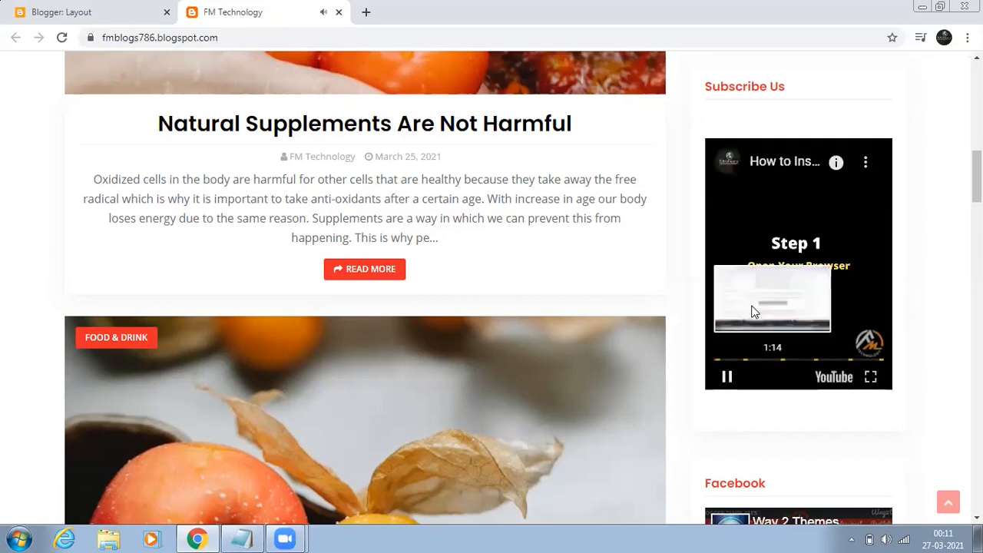
click(727, 377)
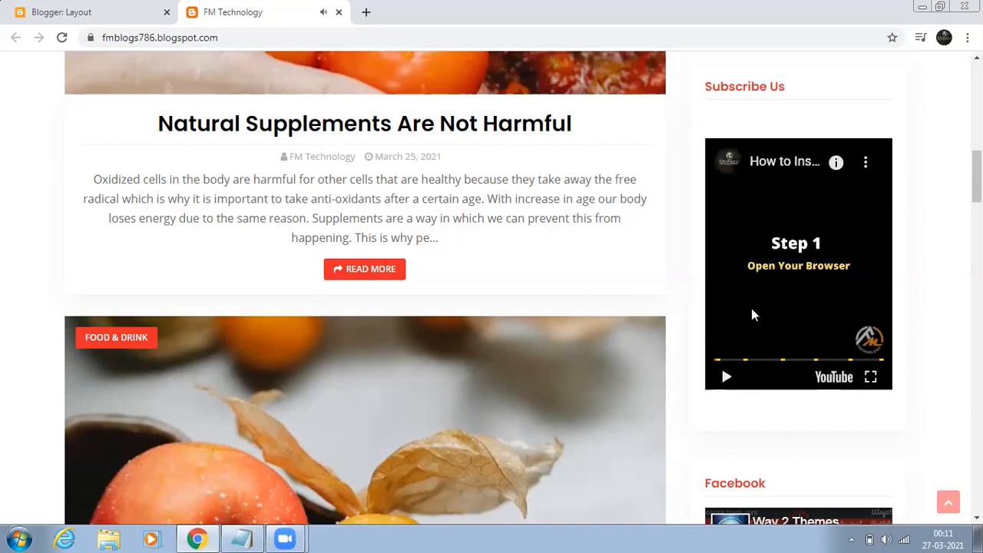
scroll(753, 313, up, 3)
scroll(753, 314, down, 2)
scroll(753, 315, down, 3)
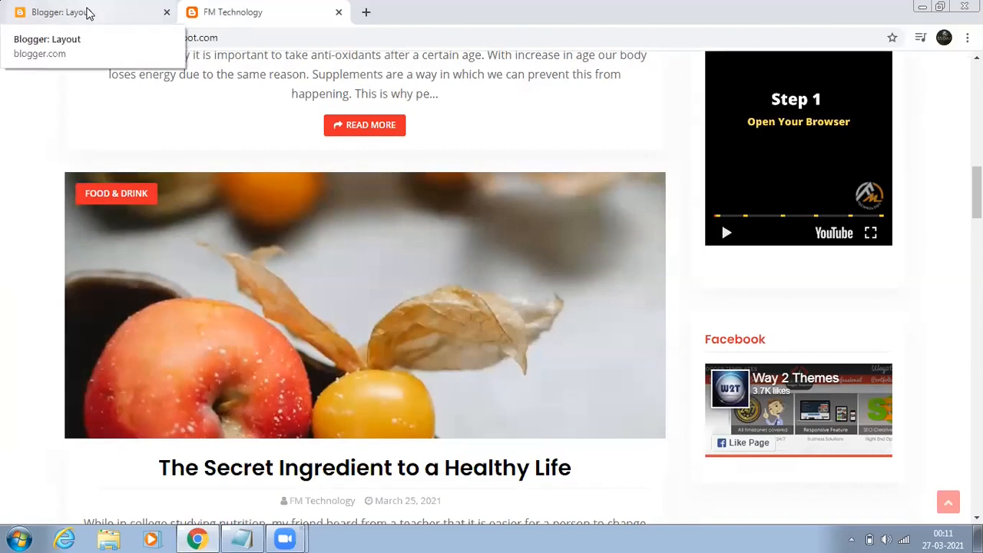
click(87, 12)
scroll(750, 392, down, 1)
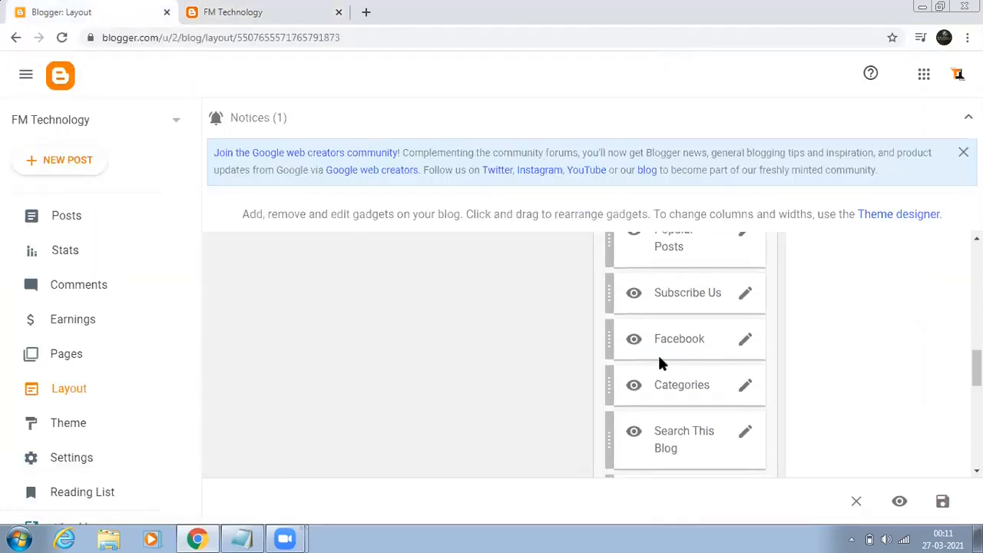
click(745, 341)
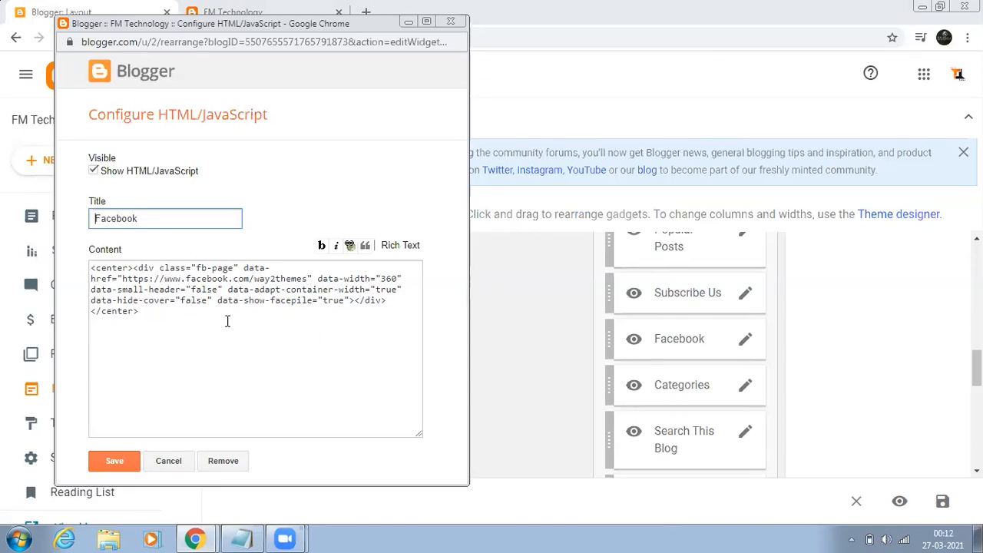
click(307, 278)
key(BackSpace)
key(BackSpace)
key(BackSpace)
key(BackSpace)
key(BackSpace)
key(BackSpace)
key(BackSpace)
key(BackSpace)
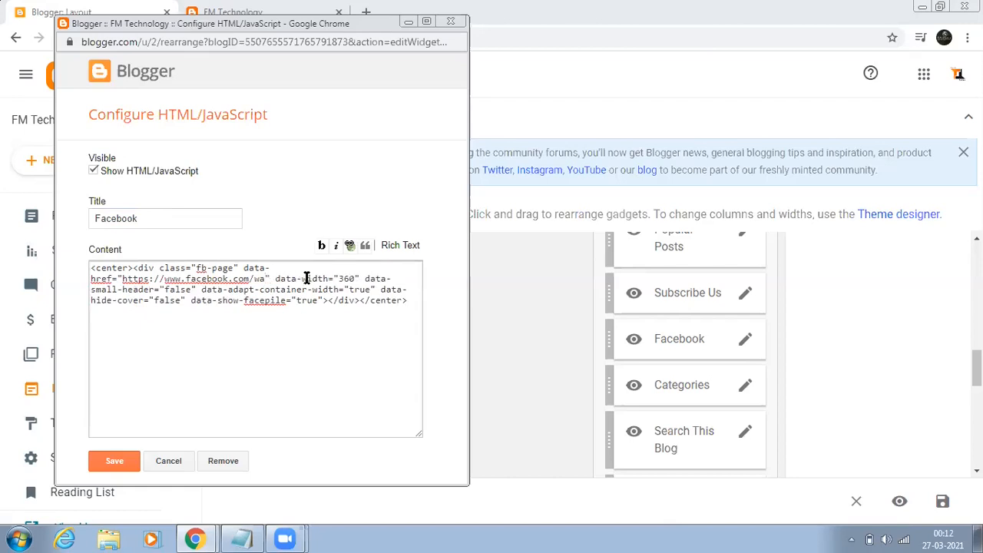
key(BackSpace)
key(BackSpace)
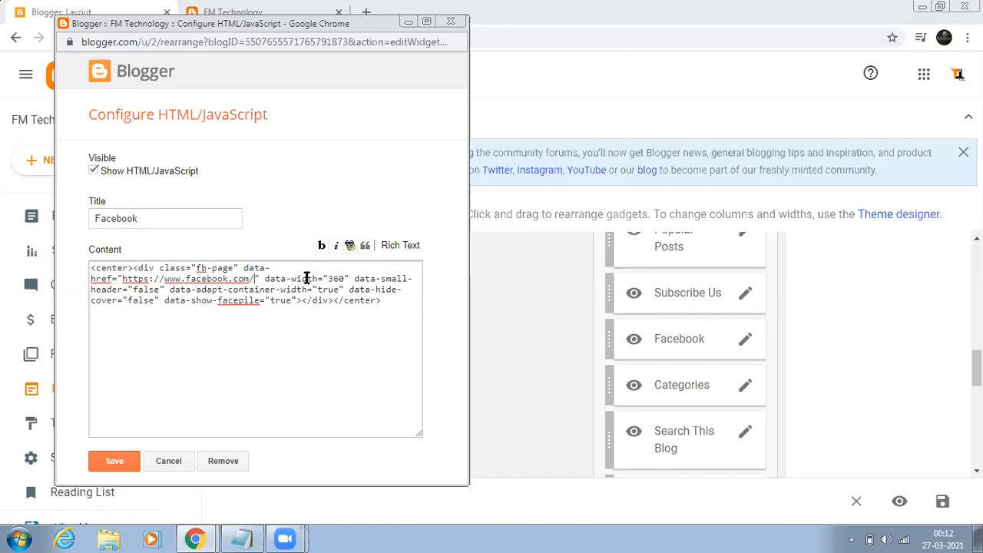
text(fm)
text(technol)
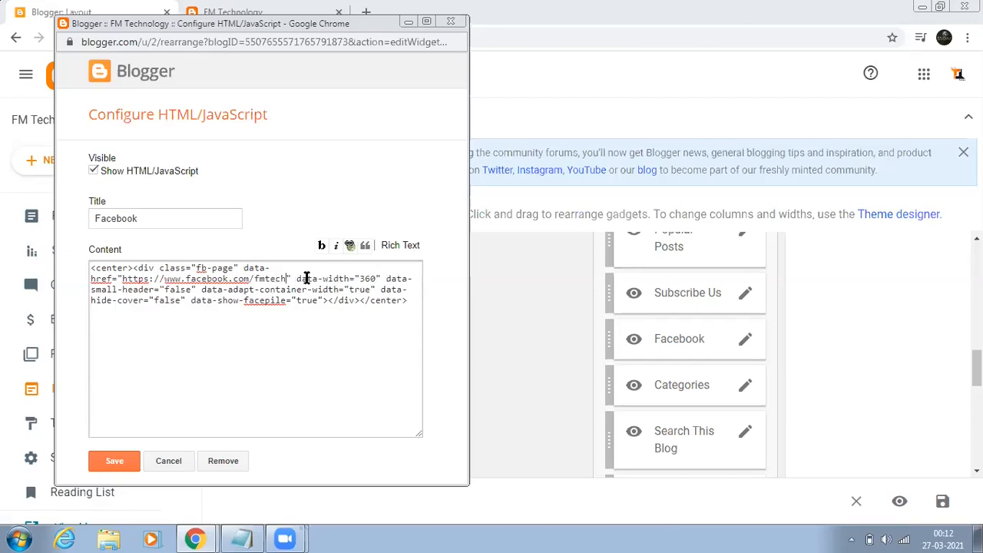
text(ogy.in" data-)
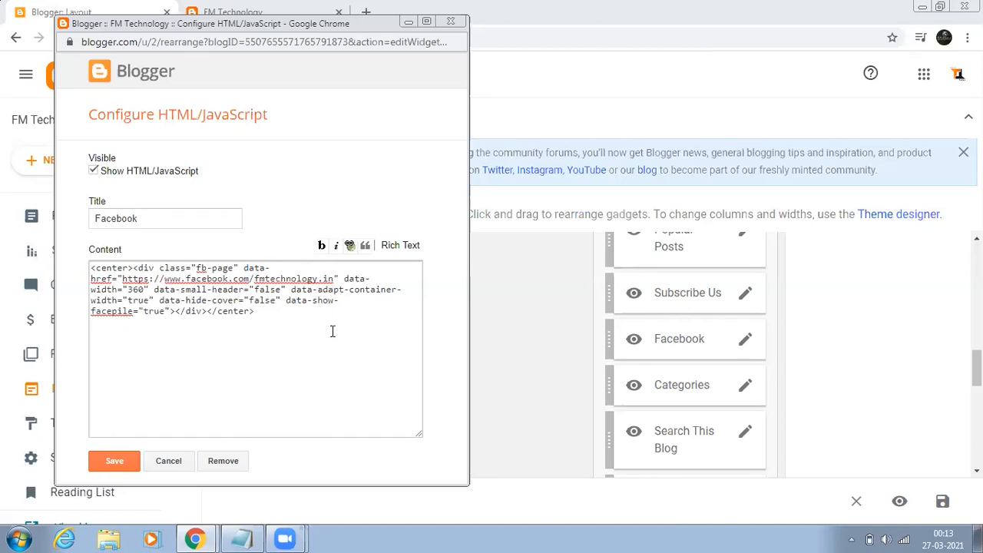
click(116, 462)
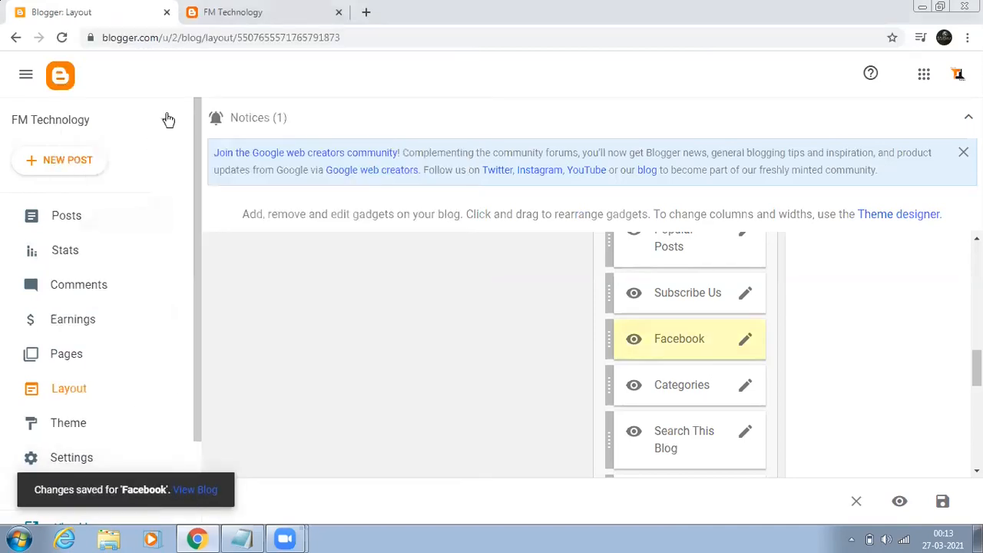
Reload the FM Technology blog and check the Facebook, Categories and Search This Blog widgets in the sidebar.
click(233, 12)
click(61, 36)
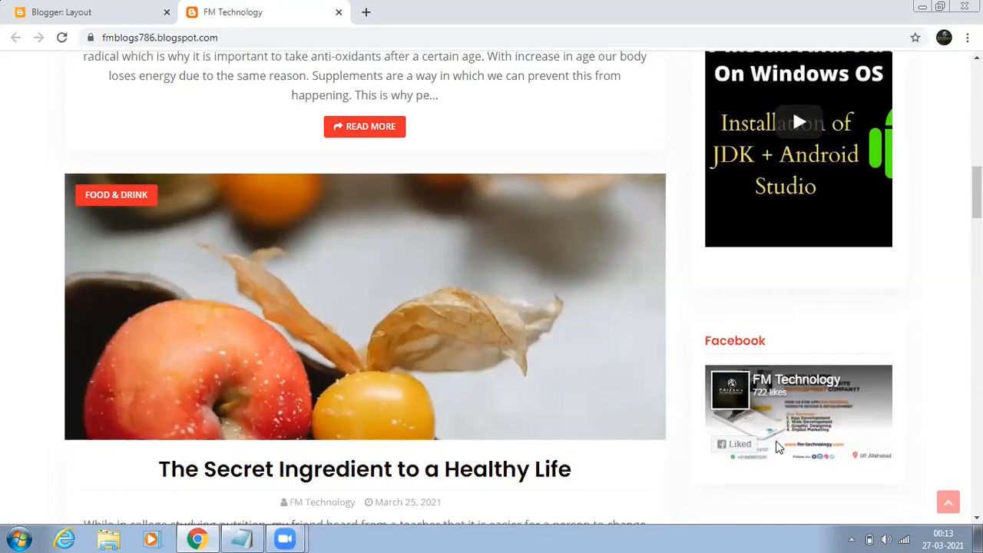
scroll(843, 300, down, 2)
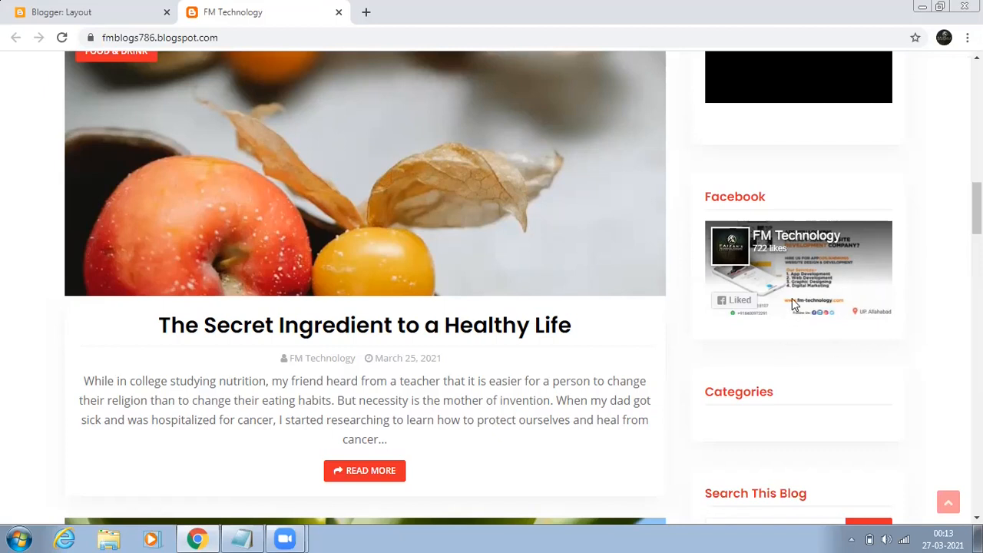
scroll(792, 298, up, 1)
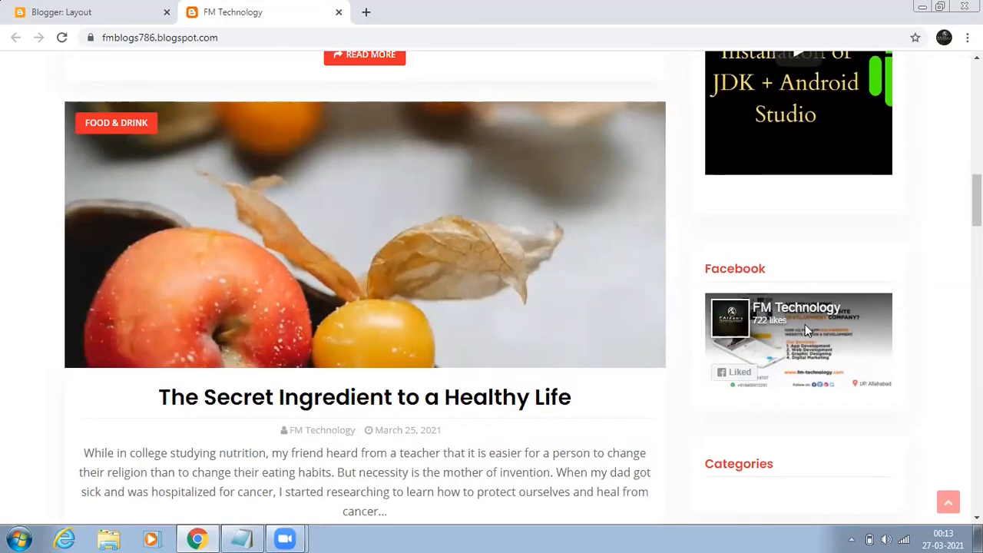
scroll(799, 277, down, 3)
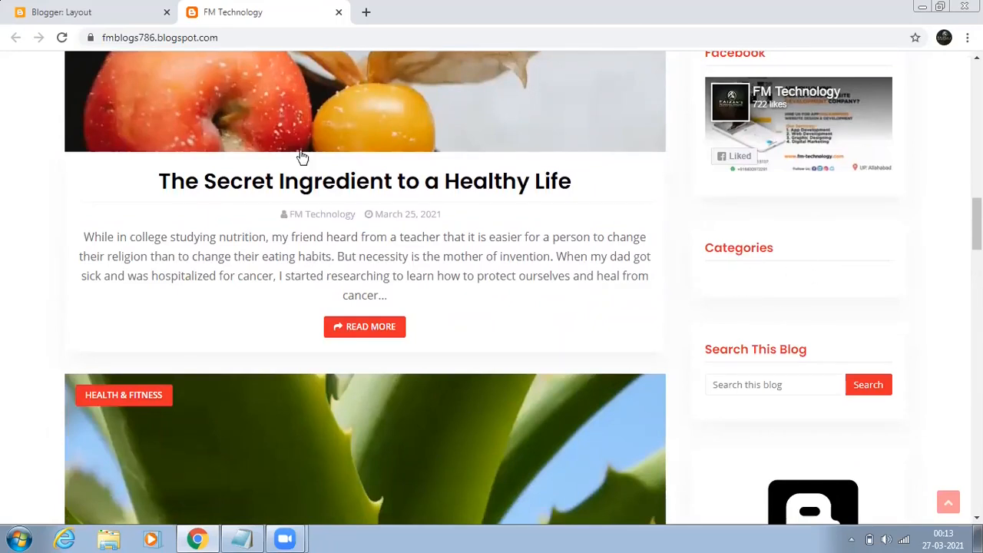
Configure the Categories gadget in the Blogger layout to show all labels with the number of posts per label, and save.
click(94, 9)
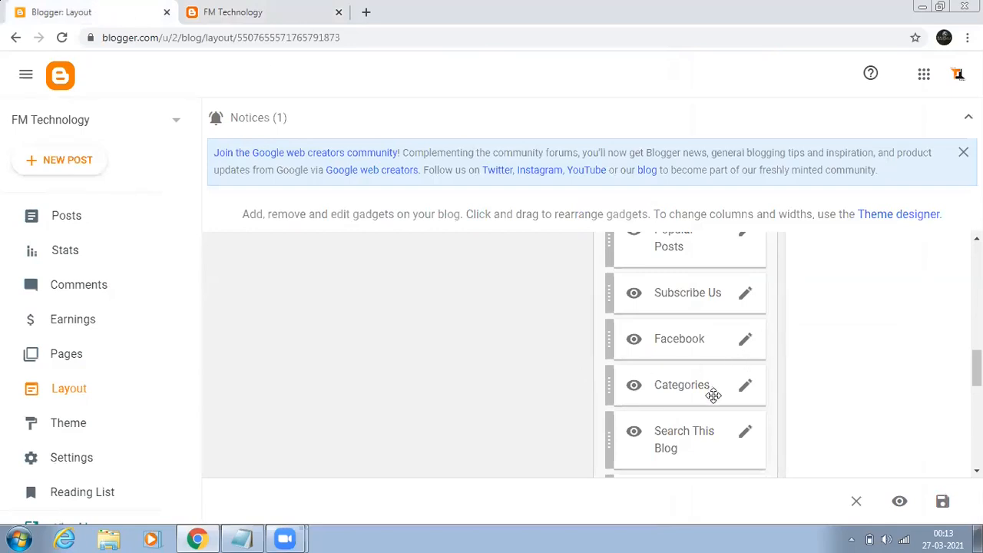
click(745, 386)
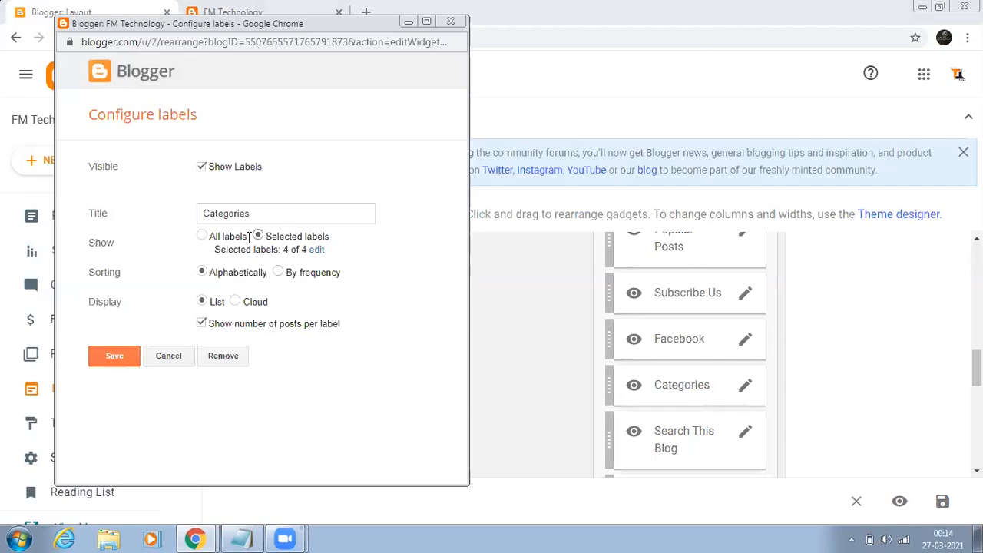
click(200, 236)
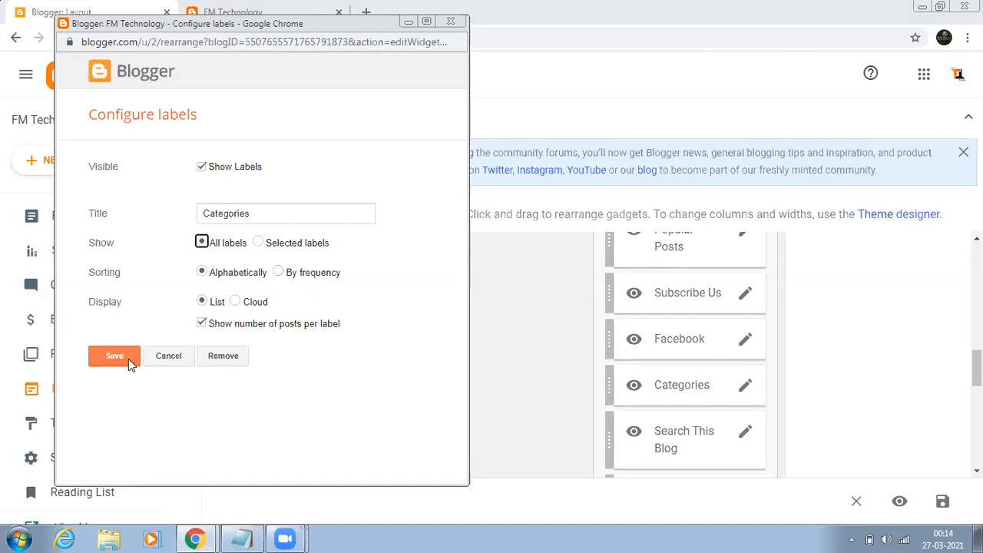
click(201, 324)
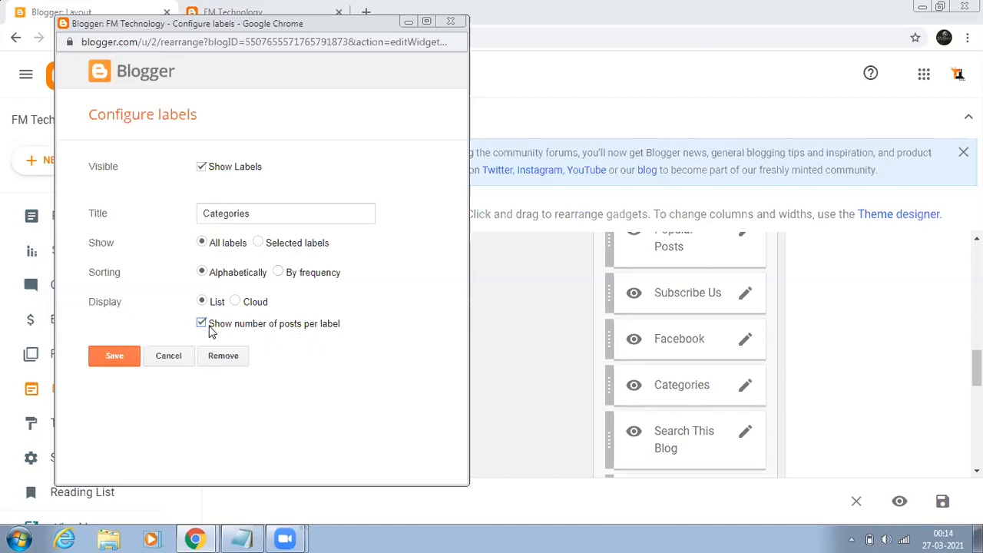
click(121, 360)
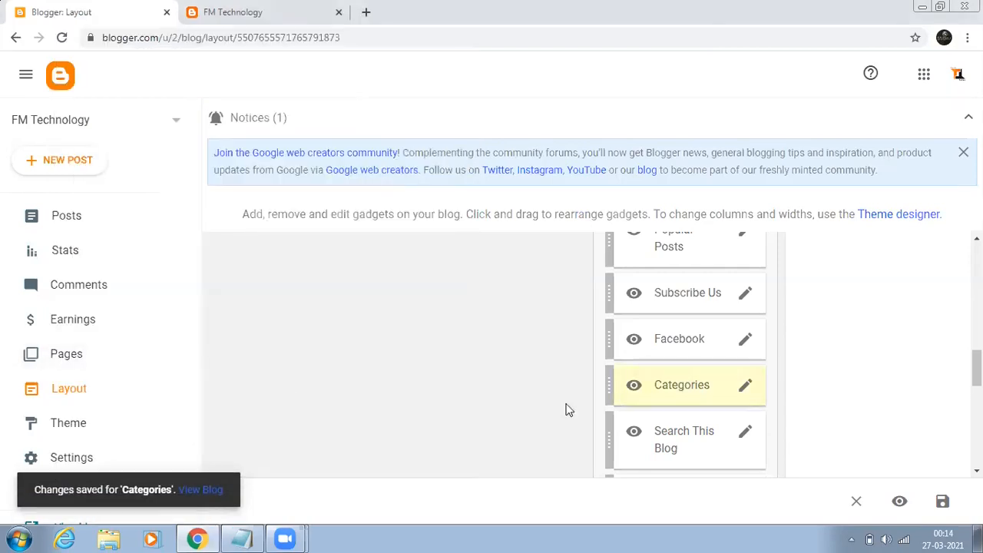
Review the number-of-posts option in the Labels gadget of the sidebar layout and save the gadget.
scroll(459, 415, down, 1)
scroll(458, 417, down, 3)
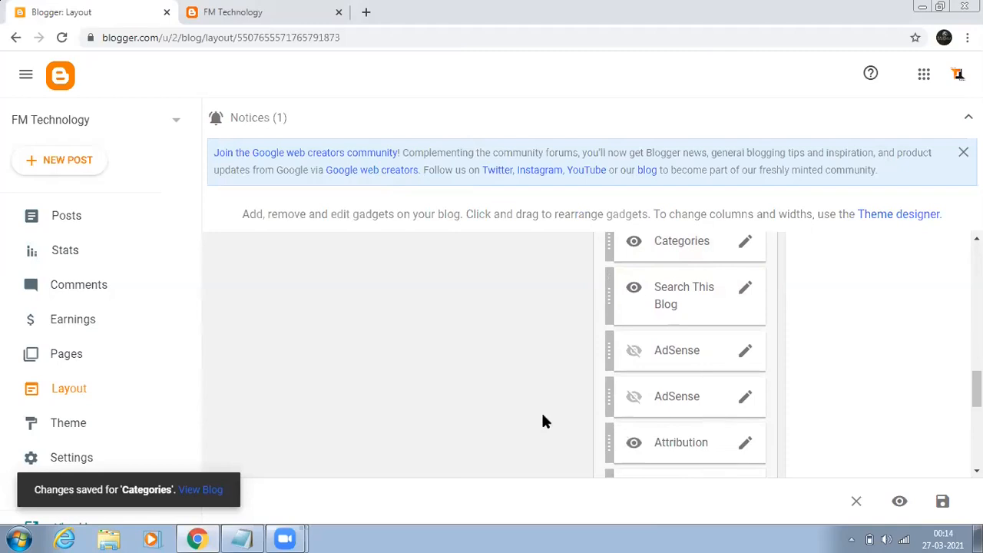
scroll(695, 408, down, 1)
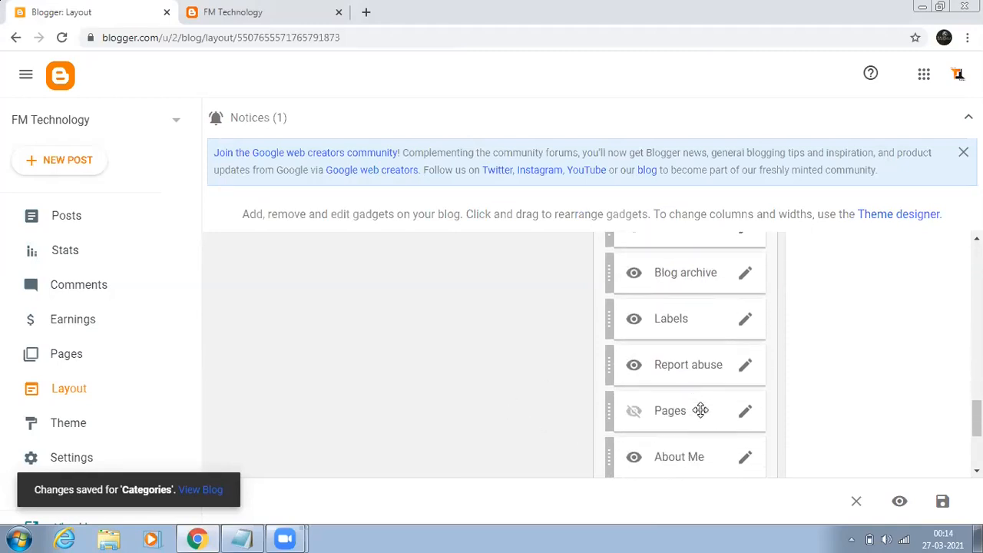
scroll(725, 374, up, 1)
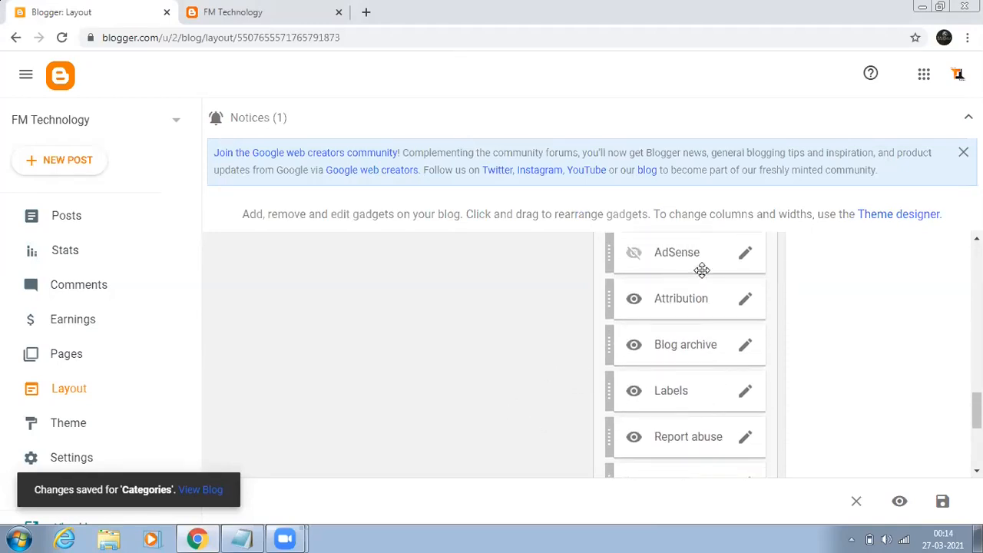
click(744, 393)
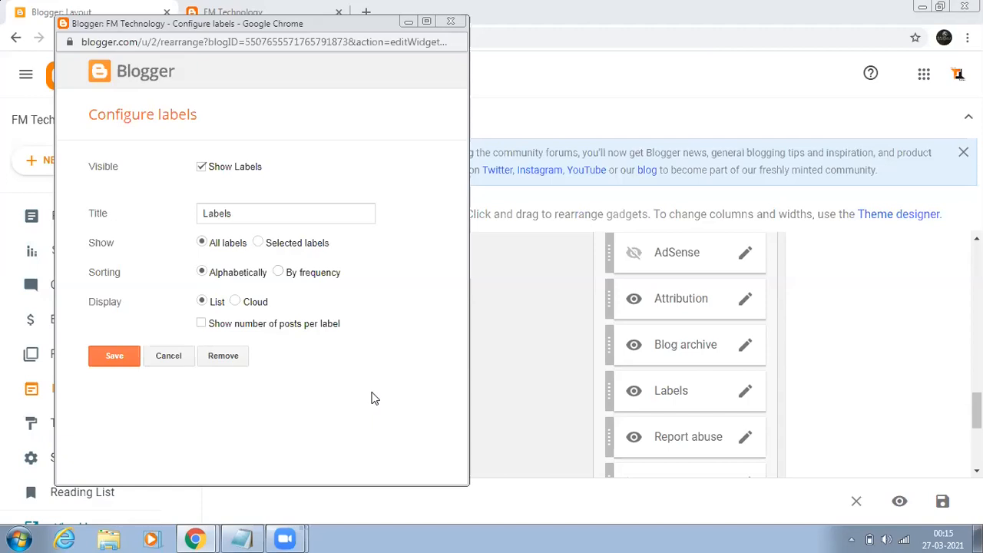
click(202, 325)
click(202, 324)
click(116, 356)
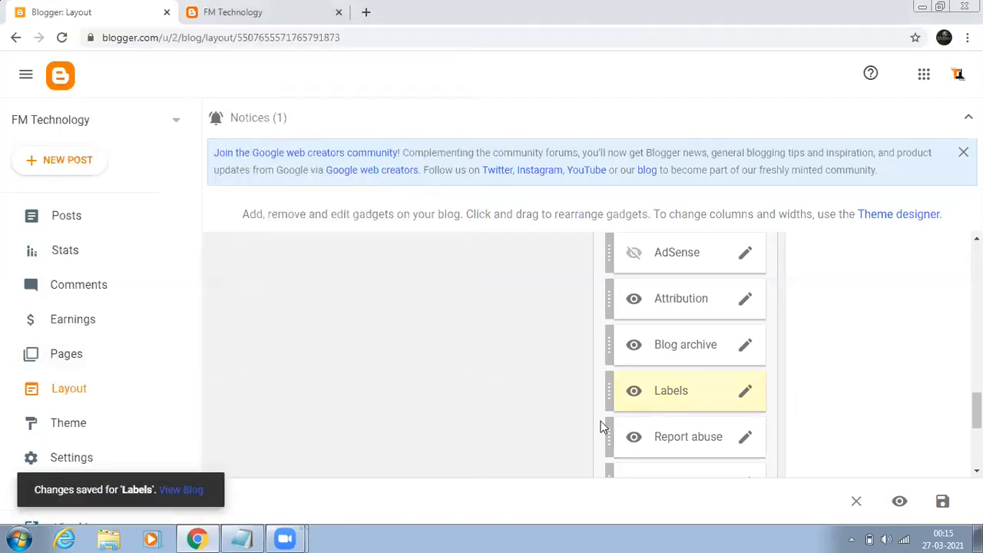
Look through the remaining sidebar gadgets in the layout and open the Footer Menu Widget to examine its links.
scroll(697, 417, down, 2)
scroll(704, 384, down, 2)
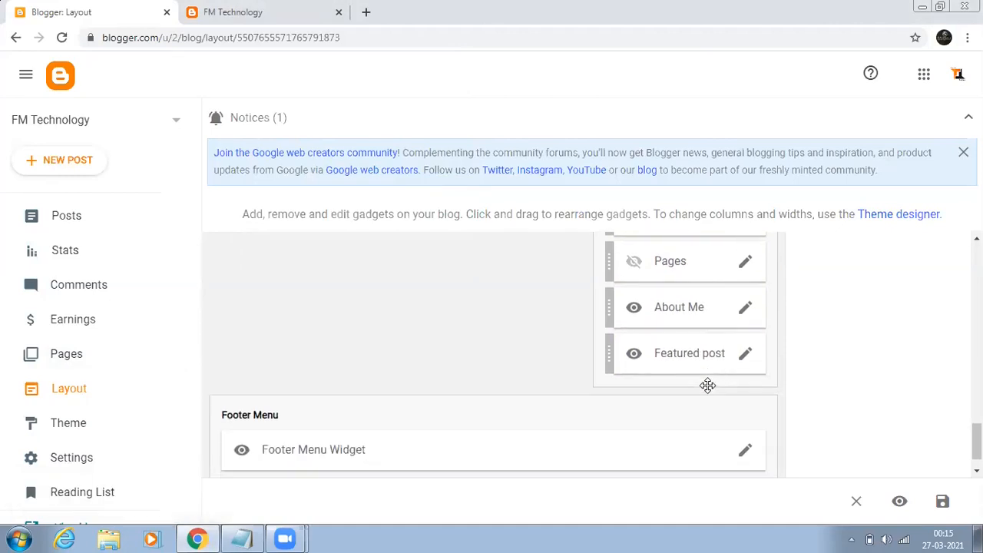
scroll(709, 388, up, 3)
scroll(711, 392, down, 3)
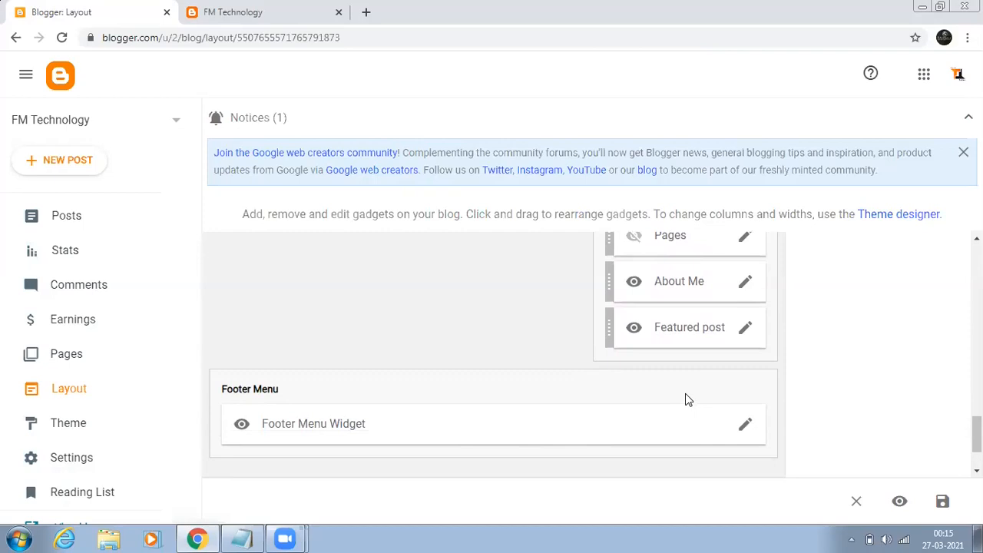
scroll(687, 399, up, 2)
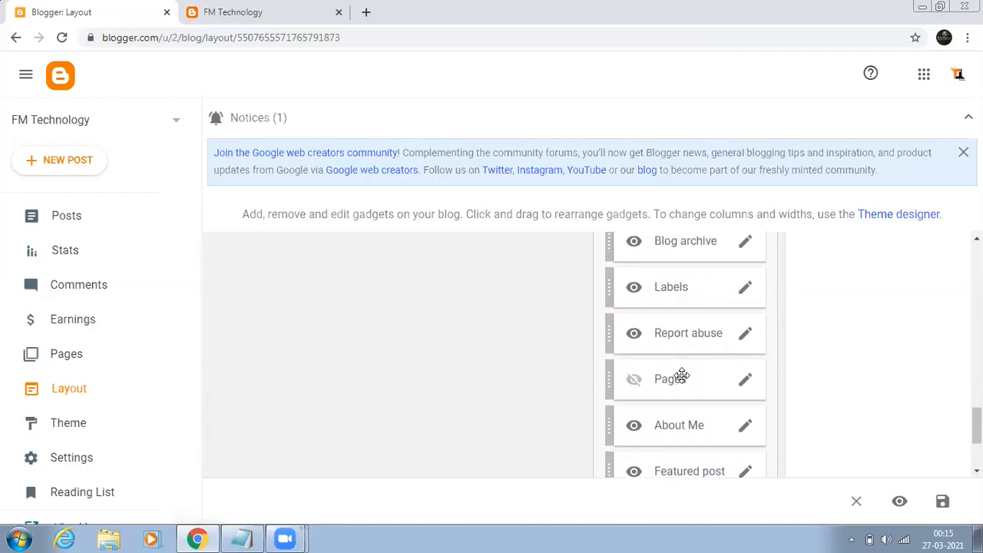
scroll(707, 362, down, 2)
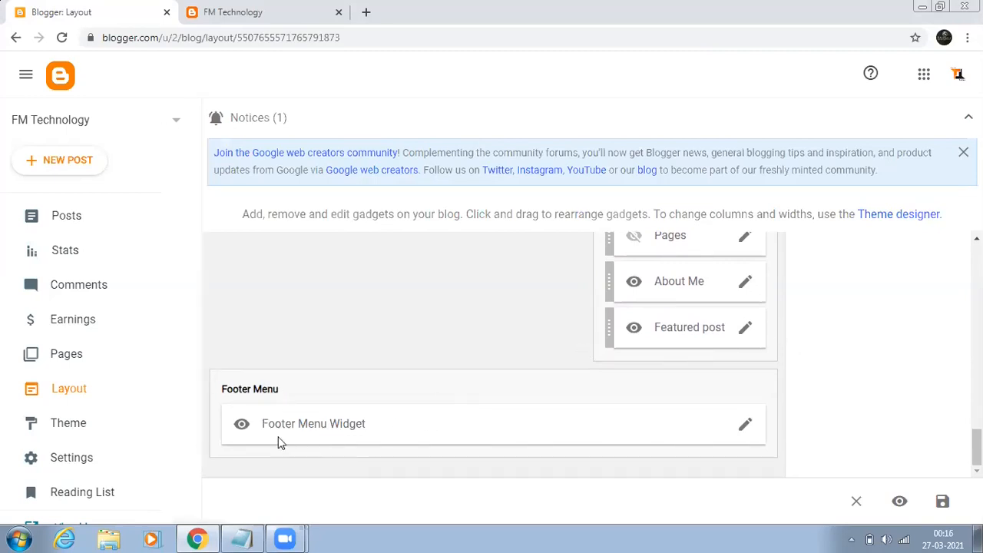
click(744, 429)
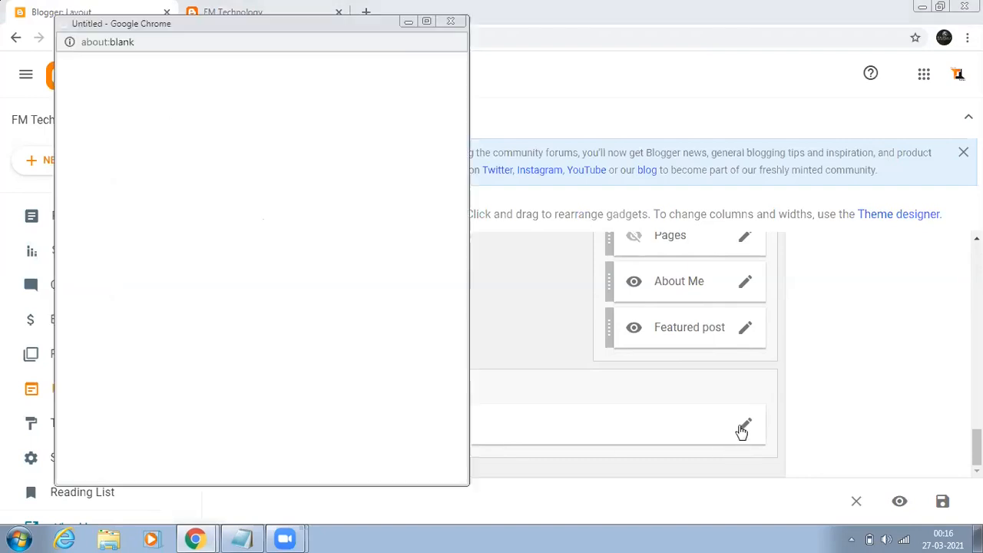
scroll(219, 338, down, 1)
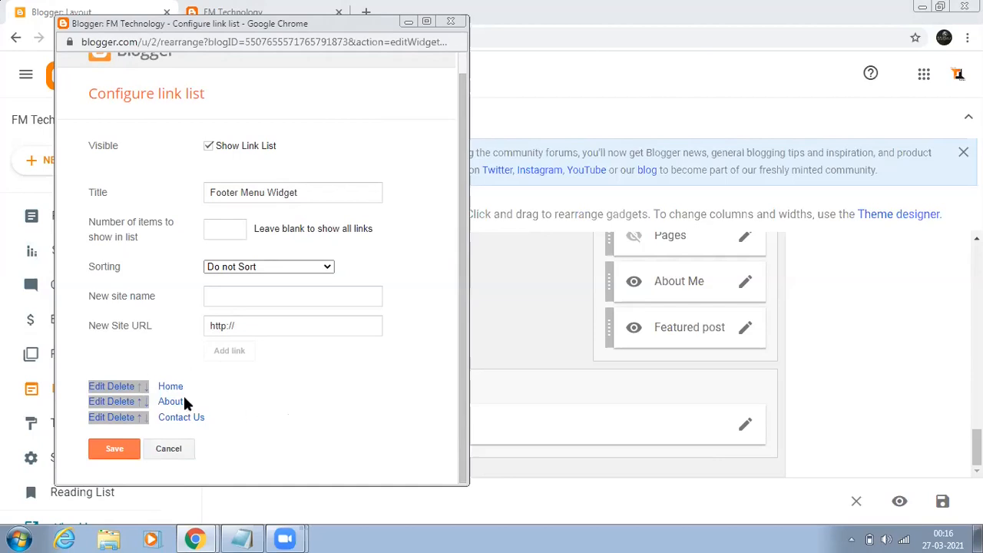
Switch to the FM Technology blog and examine the footer menu at the end of the page.
click(409, 22)
click(279, 11)
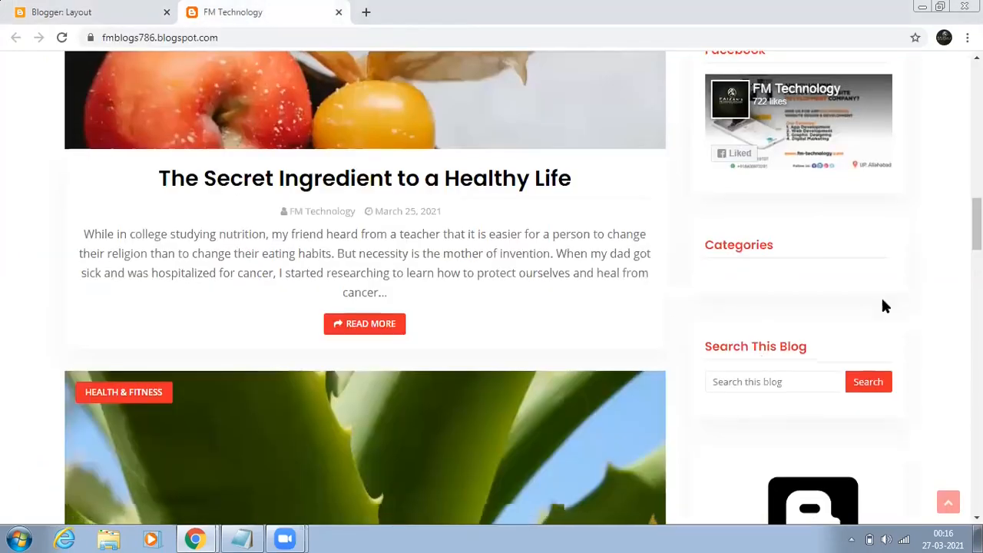
scroll(883, 305, down, 1)
scroll(415, 500, down, 10)
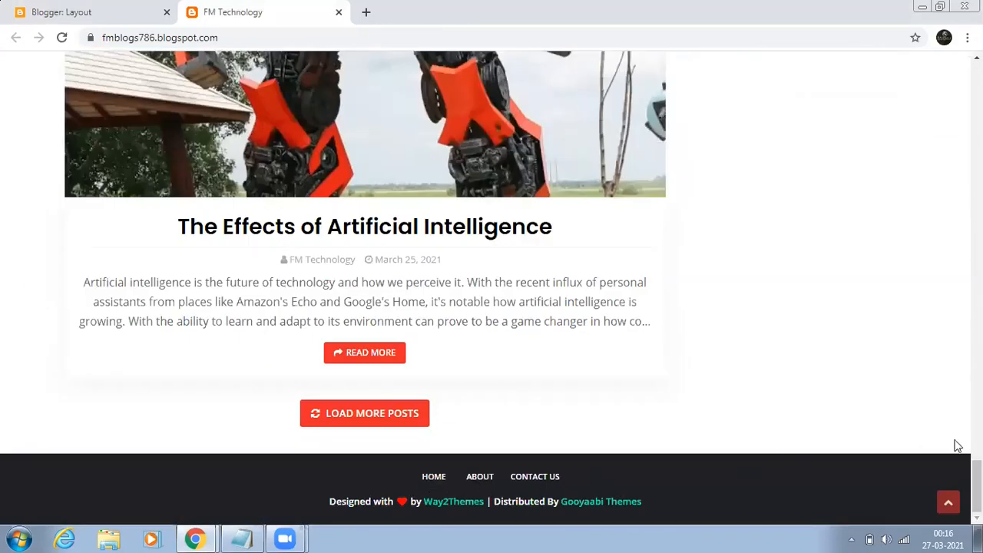
Return to the Blogger layout and open the Home link of the Footer Menu Widget for editing.
click(86, 10)
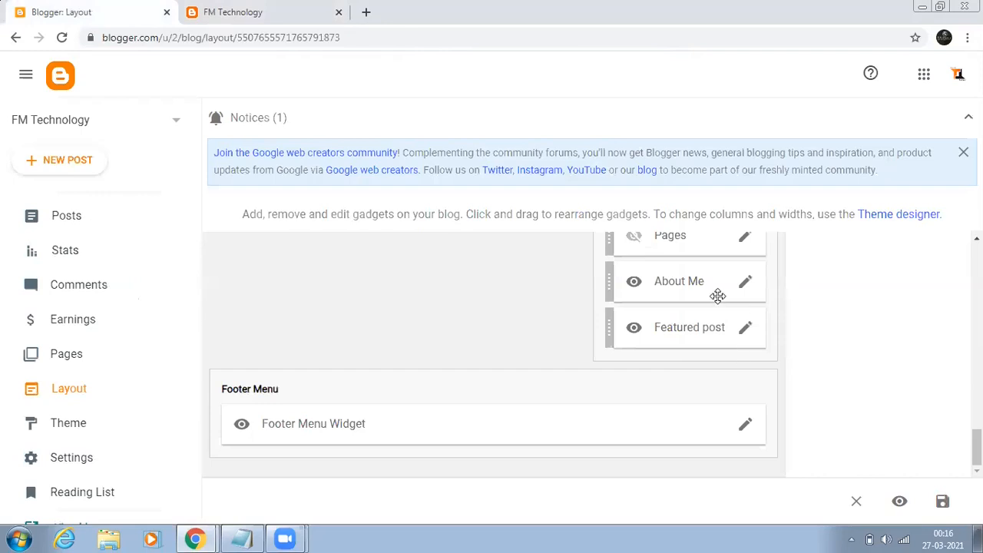
click(745, 428)
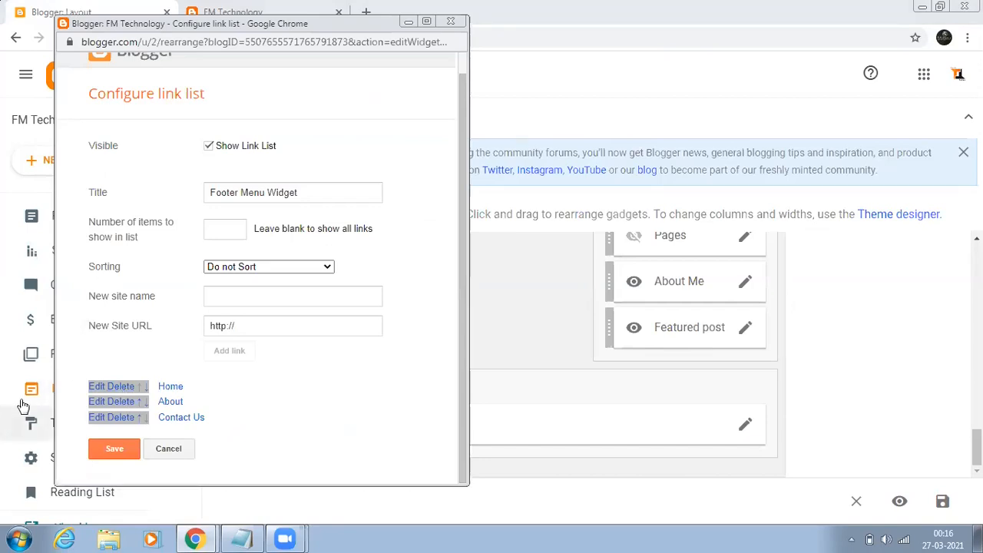
click(96, 388)
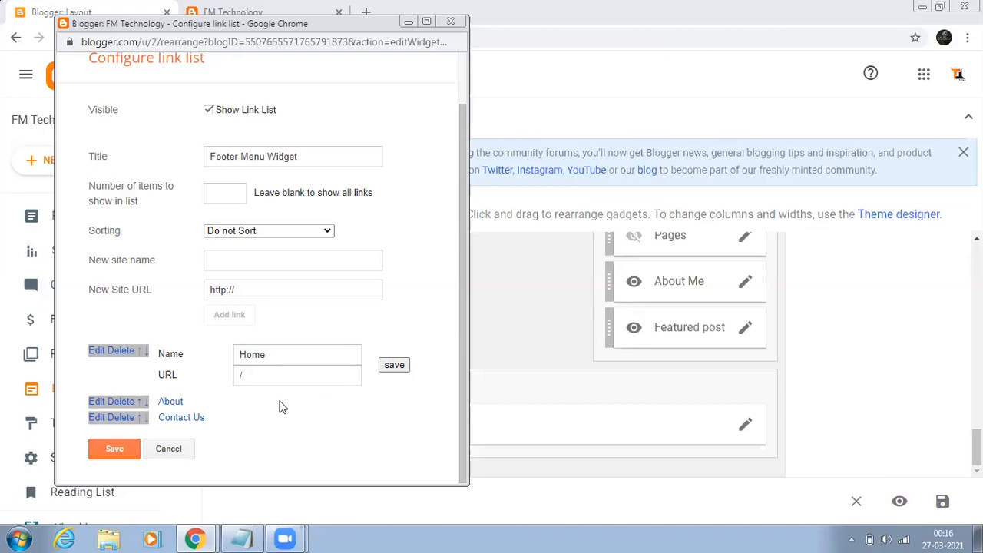
click(408, 22)
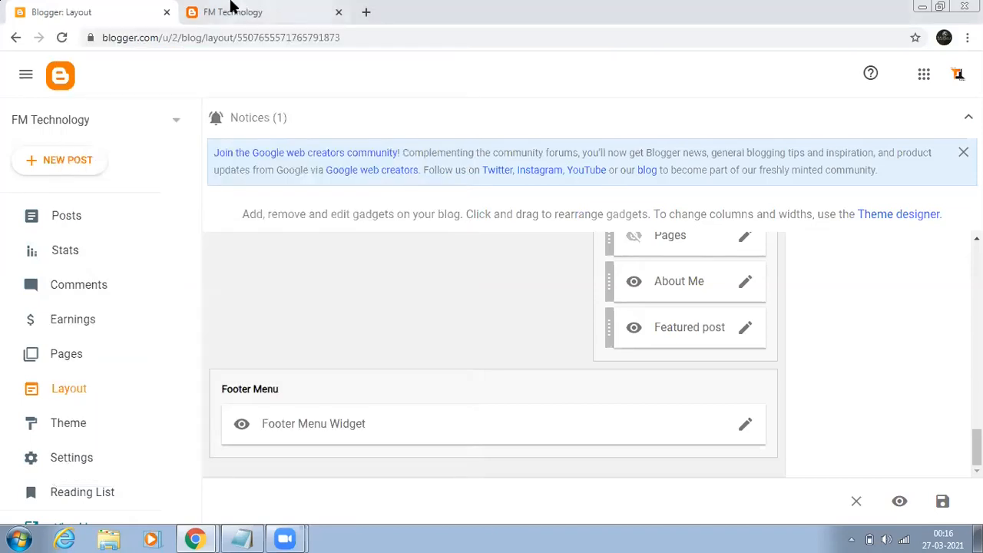
Load the home page of the FM Technology blog and copy its address, fmblogs786.blogspot.com.
click(234, 10)
drag(977, 487, 978, 89)
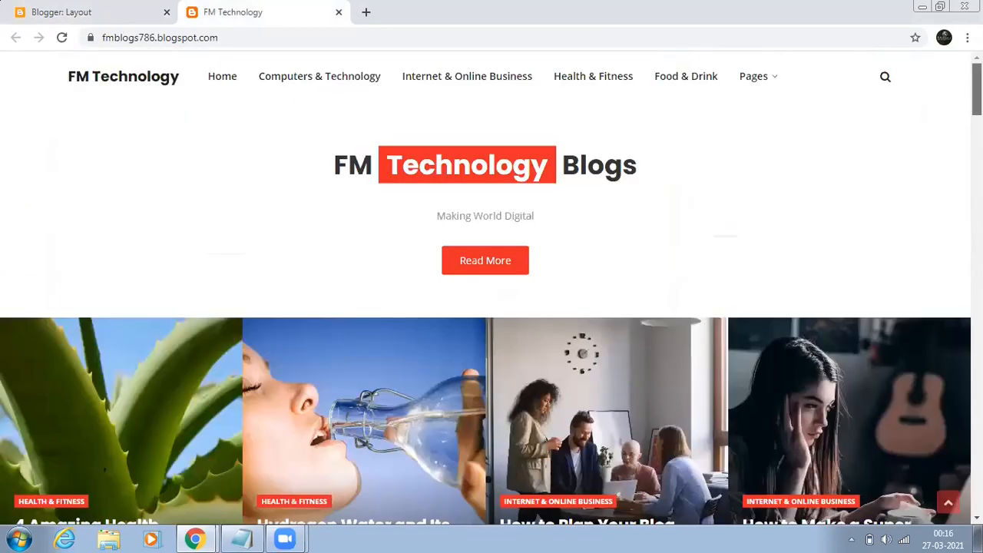
click(222, 80)
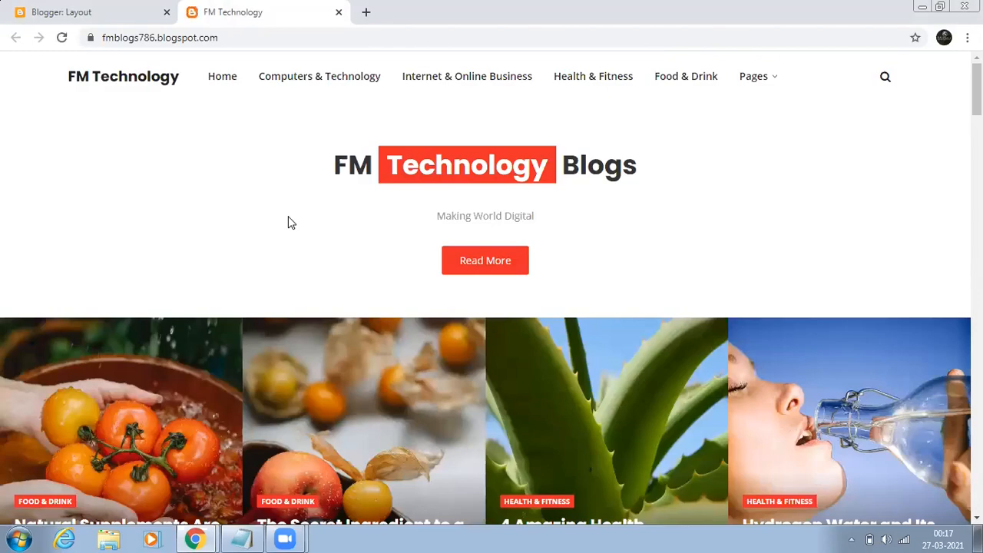
scroll(305, 353, down, 8)
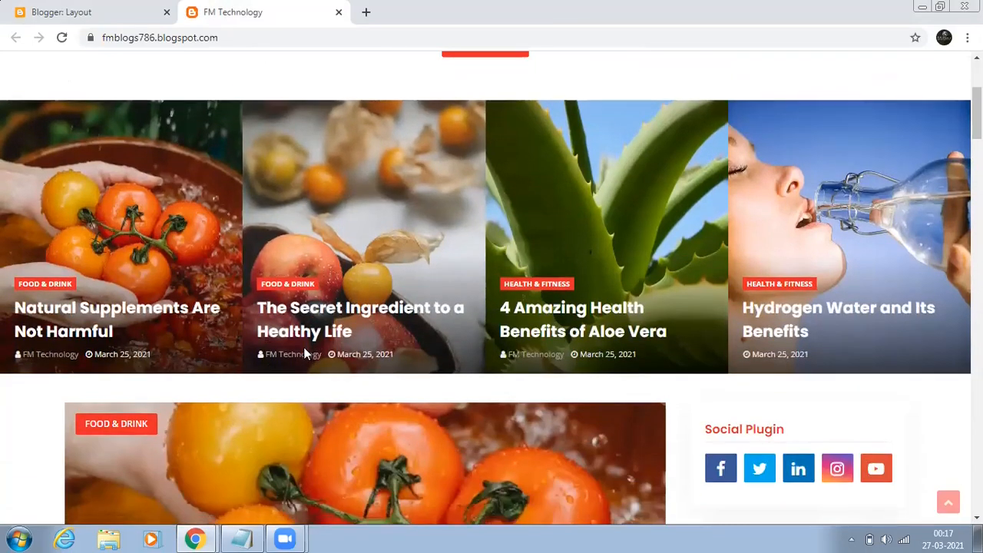
scroll(305, 353, up, 10)
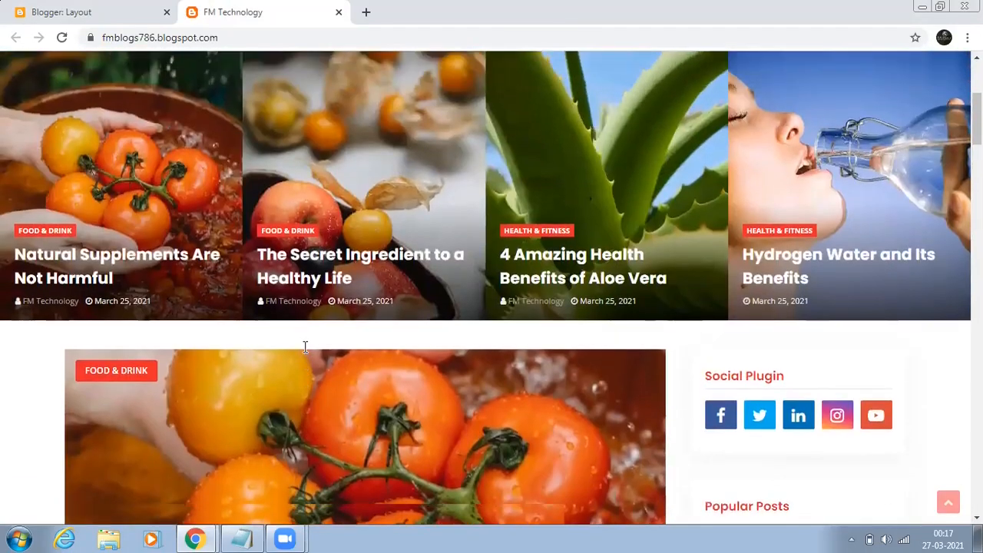
drag(100, 36, 221, 42)
right_click(204, 36)
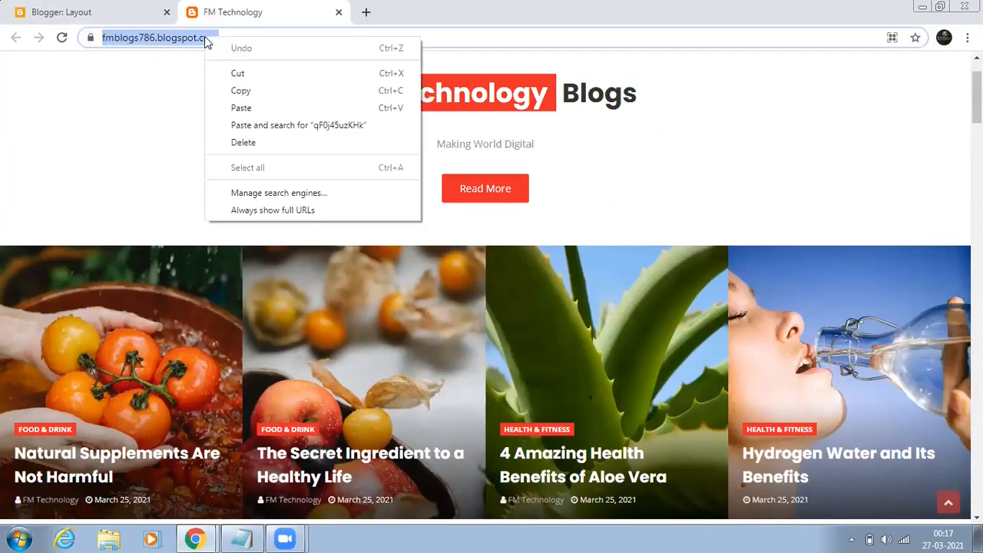
click(246, 90)
Replace the Home link's URL in the Footer Menu Widget with the copied fmblogs786.blogspot.com address and save the link.
click(91, 13)
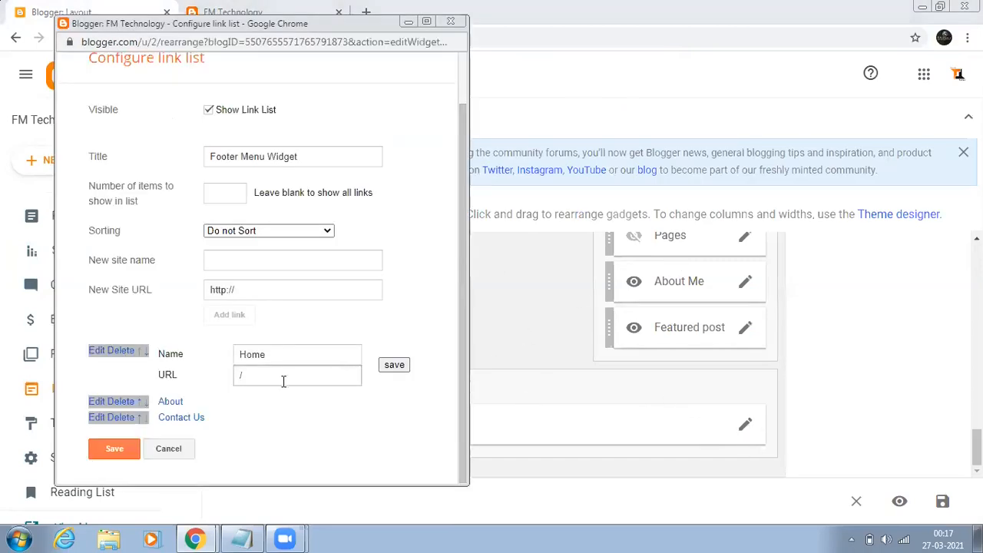
click(261, 377)
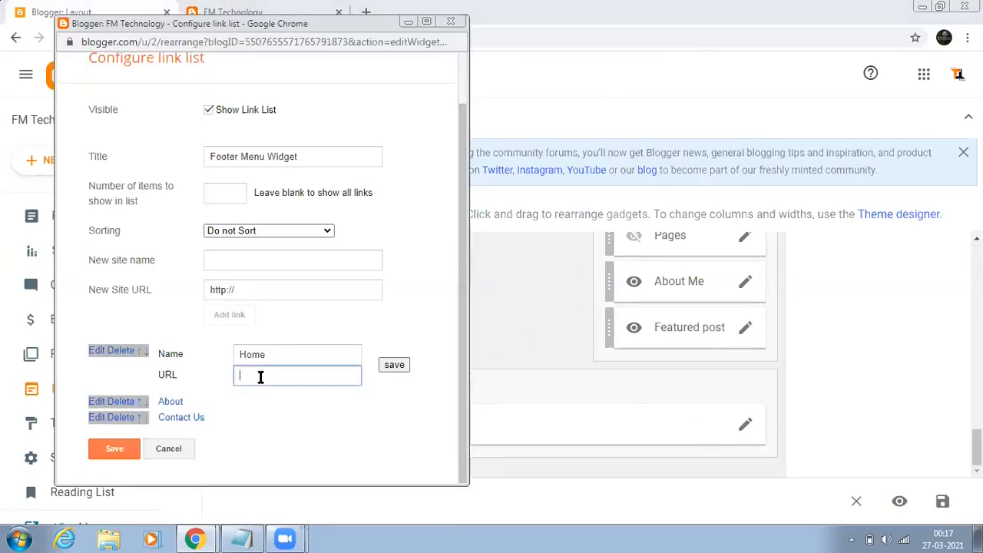
key(ctrl+v)
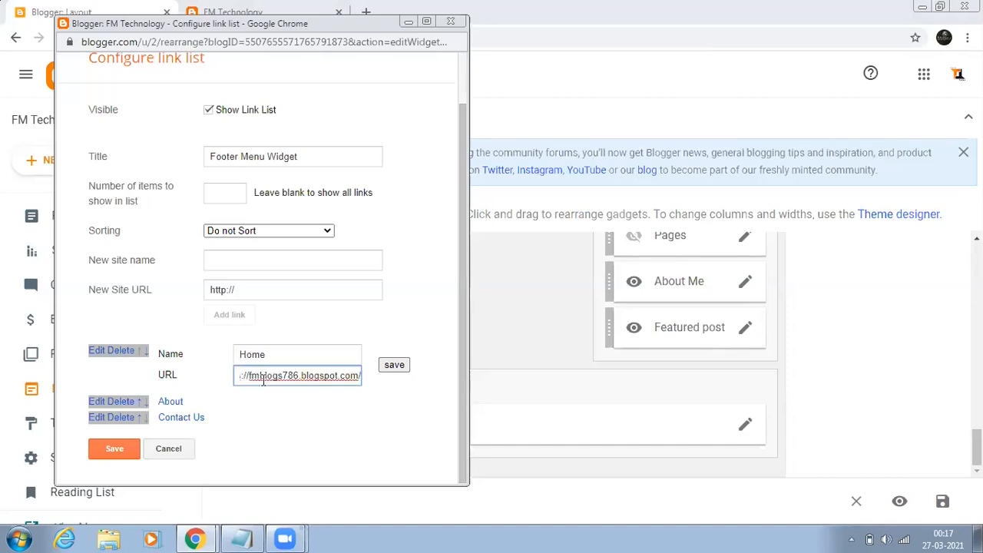
click(393, 366)
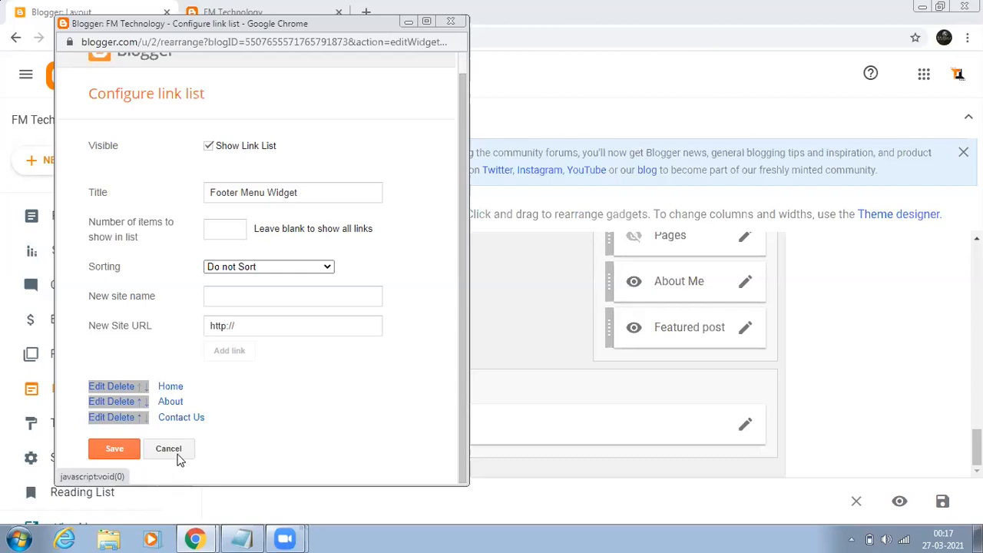
key(alt+Tab)
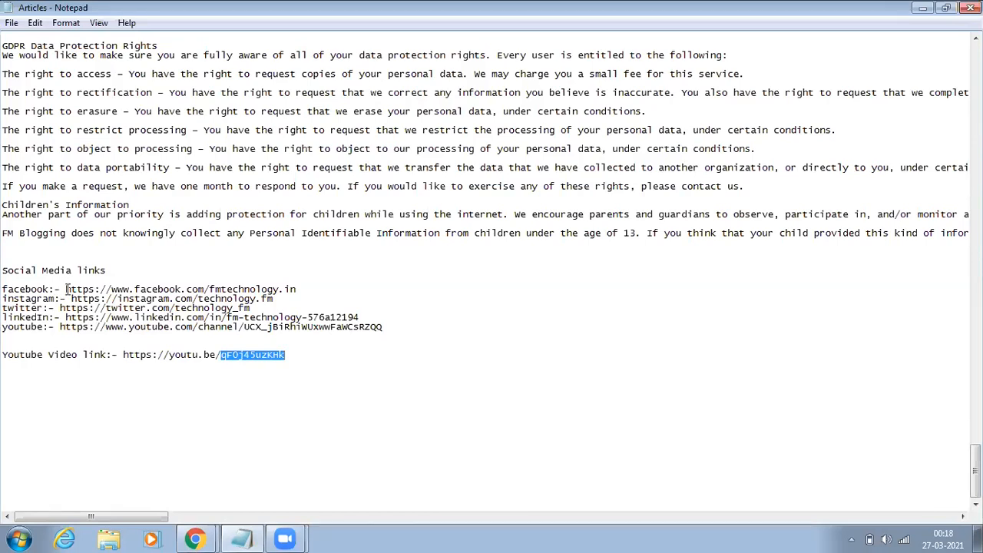
drag(66, 289, 296, 289)
right_click(287, 285)
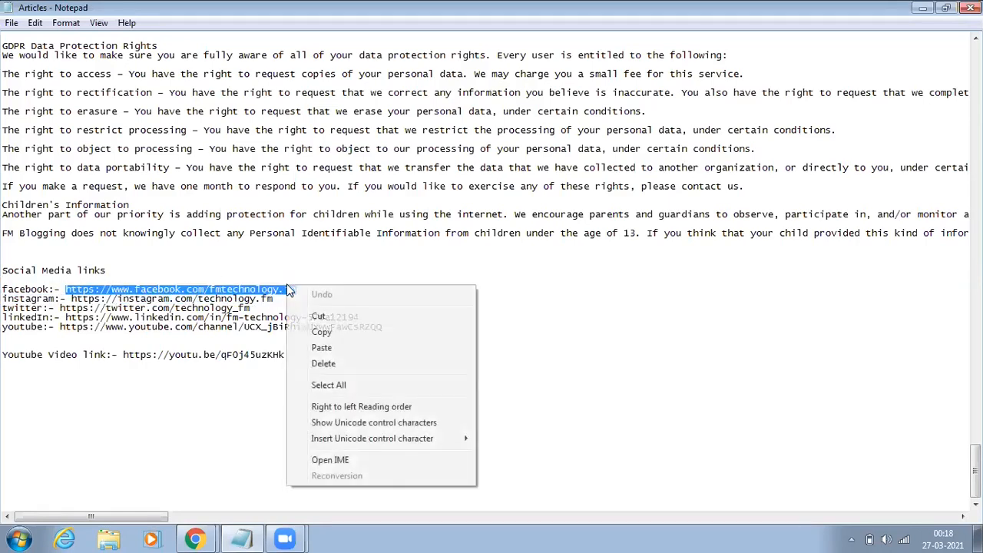
click(322, 332)
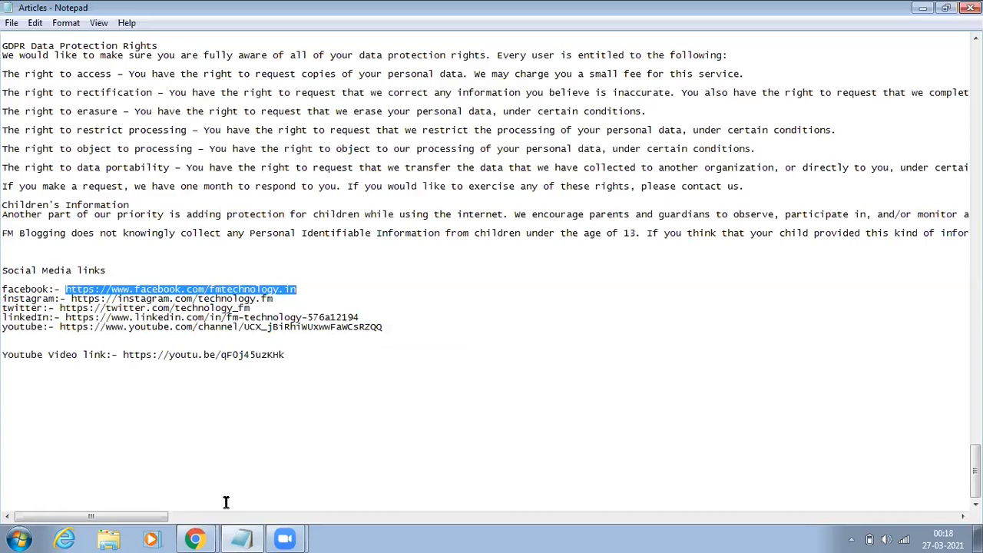
click(197, 538)
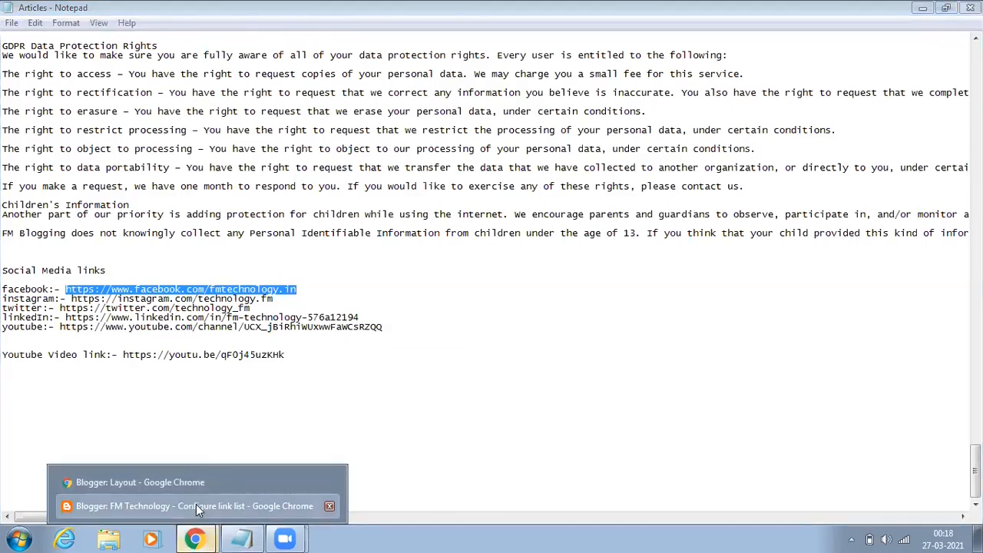
click(196, 505)
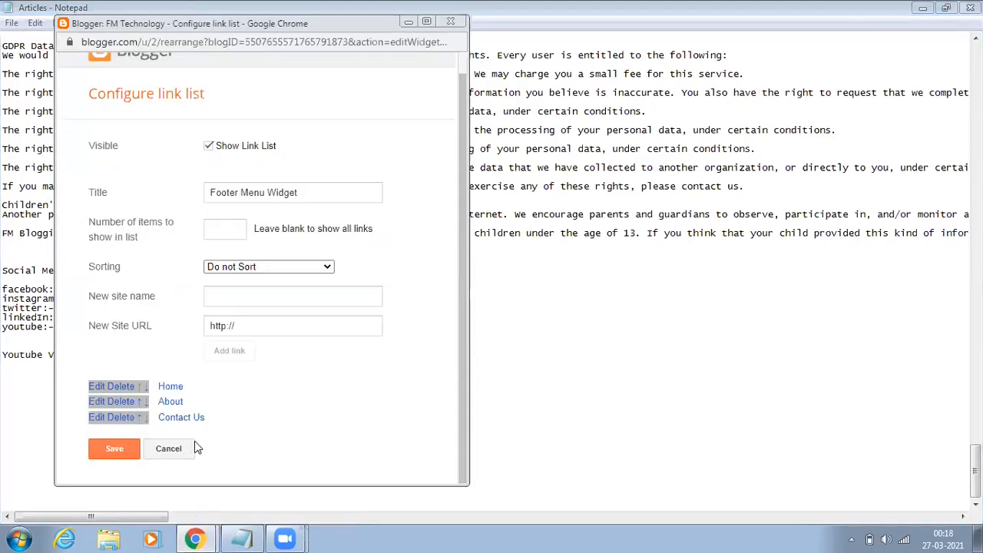
click(98, 417)
scroll(316, 406, down, 1)
click(353, 405)
key(BackSpace)
key(BackSpace)
key(BackSpace)
key(BackSpace)
key(BackSpace)
key(BackSpace)
key(BackSpace)
key(BackSpace)
key(BackSpace)
key(BackSpace)
key(BackSpace)
key(BackSpace)
key(BackSpace)
key(BackSpace)
key(BackSpace)
key(BackSpace)
key(BackSpace)
key(BackSpace)
key(BackSpace)
key(BackSpace)
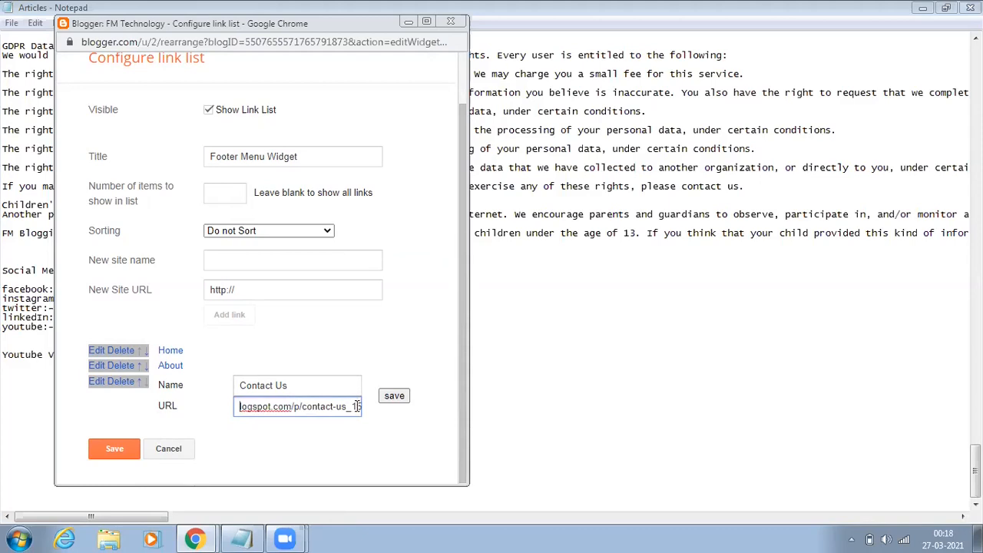
key(BackSpace)
key(BackSpace)
key(BackSpace)
key(BackSpace)
key(BackSpace)
key(BackSpace)
key(BackSpace)
key(BackSpace)
key(BackSpace)
key(BackSpace)
key(BackSpace)
key(BackSpace)
key(BackSpace)
key(BackSpace)
key(BackSpace)
key(BackSpace)
key(BackSpace)
key(BackSpace)
key(BackSpace)
key(BackSpace)
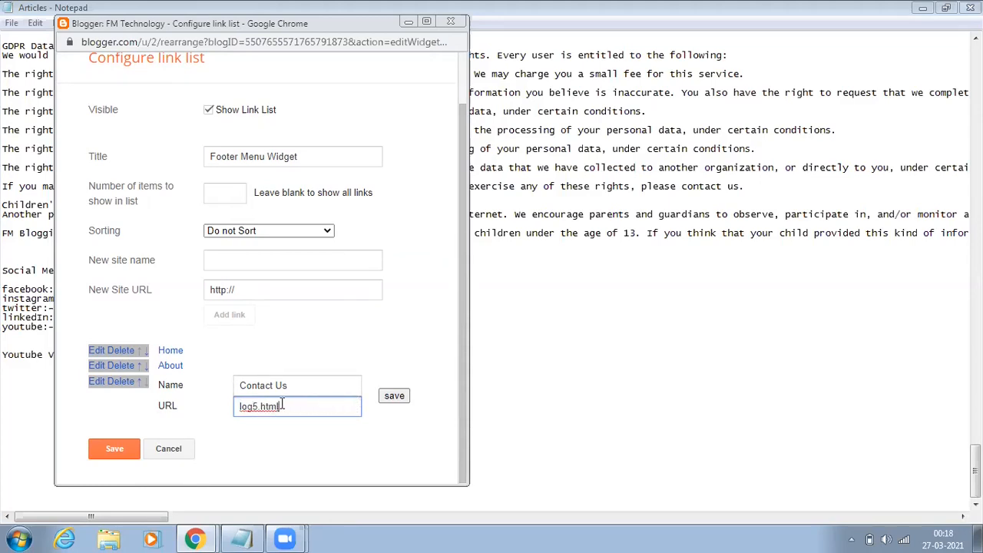
key(BackSpace)
key(BackSpace)
key(BackSpace)
key(BackSpace)
key(BackSpace)
key(BackSpace)
key(BackSpace)
key(BackSpace)
key(ctrl+v)
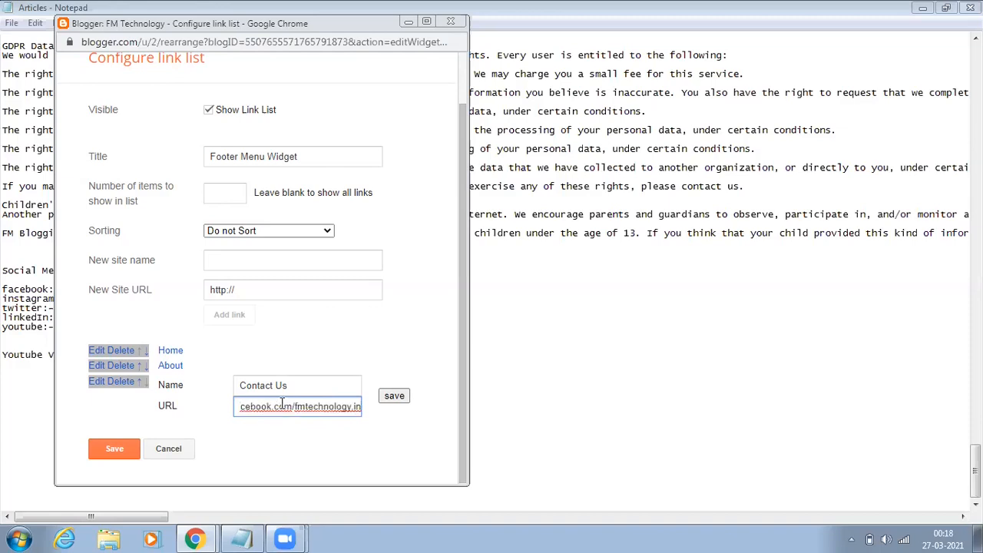
click(394, 397)
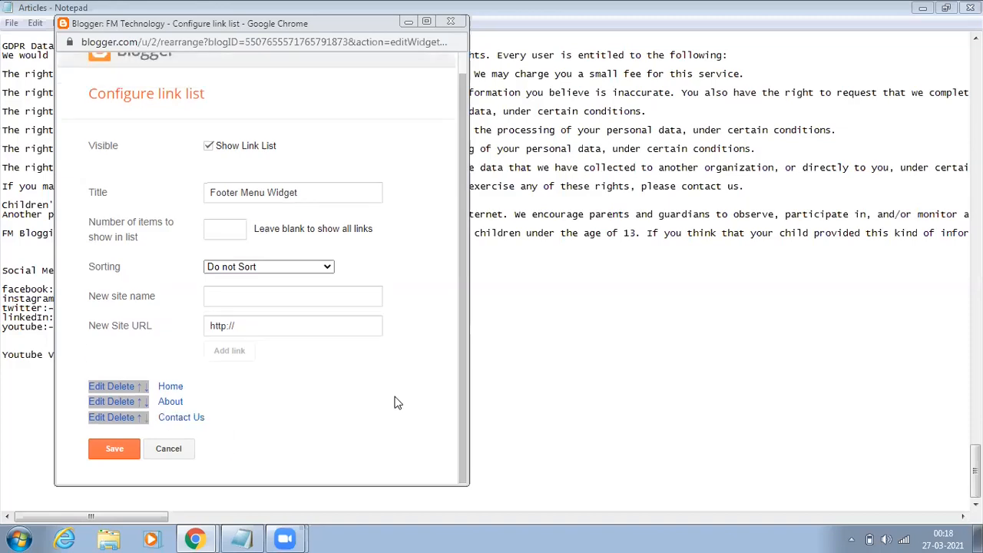
Save the Footer Menu Widget's link list configuration.
click(111, 449)
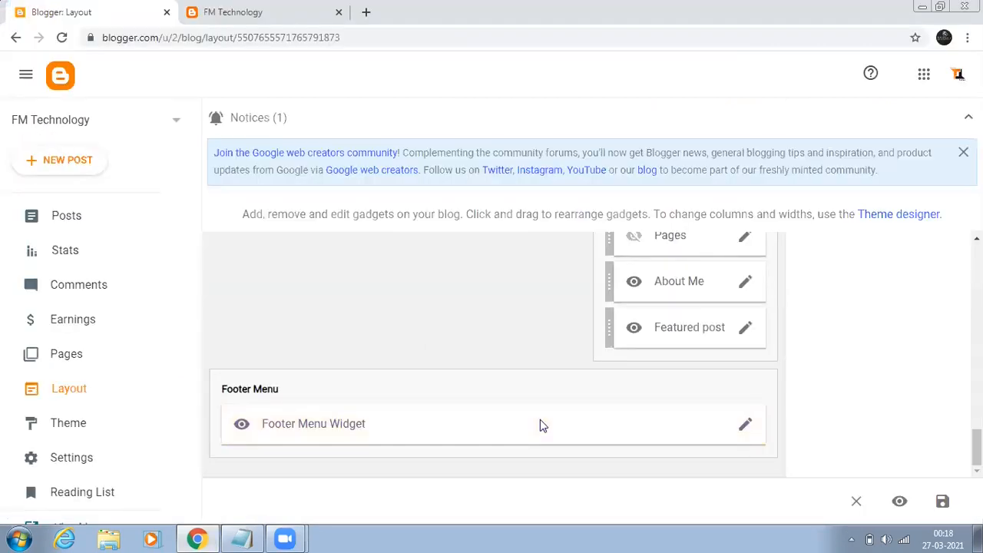
scroll(541, 424, up, 3)
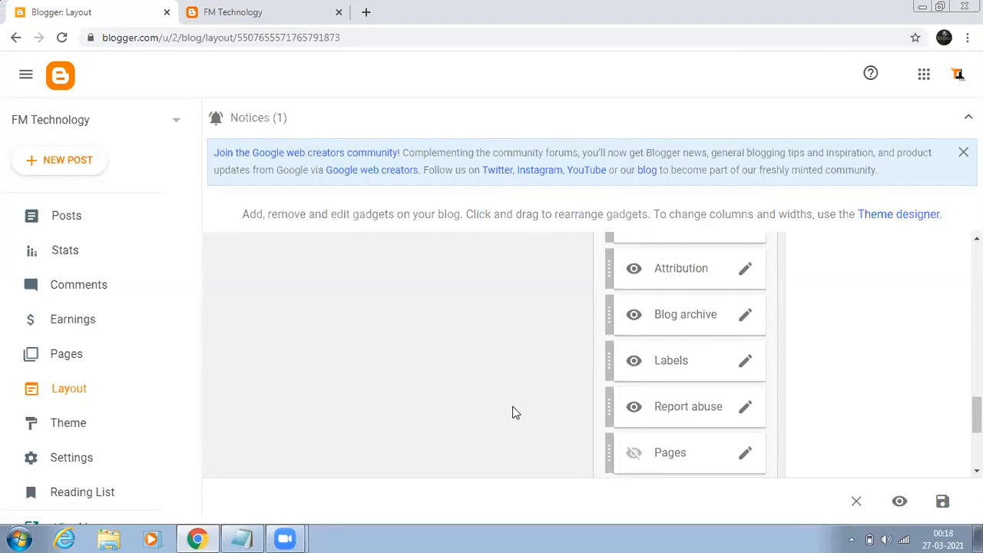
scroll(514, 412, up, 5)
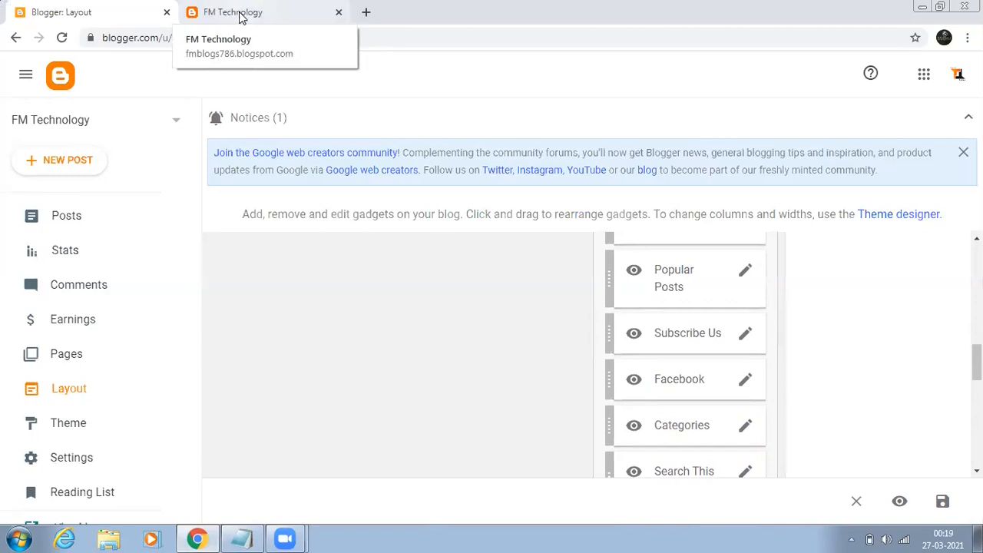
Reload the FM Technology blog's home page and review its posts, sidebar gadgets and main menu.
click(238, 12)
click(61, 37)
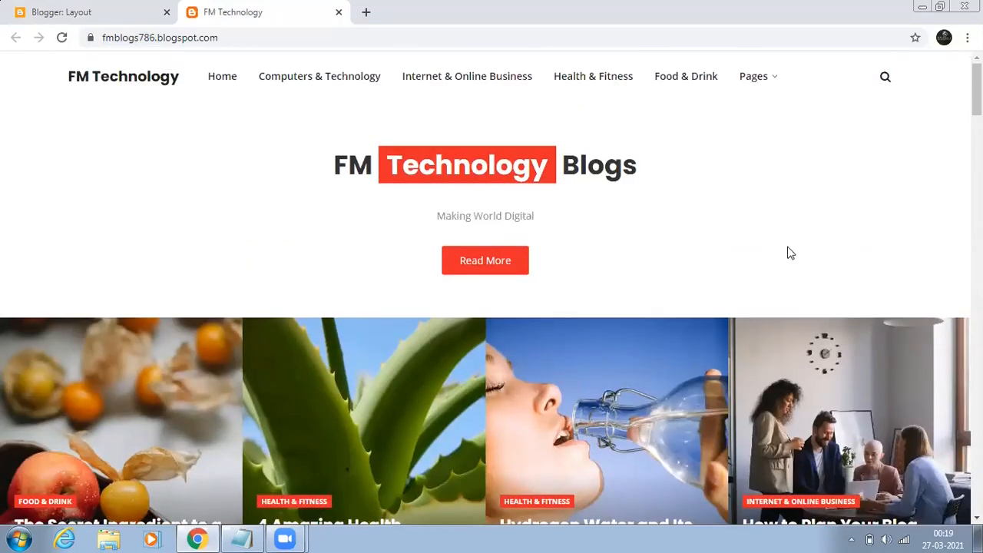
scroll(789, 253, down, 7)
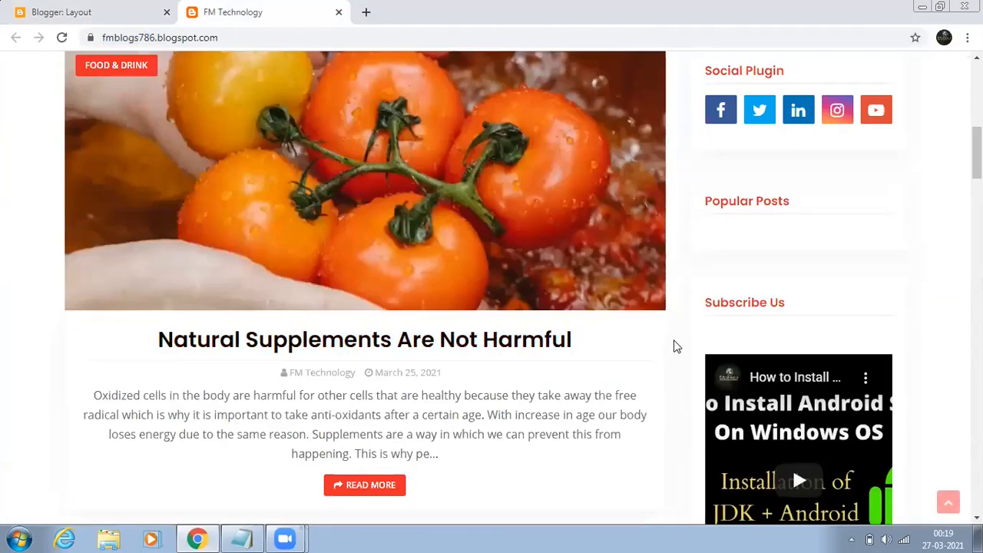
scroll(678, 344, down, 7)
scroll(764, 386, down, 1)
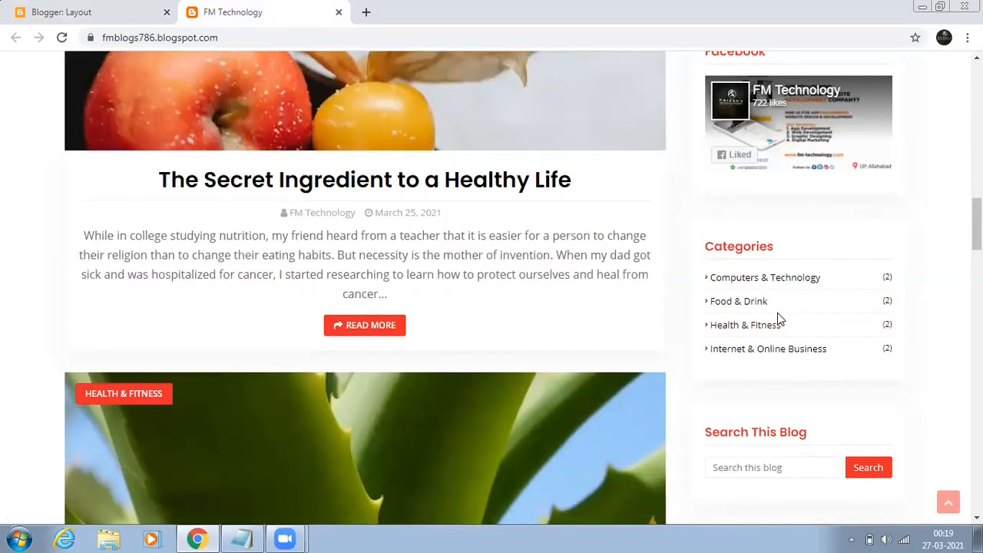
scroll(777, 315, down, 7)
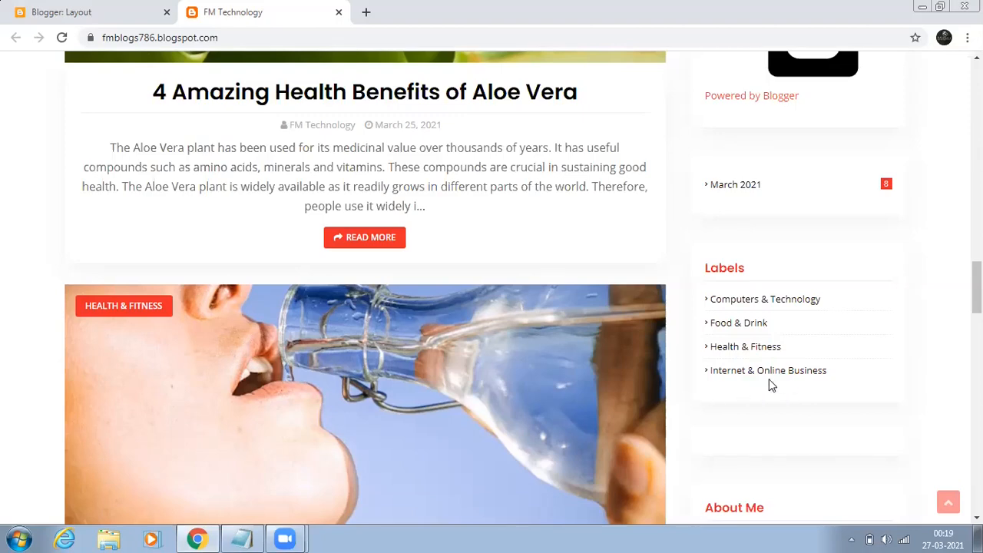
scroll(790, 382, up, 4)
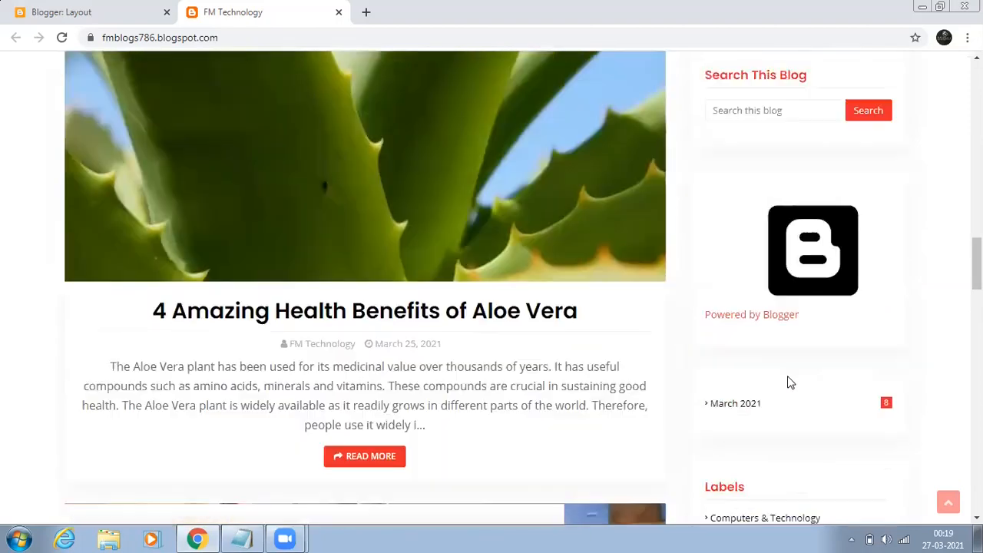
scroll(797, 390, up, 10)
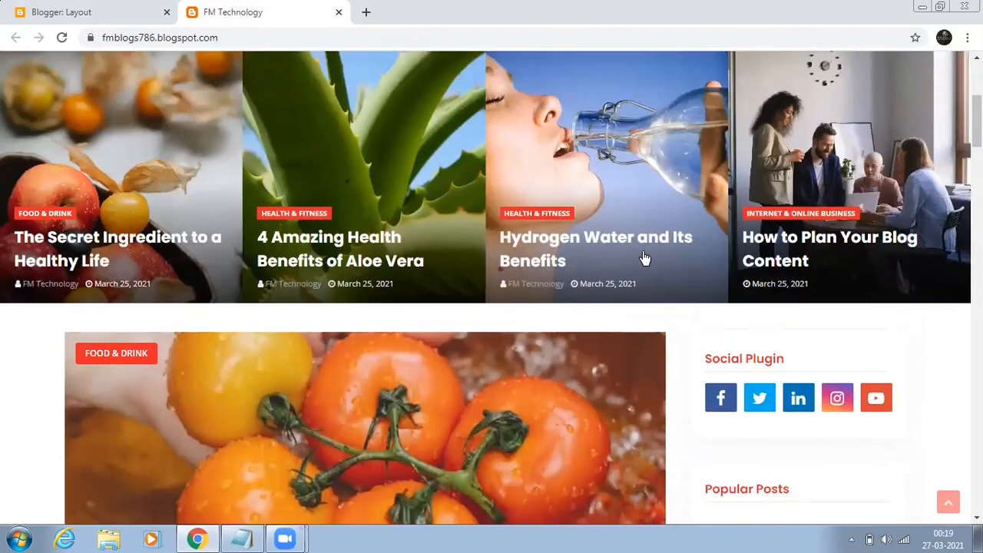
scroll(670, 268, down, 3)
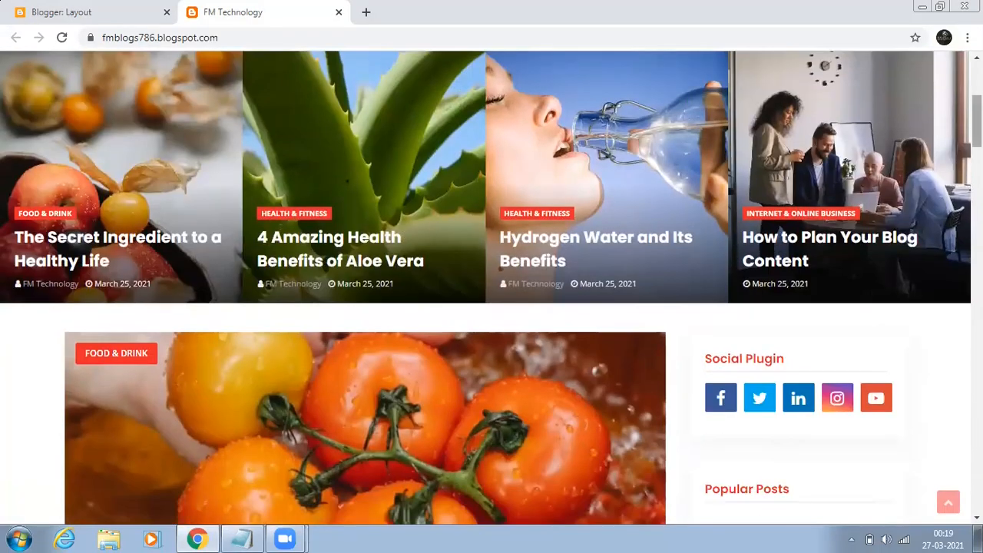
scroll(573, 203, up, 3)
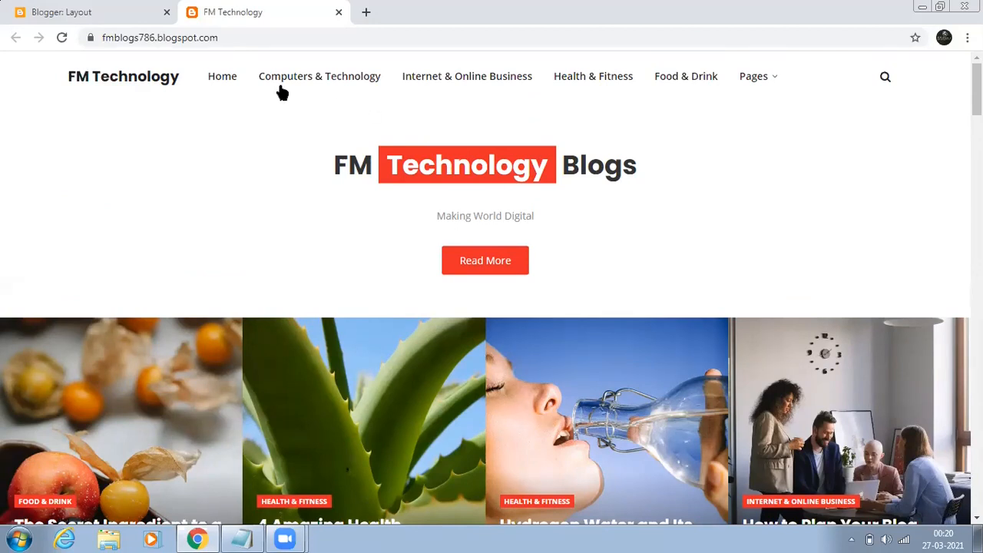
Test the Computers & Technology link in the main menu, and open that label's page from the sidebar's Labels list.
click(307, 79)
scroll(768, 299, down, 3)
scroll(772, 303, down, 12)
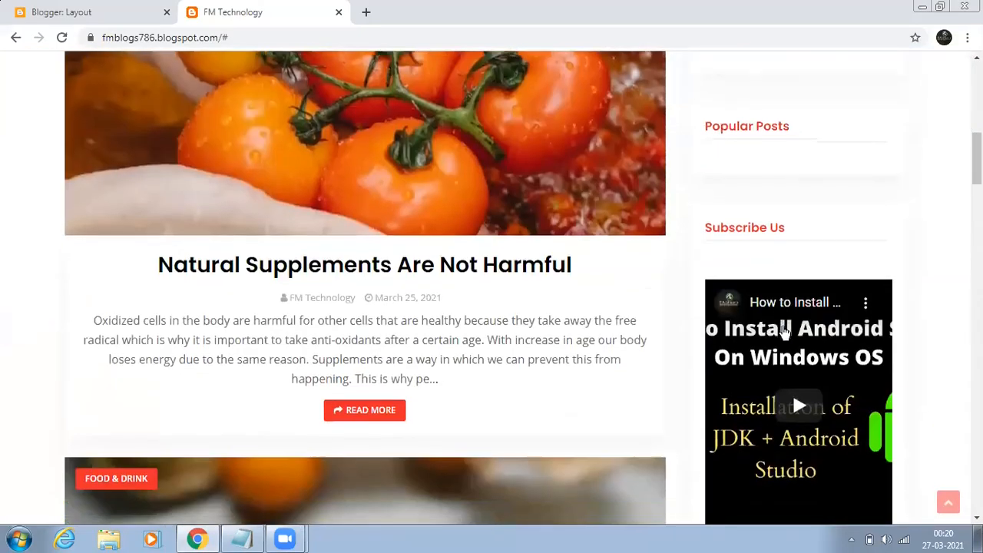
scroll(784, 332, down, 2)
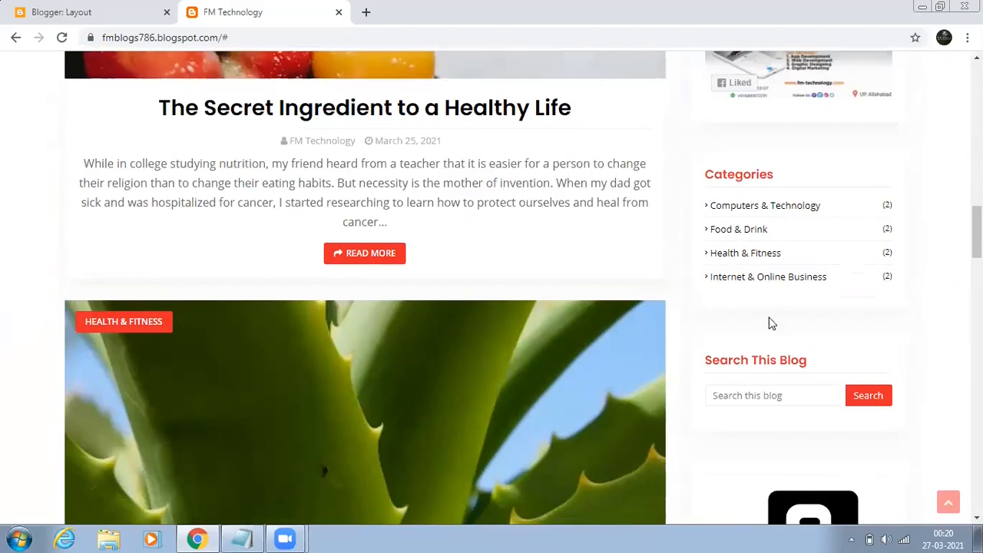
scroll(780, 273, down, 7)
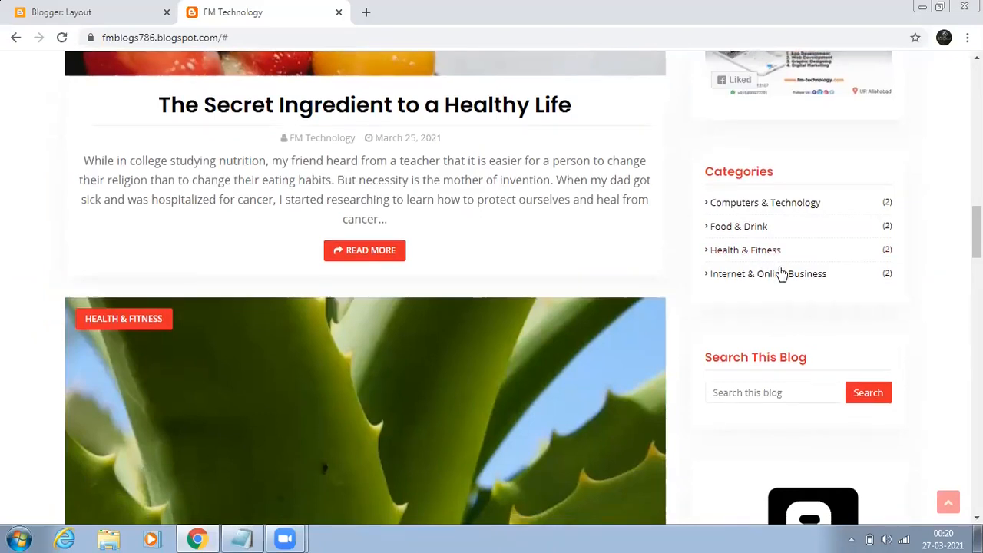
scroll(779, 274, down, 2)
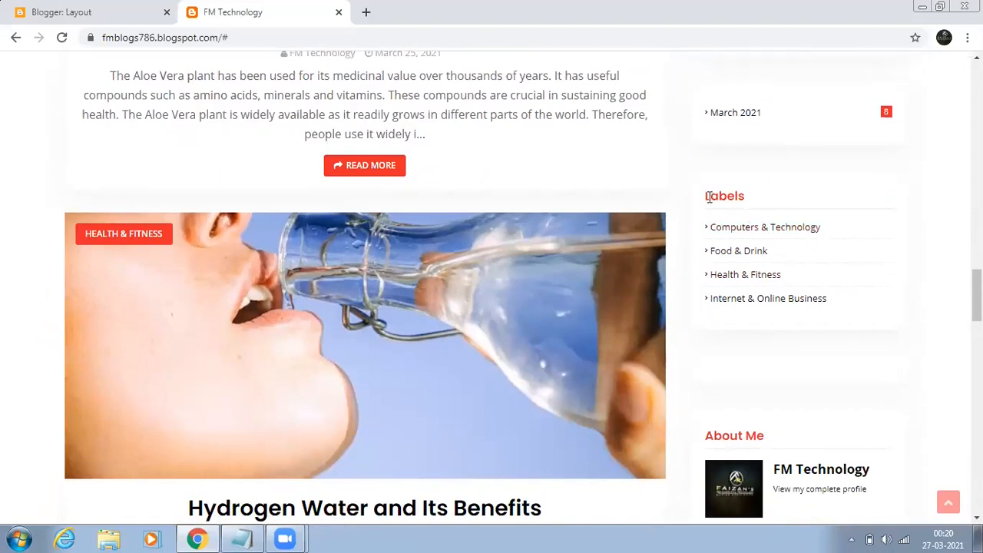
click(772, 231)
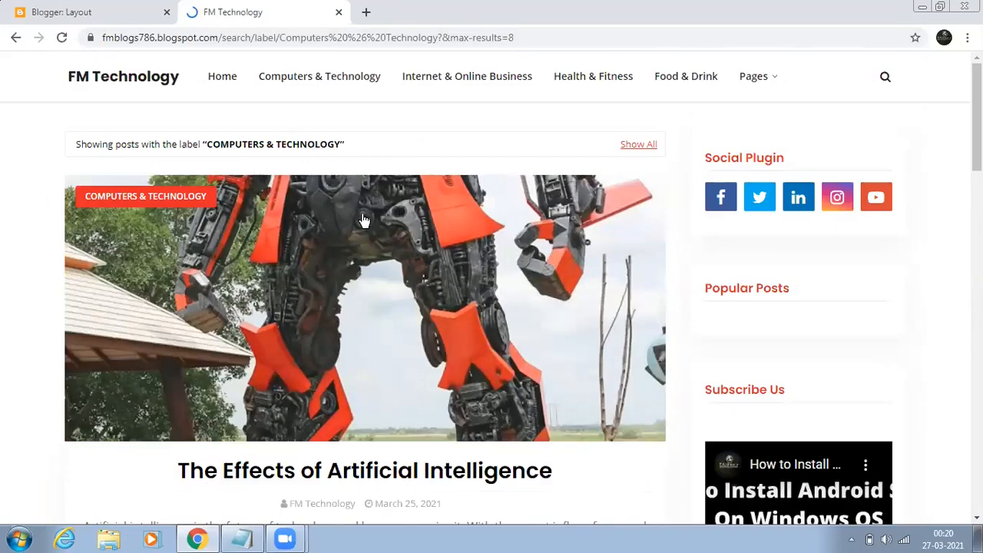
Review the posts on the label page and copy its address, fmblogs786.blogspot.com/search/label/Computers%20%26%20Technology?&max-results=8.
scroll(392, 285, down, 3)
scroll(389, 285, up, 2)
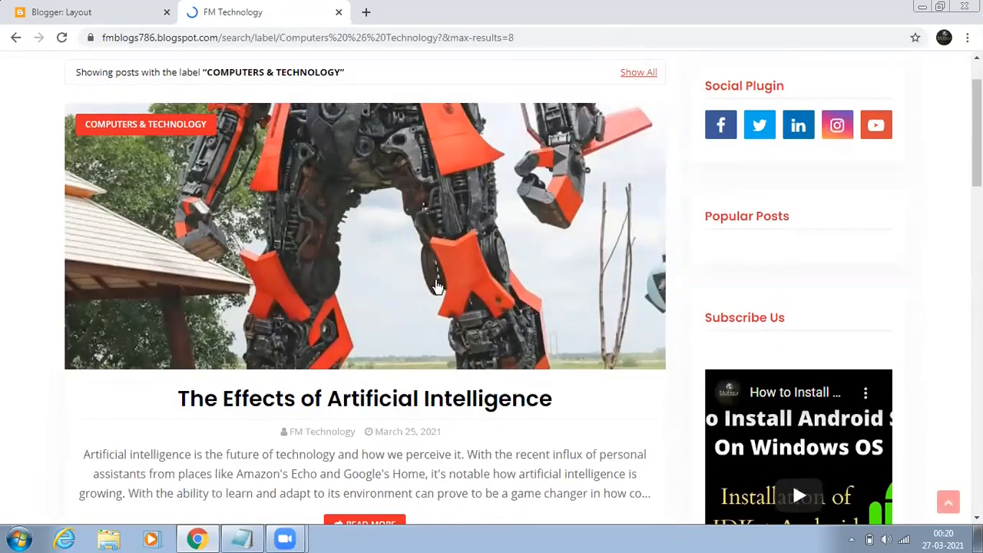
scroll(434, 288, down, 4)
scroll(432, 283, down, 5)
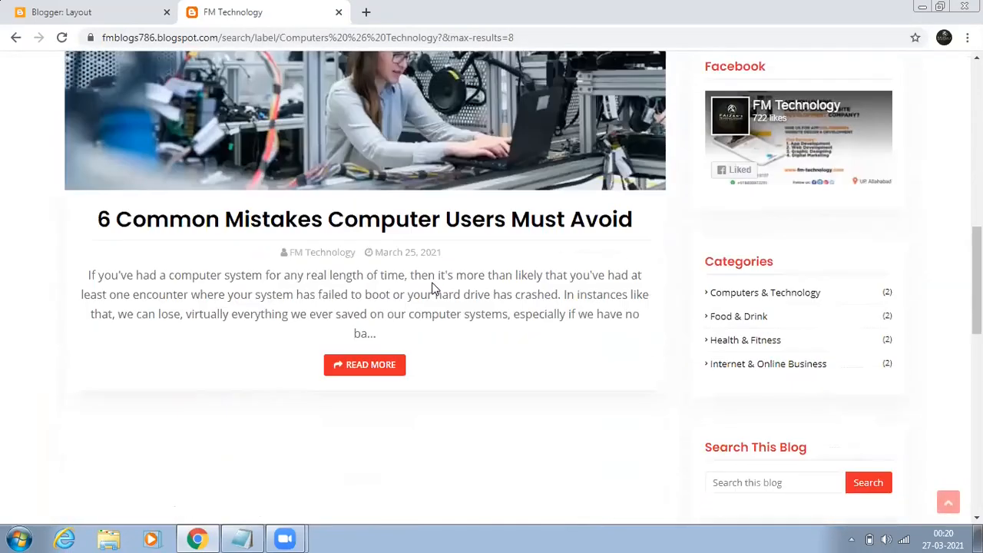
scroll(433, 286, up, 8)
scroll(433, 279, up, 2)
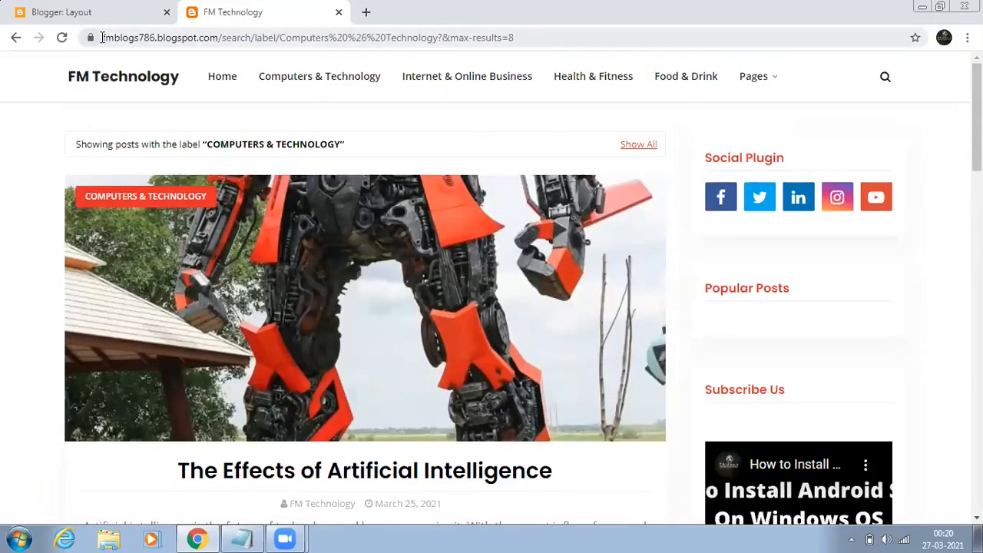
drag(102, 37, 513, 36)
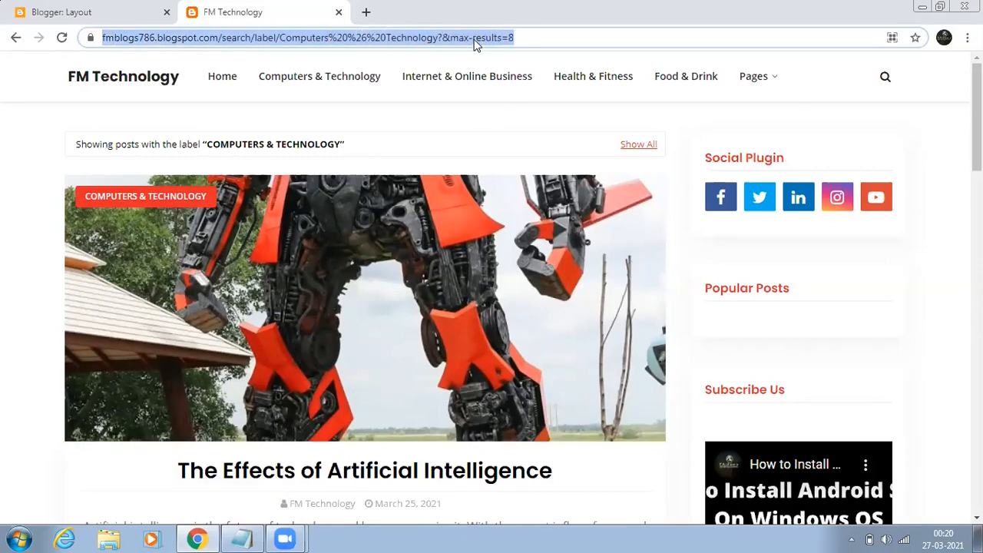
right_click(475, 40)
click(511, 93)
Return to the Blogger layout page and open the Main Menu's Link List gadget for editing.
click(91, 12)
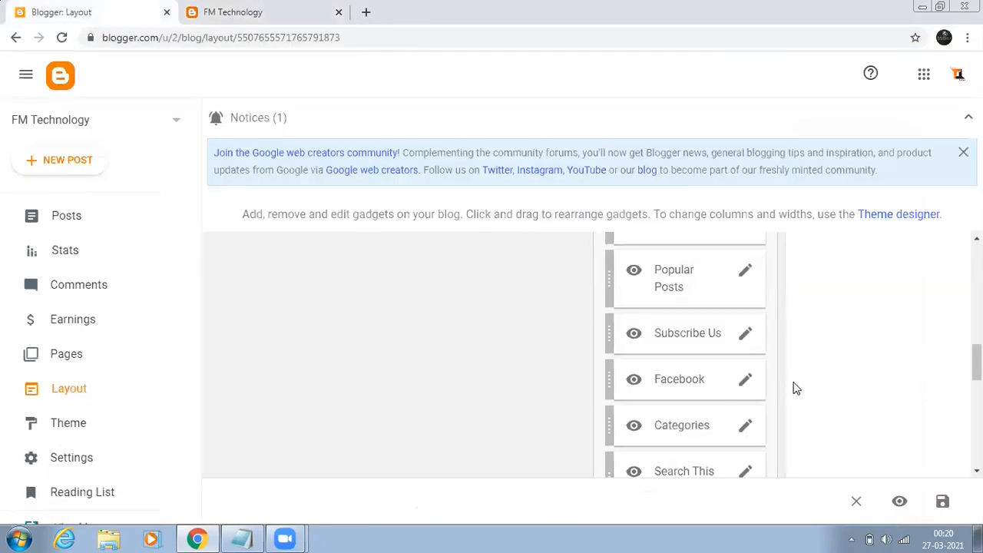
scroll(683, 407, up, 2)
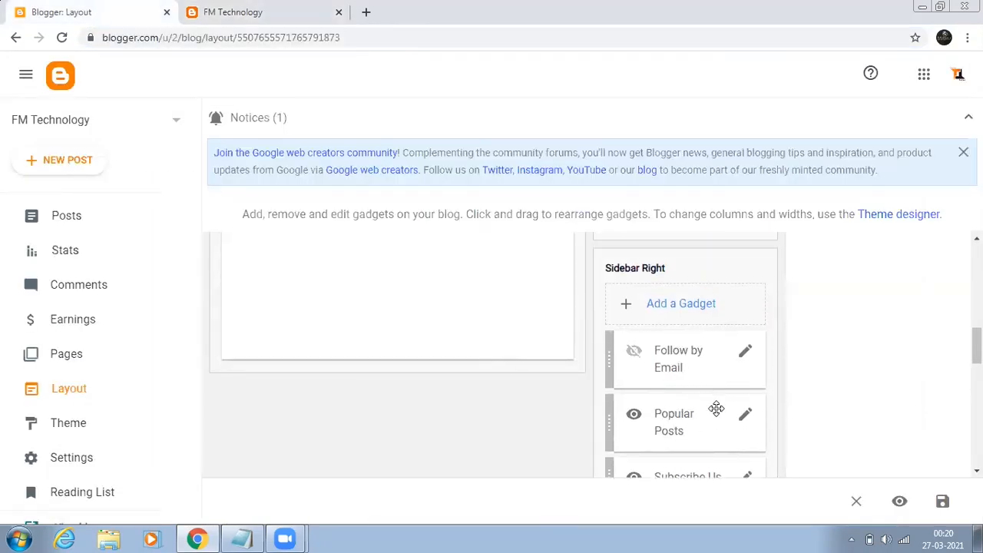
scroll(686, 401, down, 2)
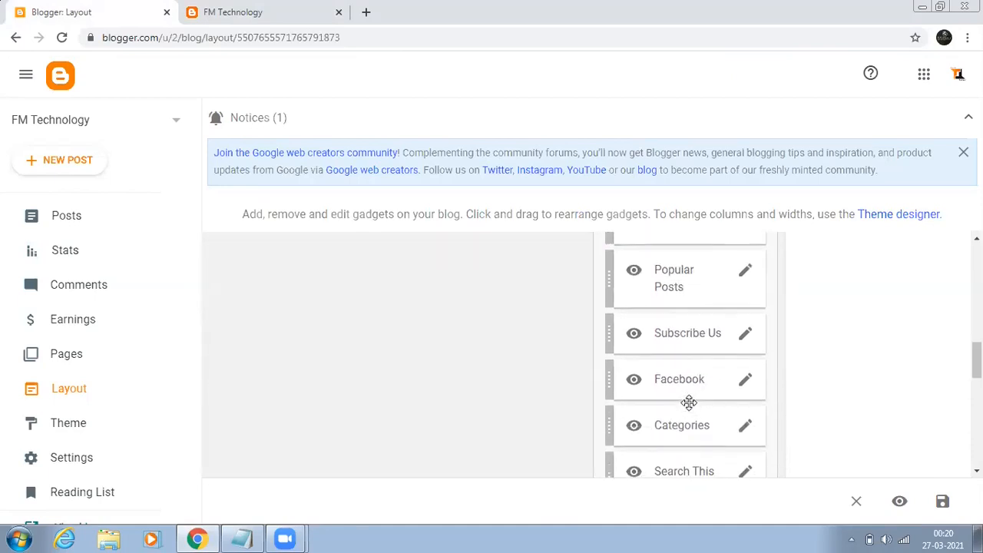
scroll(447, 344, up, 2)
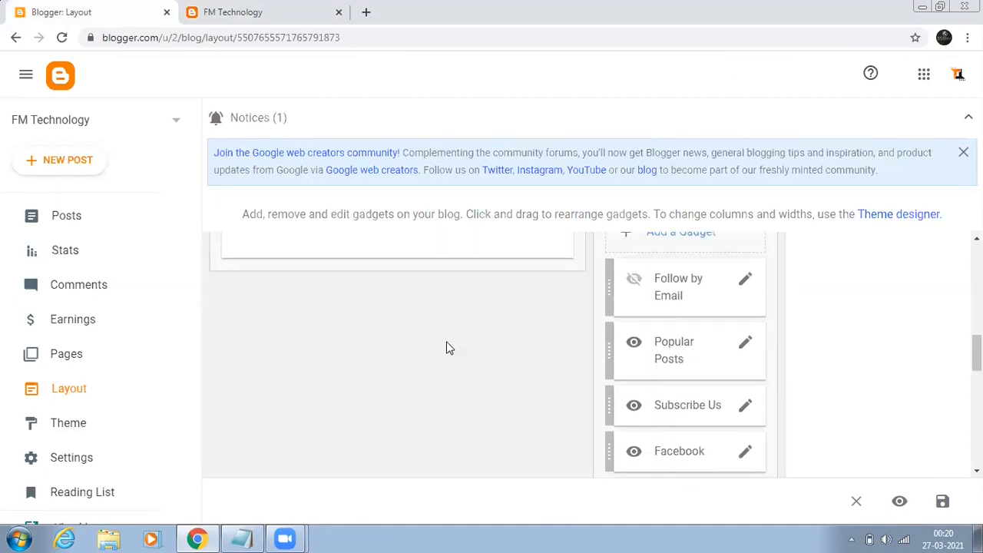
scroll(572, 347, up, 10)
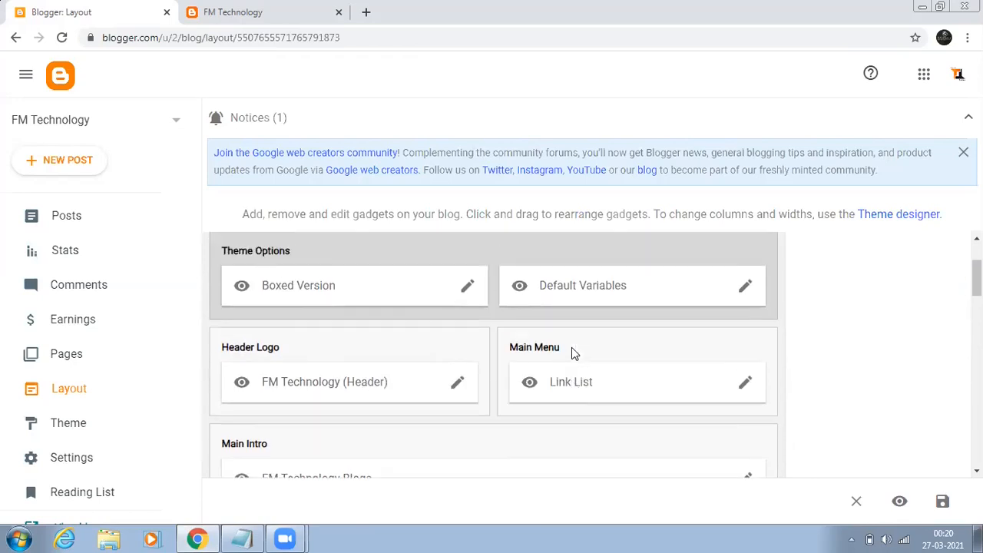
scroll(669, 395, down, 2)
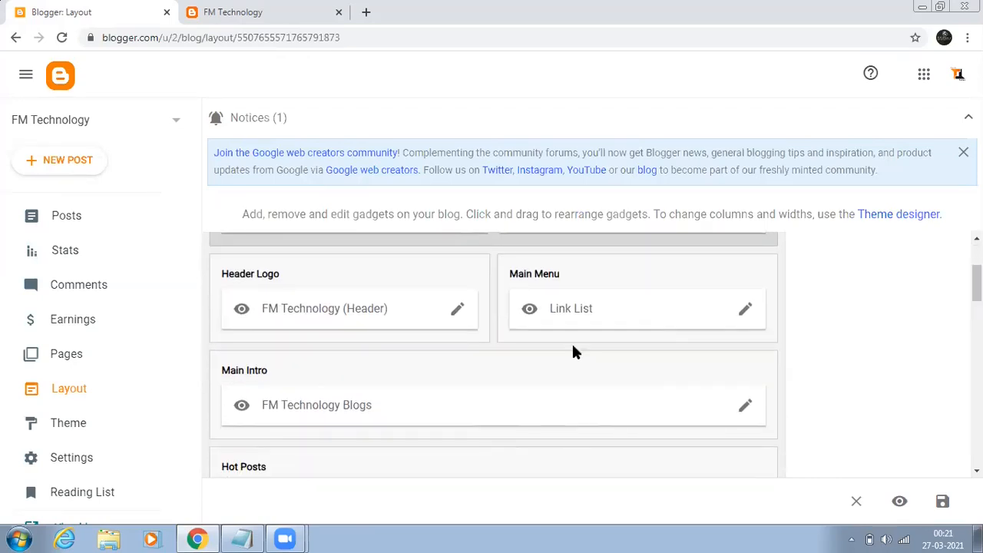
click(746, 310)
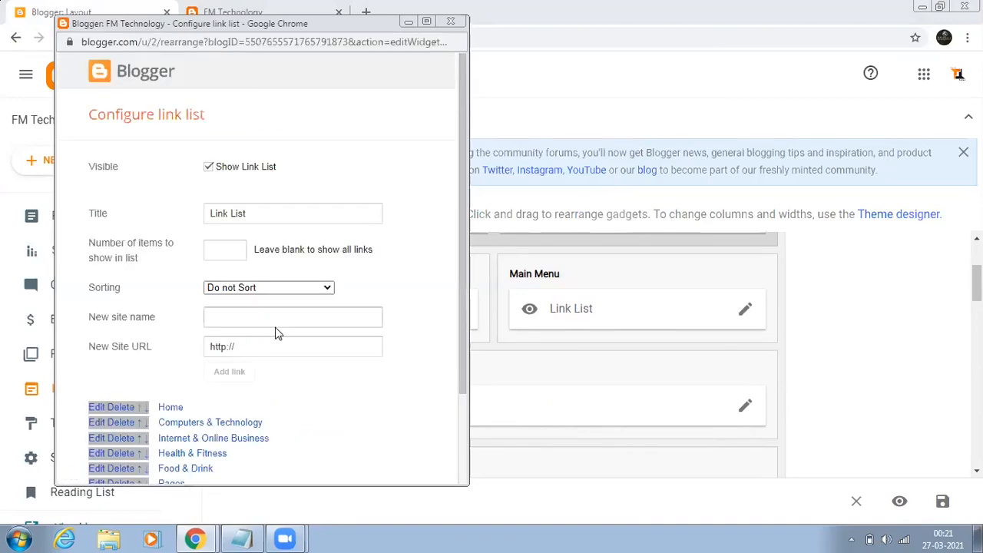
Replace the Computers & Technology link's # URL with the copied label page address and save the link.
scroll(259, 345, down, 2)
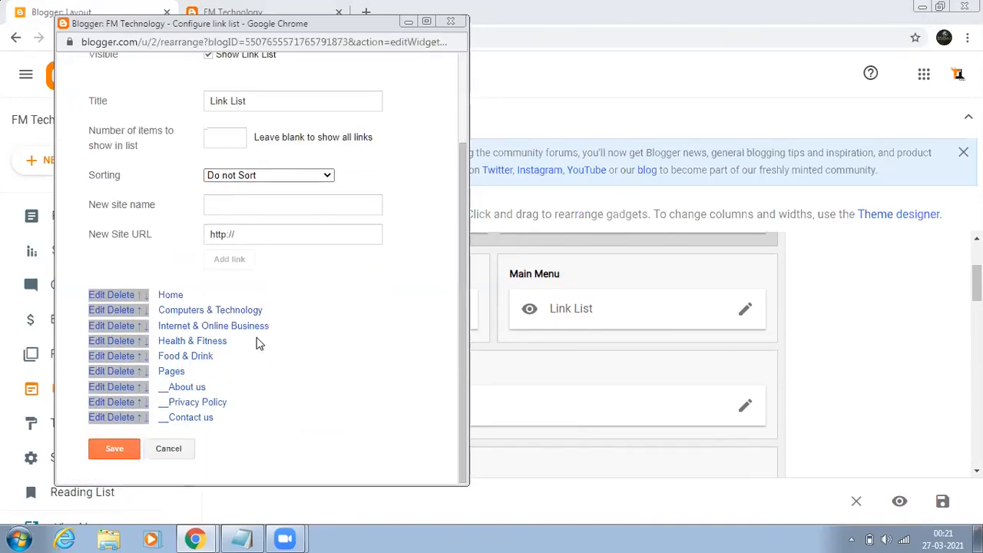
click(96, 310)
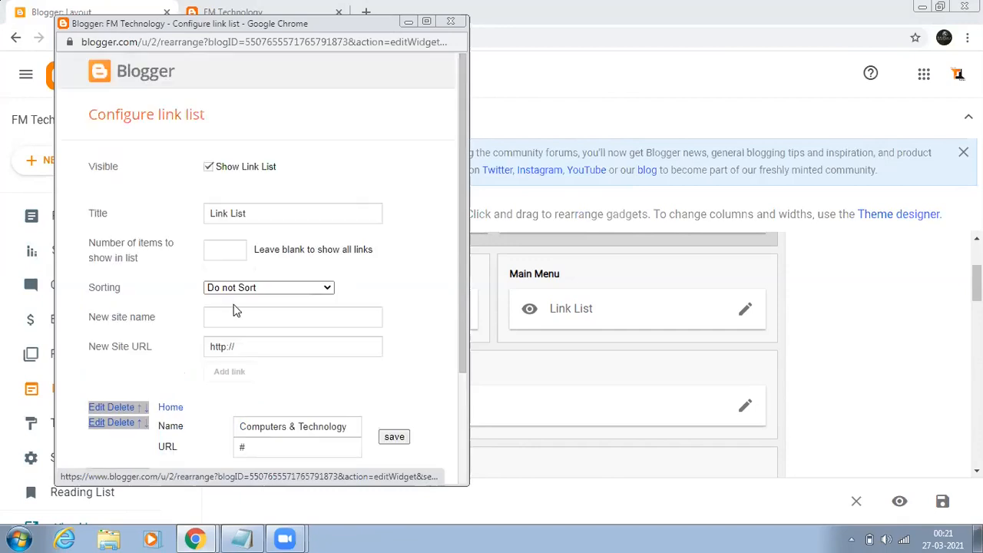
scroll(223, 303, down, 2)
click(260, 304)
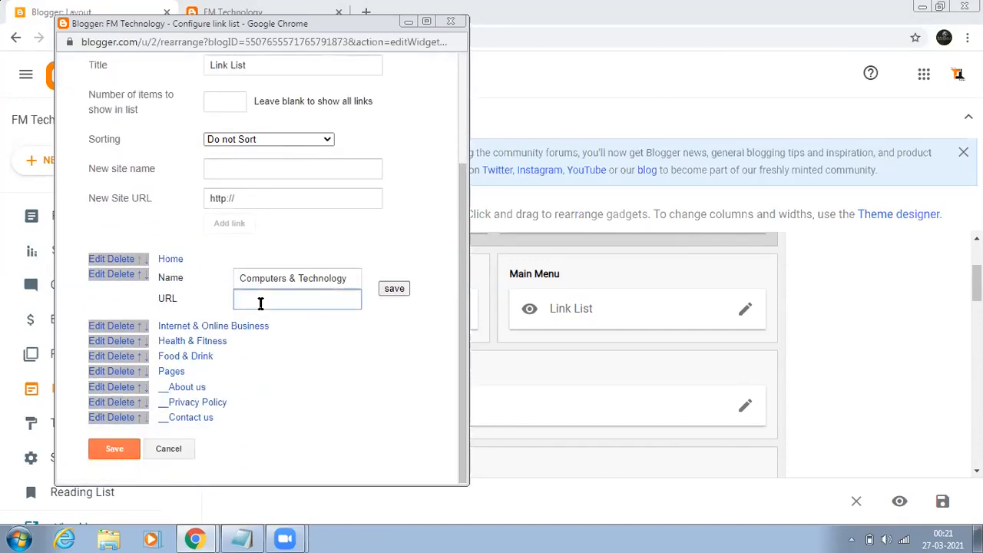
key(ctrl+v)
click(395, 289)
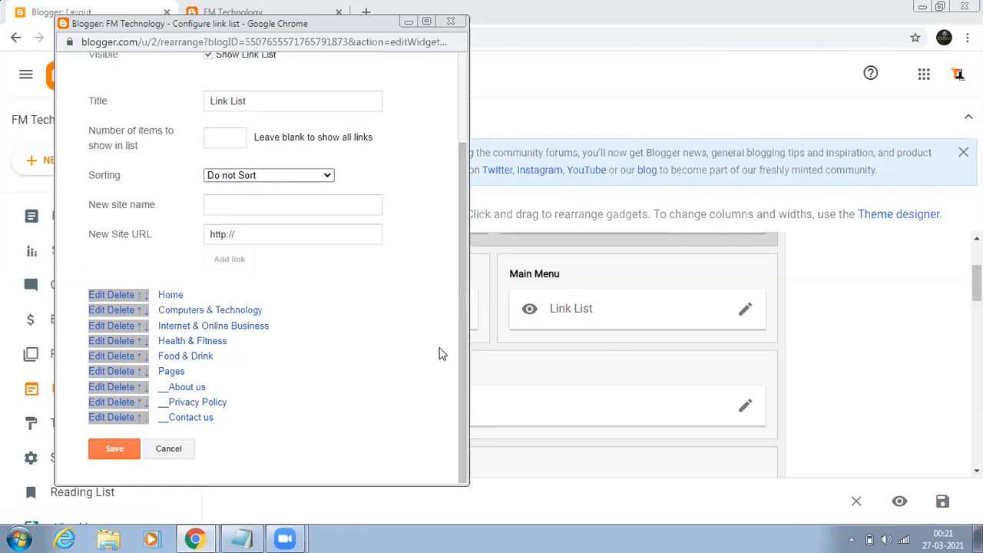
Open the Food & Drink label page from the blog's Labels list and copy its address, fmblogs786.blogspot.com/search/label/Food%20%26%20Drink?&max-results=8.
click(407, 21)
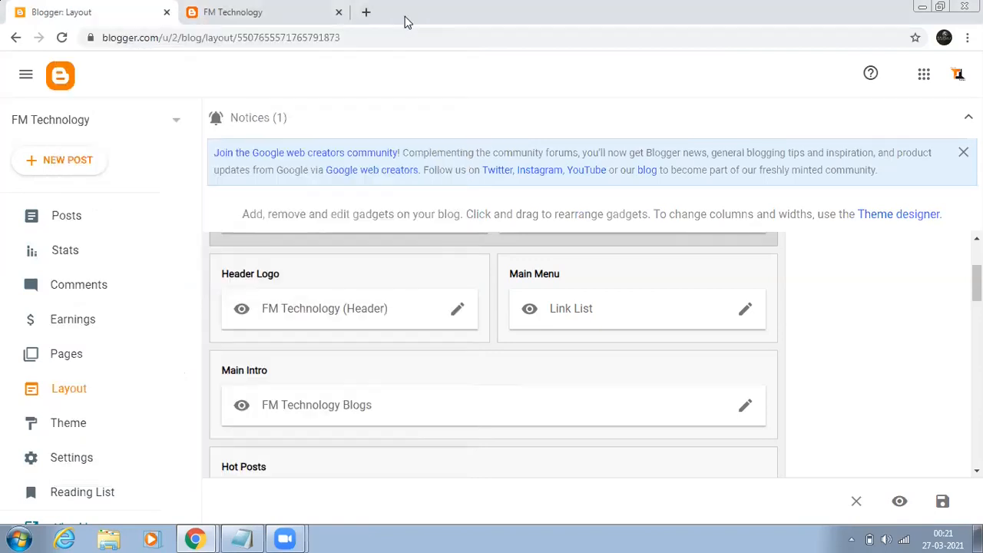
click(235, 13)
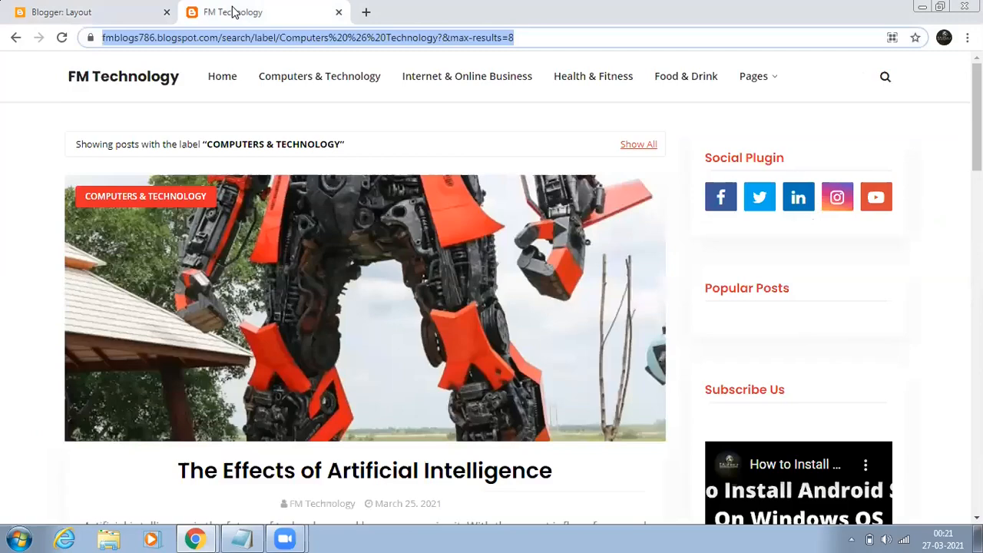
scroll(756, 321, down, 10)
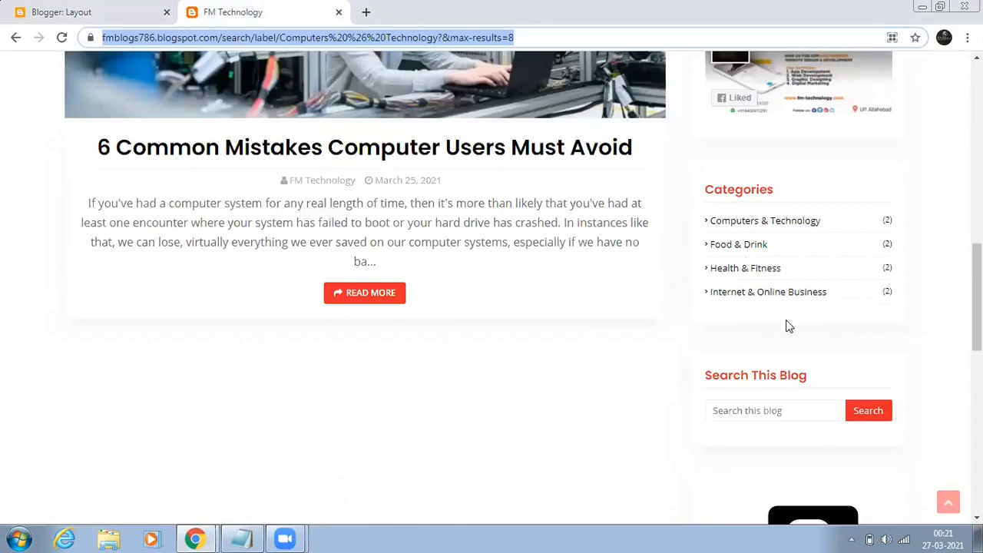
scroll(789, 326, down, 8)
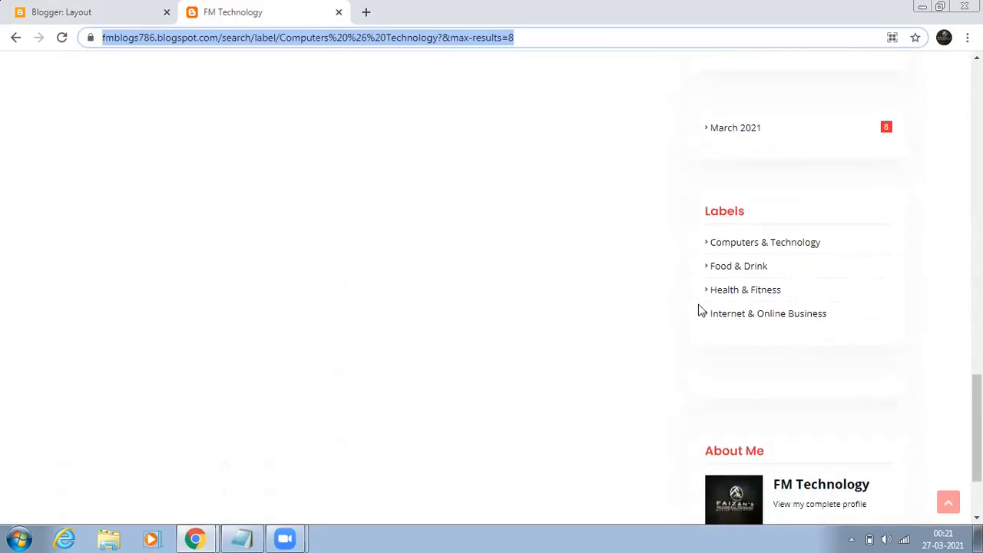
click(735, 269)
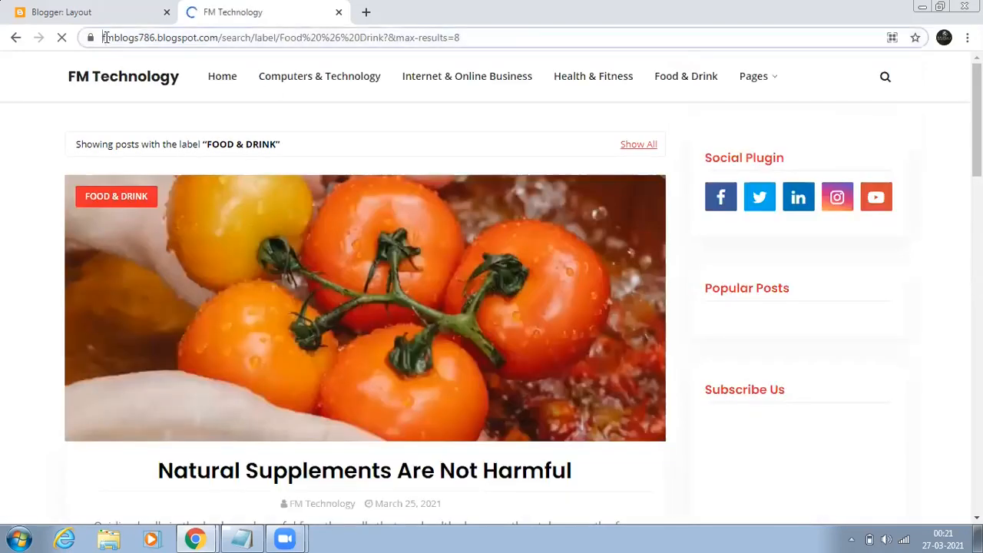
drag(106, 37, 481, 37)
right_click(429, 37)
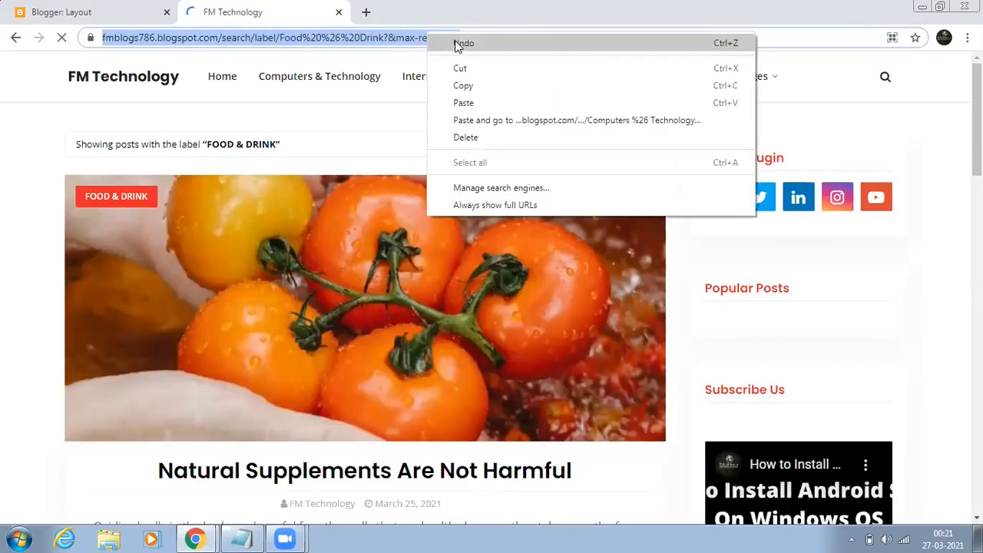
click(465, 85)
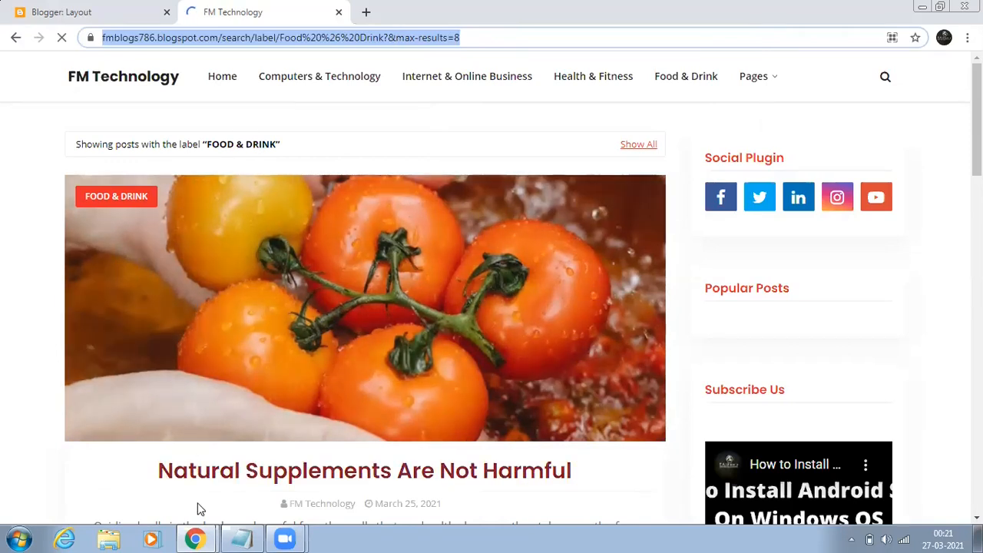
Return to the Link List configuration, replace the Food & Drink link's # URL with the copied label page address, and save the link.
mouse_move(202, 538)
click(202, 505)
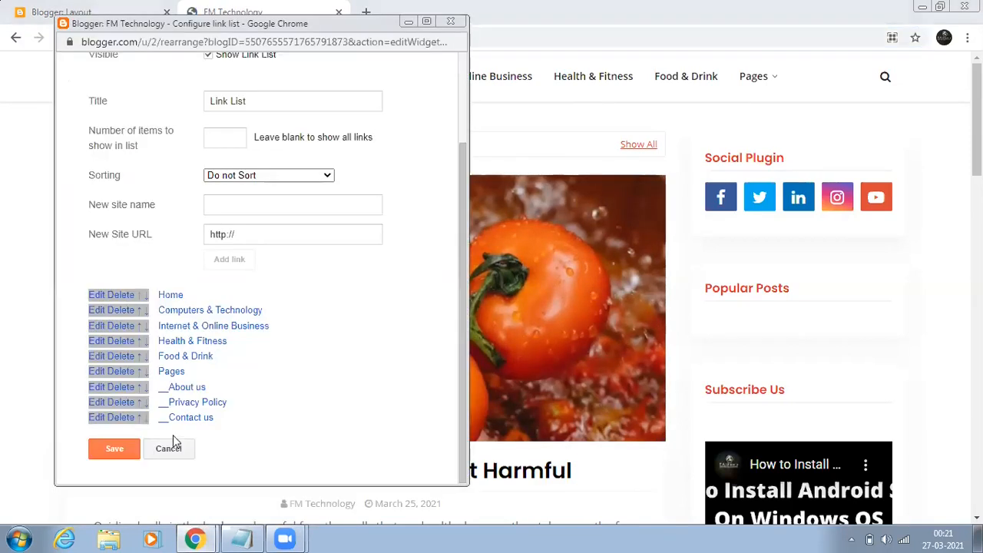
click(94, 356)
scroll(314, 367, down, 2)
click(266, 347)
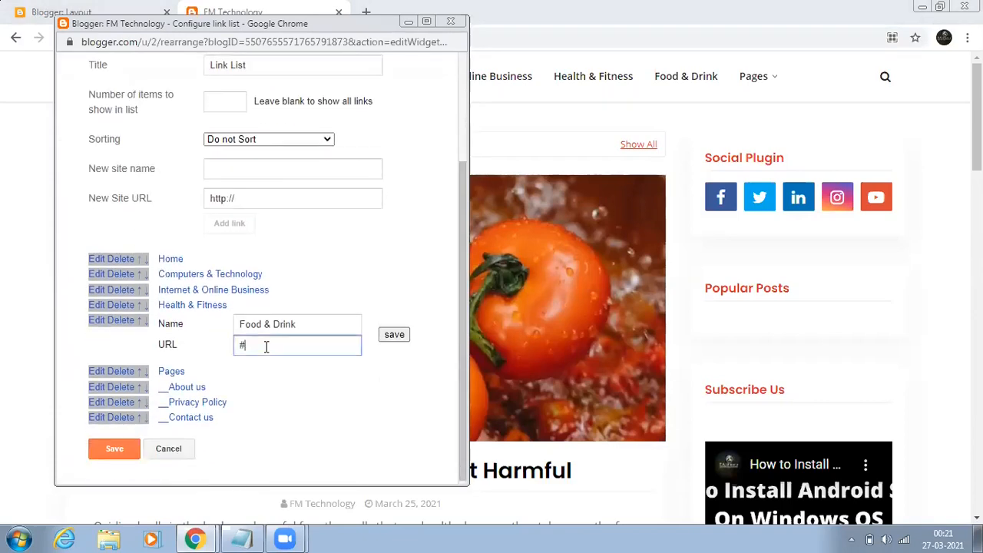
key(ctrl+v)
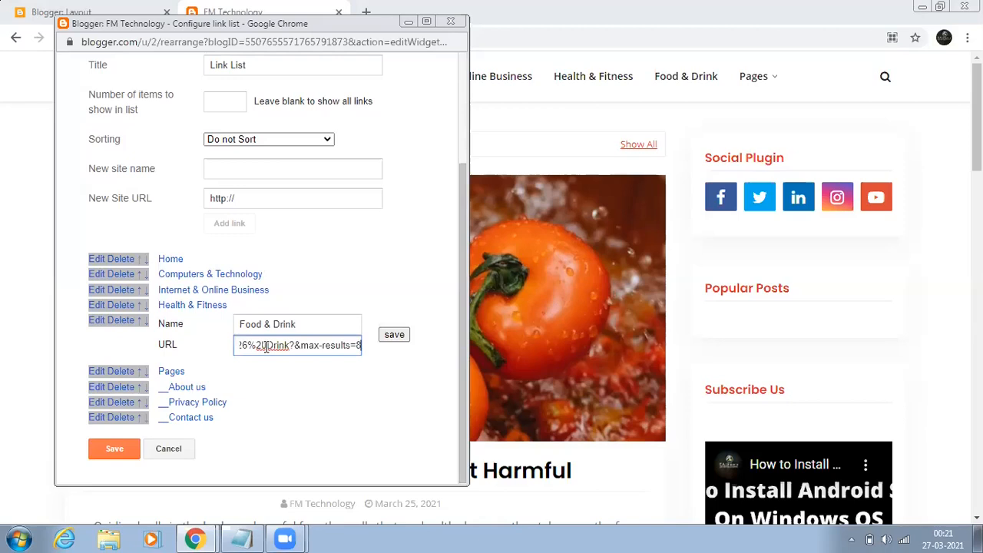
click(388, 333)
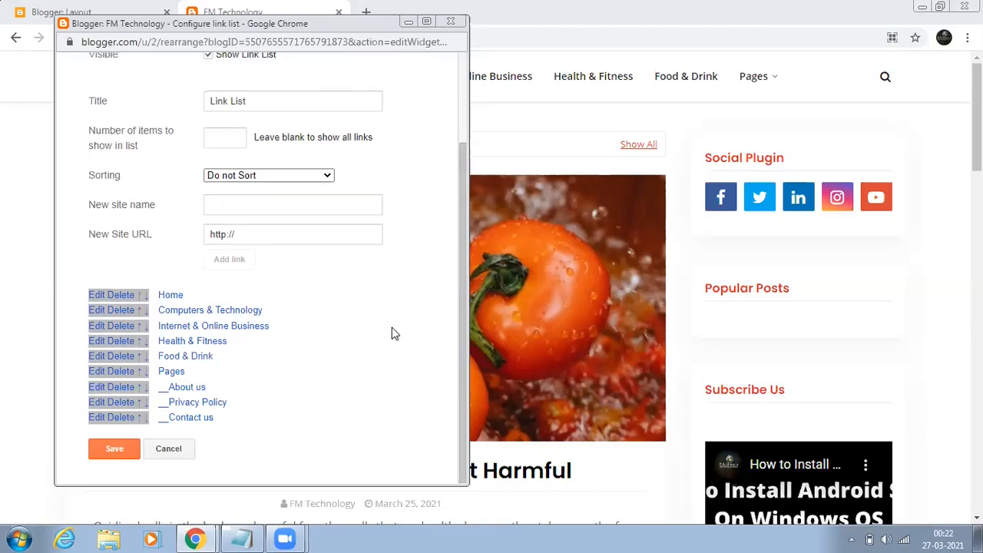
Open the Health & Fitness label page from the Labels list and copy its address, fmblogs786.blogspot.com/search/label/Health%20%26%20Fitness?&max-results=8.
click(410, 25)
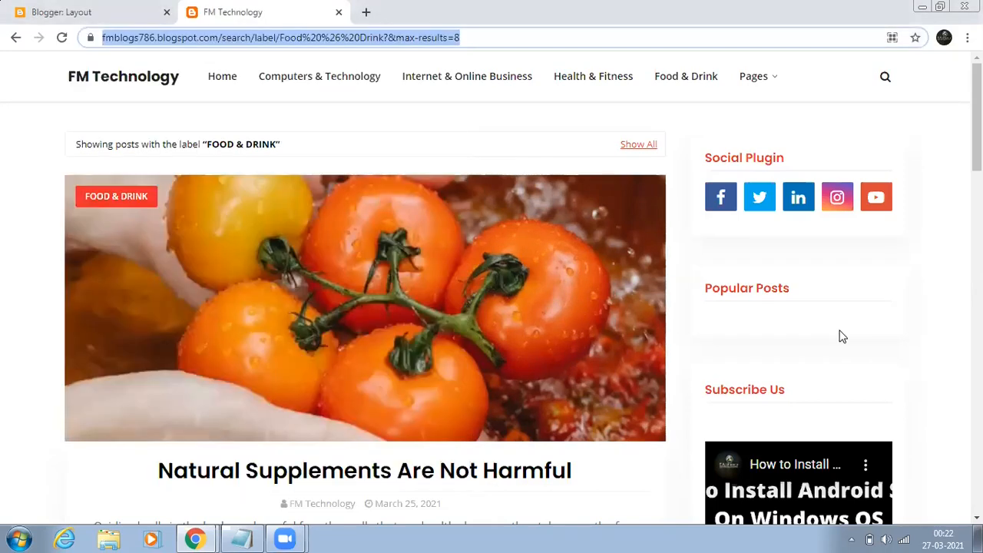
scroll(838, 331, down, 10)
scroll(840, 338, down, 7)
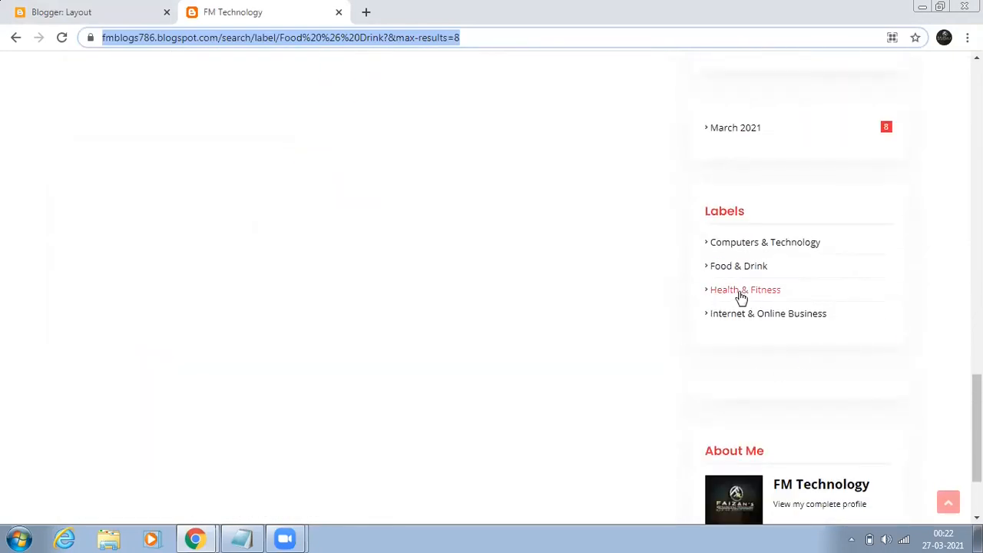
click(740, 292)
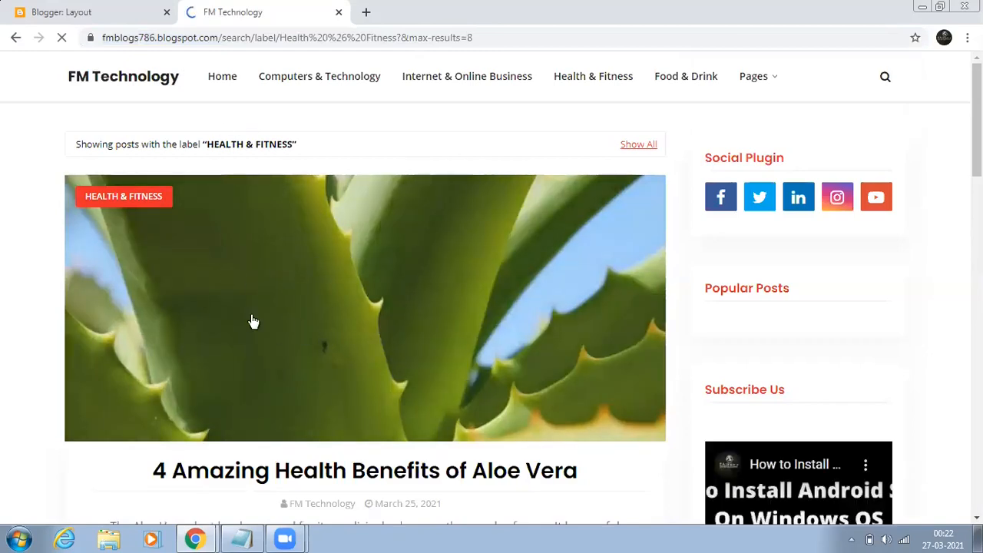
scroll(304, 312, down, 3)
scroll(304, 312, down, 4)
scroll(304, 312, up, 6)
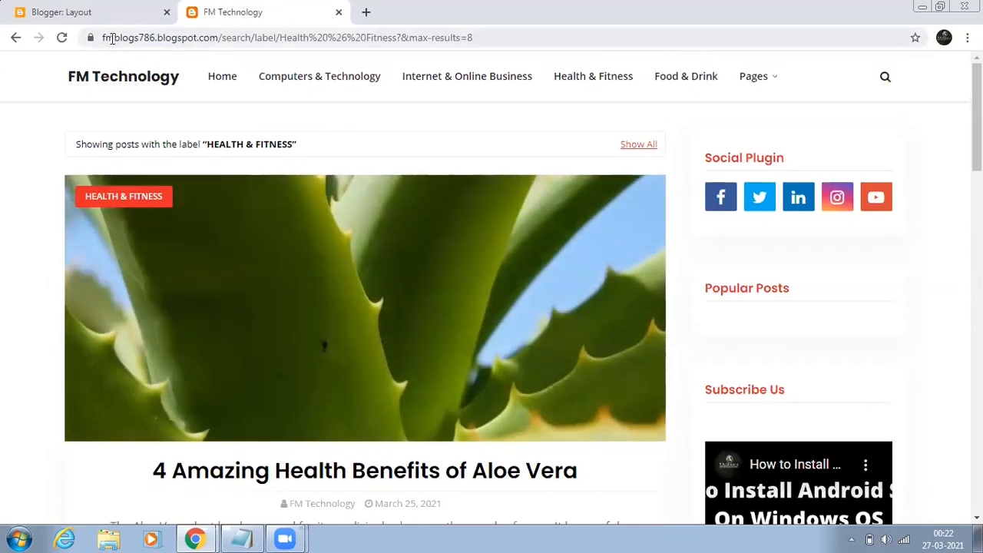
drag(105, 38, 475, 36)
right_click(407, 38)
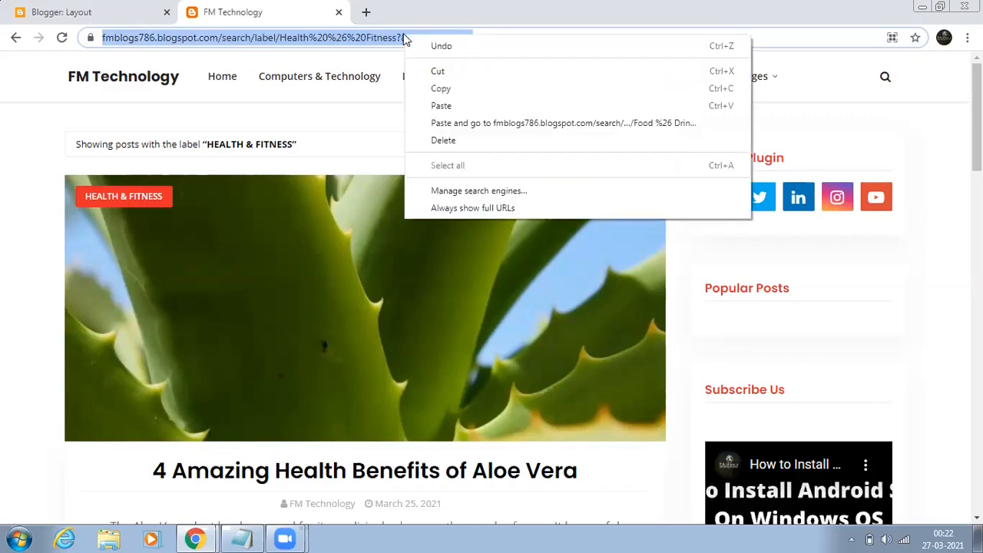
click(469, 92)
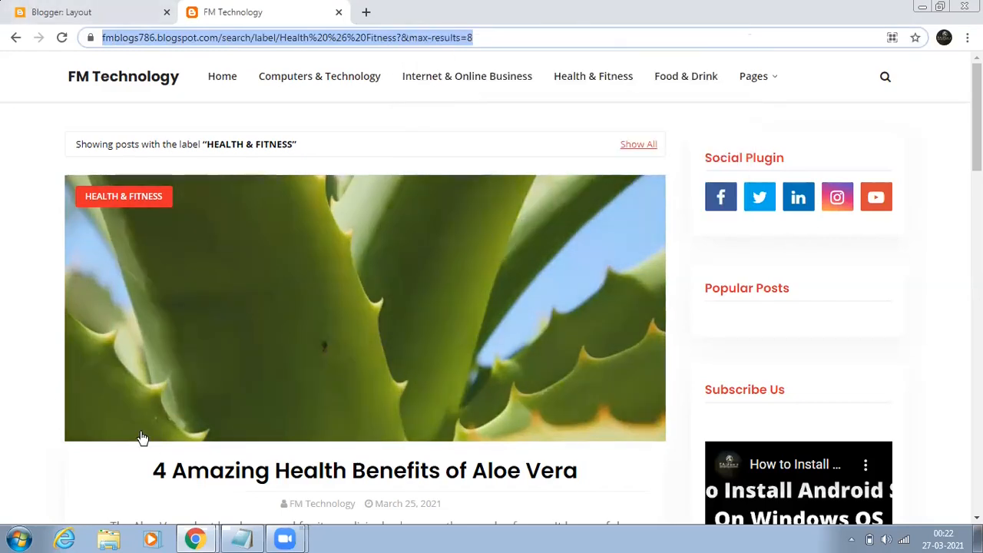
Replace the Health & Fitness link's # URL in the Link List configuration with the copied label page address and save the link.
mouse_move(196, 538)
click(202, 508)
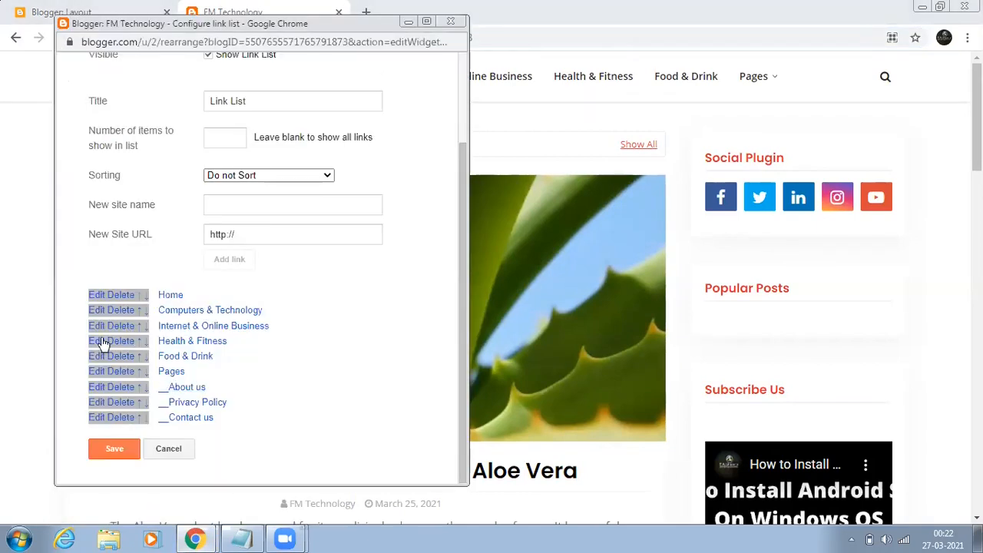
click(92, 345)
scroll(292, 353, down, 2)
click(250, 329)
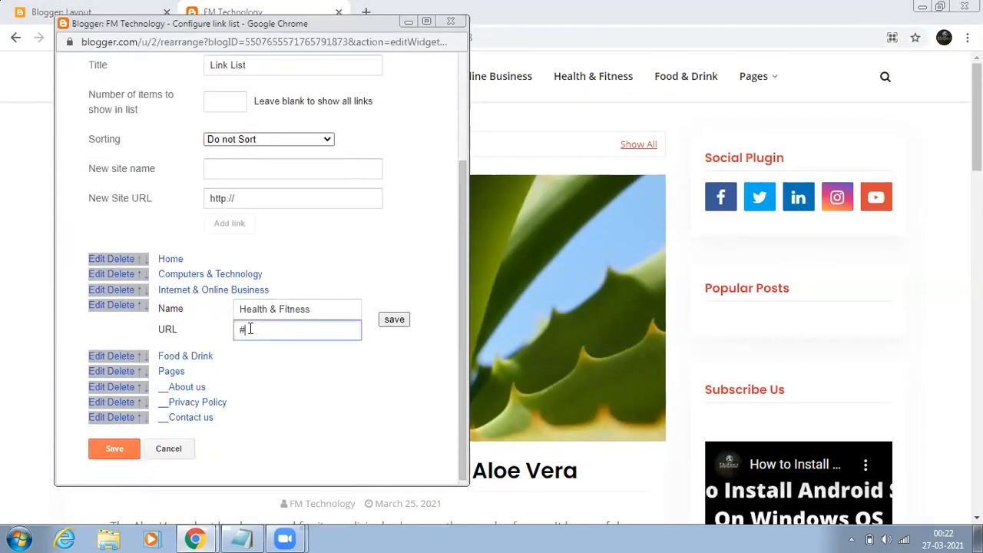
key(ctrl+v)
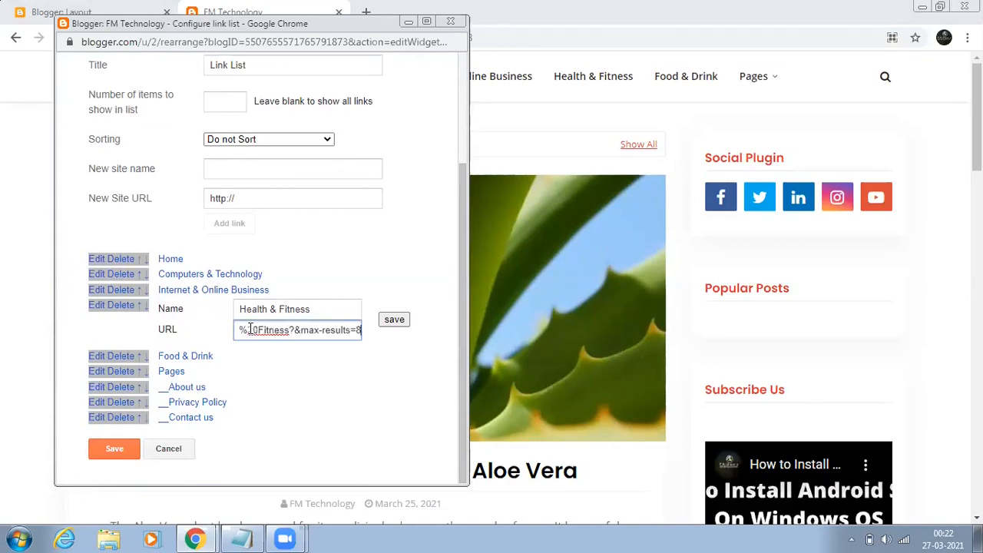
key(Return)
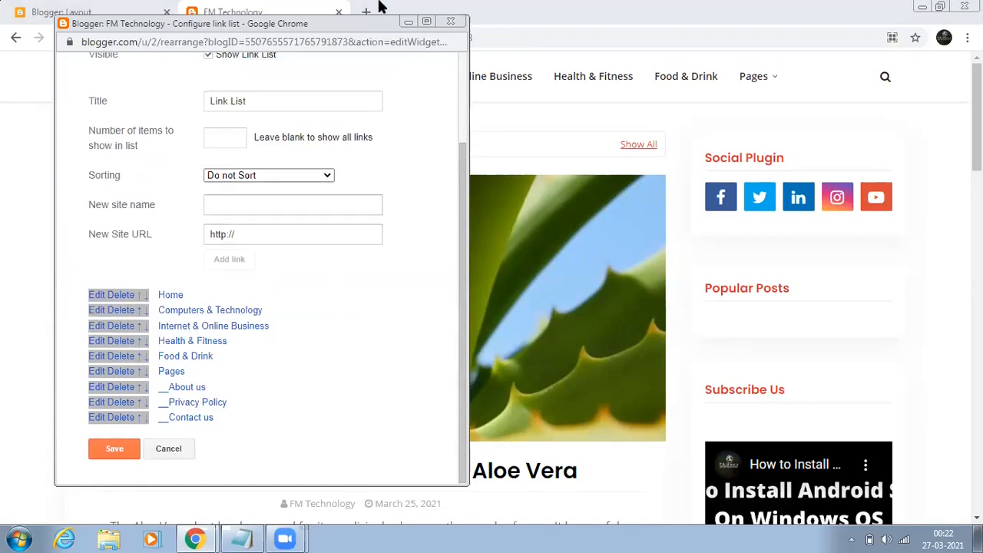
Open the Internet & Online Business label page from the Labels list and copy its address, fmblogs786.blogspot.com/search/label/Internet%20%26%20Online%20Business?&max-results=8.
click(408, 22)
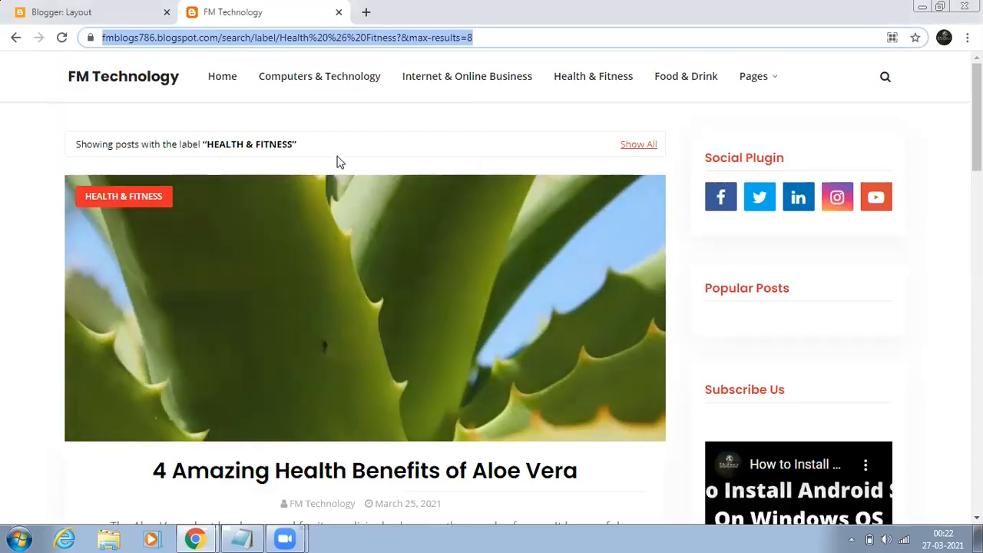
scroll(846, 384, down, 3)
scroll(854, 390, down, 4)
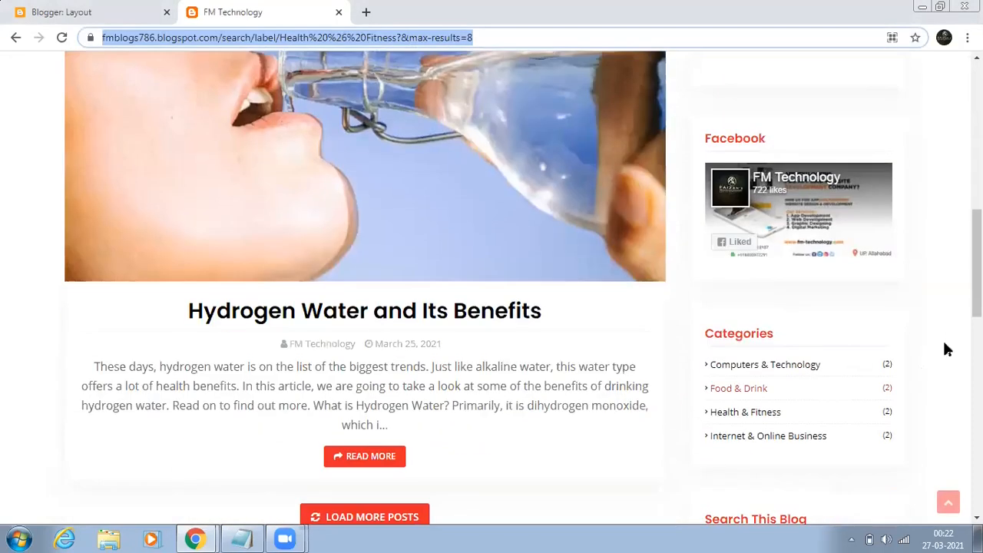
scroll(943, 346, down, 3)
scroll(800, 308, down, 5)
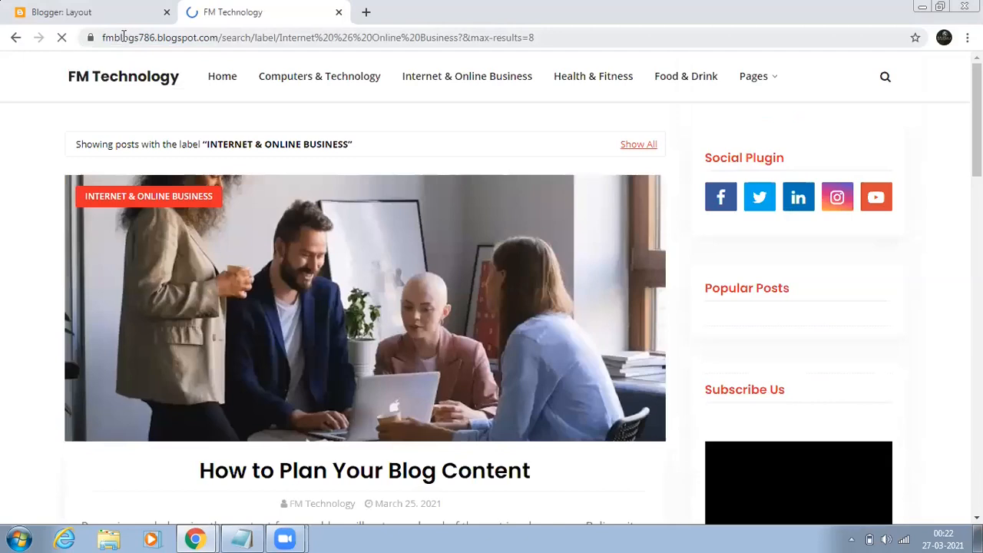
click(142, 37)
right_click(149, 34)
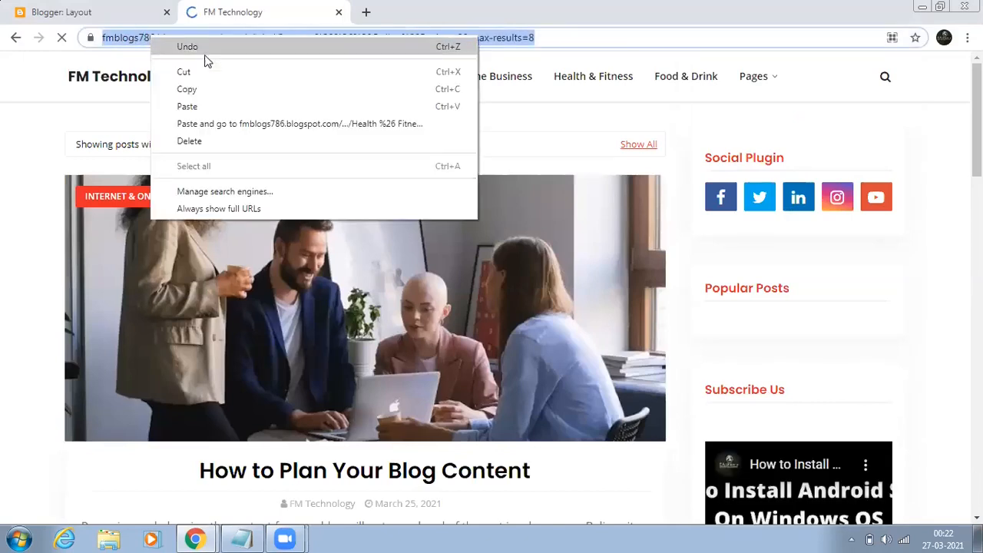
click(225, 89)
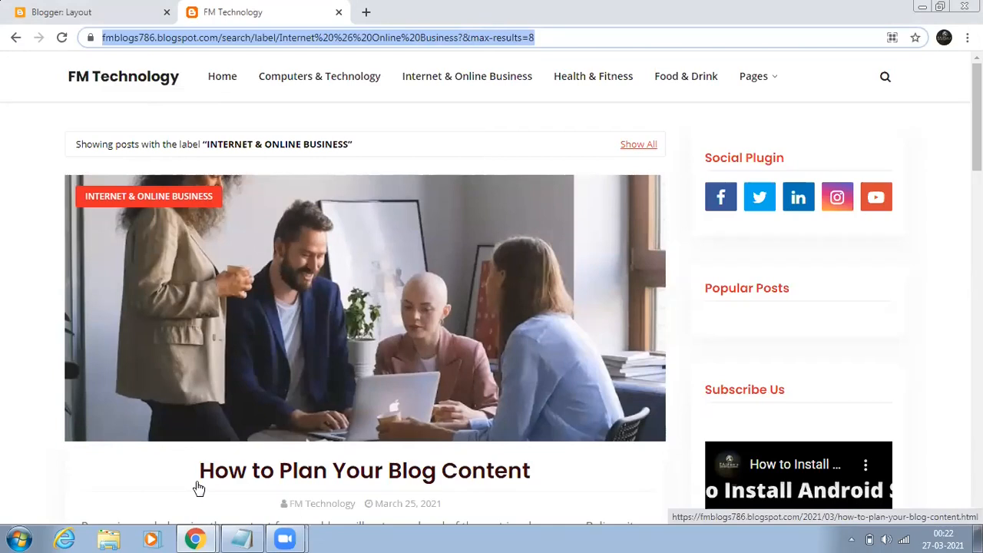
Replace the Internet & Online Business link's # URL with the copied label page address, then save the link and the Link List gadget.
key(alt+Tab)
scroll(254, 391, down, 2)
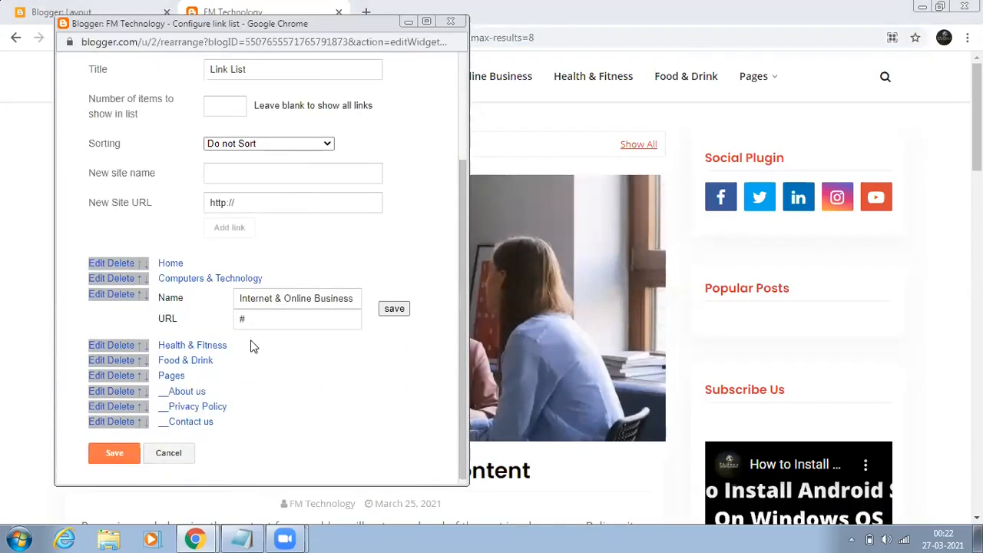
click(259, 321)
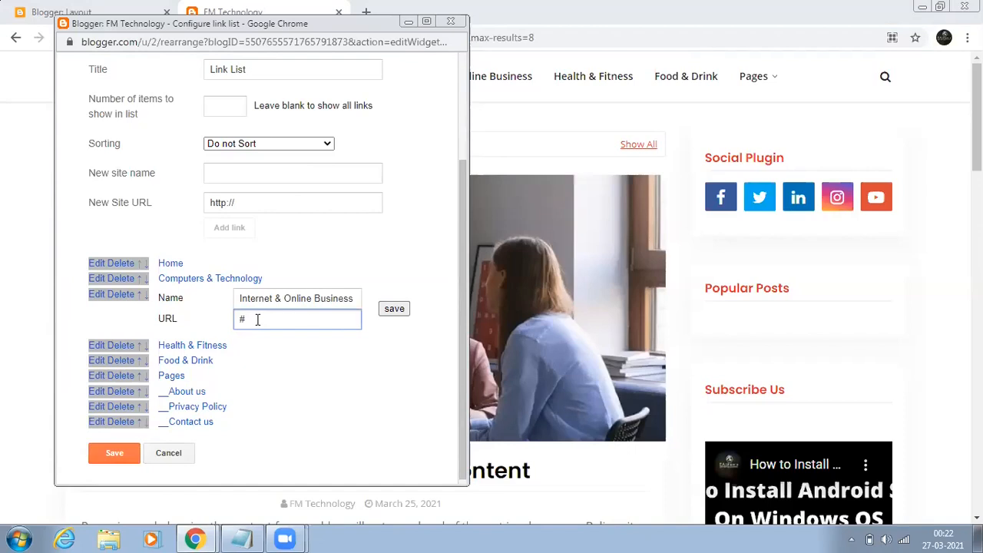
key(ctrl+v)
click(394, 309)
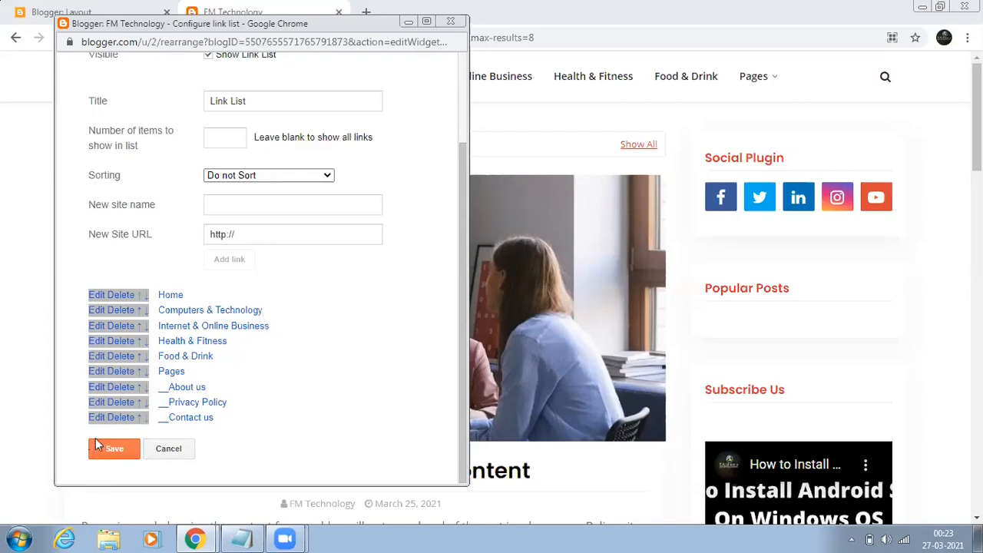
click(121, 447)
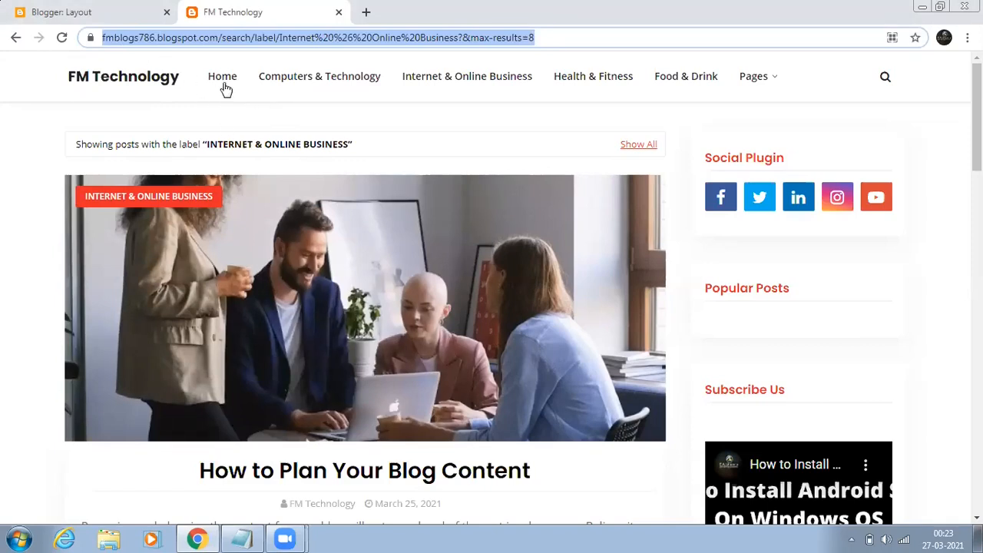
Reload the blog, test the main menu's Home and Computers & Technology links, and review the posts on the label page.
click(62, 40)
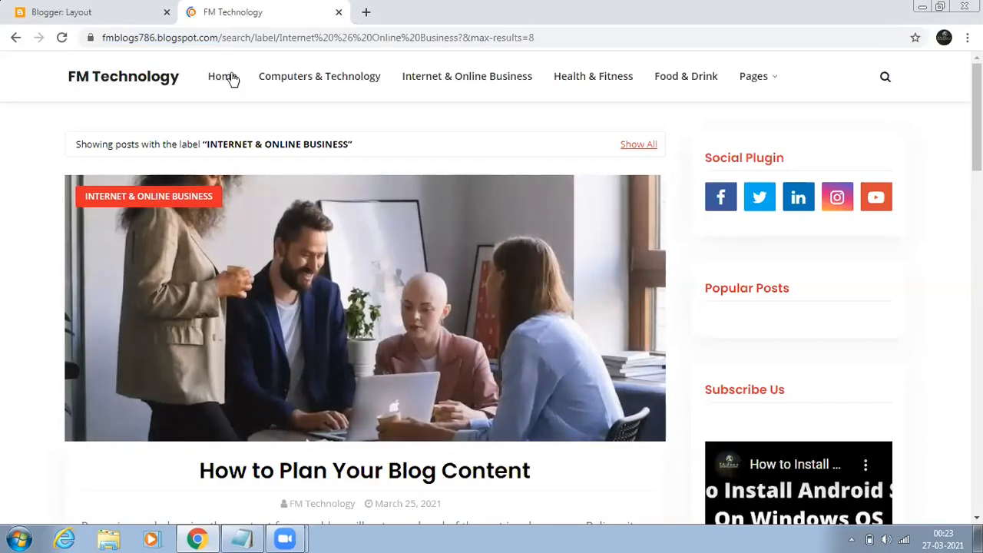
click(221, 80)
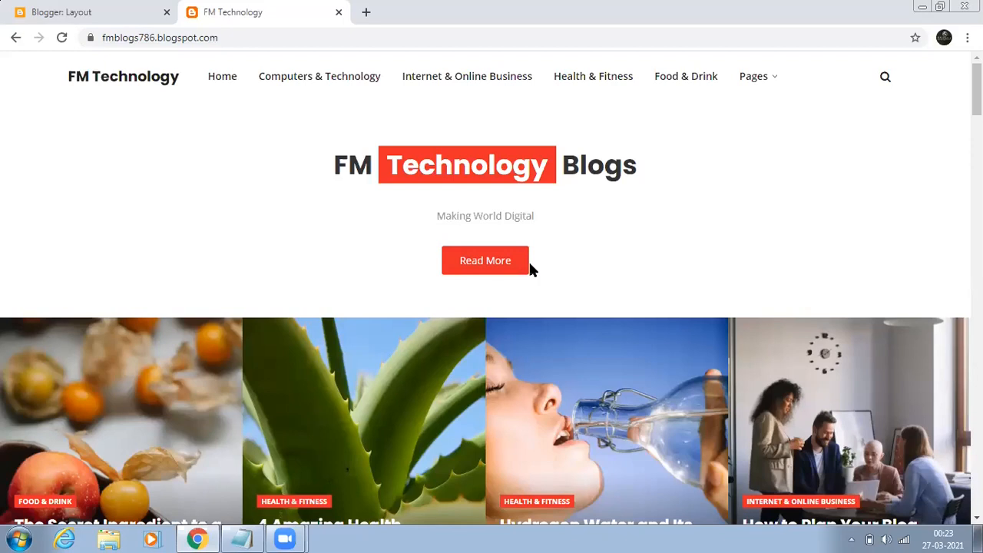
click(329, 78)
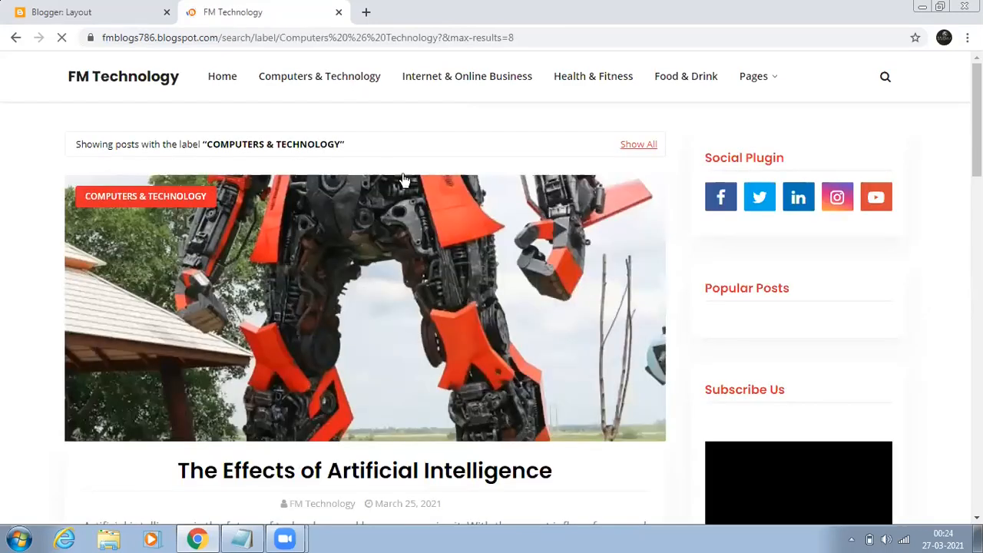
scroll(395, 286, down, 4)
scroll(432, 320, up, 4)
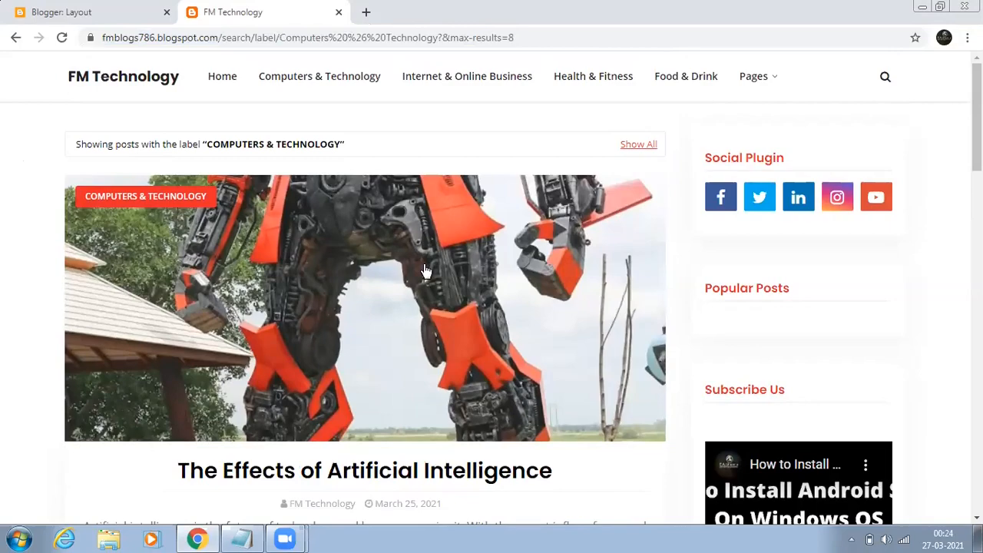
scroll(466, 299, down, 4)
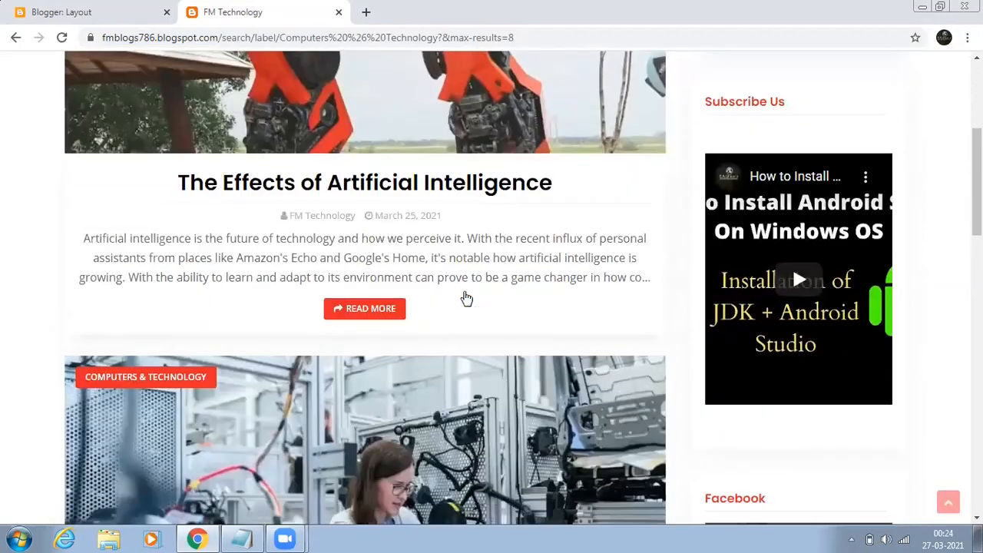
Look through the rest of the Computers & Technology label page to check which posts it lists.
scroll(466, 299, down, 3)
scroll(467, 298, down, 1)
scroll(461, 303, down, 3)
scroll(461, 302, up, 8)
scroll(461, 304, up, 3)
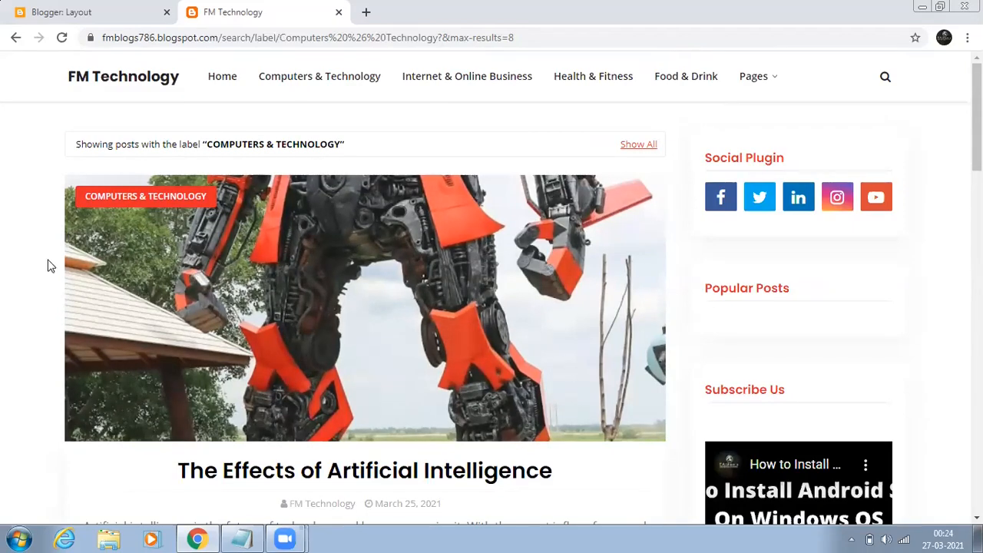
scroll(299, 314, down, 4)
scroll(362, 328, up, 4)
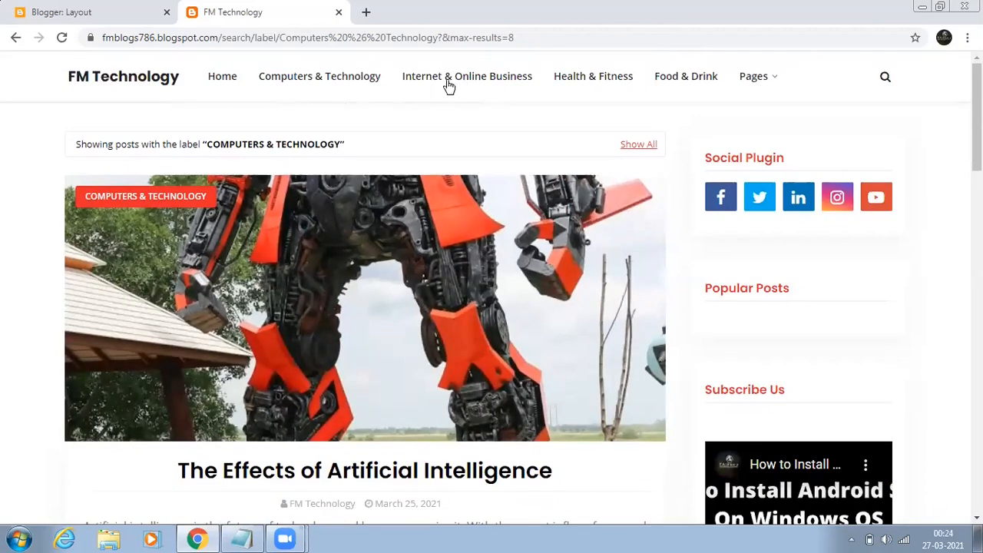
Test the main menu's Internet & Online Business link and review the posts on its label page.
click(476, 240)
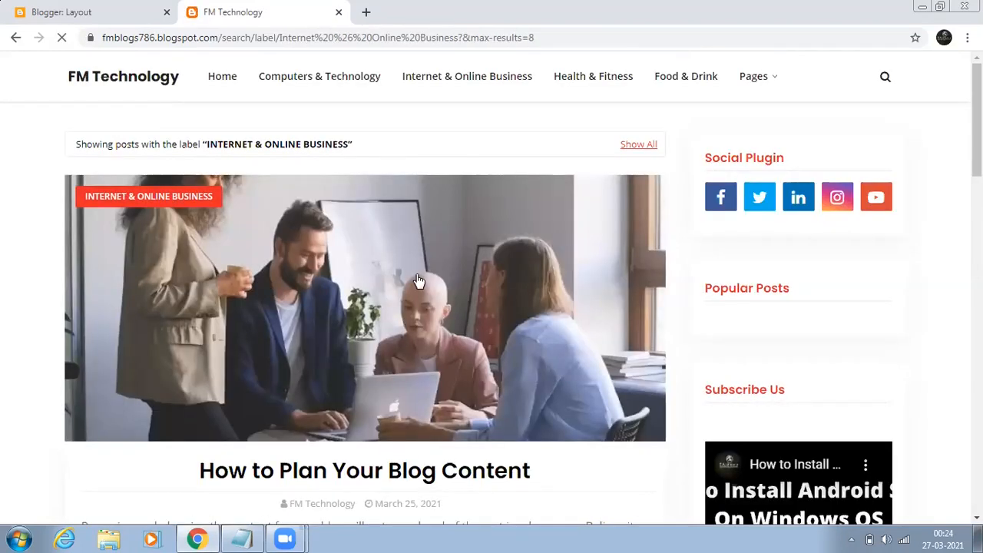
scroll(430, 369, down, 4)
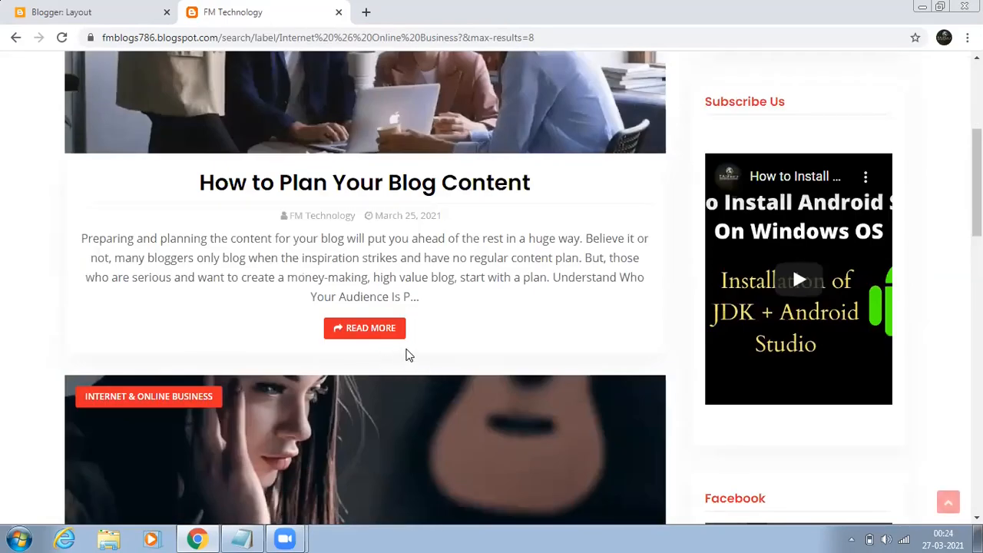
scroll(386, 284, up, 4)
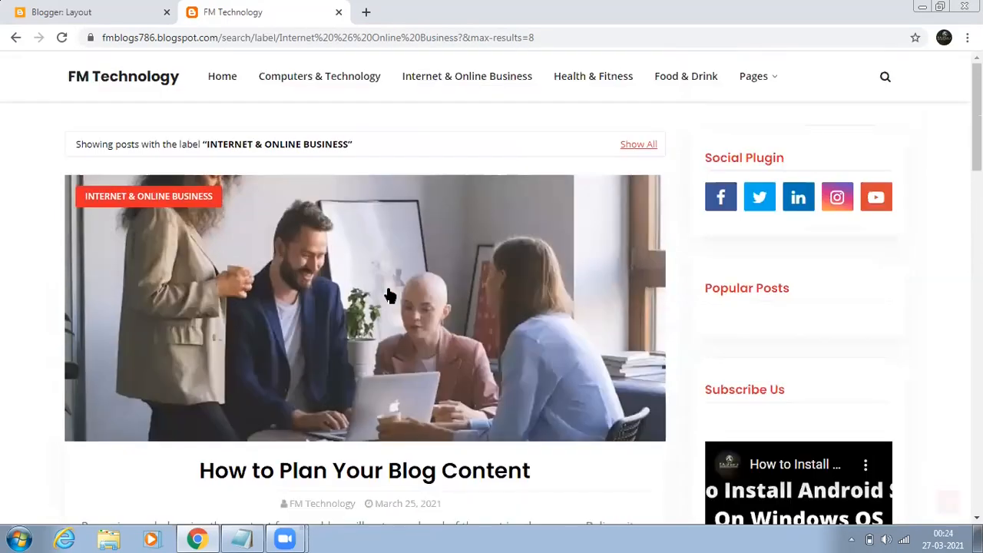
scroll(391, 296, down, 3)
scroll(392, 297, down, 4)
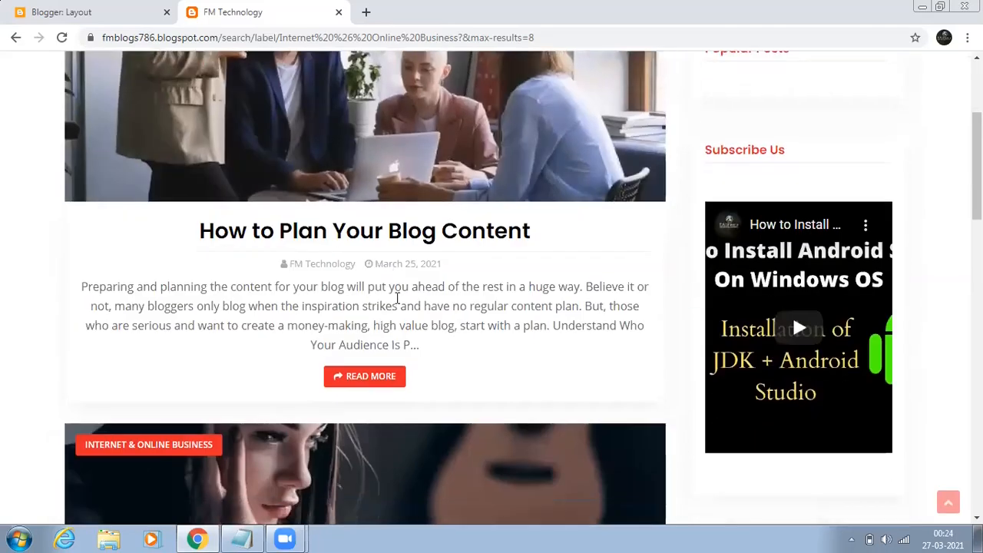
scroll(397, 296, down, 3)
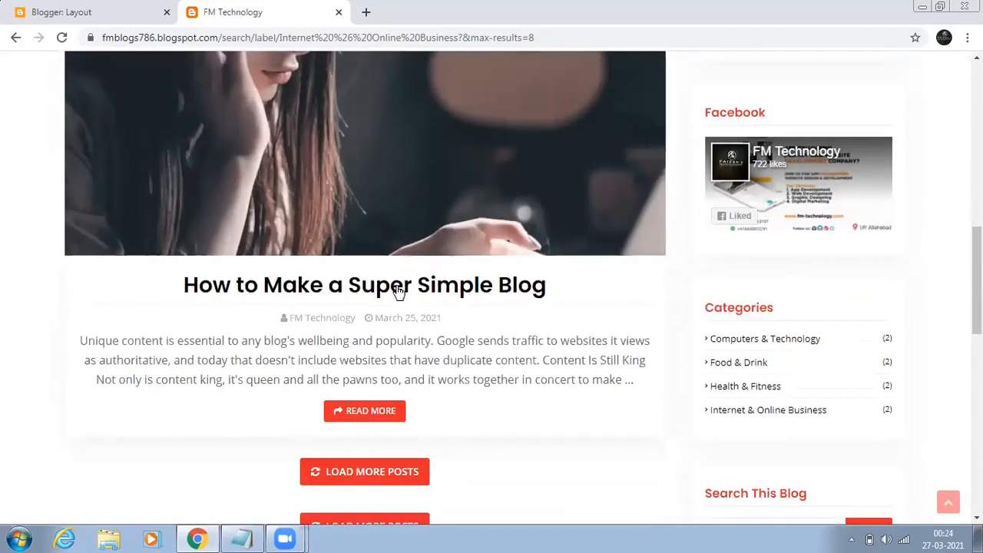
scroll(398, 289, up, 10)
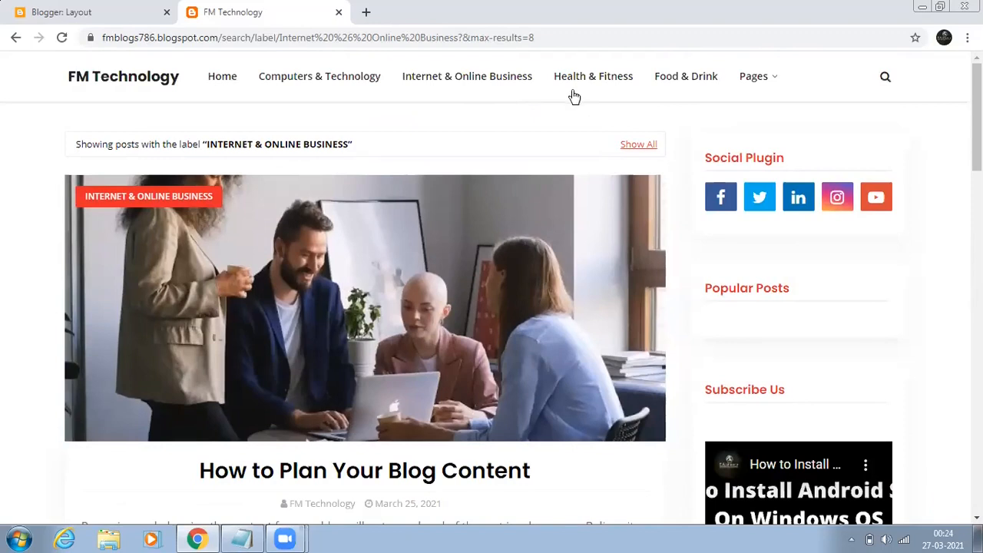
Test the main menu's Health & Fitness link and review the posts on its label page.
click(588, 78)
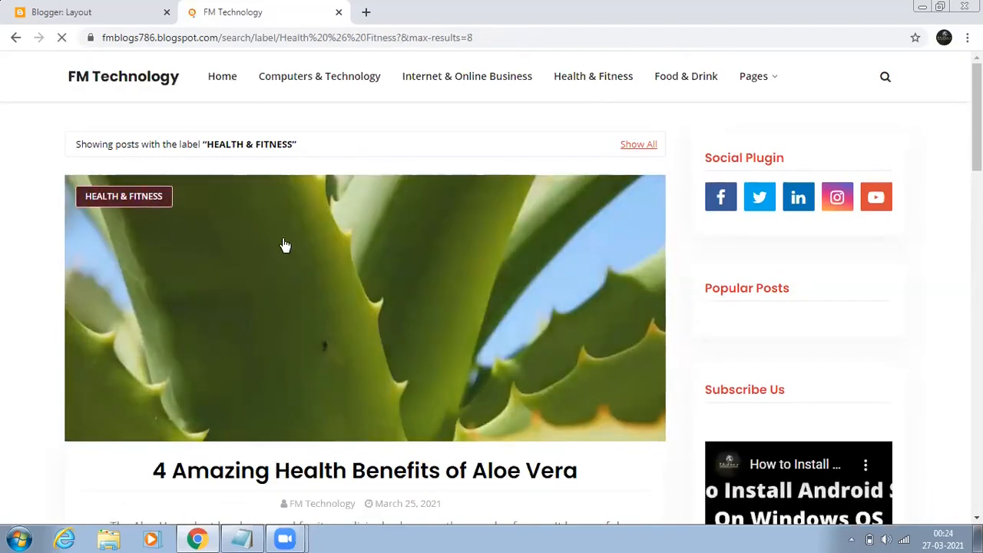
scroll(403, 319, down, 2)
scroll(405, 336, down, 7)
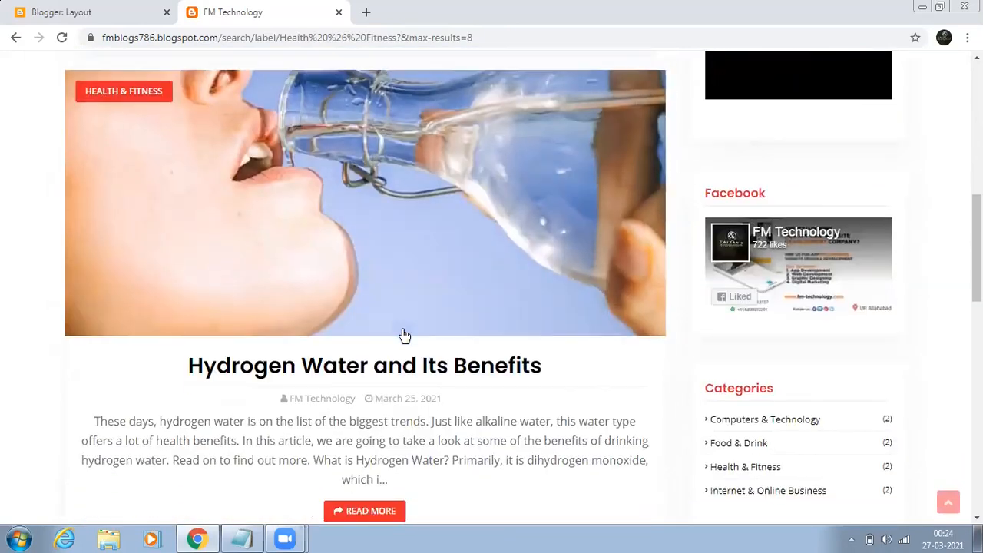
scroll(404, 337, up, 7)
scroll(405, 336, up, 3)
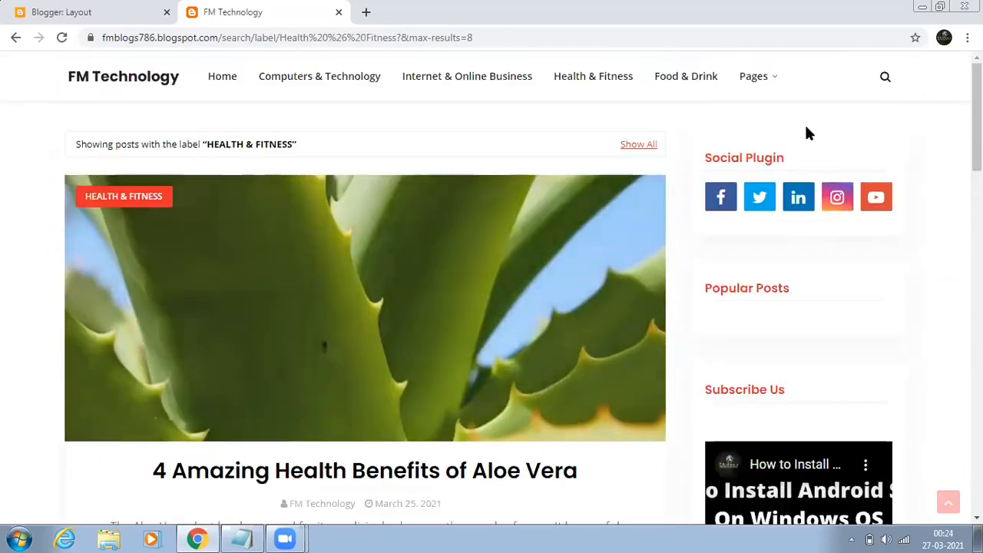
Test the main menu's Food & Drink link, review its label page, and try the Pages menu entry.
click(690, 78)
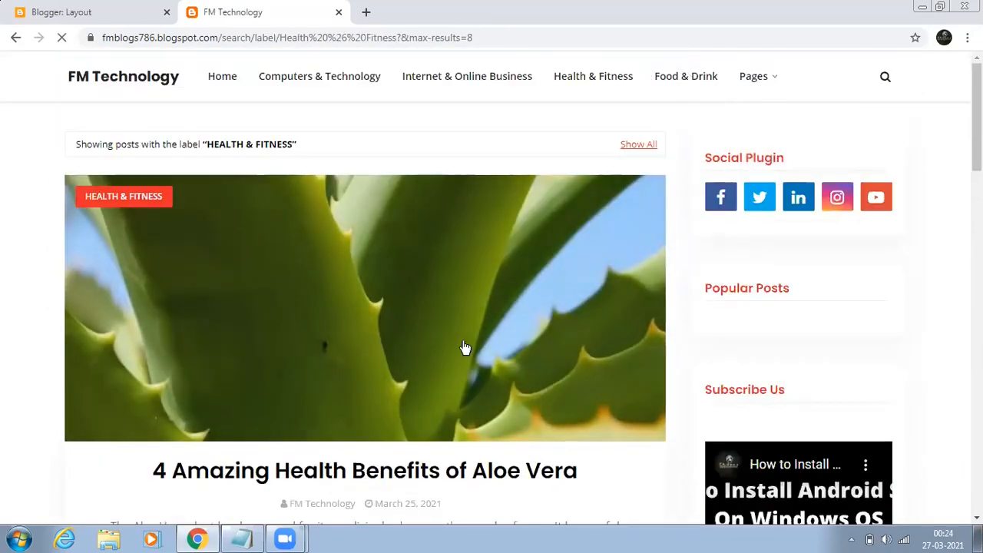
scroll(415, 334, down, 7)
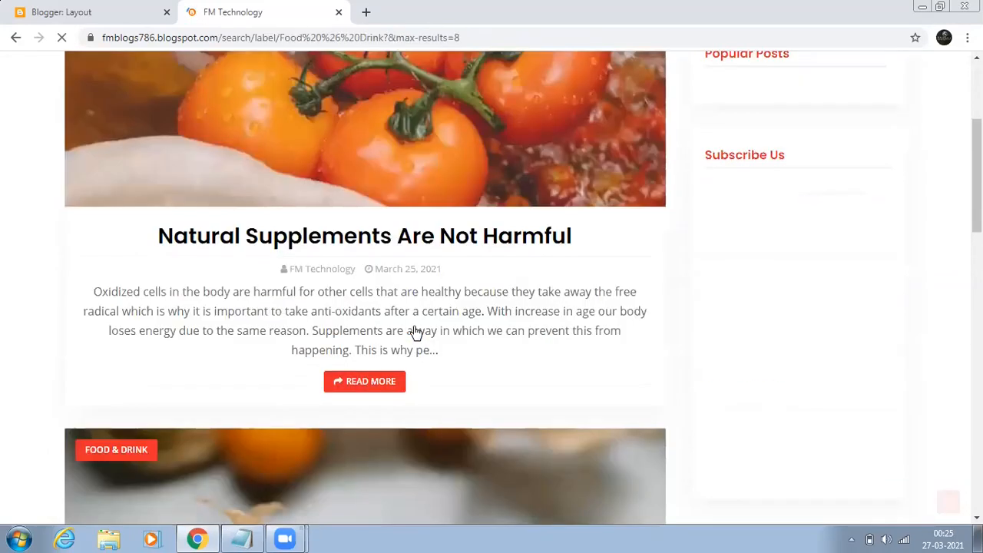
scroll(415, 334, up, 7)
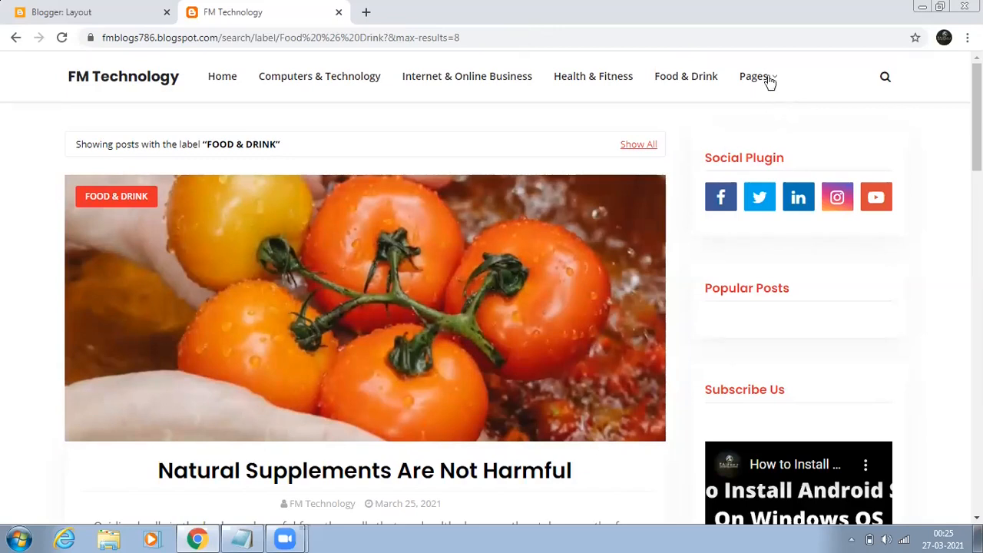
click(770, 83)
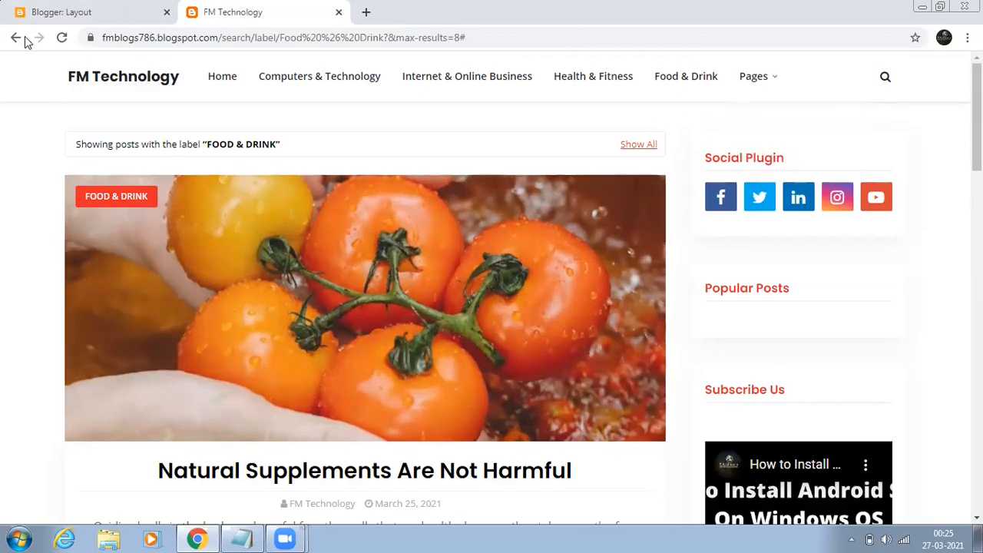
Return to the Blogger dashboard and create a new page titled "About us".
click(65, 9)
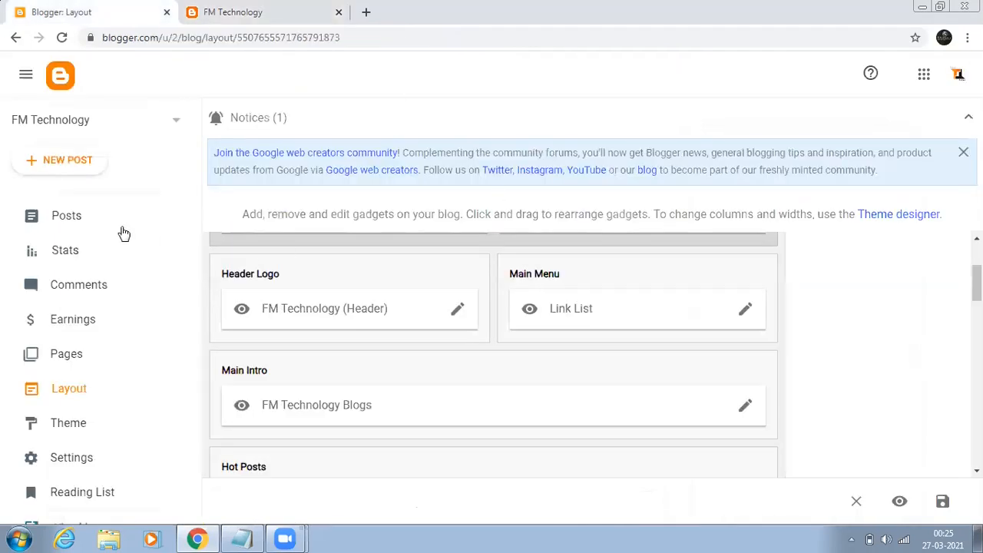
click(107, 351)
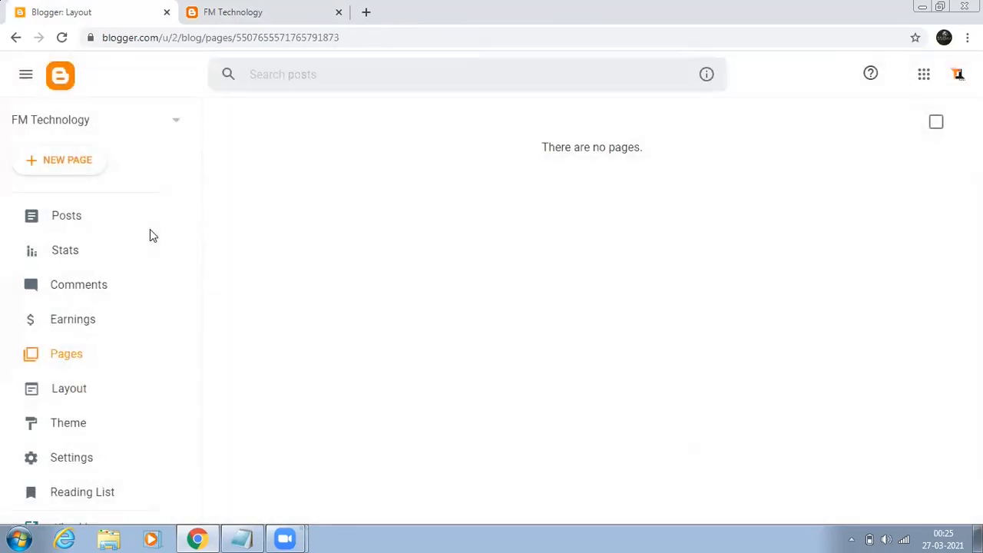
click(52, 165)
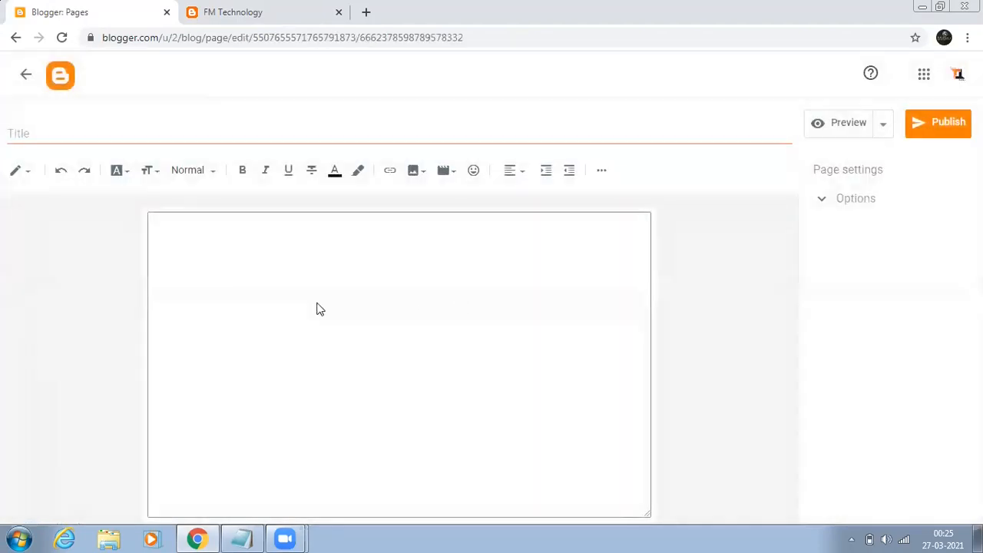
click(28, 134)
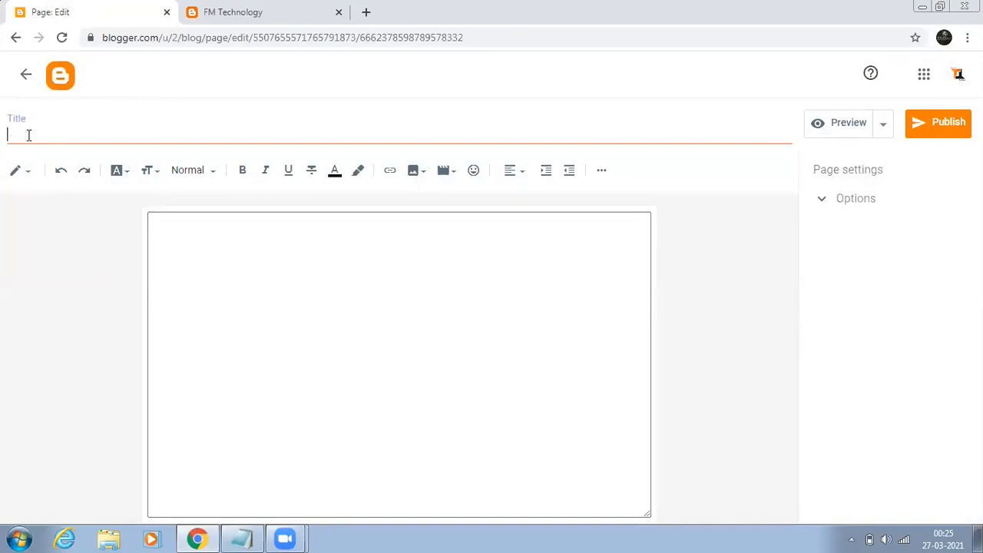
text(About us)
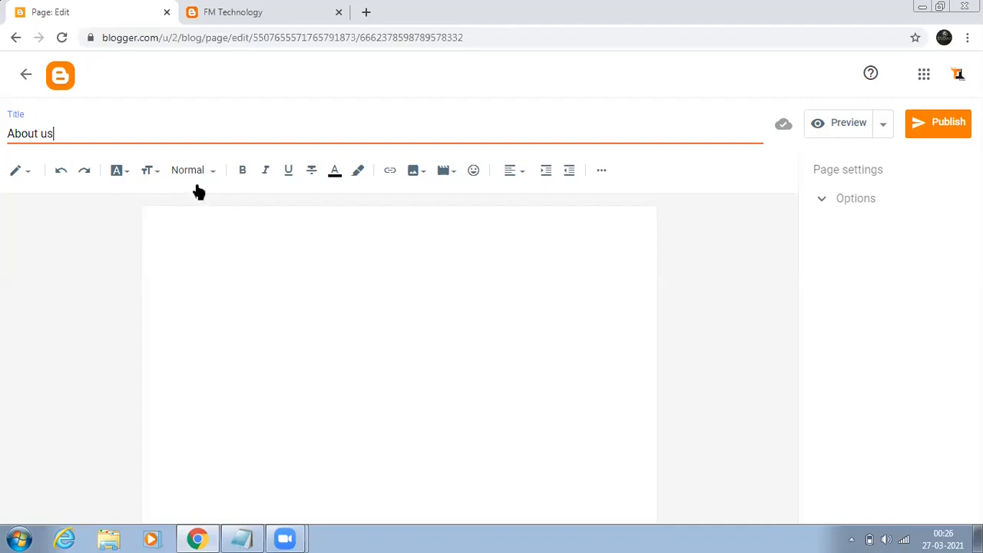
Switch to the Articles file in Notepad and copy the paragraph under "About us page:-".
click(243, 537)
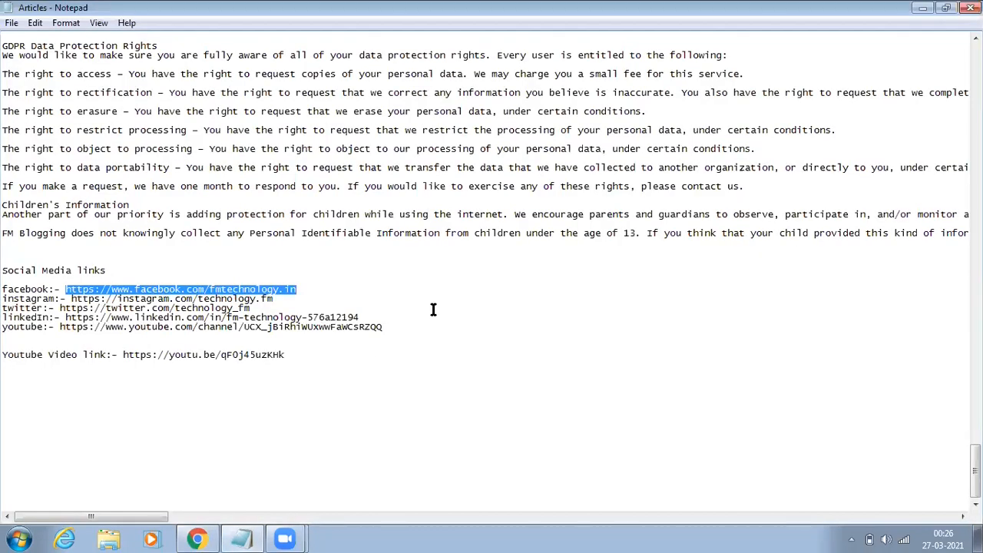
scroll(394, 292, up, 7)
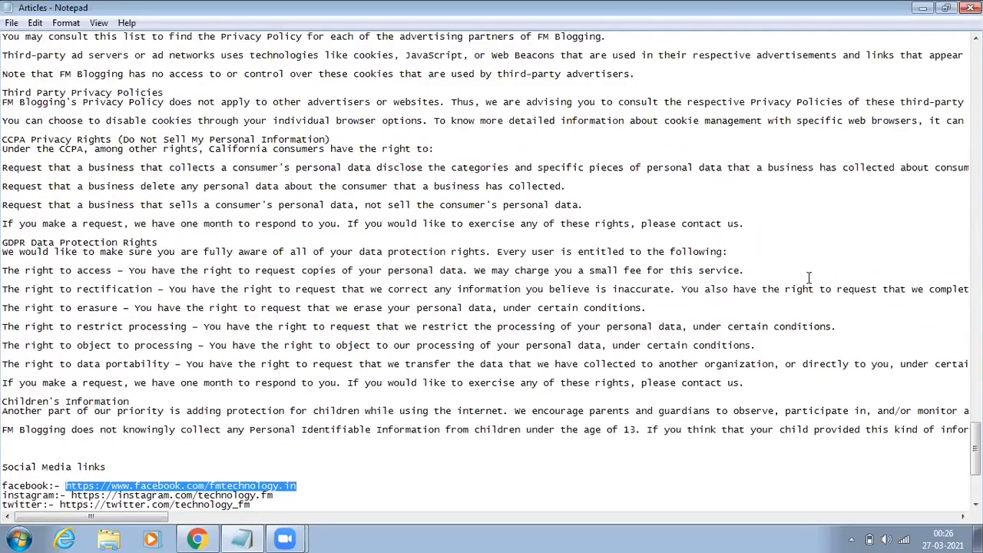
scroll(976, 461, down, 7)
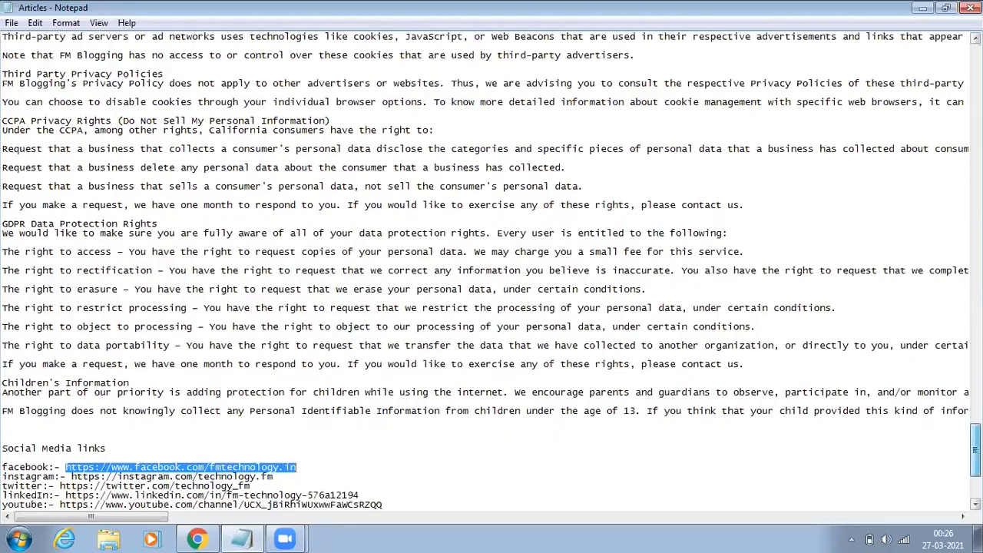
scroll(975, 461, up, 20)
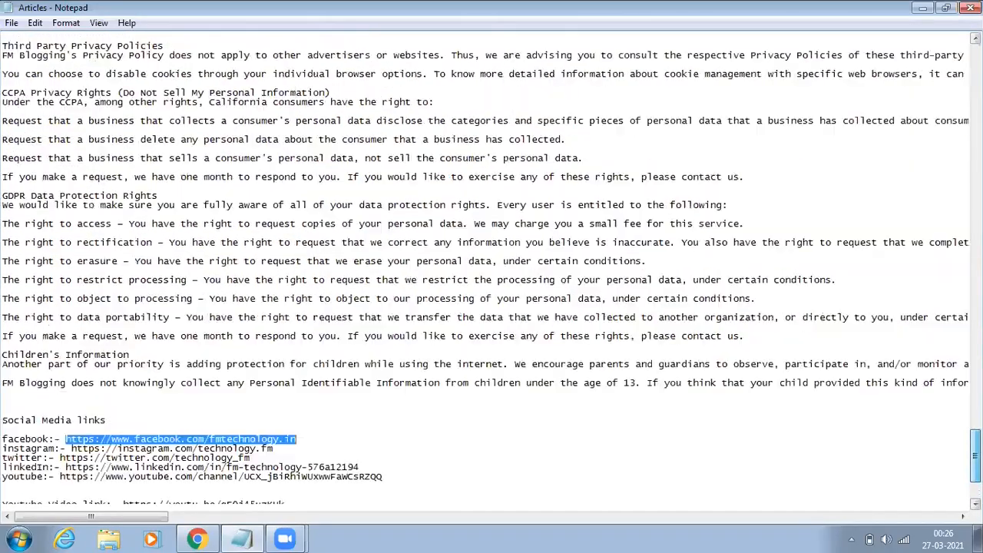
scroll(976, 400, up, 11)
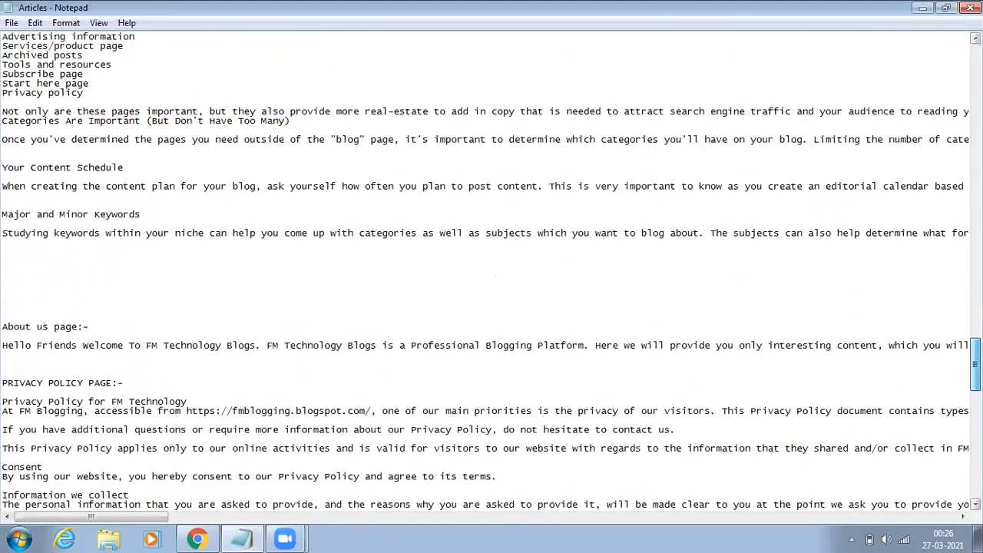
drag(3, 345, 219, 351)
key(ctrl+c)
right_click(269, 345)
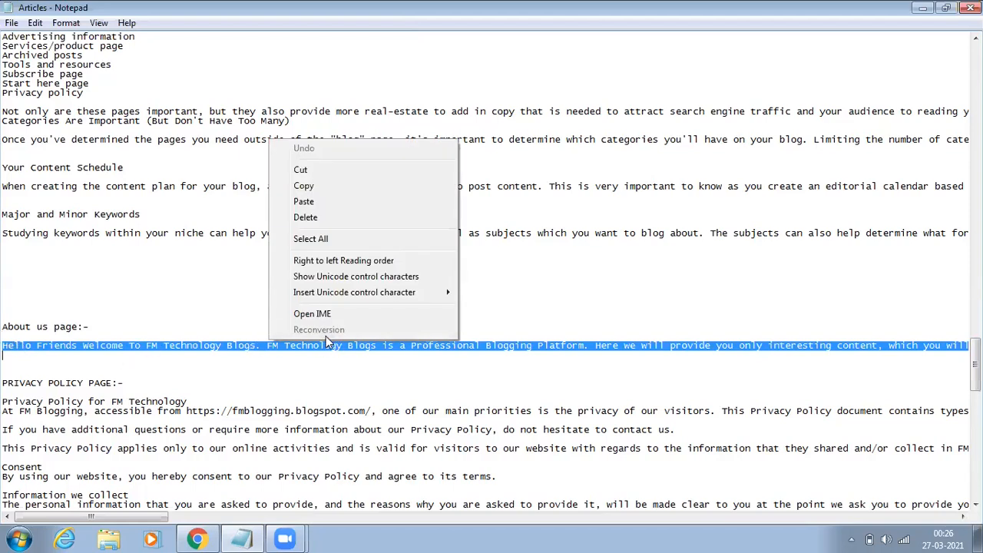
click(322, 188)
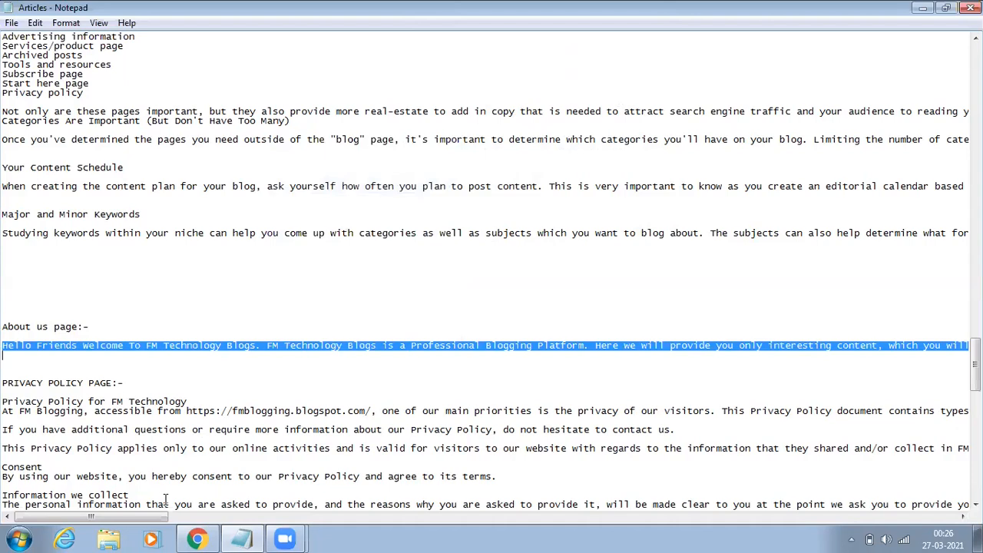
Switch back to Blogger in Chrome, paste the copied paragraph into the About us page body, and publish the page.
click(208, 538)
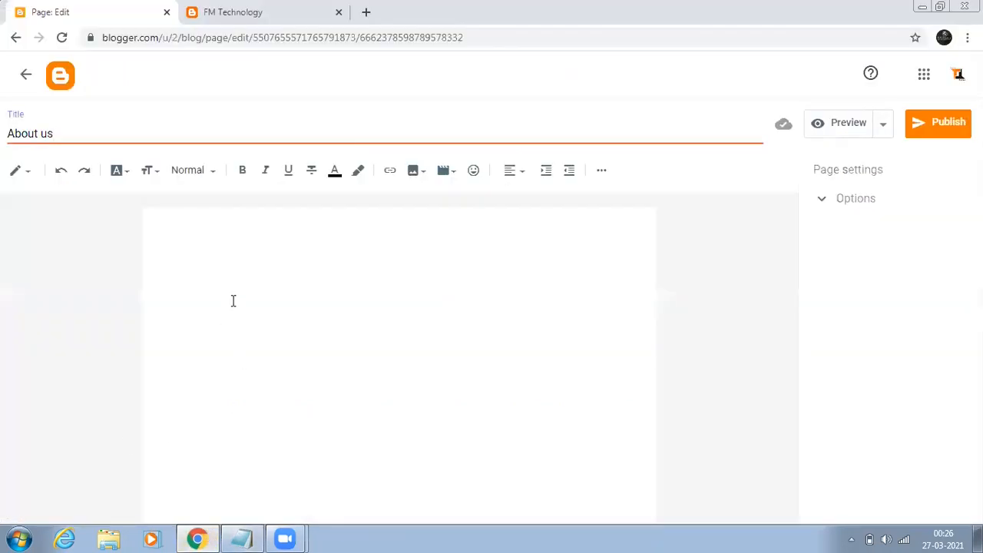
click(223, 228)
right_click(225, 226)
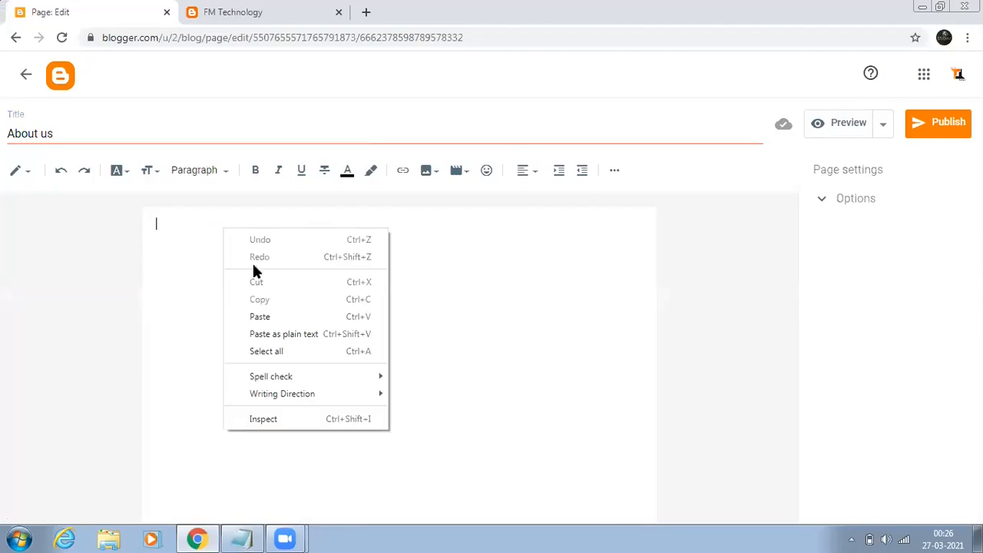
click(262, 316)
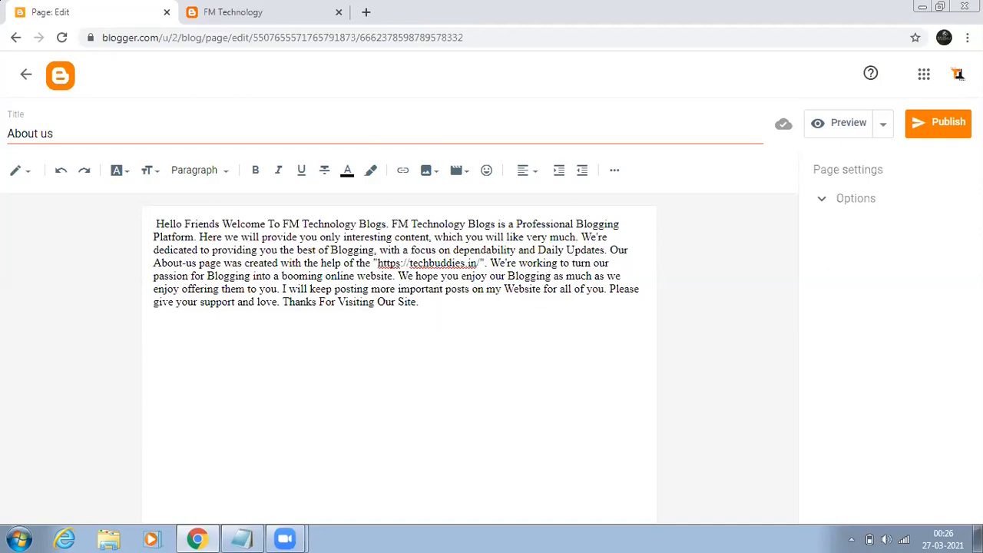
click(944, 127)
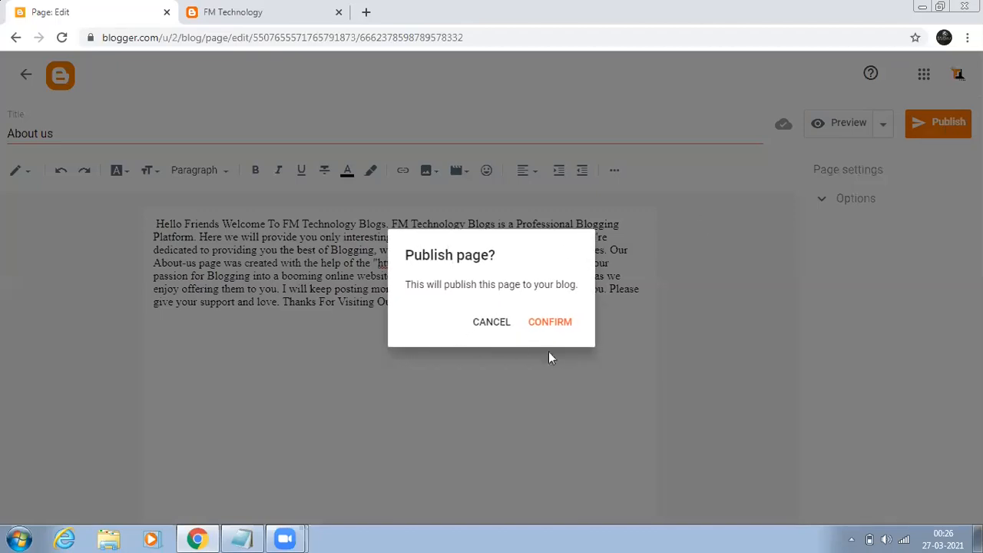
click(552, 326)
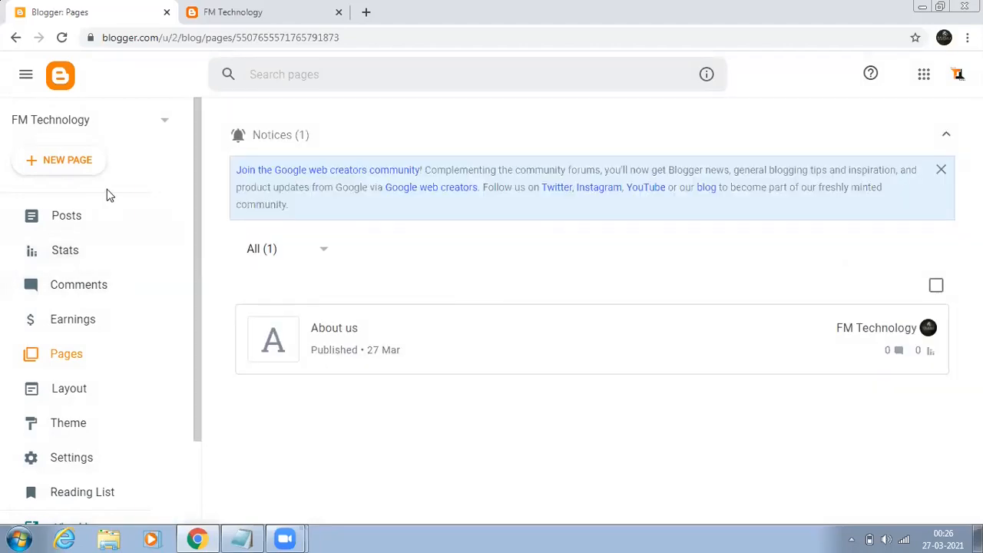
Create another new page titled "Privacy Policy".
click(68, 163)
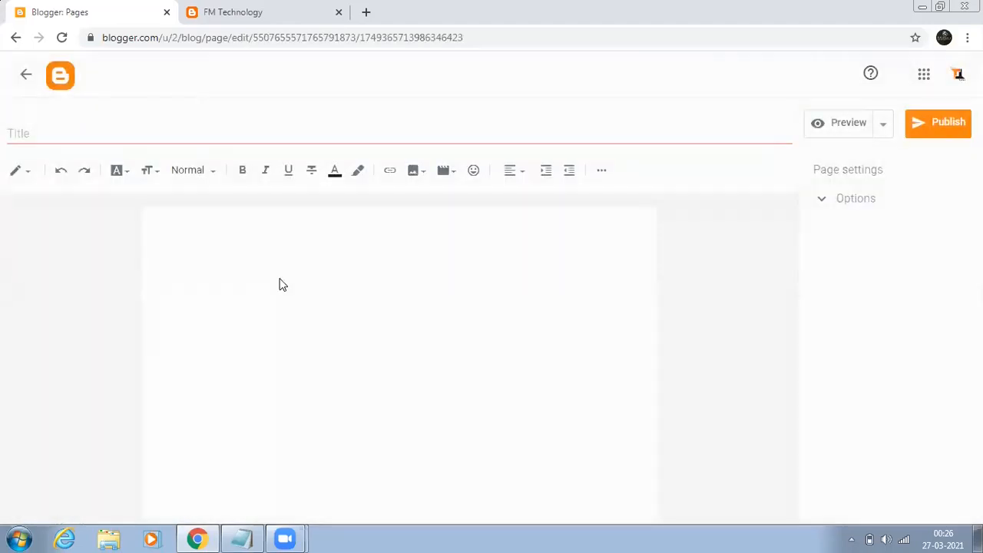
click(52, 127)
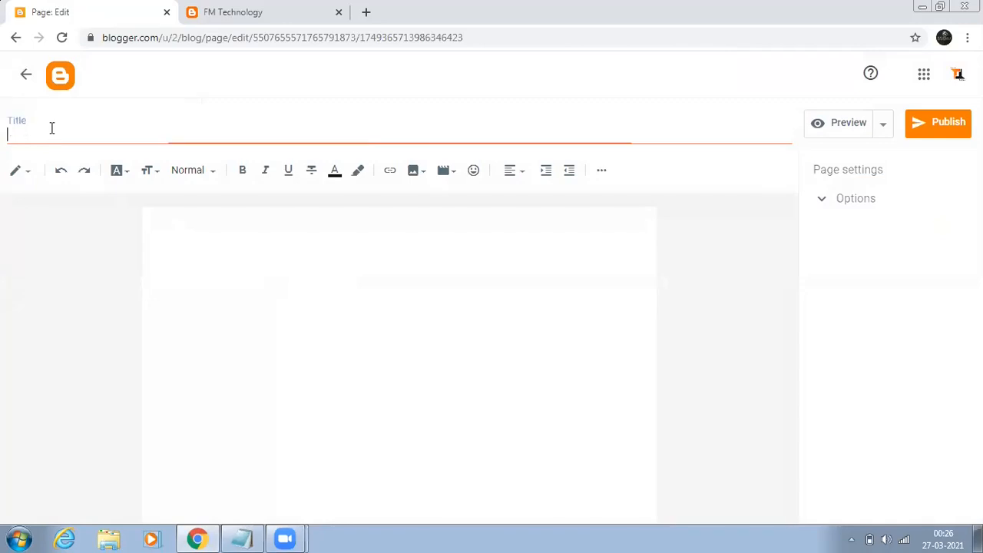
text(Privacy Policy)
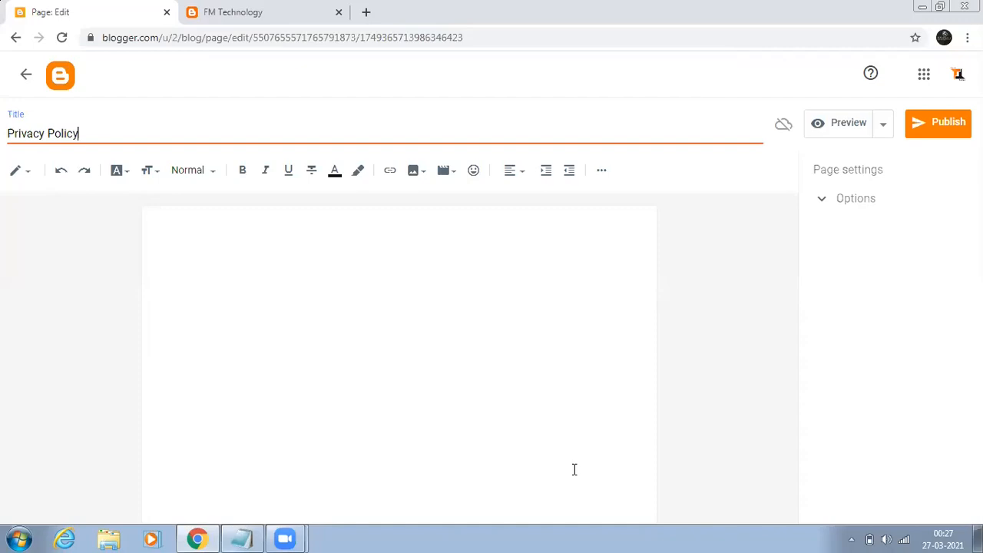
Switch to the Articles file in Notepad and copy the privacy policy text, from its heading through the Children's Information section.
key(alt+Tab)
scroll(153, 315, down, 6)
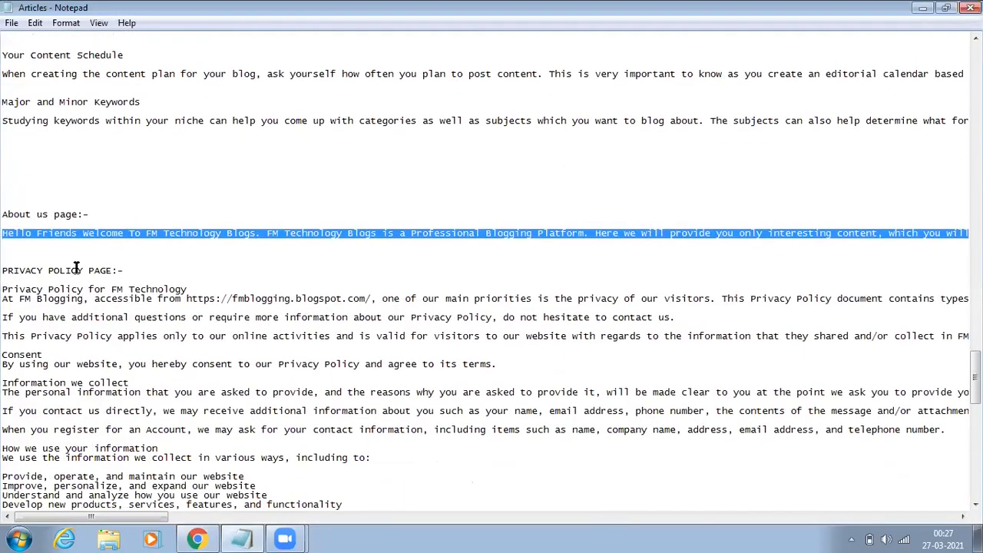
scroll(77, 267, down, 3)
click(5, 201)
drag(6, 205, 555, 302)
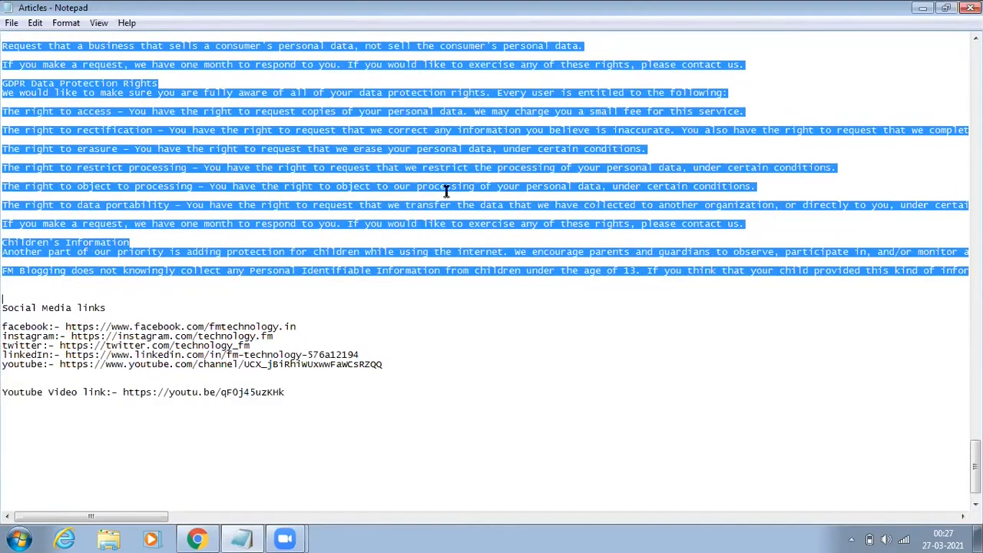
right_click(396, 154)
click(421, 202)
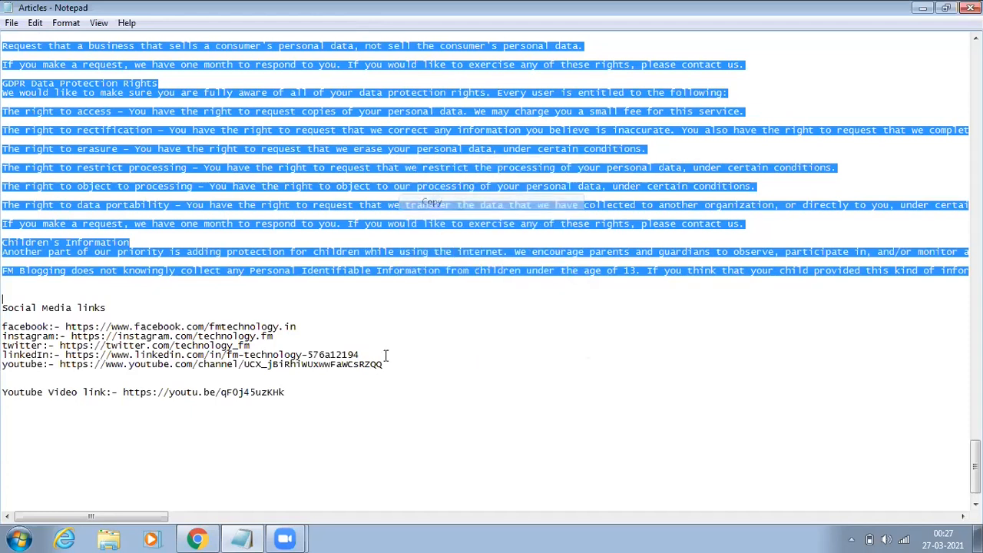
Switch back to Blogger in Chrome, paste the copied policy text into the Privacy Policy page body, and publish the page.
key(alt+Tab)
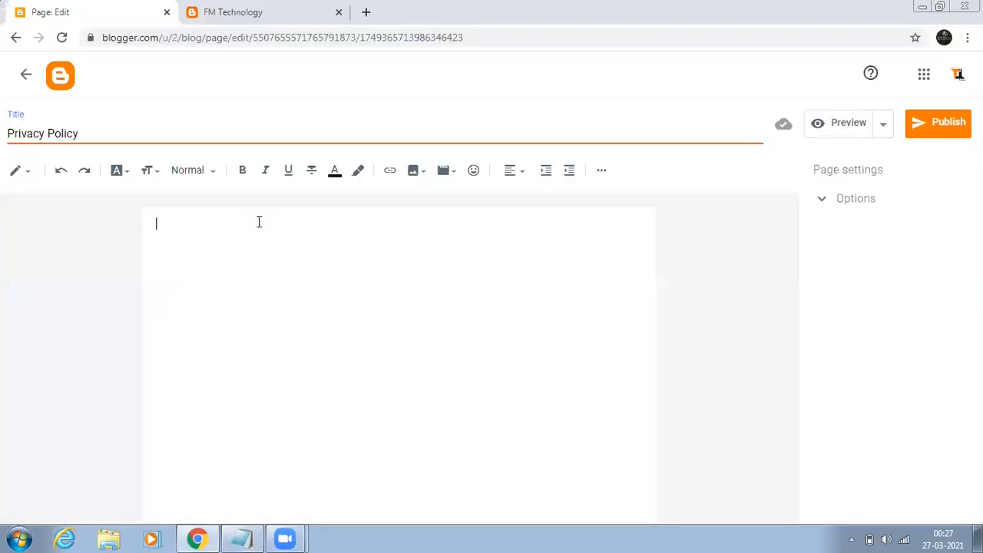
key(ctrl+v)
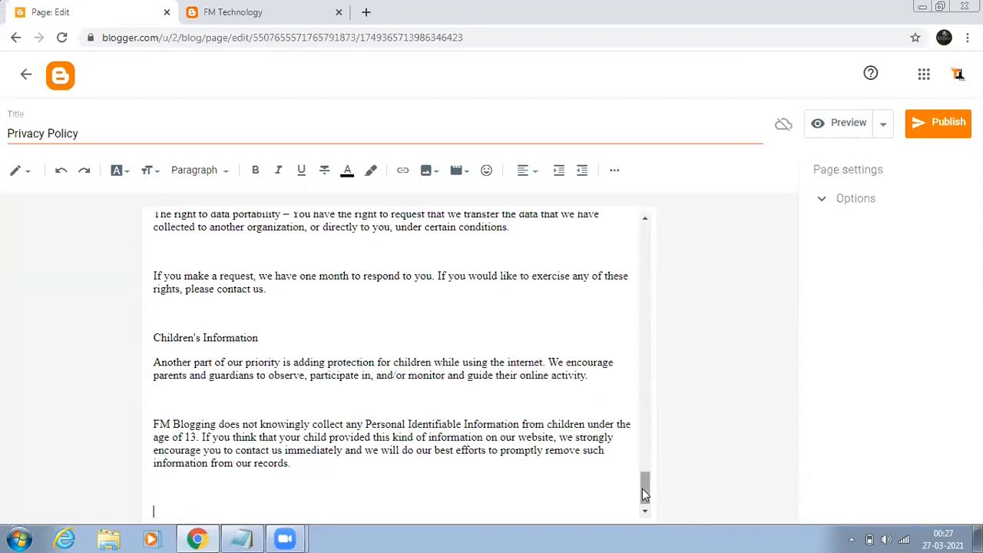
drag(643, 491, 656, 238)
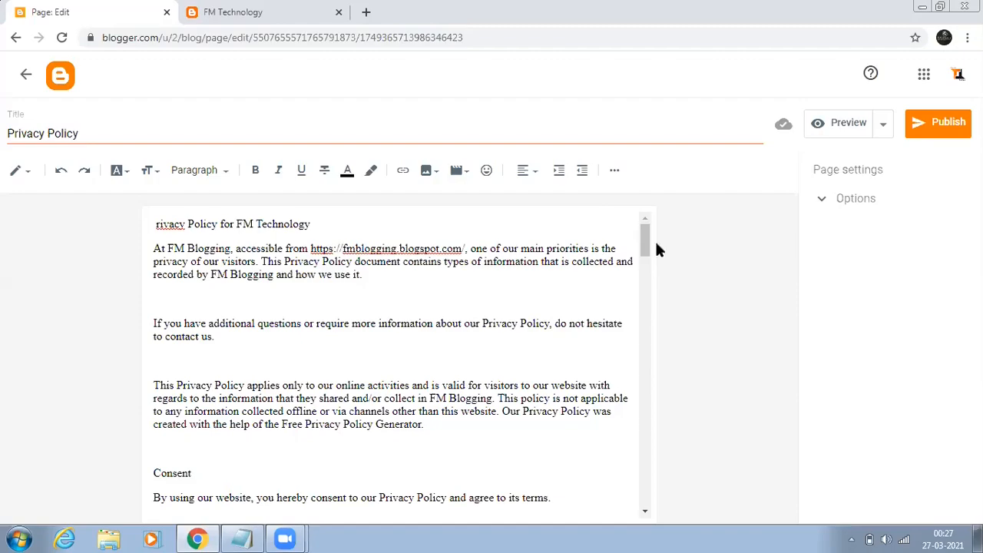
drag(645, 254, 645, 304)
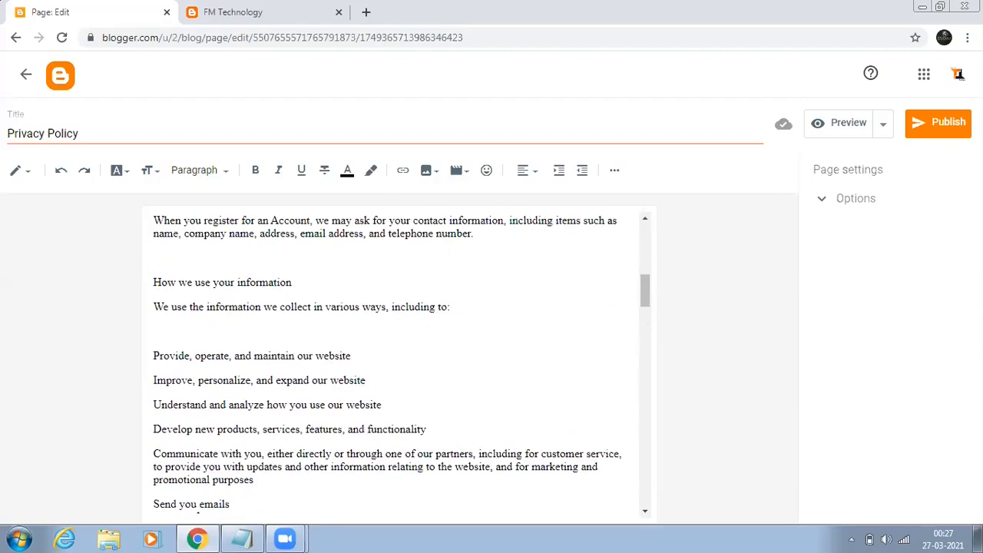
click(929, 123)
click(535, 323)
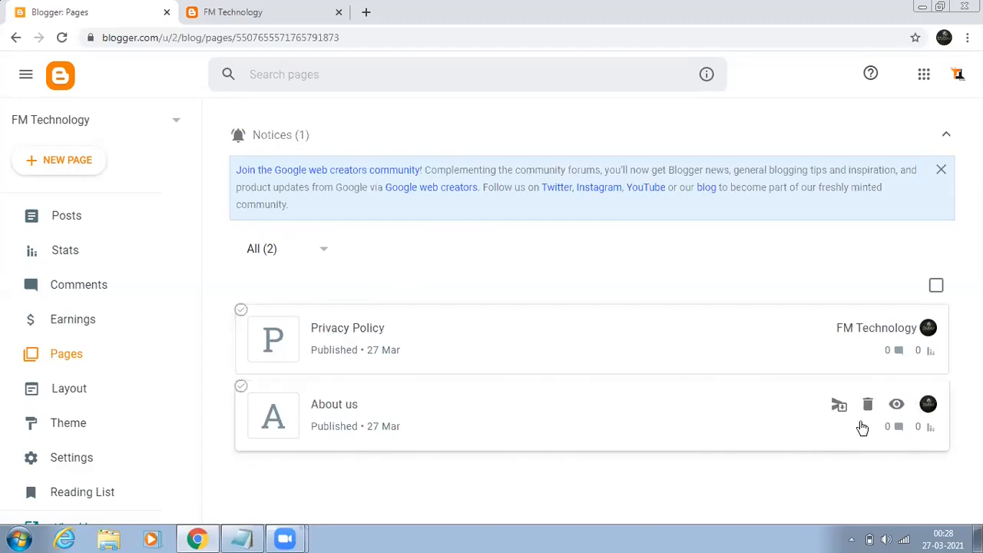
View the published About us page and copy its web address.
click(897, 406)
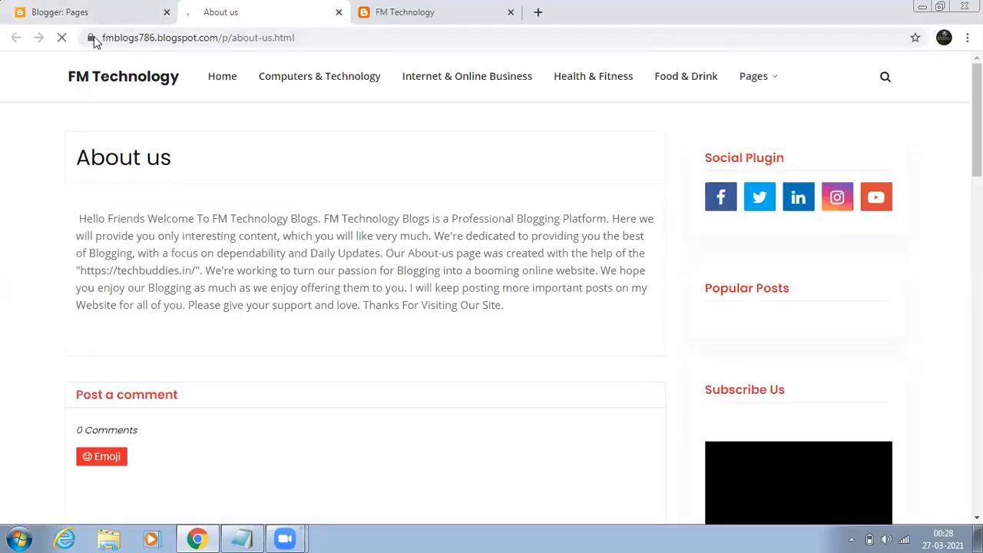
drag(103, 37, 301, 37)
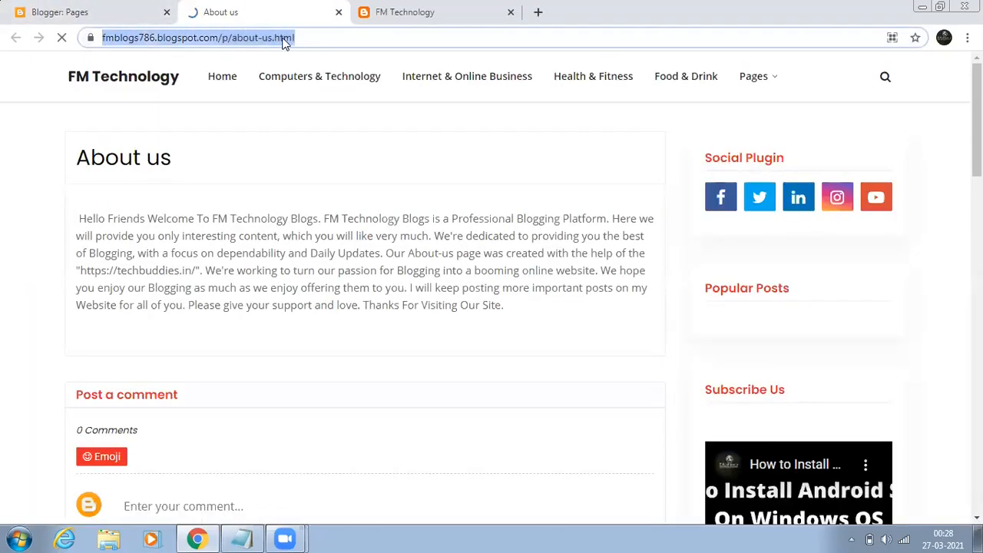
right_click(284, 36)
click(331, 89)
In the blog layout's Main Menu link list, set the __About us link's URL to the copied fmblogs786.blogspot.com/p/about-us.html address.
click(84, 14)
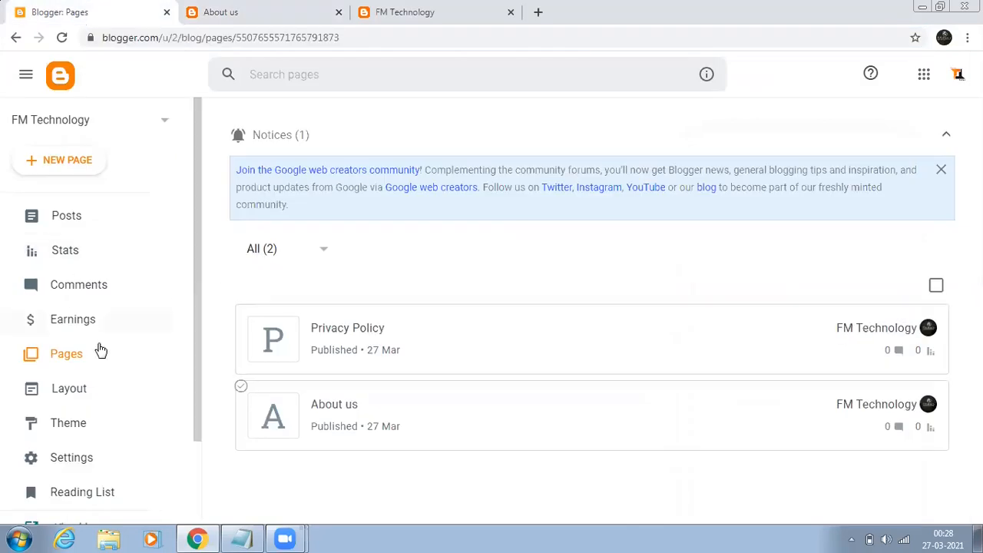
click(84, 397)
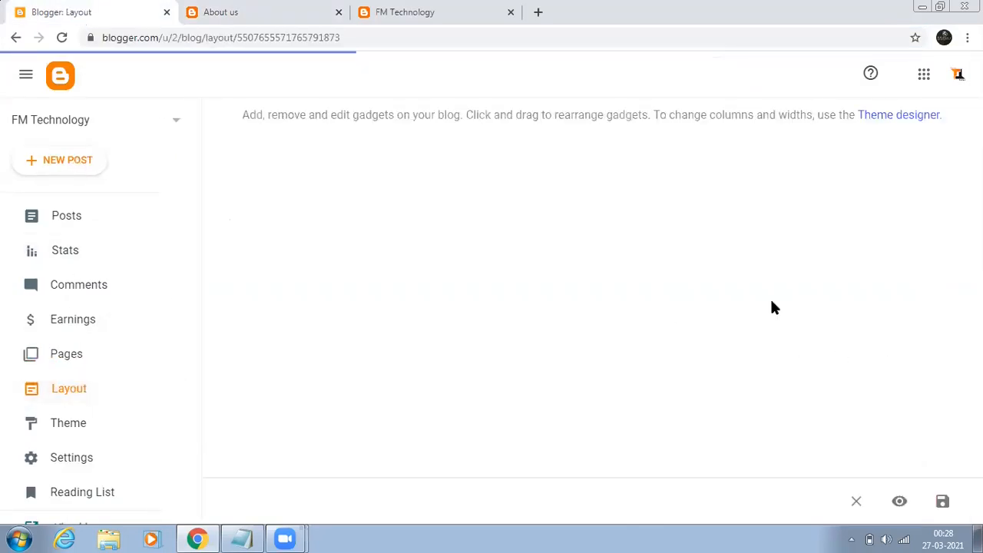
scroll(684, 381, down, 1)
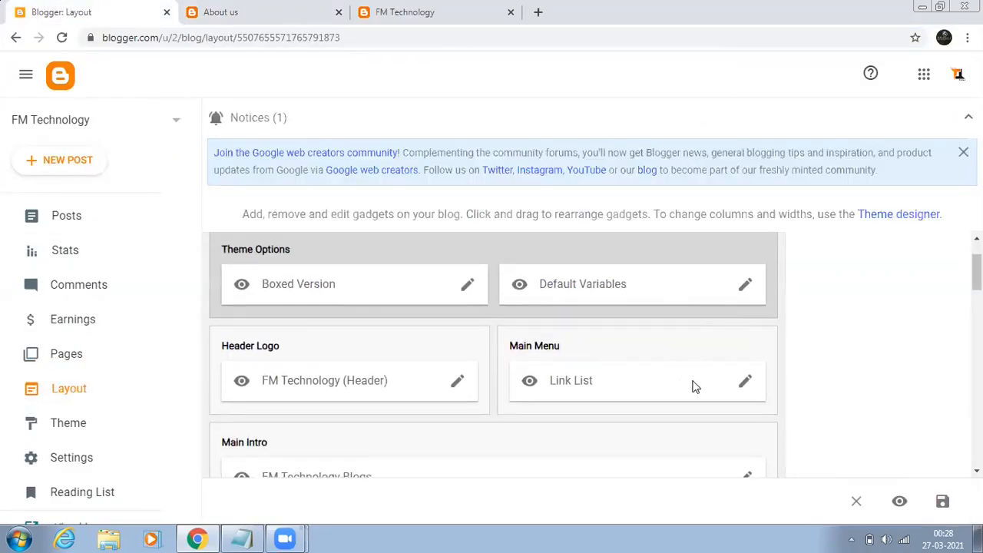
click(746, 382)
scroll(219, 373, down, 2)
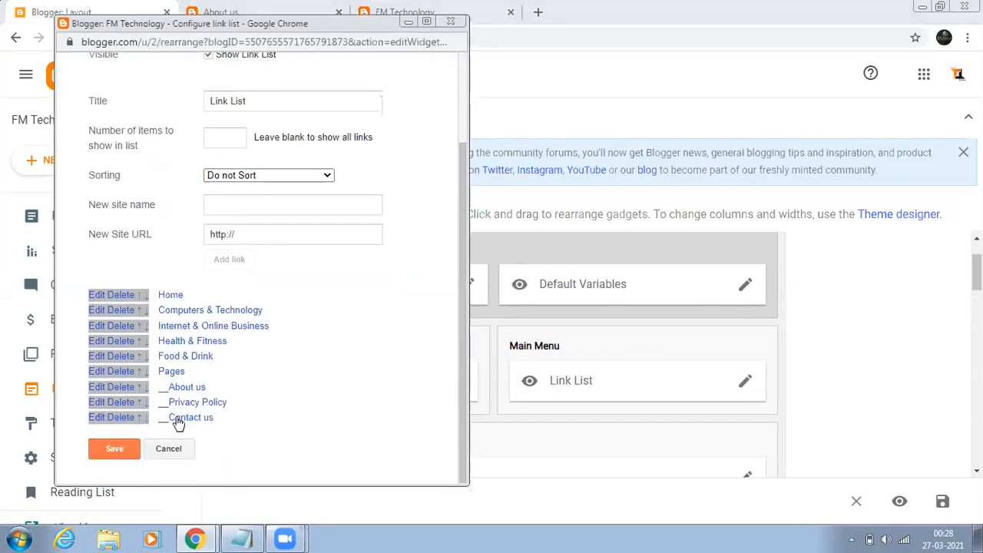
click(96, 388)
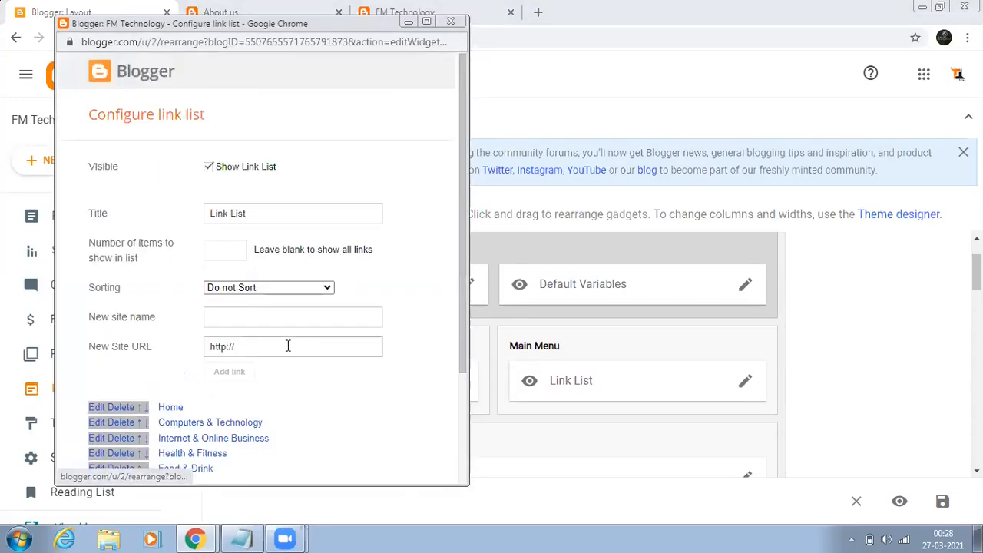
click(266, 381)
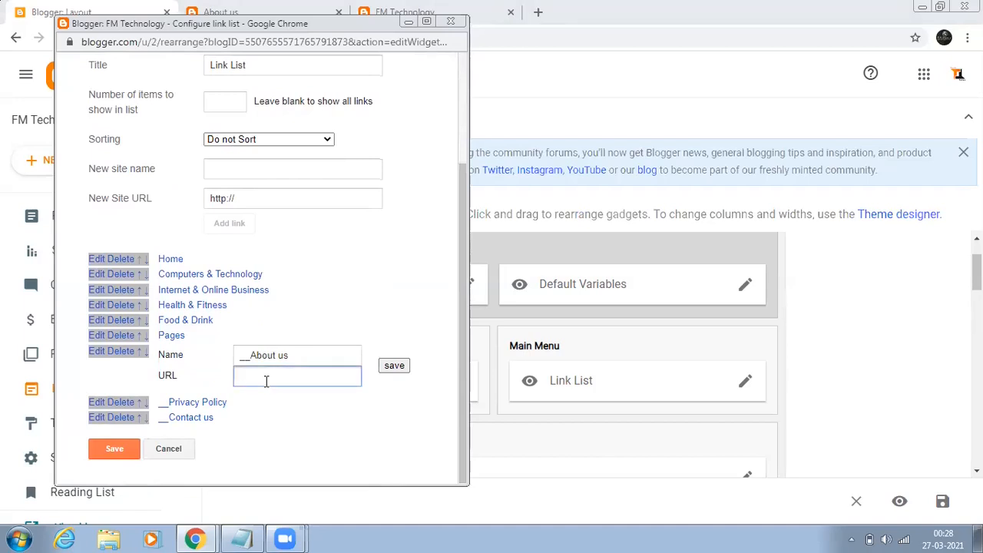
key(ctrl+v)
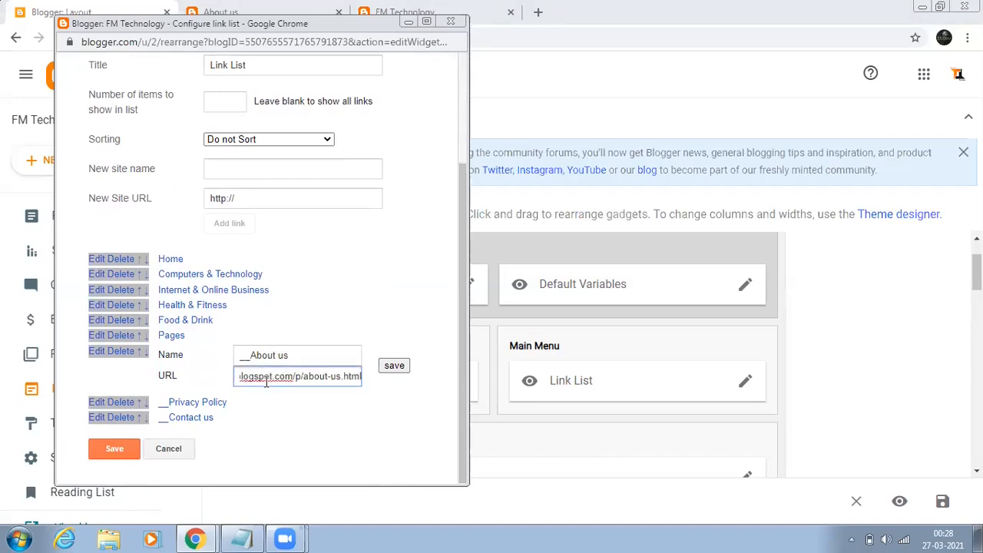
click(394, 366)
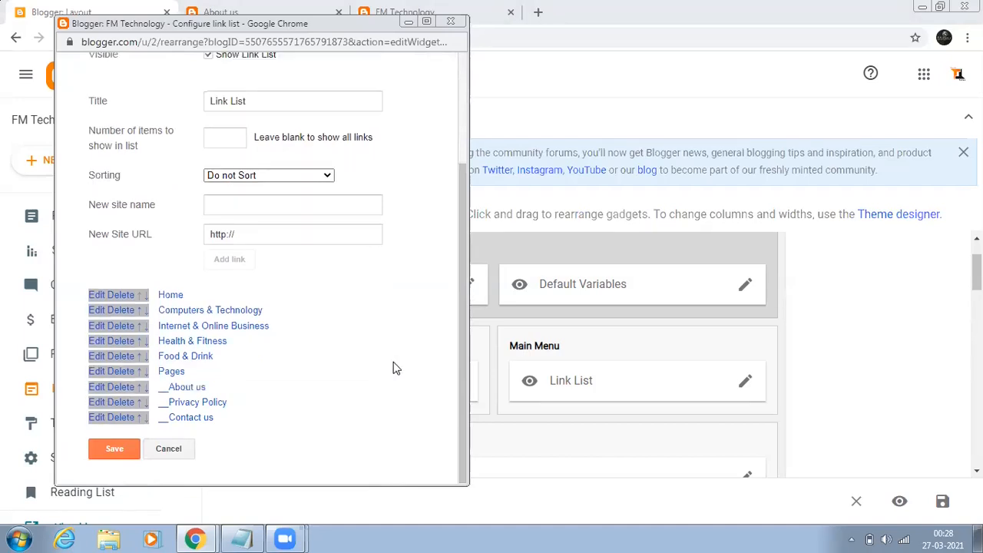
Close the About us page, view the published Privacy Policy page from the pages list, and copy its web address.
click(409, 21)
click(248, 9)
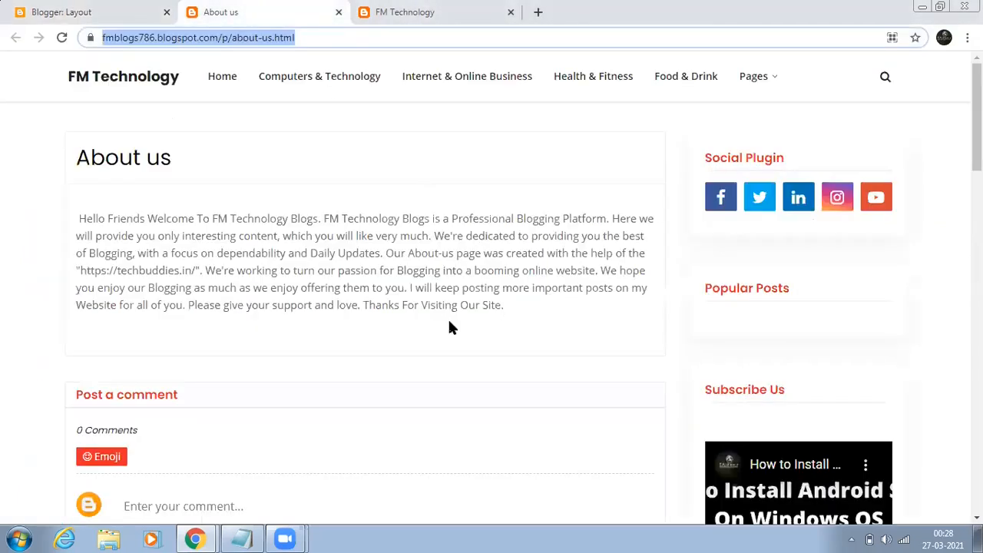
click(338, 13)
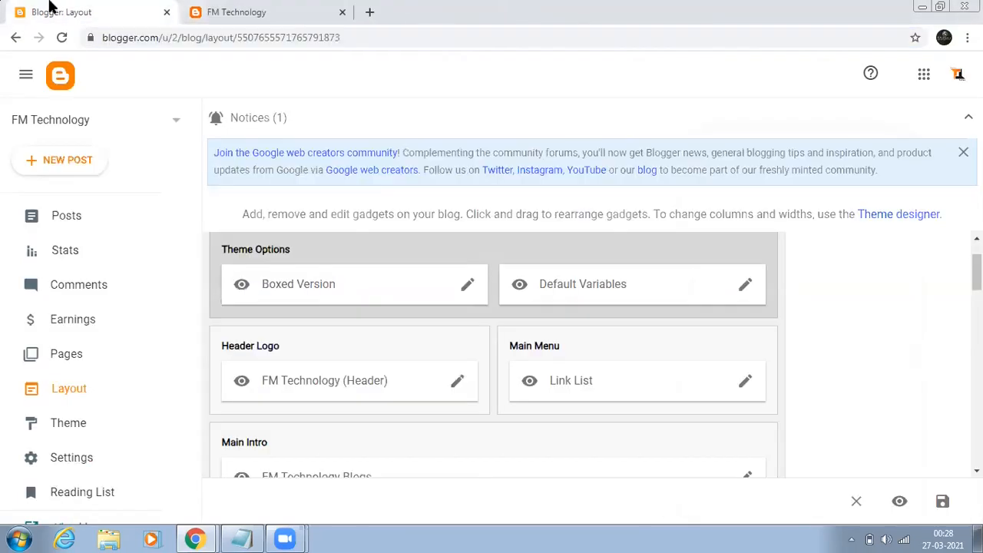
click(93, 358)
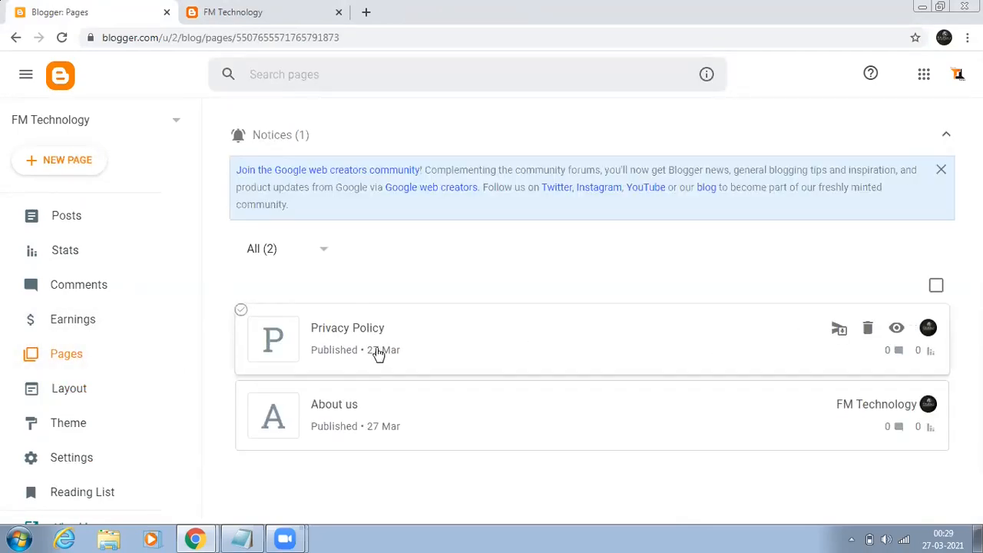
click(896, 329)
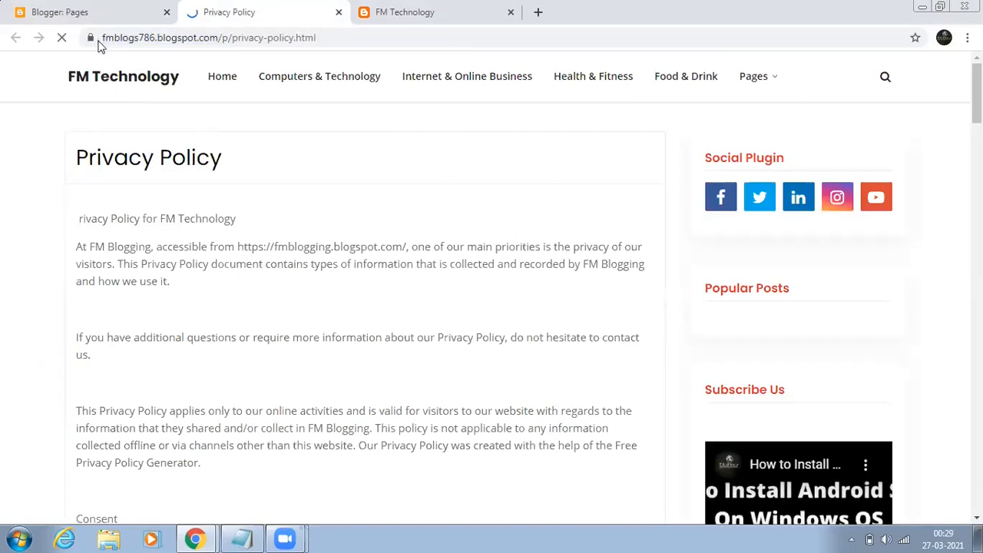
drag(102, 37, 323, 43)
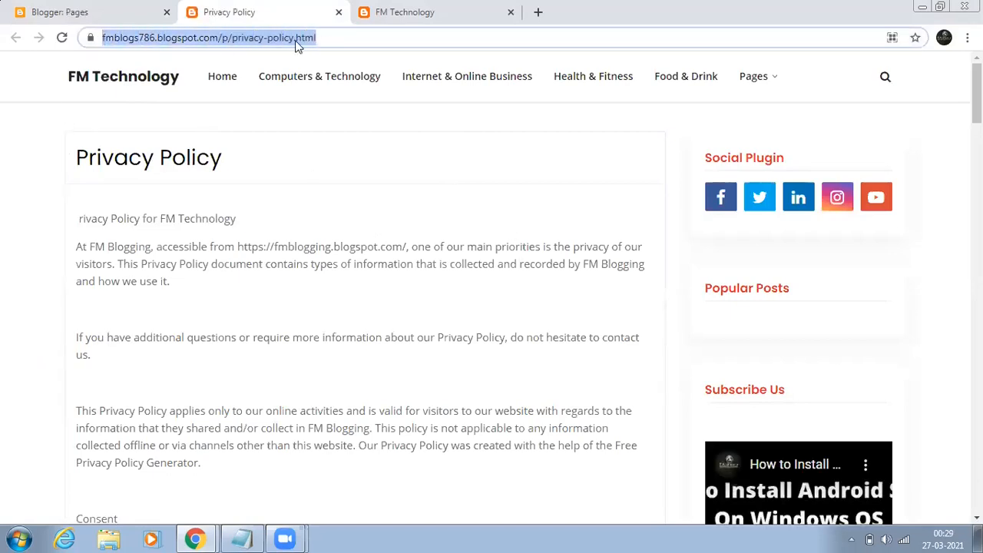
right_click(296, 43)
click(346, 90)
Reopen the Main Menu link list in the layout and set the __Privacy Policy link's URL to the copied fmblogs786.blogspot.com/p/privacy-policy.html address.
click(62, 13)
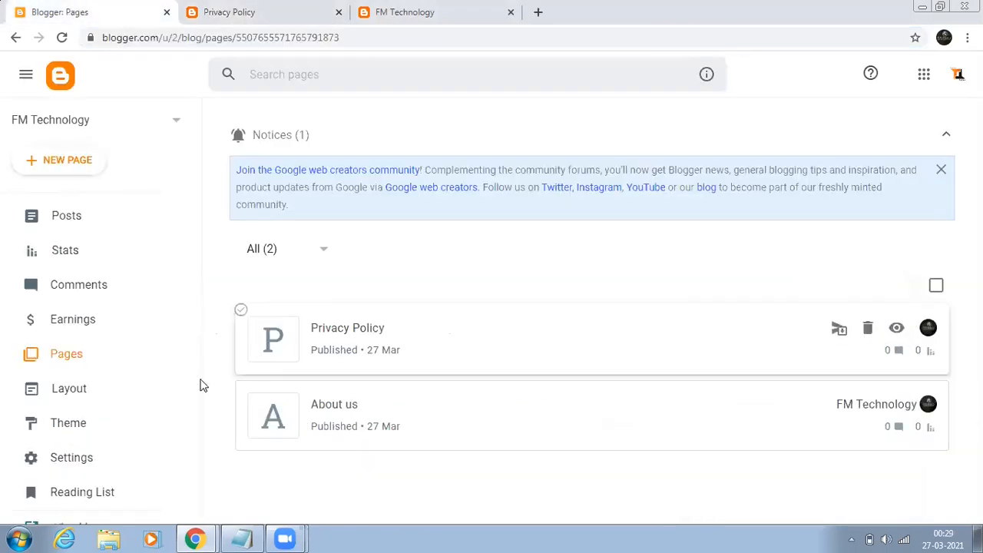
click(73, 389)
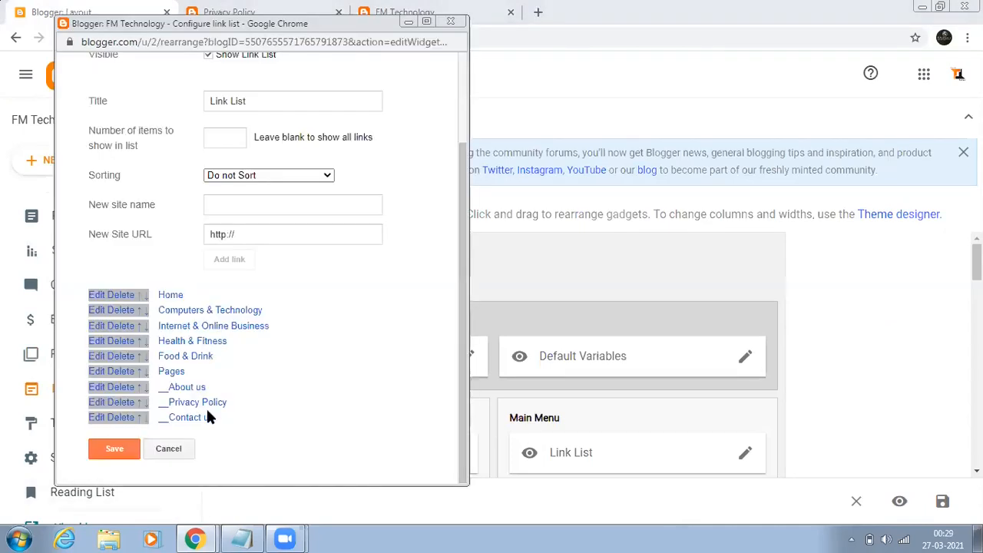
click(100, 402)
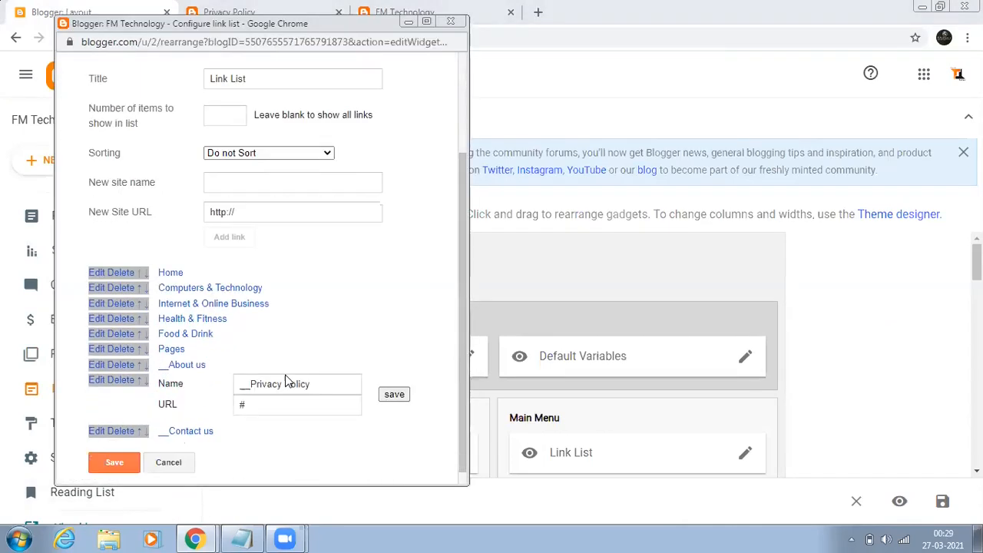
click(268, 392)
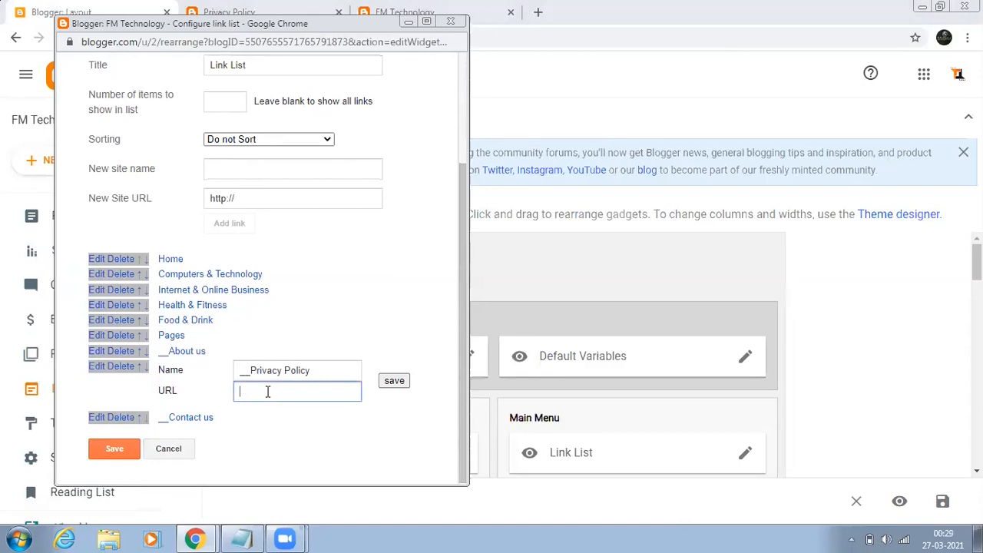
key(ctrl+v)
click(393, 380)
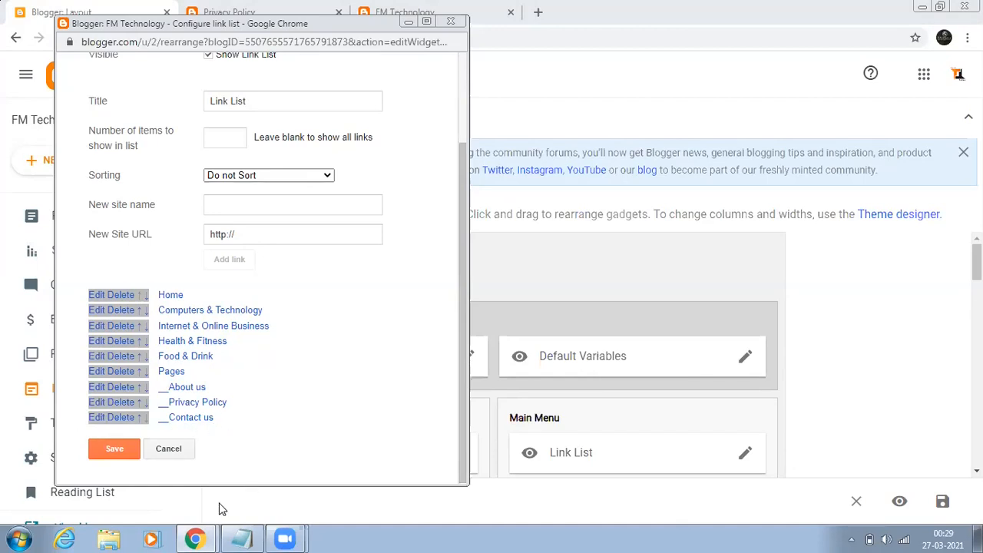
Switch to the Articles file in Notepad and copy the Facebook address under Social Media links.
key(alt+Tab)
drag(66, 327, 318, 326)
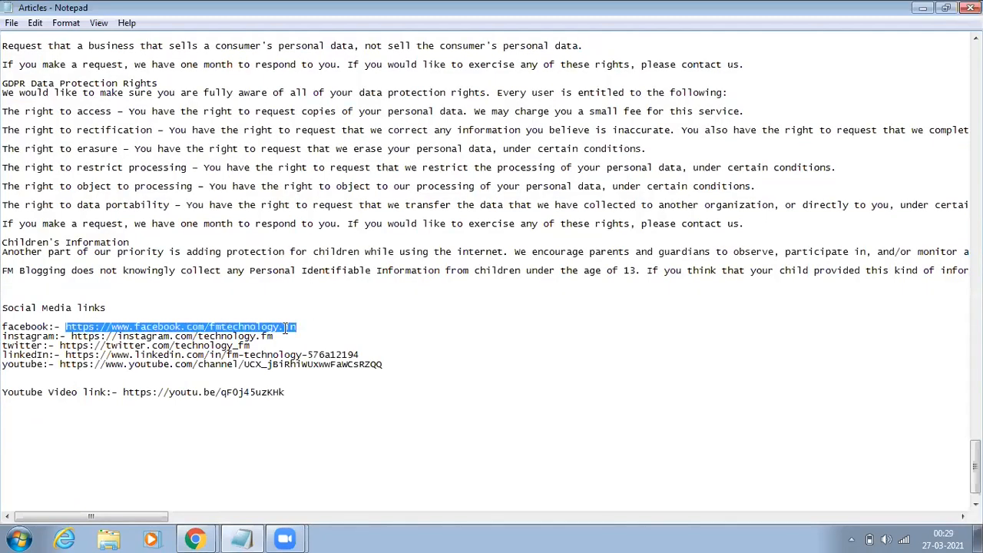
right_click(286, 330)
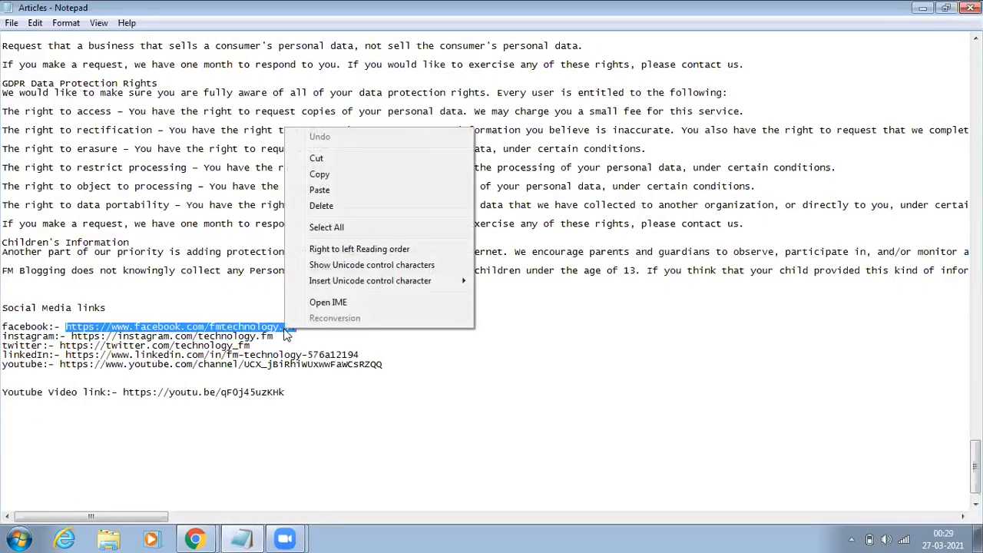
click(334, 174)
click(197, 539)
click(133, 501)
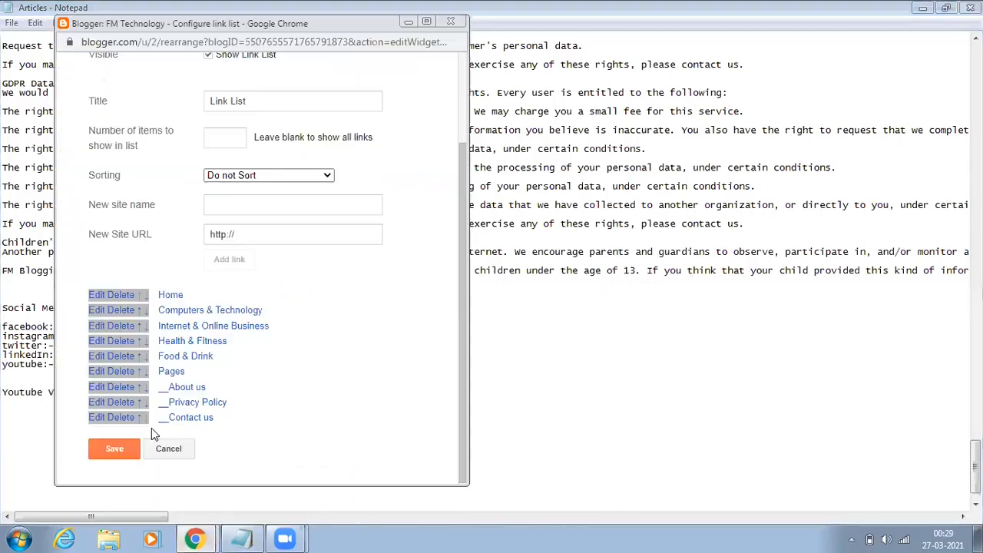
click(100, 418)
click(263, 408)
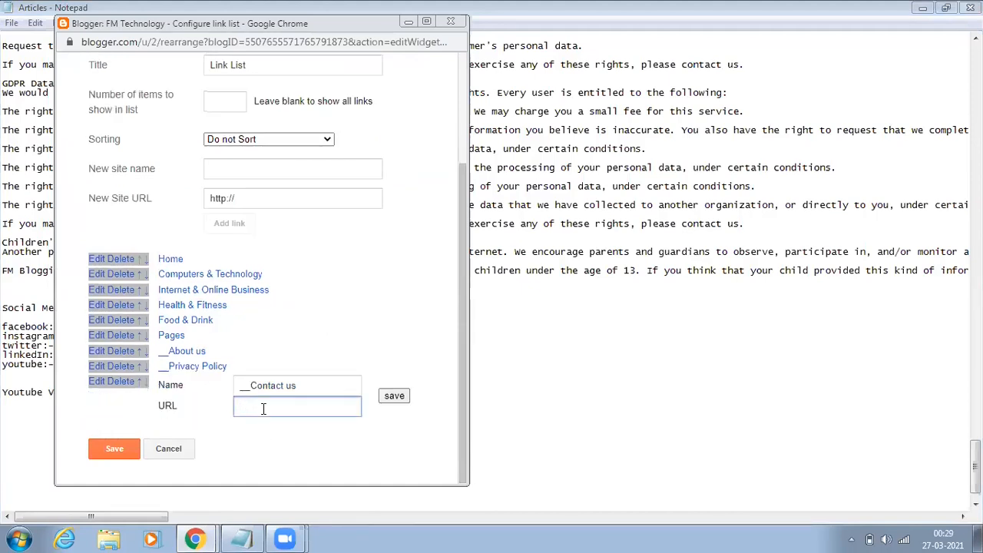
key(ctrl+v)
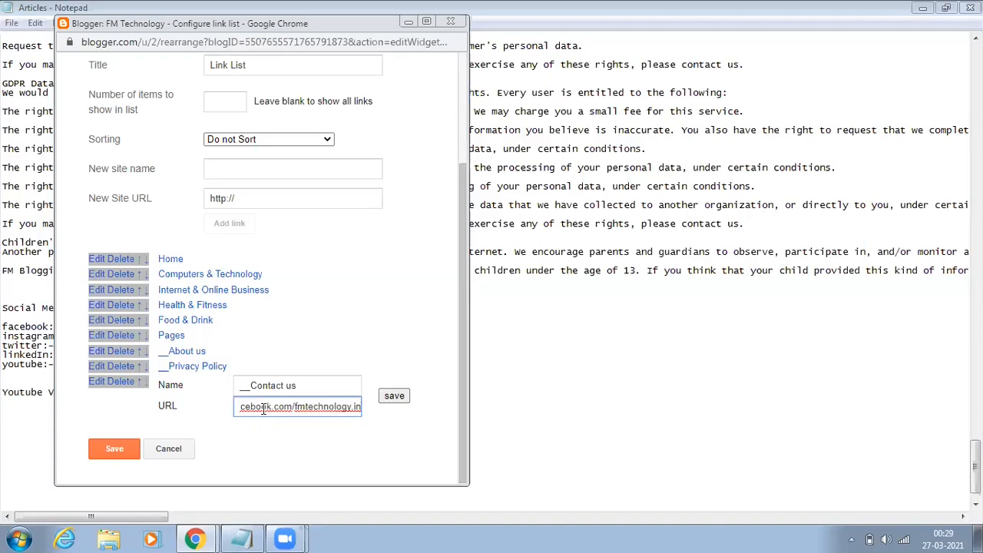
click(393, 395)
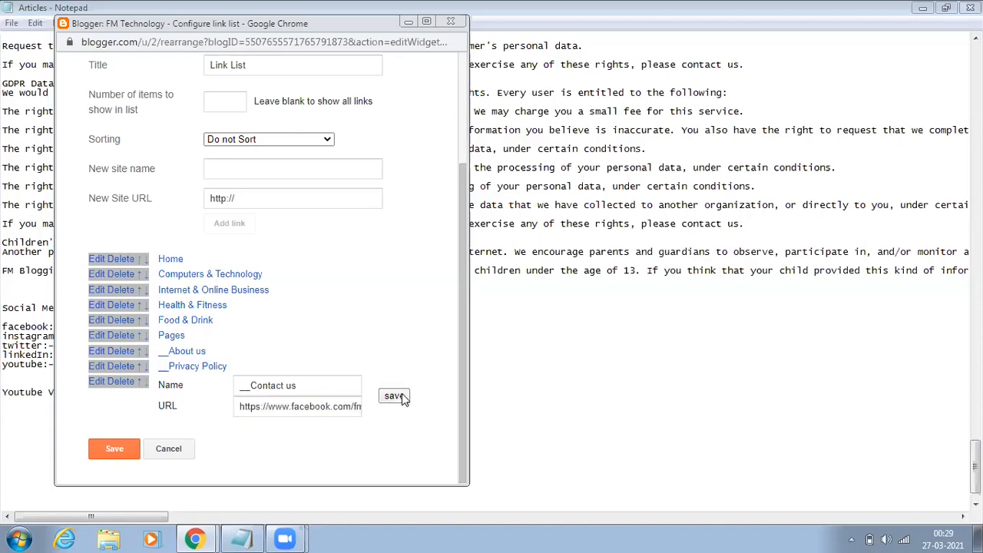
click(113, 451)
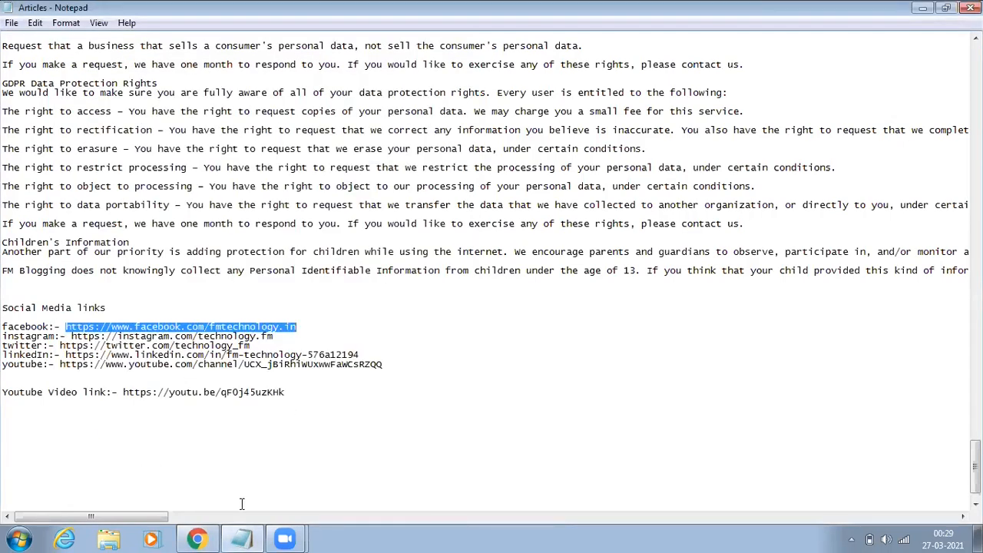
Switch to Chrome, close the leftover Blogger page, and reload the published FM Technology blog.
click(198, 540)
click(338, 11)
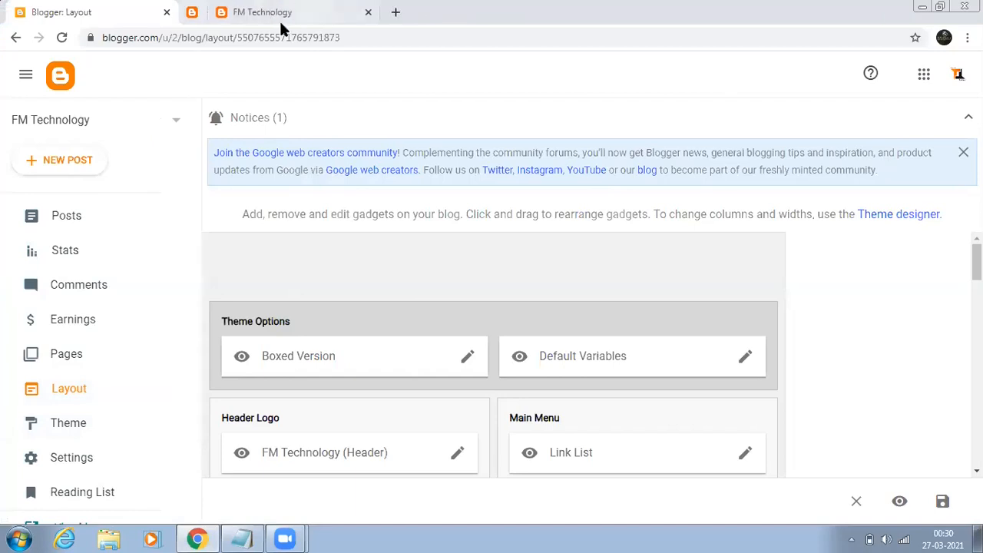
click(241, 16)
click(62, 38)
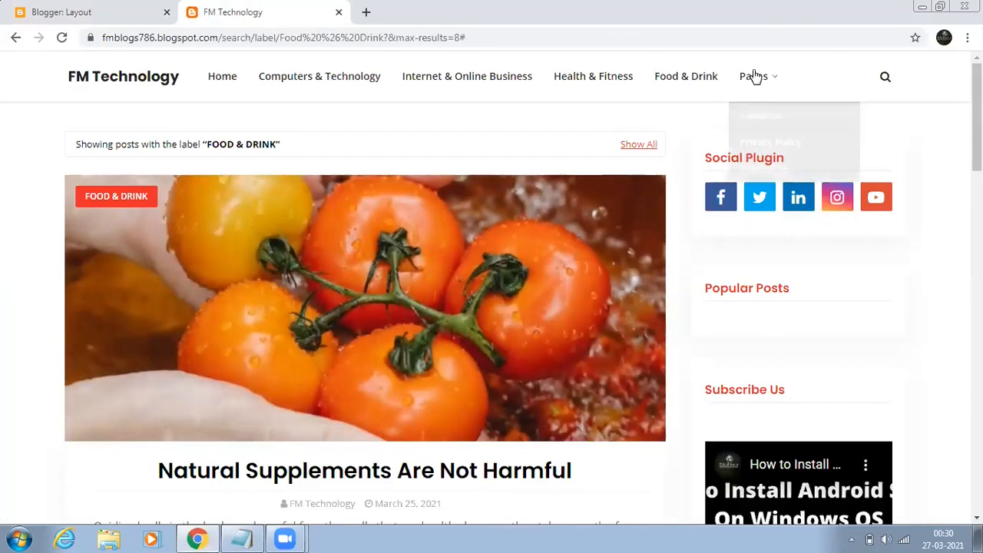
Check the Privacy Policy link under Pages in the blog's main menu and look through the page it opens.
mouse_move(755, 77)
click(768, 118)
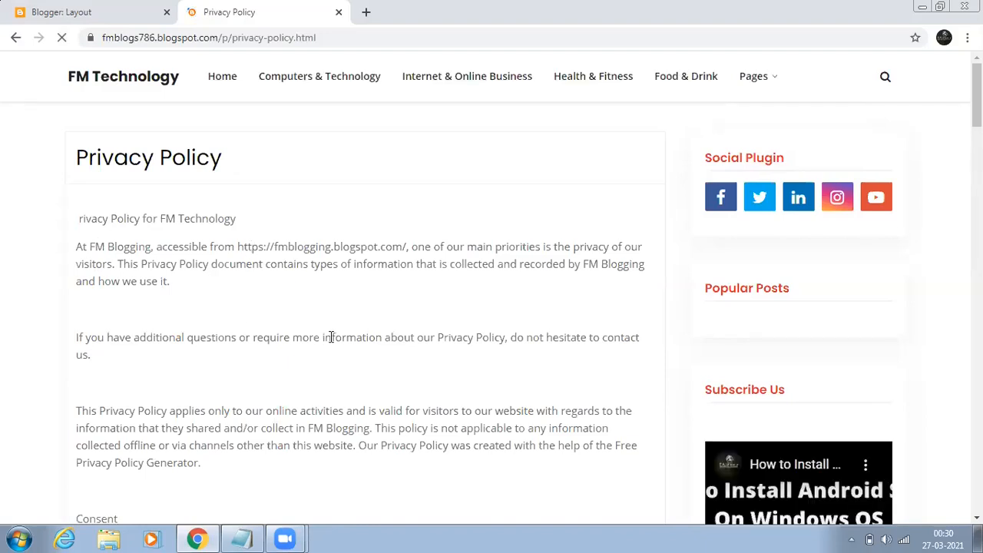
scroll(331, 337, down, 1)
scroll(331, 337, down, 2)
scroll(408, 309, up, 2)
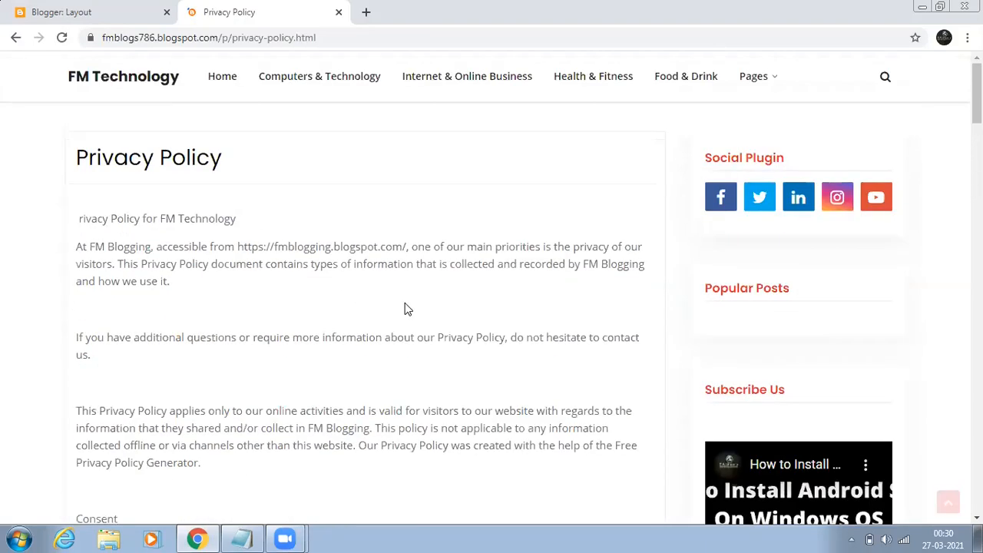
scroll(557, 354, down, 3)
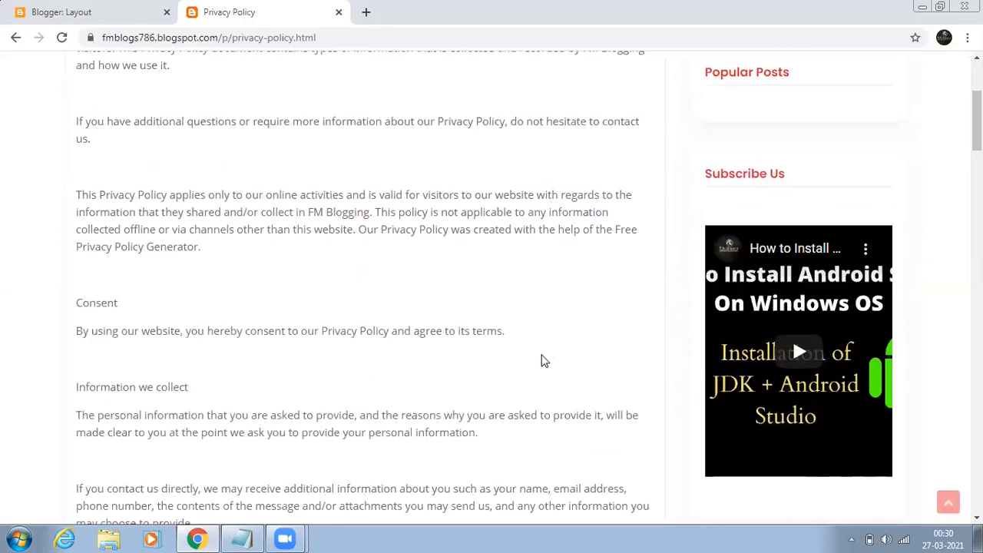
scroll(454, 334, down, 4)
scroll(718, 307, up, 4)
scroll(719, 307, up, 3)
Check the Contact us link under Pages in the main menu and close the Facebook page it opens.
mouse_move(773, 68)
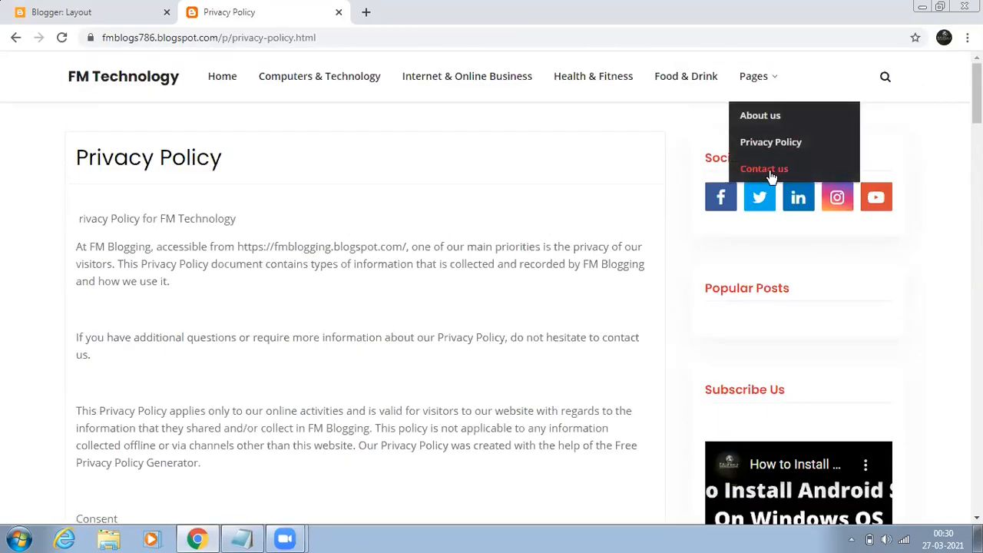
click(720, 197)
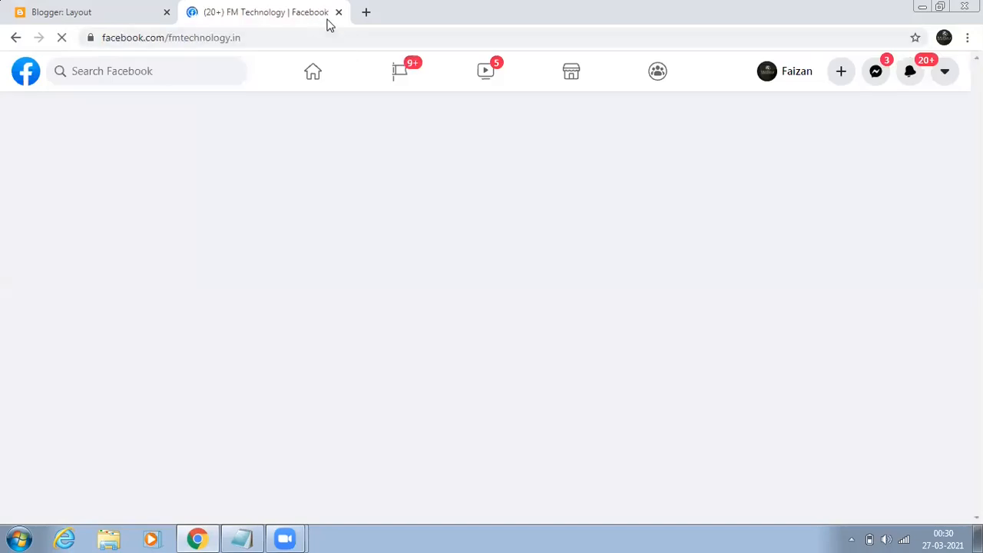
click(338, 12)
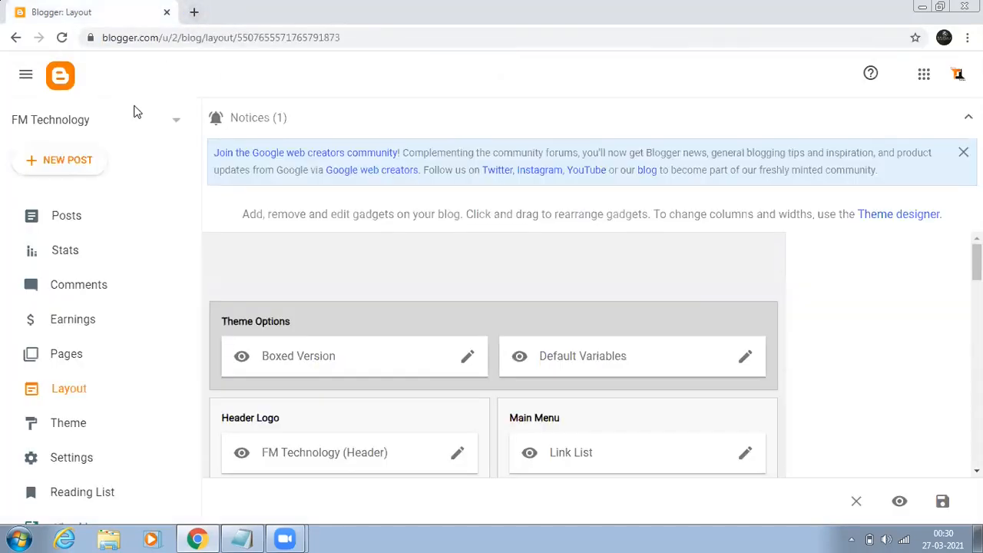
View the blog's home page from Blogger and review its featured posts, articles and sidebar gadgets.
scroll(138, 313, down, 2)
click(80, 425)
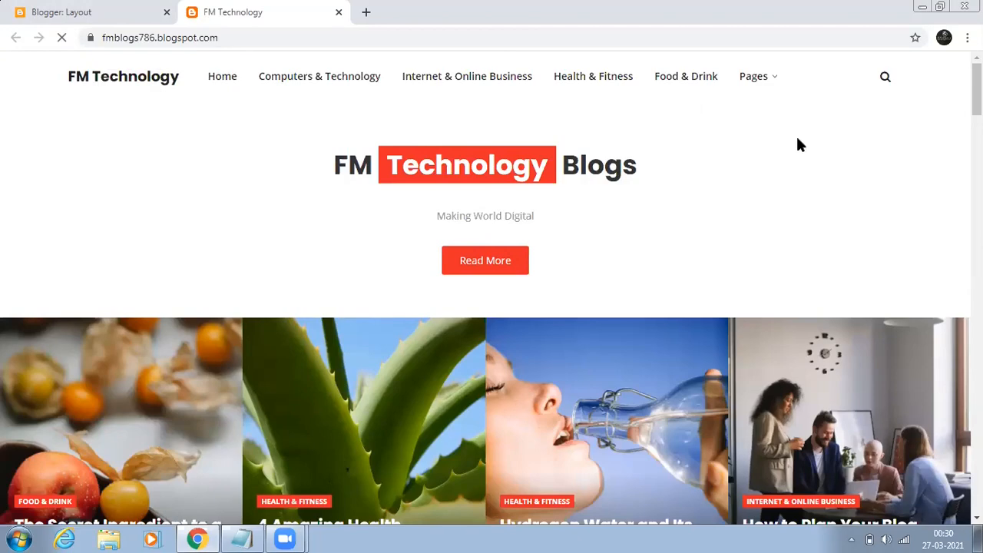
scroll(740, 259, down, 3)
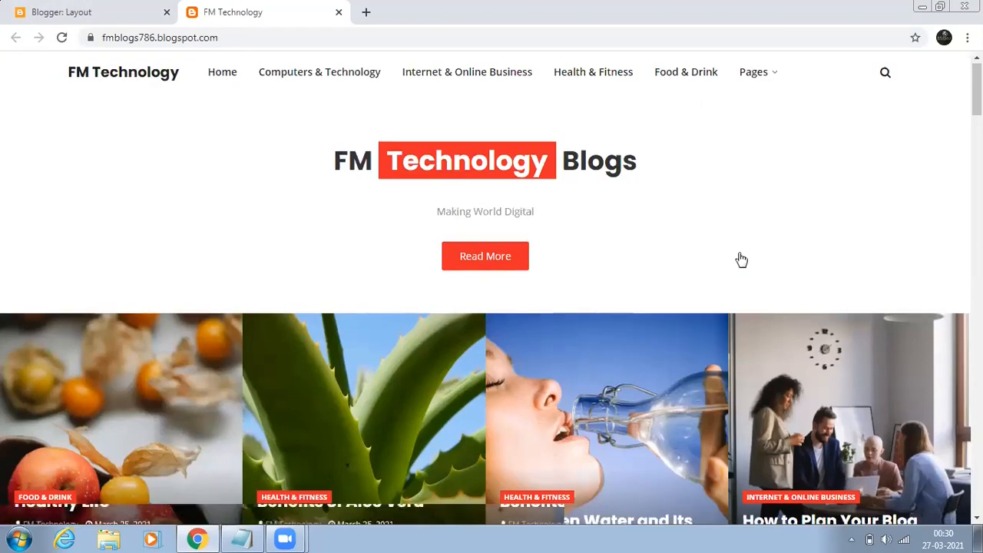
scroll(740, 259, down, 6)
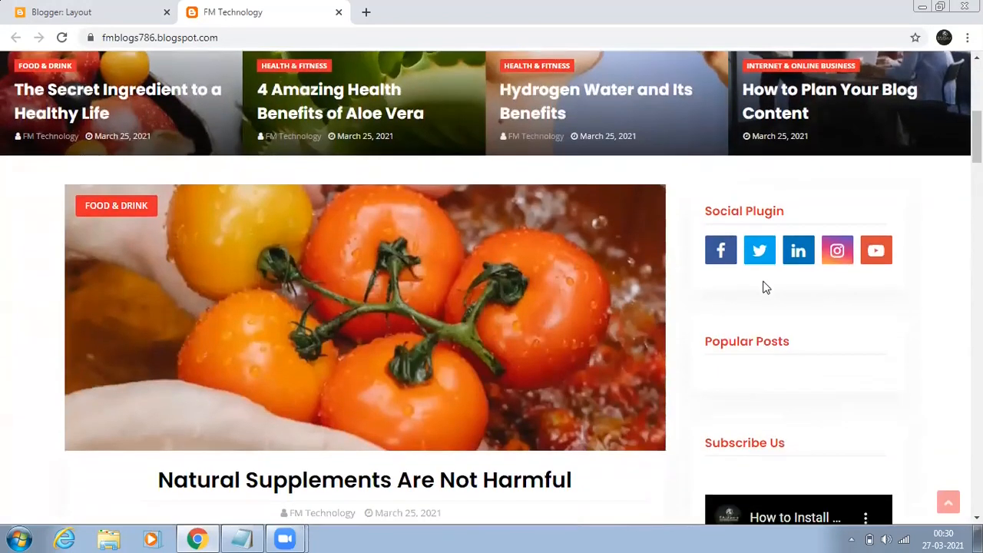
scroll(765, 292, down, 10)
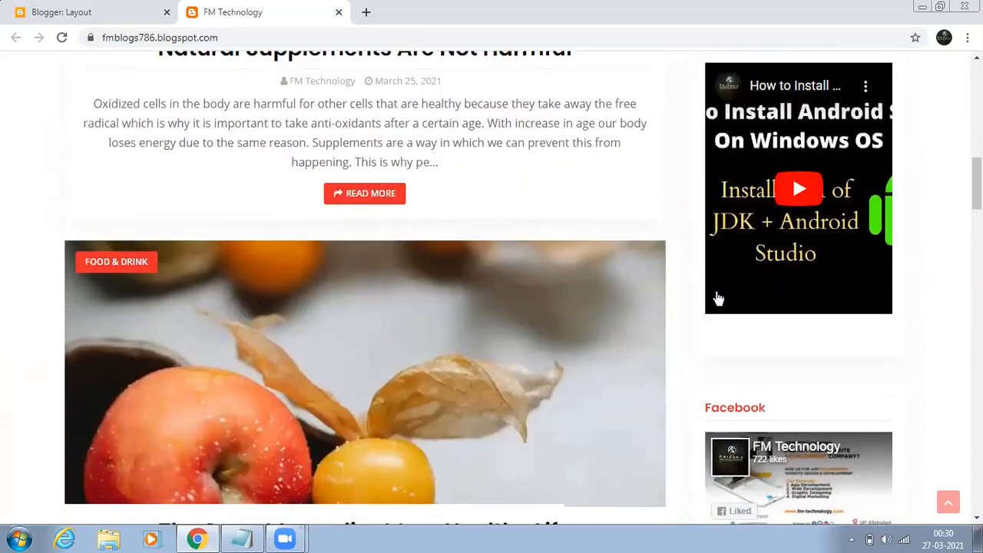
scroll(766, 316, down, 3)
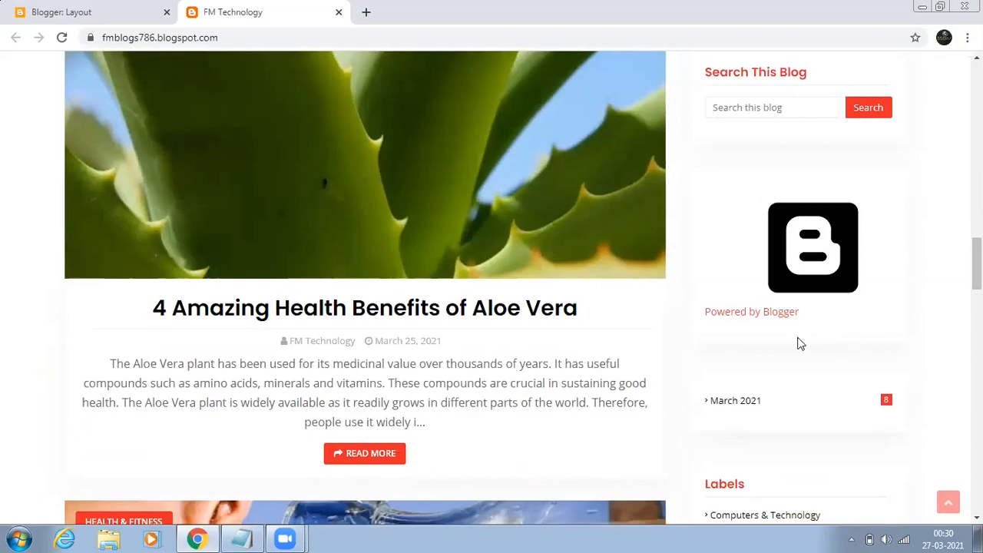
scroll(223, 276, up, 12)
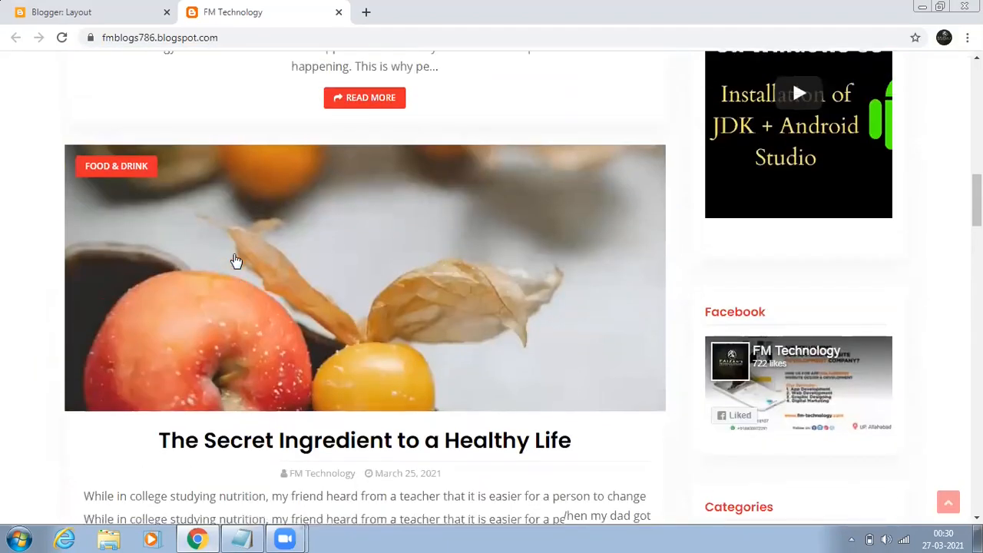
scroll(372, 313, up, 8)
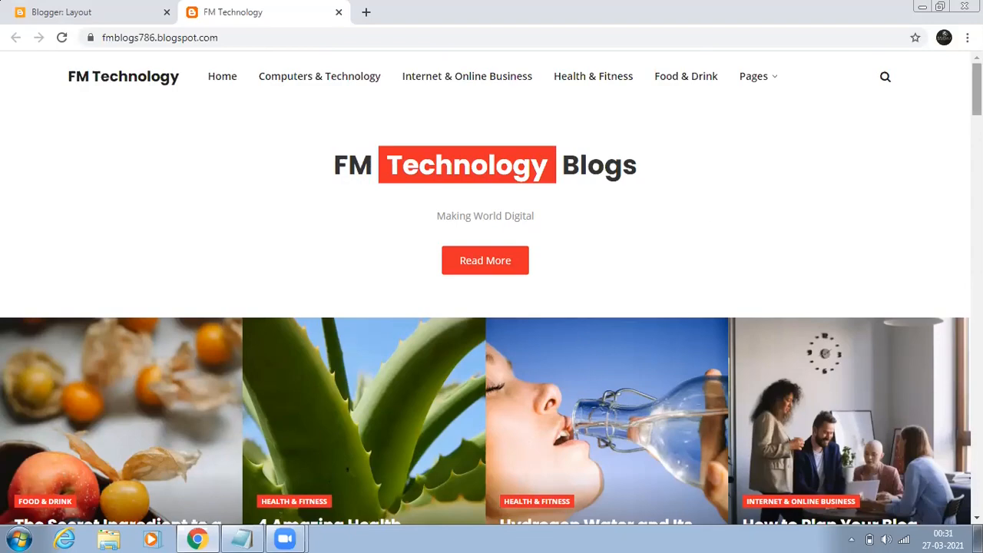
Test the Home and About links in the footer of the blog's home page.
drag(976, 94, 955, 510)
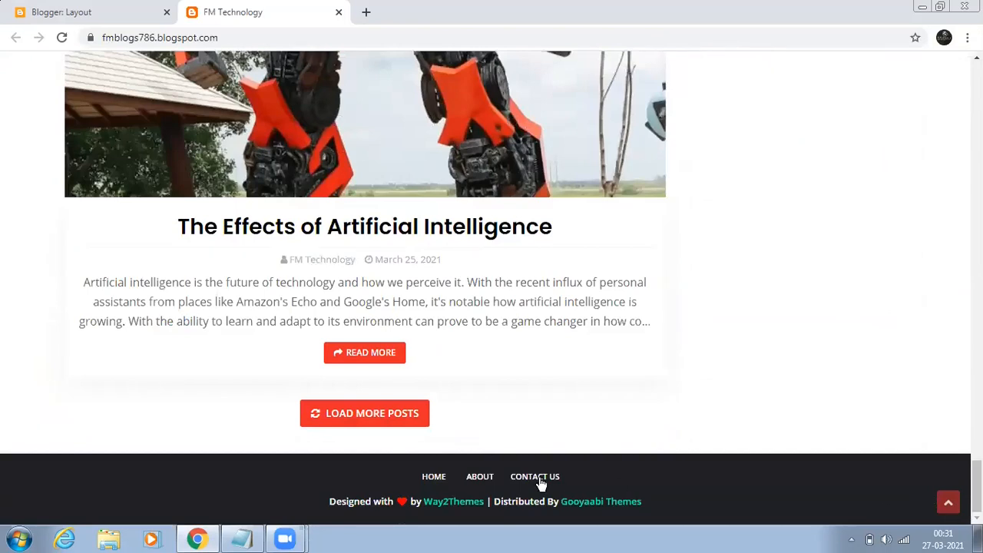
click(435, 479)
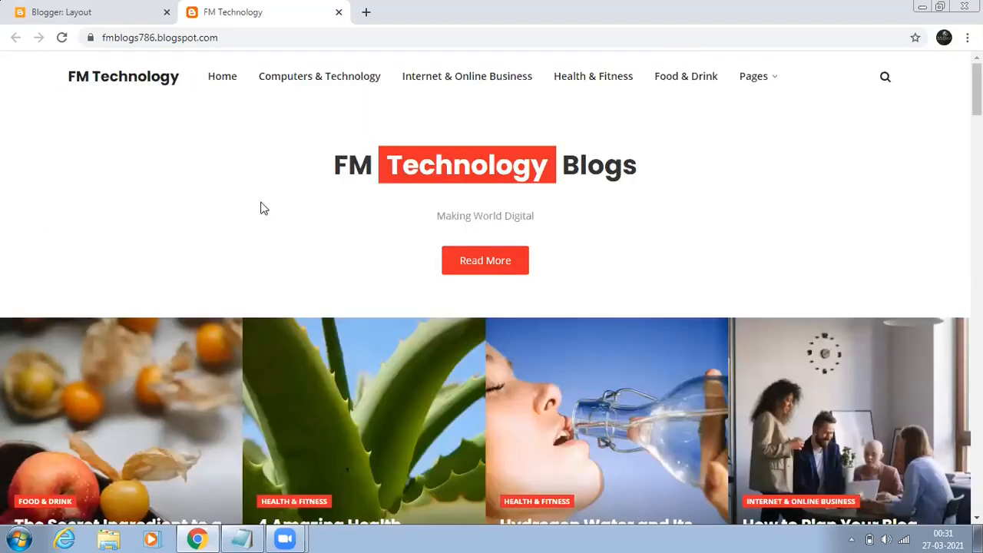
drag(978, 89, 978, 488)
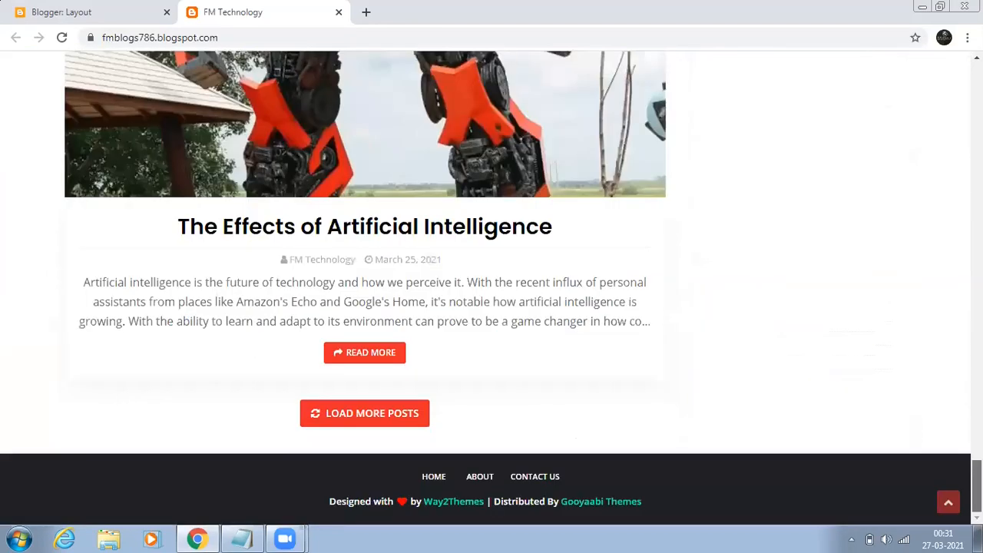
click(480, 476)
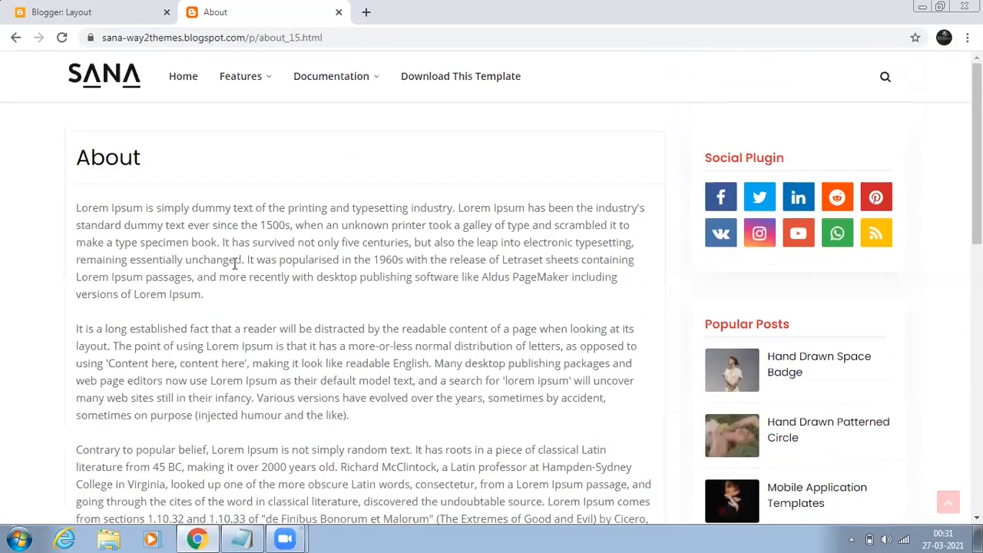
Return to Blogger, view the published About us page from the pages list, and copy its web address.
click(96, 9)
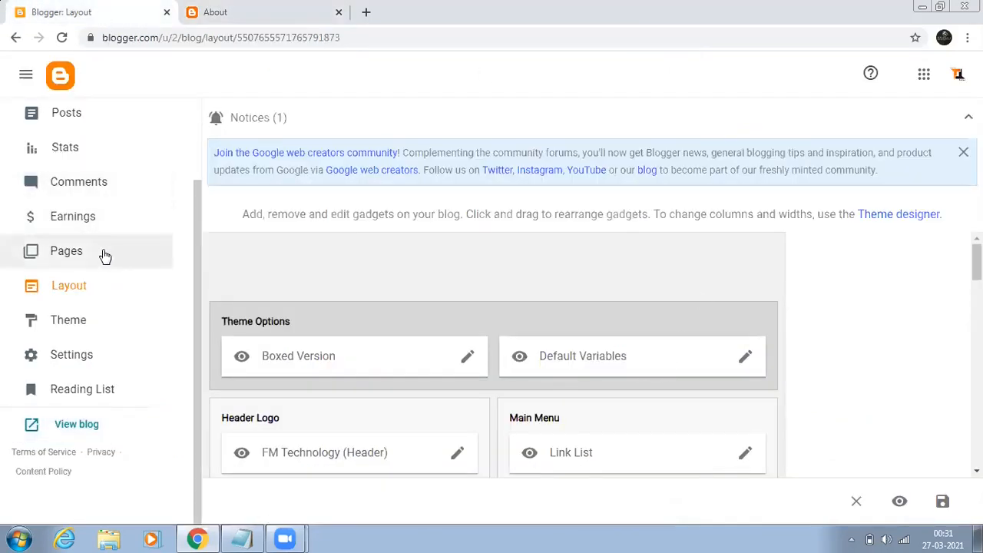
click(100, 253)
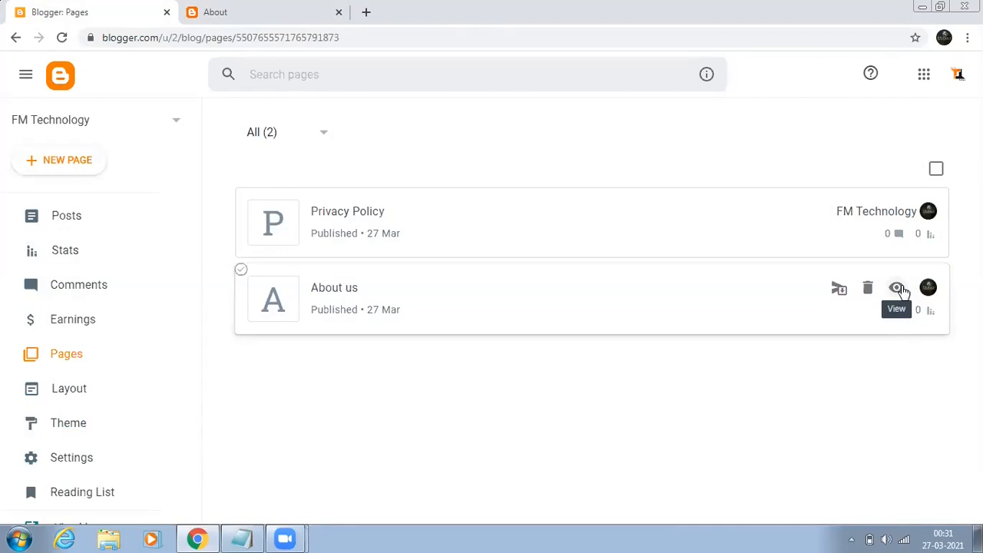
click(897, 289)
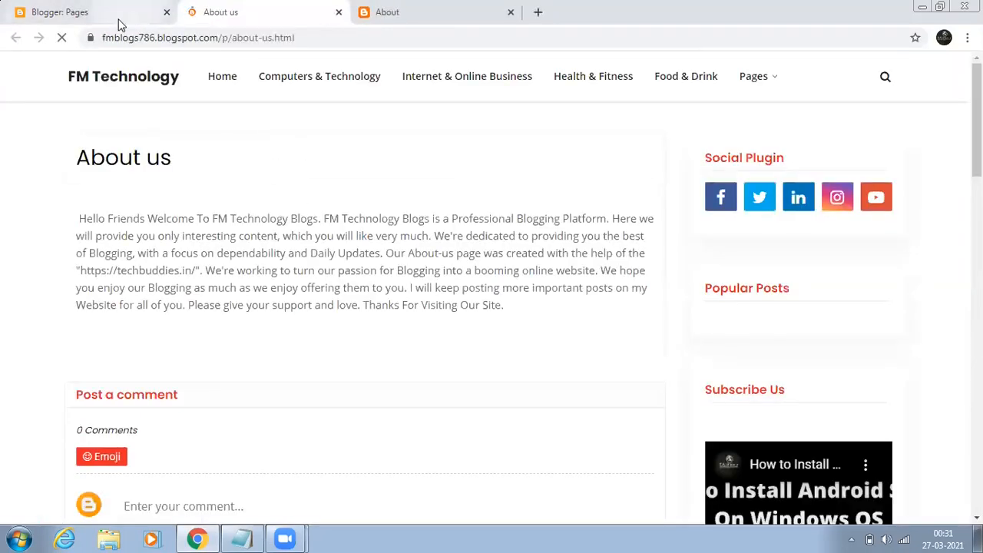
drag(102, 37, 346, 43)
right_click(269, 38)
click(311, 91)
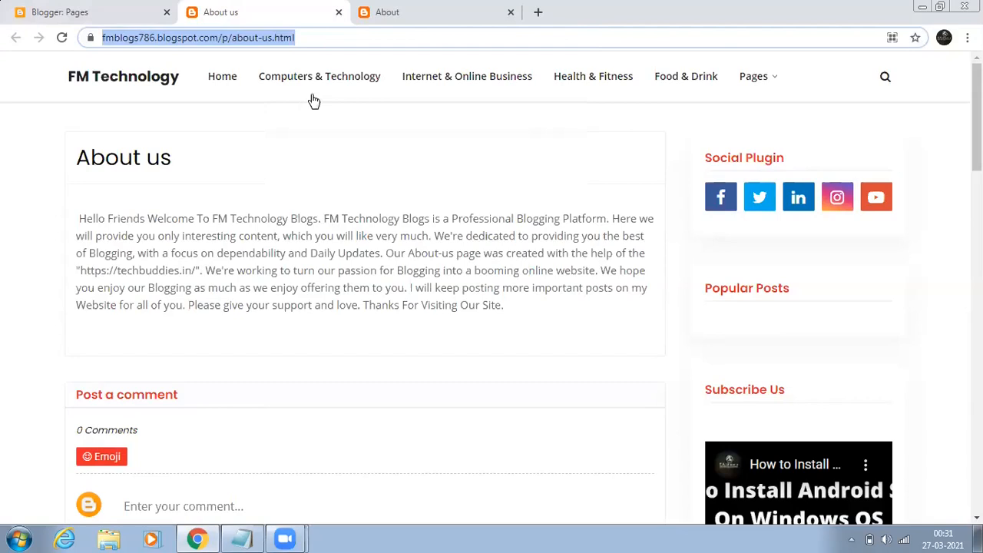
Edit the Footer Menu Widget in Blogger's layout, set its About link's URL to the copied fmblogs786.blogspot.com/p/about-us.html address, and save the link list.
click(96, 9)
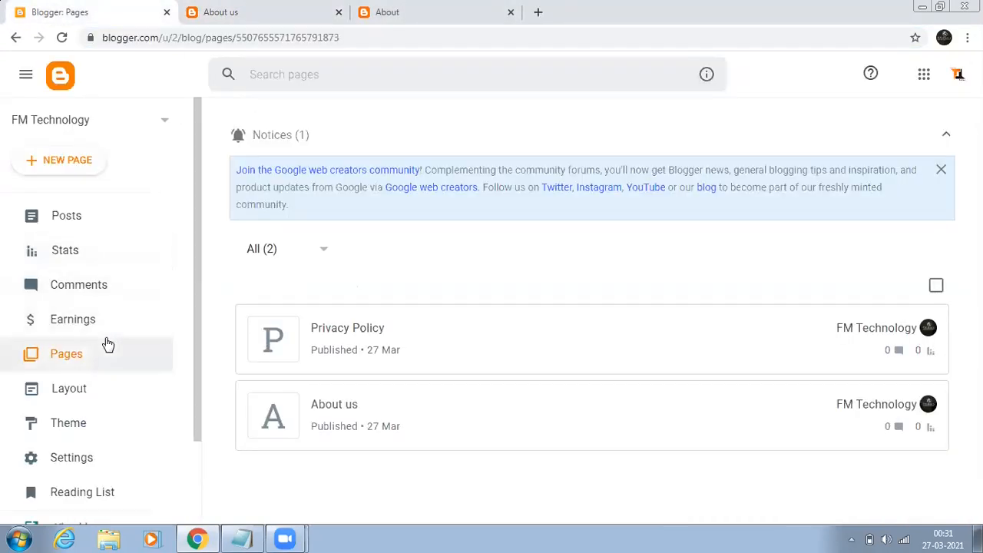
click(77, 393)
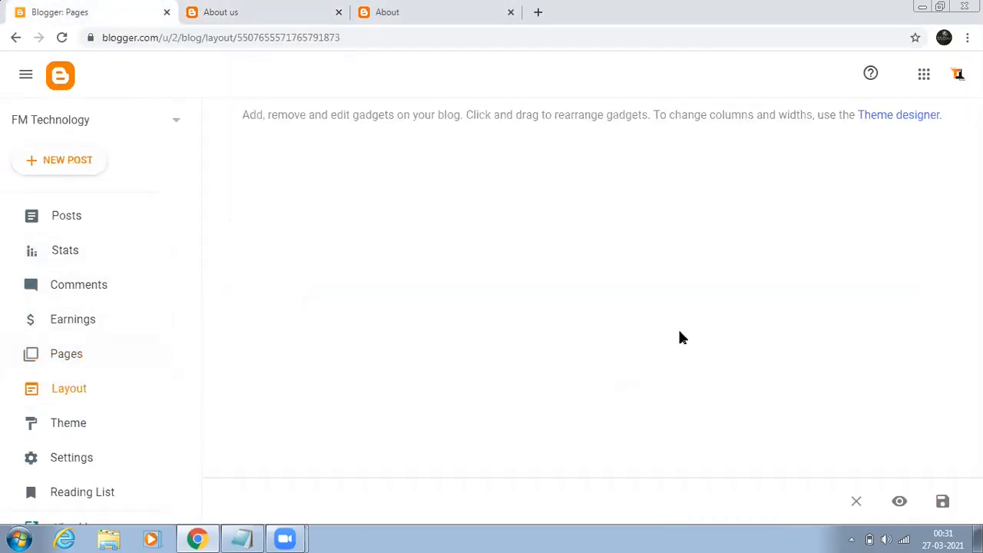
scroll(692, 315, down, 10)
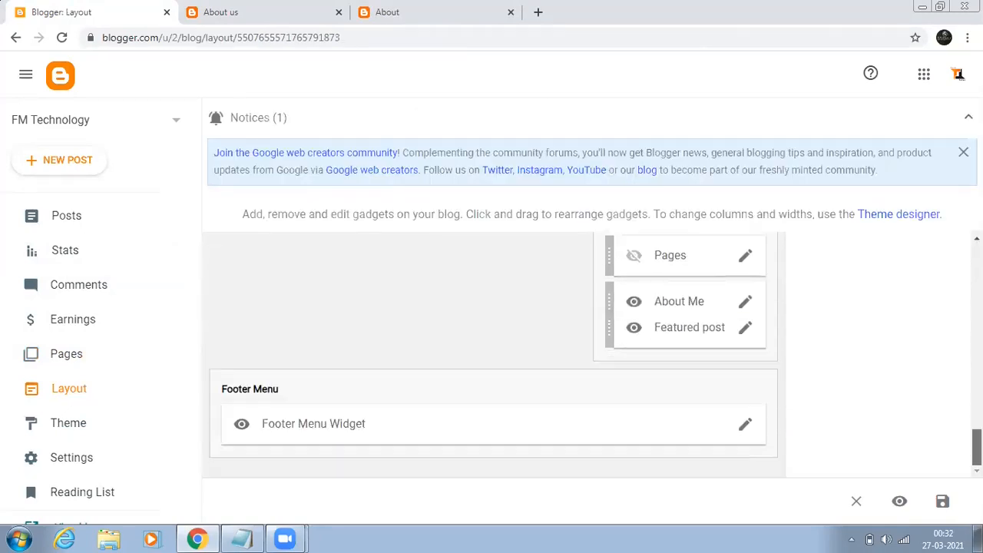
click(746, 425)
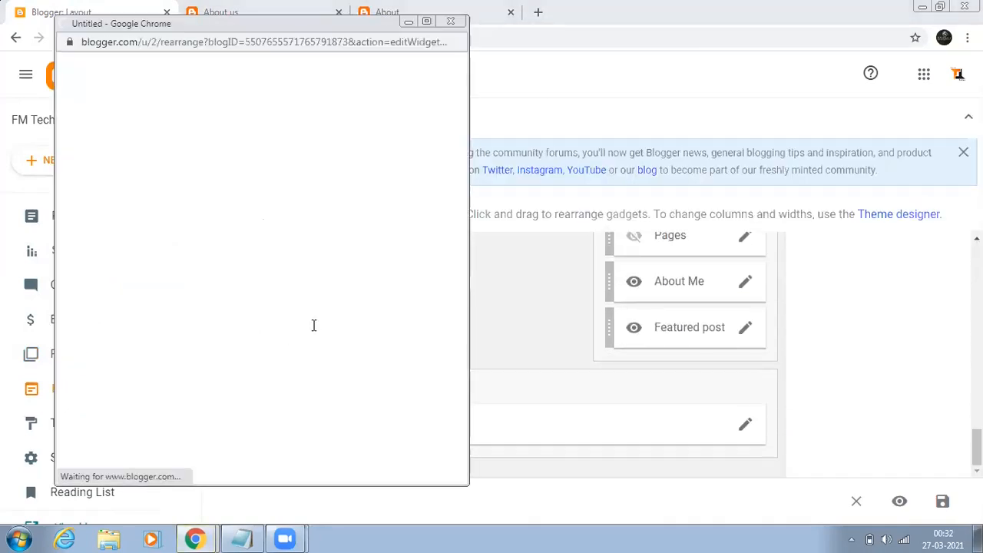
scroll(298, 331, down, 1)
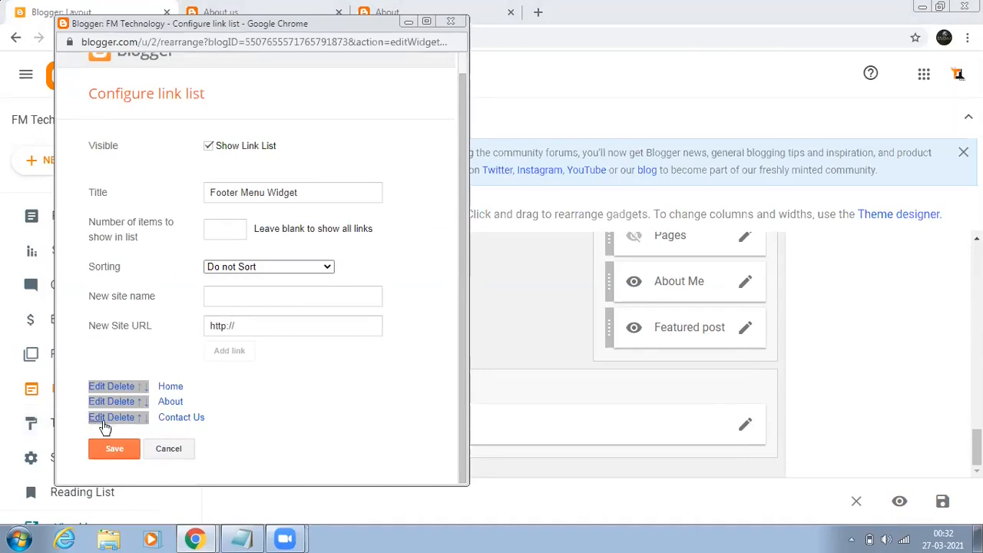
click(96, 402)
scroll(325, 366, down, 1)
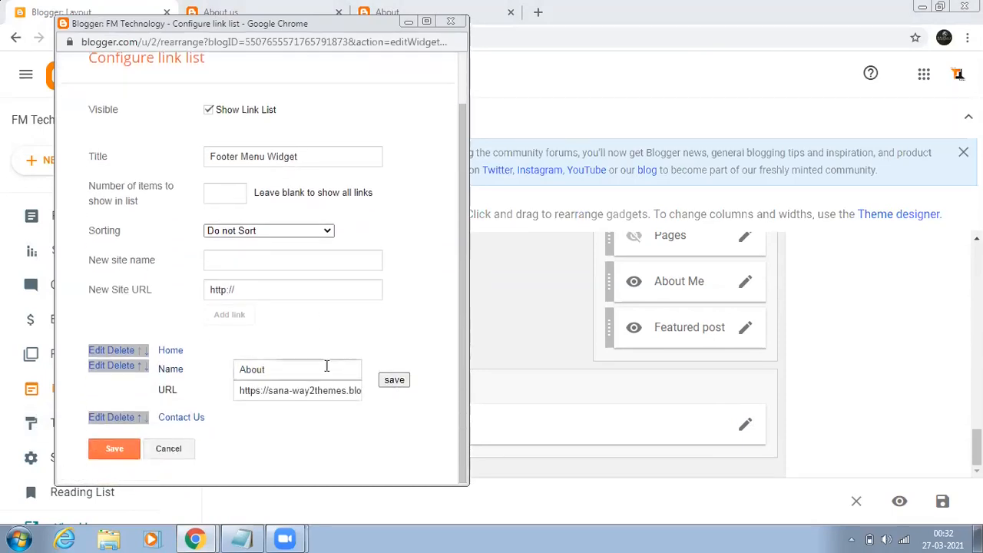
click(360, 390)
key(BackSpace)
key(BackSpace)
key(BackSpace)
key(BackSpace)
key(BackSpace)
key(BackSpace)
key(BackSpace)
key(BackSpace)
key(BackSpace)
key(BackSpace)
key(BackSpace)
key(BackSpace)
key(BackSpace)
key(BackSpace)
key(BackSpace)
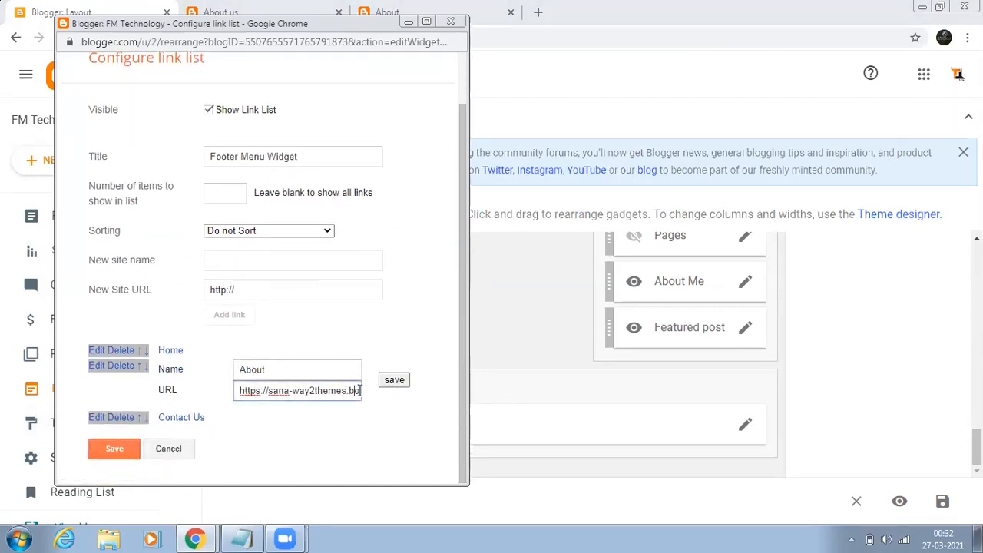
key(BackSpace)
key(BackSpace)
key(BackSpace)
key(BackSpace)
key(BackSpace)
key(BackSpace)
key(BackSpace)
key(BackSpace)
key(BackSpace)
key(BackSpace)
key(BackSpace)
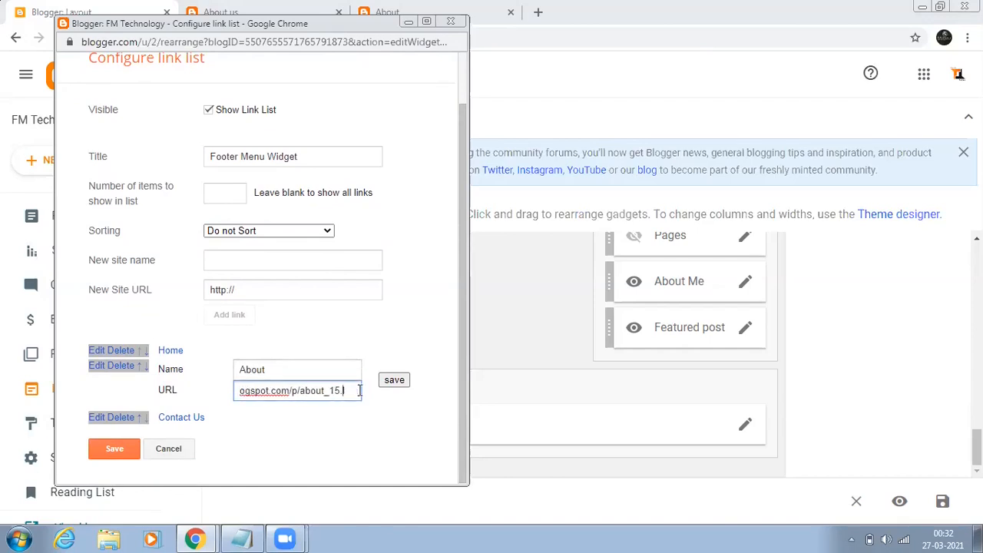
key(BackSpace)
key(BackSpace)
key(BackSpace)
key(BackSpace)
key(BackSpace)
key(BackSpace)
key(BackSpace)
key(BackSpace)
key(BackSpace)
key(BackSpace)
key(BackSpace)
key(BackSpace)
key(BackSpace)
key(BackSpace)
key(BackSpace)
key(BackSpace)
key(BackSpace)
key(BackSpace)
key(BackSpace)
key(BackSpace)
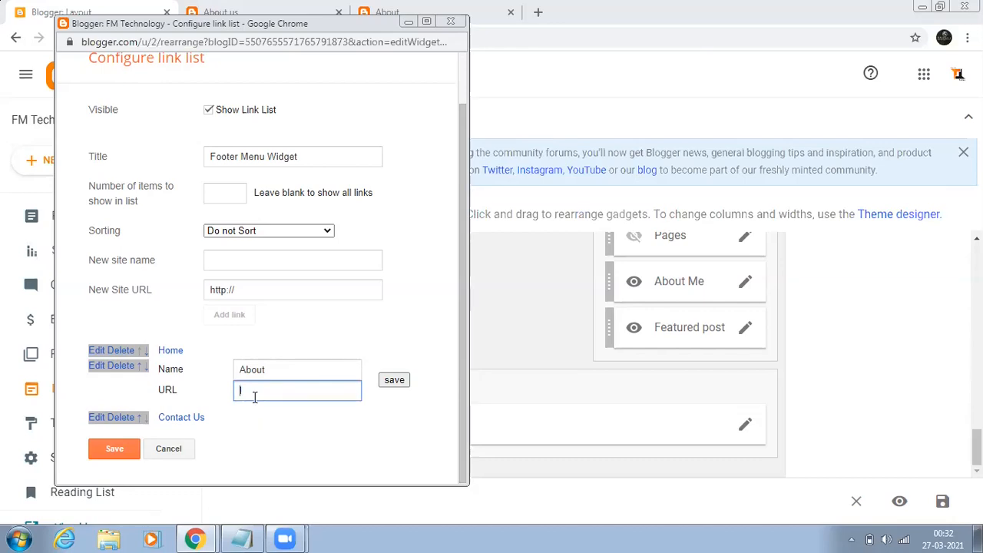
key(ctrl+v)
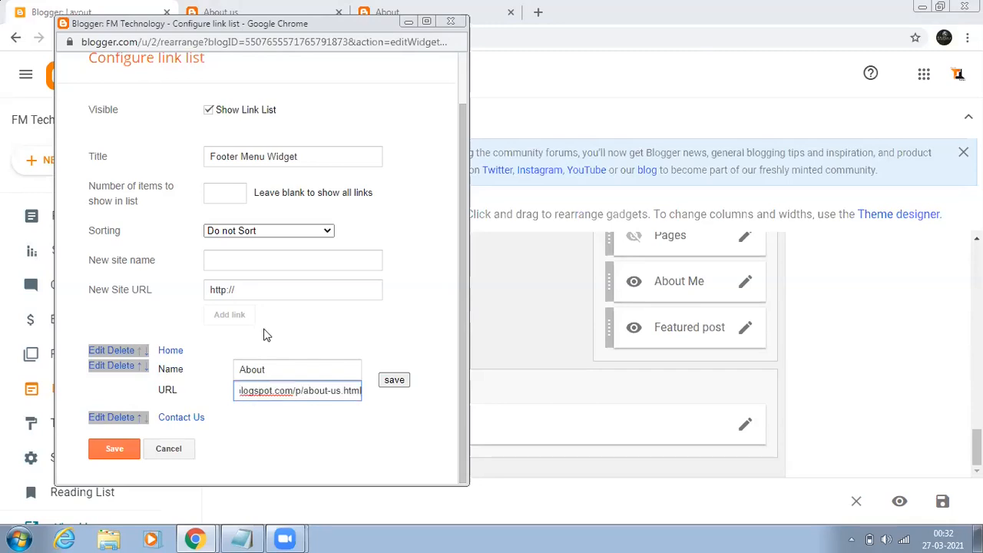
click(392, 380)
click(124, 450)
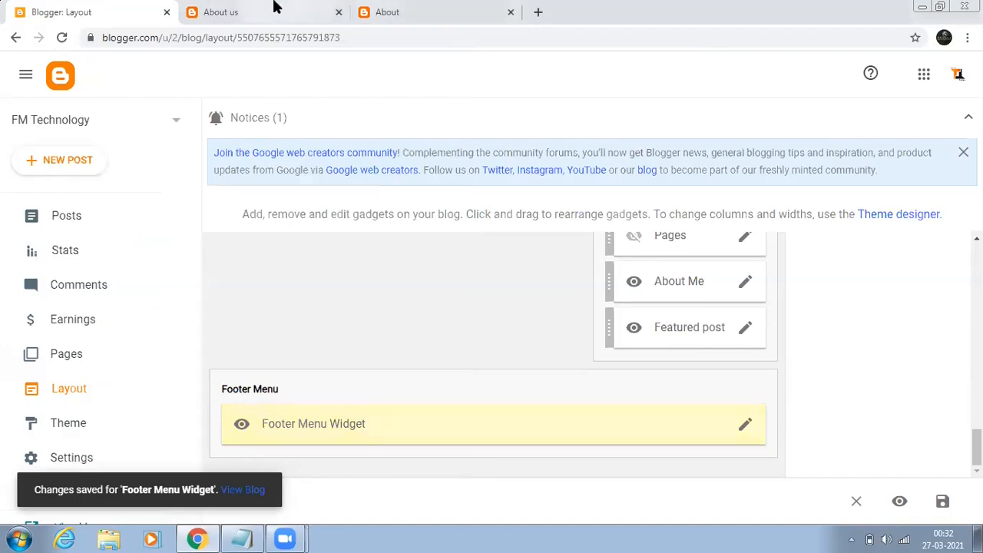
Close the Sana demo template's About page and return to the blog's own About us page.
click(230, 12)
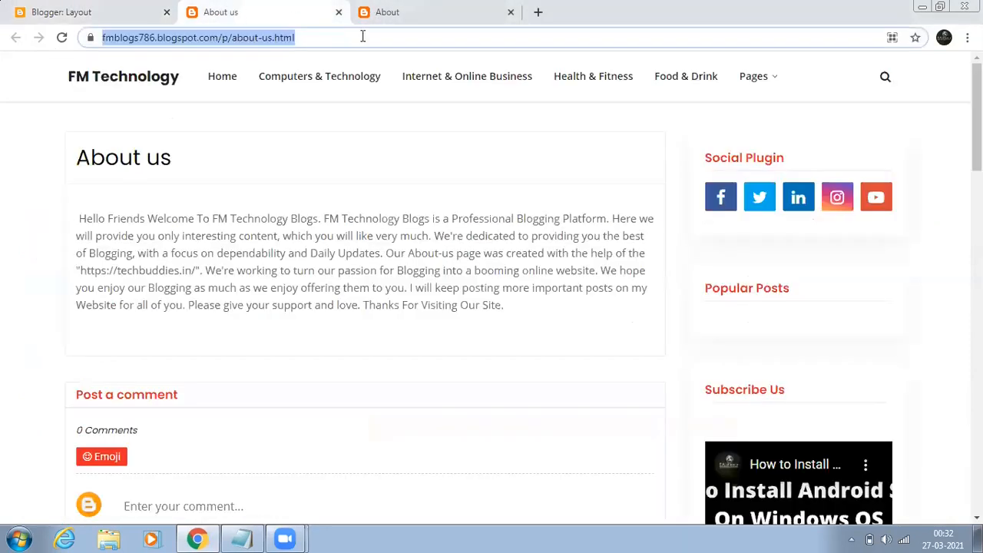
click(384, 8)
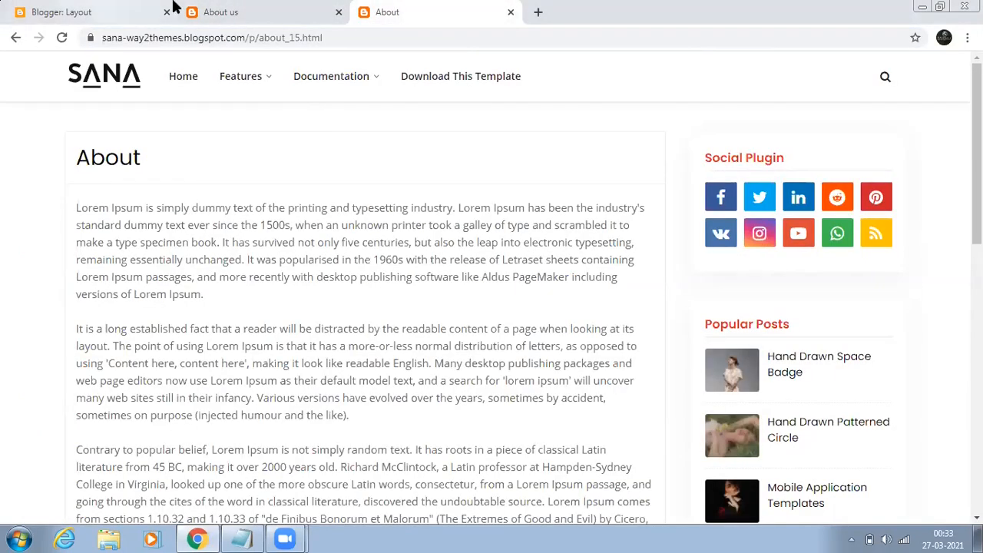
click(511, 11)
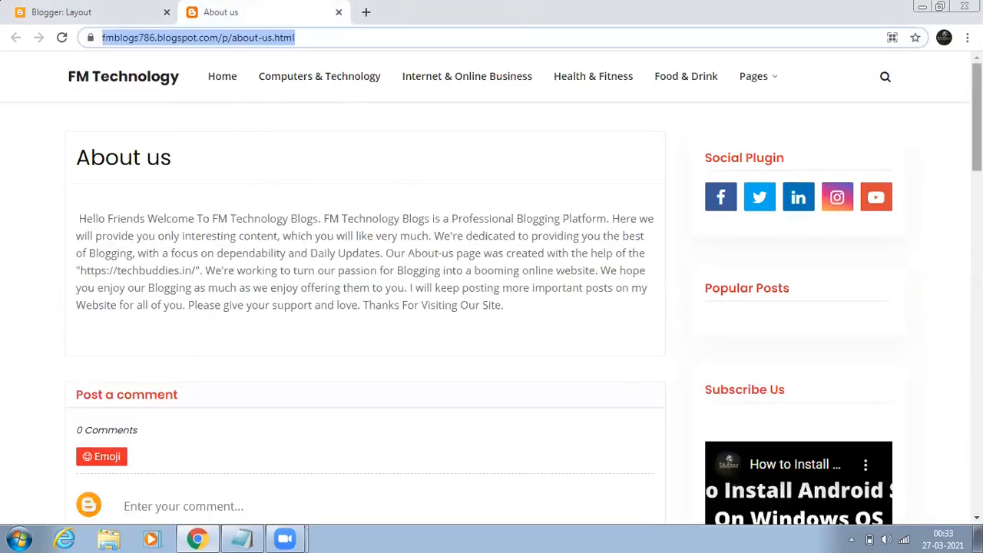
Test the About link in the footer of the blog's home page and look over the About us page.
click(222, 76)
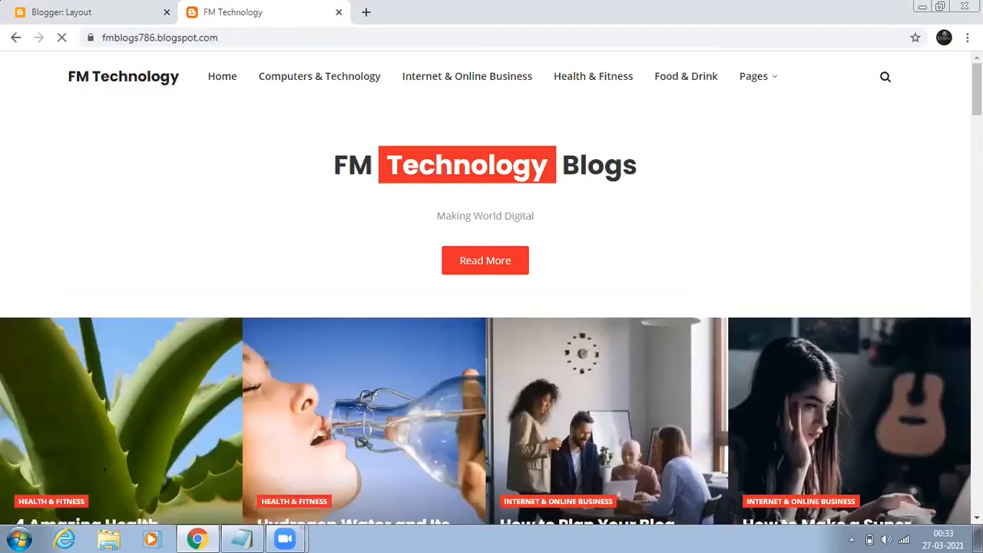
drag(977, 89, 977, 491)
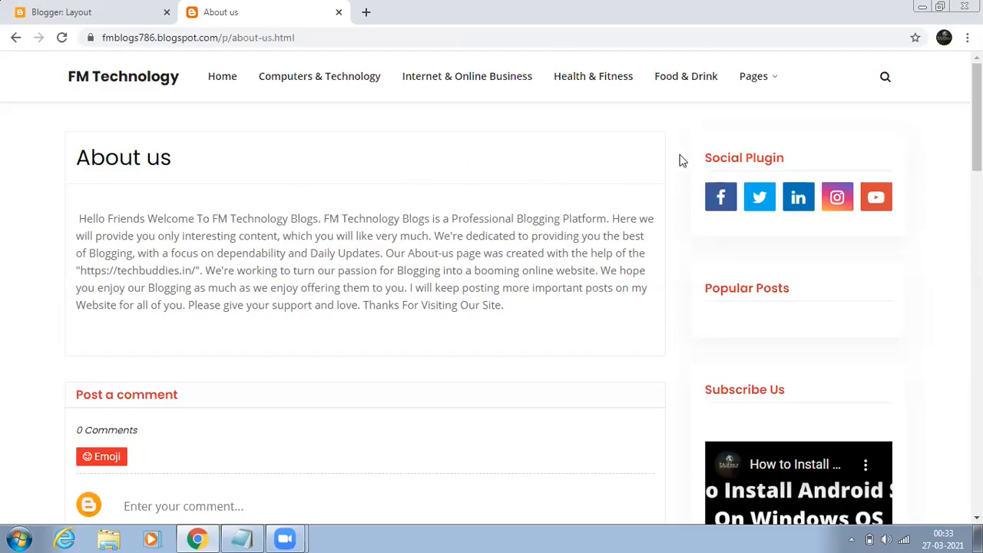
mouse_move(768, 74)
scroll(811, 315, down, 5)
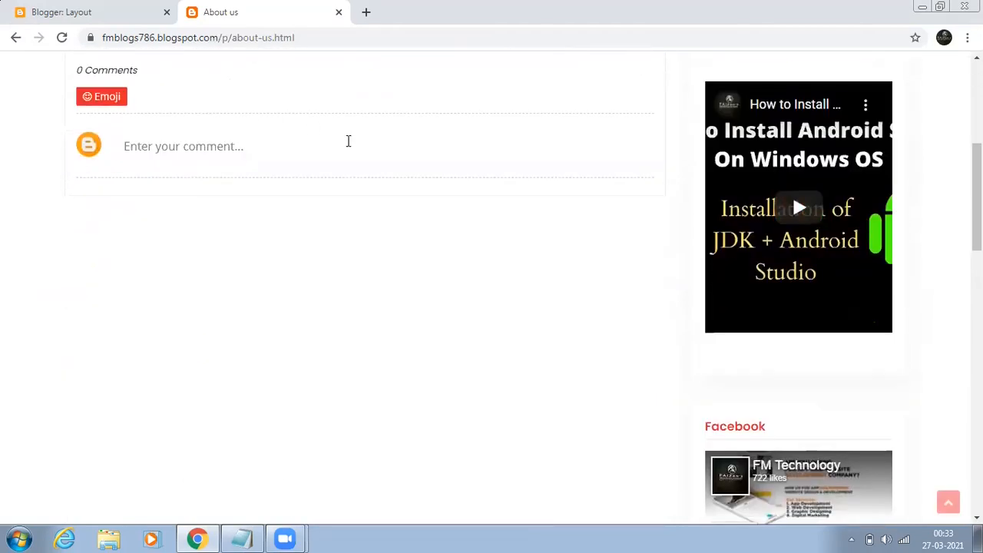
scroll(347, 141, up, 3)
scroll(347, 141, up, 2)
Return to the blog's home page and review its articles, sidebar gadgets and footer menu.
click(221, 79)
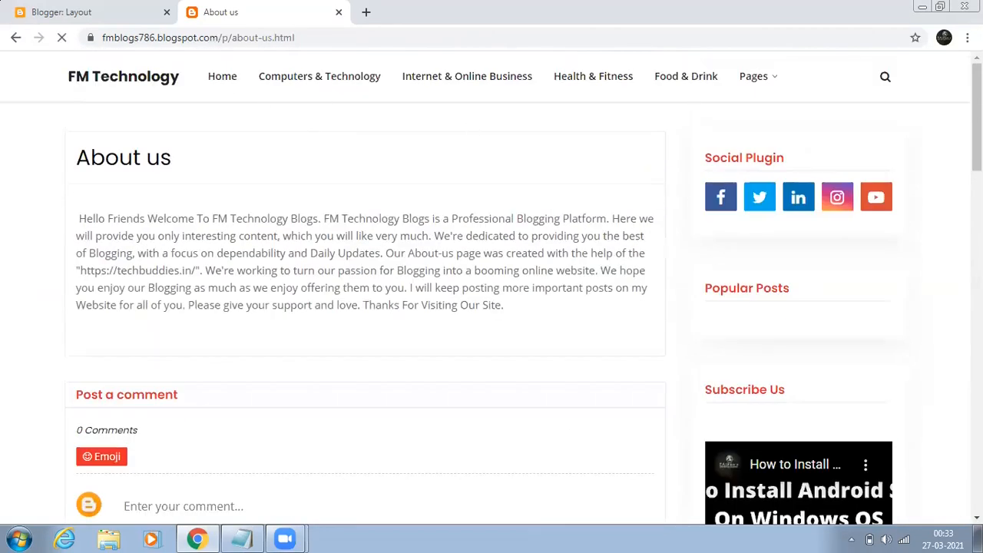
scroll(825, 149, down, 10)
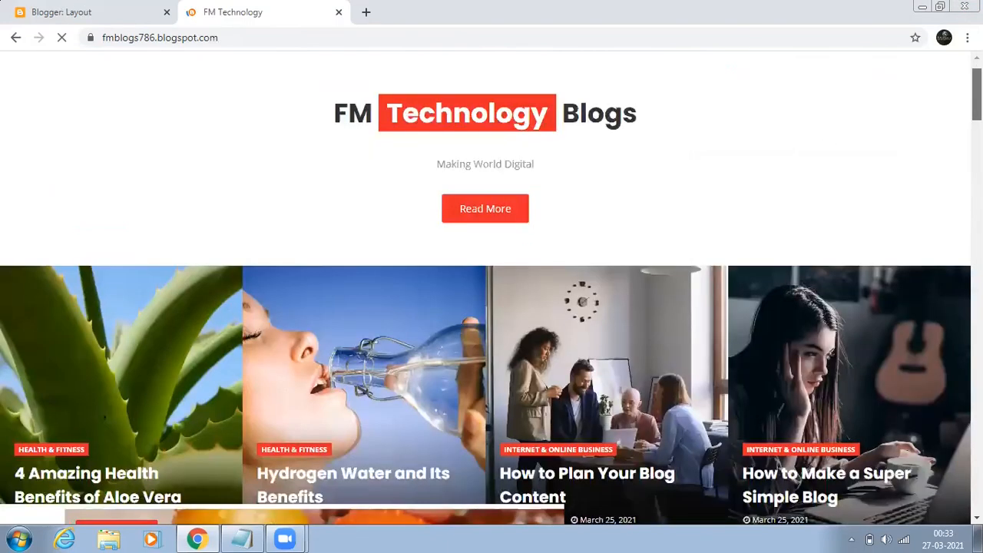
scroll(295, 477, down, 10)
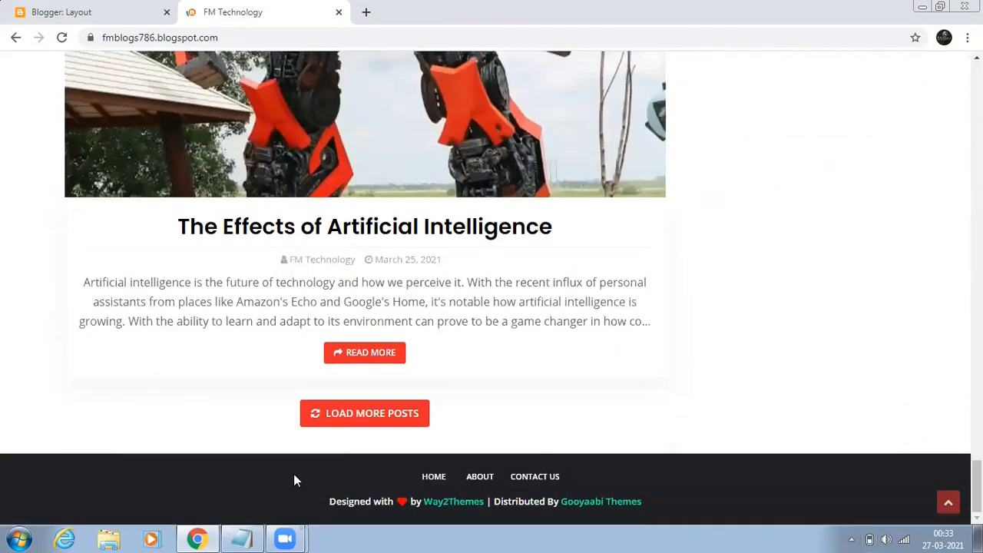
scroll(365, 289, up, 10)
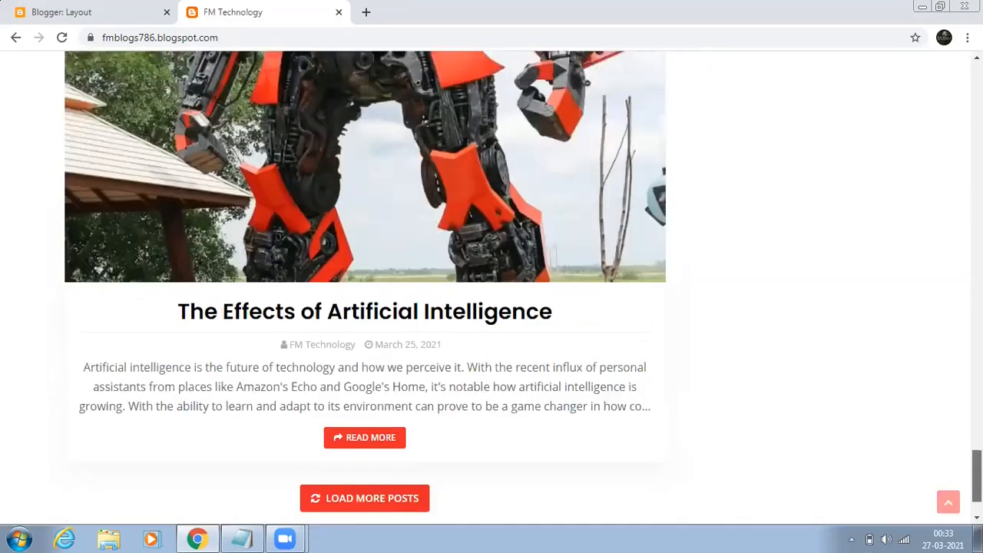
scroll(364, 289, down, 9)
scroll(365, 289, up, 3)
scroll(365, 289, up, 3)
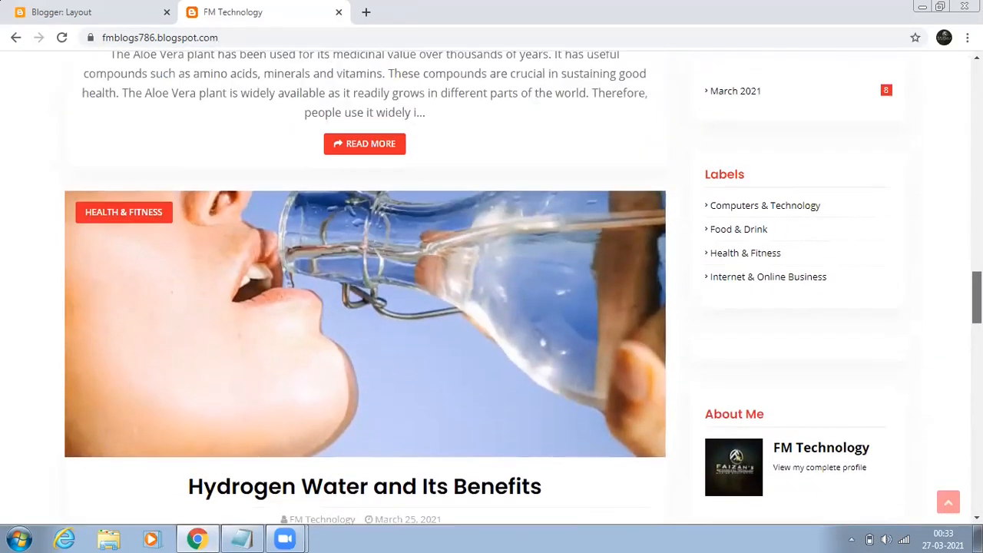
scroll(365, 289, up, 14)
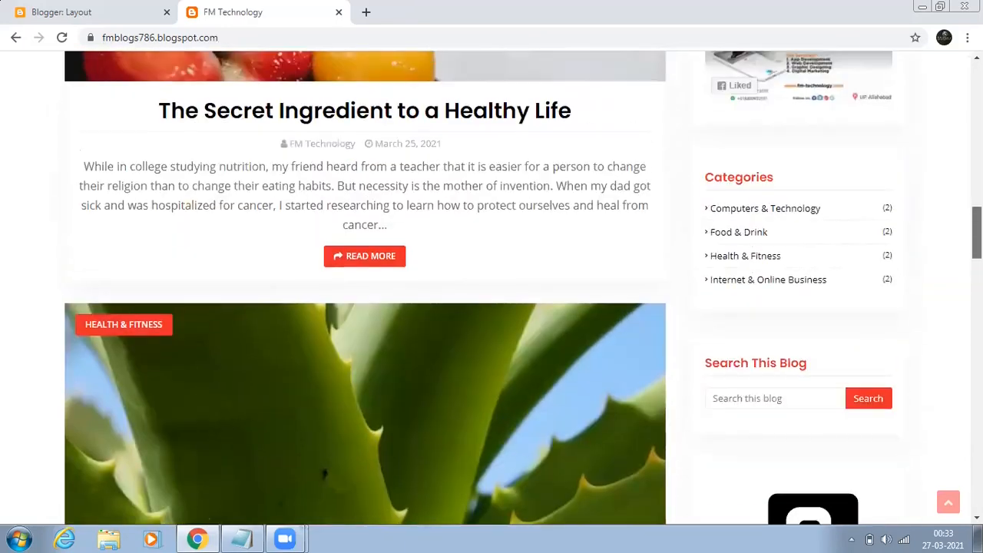
scroll(365, 289, up, 10)
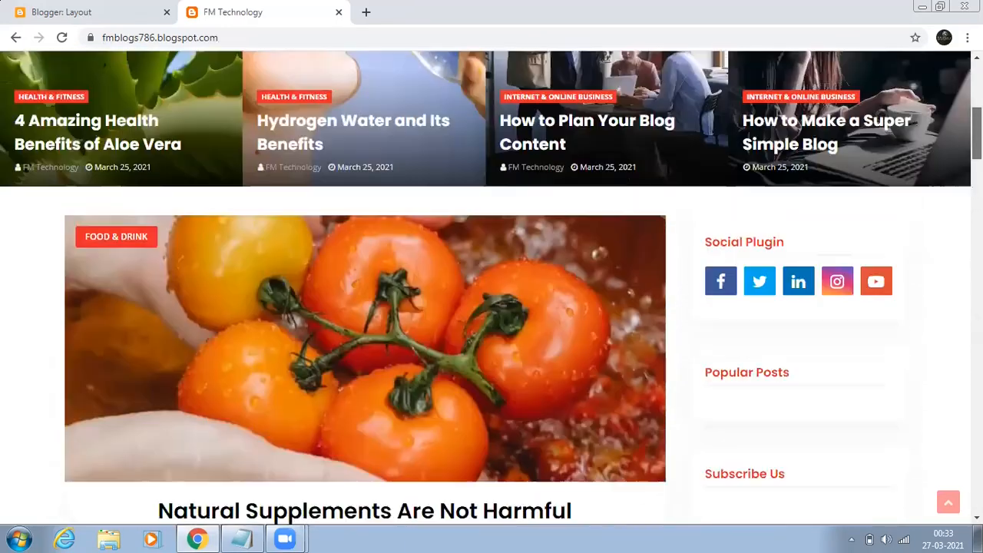
scroll(365, 289, down, 1)
scroll(365, 289, up, 2)
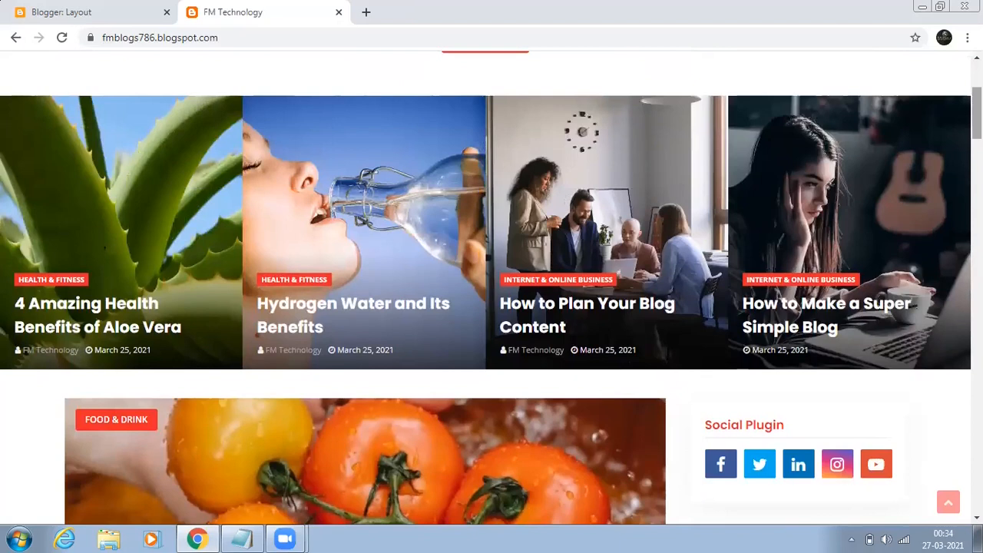
scroll(521, 285, up, 3)
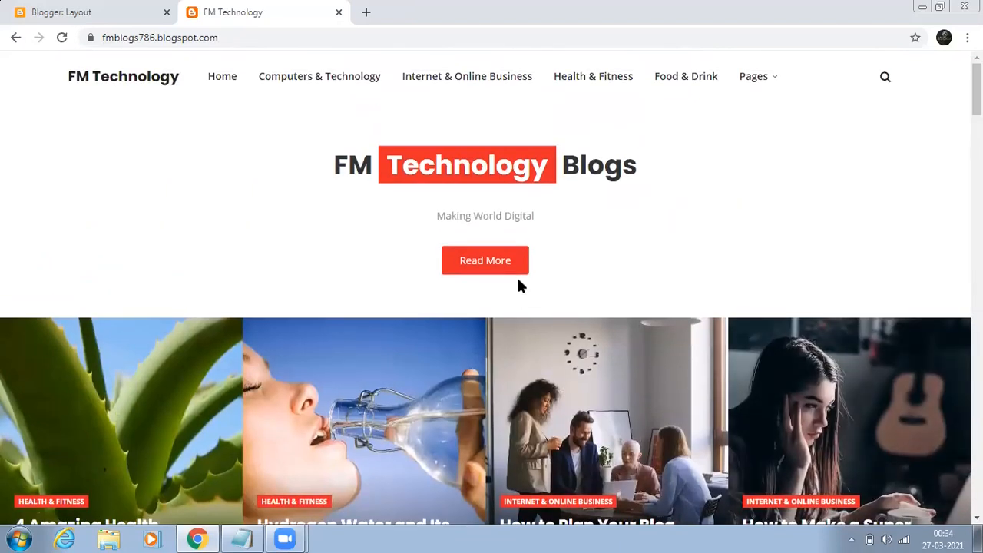
Test the Read More link in the home page's intro banner and check the featured posts beneath it.
click(478, 262)
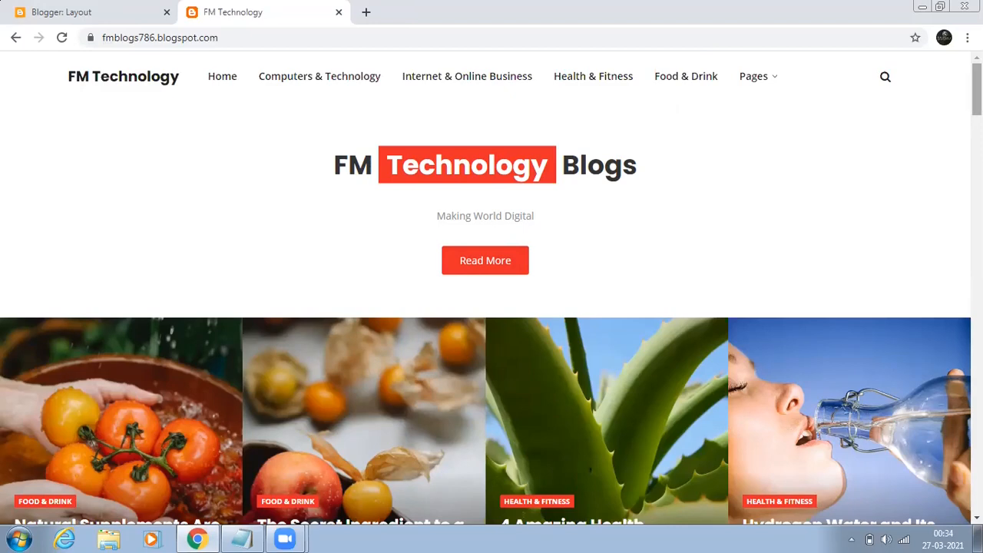
scroll(485, 291, down, 5)
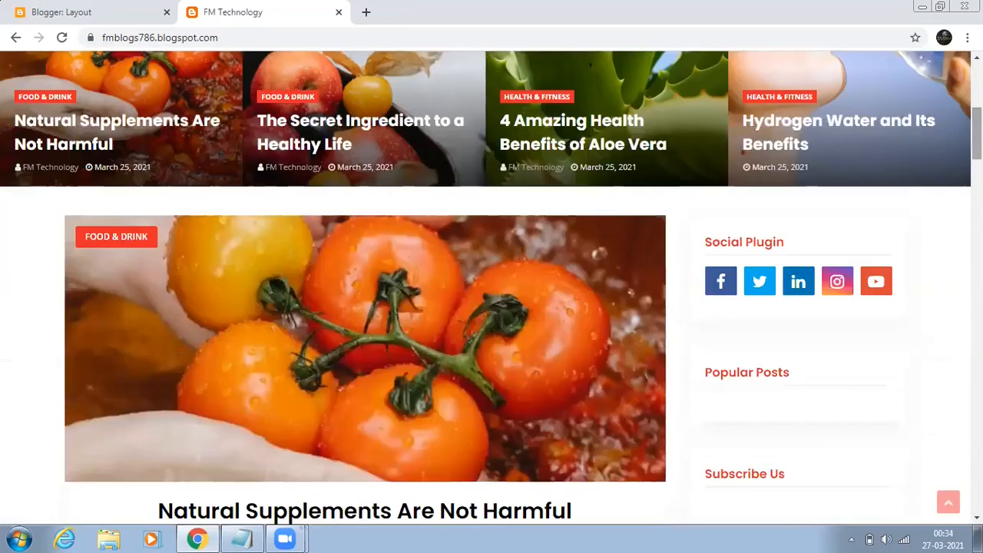
scroll(492, 290, up, 2)
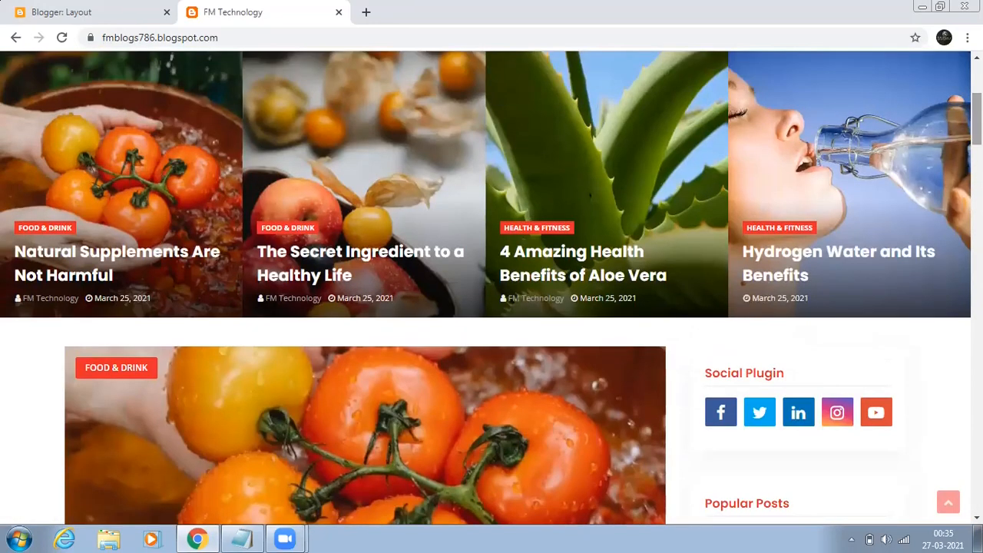
scroll(364, 372, up, 2)
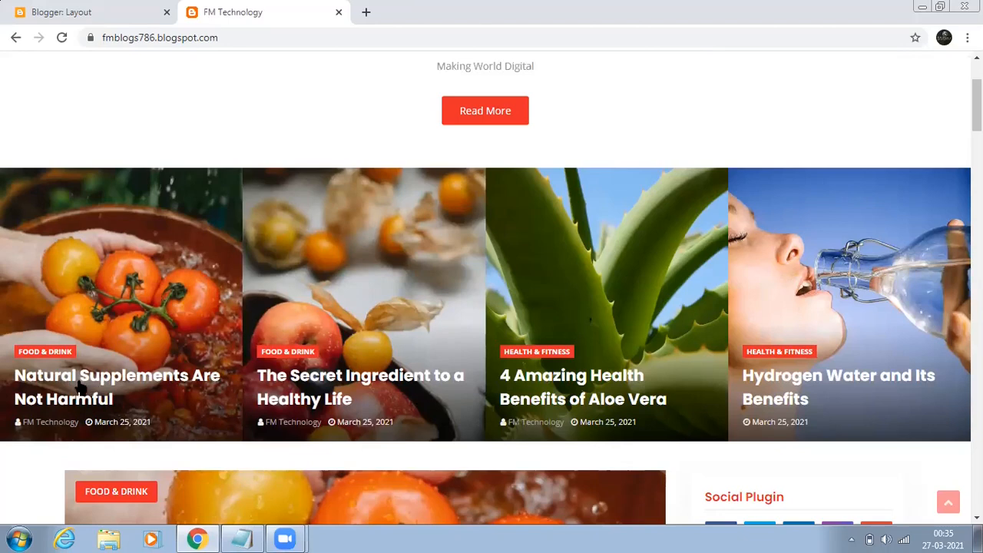
View the featured post "Natural Supplements Are Not Harmful" and examine its text, share options, related posts and comment section.
click(31, 325)
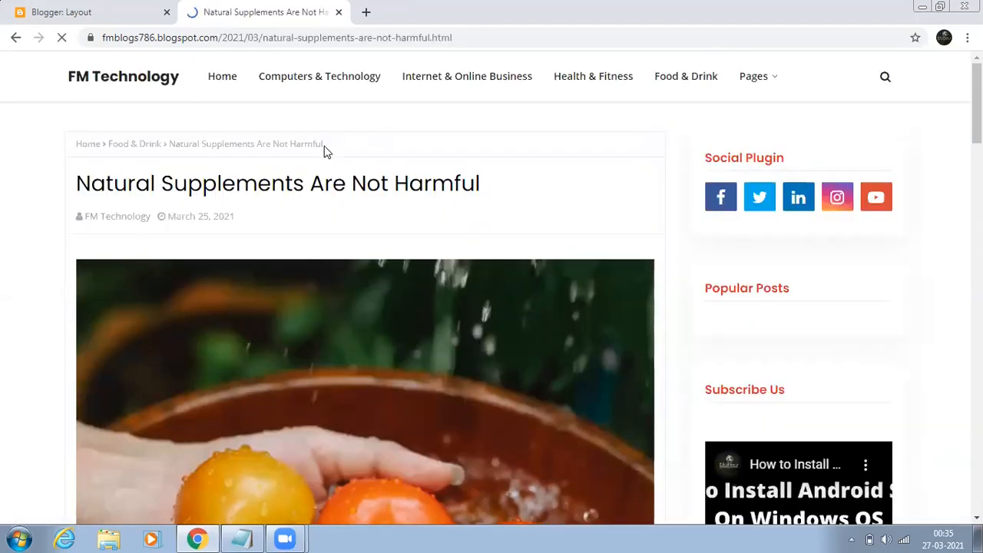
scroll(538, 280, down, 10)
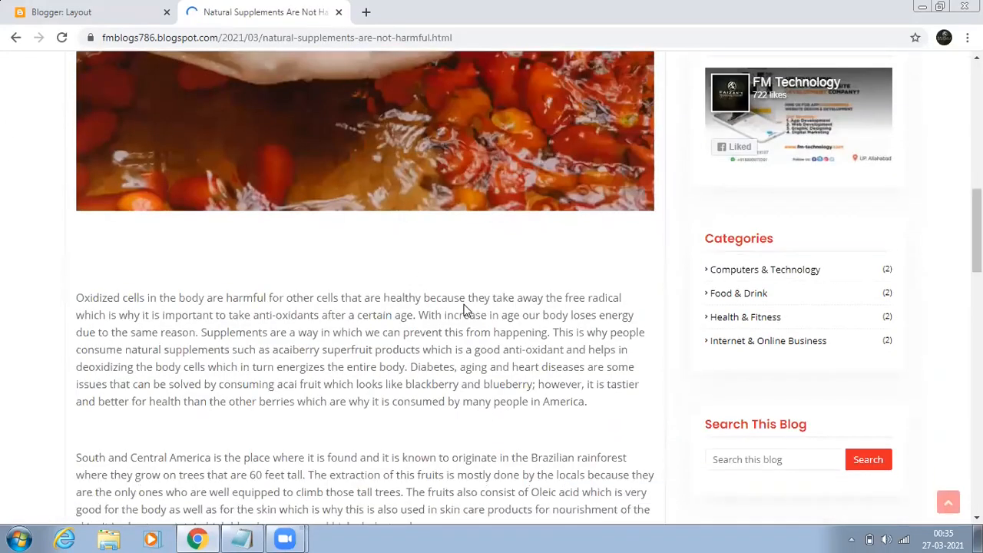
scroll(422, 298, down, 2)
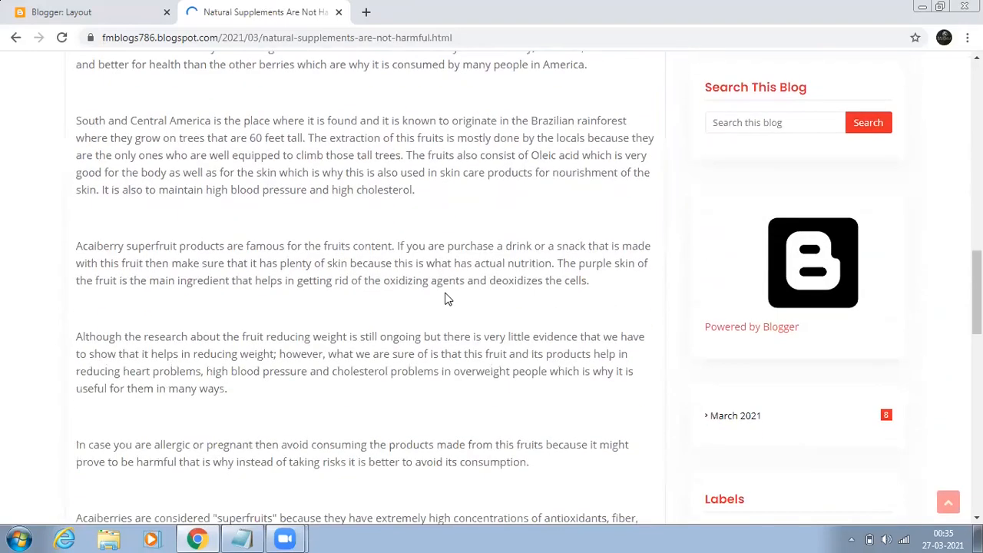
scroll(421, 295, up, 3)
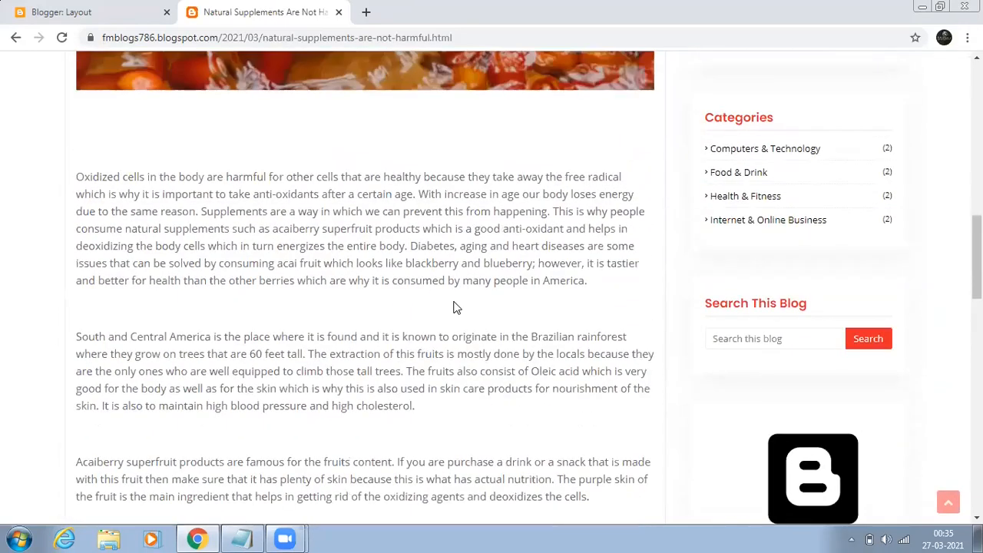
scroll(454, 307, down, 12)
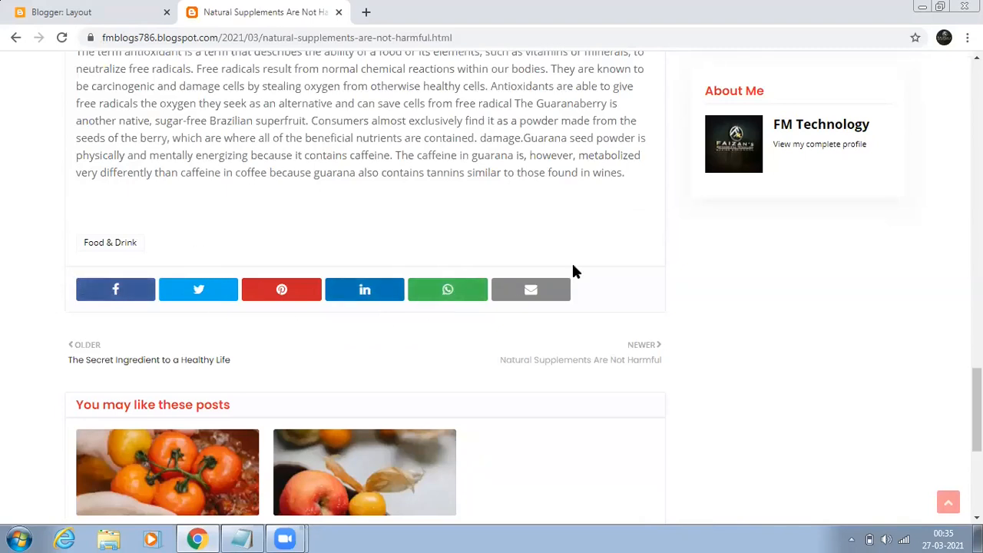
scroll(575, 272, up, 2)
scroll(404, 283, down, 2)
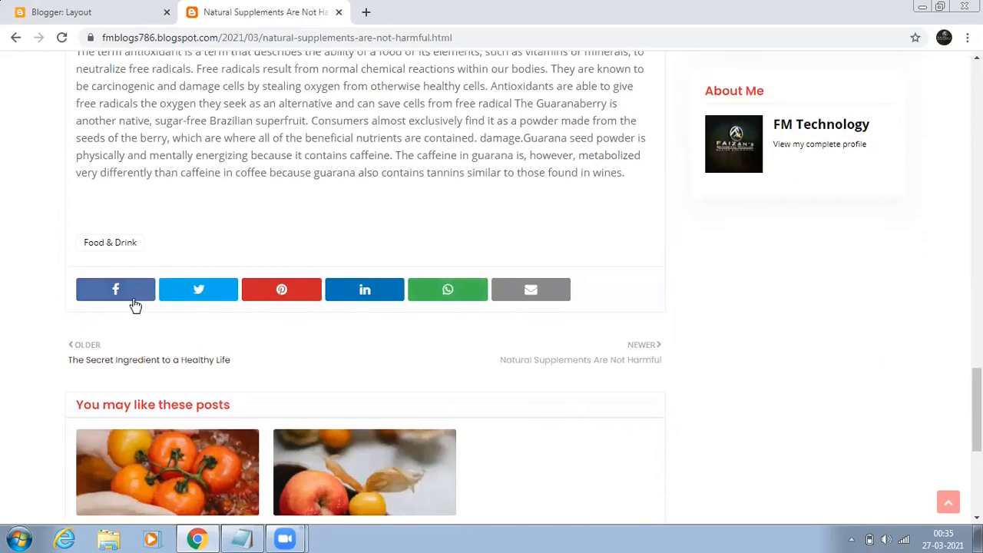
scroll(389, 412, down, 2)
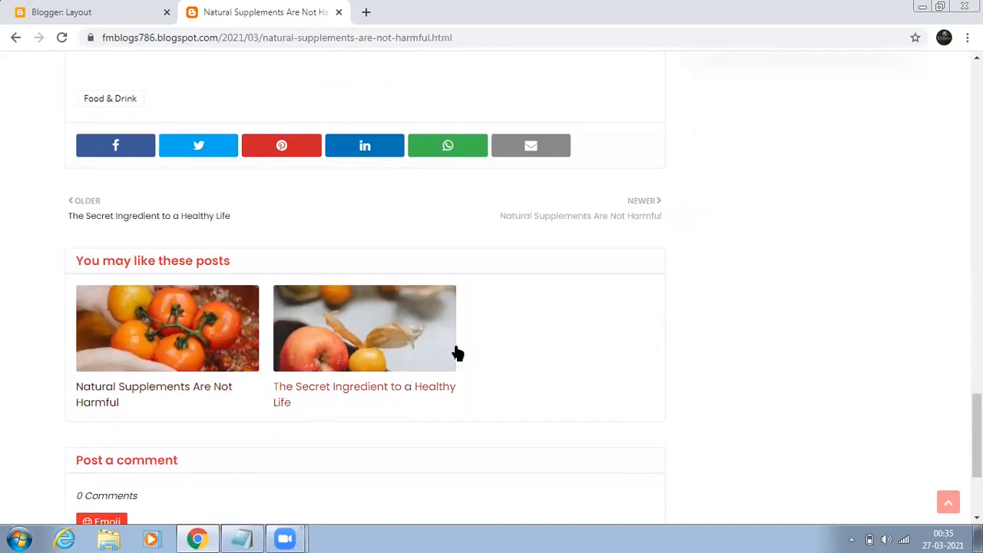
scroll(454, 351, down, 3)
scroll(453, 346, up, 2)
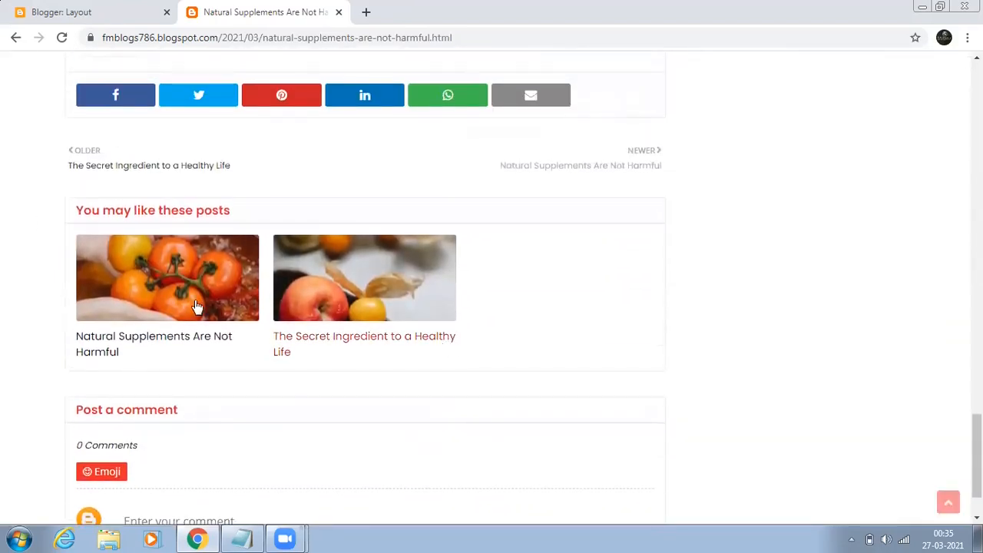
scroll(435, 384, down, 2)
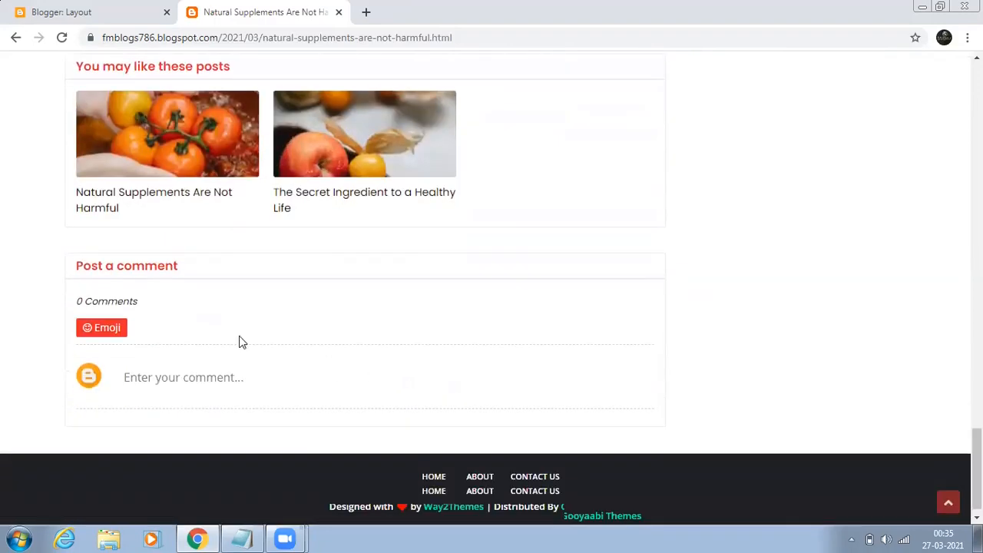
scroll(523, 389, up, 10)
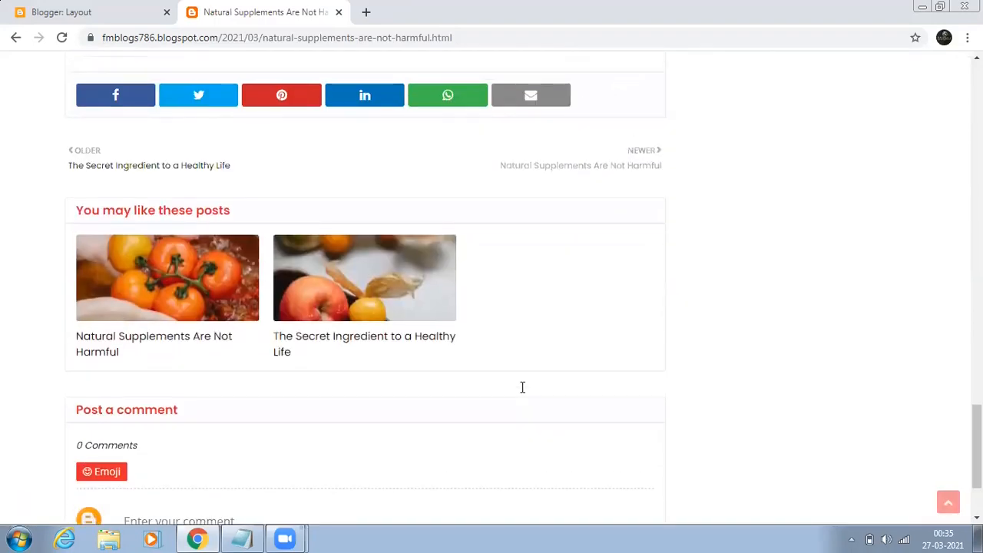
scroll(522, 389, up, 3)
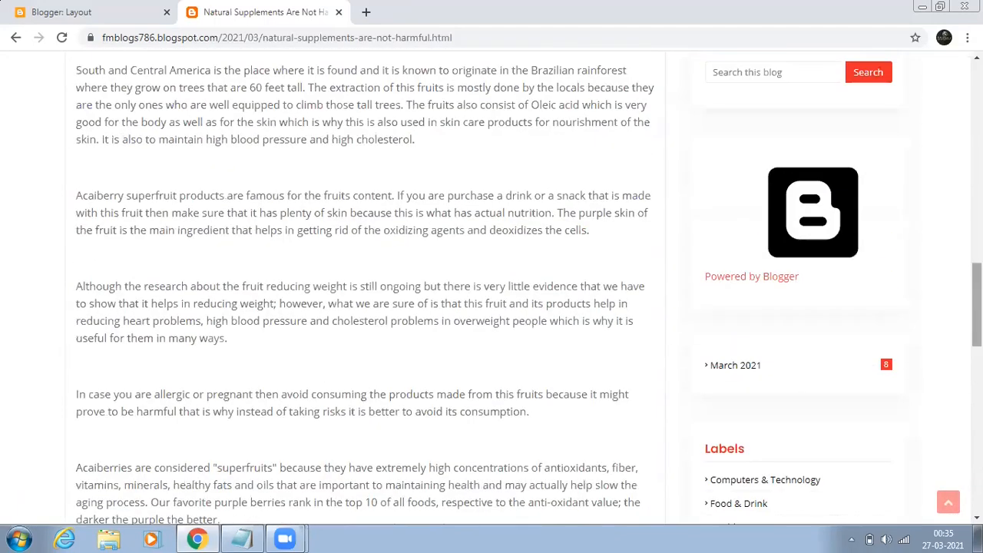
scroll(522, 389, up, 10)
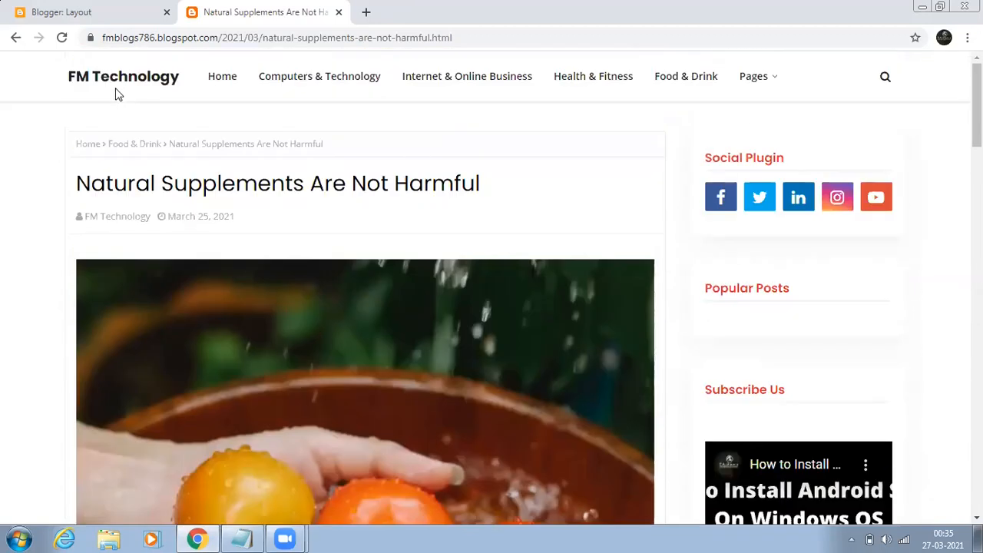
Go from the post back to the blog's home page and look through its article list and sidebar once more.
click(223, 77)
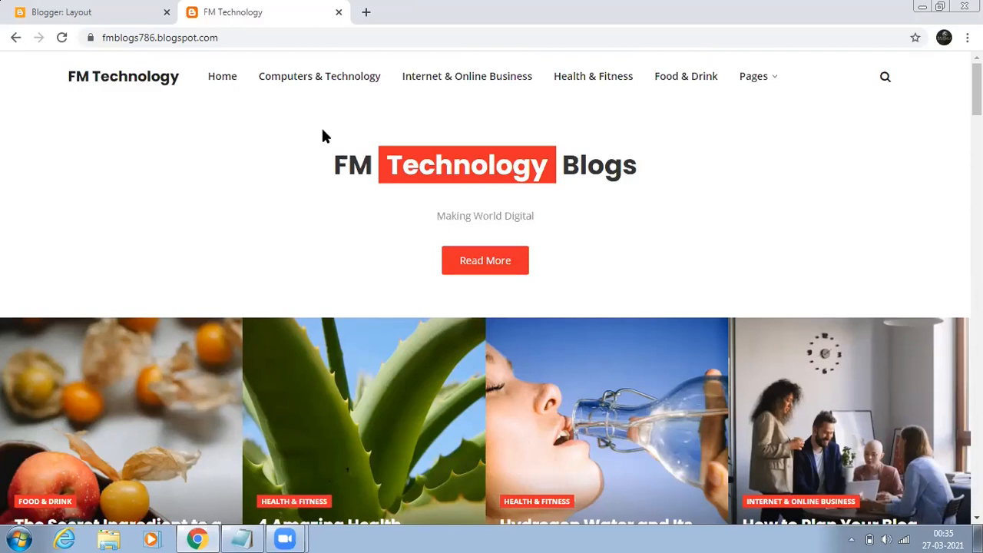
scroll(487, 292, down, 15)
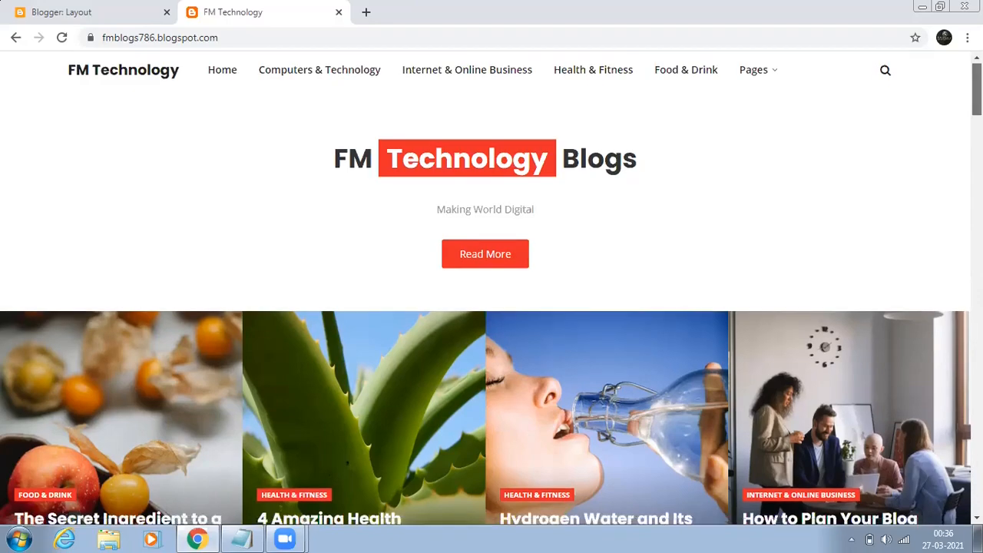
scroll(487, 292, up, 5)
scroll(486, 292, up, 6)
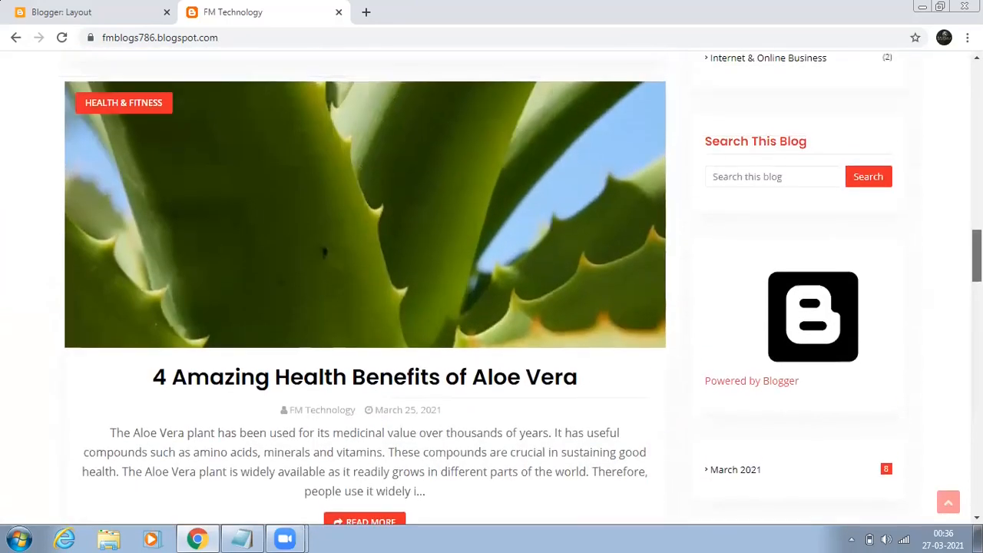
scroll(365, 289, up, 1)
scroll(365, 288, down, 16)
scroll(492, 292, up, 20)
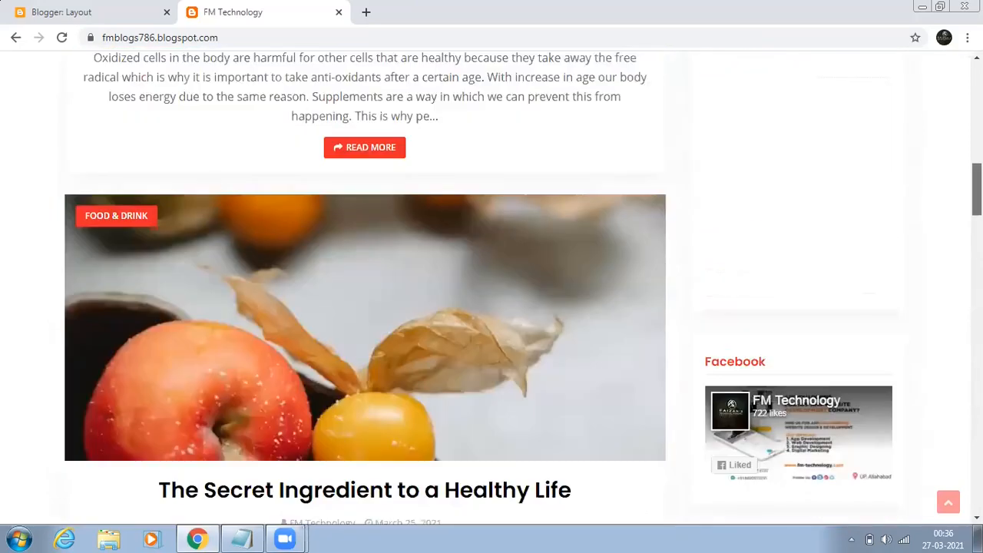